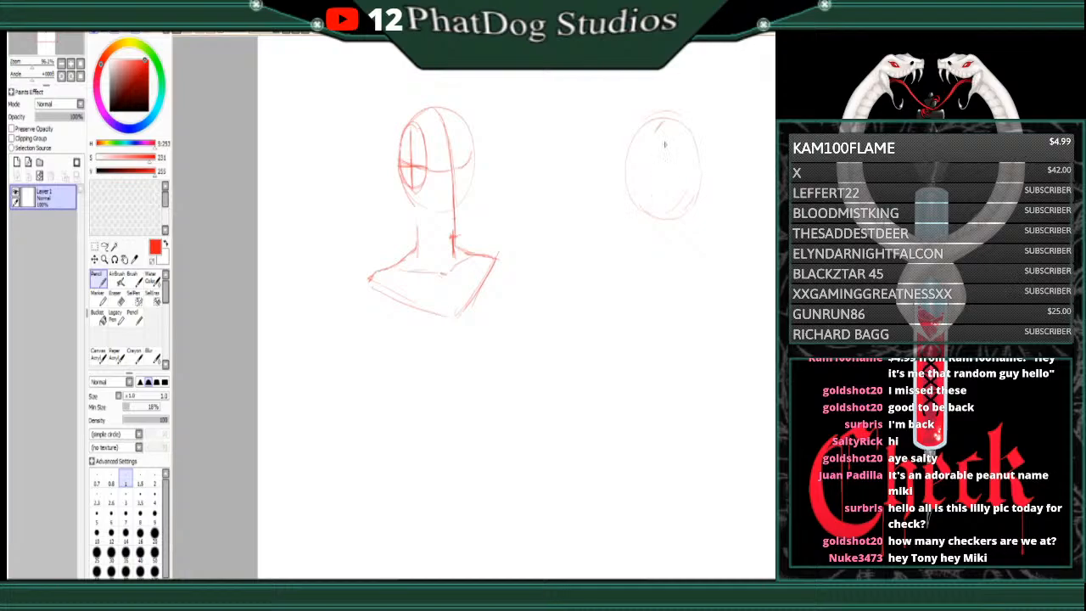
Step: Sketch the side-plane oval with its cross, the vertical centre line and the curved eye line on the second head
mouse_move(682, 137)
mouse_down()
mouse_move(674, 163)
mouse_move(694, 195)
mouse_up()
drag(687, 140, 693, 206)
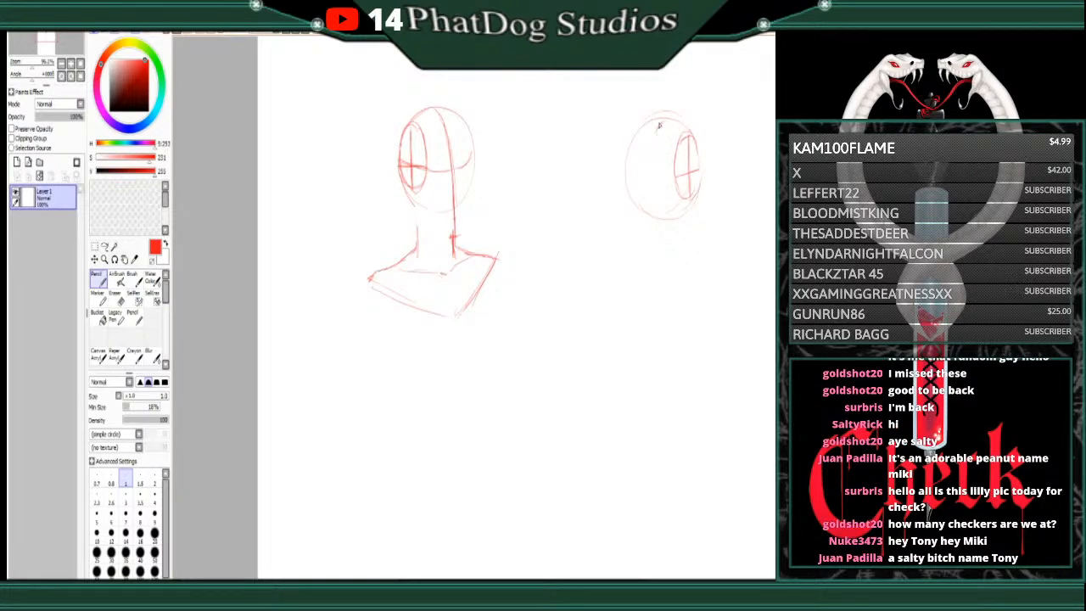
drag(659, 126, 647, 206)
drag(649, 168, 650, 250)
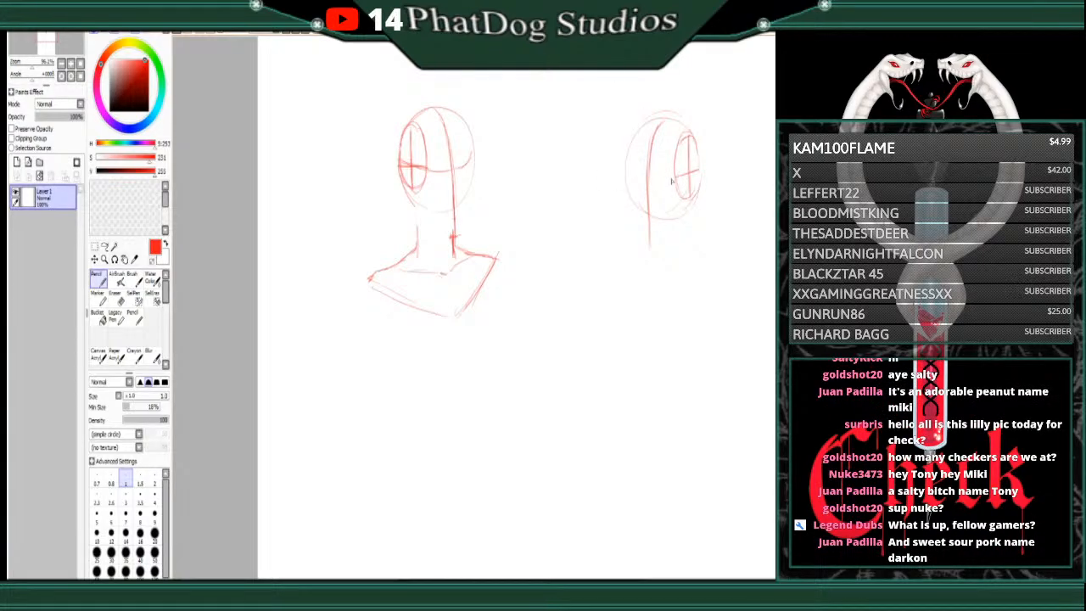
drag(679, 178, 625, 179)
Step: Mark the chin and rough in the neck and angular shoulder block under the second head
drag(647, 241, 654, 240)
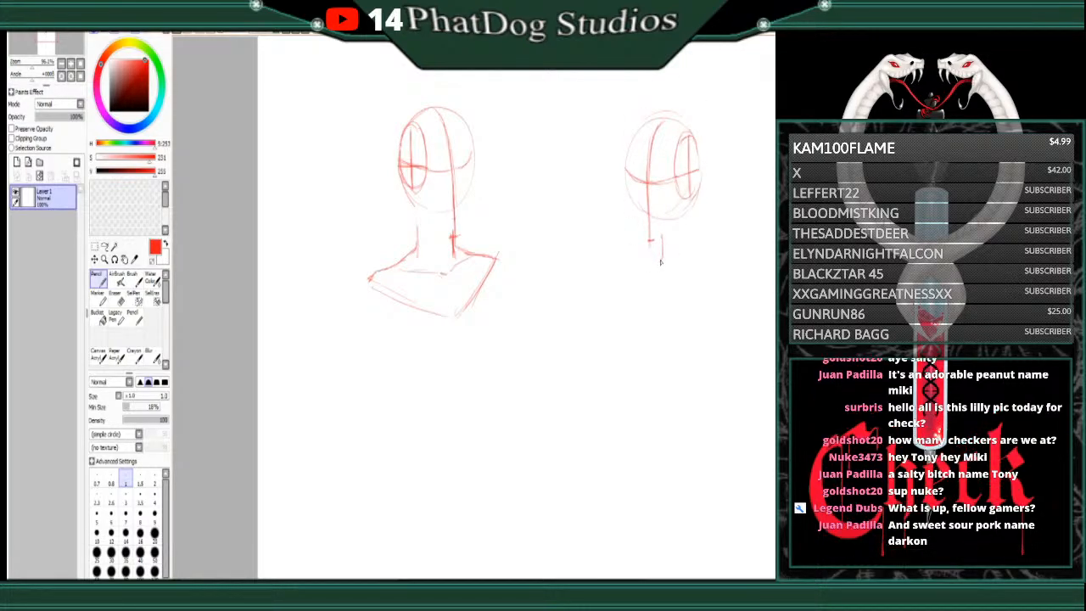
mouse_move(683, 246)
mouse_down()
mouse_move(639, 264)
mouse_move(667, 277)
mouse_move(695, 268)
mouse_move(660, 272)
mouse_move(687, 267)
mouse_move(682, 254)
mouse_move(727, 270)
mouse_up()
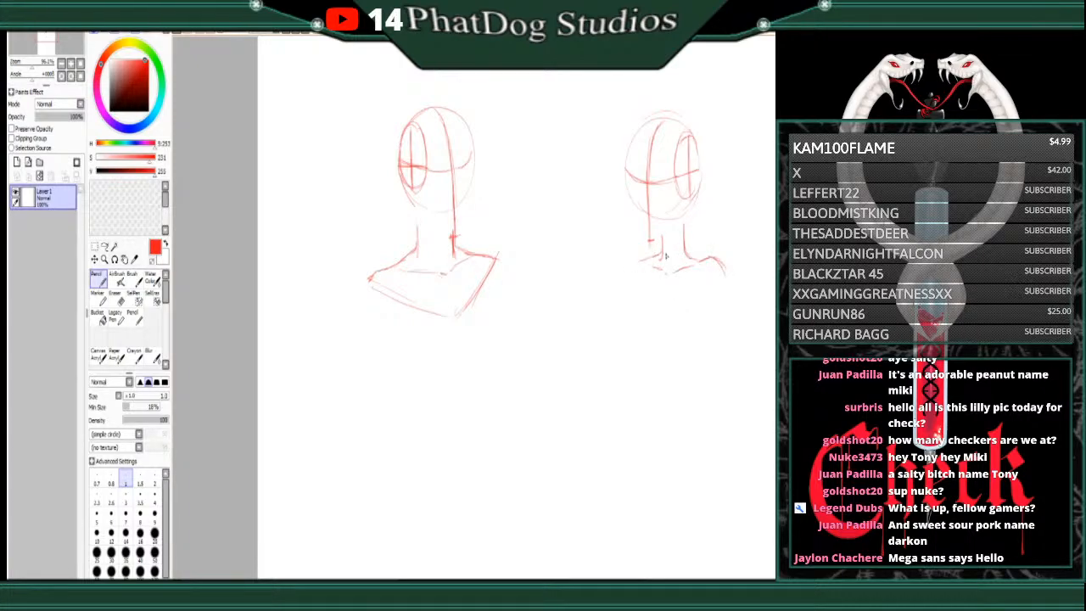
mouse_move(663, 255)
mouse_down()
mouse_move(631, 268)
mouse_move(634, 289)
mouse_move(625, 283)
mouse_move(671, 319)
mouse_move(725, 278)
mouse_up()
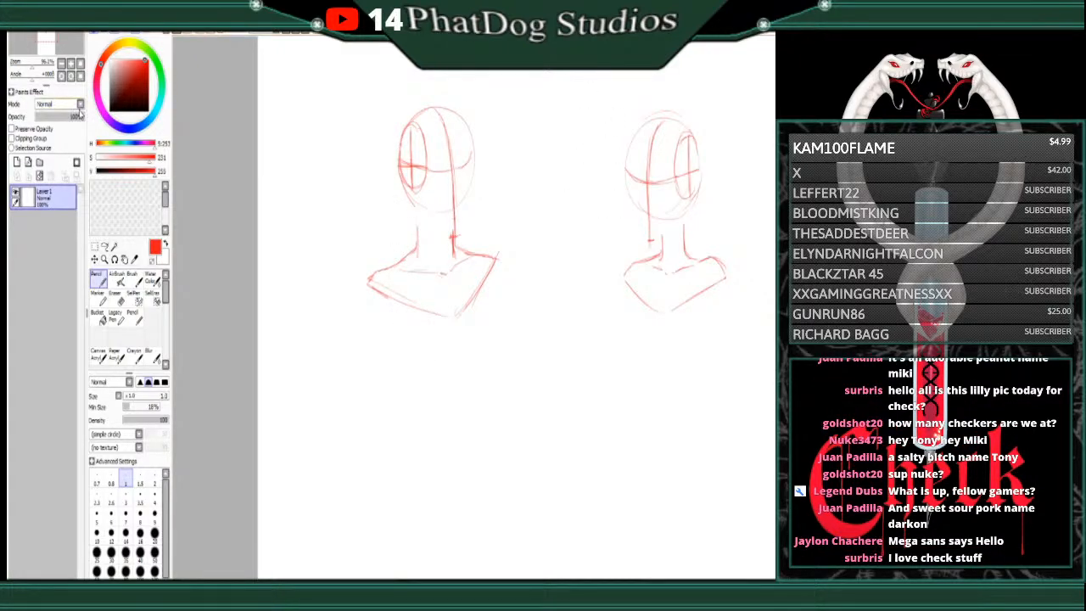
Step: Lower the opacity of the construction sketch layer and add a new layer above it
drag(80, 116, 56, 115)
click(16, 164)
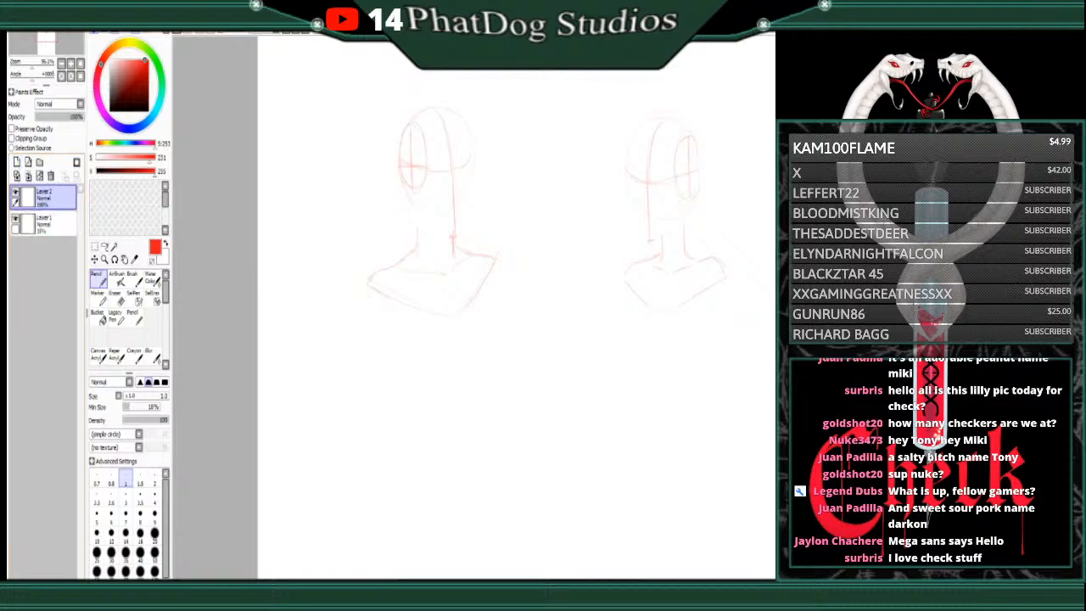
Step: Draw the first head's jaw, pointed chin and far cheek contour over the faded guides
scroll(413, 179, up, 4)
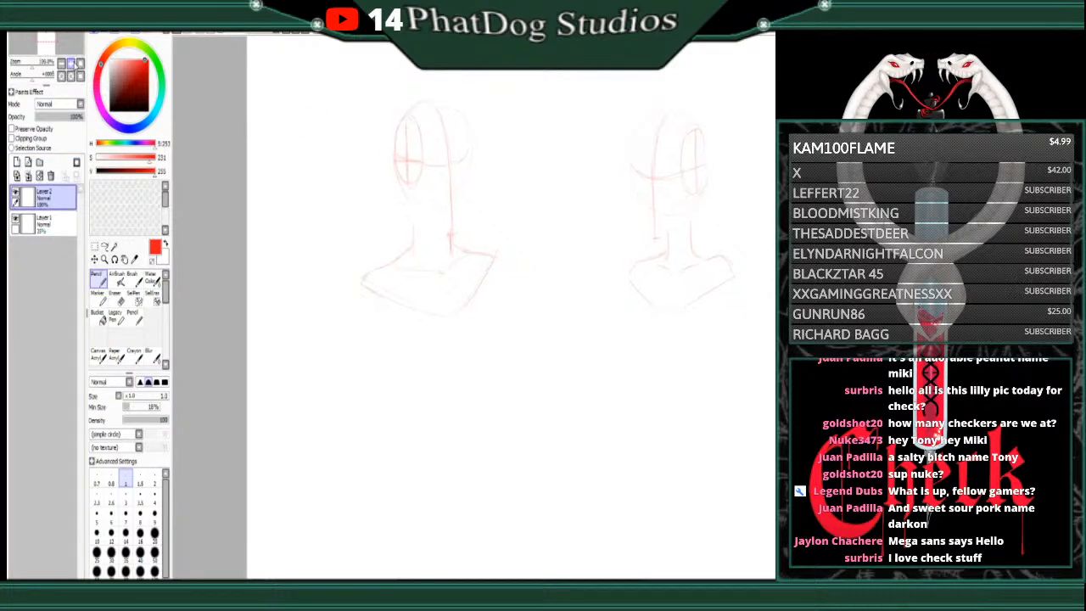
drag(555, 582, 511, 582)
scroll(475, 306, up, 4)
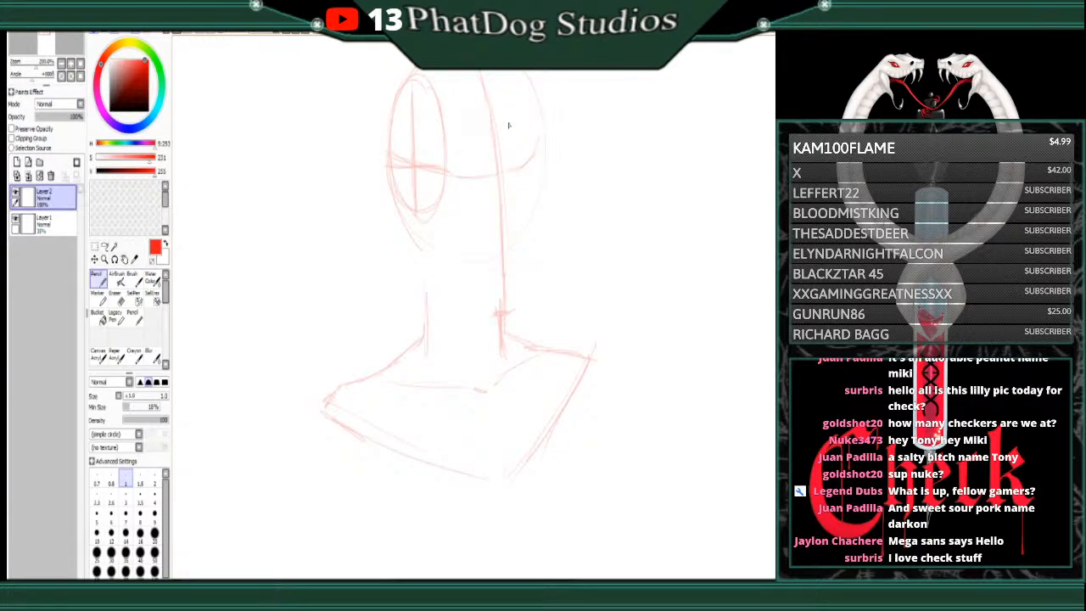
drag(518, 96, 520, 75)
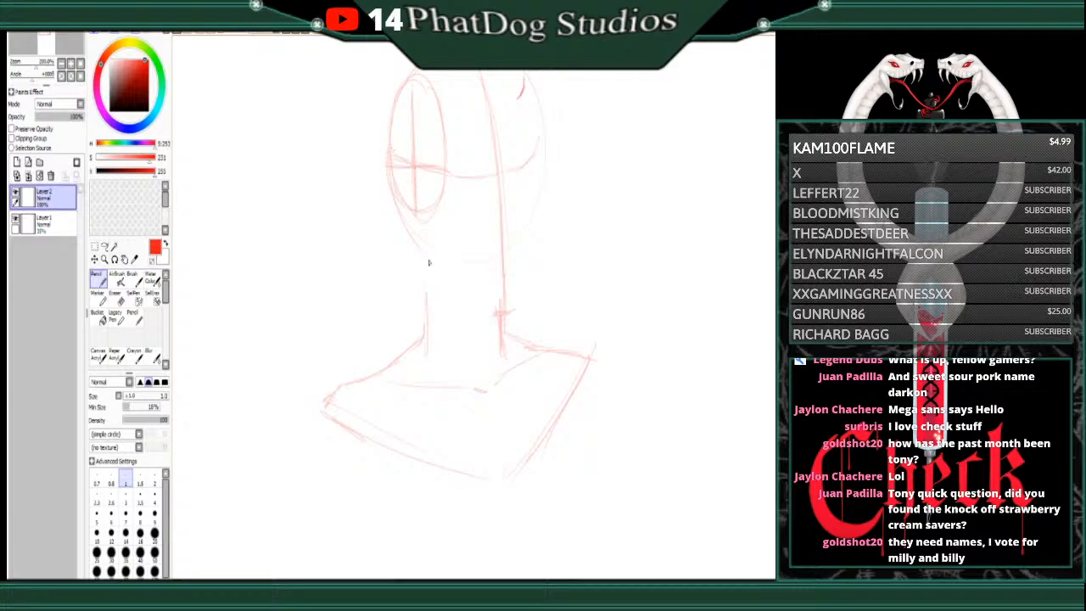
mouse_move(414, 200)
mouse_down()
mouse_move(429, 263)
mouse_move(451, 287)
mouse_move(440, 278)
mouse_move(478, 310)
mouse_move(509, 310)
mouse_move(537, 227)
mouse_move(539, 193)
mouse_move(532, 248)
mouse_move(538, 132)
mouse_up()
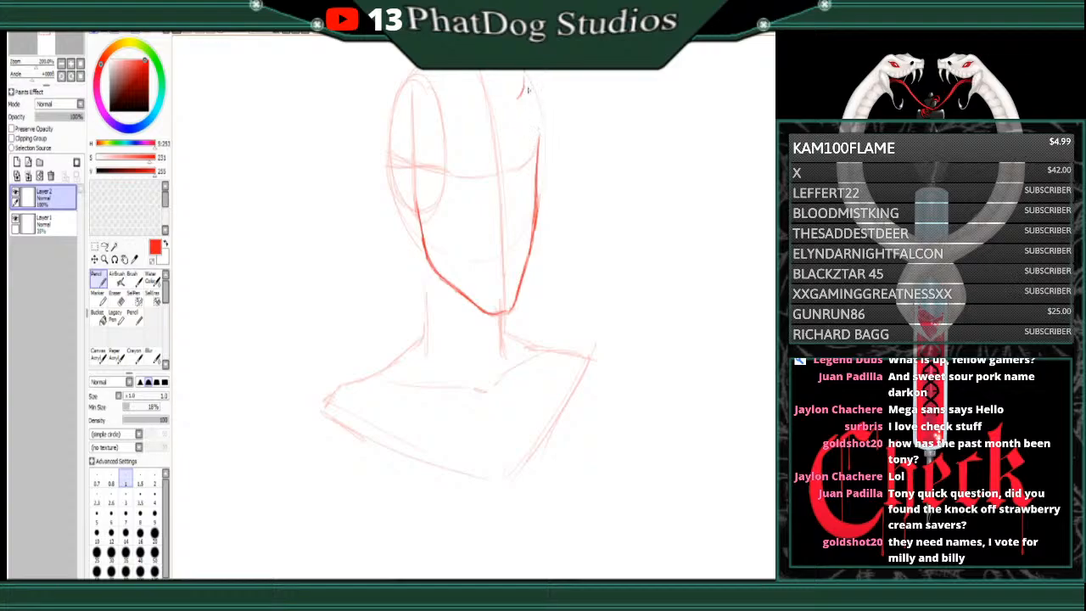
drag(528, 90, 539, 149)
Step: Draw the near ear with its inner folds, erasing the jaw line that runs through it
mouse_move(414, 167)
mouse_down()
mouse_move(410, 158)
mouse_move(394, 192)
mouse_move(408, 223)
mouse_up()
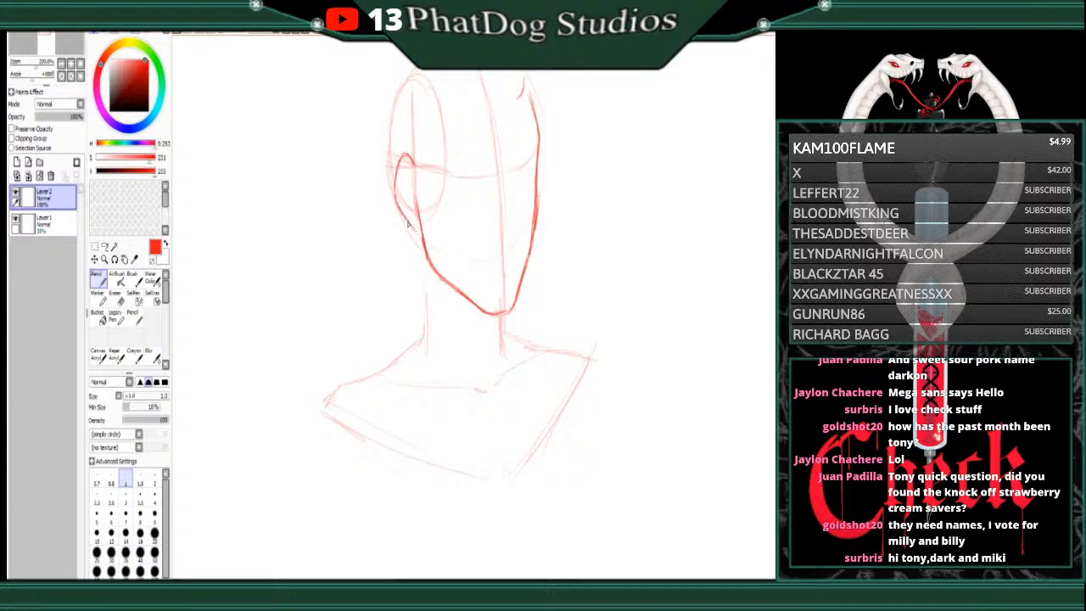
key(e)
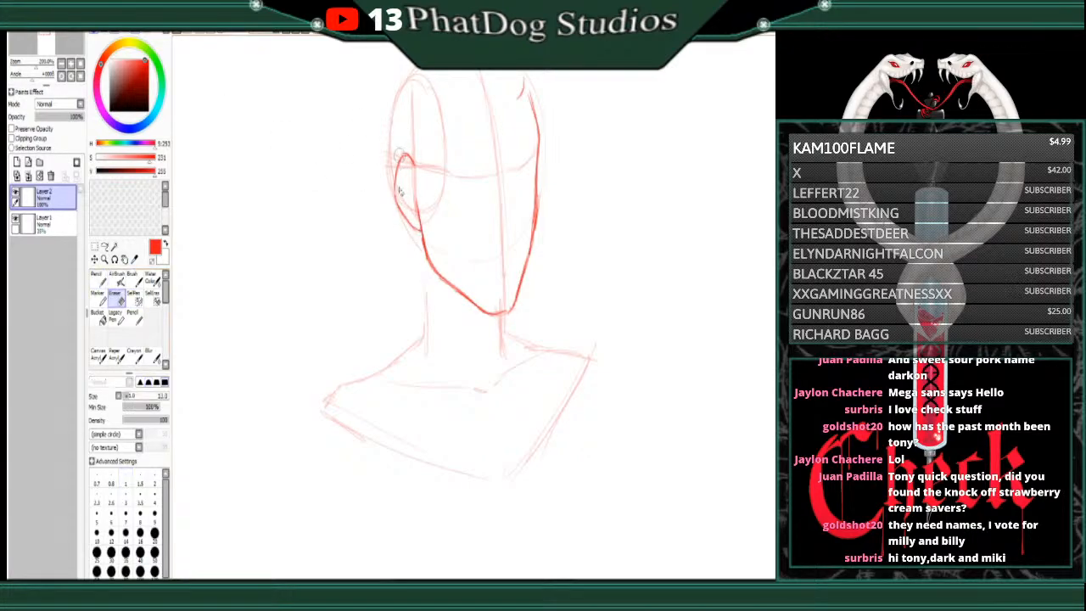
mouse_move(414, 173)
mouse_down()
mouse_move(418, 212)
mouse_move(419, 194)
mouse_up()
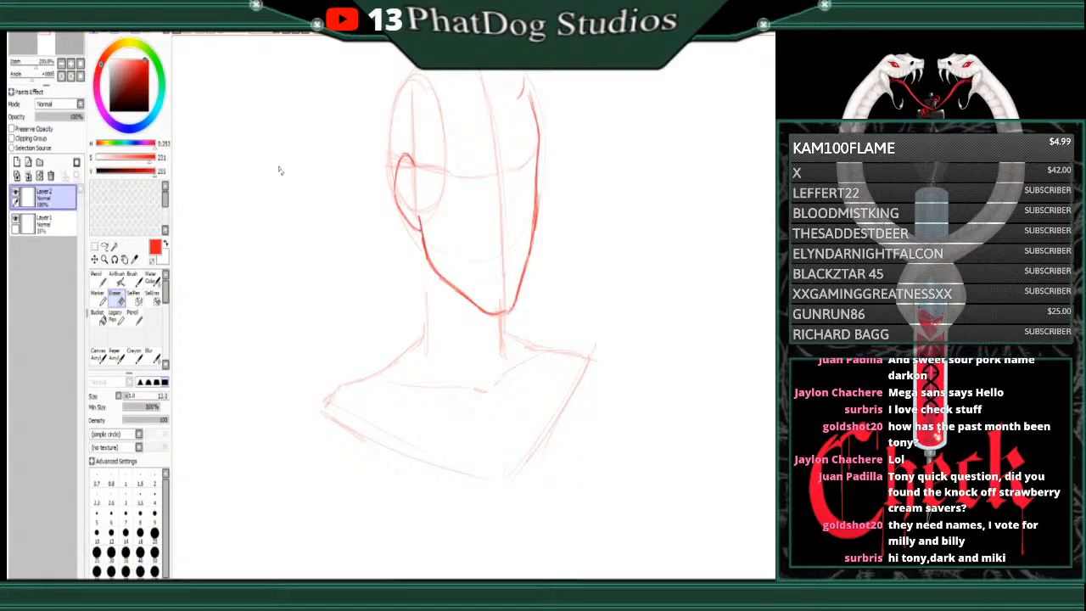
click(100, 284)
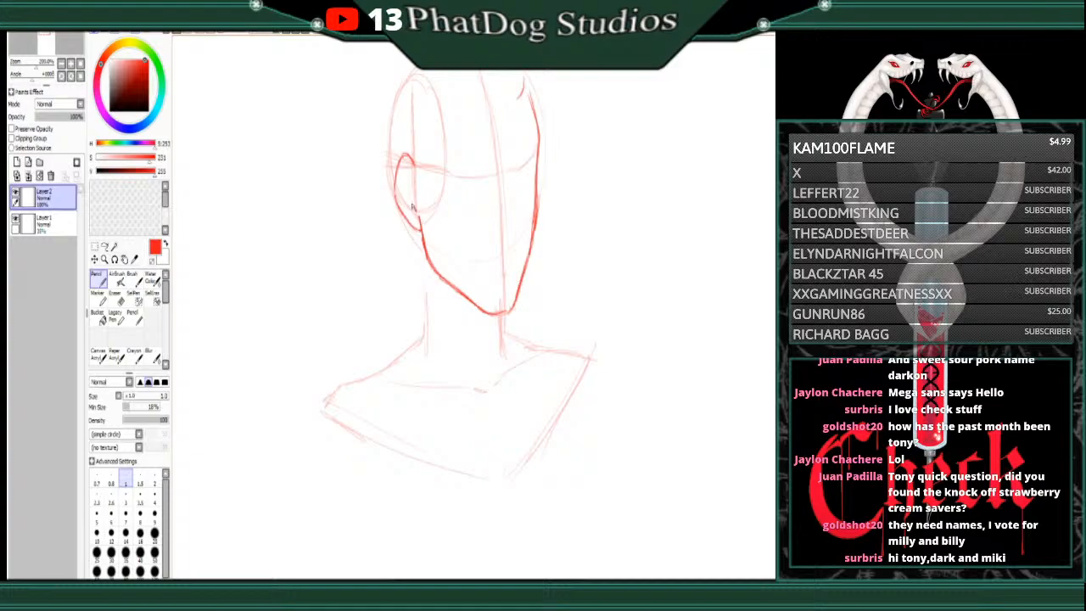
drag(412, 206, 405, 164)
drag(411, 177, 408, 188)
drag(404, 167, 409, 211)
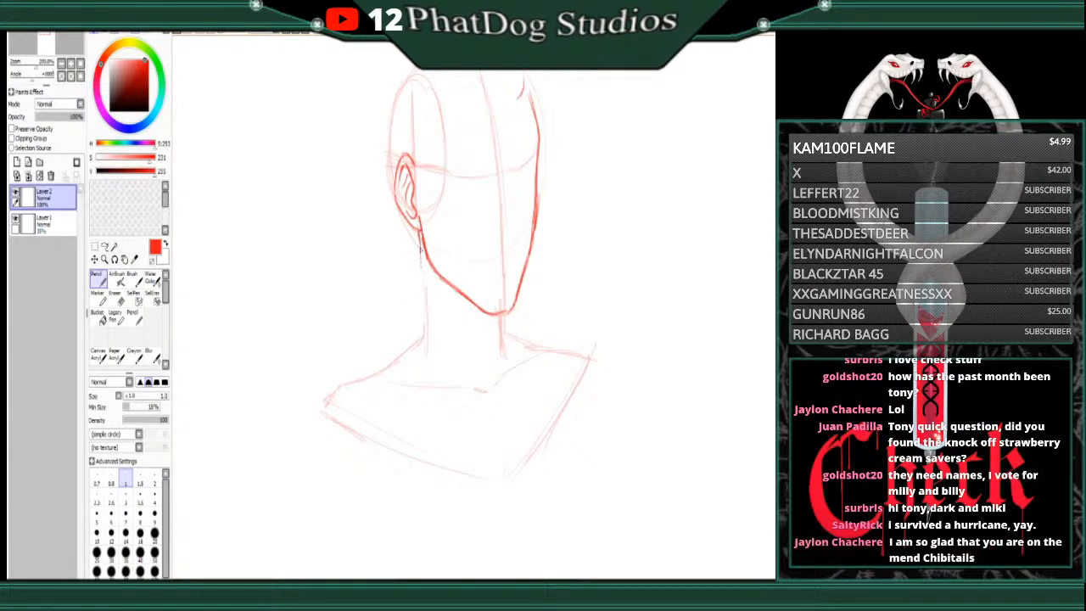
Step: Draw both sides of the neck and the shoulder slopes flowing out of them over the guides
drag(418, 231, 422, 321)
drag(420, 251, 423, 323)
drag(422, 273, 421, 337)
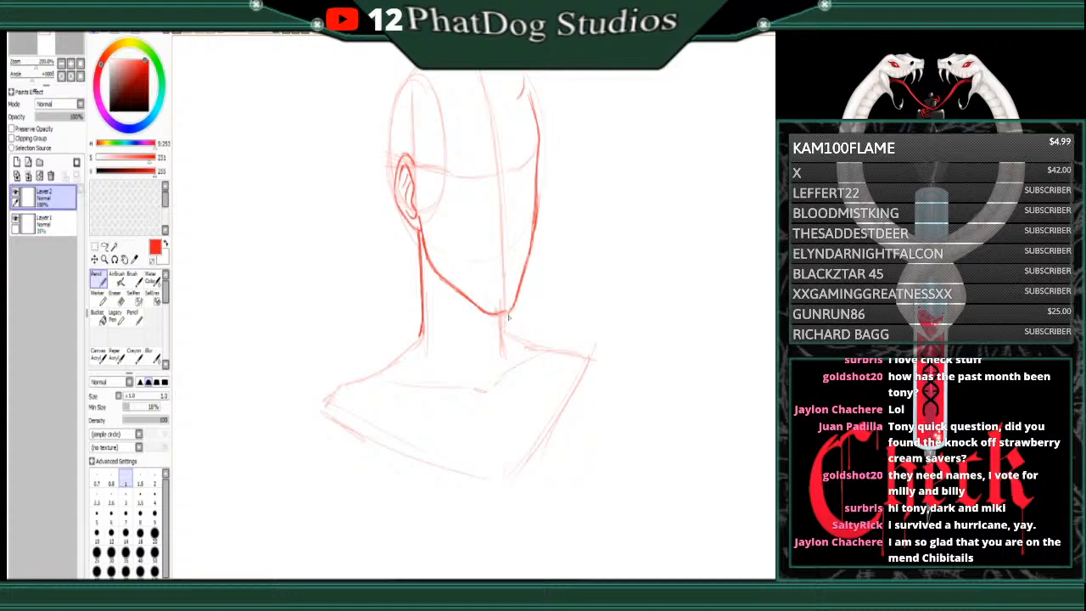
drag(502, 317, 502, 358)
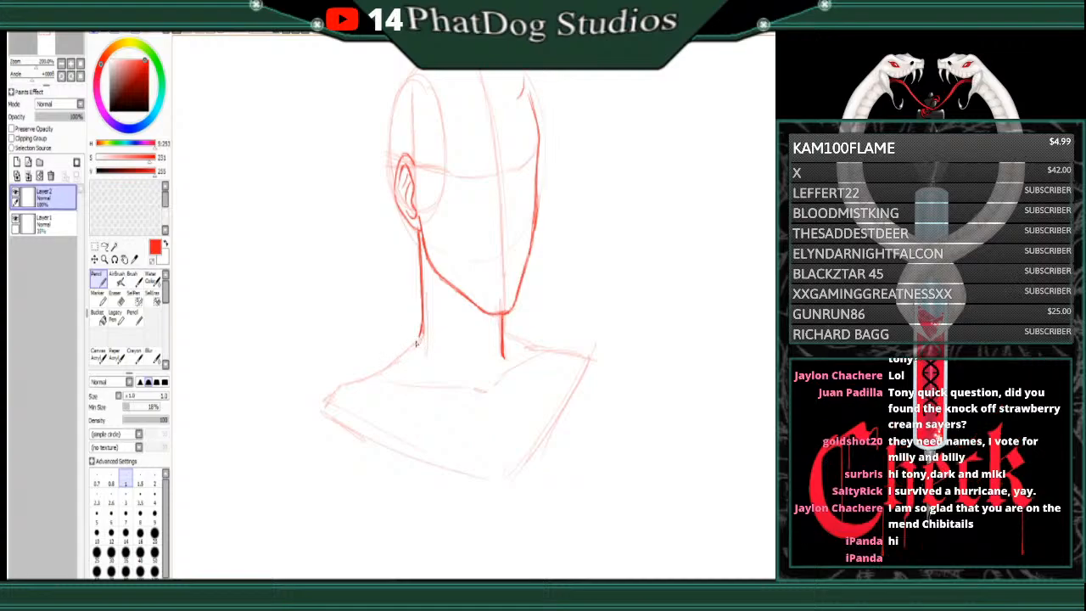
mouse_move(417, 341)
mouse_down()
mouse_move(360, 382)
mouse_move(423, 329)
mouse_up()
drag(506, 336, 552, 351)
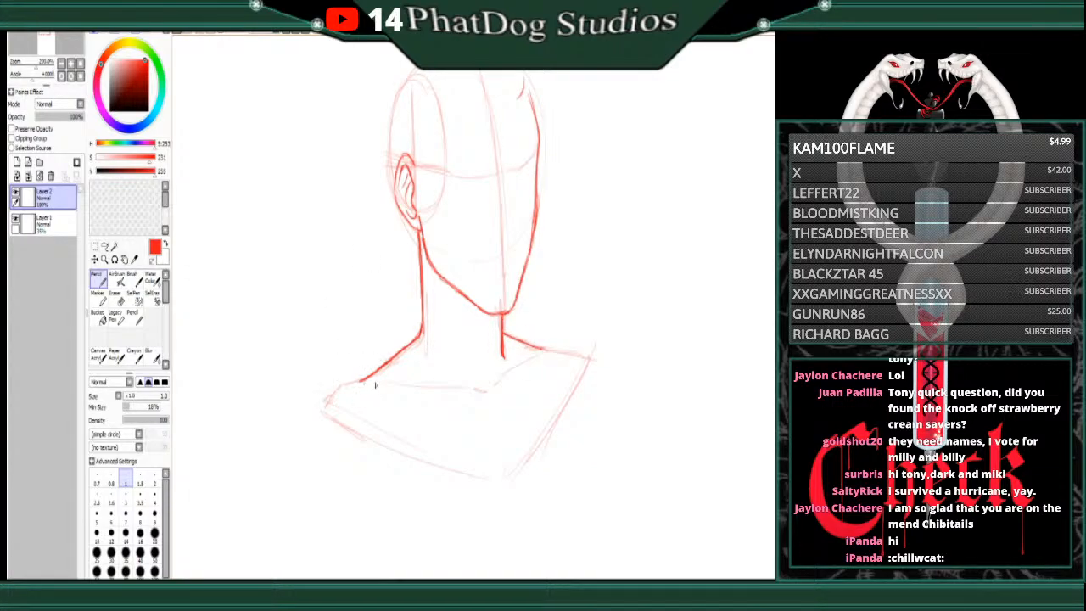
drag(367, 382, 309, 412)
Step: Erase the stray mark at the forehead and outline the skull from the brow over the crown to behind the ear
scroll(452, 305, up, 3)
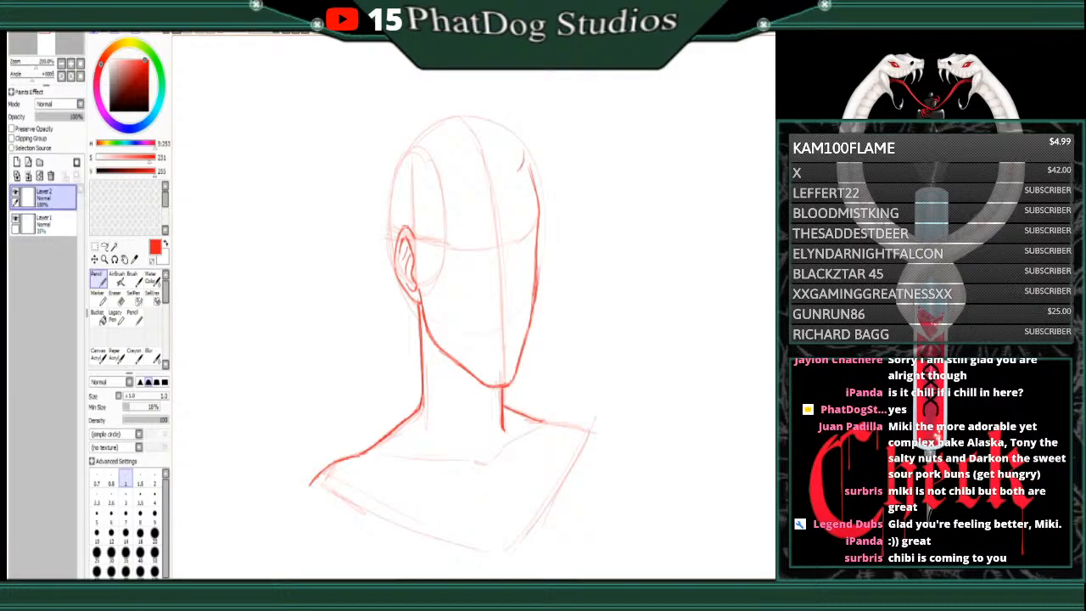
click(117, 297)
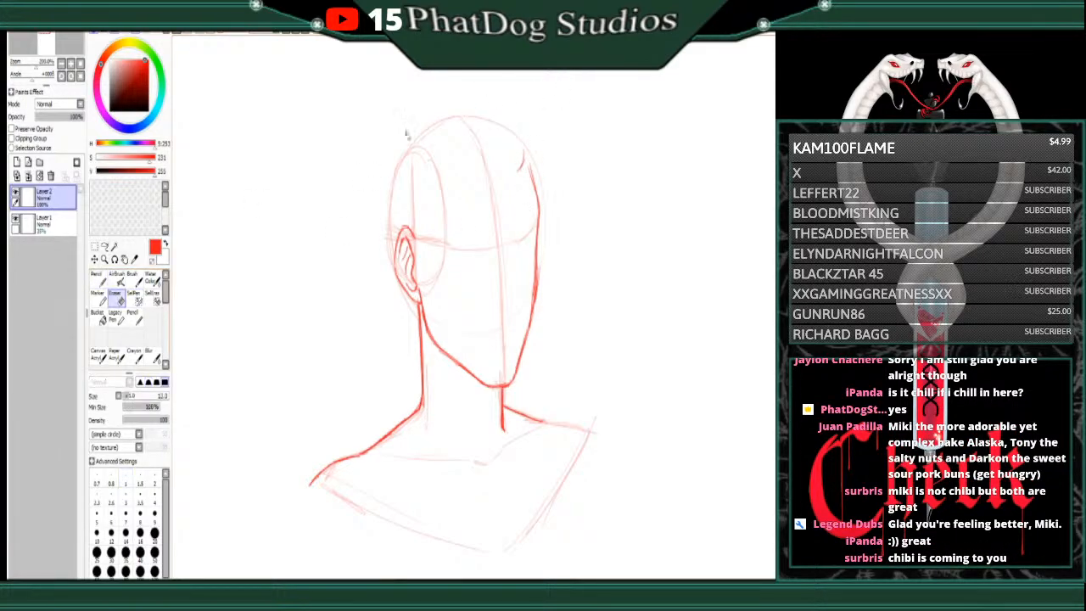
click(98, 278)
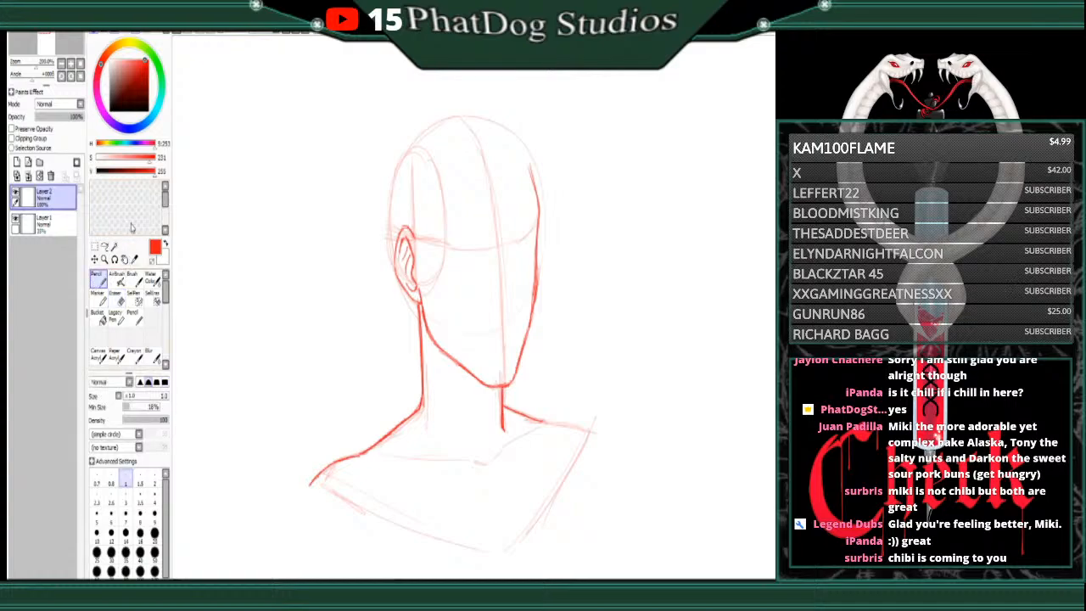
mouse_move(515, 124)
mouse_down()
mouse_move(520, 154)
mouse_move(507, 137)
mouse_up()
mouse_move(532, 172)
mouse_down()
mouse_move(493, 130)
mouse_move(467, 123)
mouse_up()
drag(405, 159, 387, 254)
mouse_move(389, 204)
mouse_down()
mouse_move(388, 270)
mouse_move(393, 180)
mouse_move(448, 119)
mouse_move(435, 133)
mouse_move(499, 120)
mouse_up()
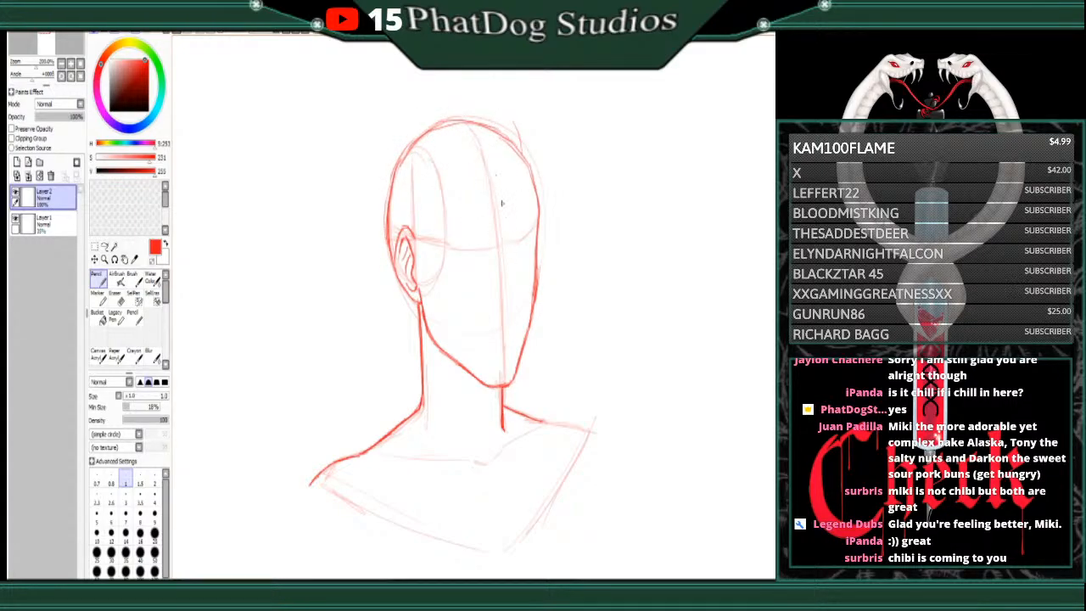
drag(502, 204, 508, 307)
drag(506, 270, 509, 370)
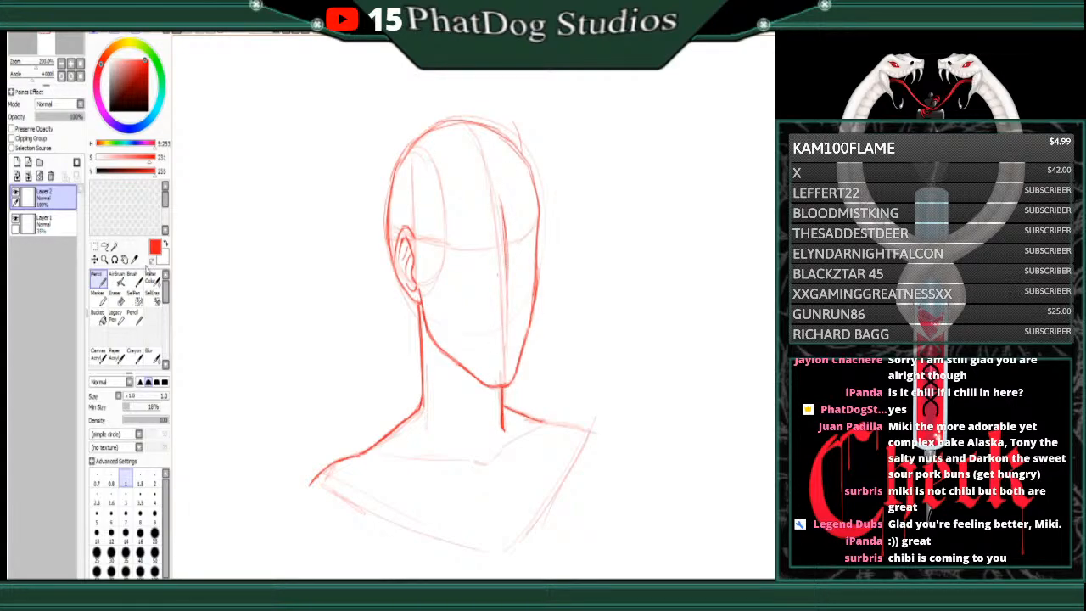
click(117, 297)
drag(509, 293, 505, 208)
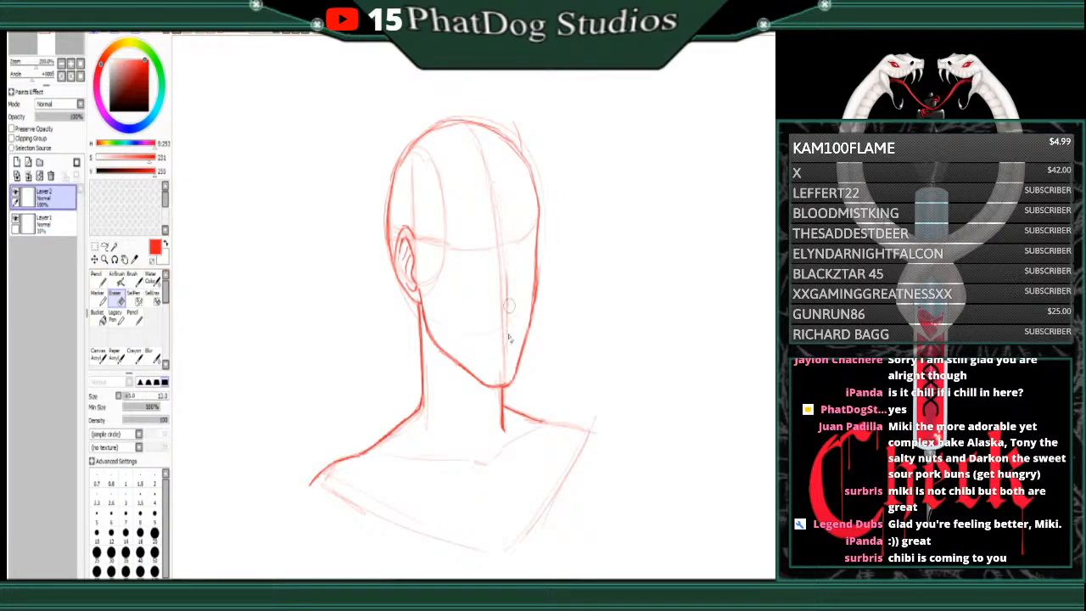
drag(507, 270, 509, 343)
Step: Sketch the hair's starting tuft at the far side of the forehead with a long curved fringe strand falling past the eye line
click(116, 280)
click(100, 282)
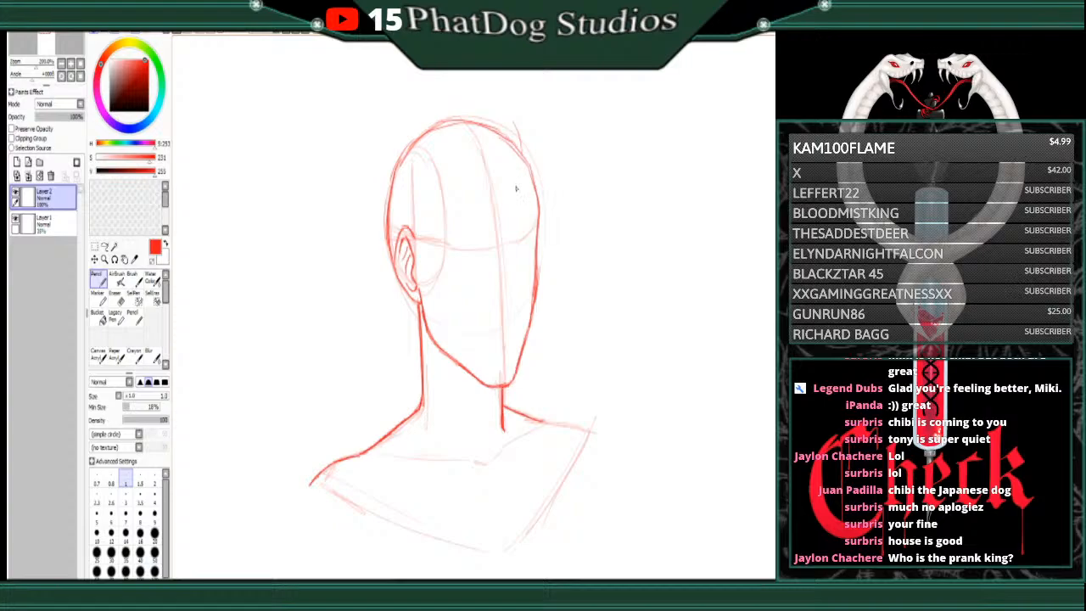
drag(523, 157, 520, 174)
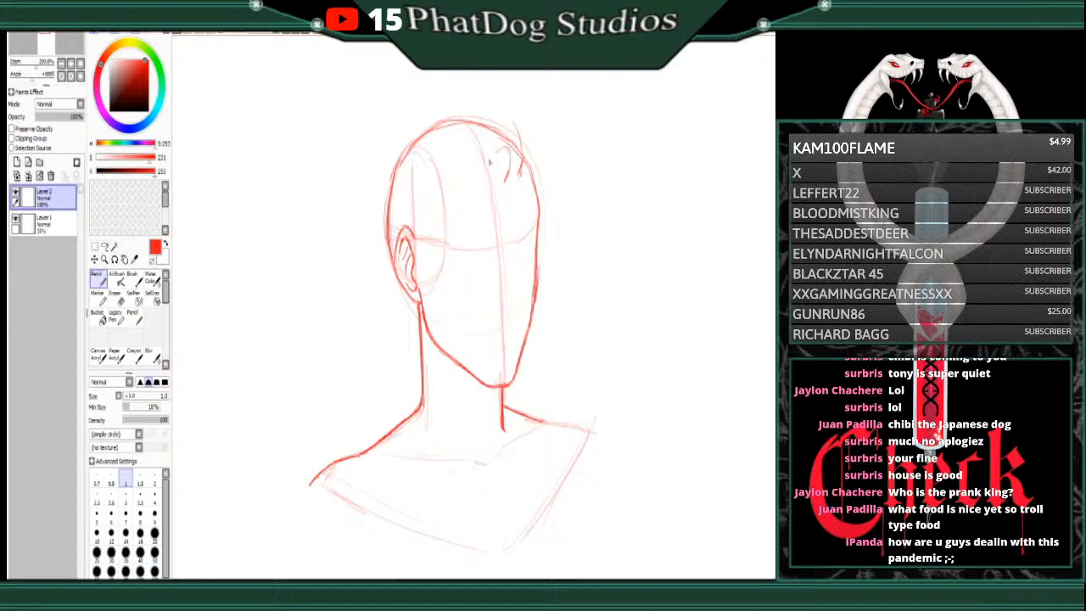
mouse_move(475, 192)
mouse_down()
mouse_move(502, 155)
mouse_move(494, 144)
mouse_move(462, 167)
mouse_move(465, 264)
mouse_up()
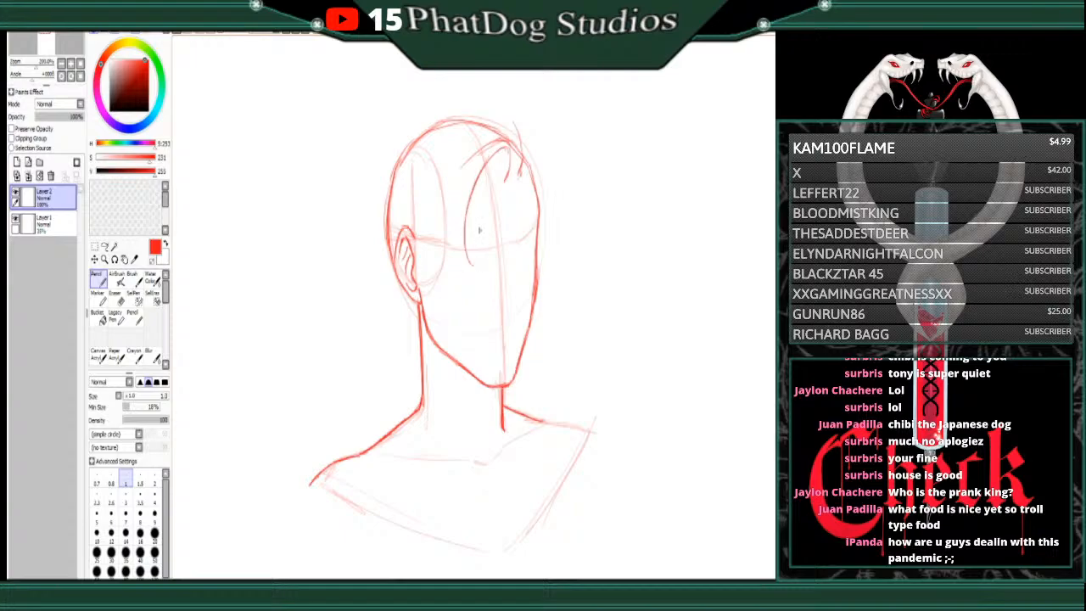
drag(472, 182, 467, 263)
Step: Sketch a long side-swept lock from the parting down the temple in front of the ear, ending at the cheek
mouse_move(492, 140)
mouse_down()
mouse_move(459, 167)
mouse_move(449, 210)
mouse_up()
mouse_move(458, 165)
mouse_down()
mouse_move(429, 224)
mouse_move(422, 288)
mouse_up()
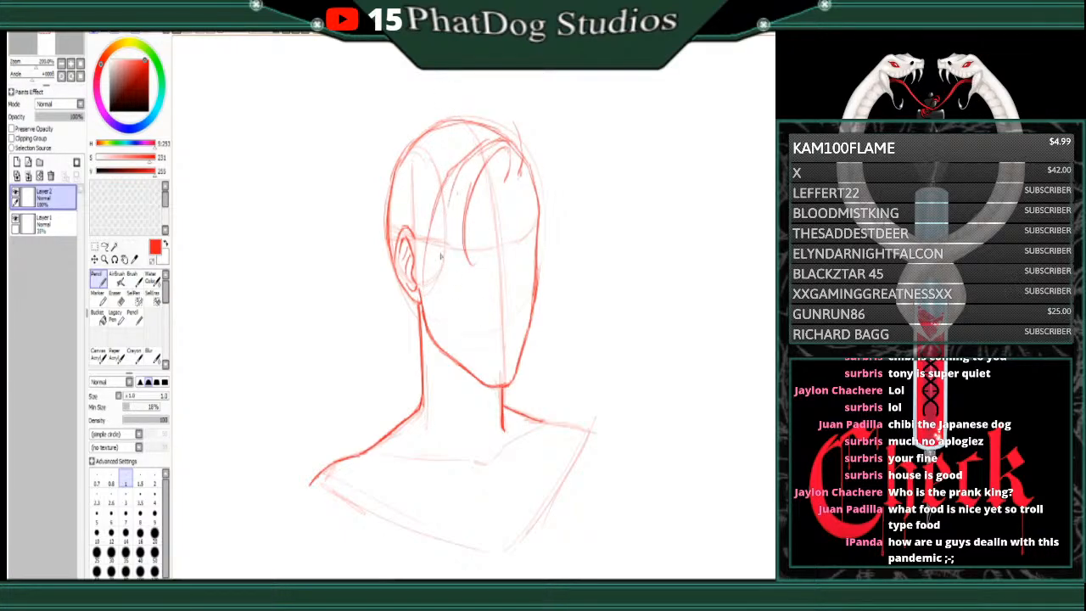
drag(444, 206, 425, 270)
drag(433, 234, 424, 286)
drag(438, 198, 448, 290)
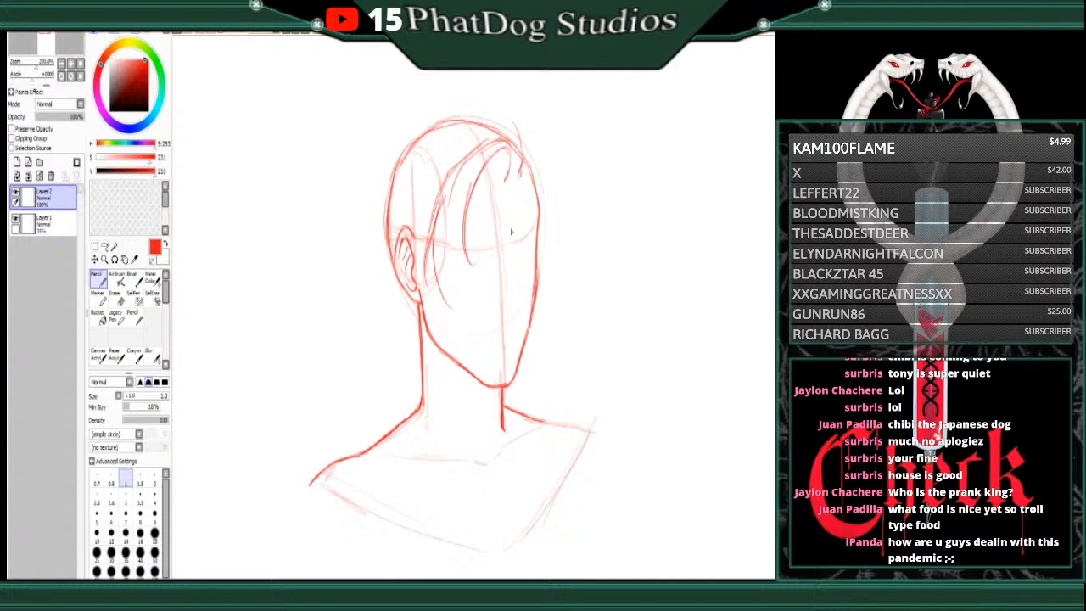
Step: Draw the hair's raised volume over the crown and round its front edge at the forehead
drag(523, 180, 536, 163)
mouse_move(510, 120)
mouse_down()
mouse_move(420, 152)
mouse_move(451, 122)
mouse_up()
mouse_move(471, 112)
mouse_down()
mouse_move(415, 171)
mouse_move(391, 176)
mouse_move(406, 177)
mouse_move(460, 132)
mouse_move(505, 135)
mouse_up()
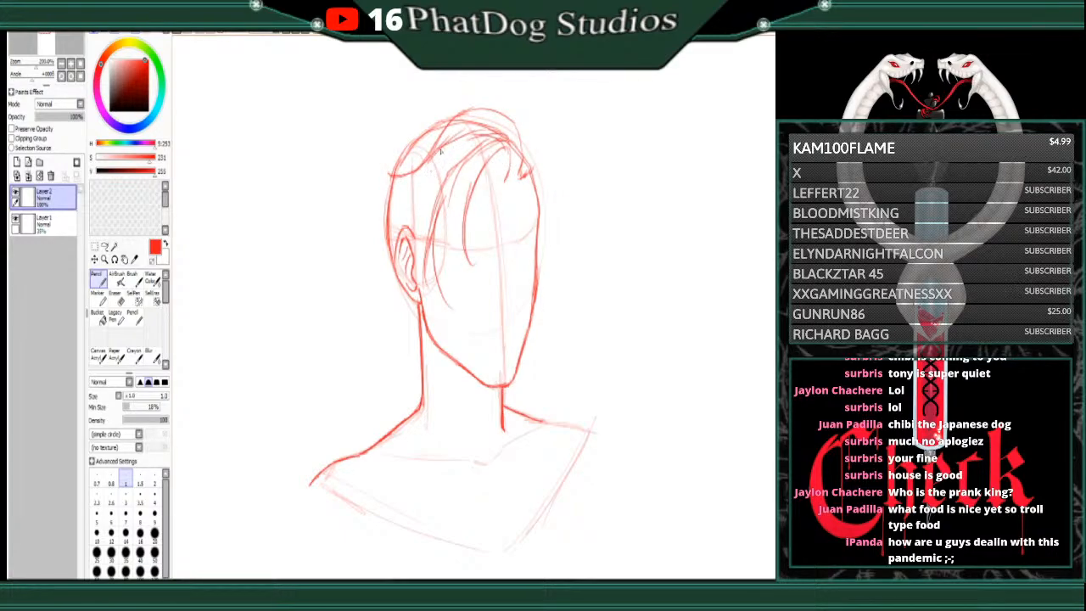
Step: Add loose strands at the temple and within the fringe, and define the hairline across the forehead
mouse_move(430, 163)
mouse_down()
mouse_move(423, 233)
mouse_move(426, 182)
mouse_move(418, 223)
mouse_move(426, 174)
mouse_move(443, 309)
mouse_move(429, 241)
mouse_up()
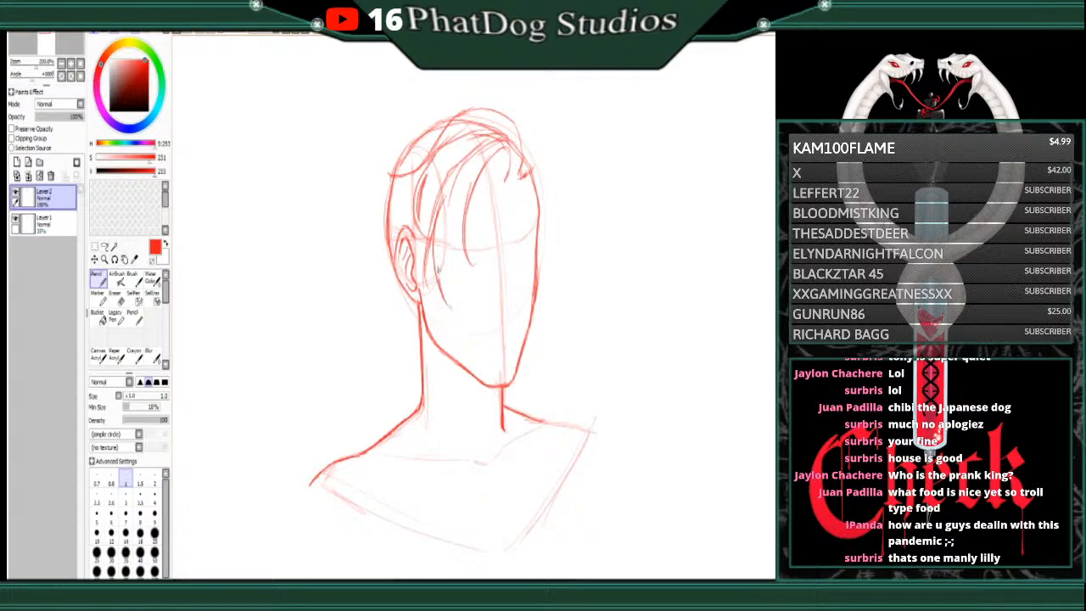
drag(453, 210, 439, 279)
drag(471, 185, 456, 252)
drag(461, 206, 452, 252)
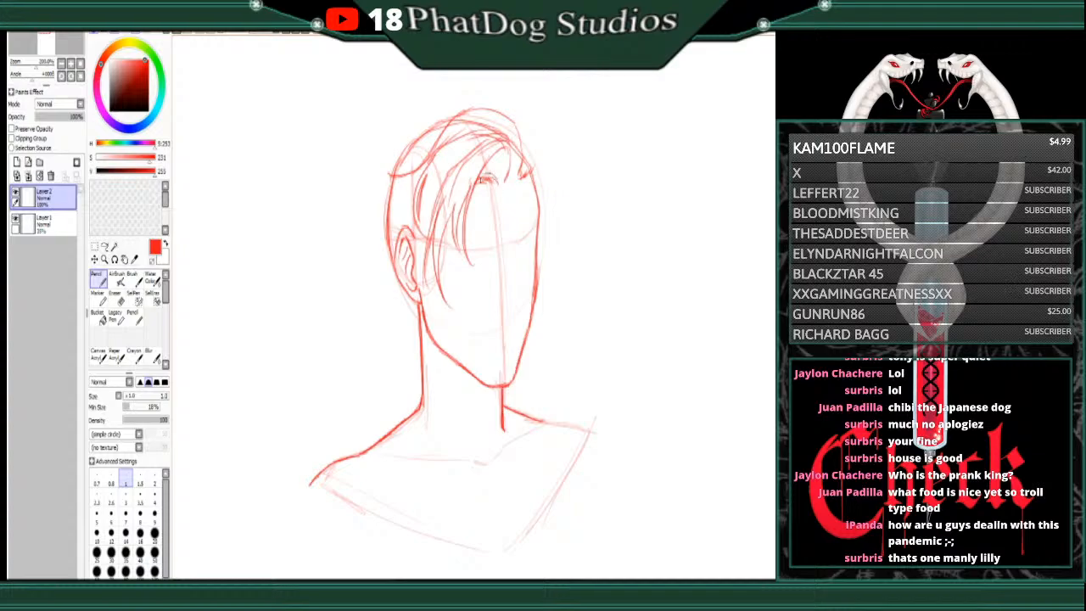
mouse_move(496, 169)
mouse_down()
mouse_move(503, 185)
mouse_move(519, 176)
mouse_move(536, 200)
mouse_up()
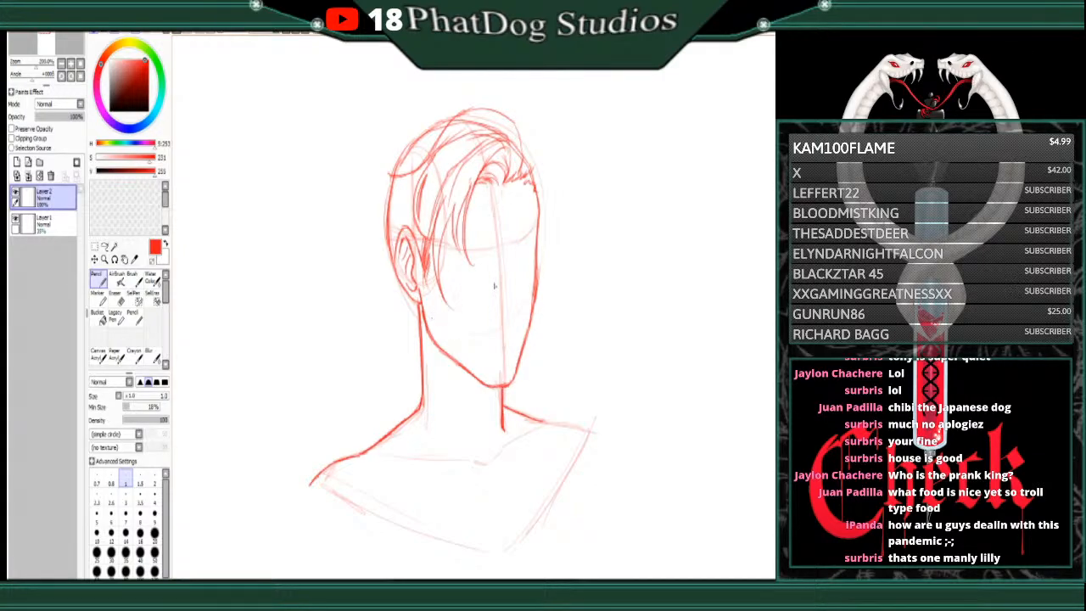
Step: Draw the nose's profile from the brow along the bridge to the tip beside the face's centre line
mouse_move(505, 255)
mouse_down()
mouse_move(500, 280)
mouse_move(508, 235)
mouse_up()
drag(501, 271, 508, 334)
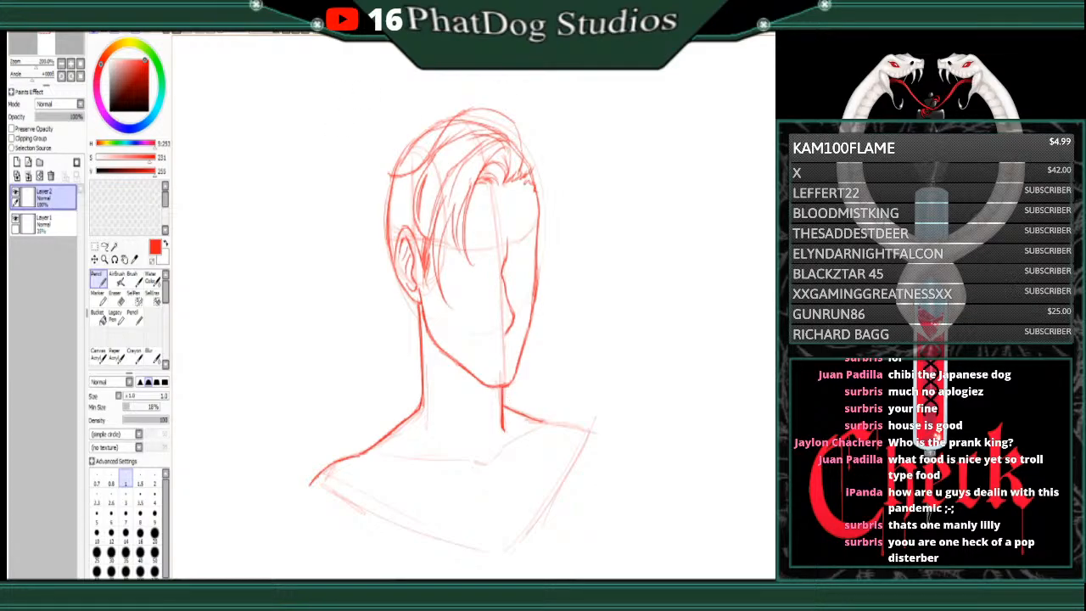
Step: Build up the front tuft and swept-back top of the hair with extra strands above the forehead
drag(523, 152, 510, 174)
drag(483, 141, 440, 165)
drag(519, 124, 534, 175)
mouse_move(518, 124)
mouse_down()
mouse_move(529, 144)
mouse_move(526, 180)
mouse_up()
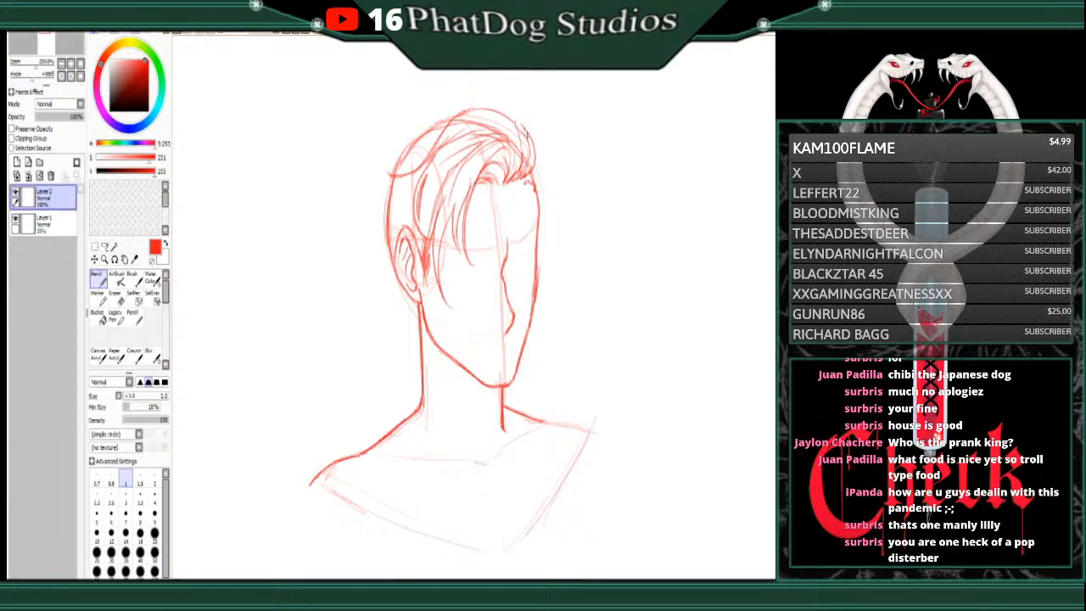
Step: Curl the front tuft over the forehead and add flicked-out strands along the back of the head down to the nape
drag(523, 128, 506, 118)
mouse_move(525, 183)
mouse_down()
mouse_move(544, 171)
mouse_move(538, 197)
mouse_move(532, 171)
mouse_move(542, 181)
mouse_up()
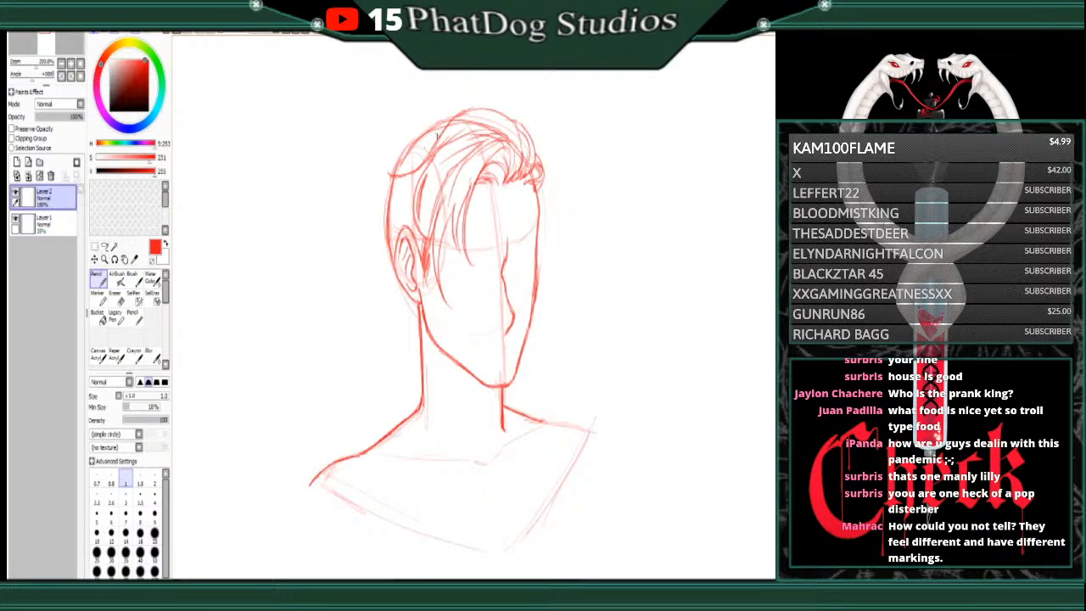
mouse_move(439, 133)
mouse_down()
mouse_move(412, 161)
mouse_move(360, 179)
mouse_move(380, 196)
mouse_move(410, 177)
mouse_up()
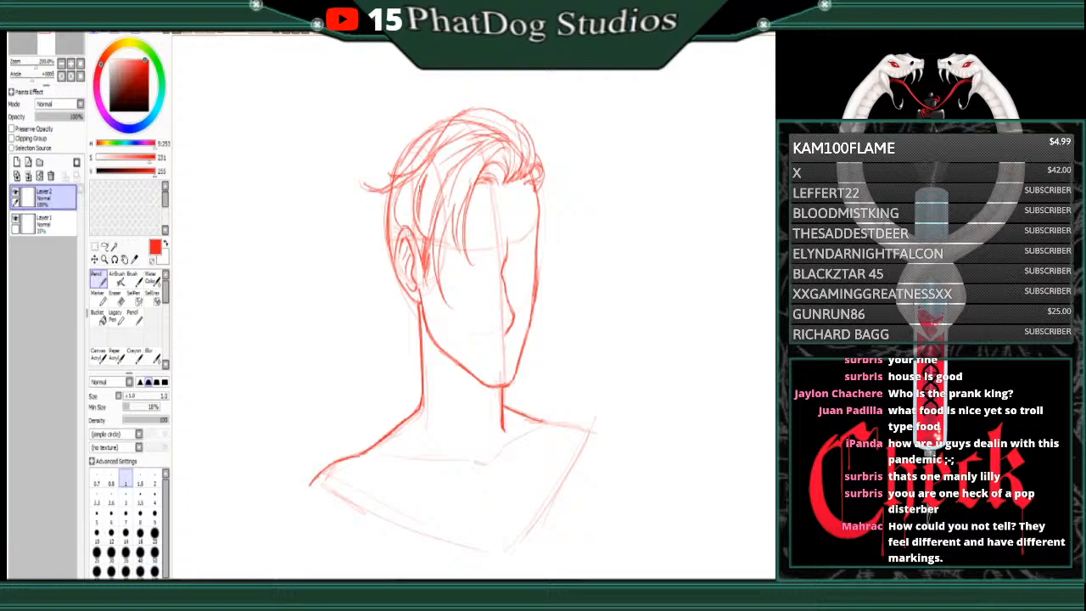
drag(414, 192, 411, 224)
mouse_move(463, 110)
mouse_down()
mouse_move(393, 148)
mouse_move(375, 143)
mouse_move(387, 152)
mouse_move(433, 136)
mouse_up()
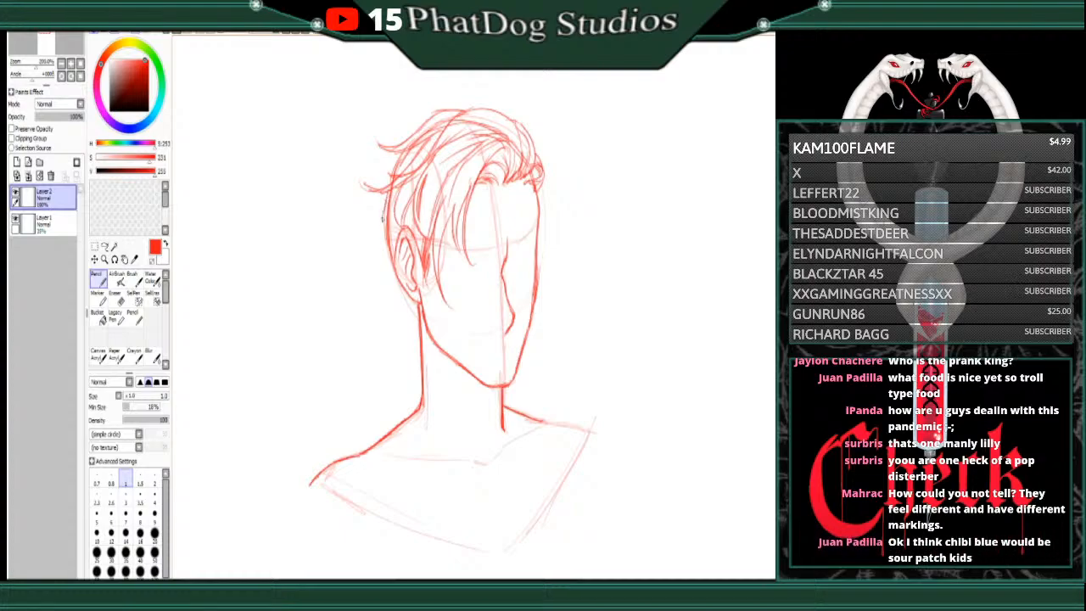
drag(385, 219, 427, 404)
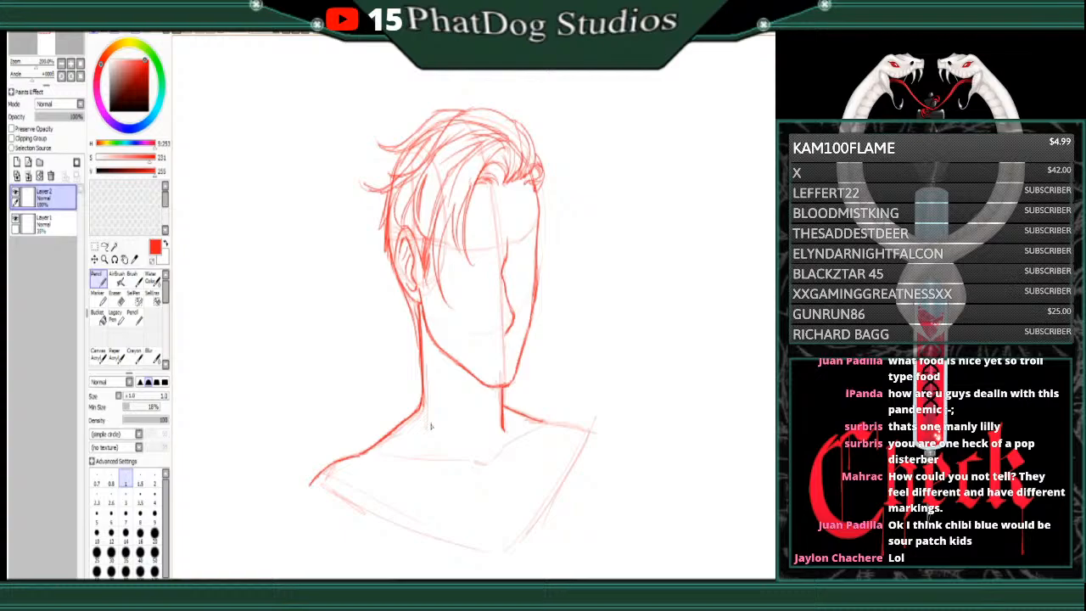
Step: Fade Layer 1 to 11% opacity and erase the skull line crossing the hair on Layer 2
click(44, 222)
click(41, 121)
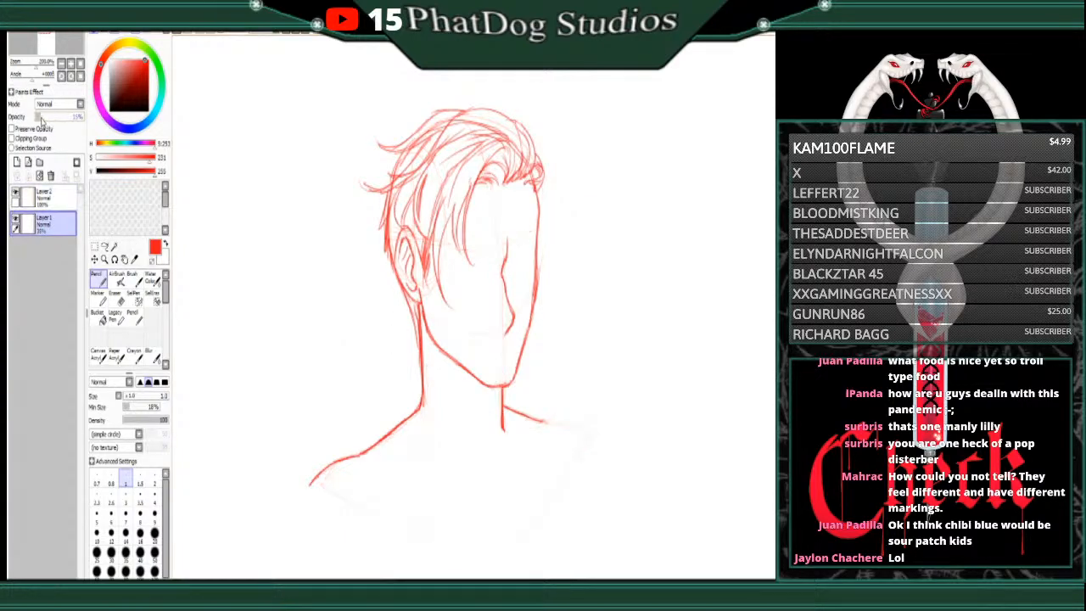
click(117, 297)
click(44, 197)
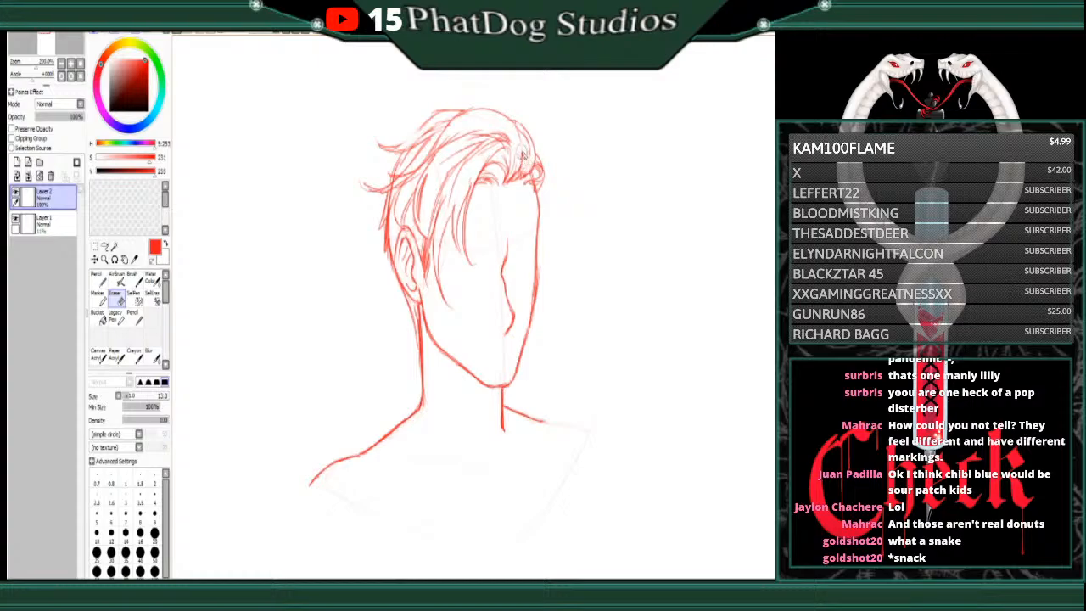
Step: Draw the far eyebrow with the Pencil, arching from the top of the nose bridge to the face's edge
click(98, 279)
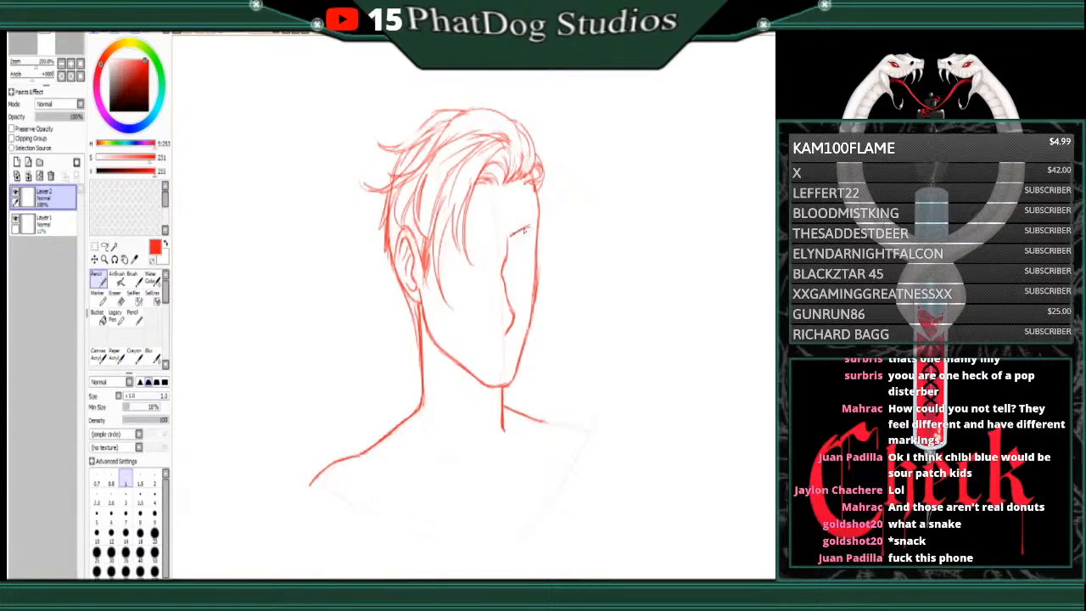
drag(509, 239, 533, 226)
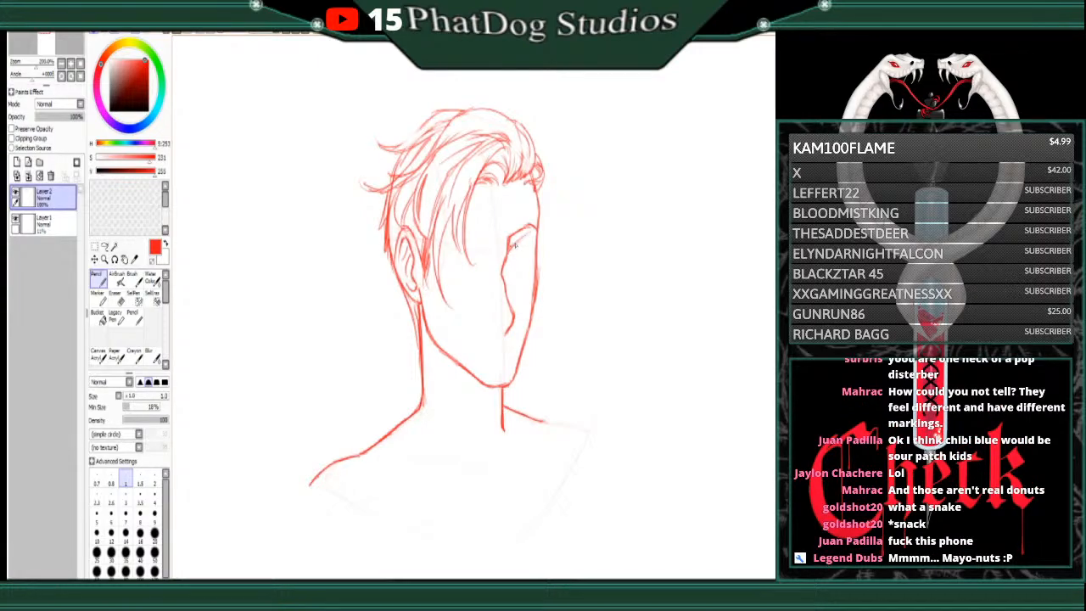
drag(511, 246, 537, 230)
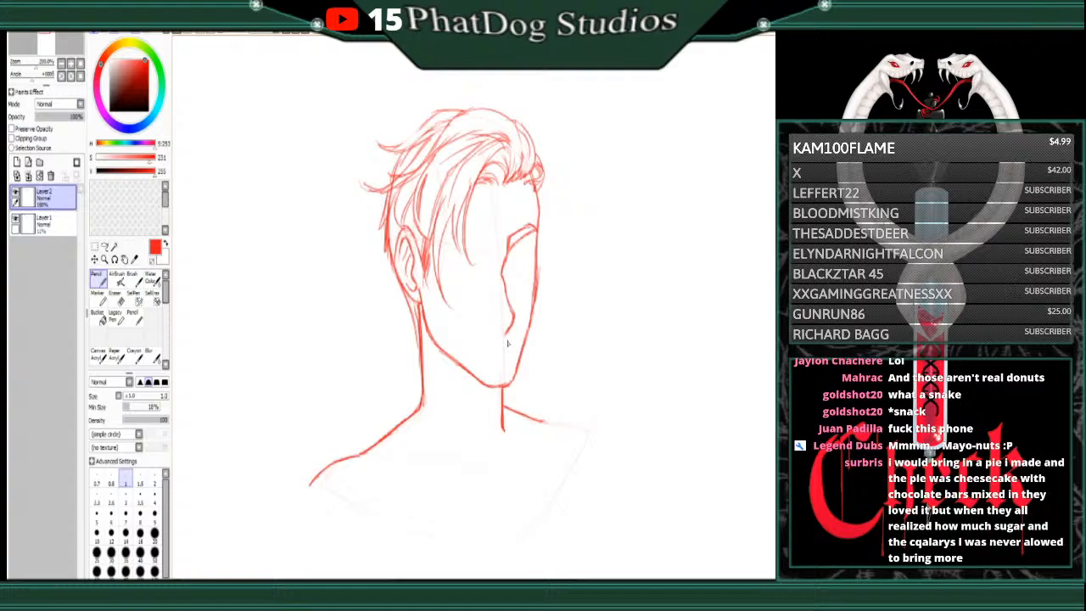
Step: Draw both collarbones, meeting at the notch at the base of the neck
drag(475, 469, 556, 425)
drag(474, 470, 413, 463)
click(179, 32)
drag(458, 462, 375, 466)
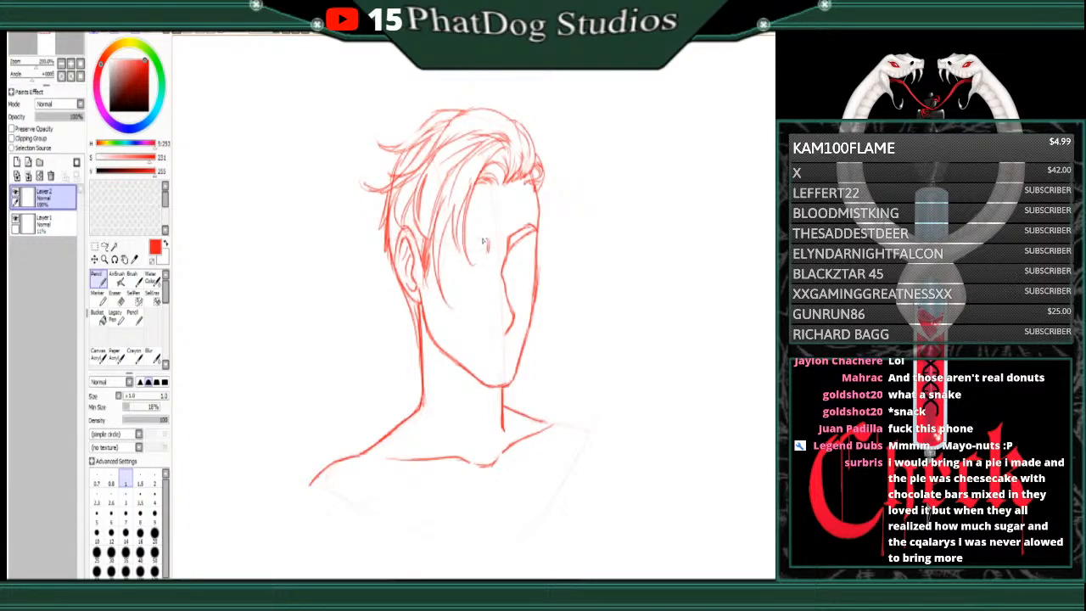
Step: Draw the near eyebrow beneath the fringe and the closed mouth with a short lower-lip mark, undoing the trial nose-side line
drag(487, 240, 439, 251)
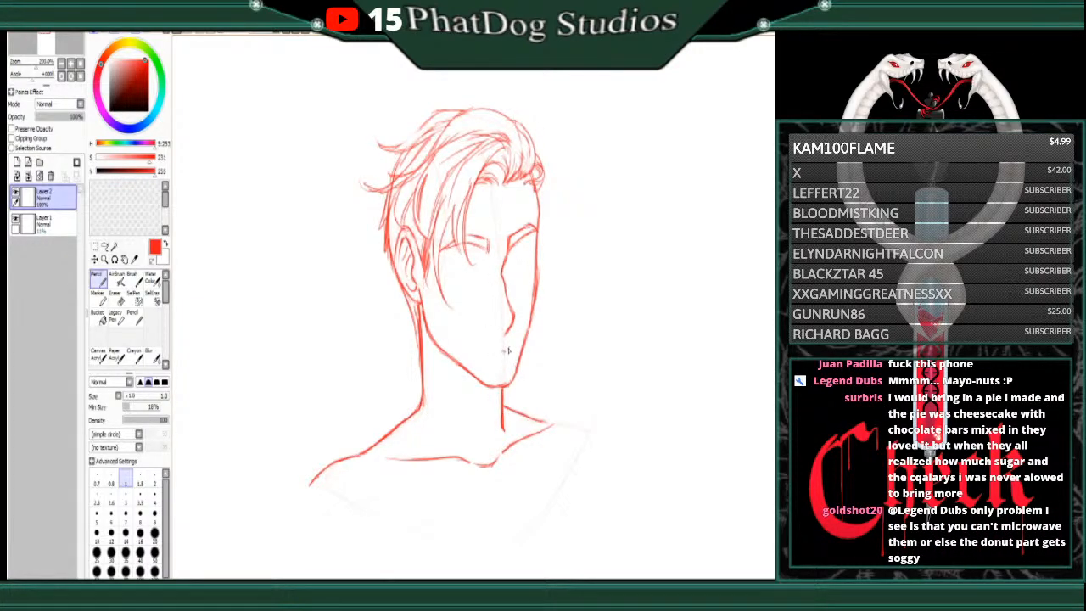
drag(509, 348, 473, 354)
drag(488, 282, 483, 318)
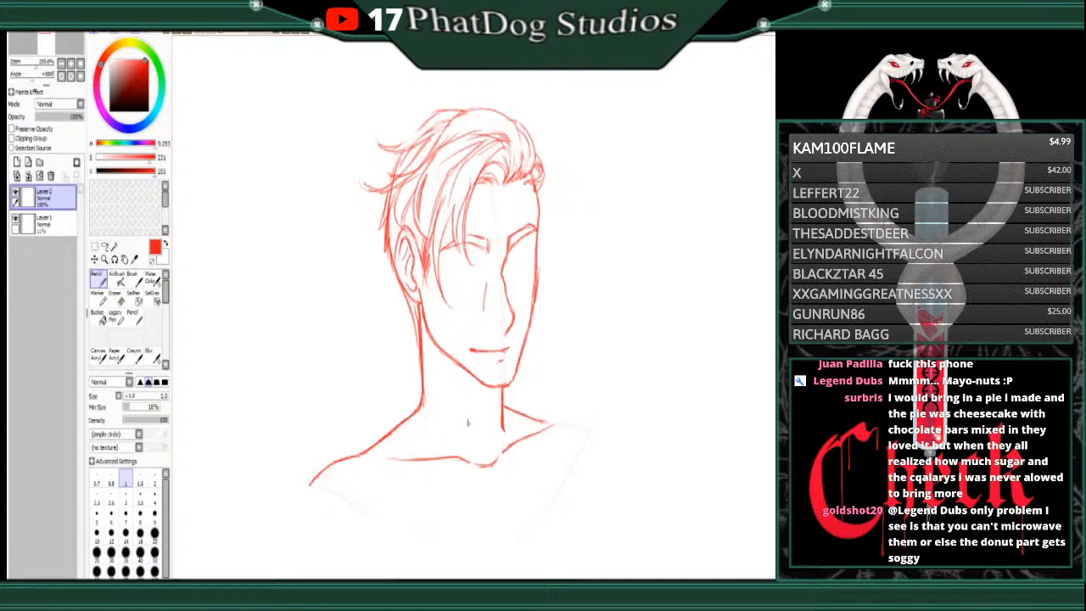
key(ctrl+z)
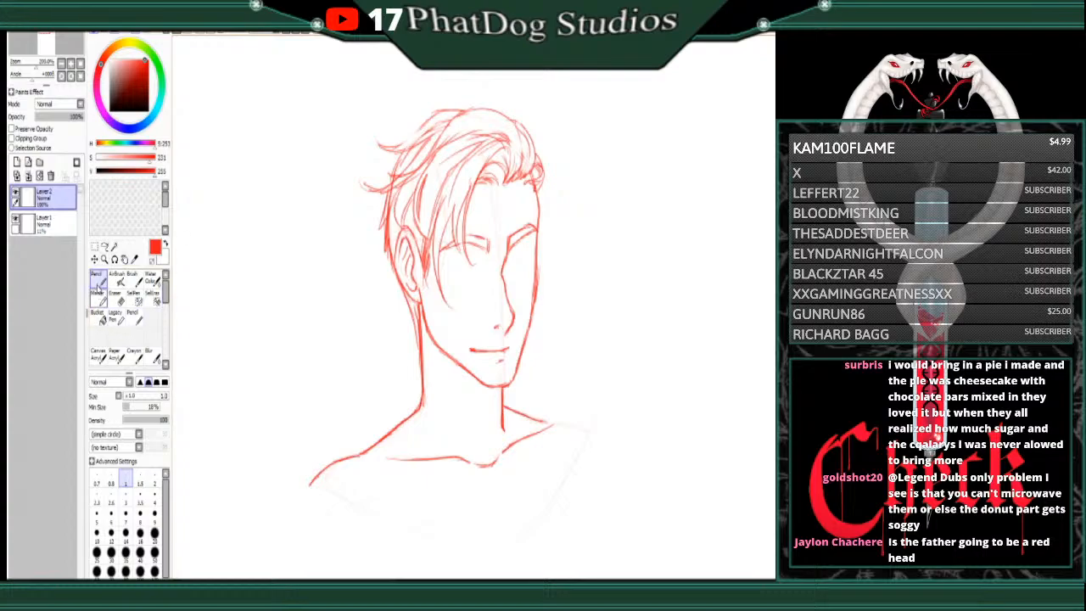
Step: Select the mouth line with the Lasso, move it slightly up toward the nose, and clear the selection
click(105, 246)
mouse_move(512, 291)
mouse_down()
mouse_move(491, 324)
mouse_move(504, 346)
mouse_move(518, 315)
mouse_move(513, 334)
mouse_move(487, 338)
mouse_move(473, 376)
mouse_move(513, 353)
mouse_move(512, 339)
mouse_move(506, 365)
mouse_up()
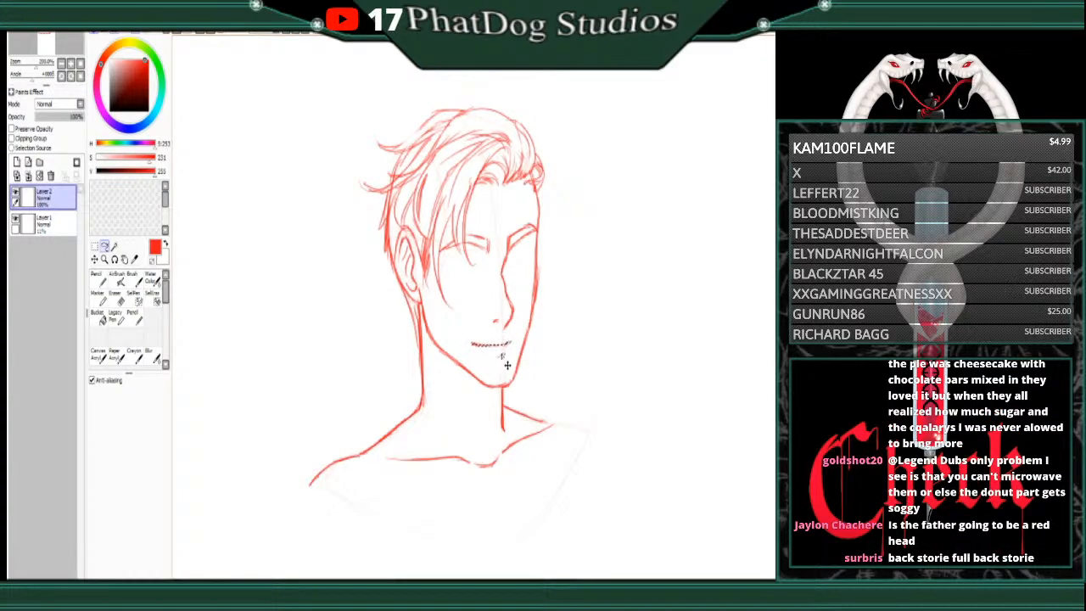
key(ctrl+d)
Step: Draw both eyes with the Pencil, giving each a lashed upper lid, a lower lid and an iris
click(100, 281)
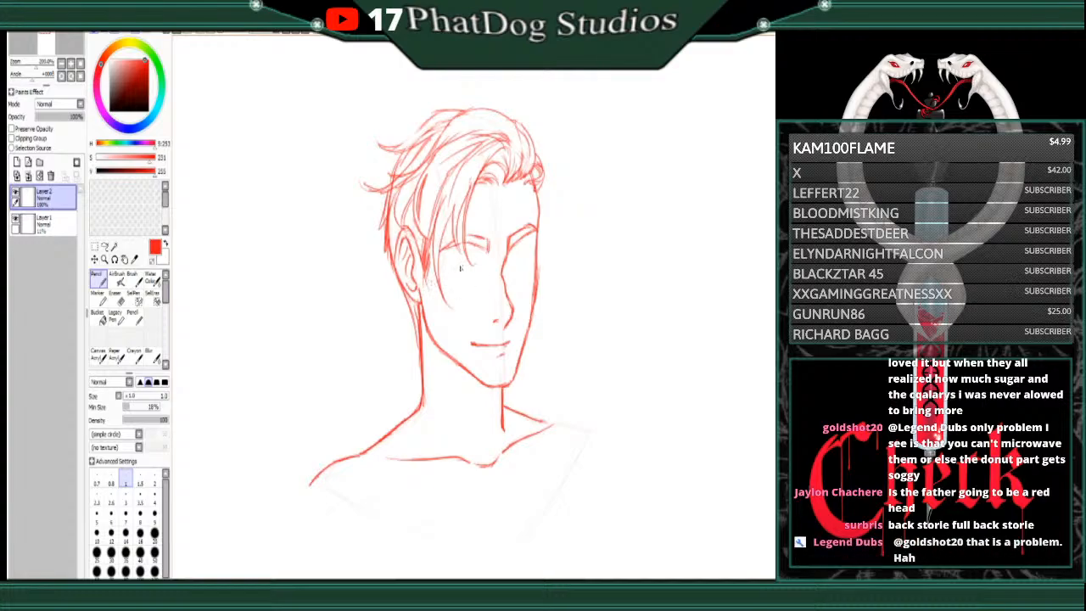
drag(439, 271, 480, 266)
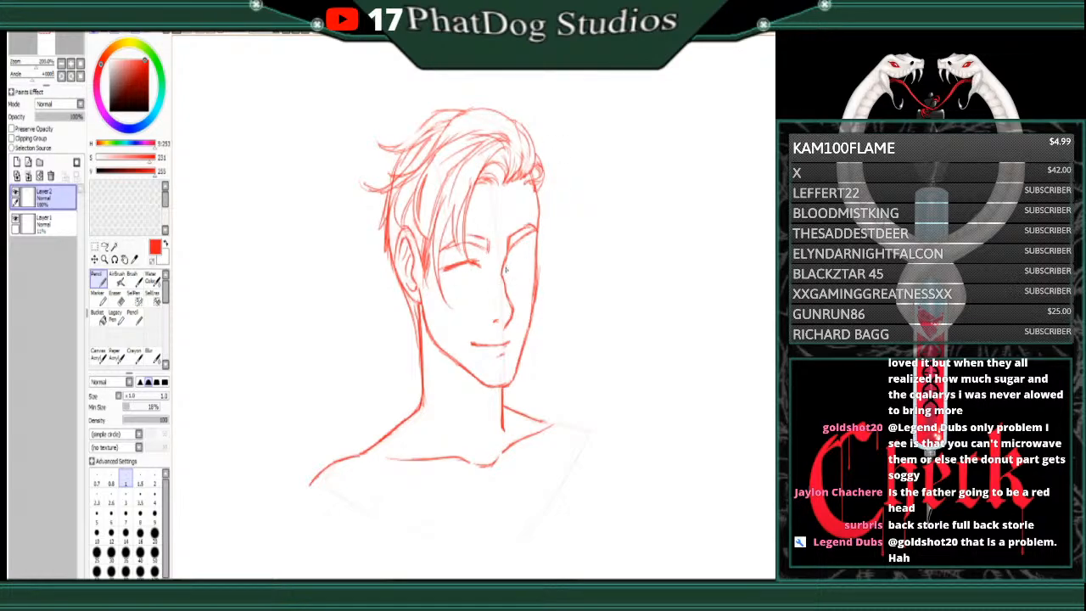
mouse_move(506, 265)
mouse_down()
mouse_move(504, 275)
mouse_move(531, 258)
mouse_up()
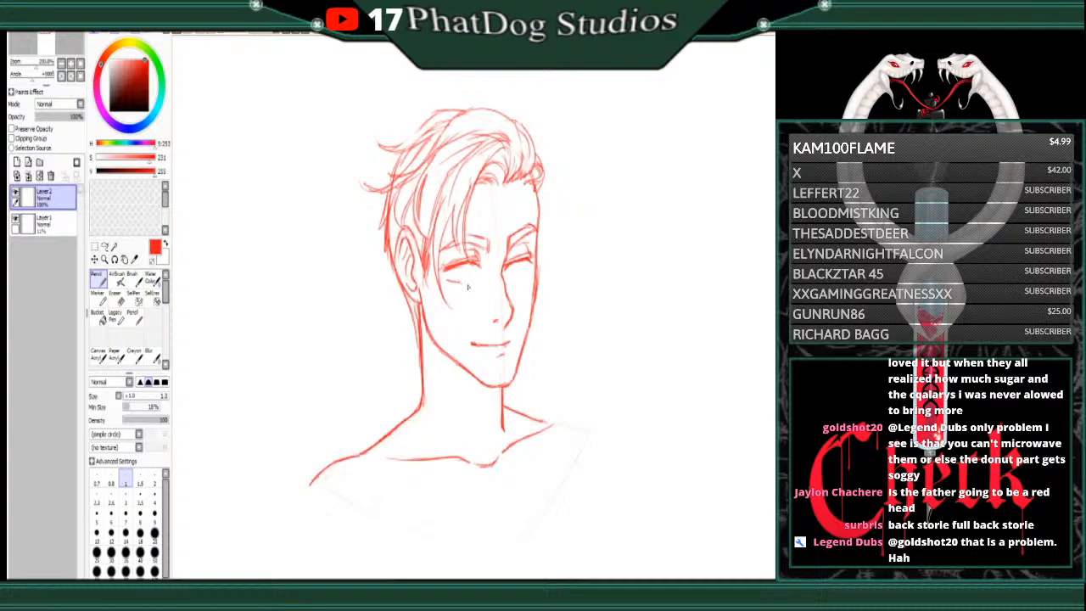
drag(450, 284, 478, 282)
drag(529, 274, 512, 280)
drag(468, 270, 456, 286)
drag(521, 265, 516, 280)
Step: Add the neck muscle lines running toward the collarbone notch and clean up the neck lines with the Eraser
drag(473, 471, 451, 418)
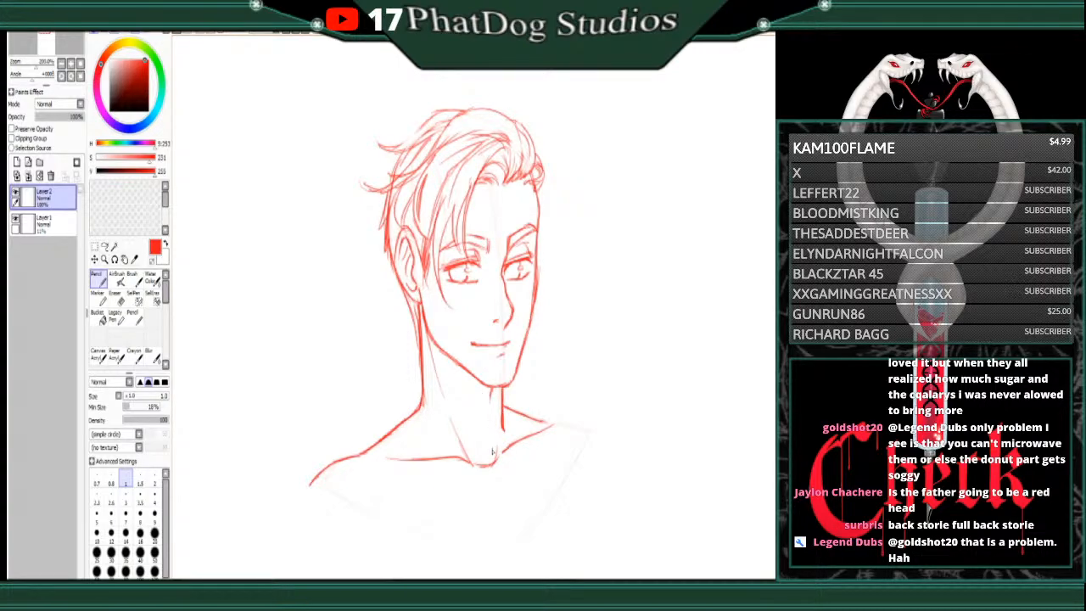
click(118, 299)
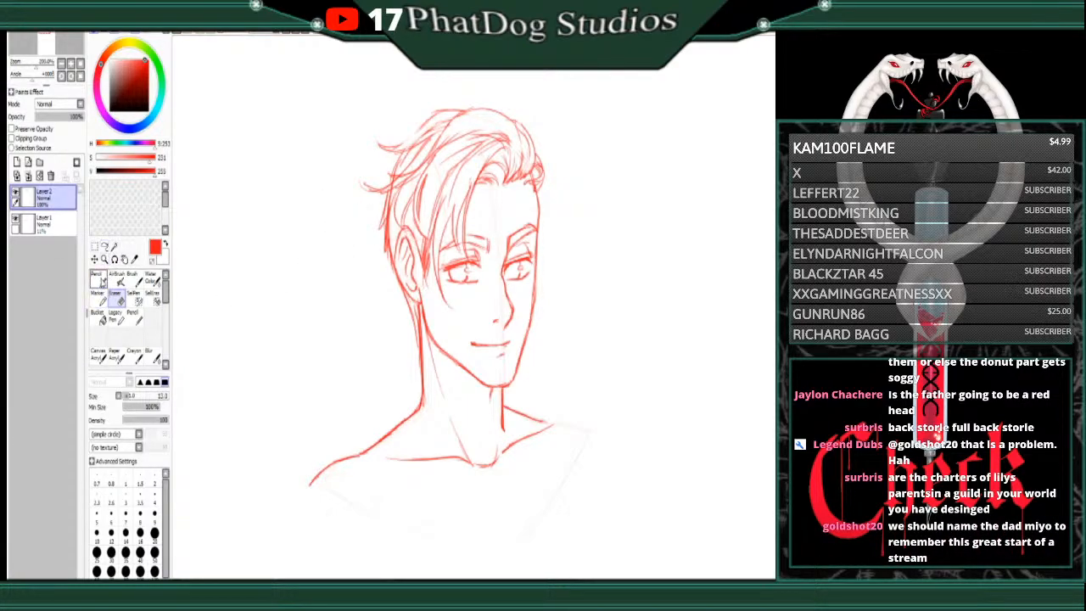
click(101, 280)
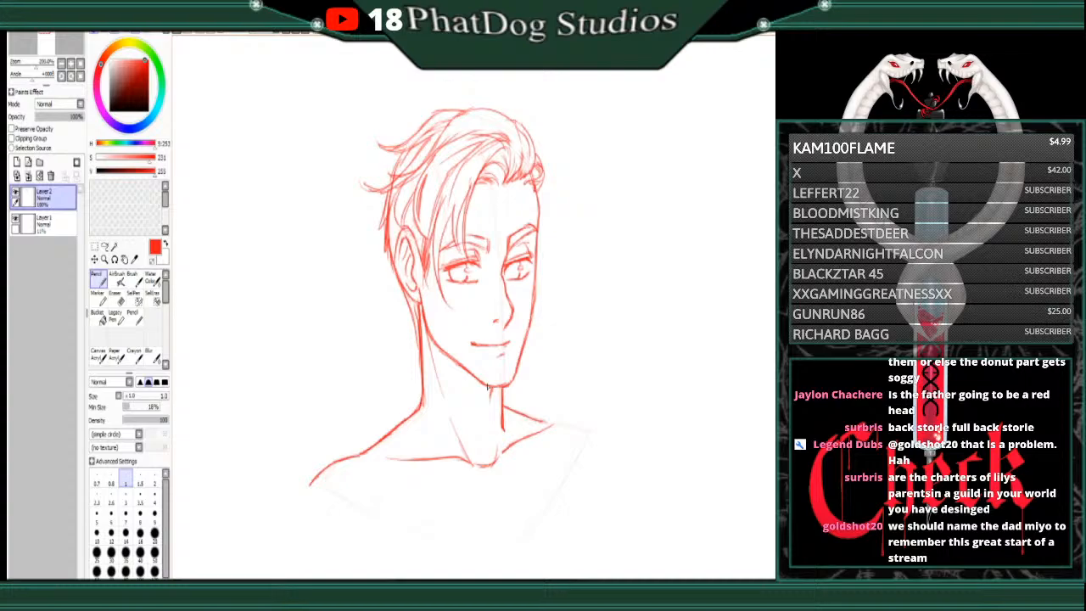
mouse_move(499, 328)
mouse_down()
mouse_move(446, 353)
mouse_move(448, 342)
mouse_move(547, 339)
mouse_up()
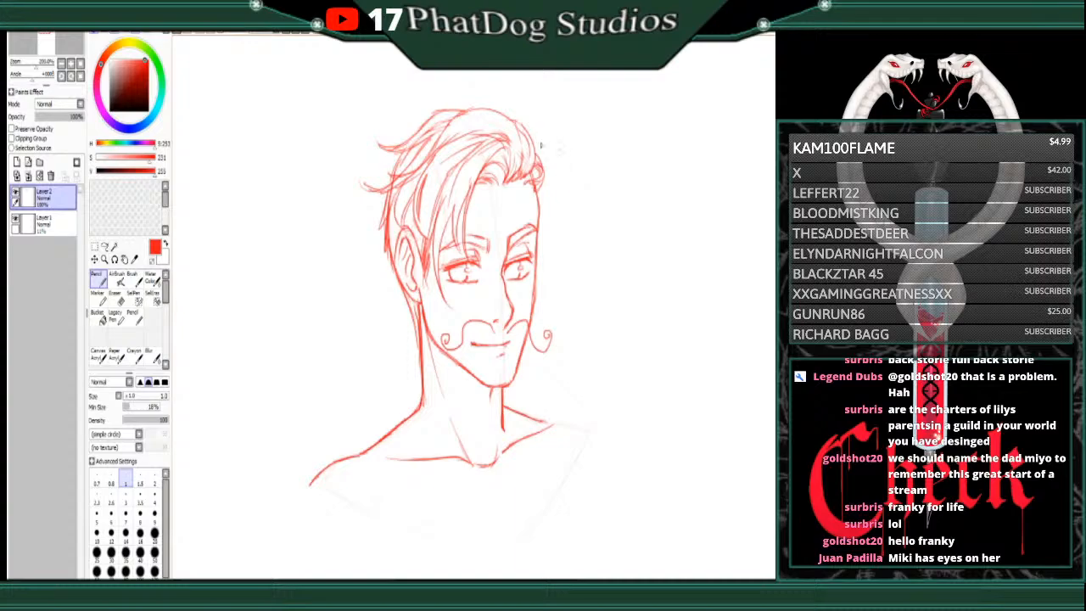
mouse_move(537, 132)
mouse_down()
mouse_move(578, 158)
mouse_move(571, 147)
mouse_move(577, 175)
mouse_move(551, 197)
mouse_up()
key(ctrl+z)
key(ctrl+z)
key(ctrl+z)
key(ctrl+z)
key(ctrl+z)
key(ctrl+z)
key(ctrl+z)
key(ctrl+z)
key(ctrl+z)
key(ctrl+z)
key(ctrl+z)
key(ctrl+z)
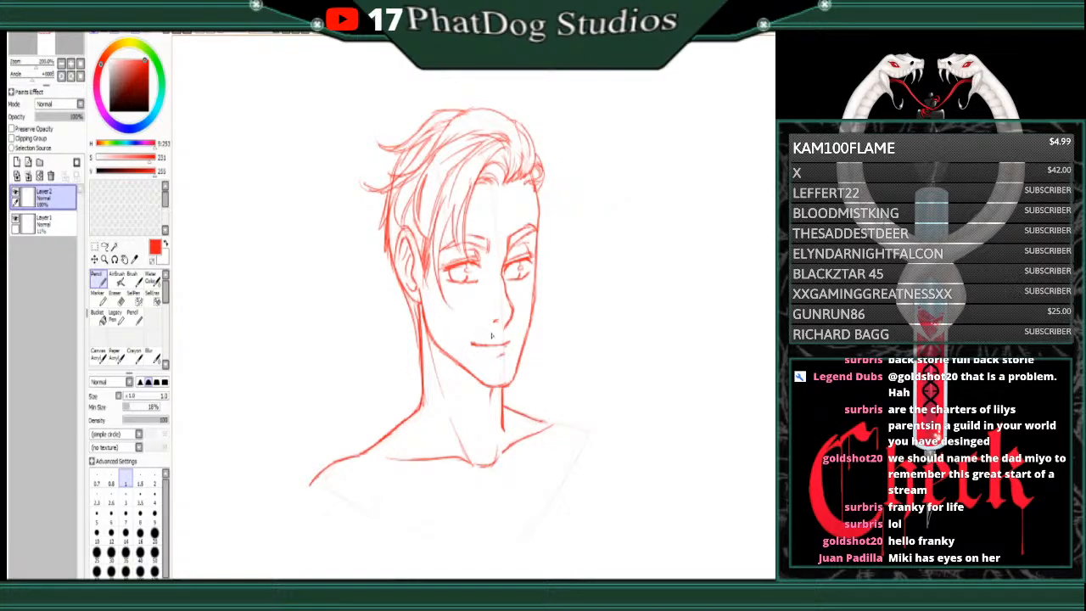
Step: Draw a small curled mustache below the nose and outline the raised hand and wrist beside the forehead
mouse_move(494, 334)
mouse_down()
mouse_move(477, 339)
mouse_move(517, 337)
mouse_up()
mouse_move(558, 146)
mouse_down()
mouse_move(589, 172)
mouse_move(563, 155)
mouse_move(603, 187)
mouse_up()
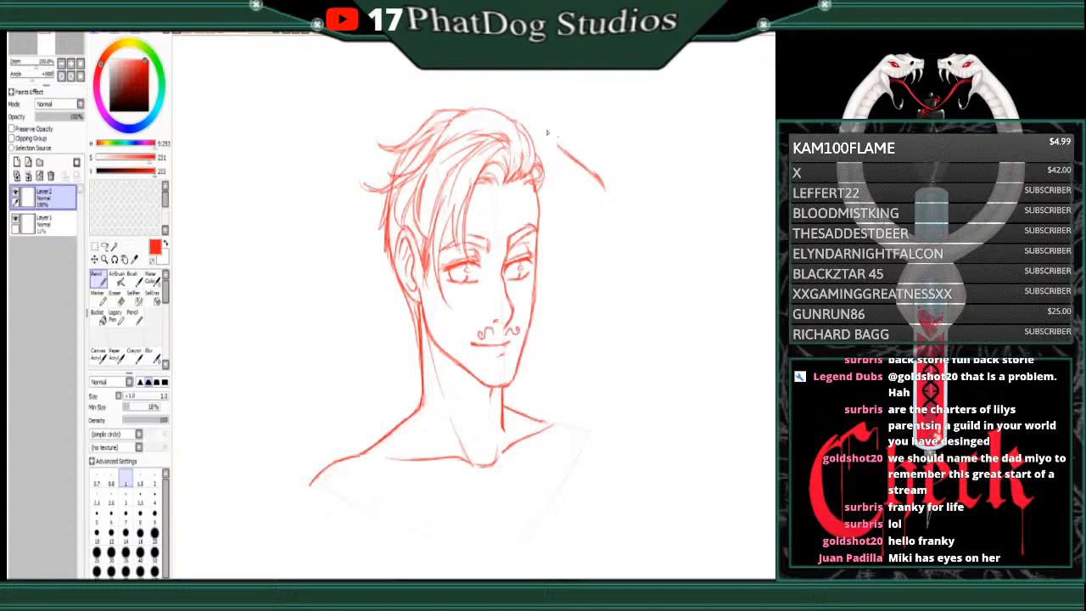
mouse_move(560, 150)
mouse_down()
mouse_move(537, 126)
mouse_move(499, 120)
mouse_up()
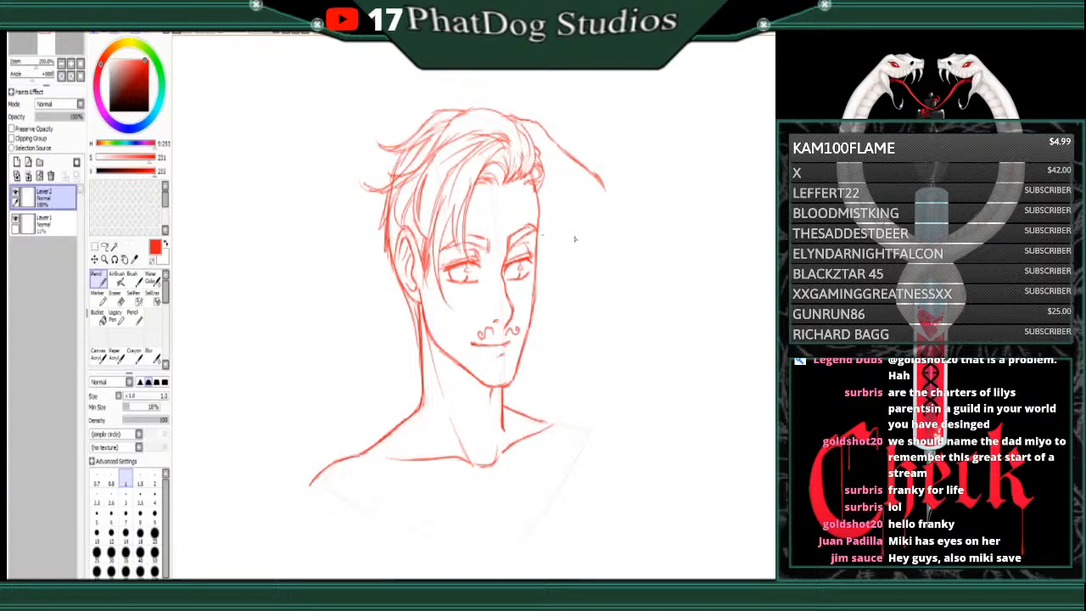
drag(578, 231, 540, 249)
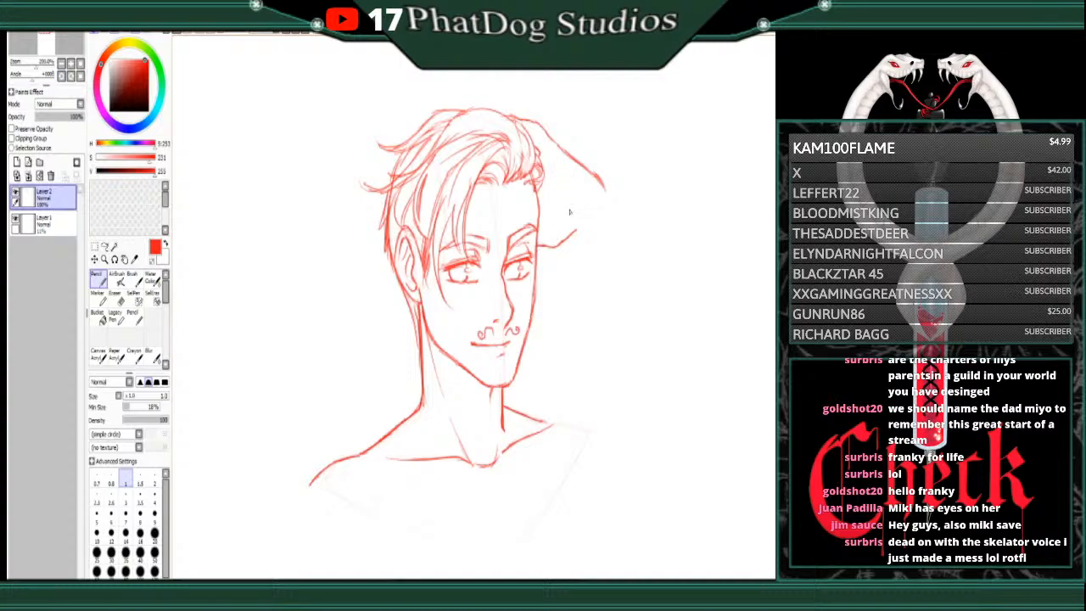
mouse_move(560, 207)
mouse_down()
mouse_move(581, 225)
mouse_move(564, 211)
mouse_up()
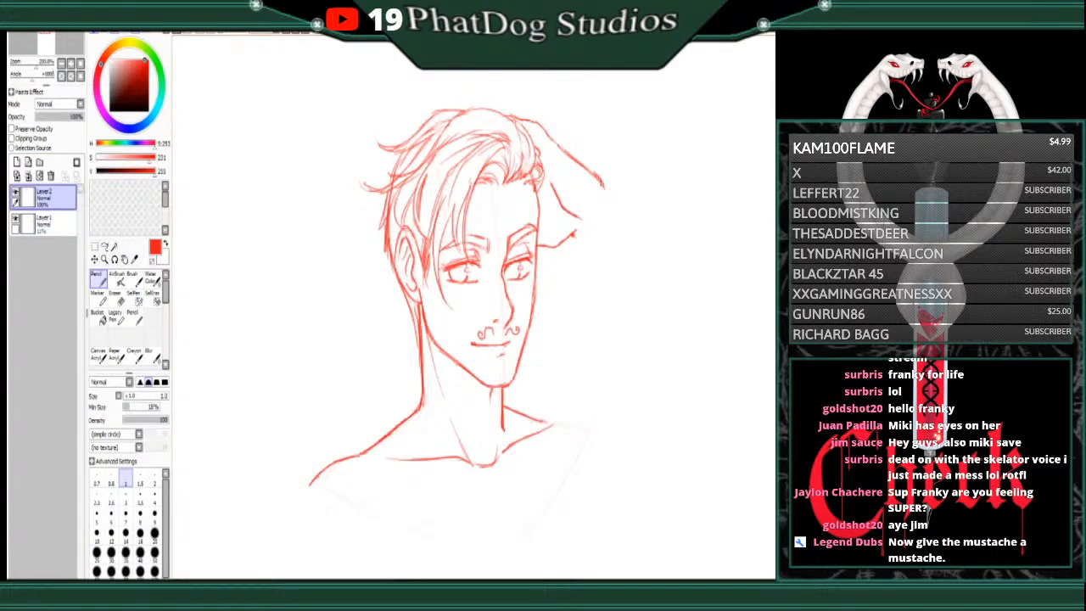
Step: Outline the raised arm from the wrist along the forearm around the bent elbow, and add extra curls to the mustache
drag(599, 179, 684, 278)
drag(631, 219, 709, 304)
mouse_move(675, 266)
mouse_down()
mouse_move(717, 312)
mouse_move(691, 281)
mouse_move(714, 304)
mouse_move(728, 336)
mouse_up()
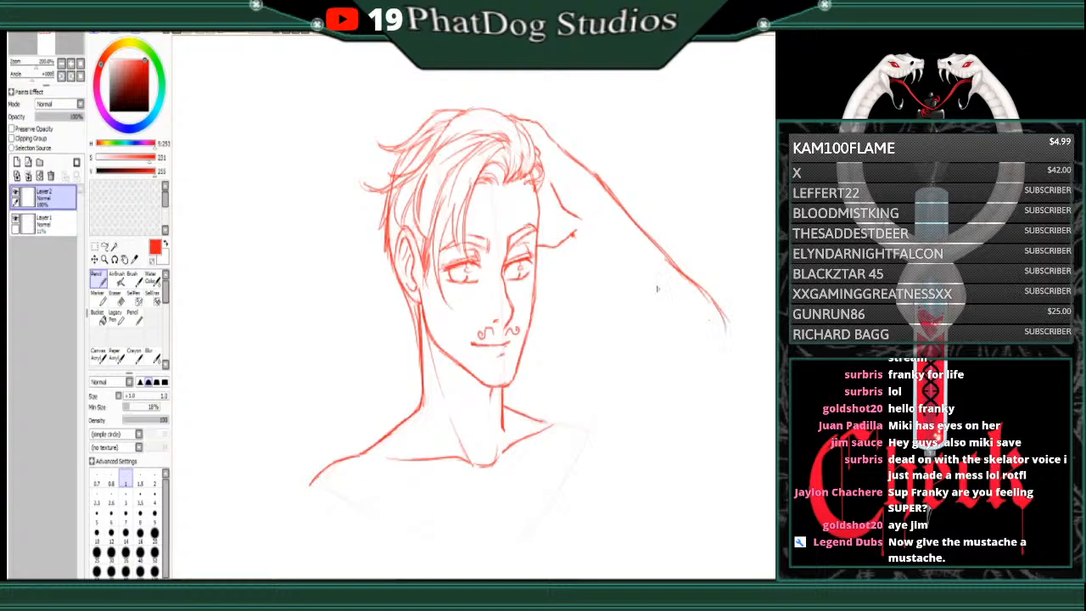
mouse_move(487, 333)
mouse_down()
mouse_move(475, 320)
mouse_move(525, 326)
mouse_up()
mouse_move(588, 263)
mouse_down()
mouse_move(574, 237)
mouse_move(649, 379)
mouse_move(628, 348)
mouse_move(639, 367)
mouse_move(674, 398)
mouse_move(632, 312)
mouse_up()
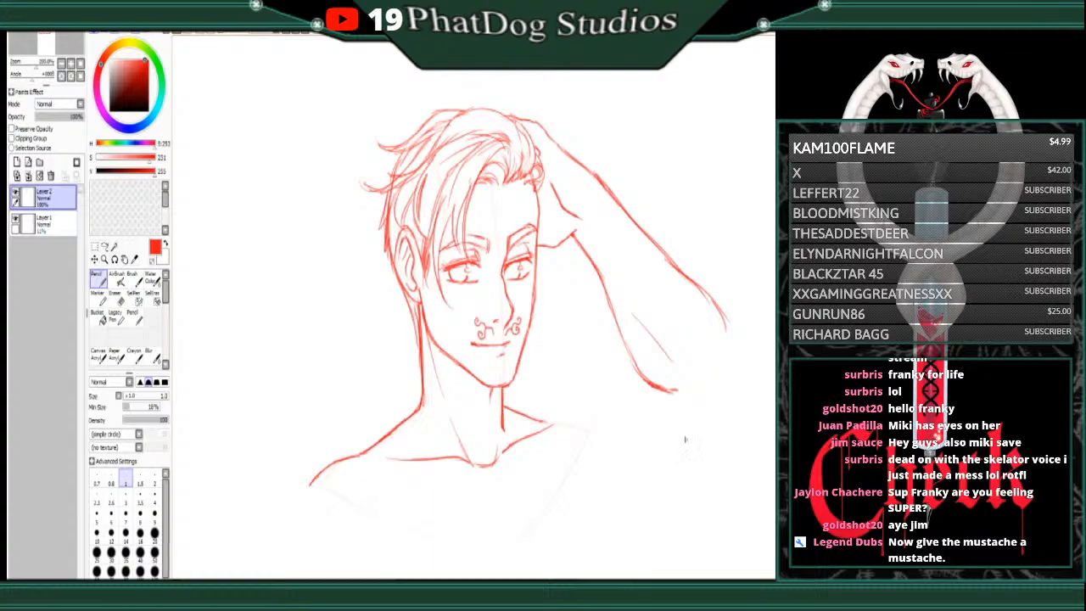
mouse_move(726, 324)
mouse_down()
mouse_move(733, 352)
mouse_move(701, 458)
mouse_move(650, 456)
mouse_up()
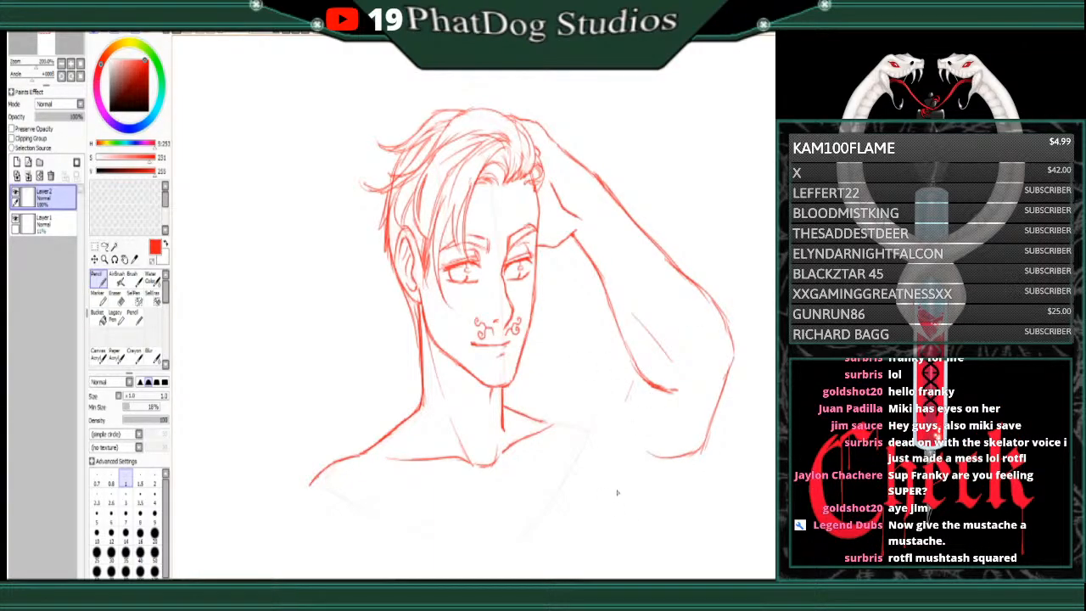
Step: Erase the mustache and the lower outline of the elbow and upper arm
click(118, 299)
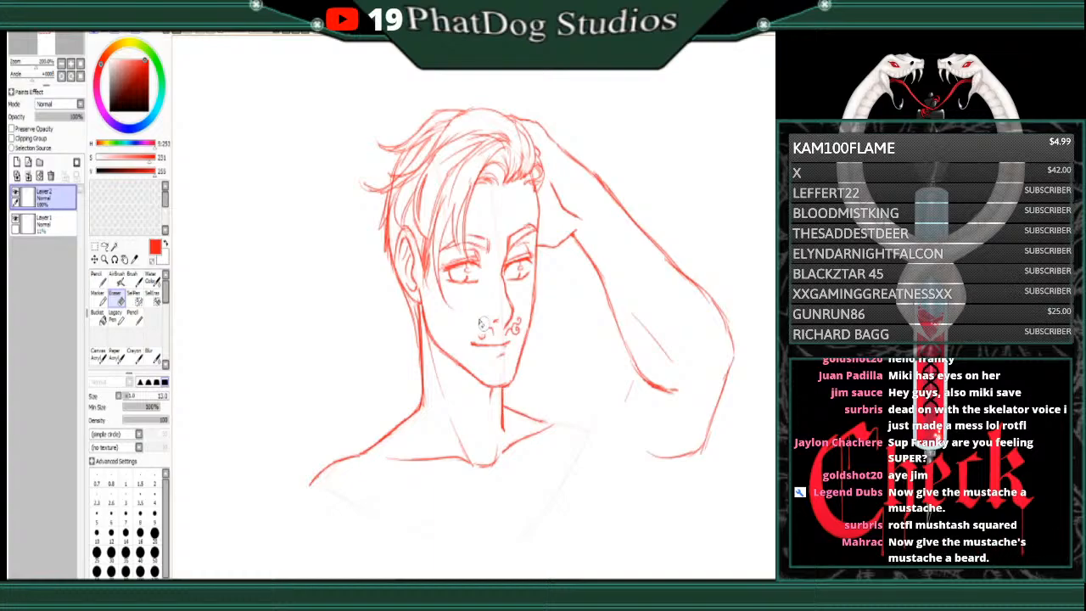
drag(482, 323, 516, 329)
mouse_move(647, 452)
mouse_down()
mouse_move(718, 437)
mouse_move(693, 468)
mouse_up()
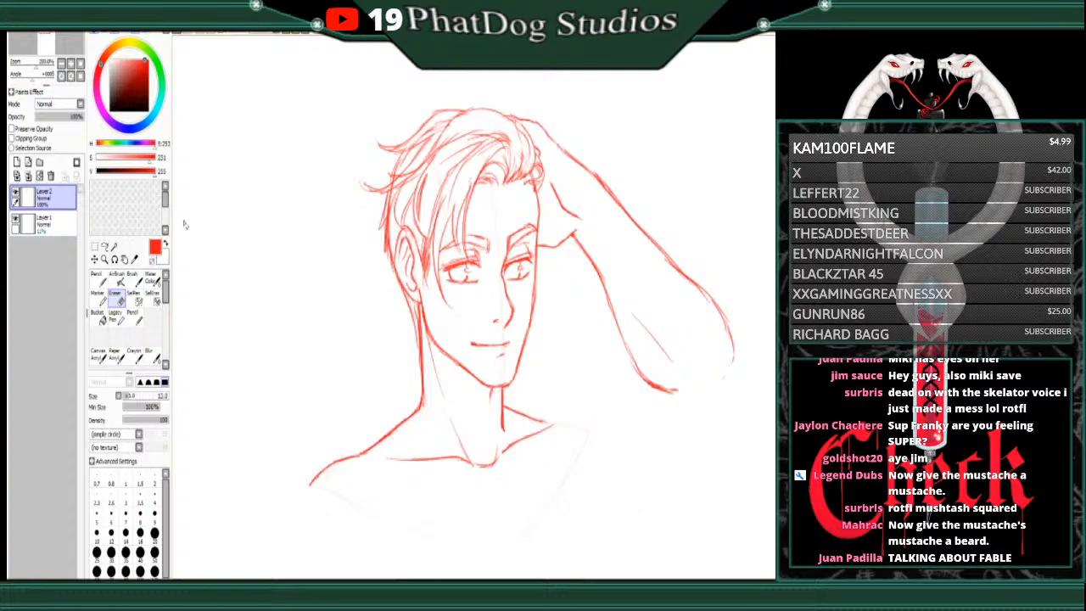
Step: Draw the shoulder line linking the neck to the raised upper arm and redraw the elbow's outer curve
click(97, 278)
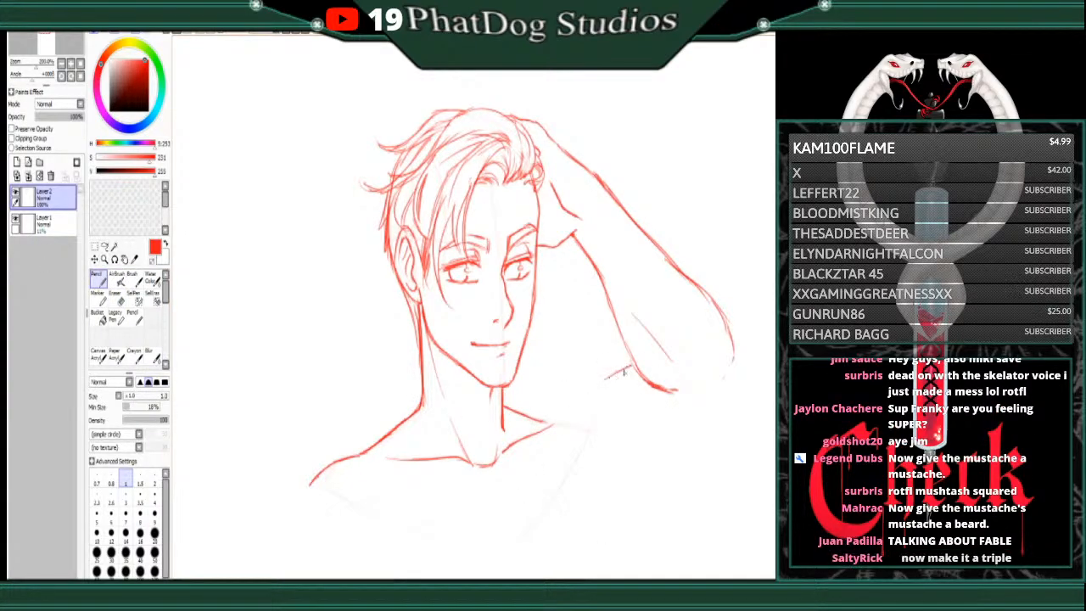
mouse_move(628, 369)
mouse_down()
mouse_move(586, 402)
mouse_move(526, 425)
mouse_move(530, 416)
mouse_up()
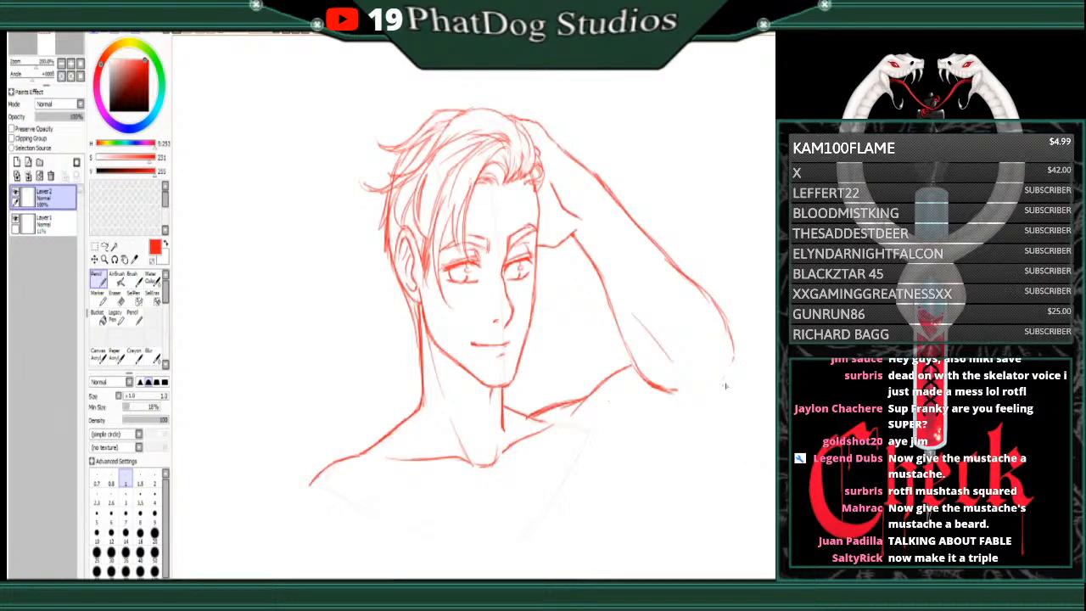
drag(725, 389, 735, 344)
Step: Draw the upper arm's underside and outline the side and curved lower edge of the bust
mouse_move(720, 399)
mouse_down()
mouse_move(685, 449)
mouse_move(584, 457)
mouse_move(526, 540)
mouse_up()
drag(589, 459, 510, 547)
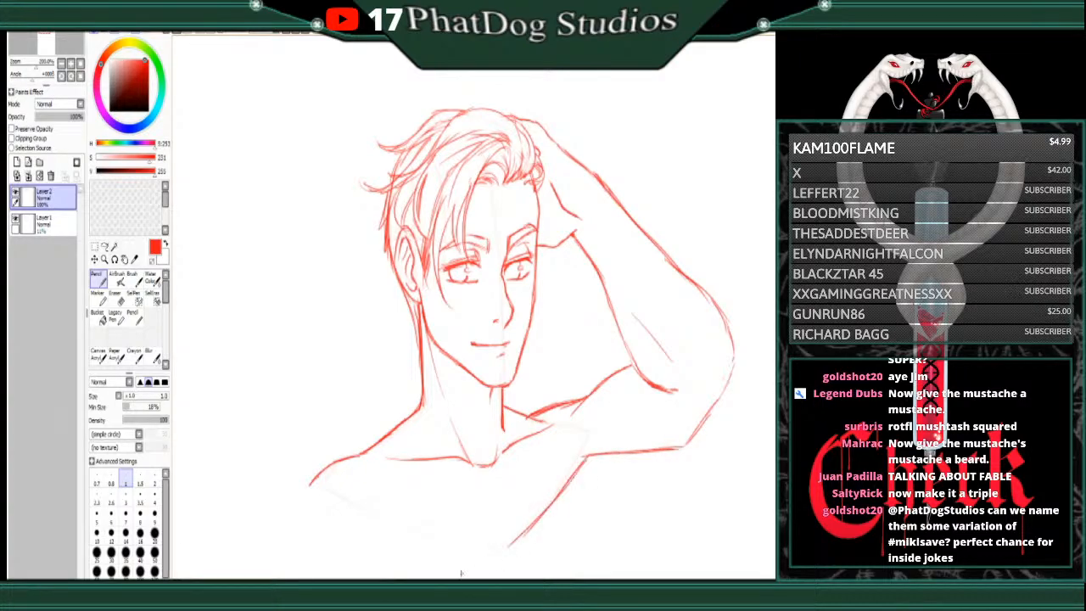
mouse_move(310, 486)
mouse_down()
mouse_move(437, 548)
mouse_move(507, 560)
mouse_move(523, 543)
mouse_up()
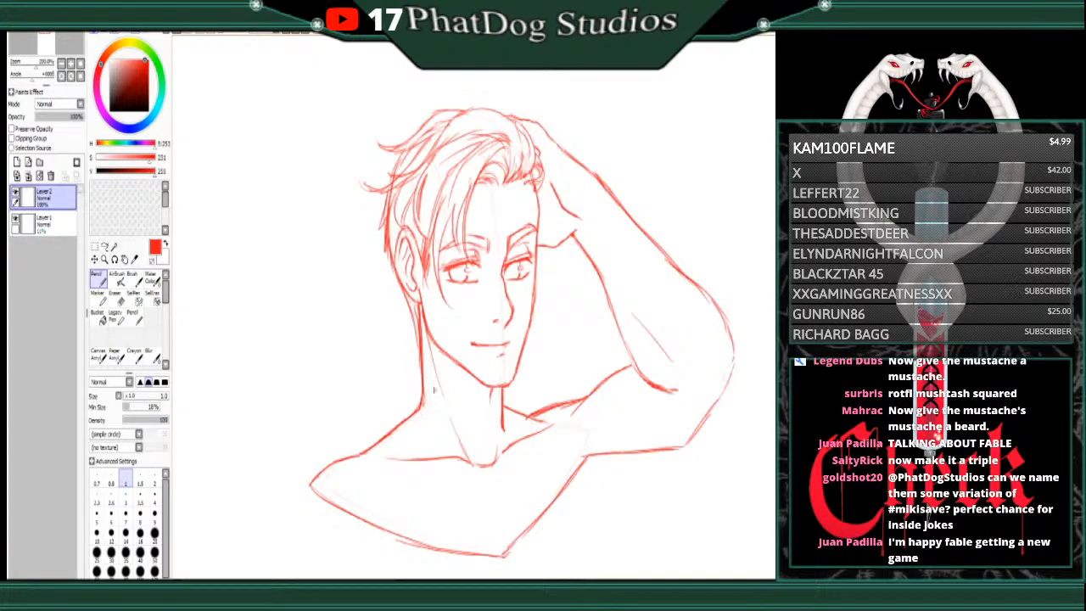
Step: Erase the inner collarbone line below the neck, the upper arm's underside and the bust's side edge beneath the raised arm
click(116, 299)
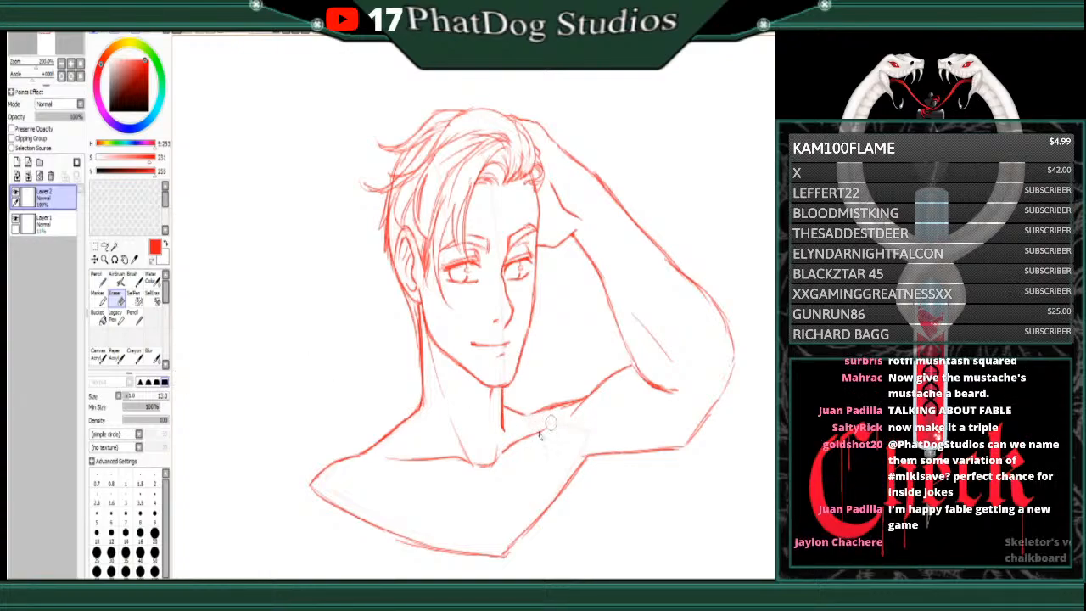
click(100, 278)
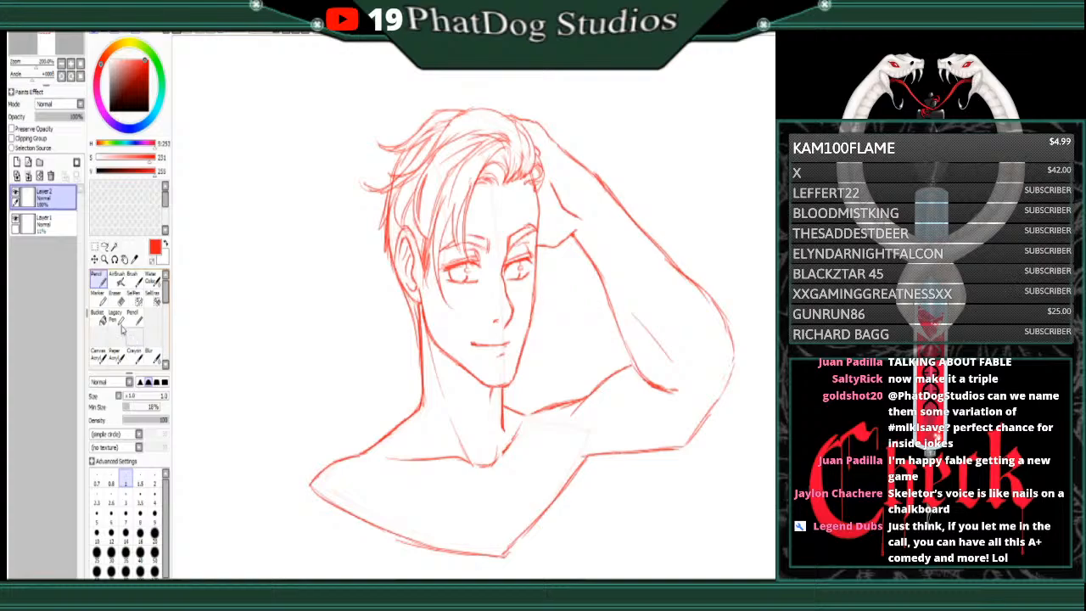
click(115, 295)
click(98, 281)
click(120, 299)
mouse_move(613, 438)
mouse_down()
mouse_move(694, 456)
mouse_move(623, 446)
mouse_move(589, 459)
mouse_move(502, 534)
mouse_up()
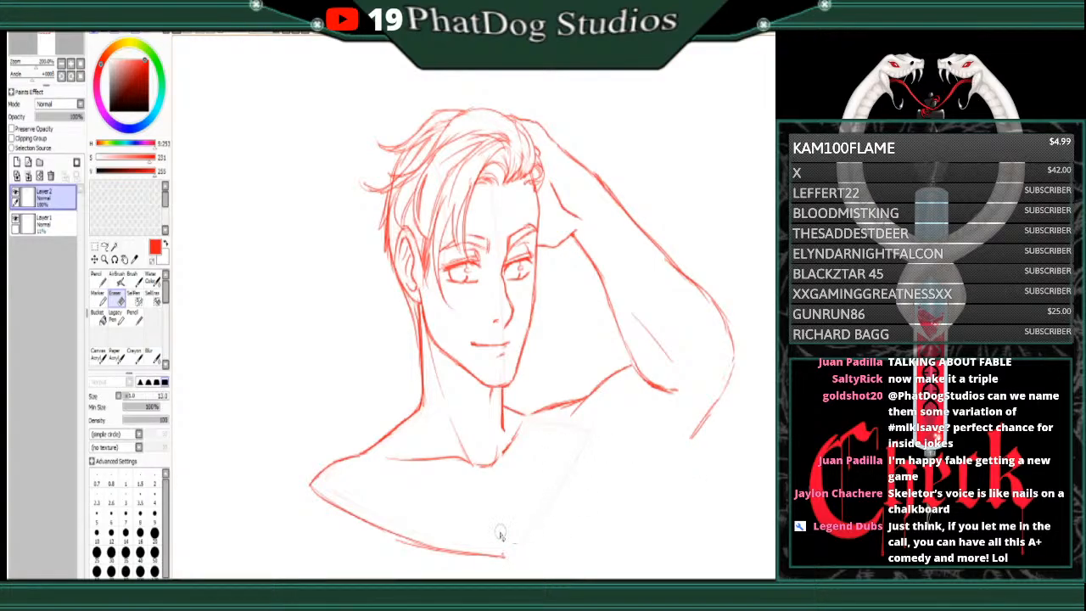
Step: Redraw the underside of the raised upper arm as a longer curve and add a near-vertical torso line below the armpit
click(98, 280)
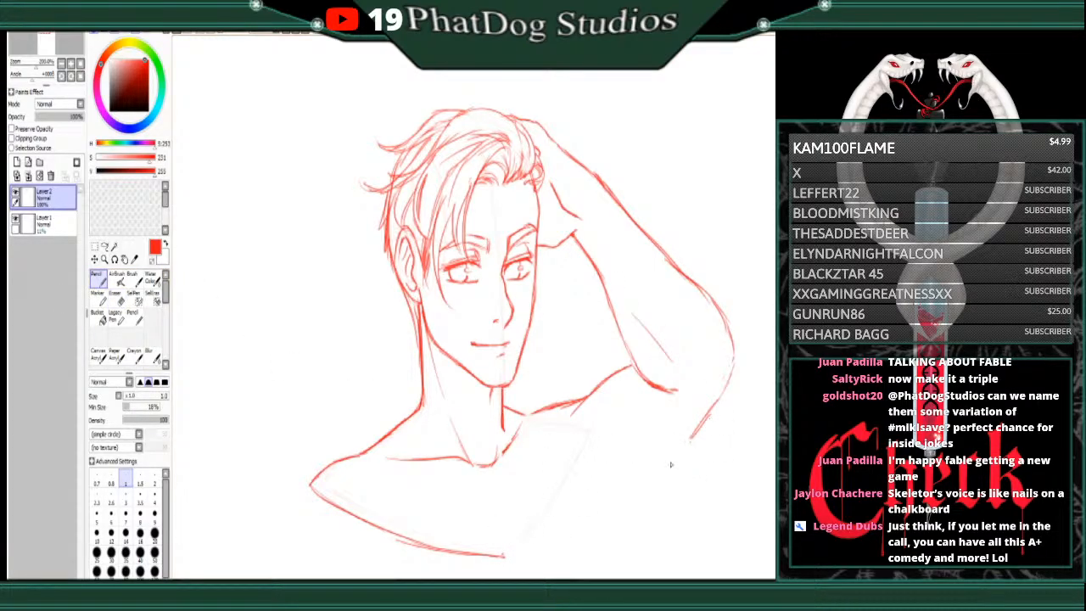
drag(710, 415, 611, 503)
mouse_move(584, 455)
mouse_down()
mouse_move(571, 547)
mouse_move(580, 512)
mouse_move(589, 538)
mouse_up()
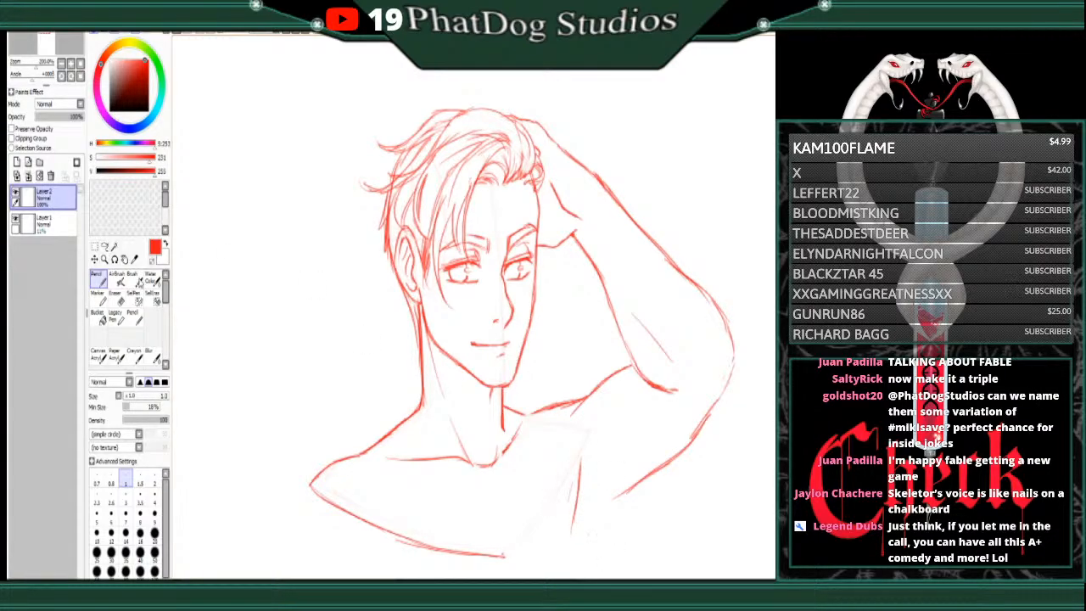
click(117, 294)
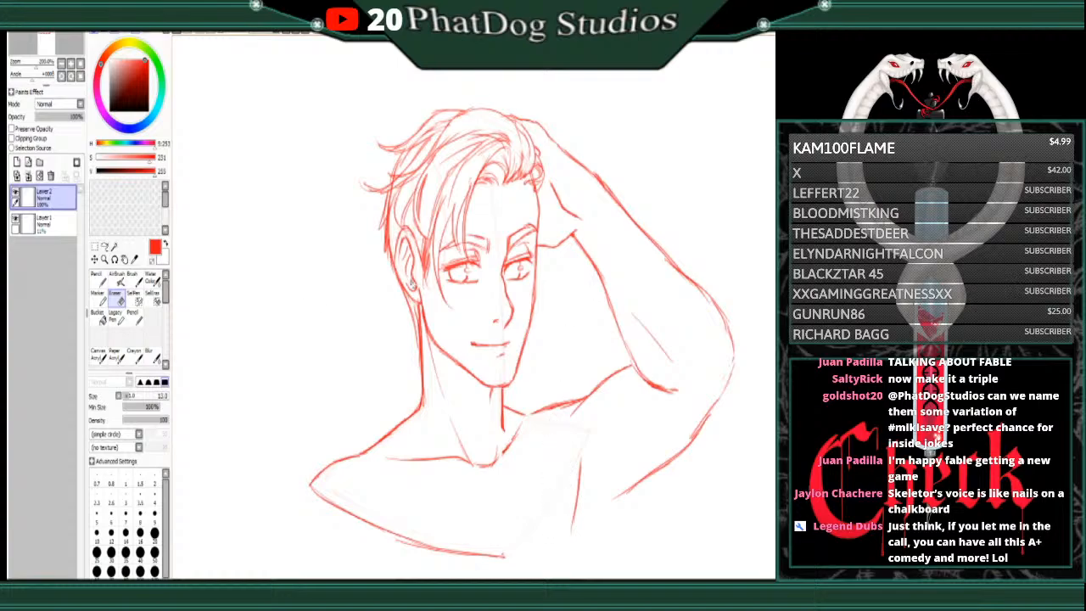
click(96, 280)
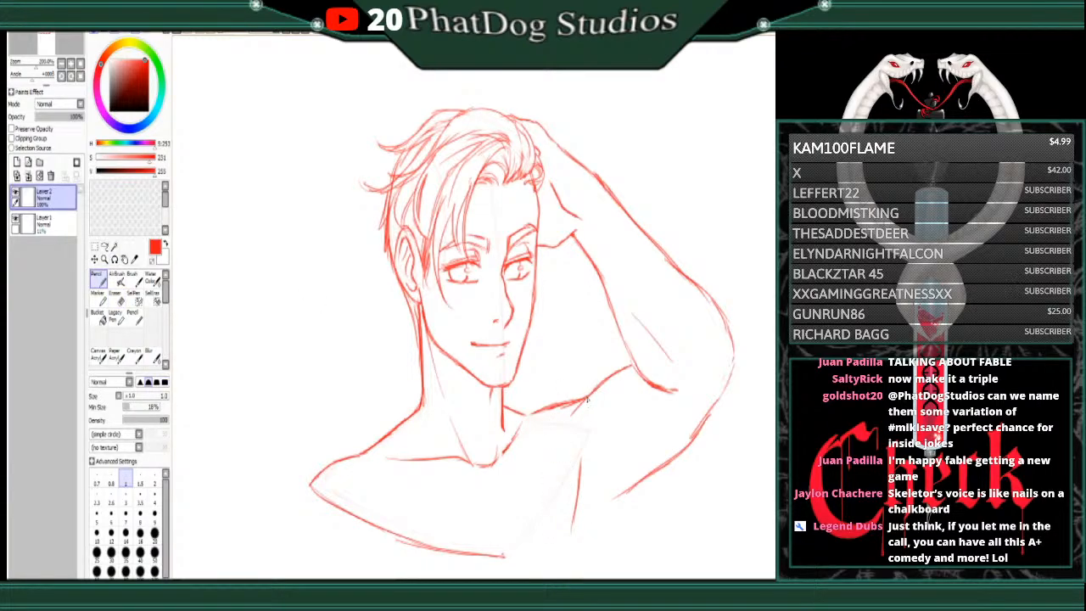
mouse_move(587, 399)
mouse_down()
mouse_move(557, 430)
mouse_move(562, 450)
mouse_up()
key(ctrl+z)
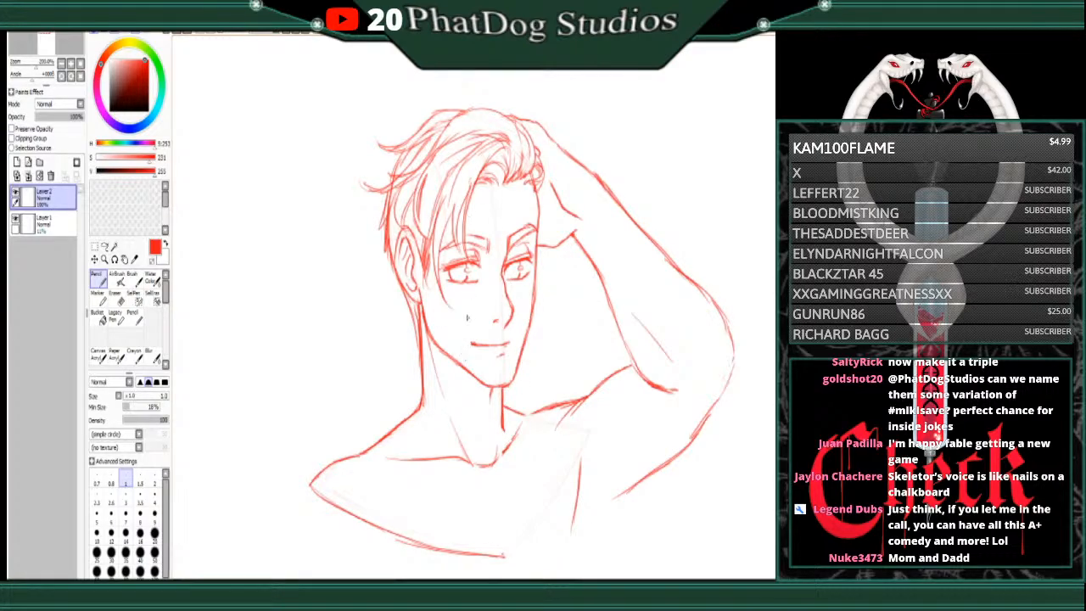
mouse_move(419, 395)
mouse_down()
mouse_move(443, 446)
mouse_move(477, 448)
mouse_up()
key(ctrl+z)
key(ctrl+z)
key(ctrl+z)
key(ctrl+z)
key(ctrl+z)
key(ctrl+z)
Step: Draw the shirt's banded collar from the far shoulder to the throat and the button placket running down the chest
mouse_move(392, 427)
mouse_down()
mouse_move(407, 416)
mouse_move(472, 481)
mouse_move(506, 480)
mouse_move(511, 538)
mouse_up()
drag(488, 483, 505, 545)
mouse_move(392, 438)
mouse_down()
mouse_move(454, 495)
mouse_move(490, 495)
mouse_up()
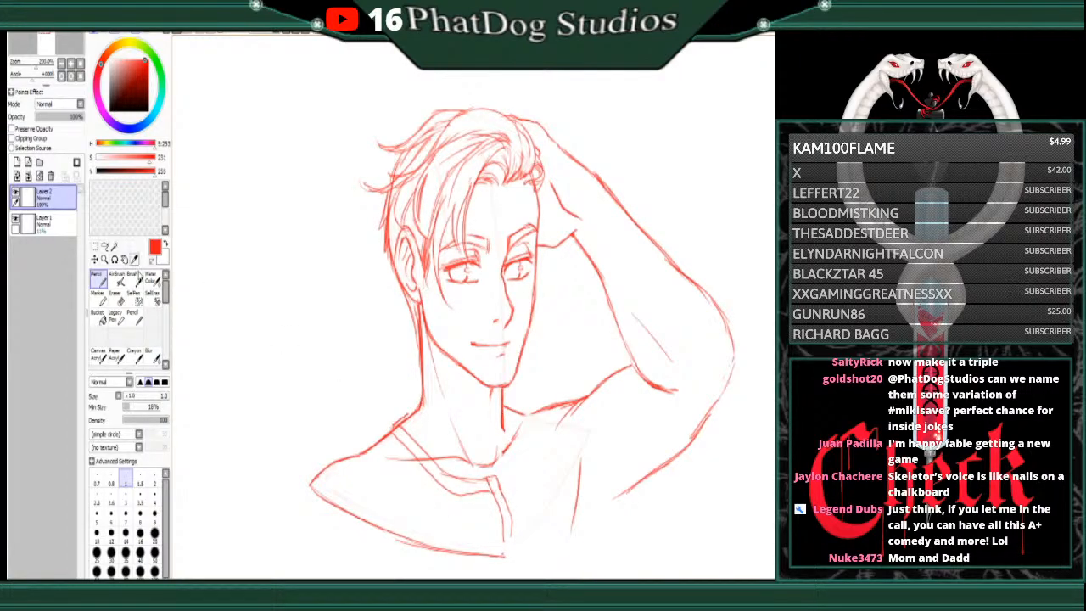
Step: Clean up the collar's front corner and draw the other side of the collar up to the neck beside the raised arm
key(e)
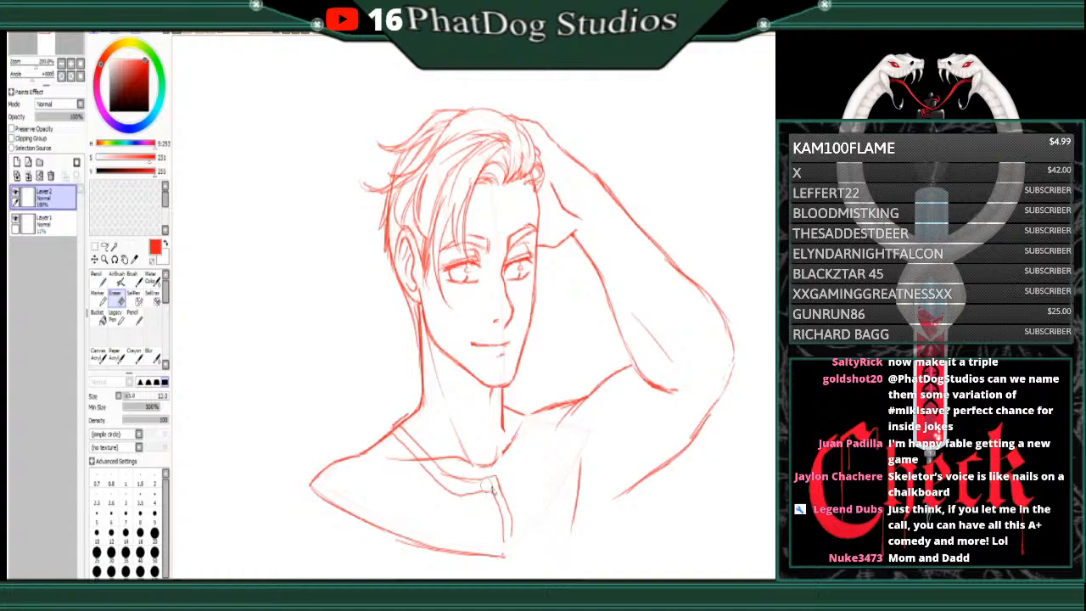
click(99, 281)
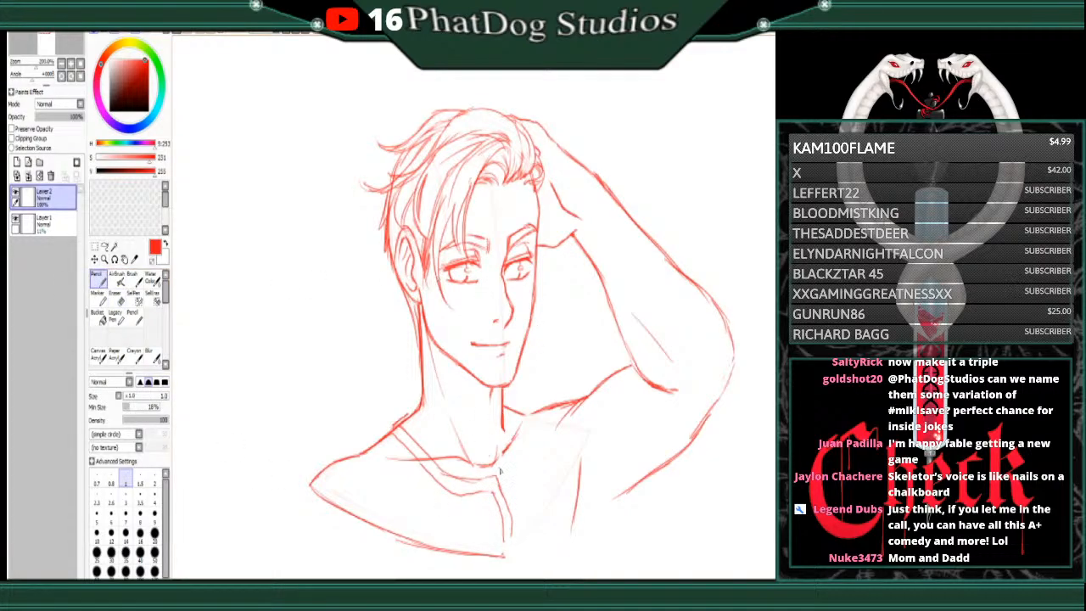
drag(503, 491, 513, 451)
mouse_move(506, 403)
mouse_down()
mouse_move(513, 456)
mouse_move(511, 402)
mouse_move(522, 454)
mouse_move(510, 509)
mouse_up()
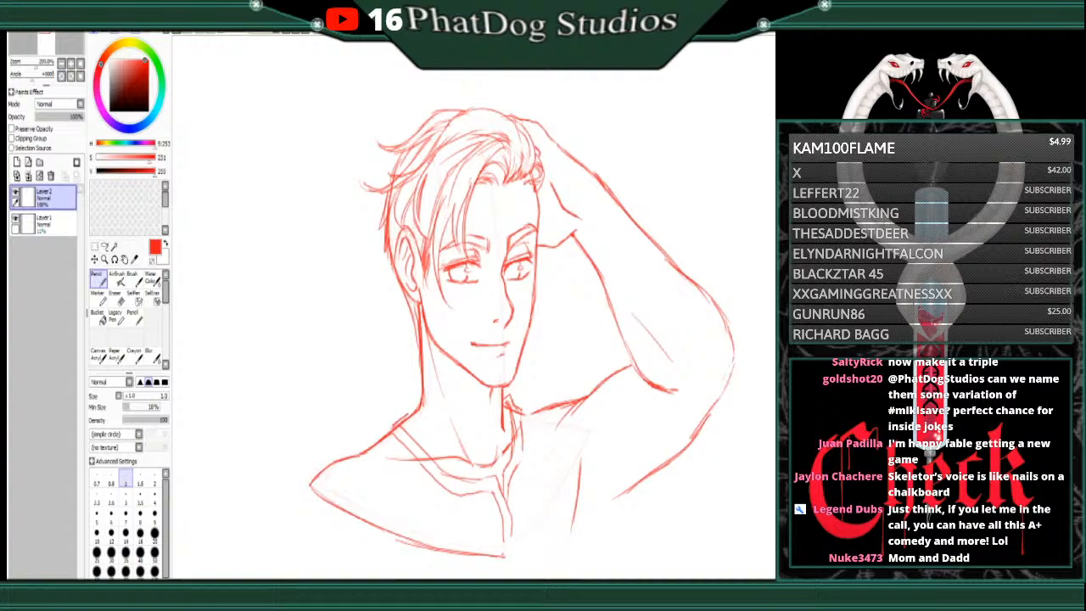
Step: Draw the armhole seam, the banded sleeve hem around the raised upper arm, and the curved lower edge of the bust
drag(586, 407, 570, 524)
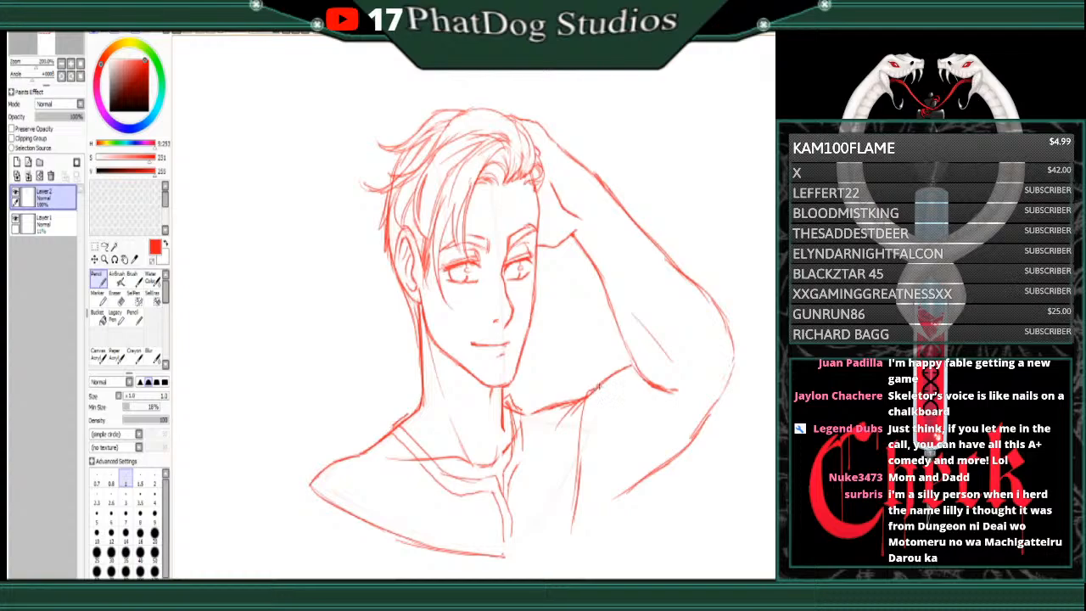
mouse_move(592, 392)
mouse_down()
mouse_move(612, 378)
mouse_move(617, 473)
mouse_up()
mouse_move(609, 370)
mouse_down()
mouse_move(623, 484)
mouse_move(626, 493)
mouse_move(615, 405)
mouse_move(647, 485)
mouse_move(650, 477)
mouse_move(643, 494)
mouse_move(611, 518)
mouse_move(504, 554)
mouse_up()
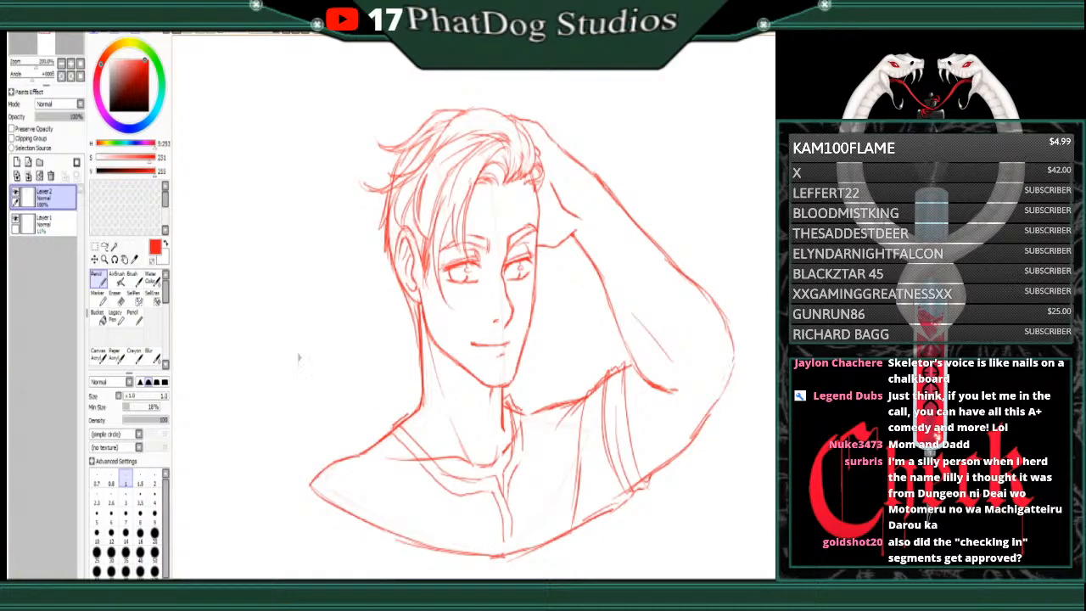
Step: Erase the collarbone line crossing the collar and draw a small fabric fold on the lowered shoulder
click(116, 297)
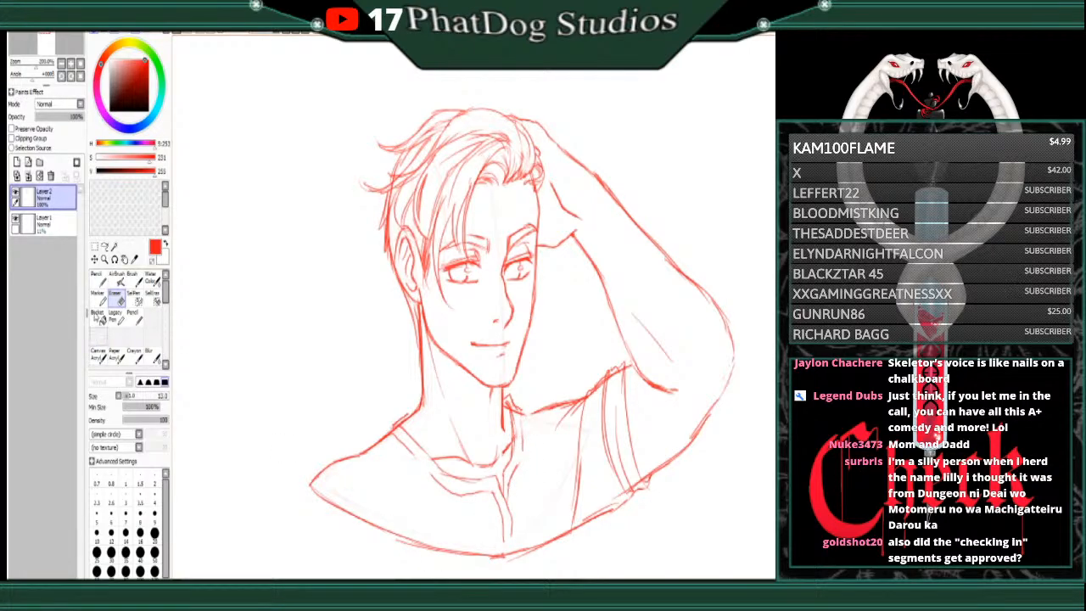
click(96, 276)
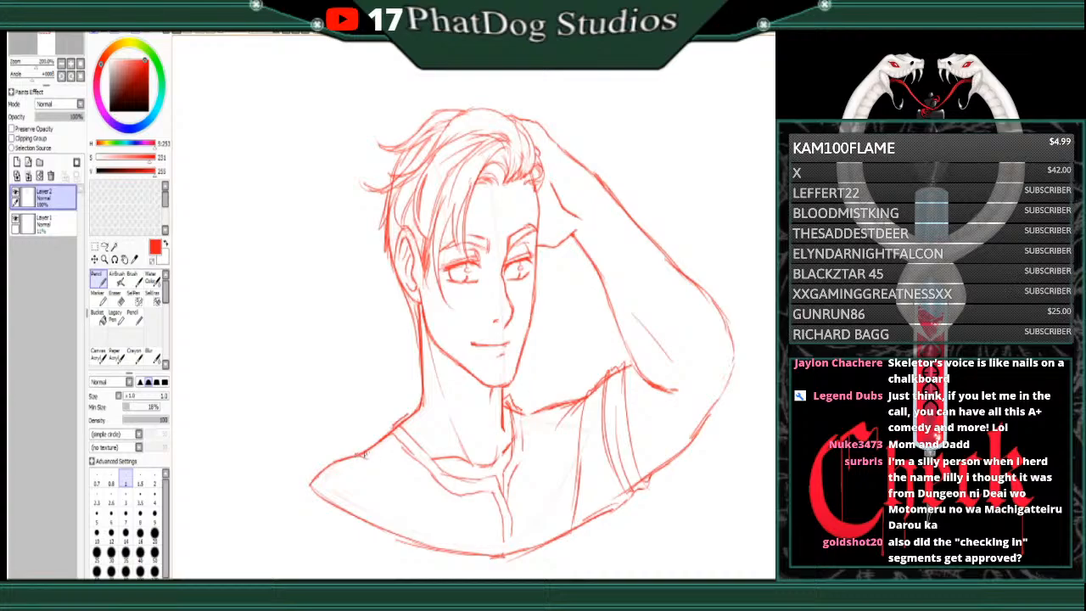
drag(363, 455, 391, 460)
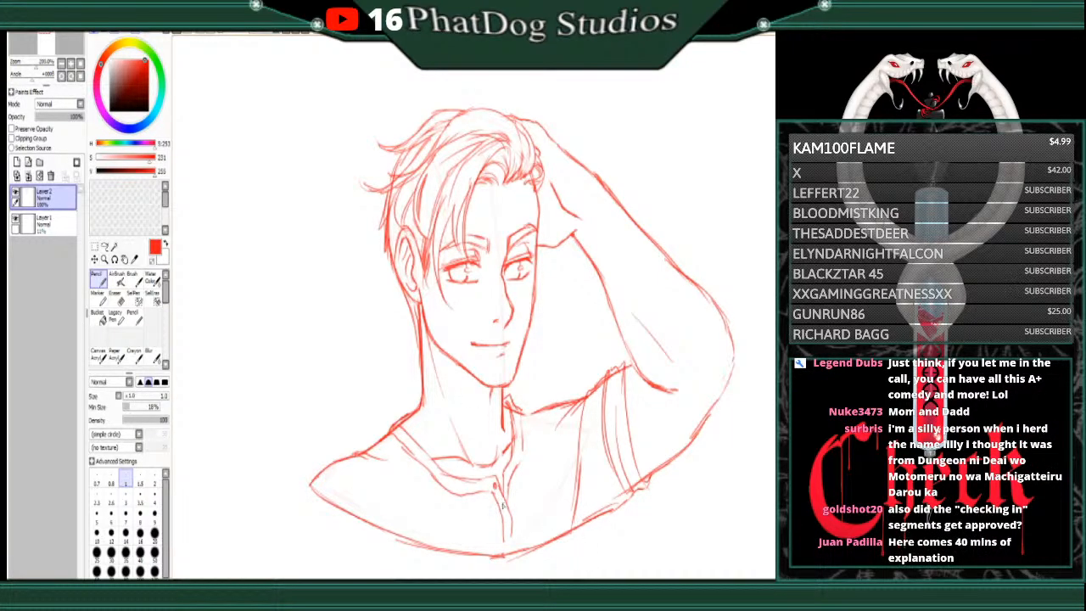
Step: Add buttons down the shirt placket and fold lines along the bust's lower edge and near the armhole seam
drag(507, 523, 509, 538)
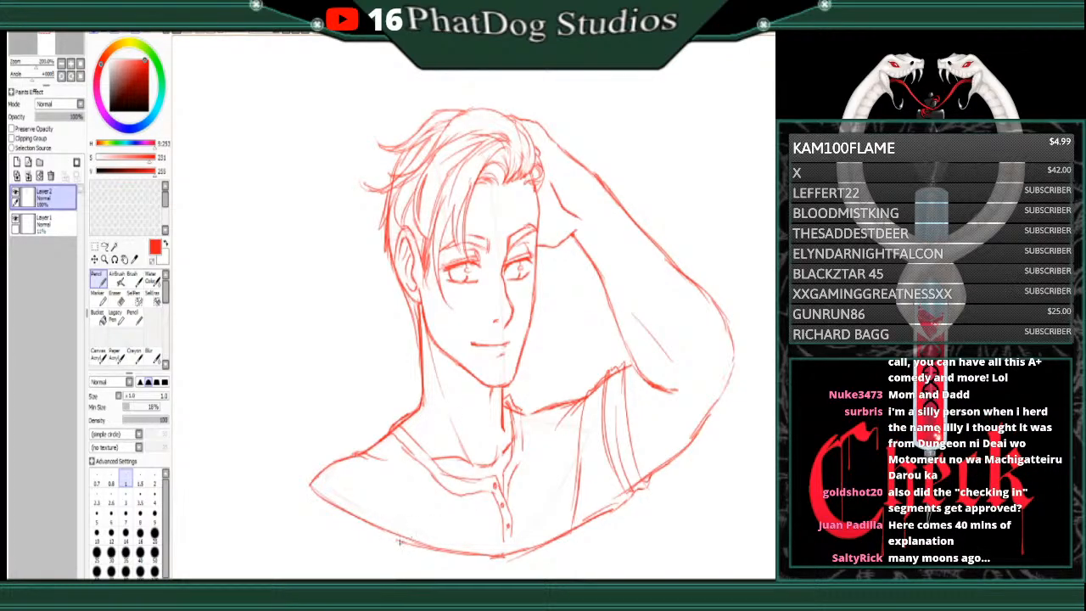
drag(399, 541, 446, 545)
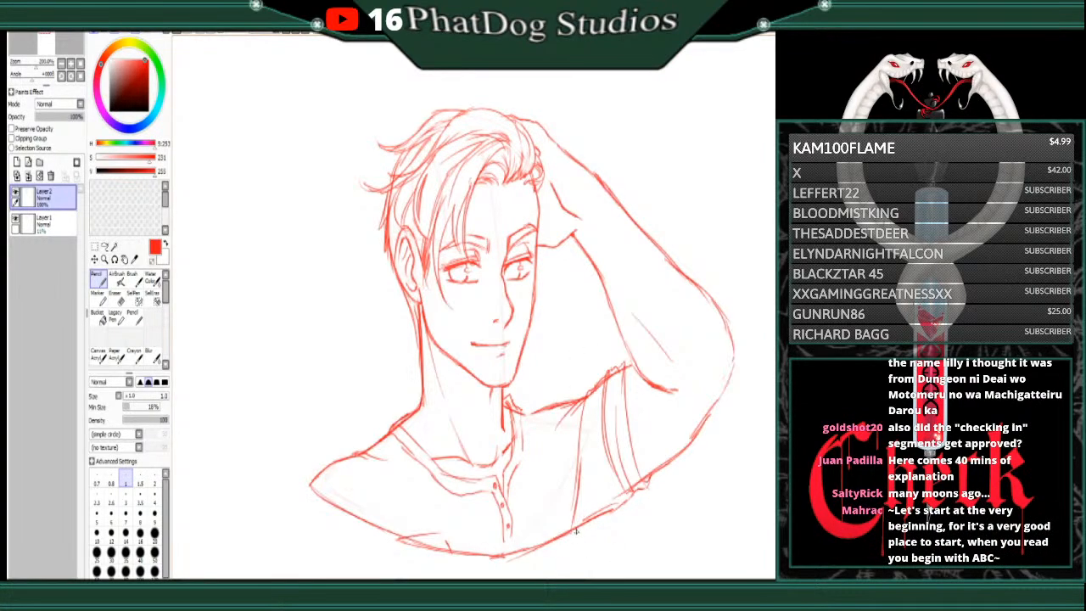
drag(576, 533, 601, 479)
mouse_move(583, 526)
mouse_down()
mouse_move(589, 506)
mouse_move(585, 525)
mouse_up()
Step: Add a new linework layer above the sketch layers and bring the hair into close view
drag(544, 500, 504, 501)
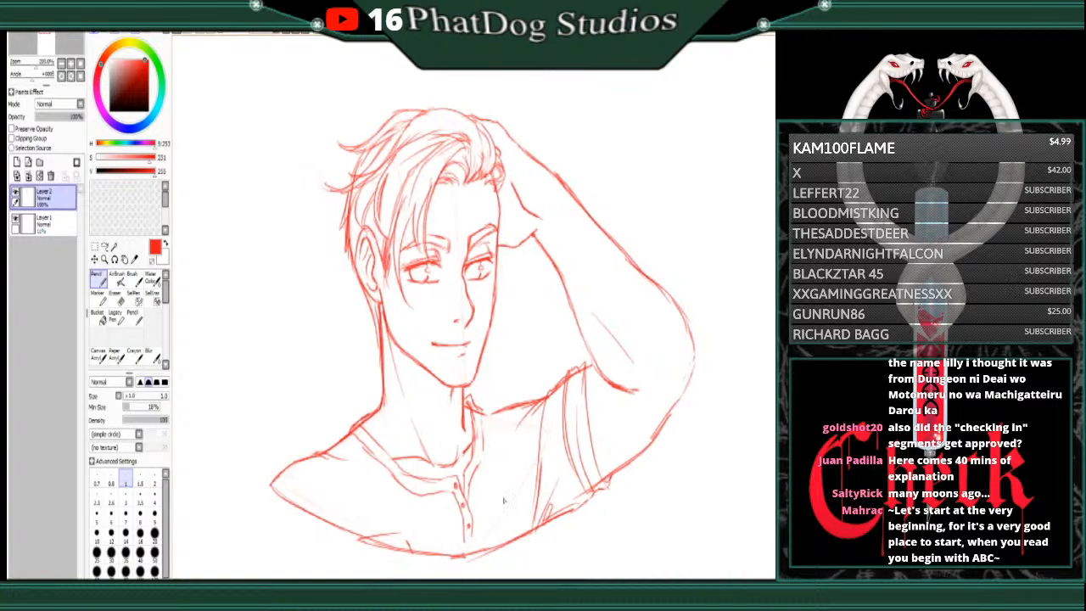
click(62, 64)
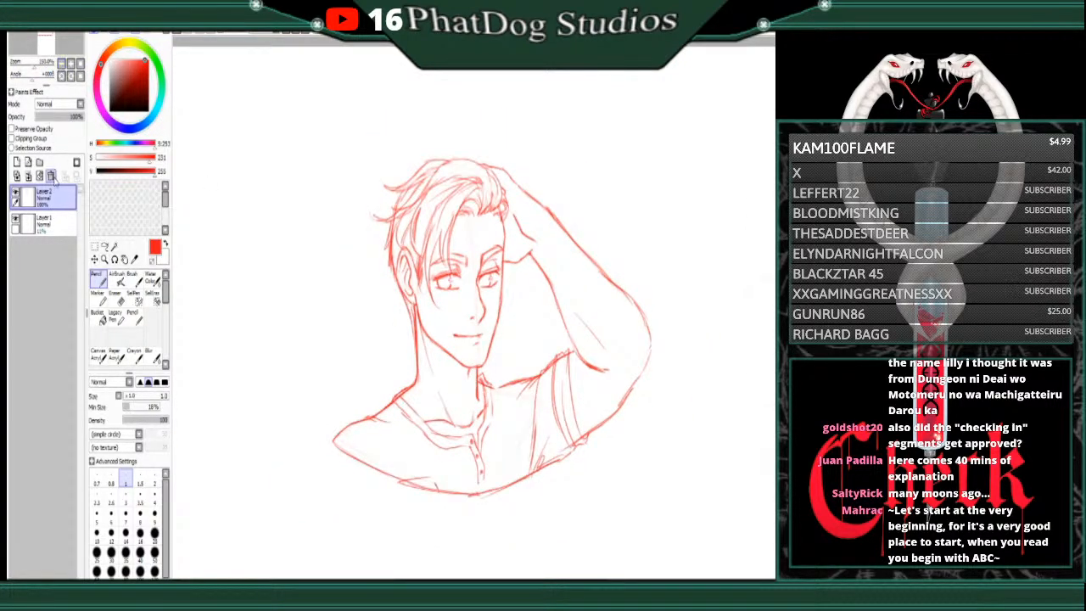
click(28, 162)
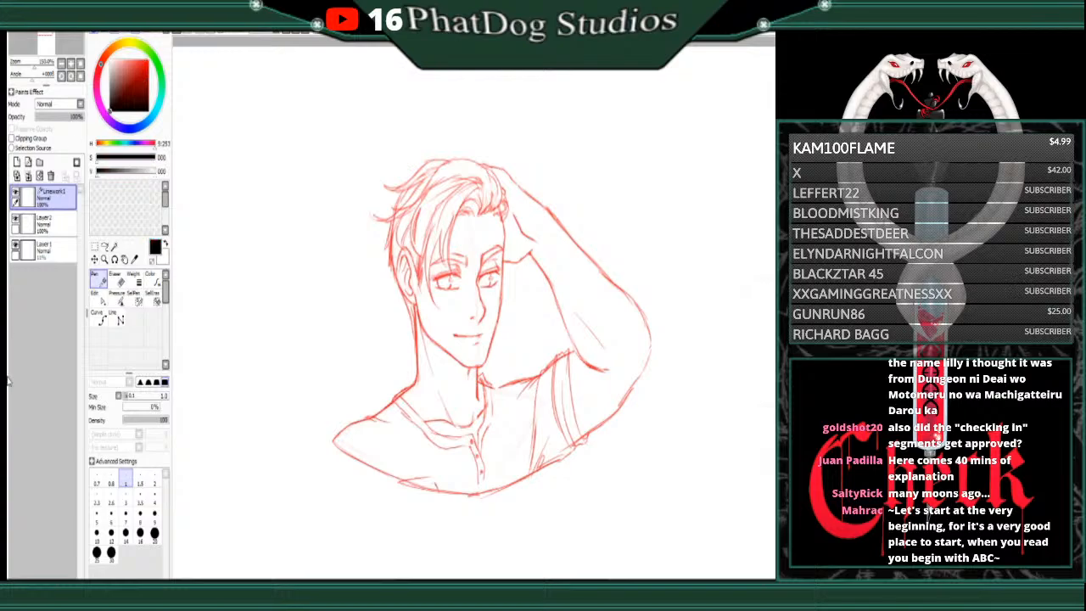
click(71, 65)
click(71, 65)
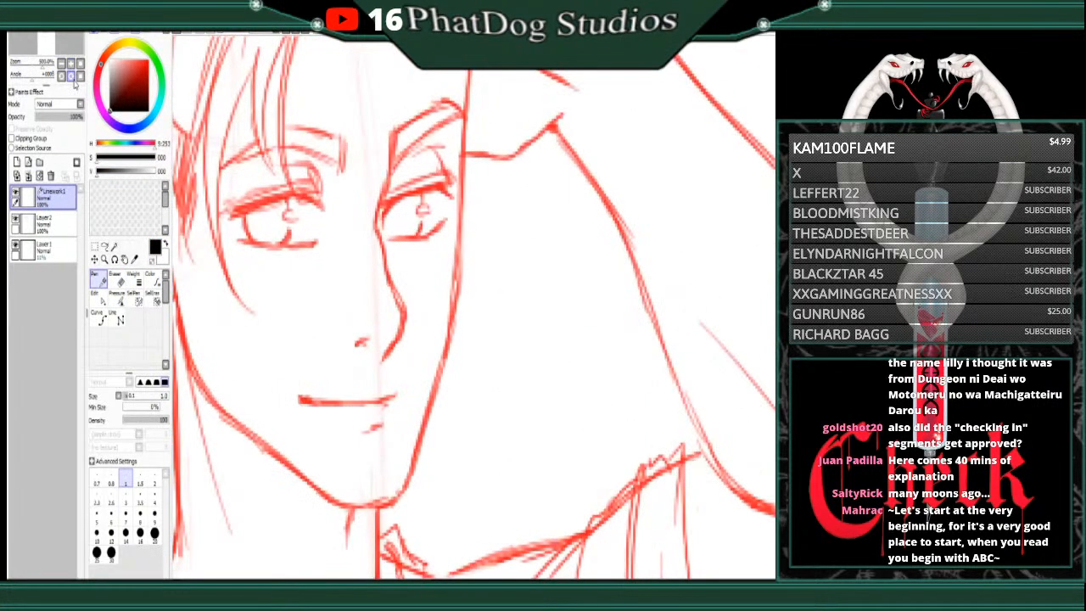
scroll(474, 323, left, 4)
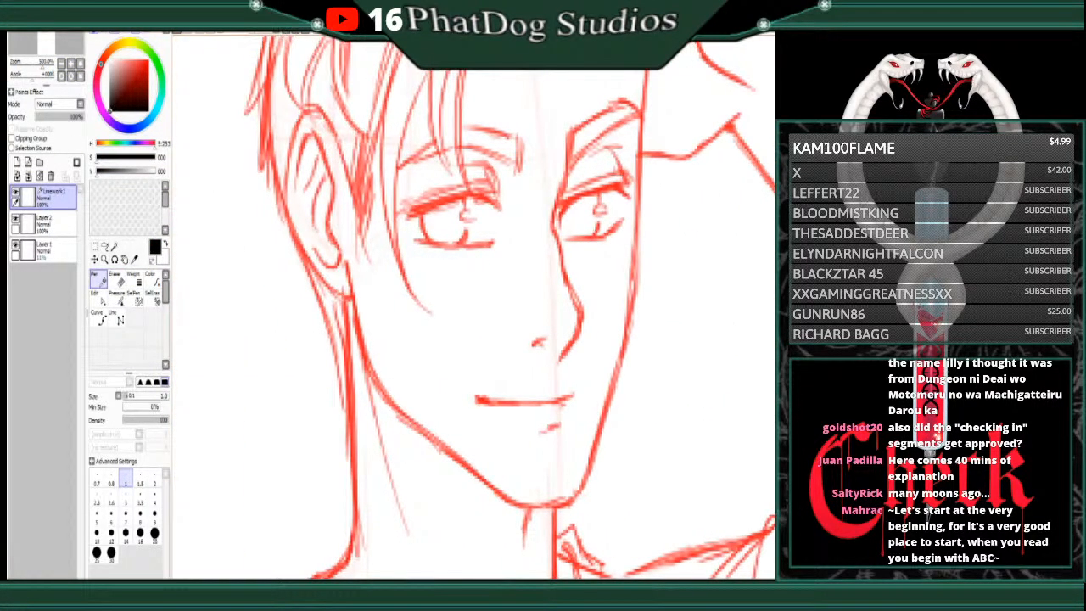
scroll(474, 322, up, 3)
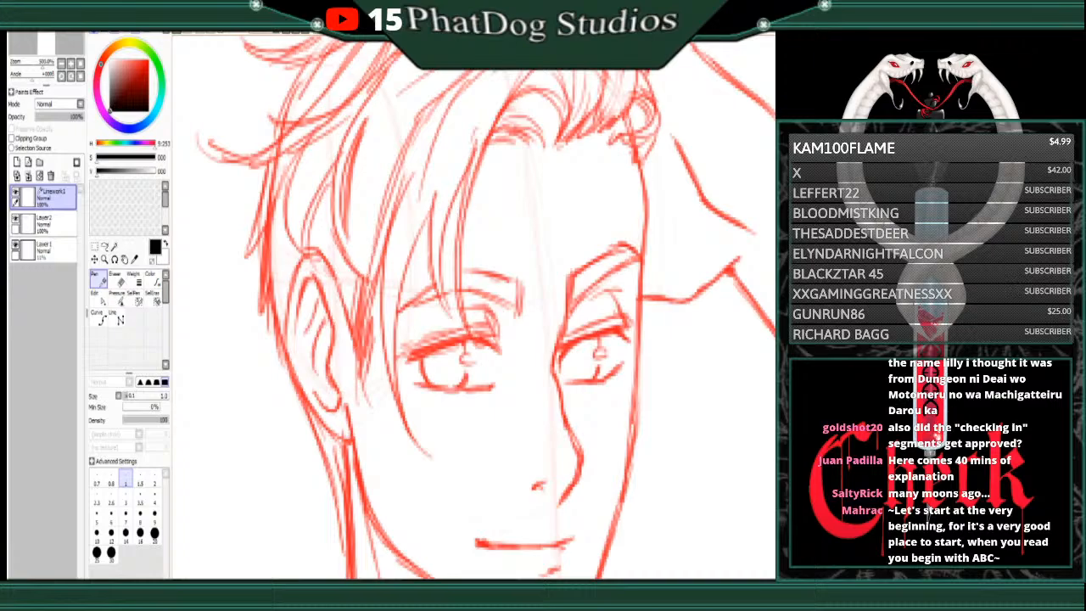
scroll(474, 322, up, 3)
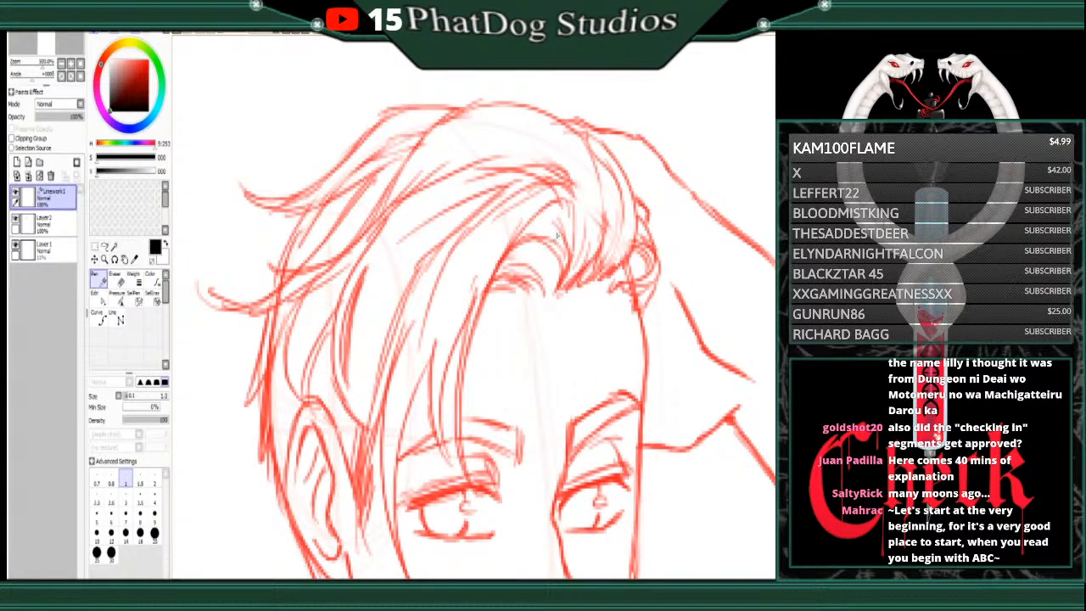
mouse_move(562, 202)
mouse_down()
mouse_move(571, 231)
mouse_move(554, 295)
mouse_up()
mouse_move(567, 204)
mouse_down()
mouse_move(539, 211)
mouse_move(497, 265)
mouse_up()
key(ctrl+z)
key(ctrl+z)
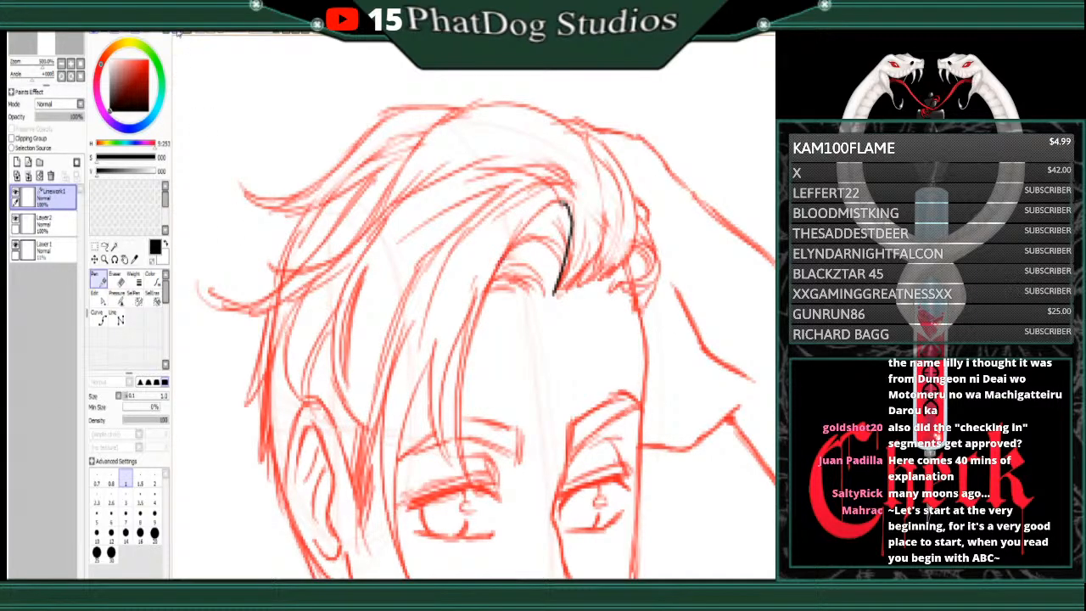
Step: Ink the front lock in black with the Curve tool, from the forehead curl to its tip above the eye and back up
click(98, 318)
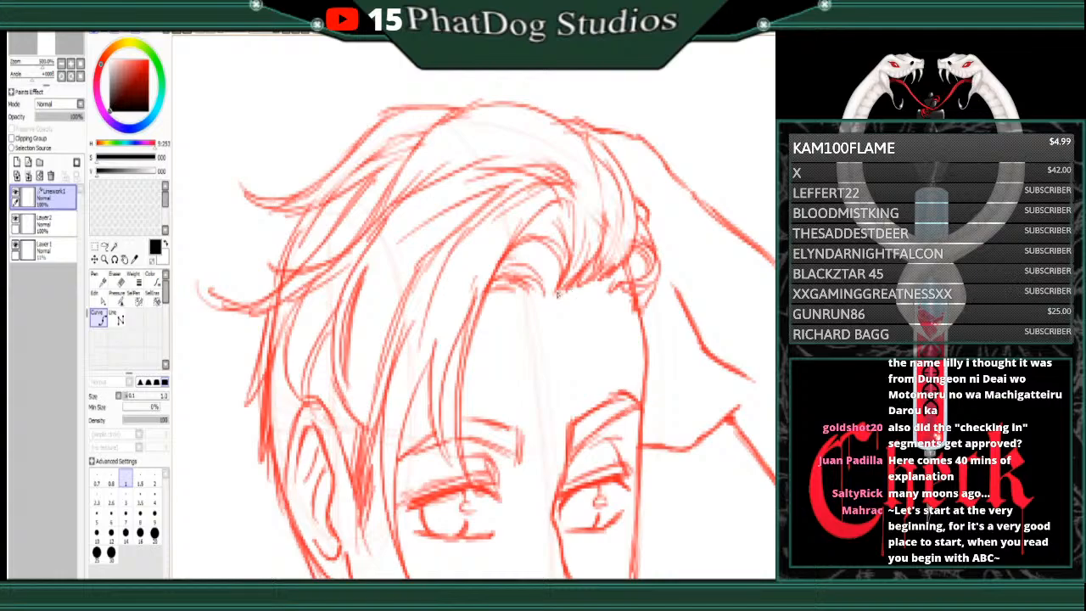
mouse_move(557, 293)
mouse_down()
mouse_move(577, 217)
mouse_move(561, 204)
mouse_move(506, 246)
mouse_move(461, 339)
mouse_move(471, 337)
mouse_move(458, 413)
mouse_up()
click(461, 420)
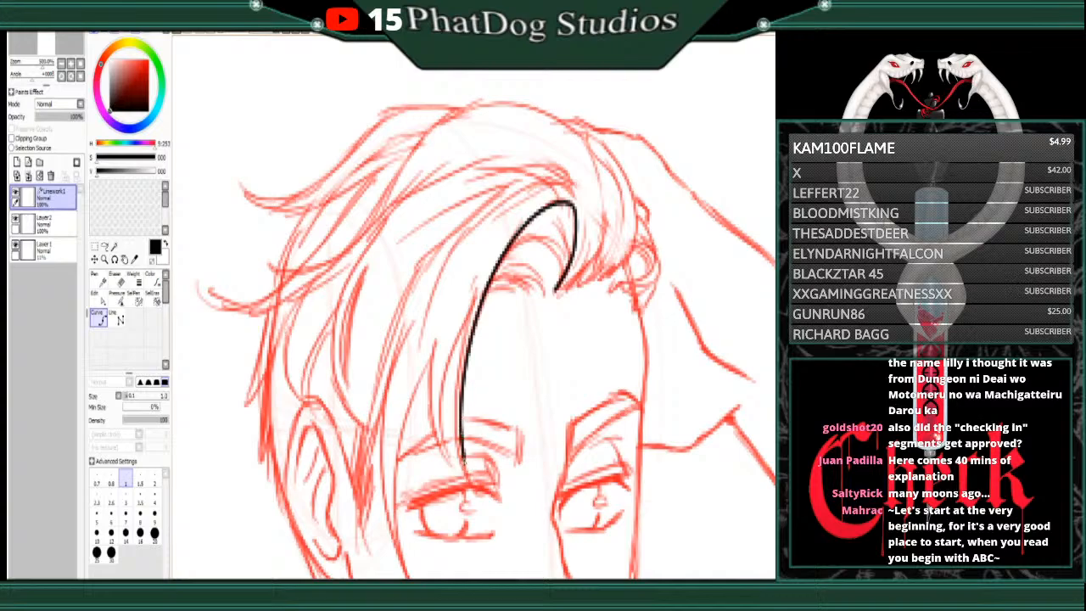
click(462, 459)
click(472, 486)
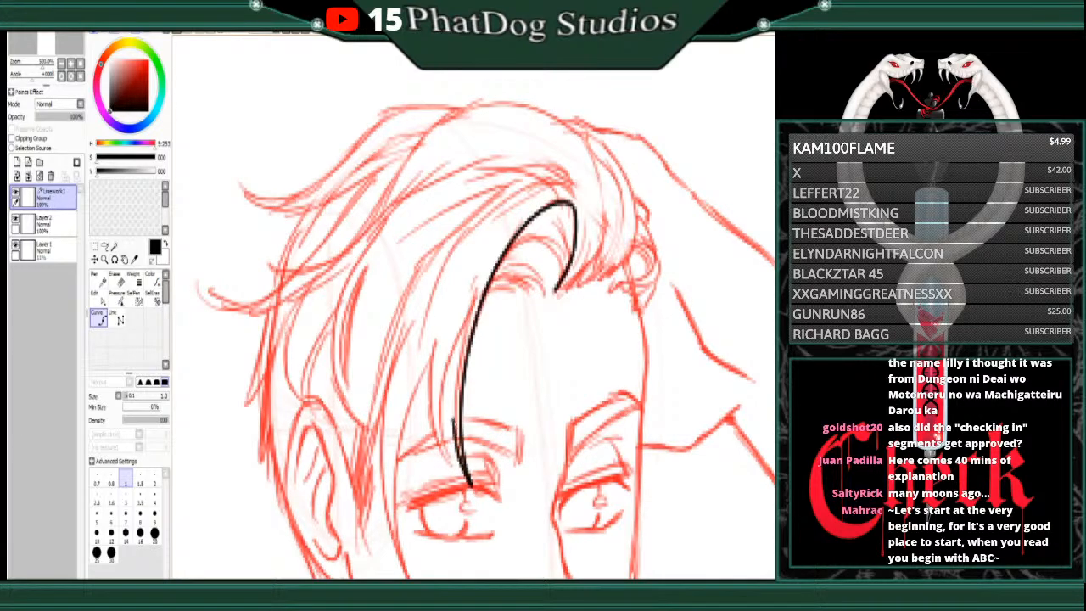
click(456, 422)
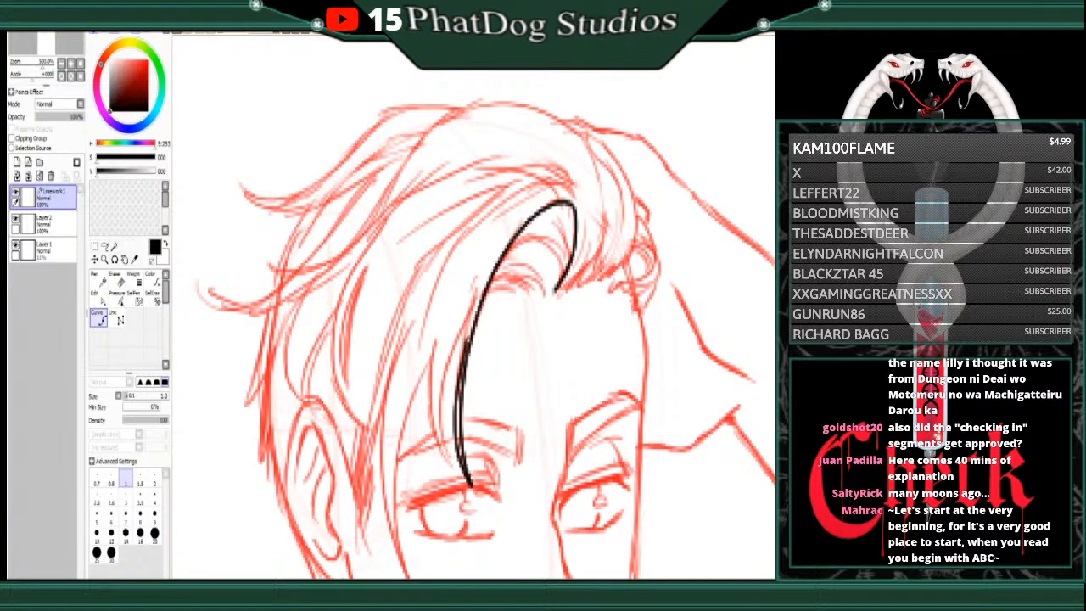
click(468, 327)
click(475, 298)
Step: Ink the smaller fringe strands beside the front lock with the Curve tool, from the brow down to a long tip beside the eye
click(461, 330)
click(448, 361)
click(440, 421)
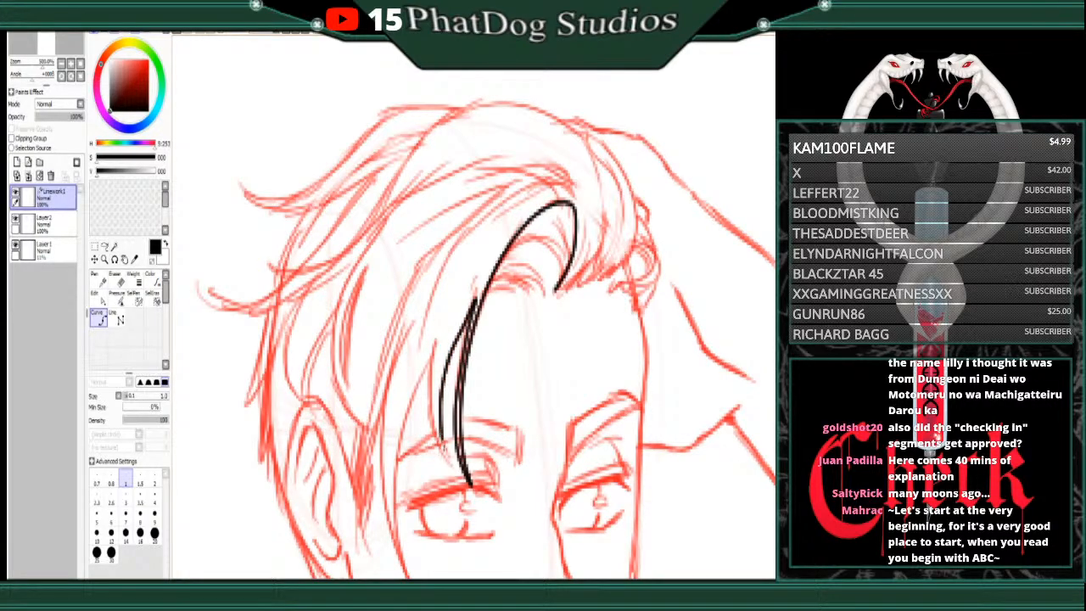
click(450, 463)
click(428, 394)
click(430, 358)
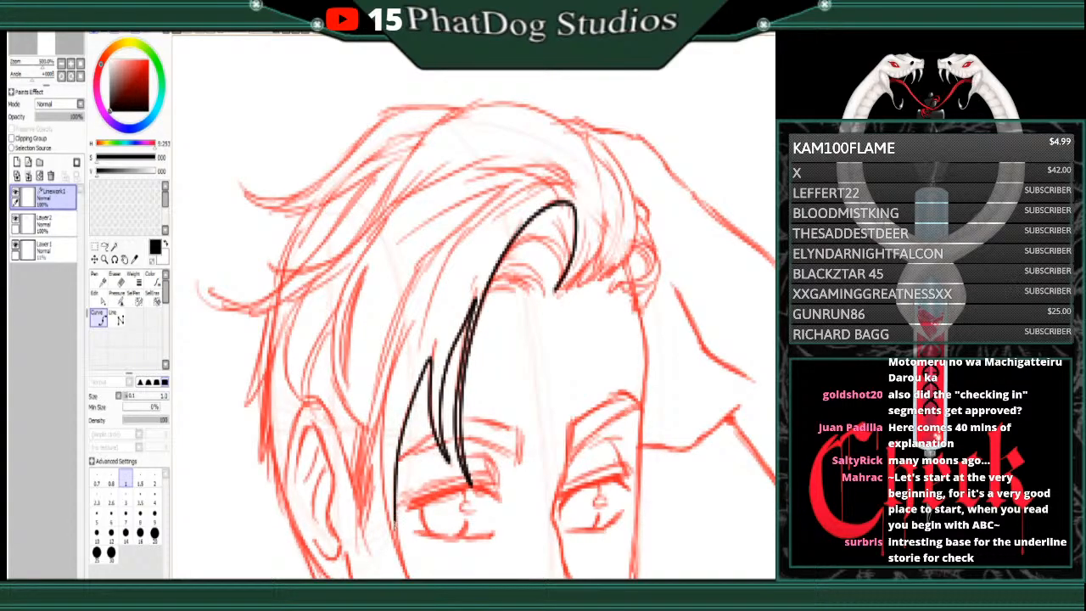
click(394, 521)
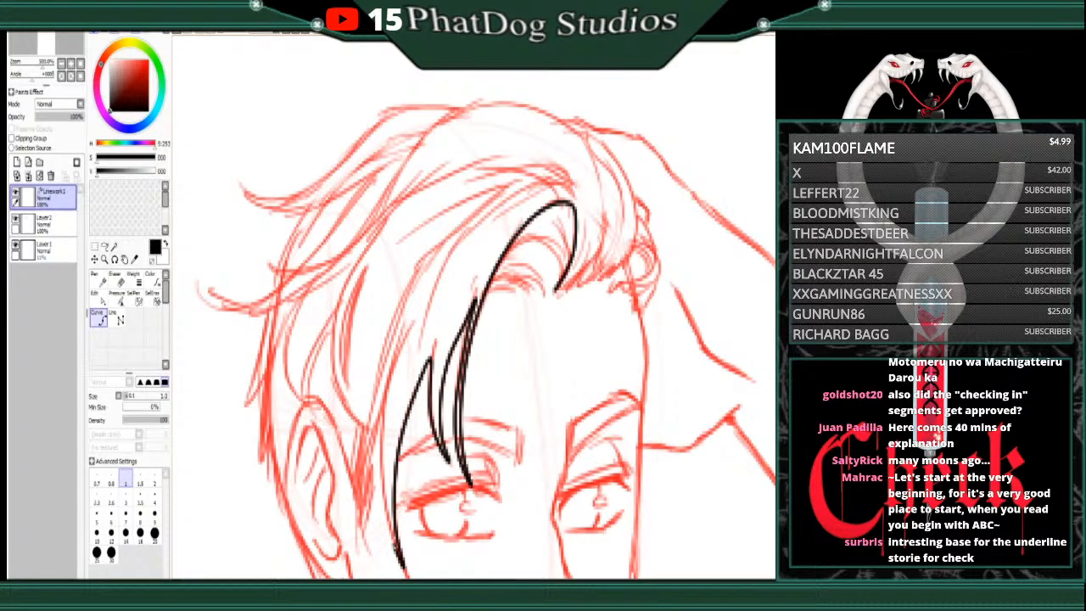
click(403, 567)
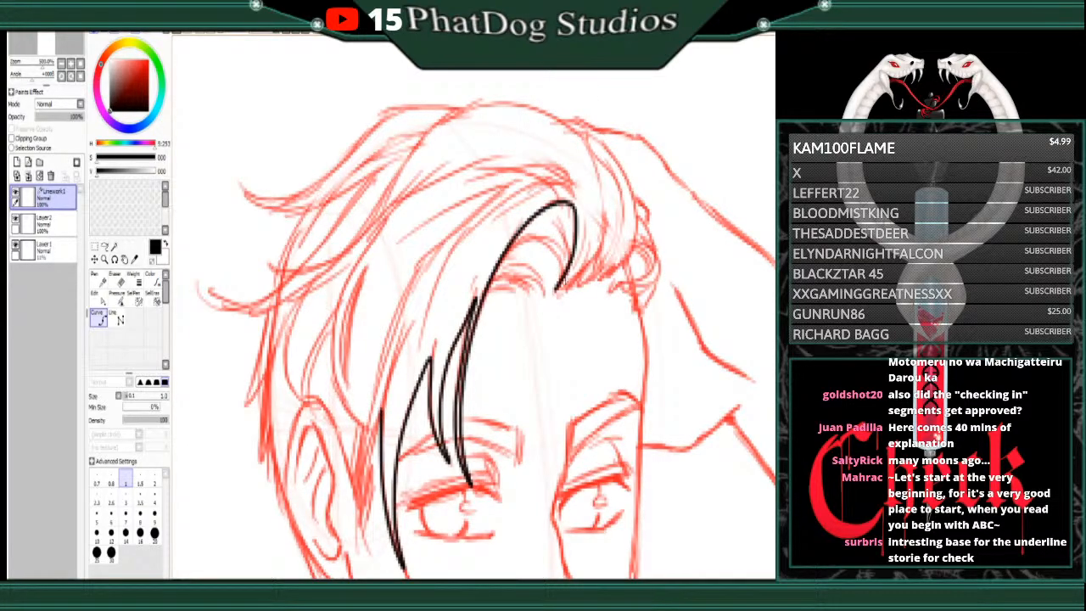
Step: Ink the outer edge of the forehead curl with a second curve, from its tip at the hairline up and over its peak
click(562, 281)
click(583, 250)
click(586, 219)
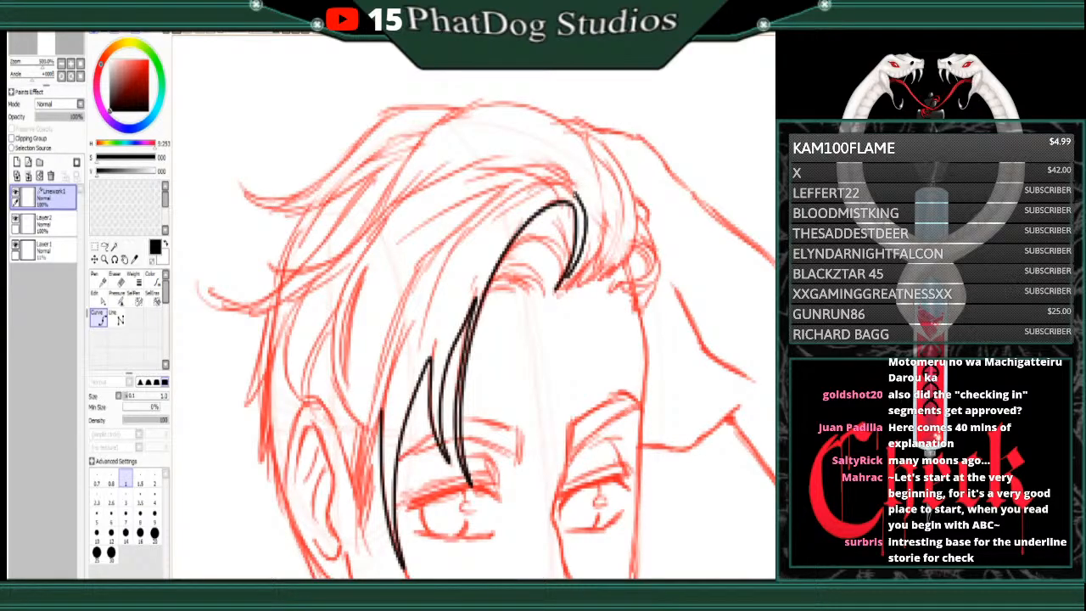
key(ctrl+z)
key(ctrl+z)
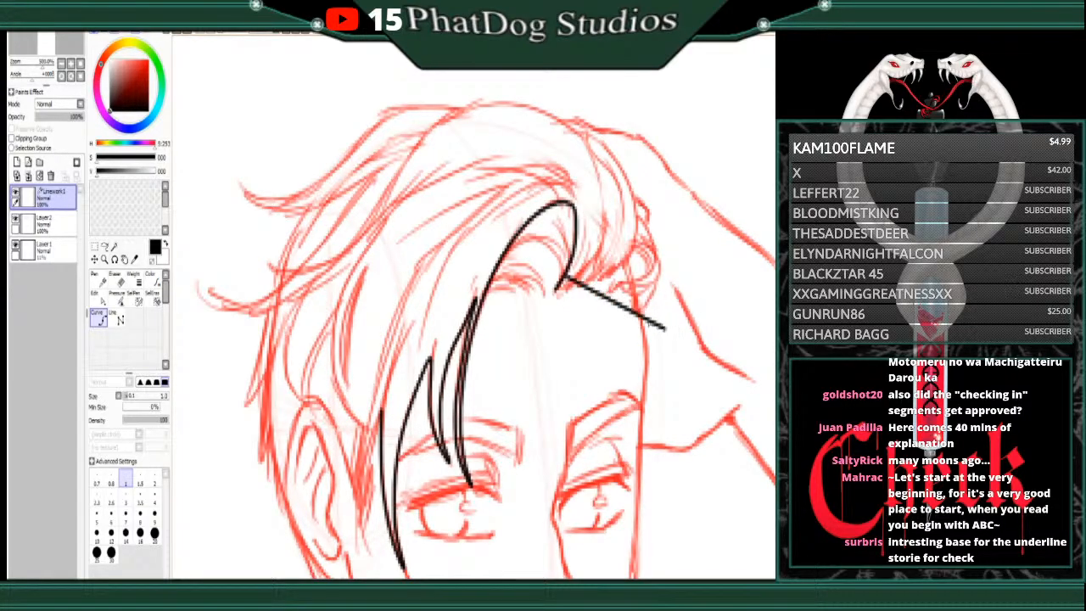
click(583, 249)
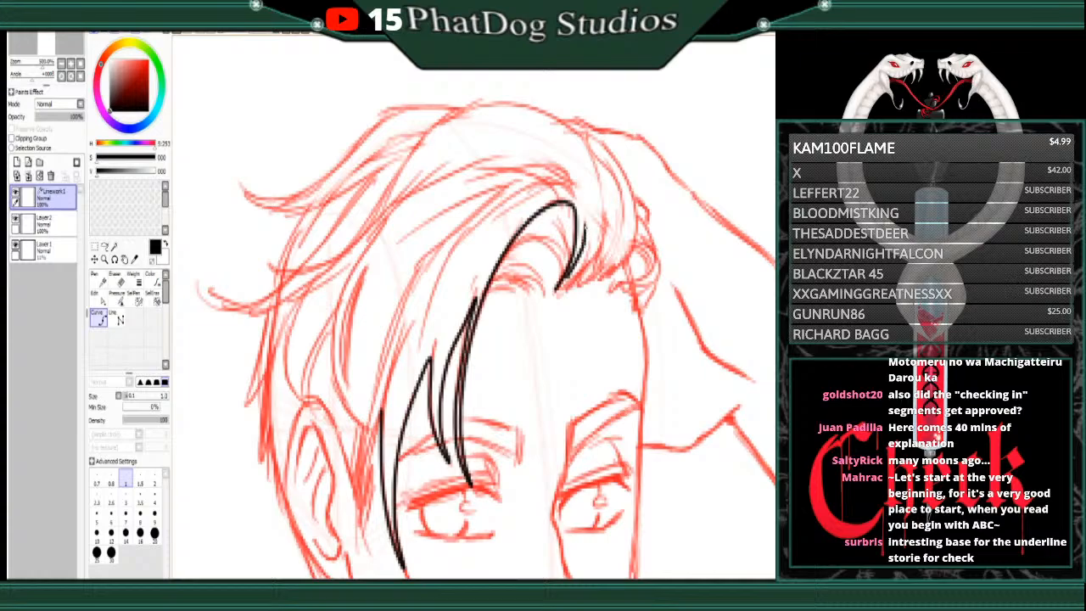
click(585, 222)
click(580, 193)
click(564, 173)
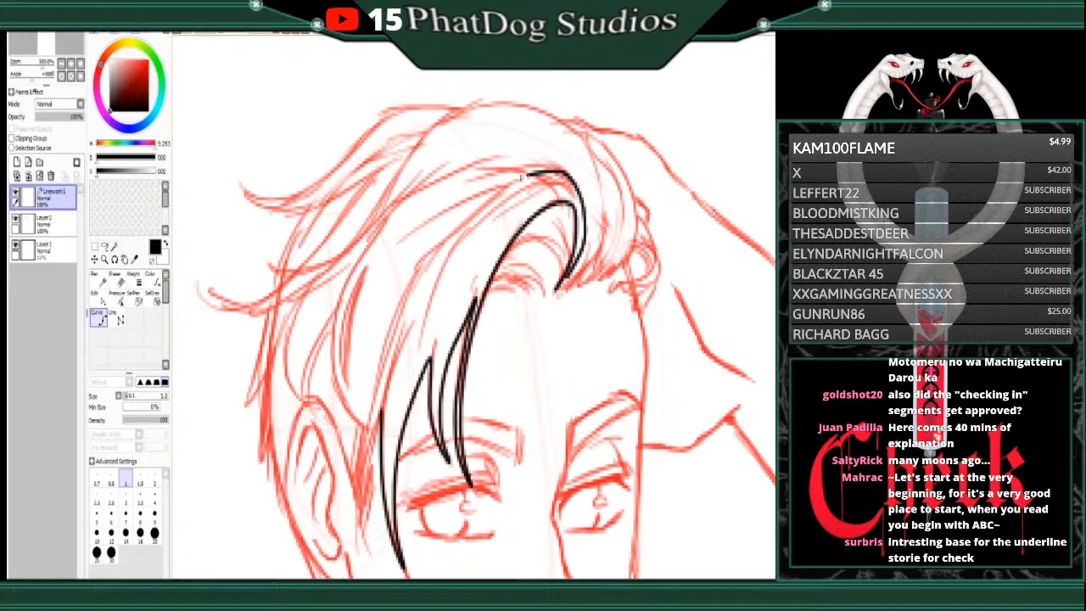
Step: Carry the lock's outer line down to a point in front of the ear and add a shorter parallel strand inside it
click(496, 194)
double_click(451, 235)
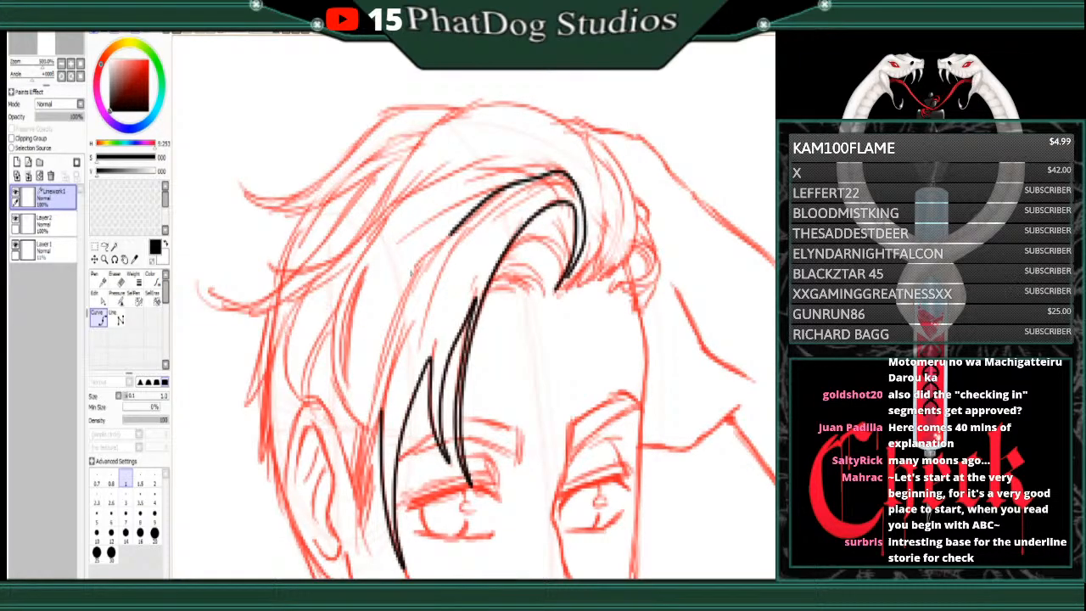
click(443, 255)
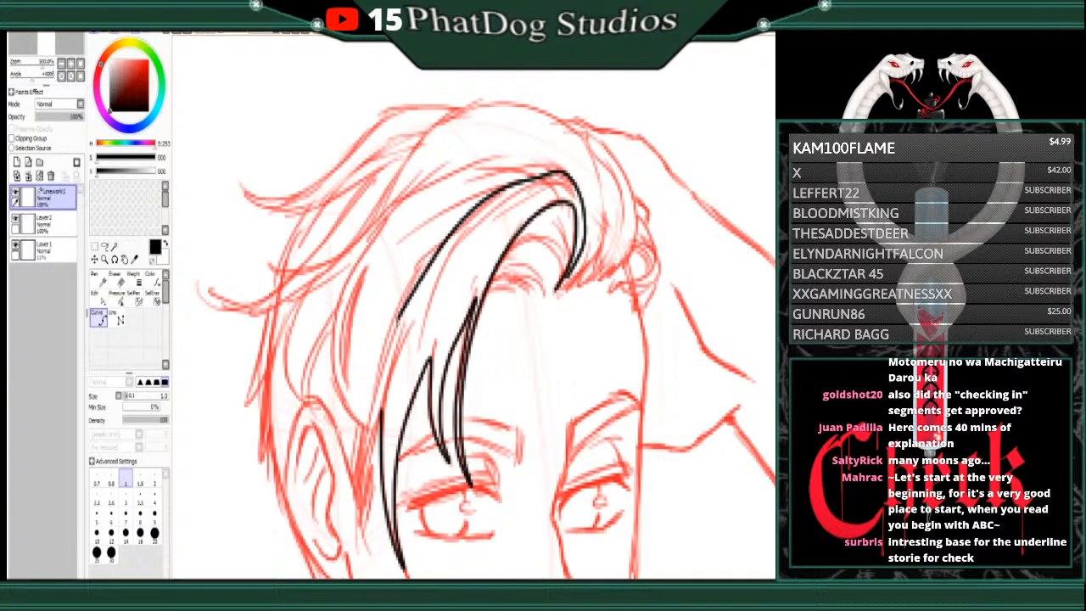
click(355, 495)
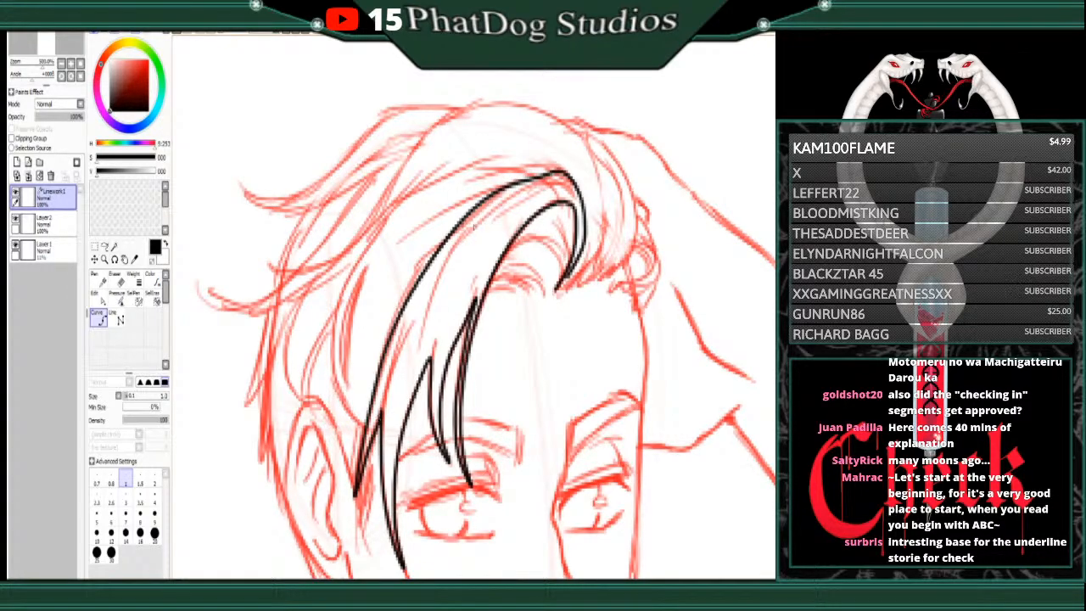
click(542, 177)
click(497, 203)
click(454, 245)
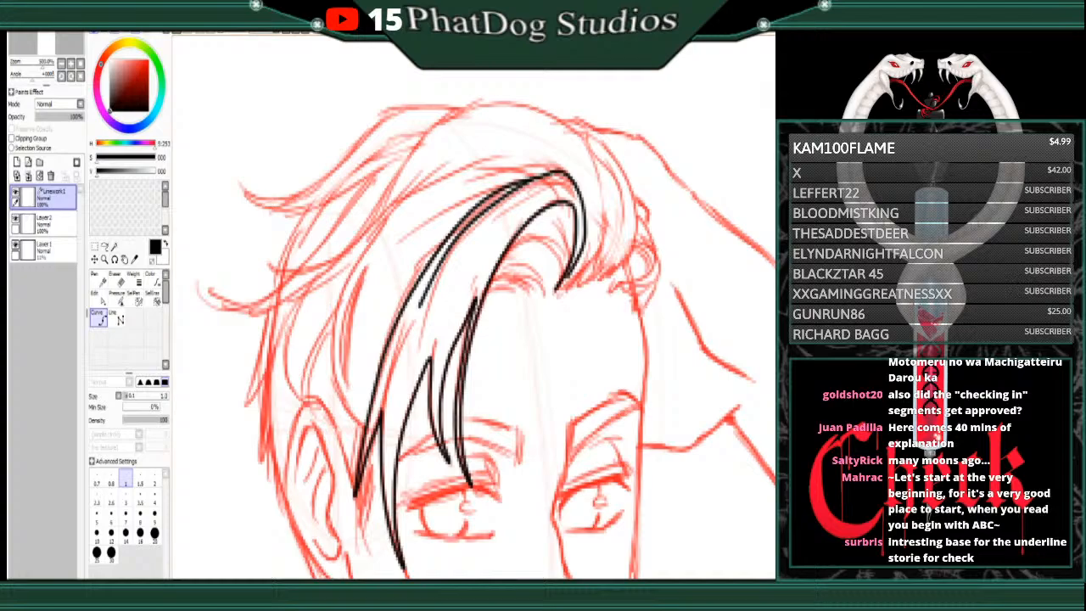
Step: With the Pen tool, ink the fine hairs under the forehead curl and a long strand sweeping from the curl's peak to the back
click(97, 280)
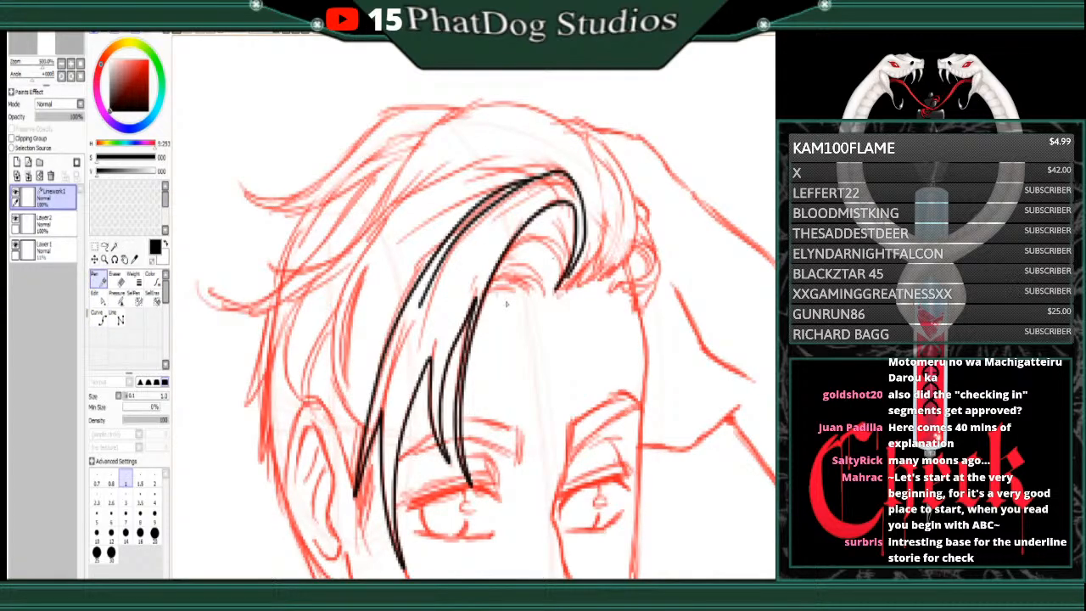
mouse_move(487, 289)
mouse_down()
mouse_move(539, 290)
mouse_move(548, 302)
mouse_up()
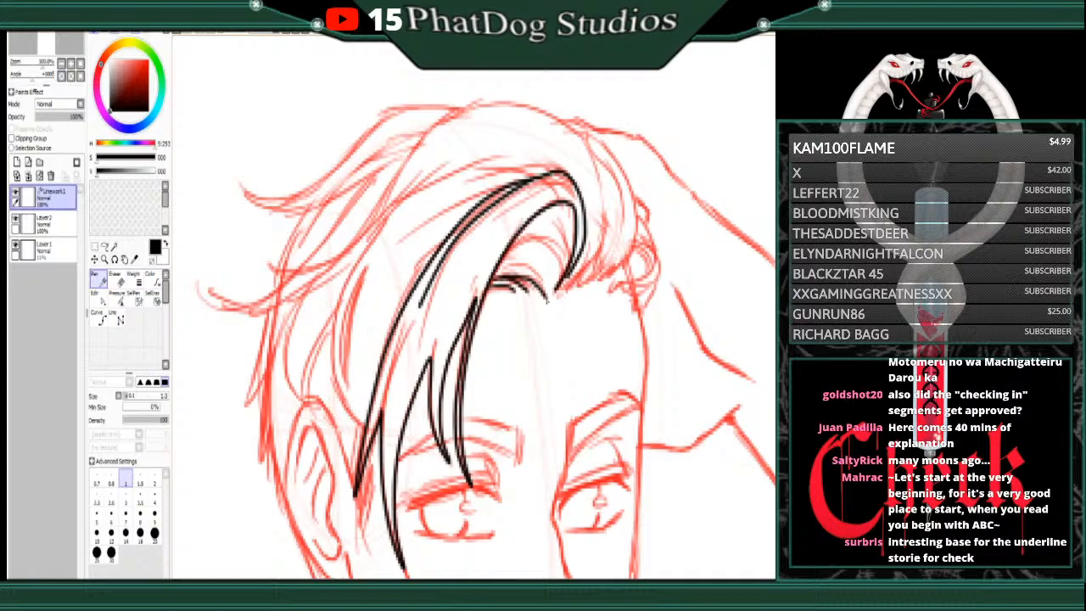
mouse_move(514, 268)
mouse_down()
mouse_move(548, 302)
mouse_move(523, 273)
mouse_move(541, 283)
mouse_move(552, 238)
mouse_move(554, 293)
mouse_up()
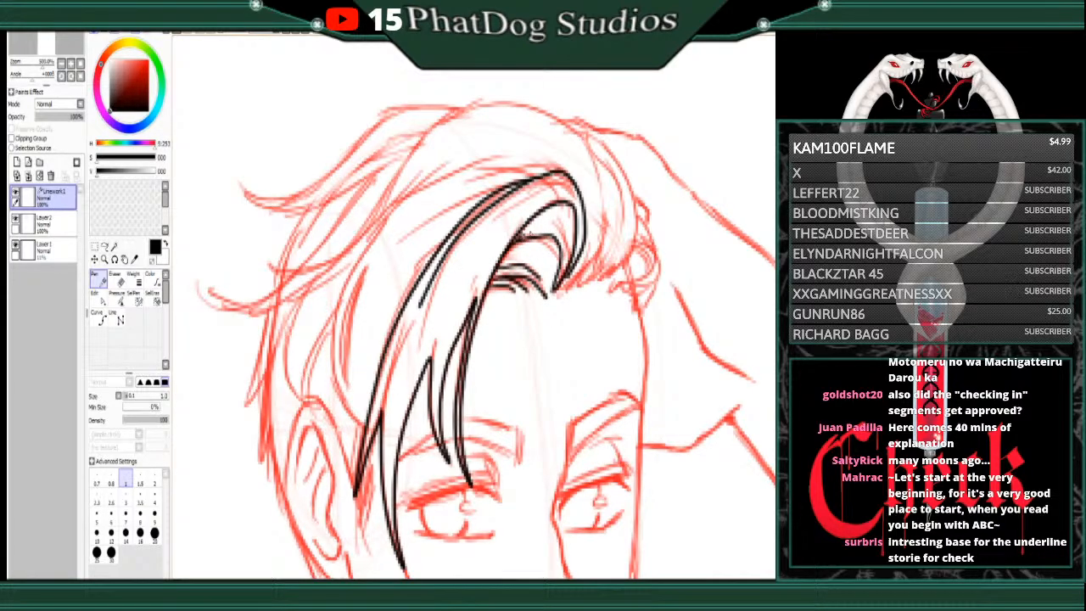
mouse_move(521, 238)
mouse_down()
mouse_move(566, 254)
mouse_move(557, 287)
mouse_move(573, 233)
mouse_move(555, 219)
mouse_up()
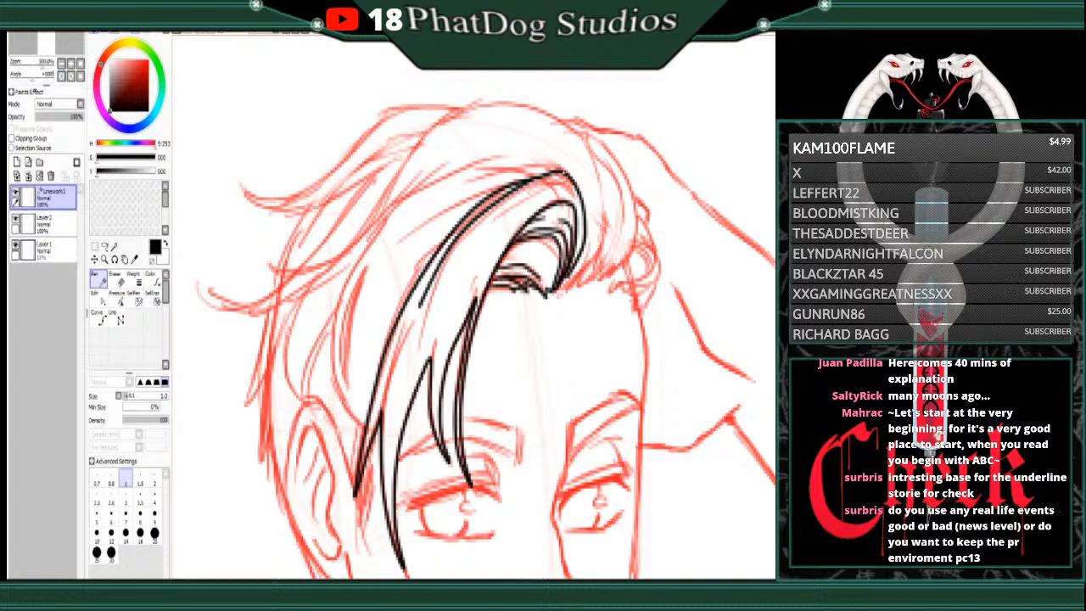
mouse_move(563, 172)
mouse_down()
mouse_move(533, 158)
mouse_move(479, 171)
mouse_move(298, 299)
mouse_move(253, 273)
mouse_up()
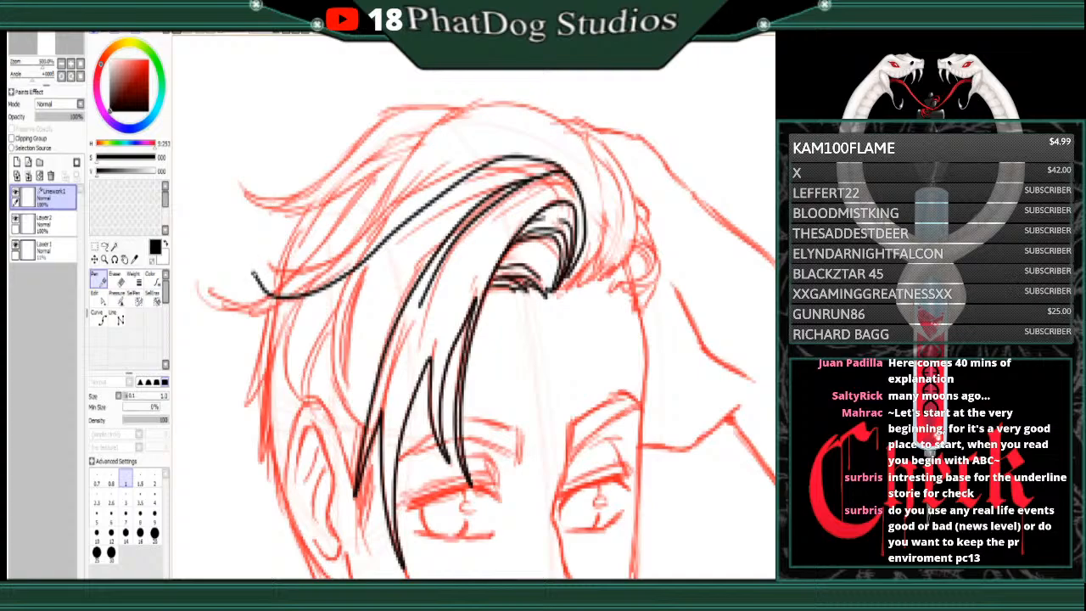
mouse_move(253, 272)
mouse_down()
mouse_move(272, 291)
mouse_move(326, 286)
mouse_move(445, 162)
mouse_up()
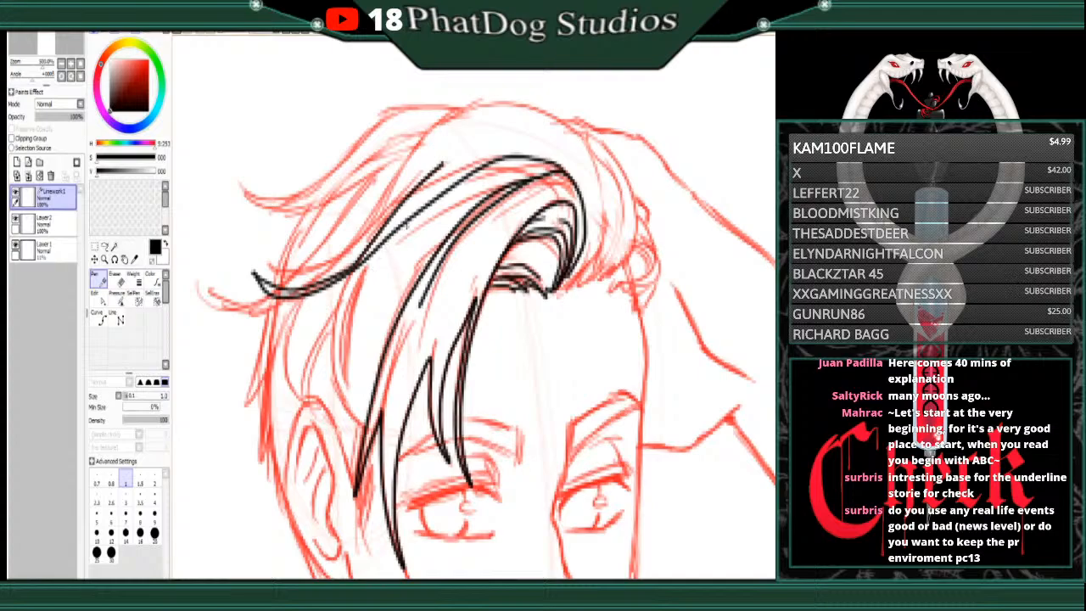
key(ctrl+z)
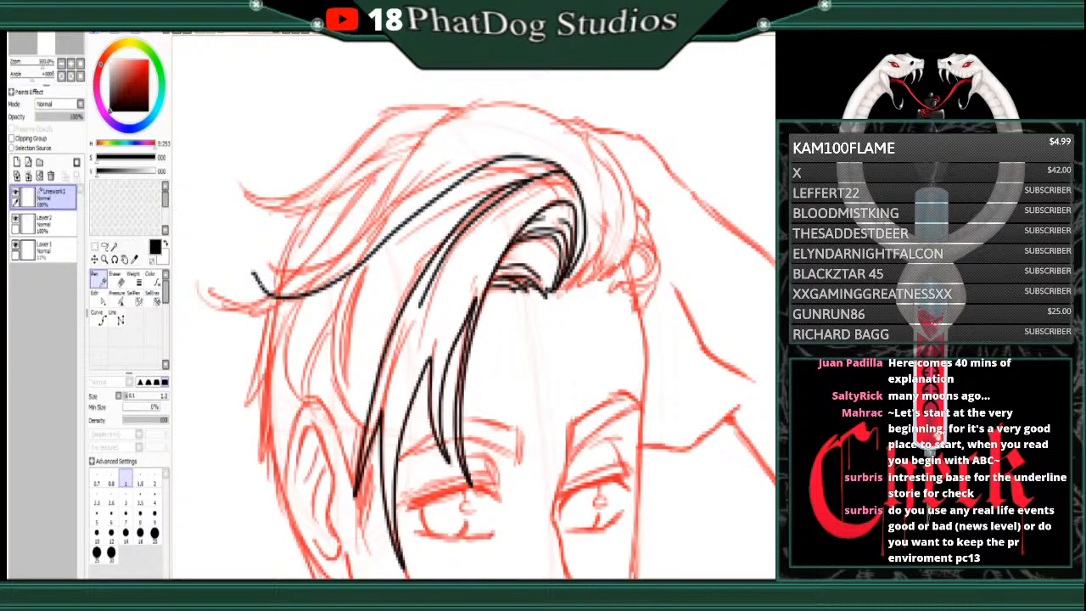
mouse_move(253, 272)
mouse_down()
mouse_move(272, 288)
mouse_move(333, 274)
mouse_up()
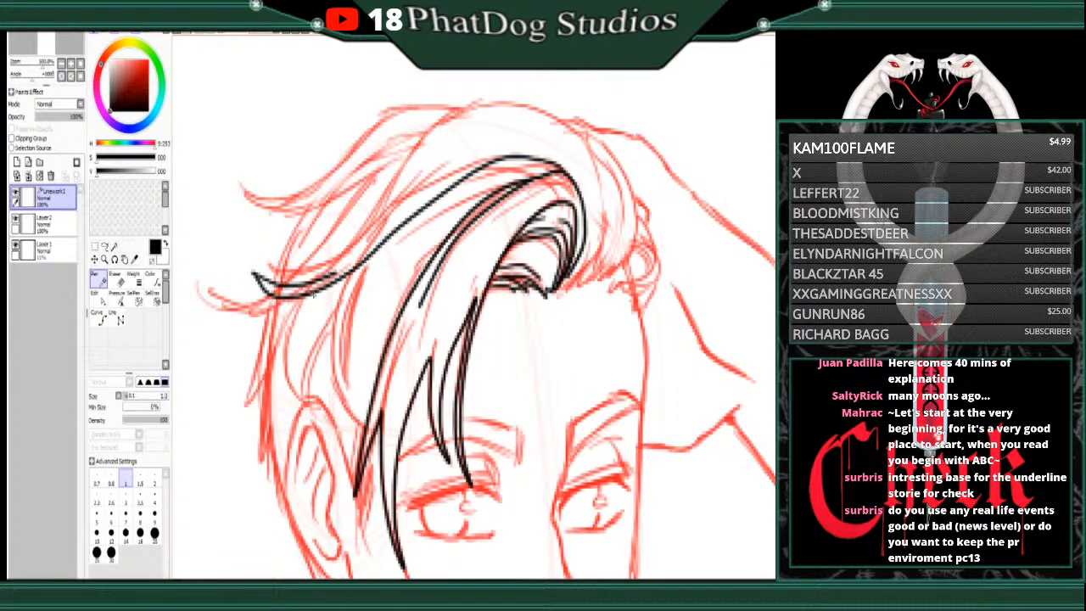
key(ctrl+z)
mouse_move(253, 271)
mouse_down()
mouse_move(292, 290)
mouse_move(322, 286)
mouse_move(370, 232)
mouse_up()
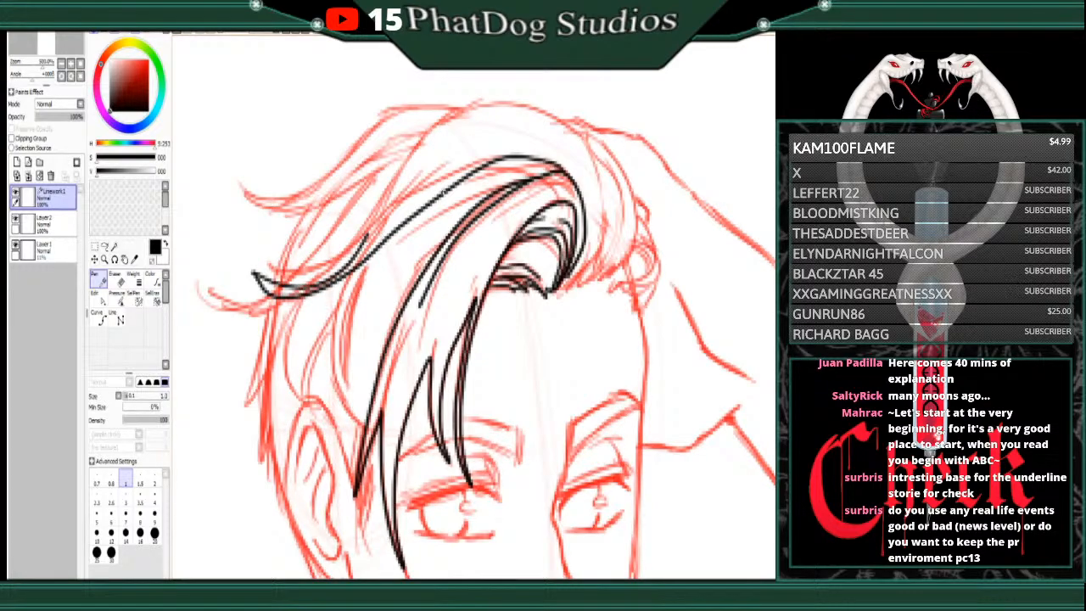
key(ctrl+z)
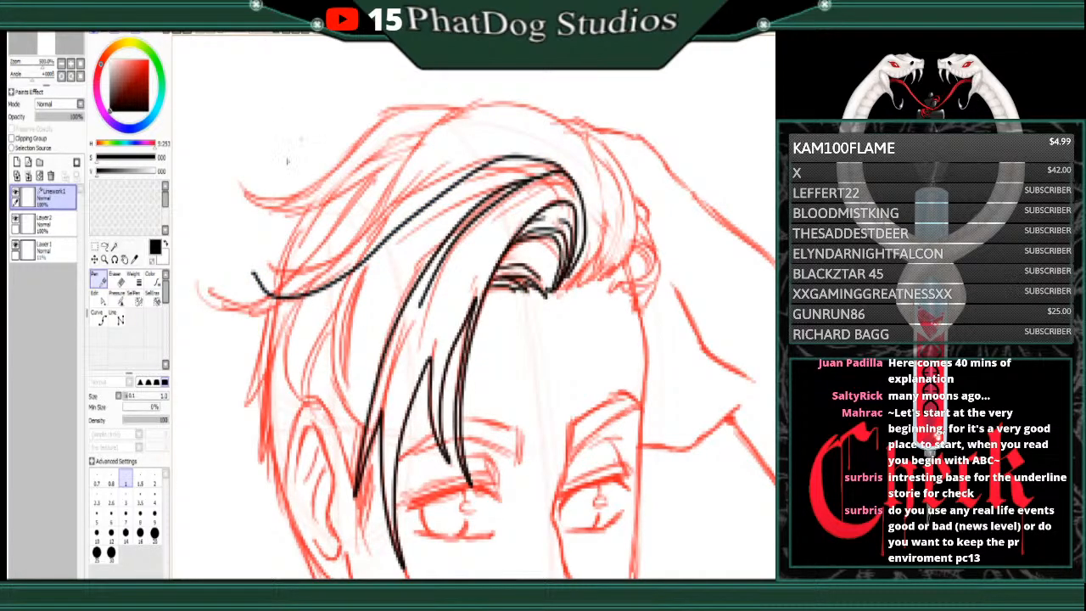
Step: Adjust the tip of the long swept-back strand with the Edit tool, using its Delete CP and Translate CP modes
click(97, 297)
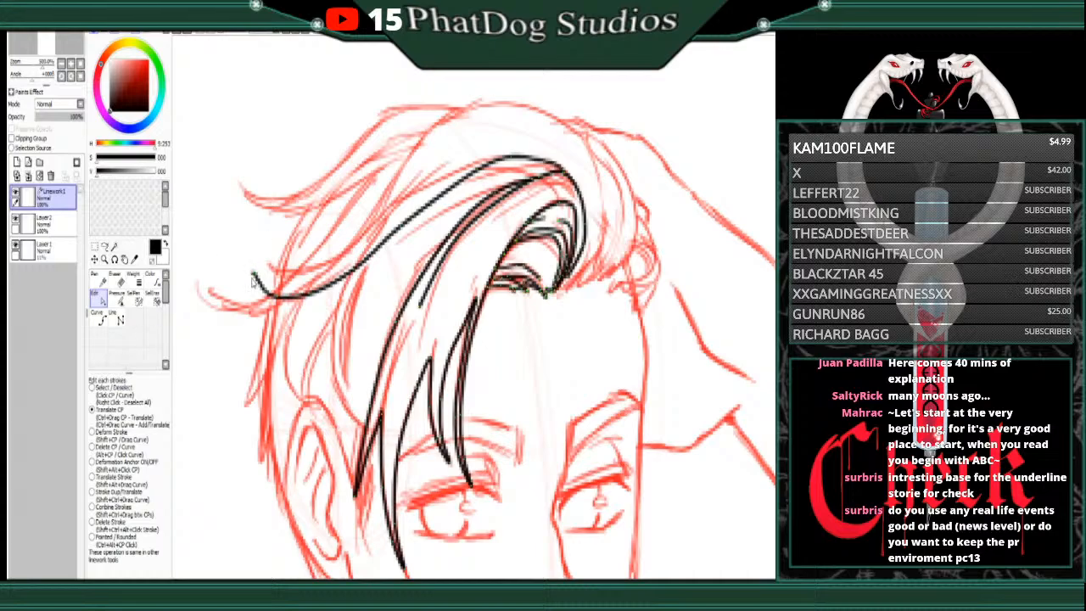
click(94, 447)
click(92, 410)
Step: Ink the large swept section with the Curve tool, from the hairline over the top of the head down to the swept-back strand's tip
click(102, 316)
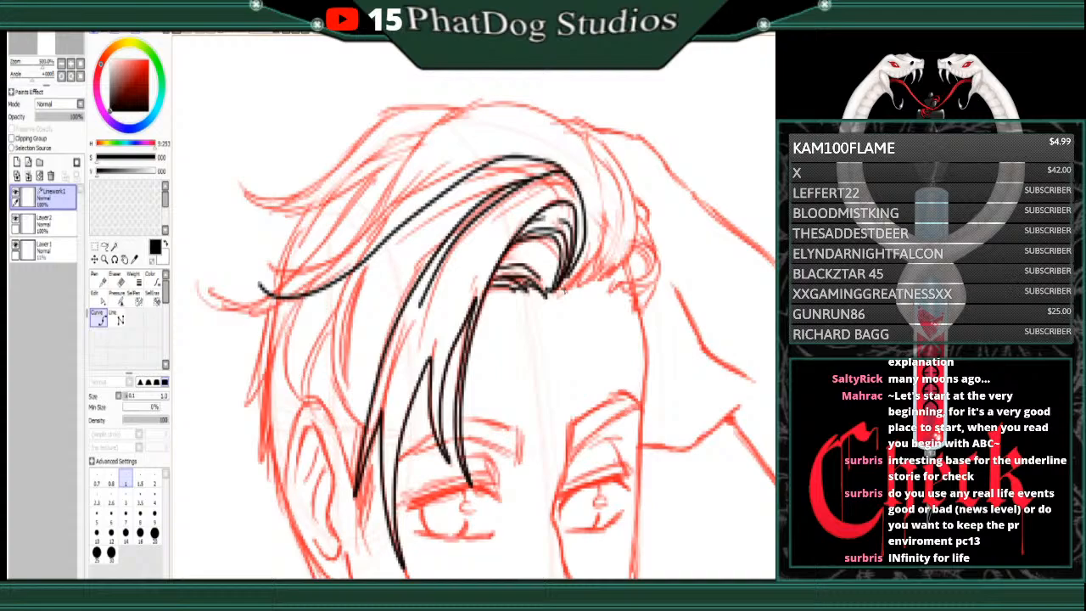
click(564, 289)
click(586, 272)
click(601, 247)
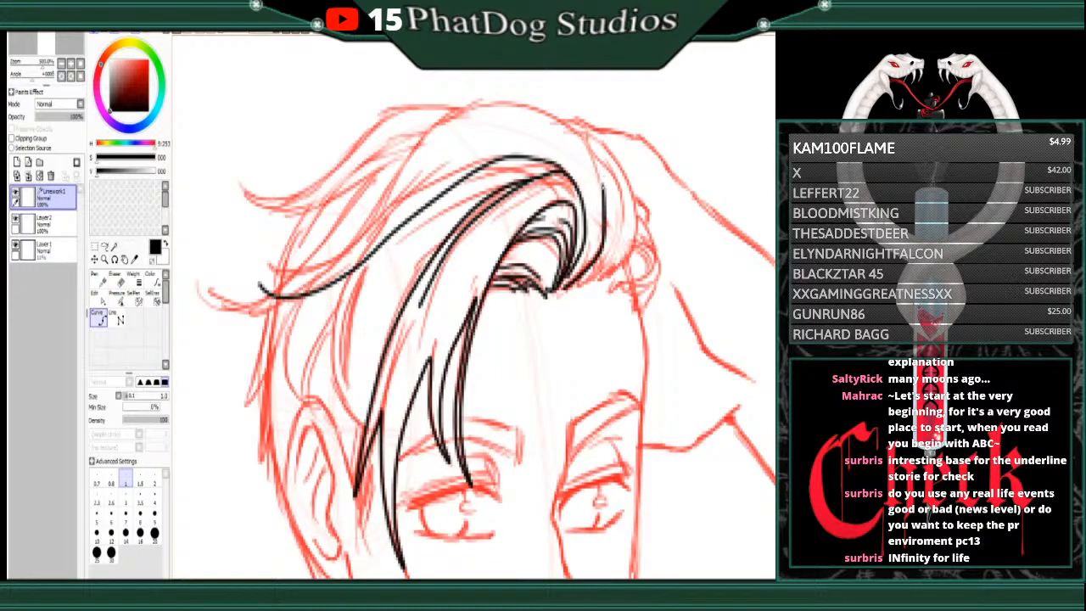
click(603, 183)
click(584, 134)
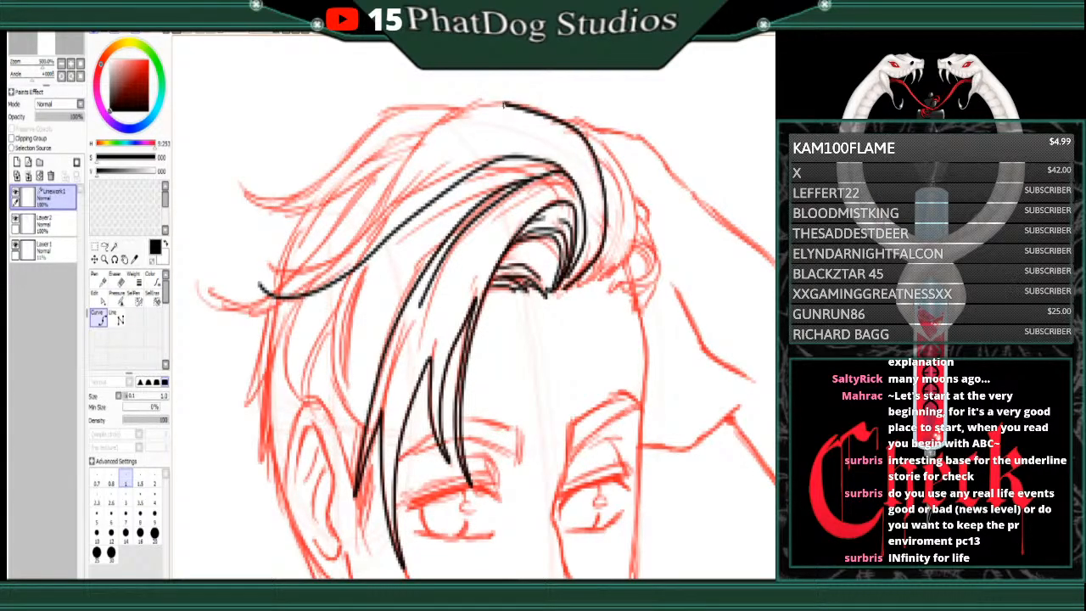
click(497, 105)
click(455, 117)
click(406, 165)
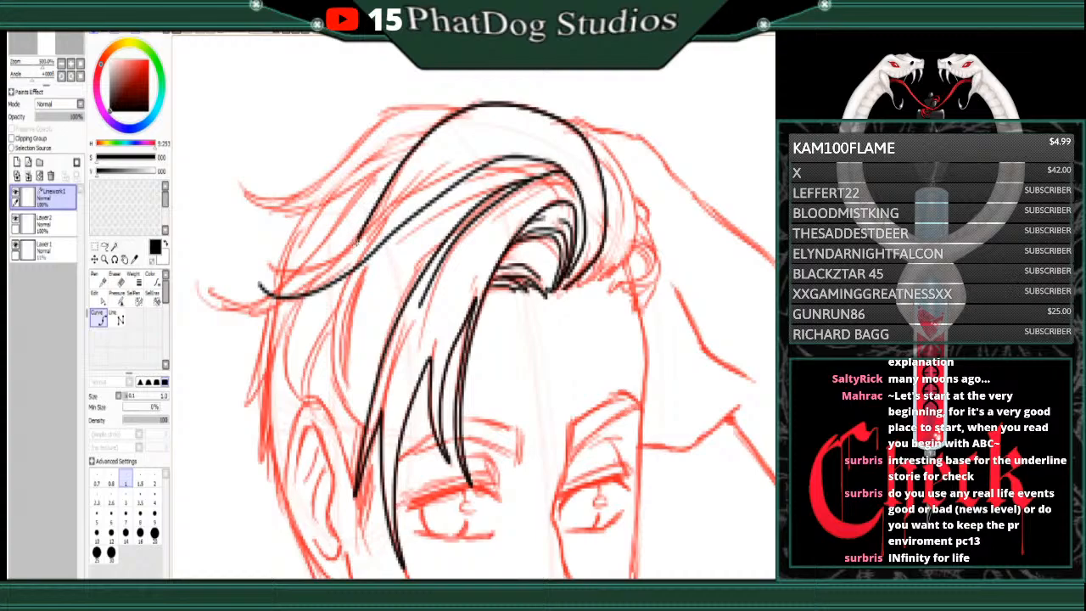
click(357, 247)
click(306, 289)
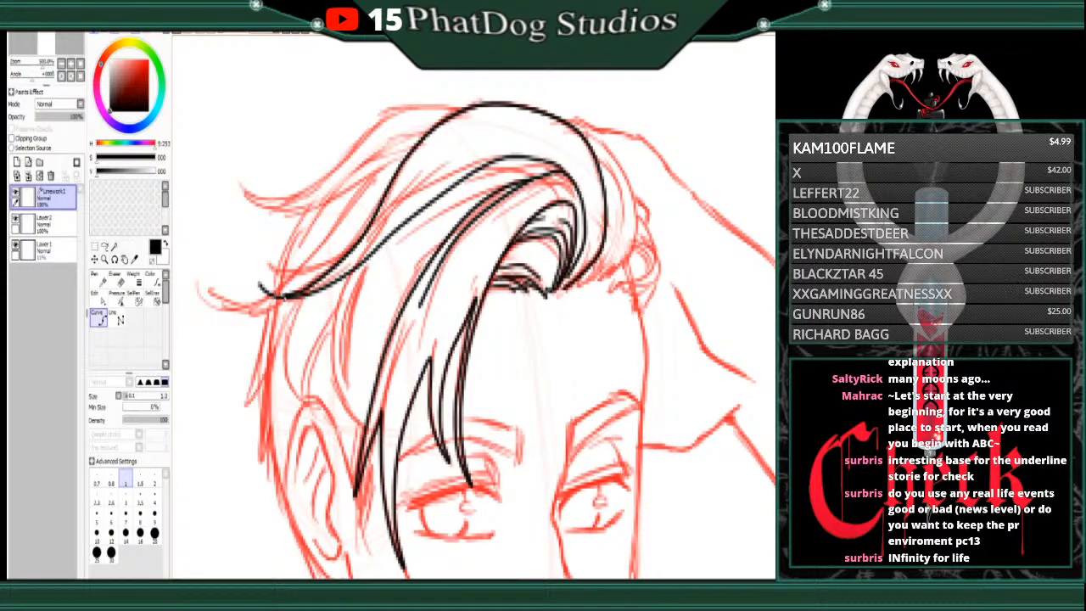
double_click(283, 297)
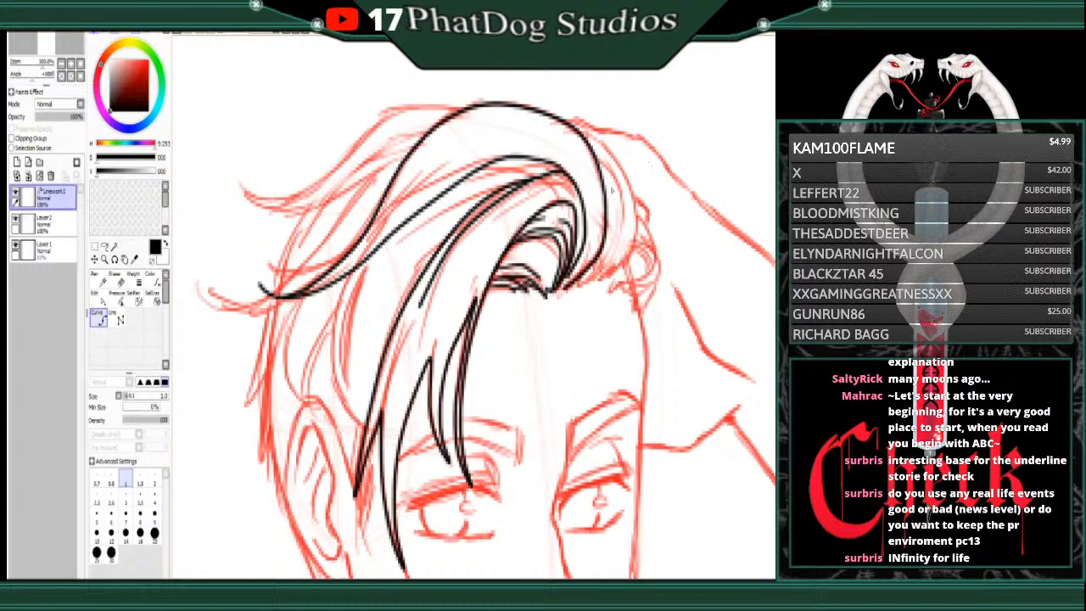
Step: Ink a curved strand from the front edge of the swept section down to the forehead hairline
click(599, 162)
click(621, 188)
click(625, 227)
click(613, 255)
double_click(590, 283)
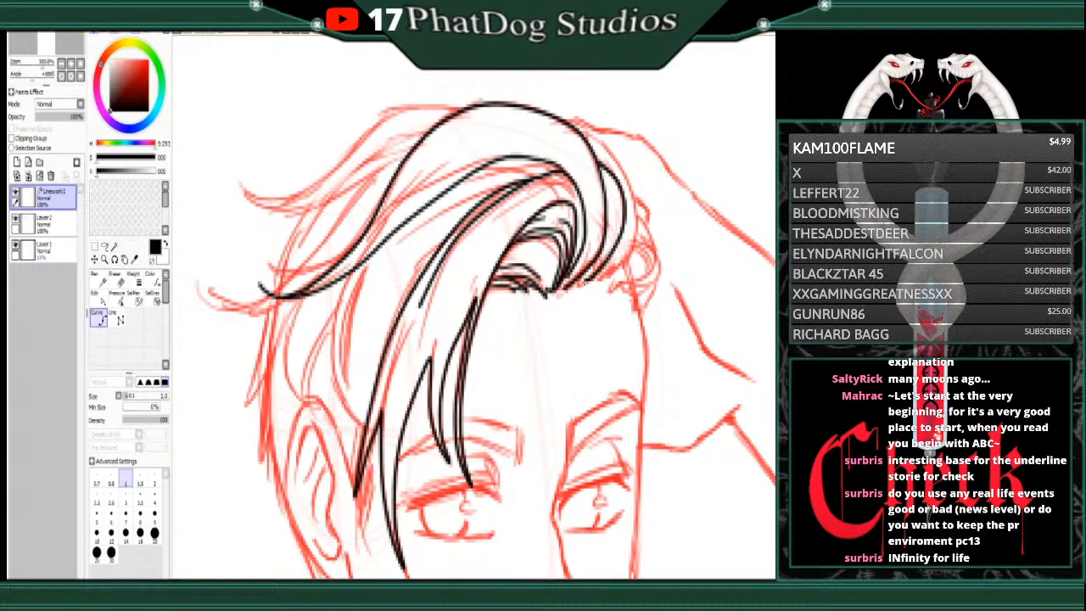
Step: With the Pen tool, ink the short hairline strokes, the outermost front strands and the small curls at the far temple
click(98, 278)
drag(596, 266, 574, 291)
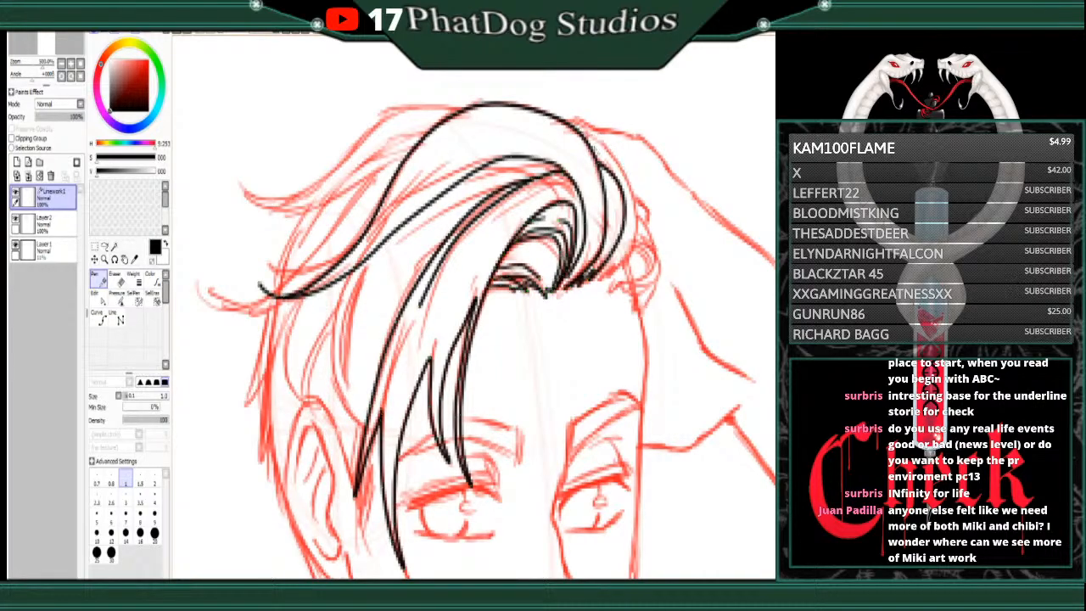
mouse_move(582, 132)
mouse_down()
mouse_move(626, 182)
mouse_move(636, 215)
mouse_move(638, 255)
mouse_move(597, 281)
mouse_up()
mouse_move(611, 265)
mouse_down()
mouse_move(595, 284)
mouse_move(608, 300)
mouse_move(649, 266)
mouse_move(653, 231)
mouse_move(644, 267)
mouse_up()
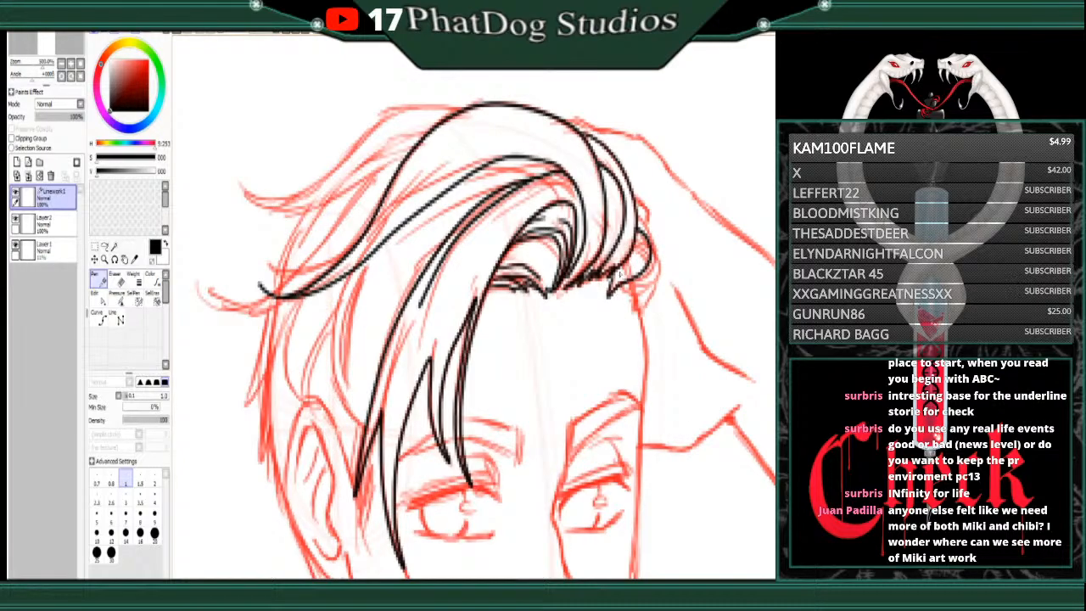
drag(611, 287, 630, 261)
mouse_move(639, 217)
mouse_down()
mouse_move(658, 238)
mouse_move(661, 271)
mouse_move(633, 295)
mouse_move(650, 297)
mouse_move(643, 316)
mouse_up()
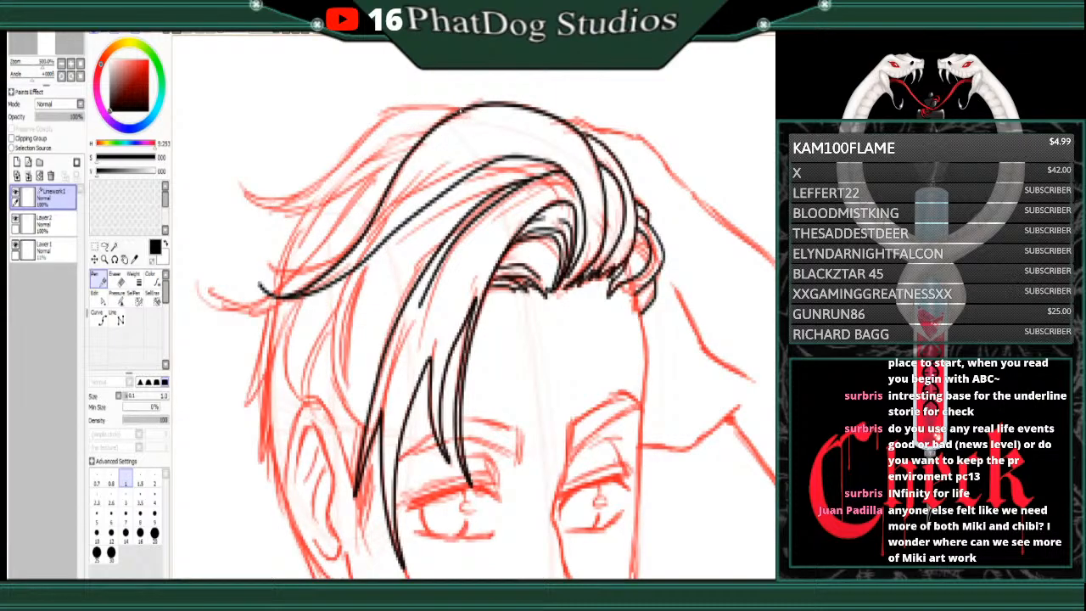
Step: Ink the flicked tuft behind the crown and the pointed strands running down the back of the head
drag(461, 111, 386, 123)
key(ctrl+z)
mouse_move(460, 111)
mouse_down()
mouse_move(388, 121)
mouse_move(333, 173)
mouse_move(274, 204)
mouse_move(245, 200)
mouse_move(261, 219)
mouse_move(289, 223)
mouse_move(396, 146)
mouse_up()
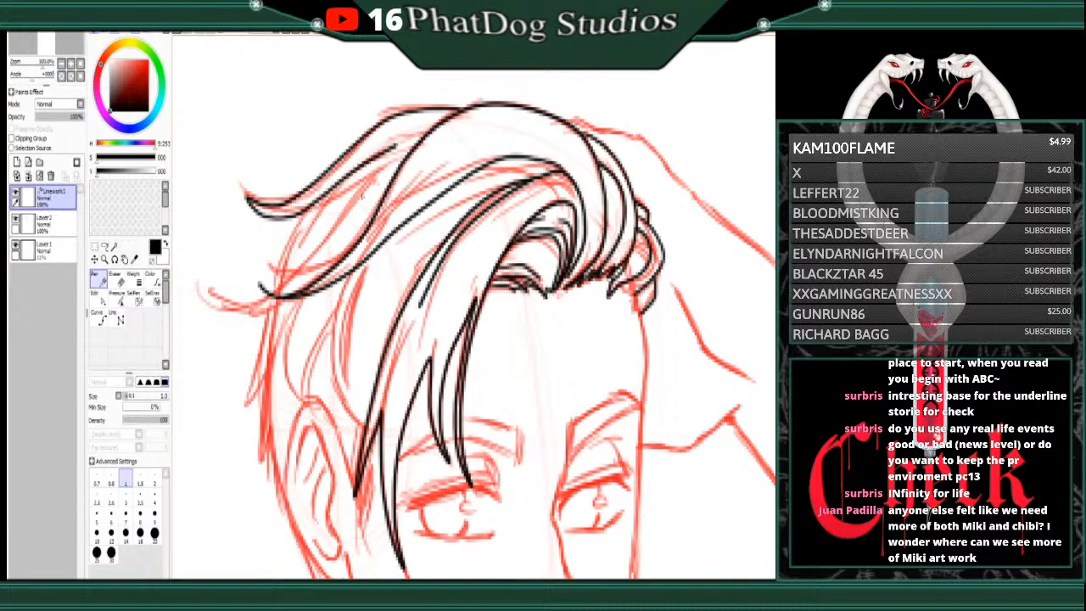
mouse_move(372, 178)
mouse_down()
mouse_move(266, 297)
mouse_move(221, 311)
mouse_move(202, 290)
mouse_move(226, 314)
mouse_move(260, 315)
mouse_move(348, 239)
mouse_move(281, 267)
mouse_move(248, 400)
mouse_move(264, 373)
mouse_up()
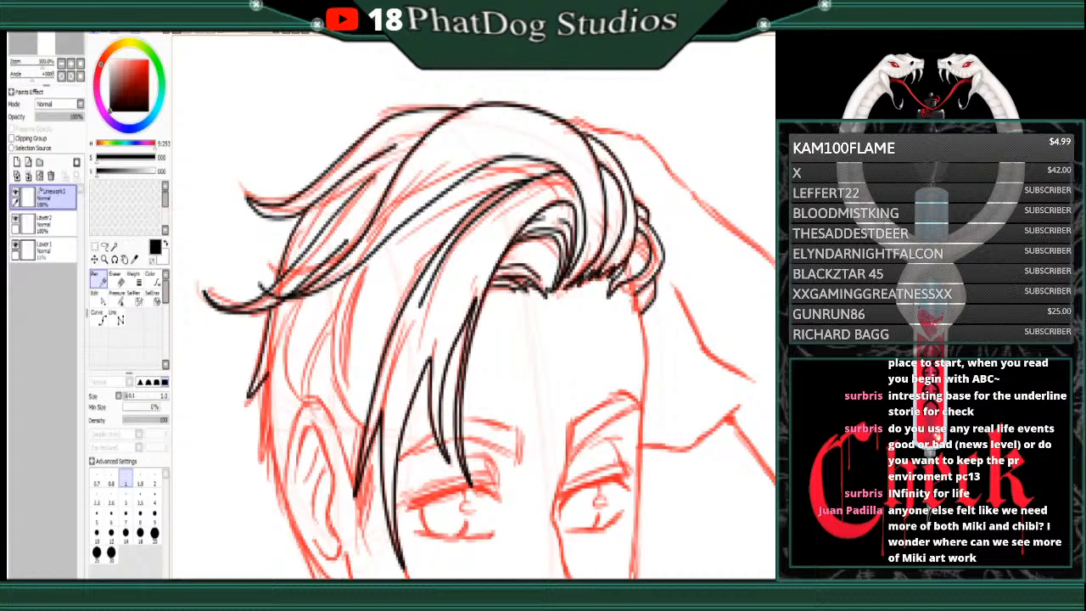
Step: Ink the pointed side strands above the ear, an extra fringe strand, the jagged nape edge and the hairline arching over the ear
mouse_move(331, 260)
mouse_down()
mouse_move(302, 382)
mouse_move(322, 407)
mouse_move(316, 352)
mouse_move(328, 320)
mouse_up()
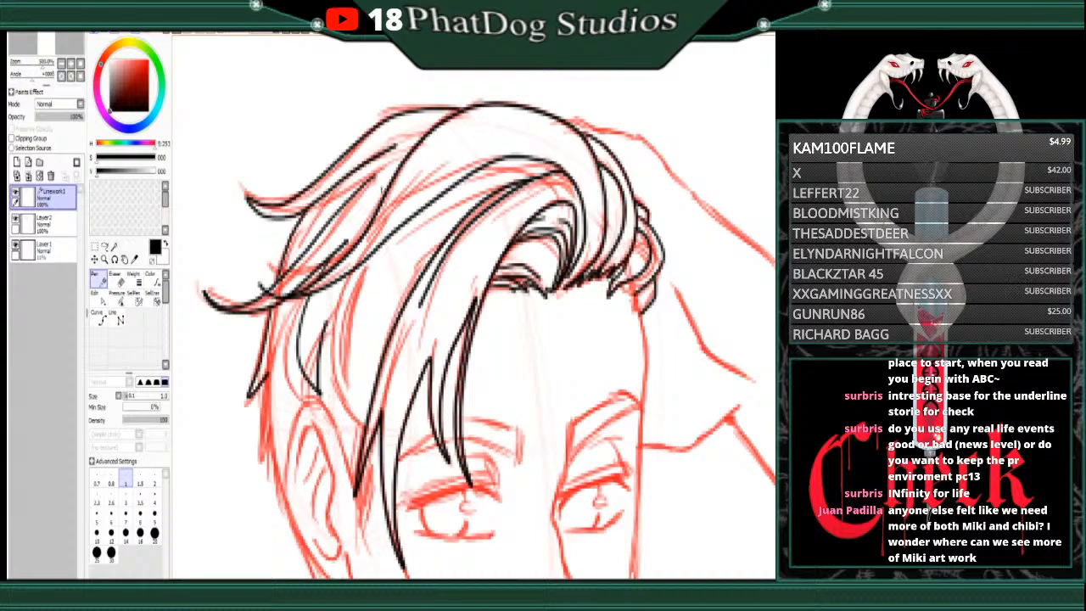
mouse_move(352, 274)
mouse_down()
mouse_move(331, 340)
mouse_move(363, 438)
mouse_up()
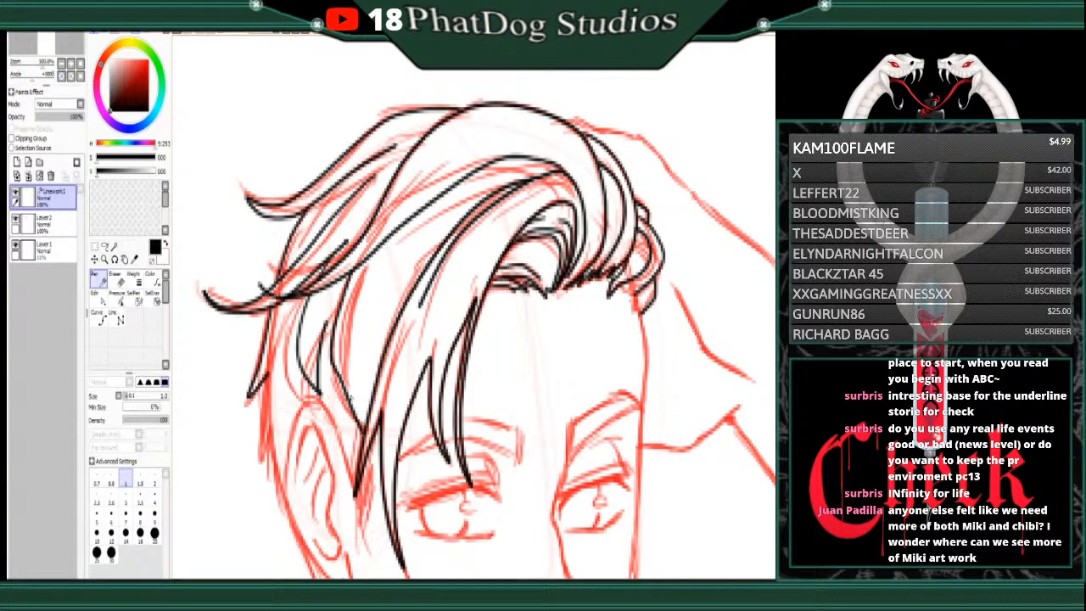
key(ctrl+z)
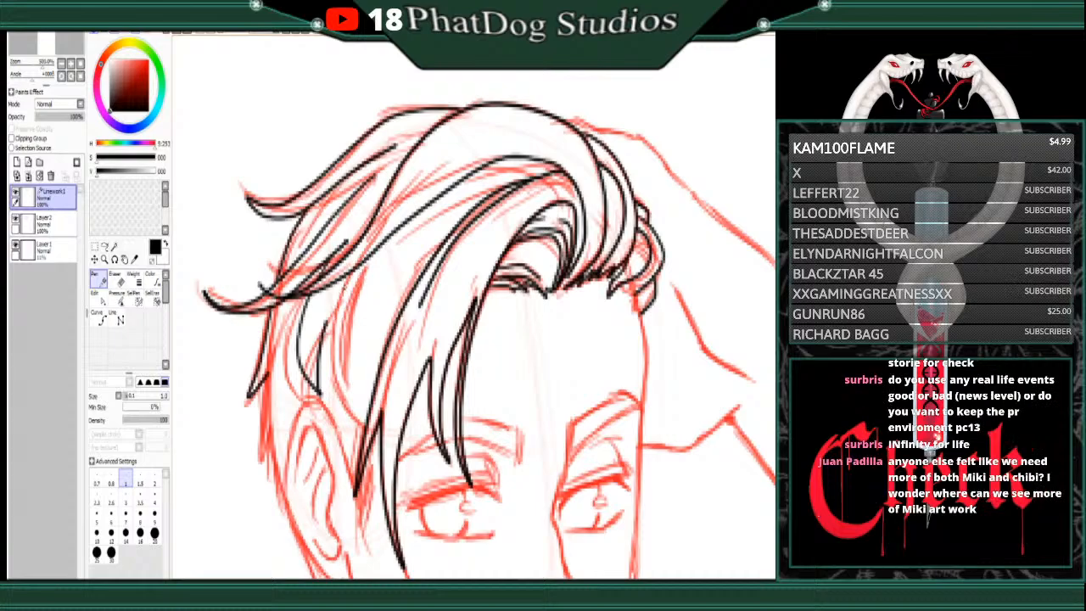
drag(353, 273, 329, 330)
mouse_move(331, 374)
mouse_down()
mouse_move(355, 448)
mouse_move(350, 404)
mouse_move(385, 485)
mouse_up()
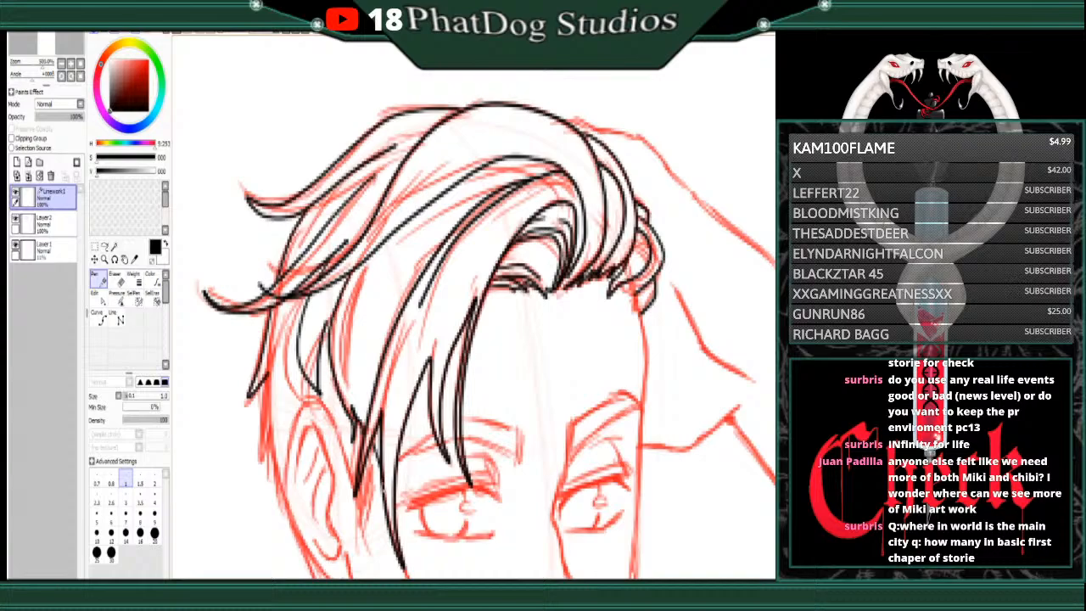
mouse_move(345, 395)
mouse_down()
mouse_move(335, 331)
mouse_move(355, 280)
mouse_move(344, 389)
mouse_up()
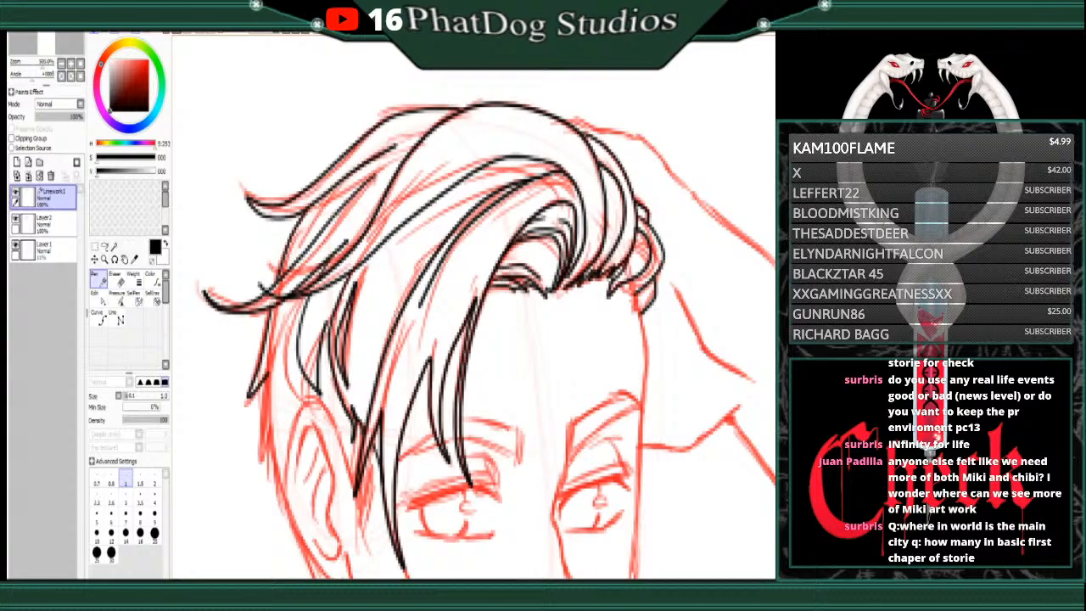
mouse_move(391, 343)
mouse_down()
mouse_move(395, 295)
mouse_move(448, 219)
mouse_move(527, 179)
mouse_up()
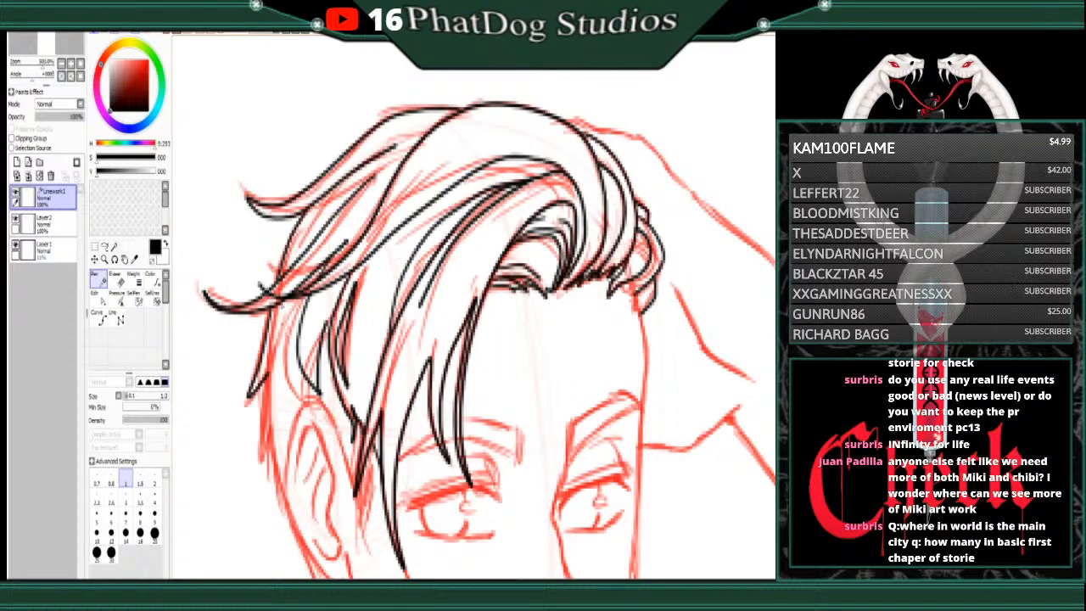
mouse_move(263, 373)
mouse_down()
mouse_move(285, 514)
mouse_move(289, 499)
mouse_up()
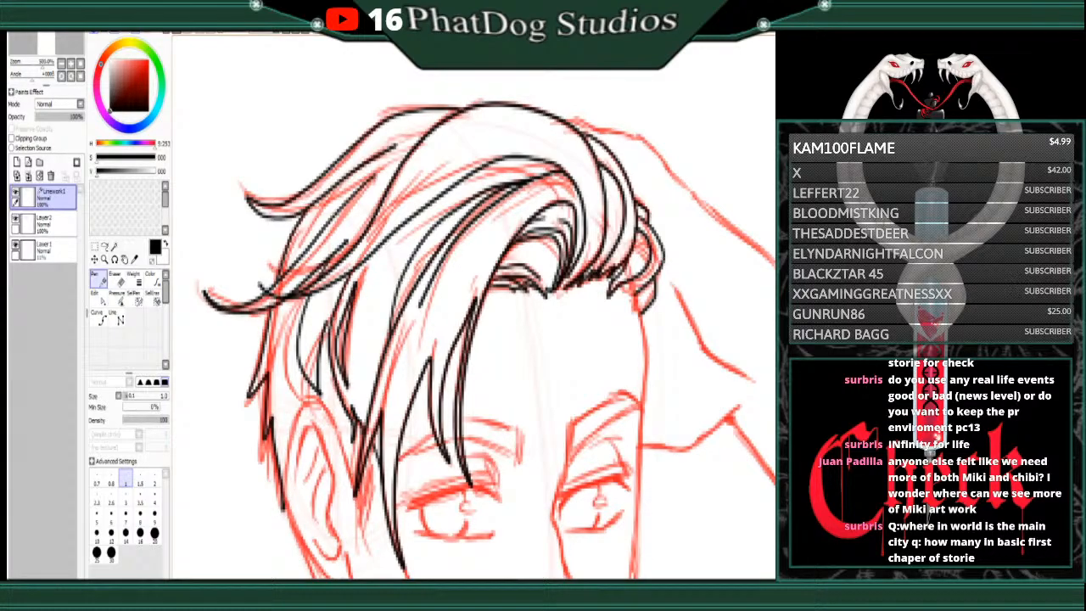
mouse_move(354, 491)
mouse_down()
mouse_move(337, 429)
mouse_move(319, 401)
mouse_move(302, 398)
mouse_move(284, 503)
mouse_up()
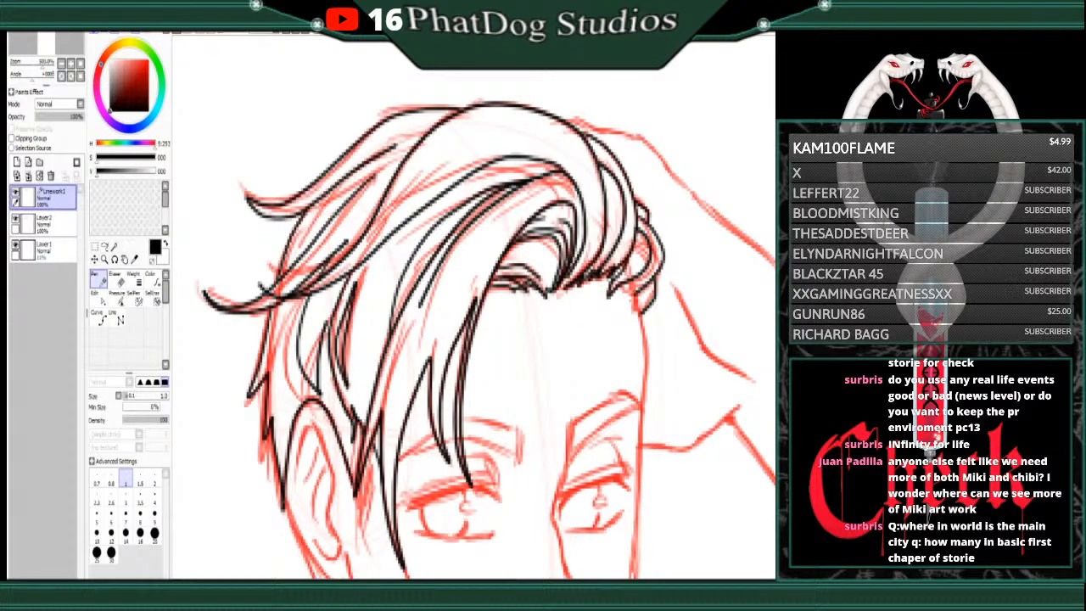
Step: Ink the ear's outer contour down to the lobe and the folds inside it
scroll(475, 306, down, 5)
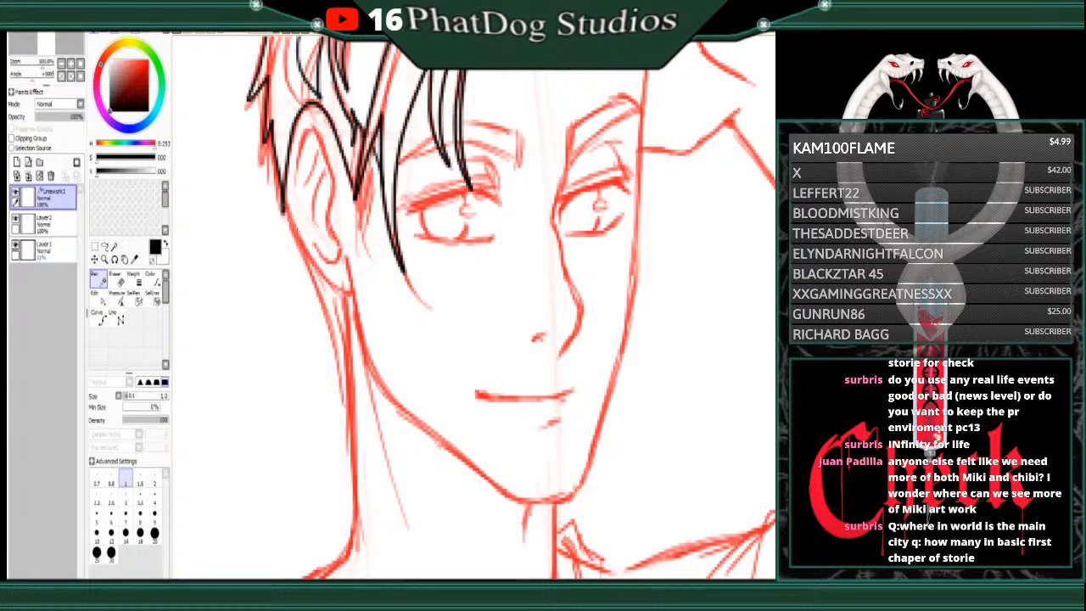
mouse_move(282, 206)
mouse_down()
mouse_move(346, 299)
mouse_move(329, 174)
mouse_move(305, 126)
mouse_move(295, 188)
mouse_up()
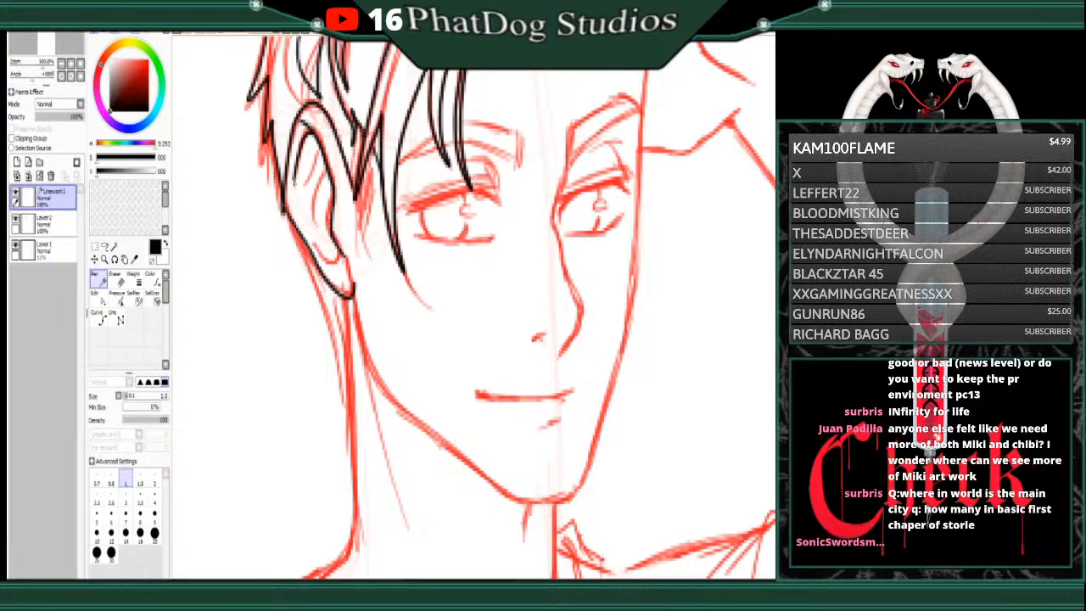
mouse_move(340, 260)
mouse_down()
mouse_move(327, 270)
mouse_move(323, 253)
mouse_move(328, 173)
mouse_move(302, 202)
mouse_move(340, 258)
mouse_up()
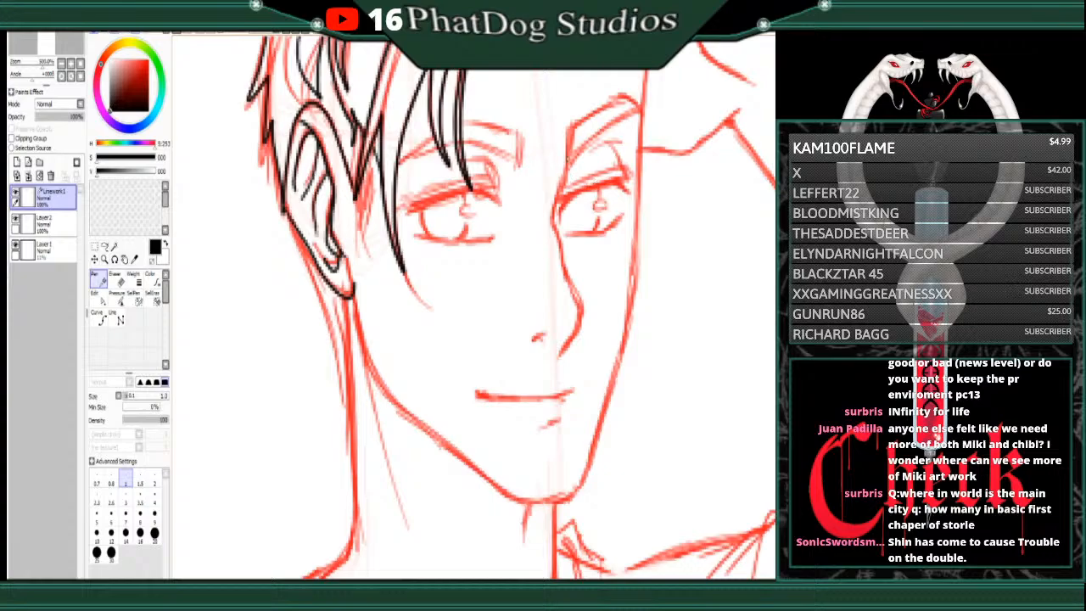
Step: Ink the nose profile from the far brow with its nostril, and the mouth line with the short lower-lip stroke
mouse_move(569, 131)
mouse_down()
mouse_move(555, 212)
mouse_move(581, 339)
mouse_move(572, 348)
mouse_move(544, 334)
mouse_up()
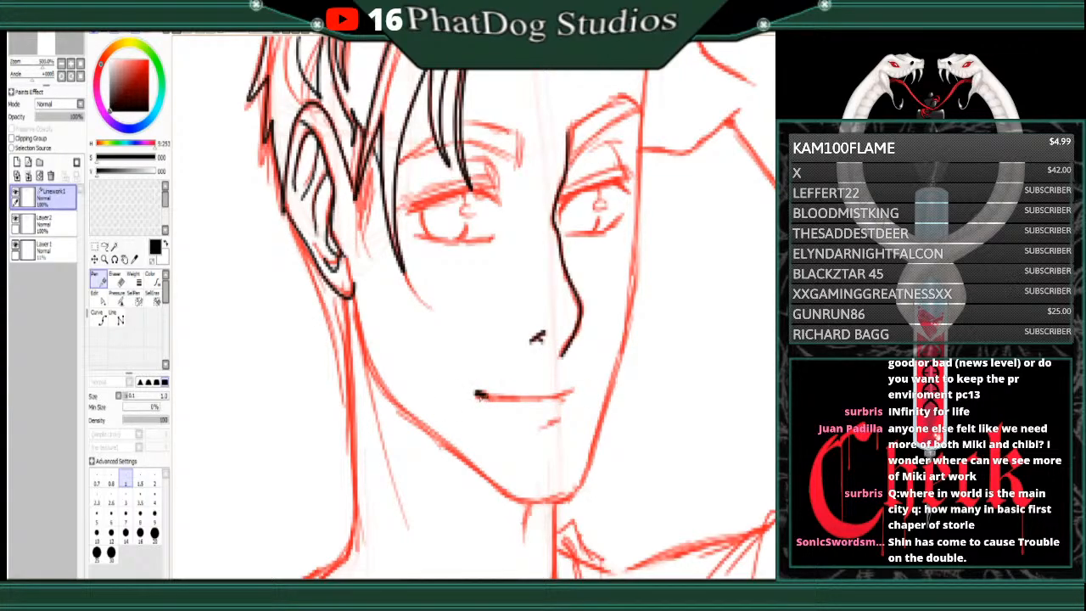
mouse_move(475, 393)
mouse_down()
mouse_move(529, 403)
mouse_move(569, 391)
mouse_move(540, 429)
mouse_up()
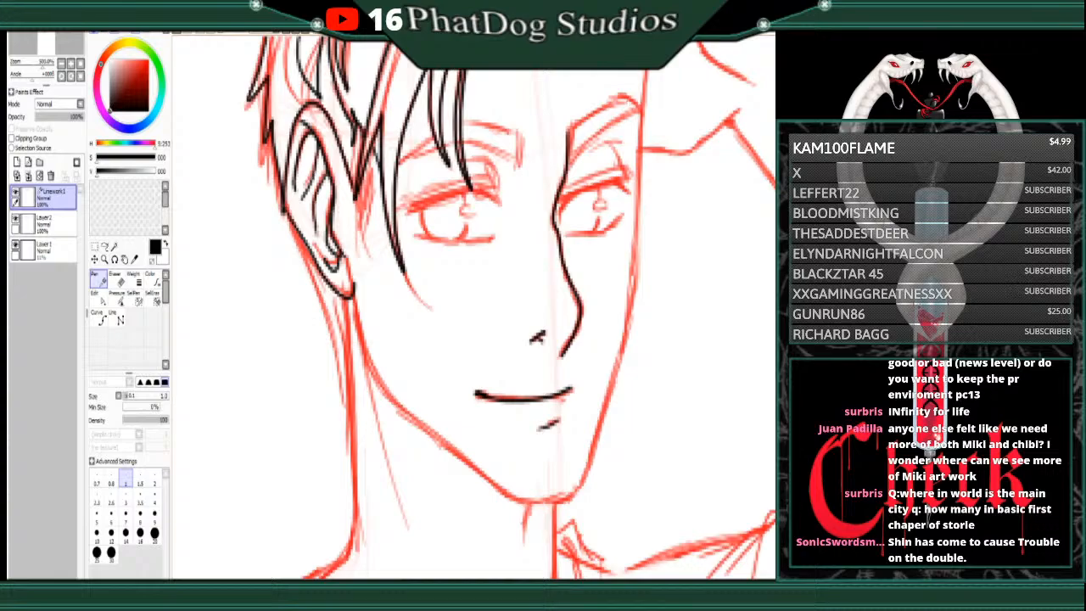
Step: Ink the near eye with a thick upper lash line, lower lid, iris sides and the eyelid crease
mouse_move(409, 212)
mouse_down()
mouse_move(501, 185)
mouse_move(505, 204)
mouse_up()
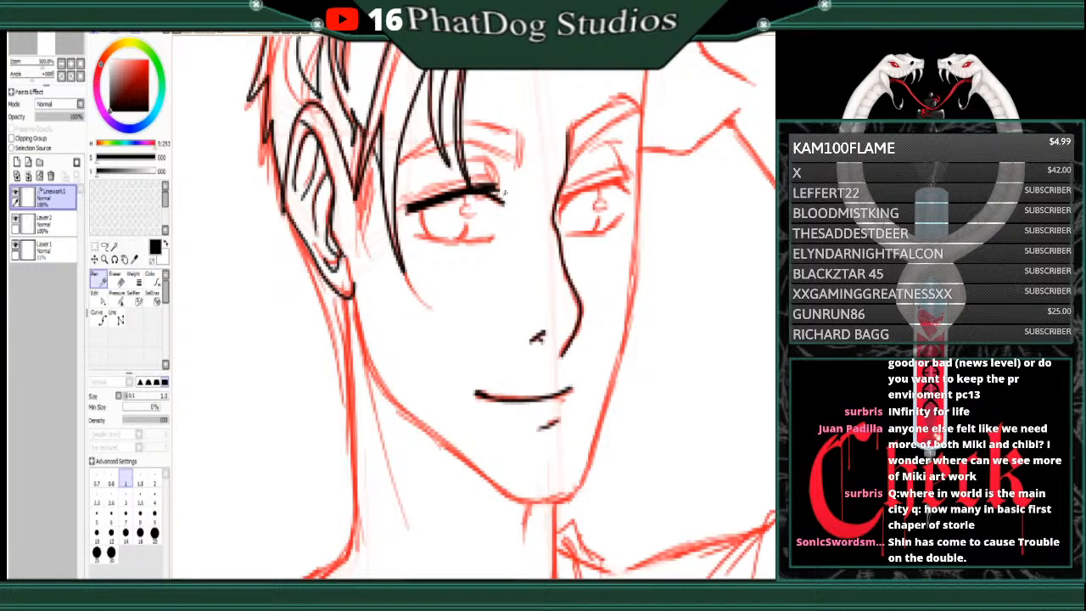
mouse_move(412, 236)
mouse_down()
mouse_move(498, 235)
mouse_move(451, 243)
mouse_up()
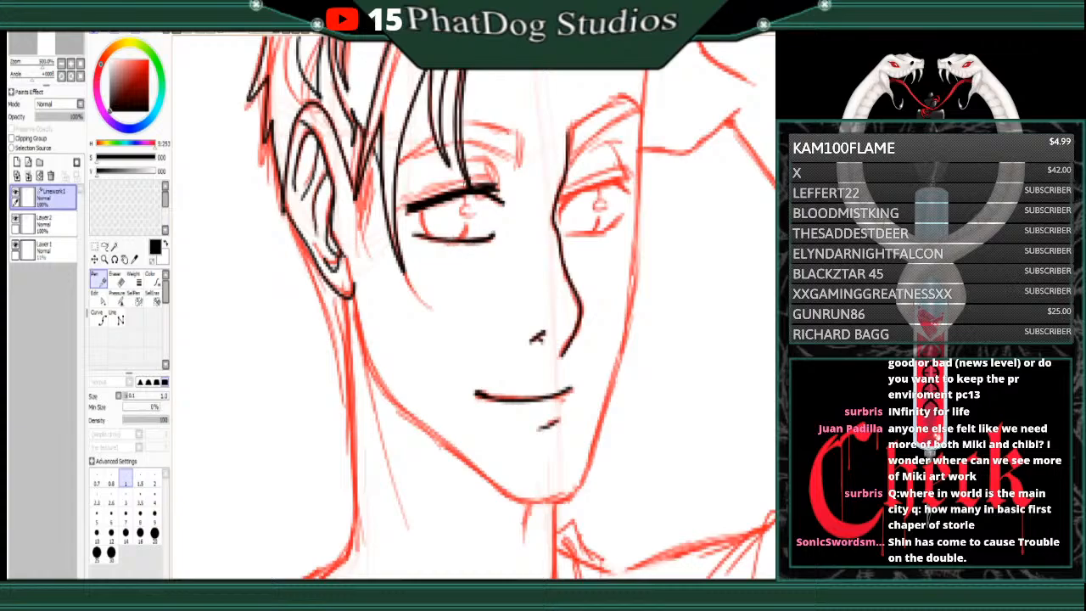
drag(419, 209, 436, 243)
mouse_move(468, 194)
mouse_down()
mouse_move(470, 205)
mouse_move(400, 211)
mouse_move(407, 226)
mouse_move(399, 212)
mouse_move(439, 188)
mouse_move(502, 178)
mouse_move(483, 158)
mouse_move(443, 174)
mouse_up()
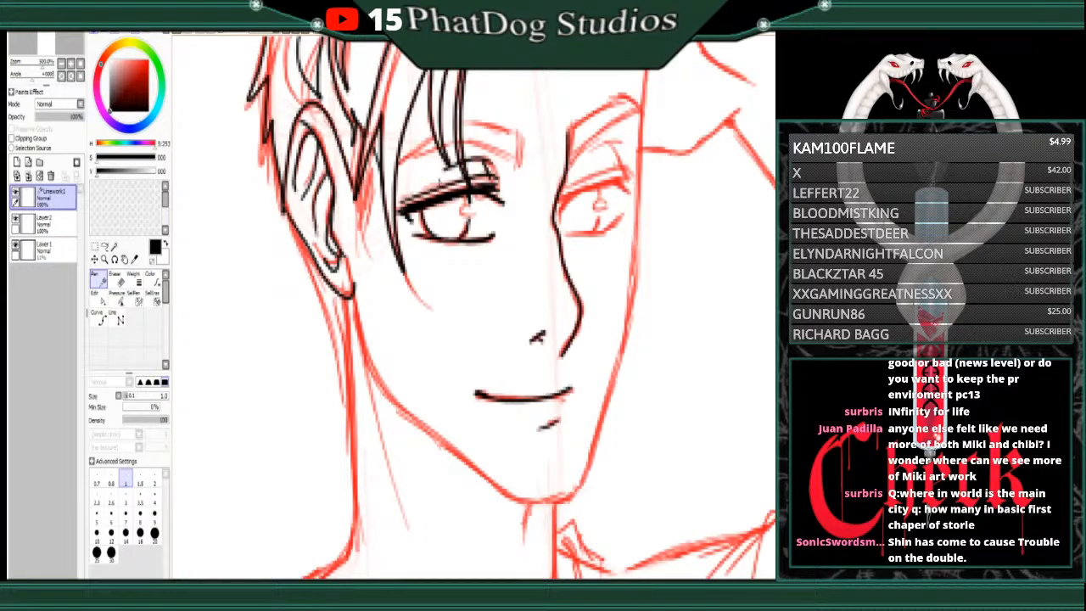
key(ctrl+z)
mouse_move(492, 165)
mouse_down()
mouse_move(476, 157)
mouse_move(459, 176)
mouse_move(483, 160)
mouse_move(424, 185)
mouse_up()
key(ctrl+z)
Step: Ink the far eye's lash line, lower lid and iris sides, plus the eyelid crease above it
mouse_move(555, 214)
mouse_down()
mouse_move(613, 180)
mouse_move(630, 192)
mouse_move(628, 179)
mouse_move(606, 231)
mouse_move(562, 239)
mouse_move(594, 231)
mouse_up()
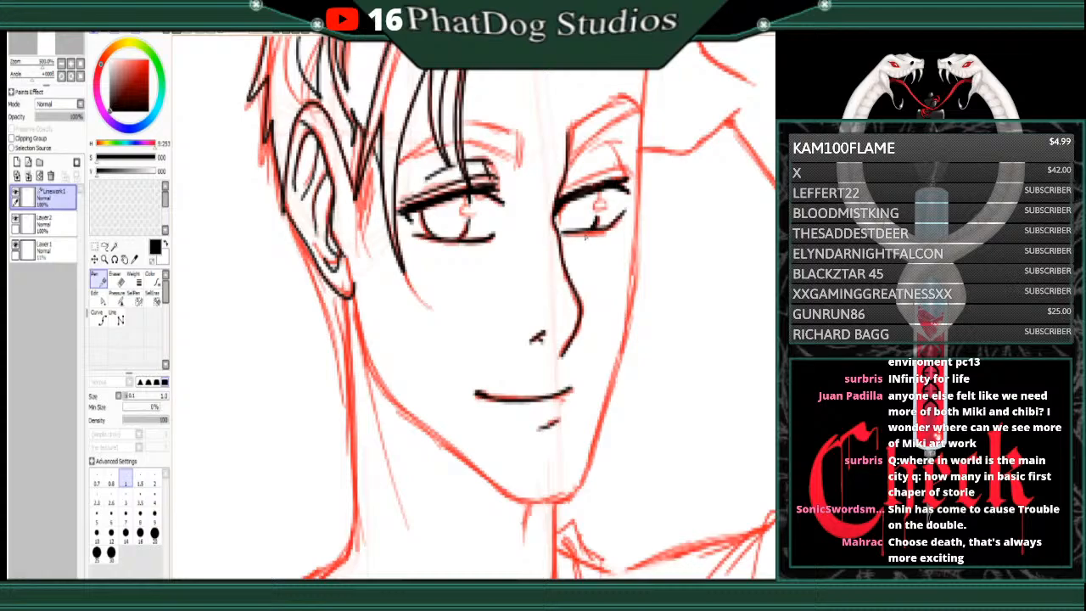
drag(599, 192, 597, 224)
key(ctrl+z)
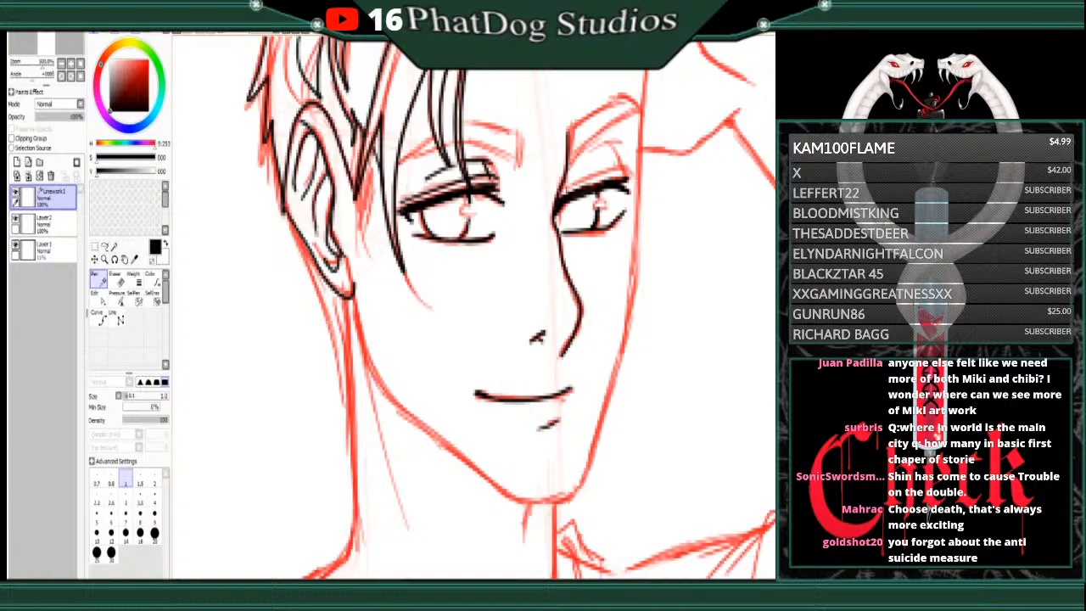
drag(559, 192, 619, 164)
drag(564, 194, 628, 167)
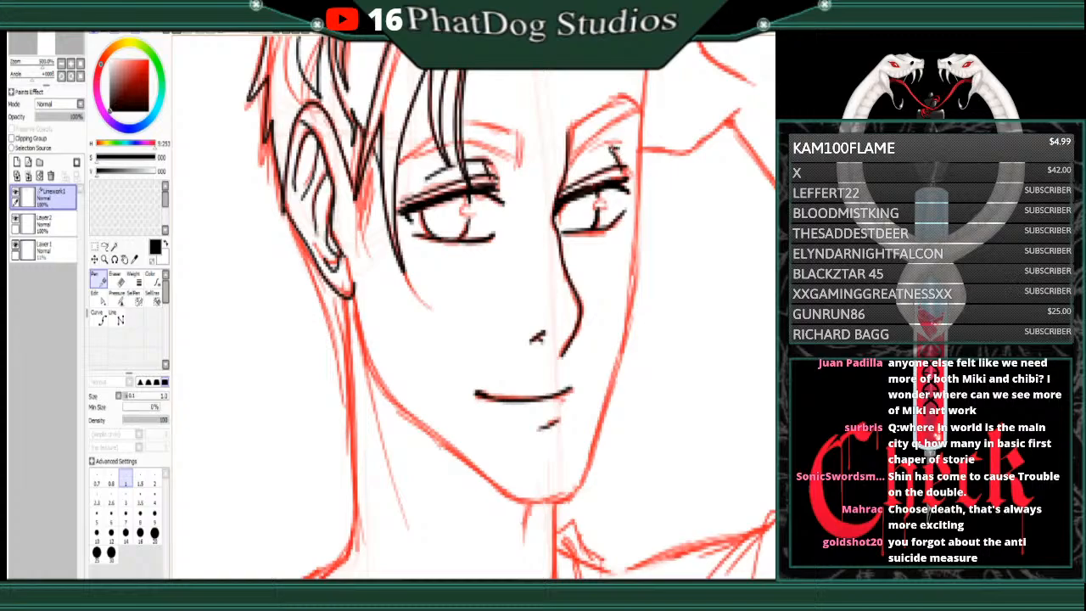
drag(618, 147, 575, 165)
Step: Ink the outlines of both eyebrows, passing the near one behind the fringe strands
mouse_move(575, 127)
mouse_down()
mouse_move(568, 167)
mouse_move(607, 105)
mouse_move(628, 92)
mouse_move(643, 108)
mouse_up()
drag(569, 168, 643, 106)
mouse_move(521, 134)
mouse_down()
mouse_move(520, 166)
mouse_move(485, 125)
mouse_move(463, 118)
mouse_move(440, 133)
mouse_up()
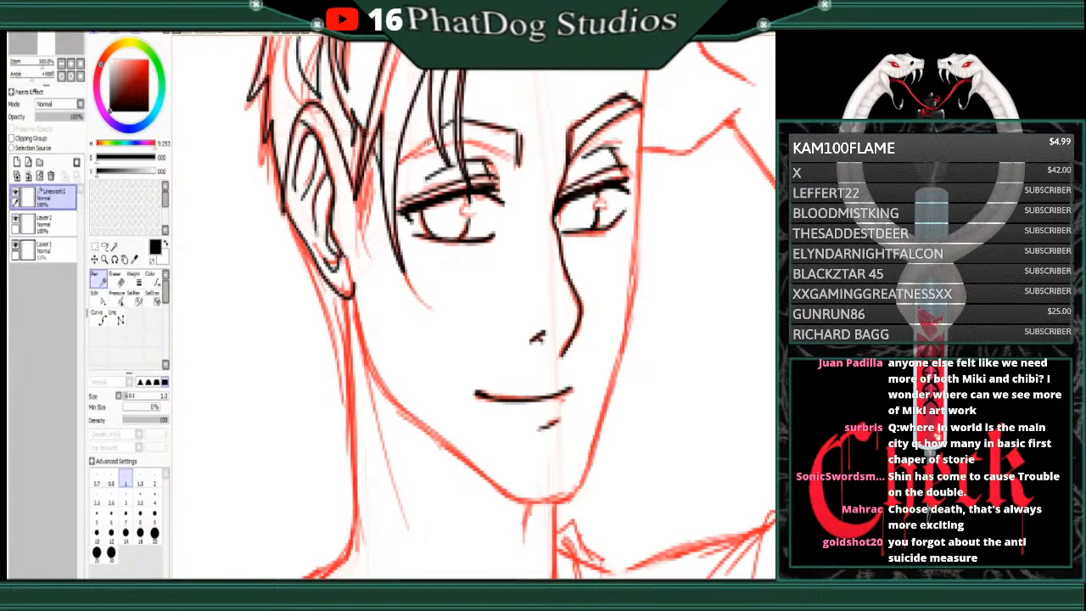
mouse_move(398, 164)
mouse_down()
mouse_move(434, 144)
mouse_move(402, 163)
mouse_up()
key(ctrl+z)
mouse_move(404, 161)
mouse_down()
mouse_move(448, 142)
mouse_move(517, 168)
mouse_up()
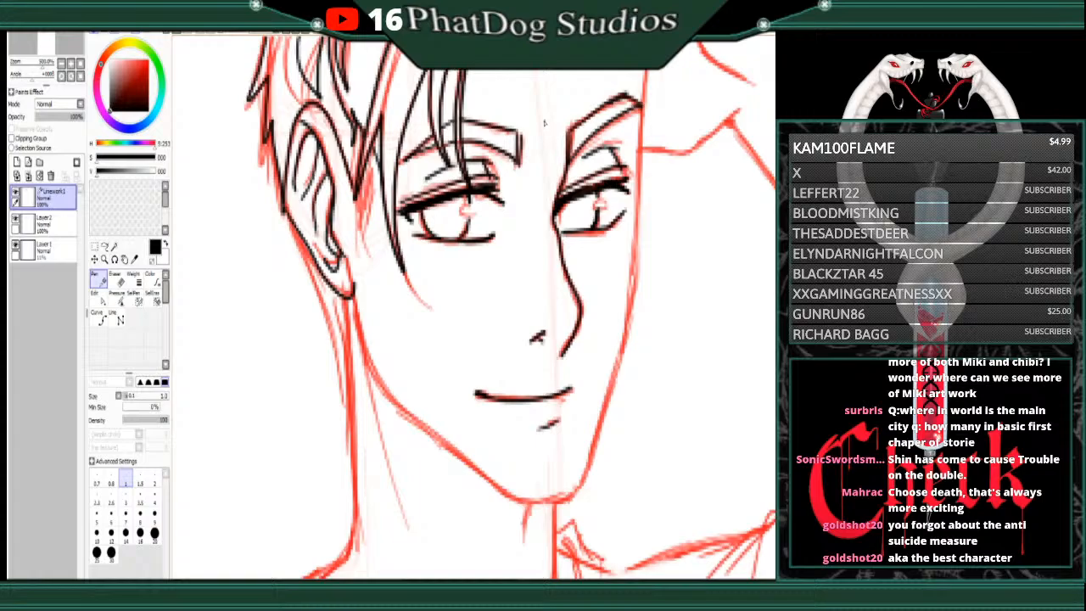
Step: With the Curve tool, ink the face contour from the far temple around the chin to the earlobe, and add small Pen marks under the eyes
click(62, 64)
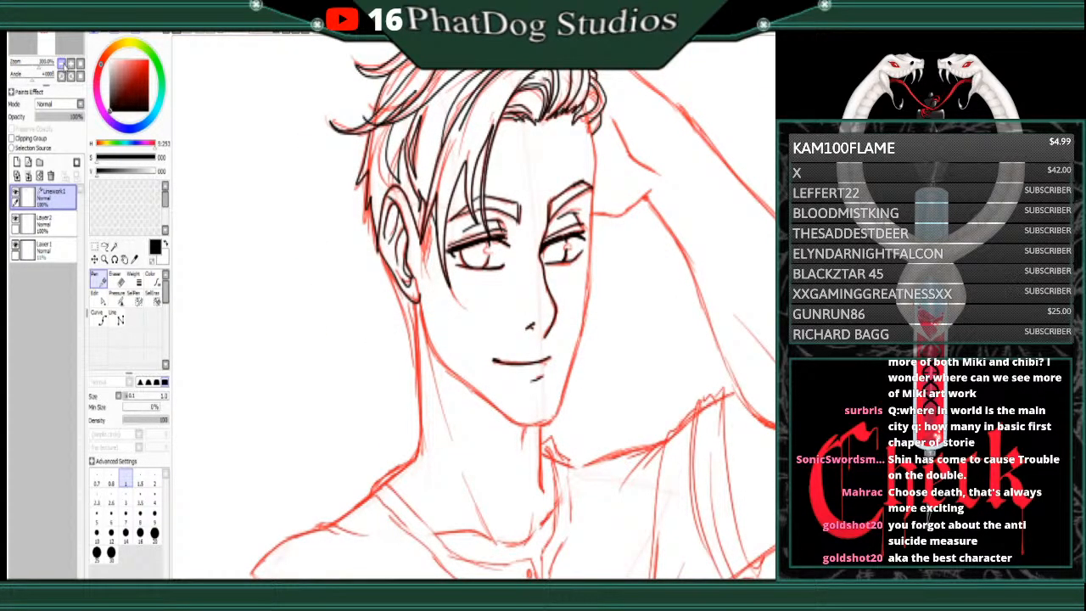
click(99, 316)
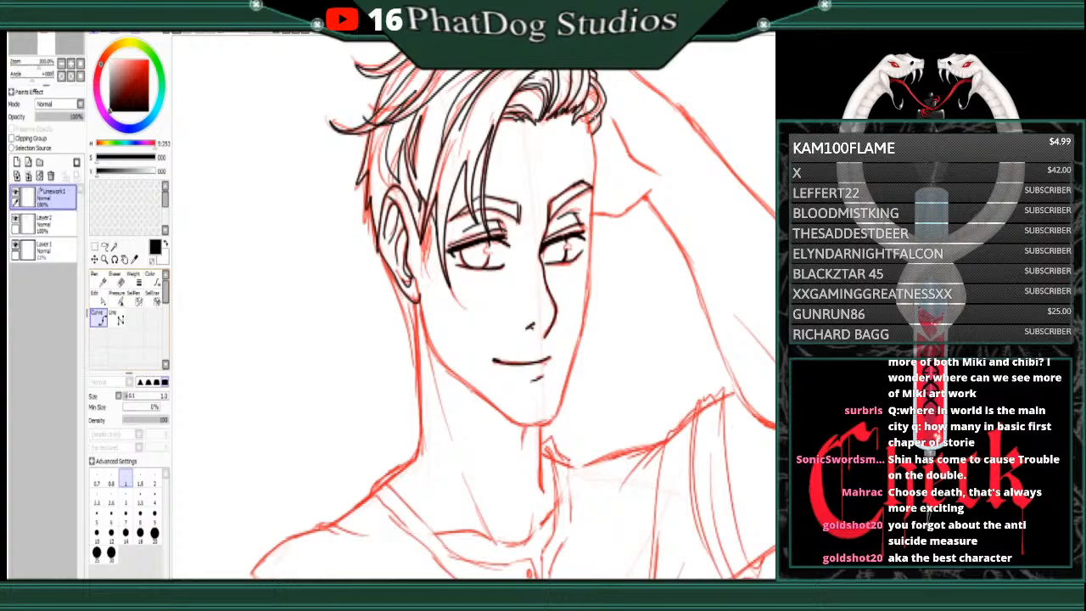
click(98, 280)
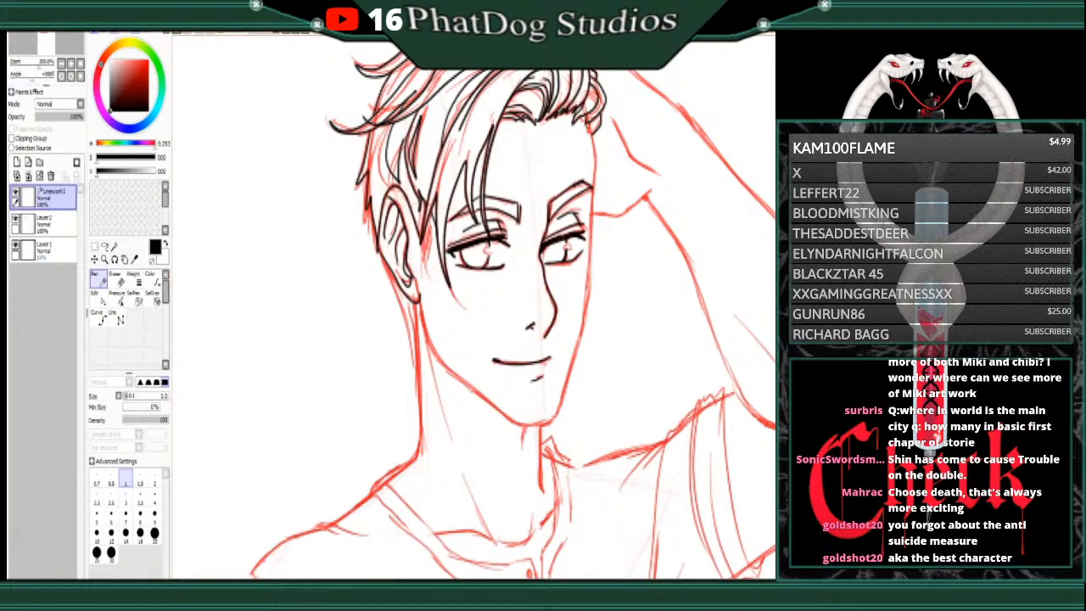
click(99, 317)
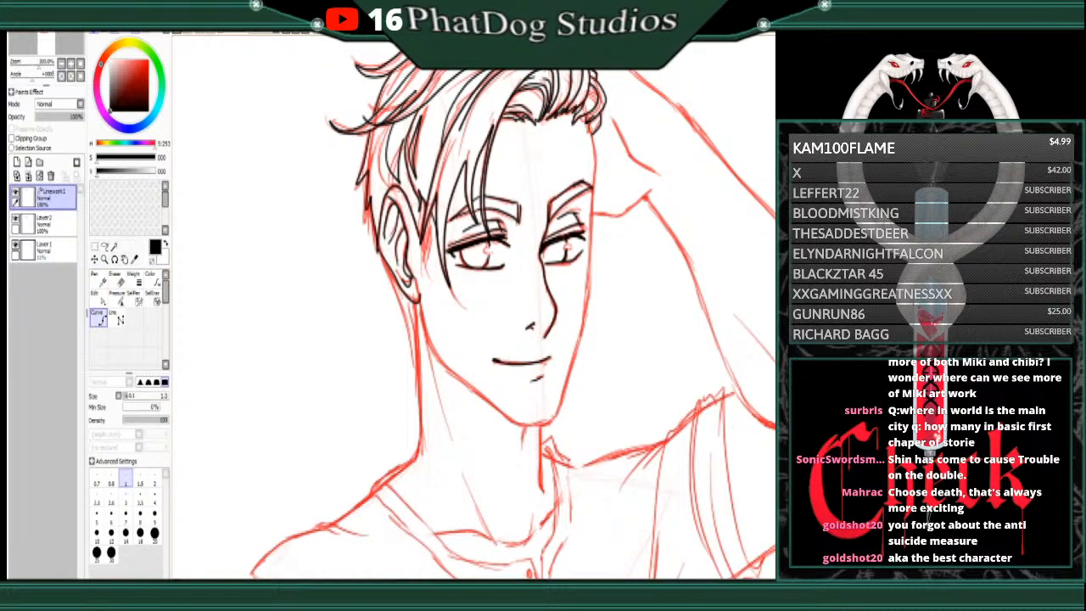
mouse_move(589, 125)
mouse_down()
mouse_move(598, 187)
mouse_move(580, 327)
mouse_move(557, 351)
mouse_move(556, 424)
mouse_move(544, 430)
mouse_move(473, 393)
mouse_up()
key(ctrl+z)
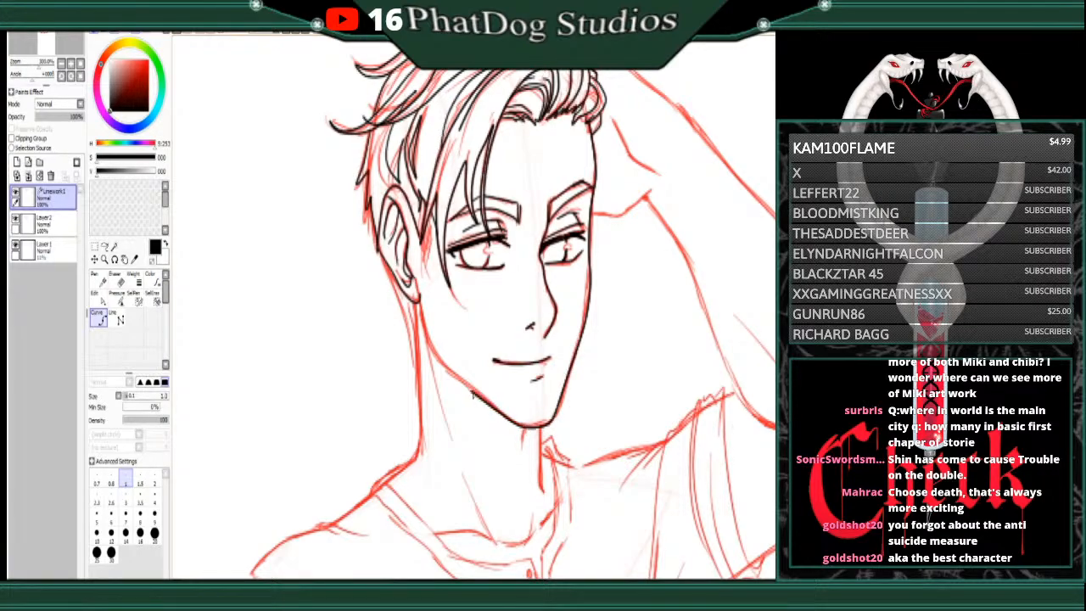
click(481, 398)
click(461, 382)
click(438, 362)
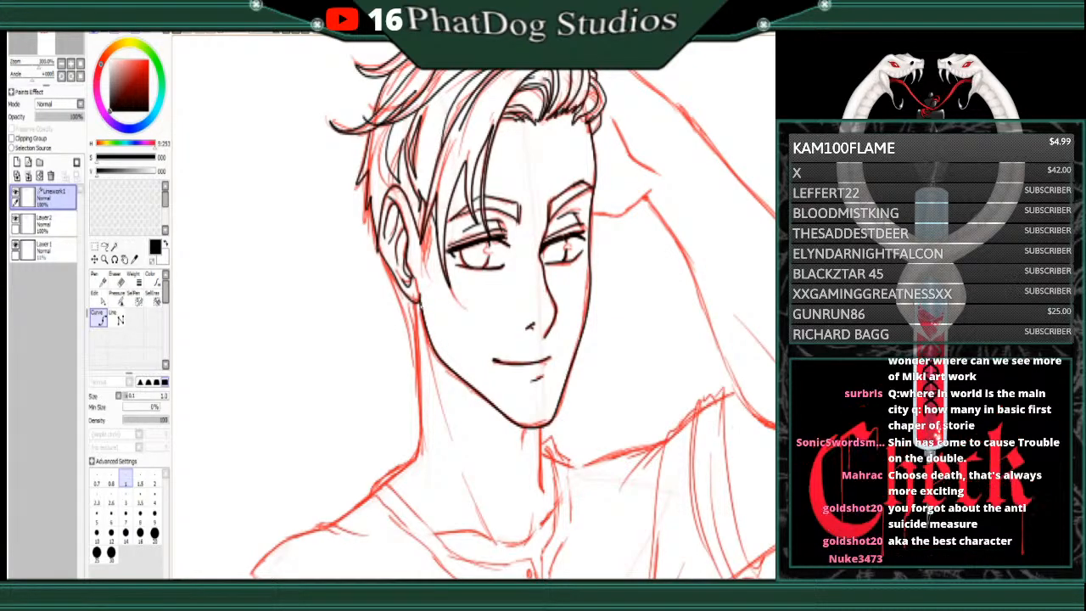
click(99, 279)
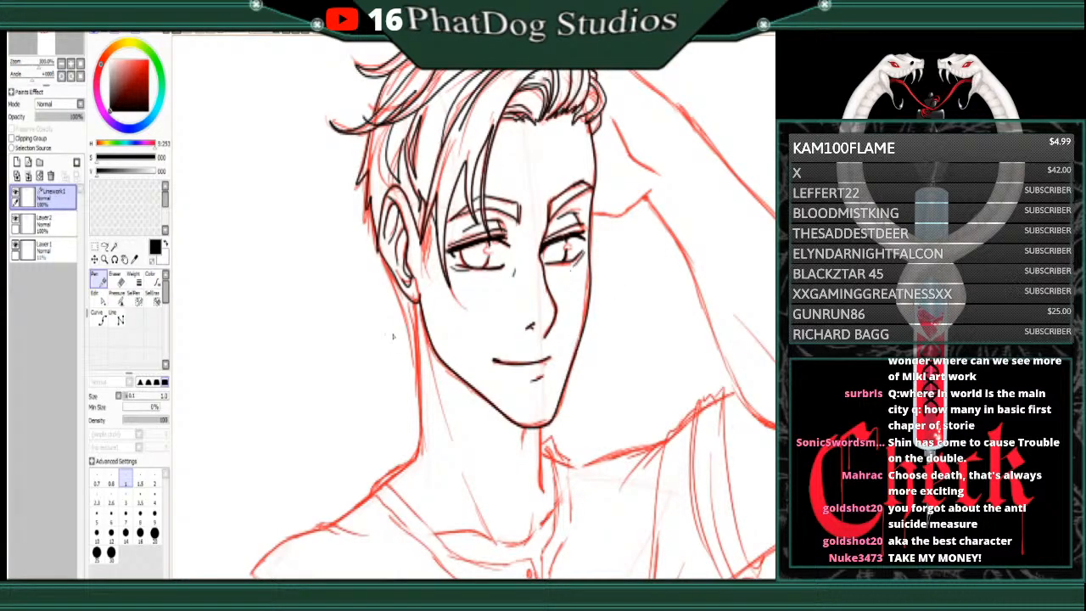
Step: Ink both neck lines with the Curve tool, one from the earlobe down to the shoulder and one straight down from the chin
click(99, 318)
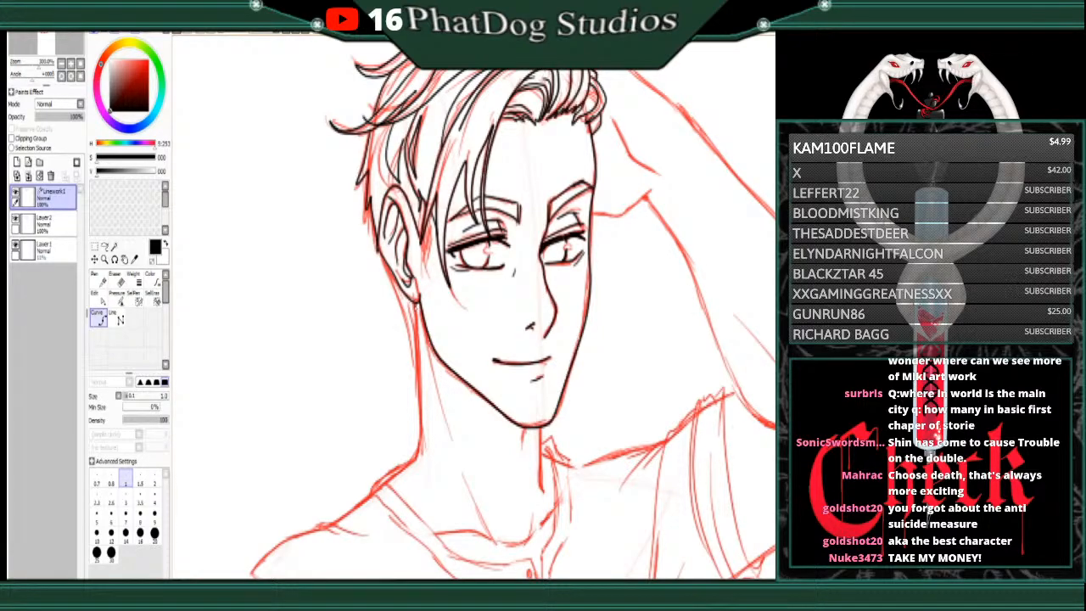
click(417, 304)
click(418, 358)
click(420, 426)
click(419, 455)
click(406, 471)
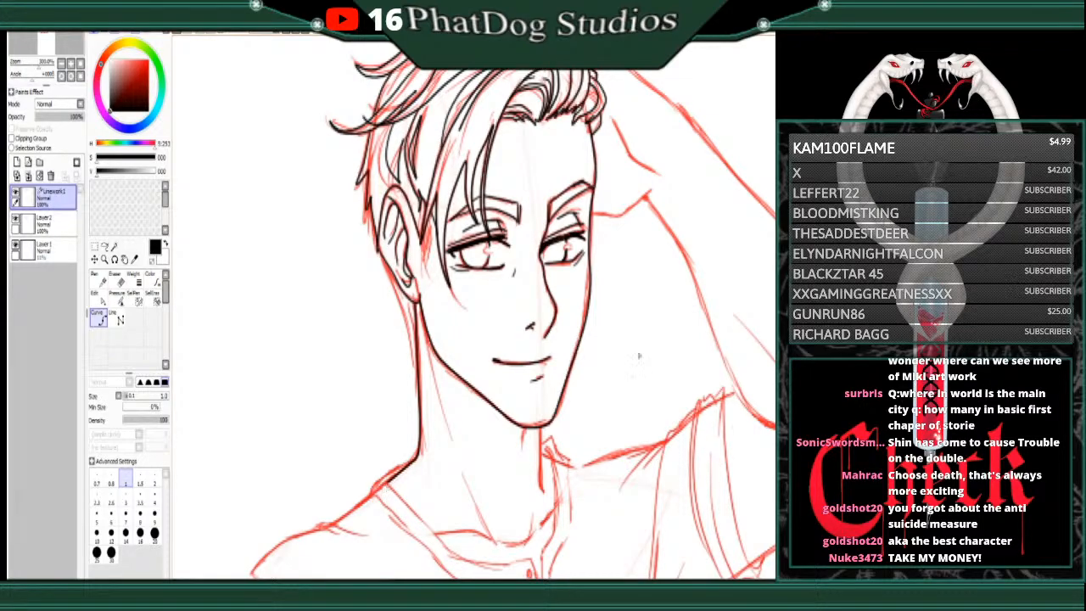
click(540, 429)
click(541, 489)
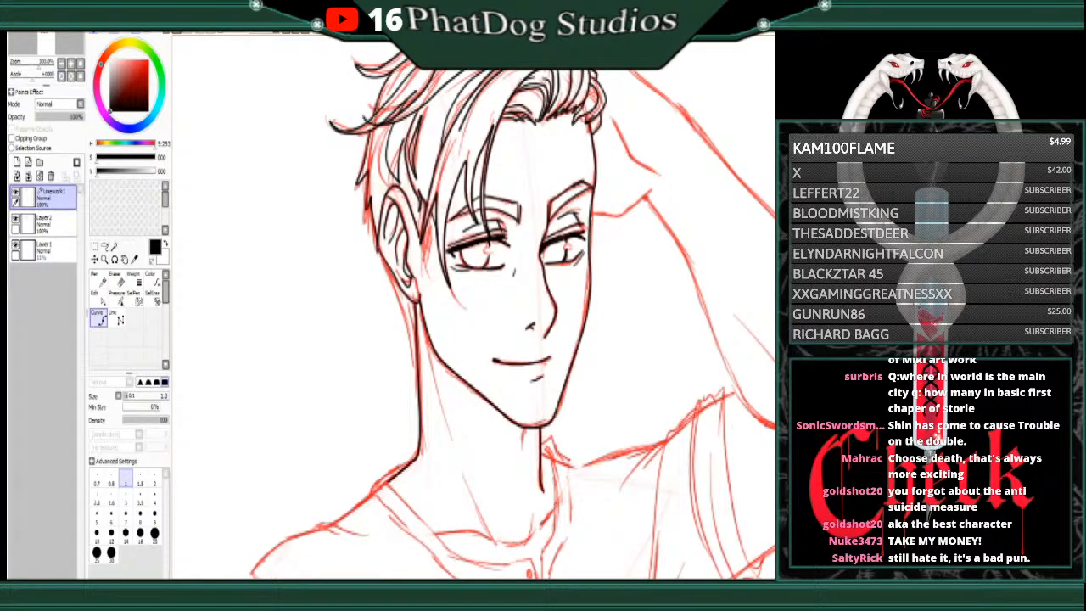
Step: Ink the lower edge of the raised hand out from the face and the angled palm line above it
mouse_move(597, 218)
mouse_down()
mouse_move(626, 215)
mouse_move(653, 192)
mouse_up()
scroll(476, 305, up, 3)
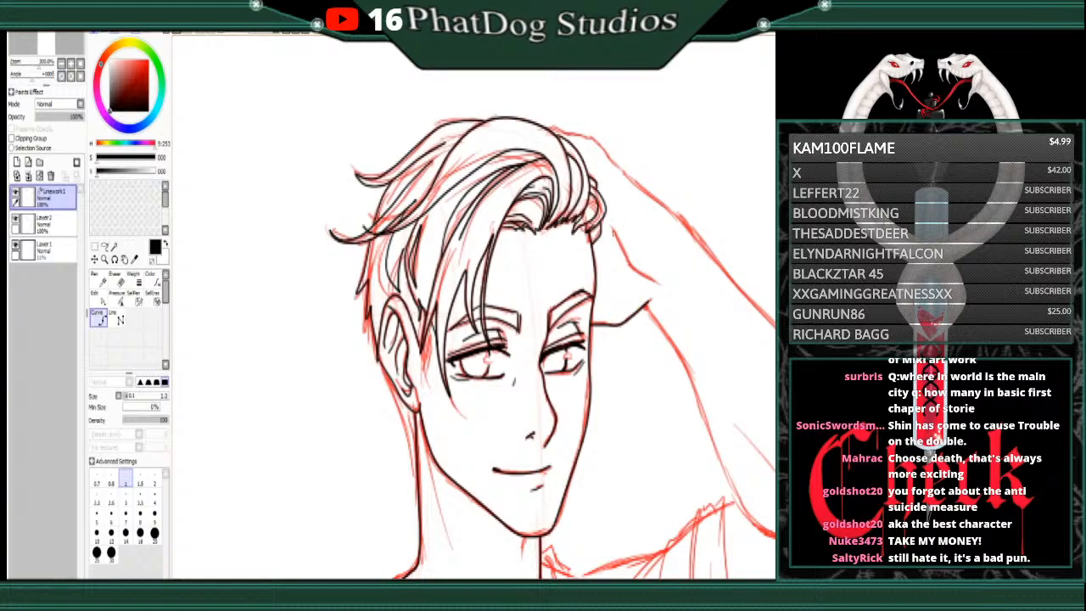
mouse_move(612, 227)
mouse_down()
mouse_move(634, 273)
mouse_move(654, 283)
mouse_up()
click(658, 281)
Step: Ink the upper contour of the raised hand and forearm from the top of the hair down to the elbow
key(Right)
key(Right)
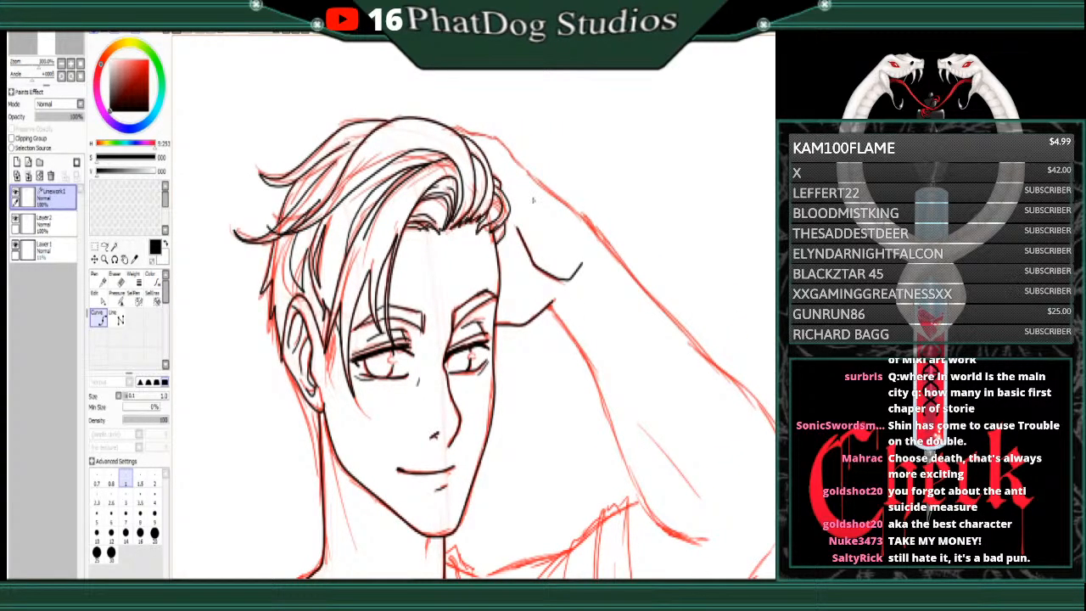
click(455, 130)
click(463, 130)
click(481, 135)
click(499, 138)
click(511, 153)
click(519, 166)
click(539, 185)
click(584, 218)
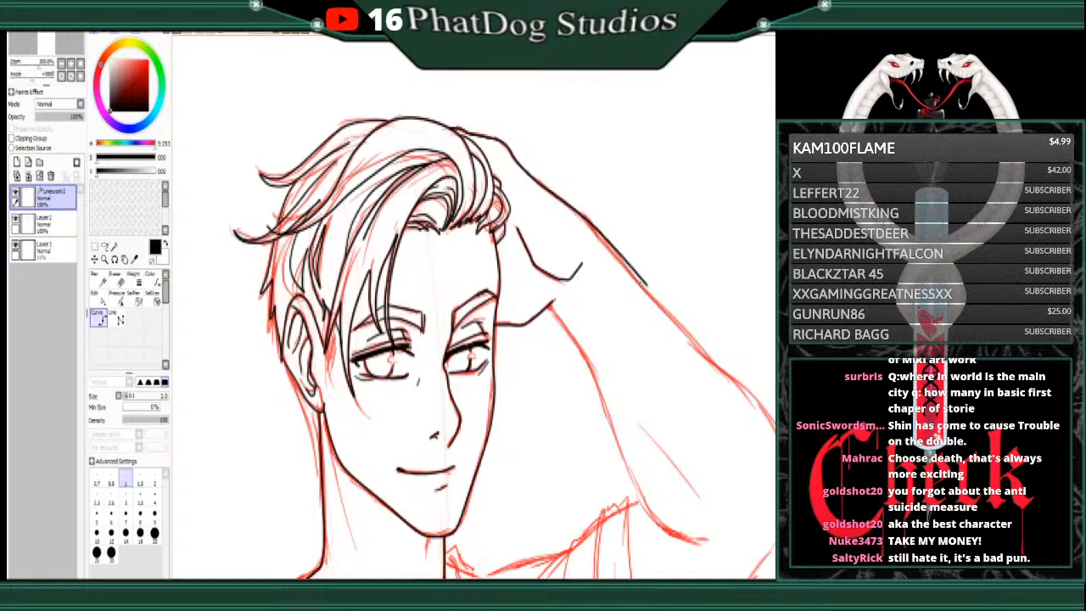
click(603, 237)
click(643, 287)
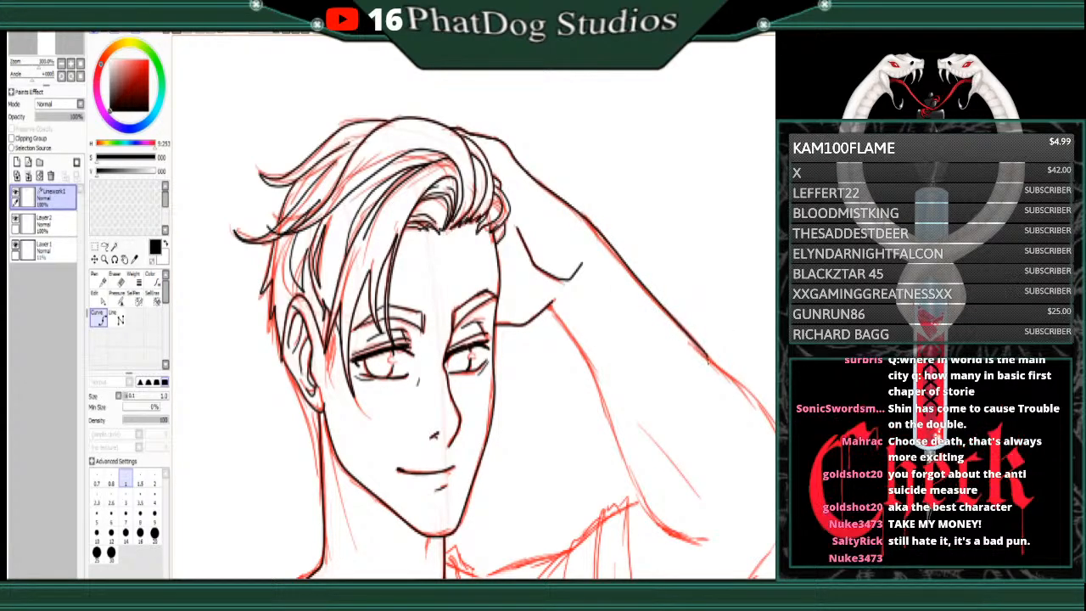
click(705, 353)
click(745, 386)
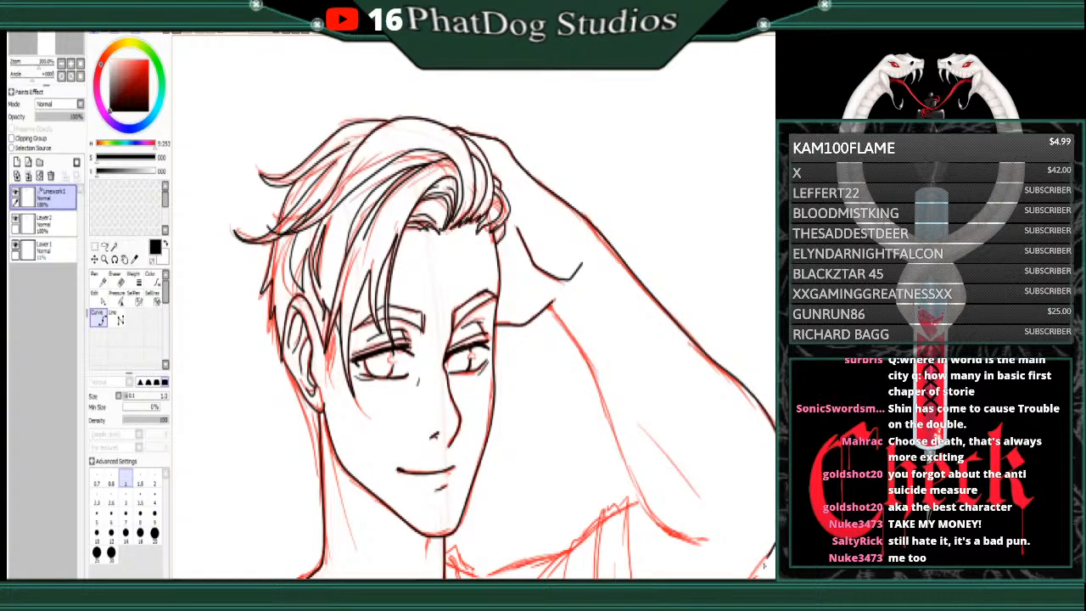
Step: Ink the underside of the raised upper arm from elbow to sleeve, and the inner forearm contour down to the elbow crease
scroll(710, 434, down, 5)
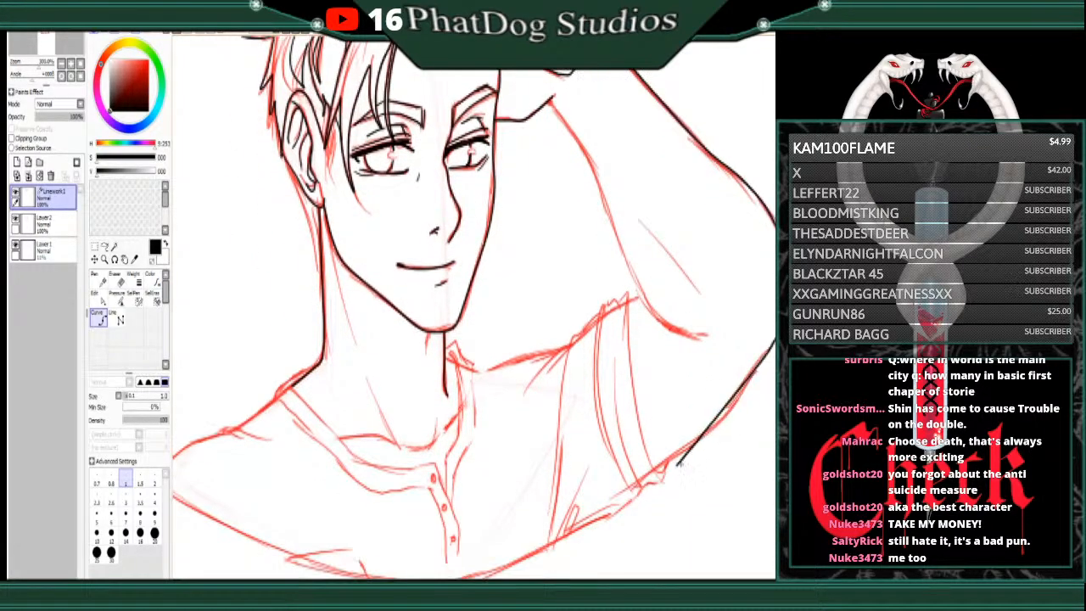
drag(766, 360, 659, 472)
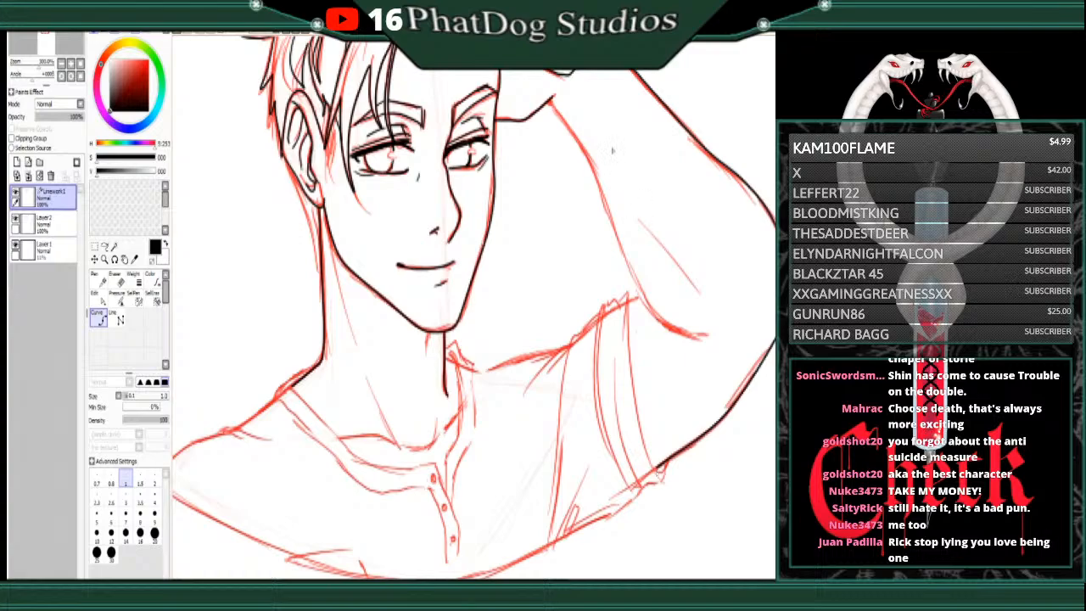
mouse_move(550, 103)
mouse_down()
mouse_move(602, 176)
mouse_move(638, 292)
mouse_move(717, 348)
mouse_up()
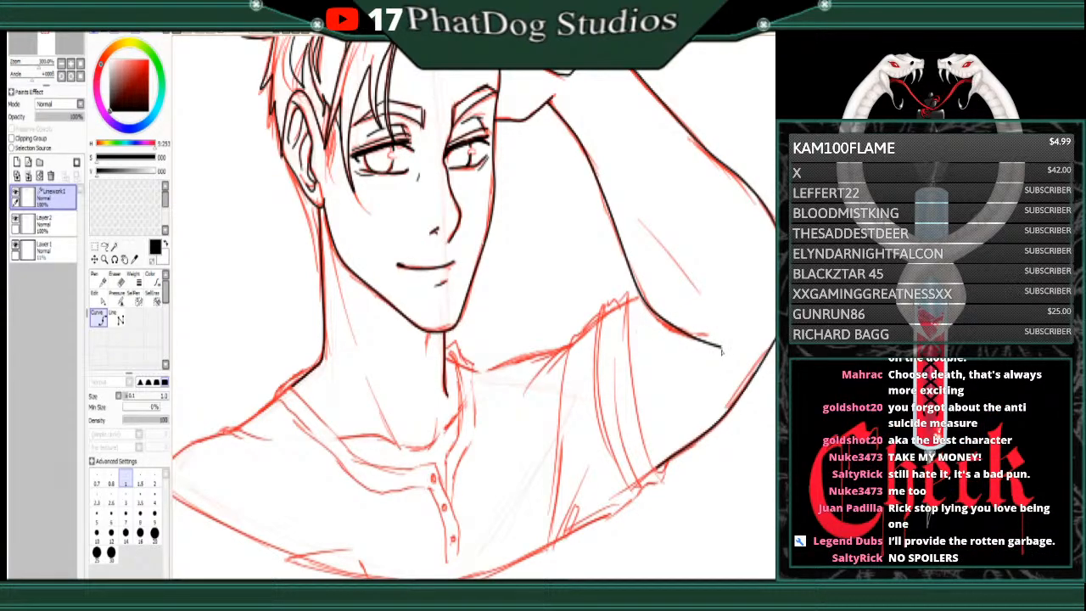
Step: With the Pen tool, ink a short diagonal muscle line inside the raised forearm, redoing it until it follows the sketch
key(n)
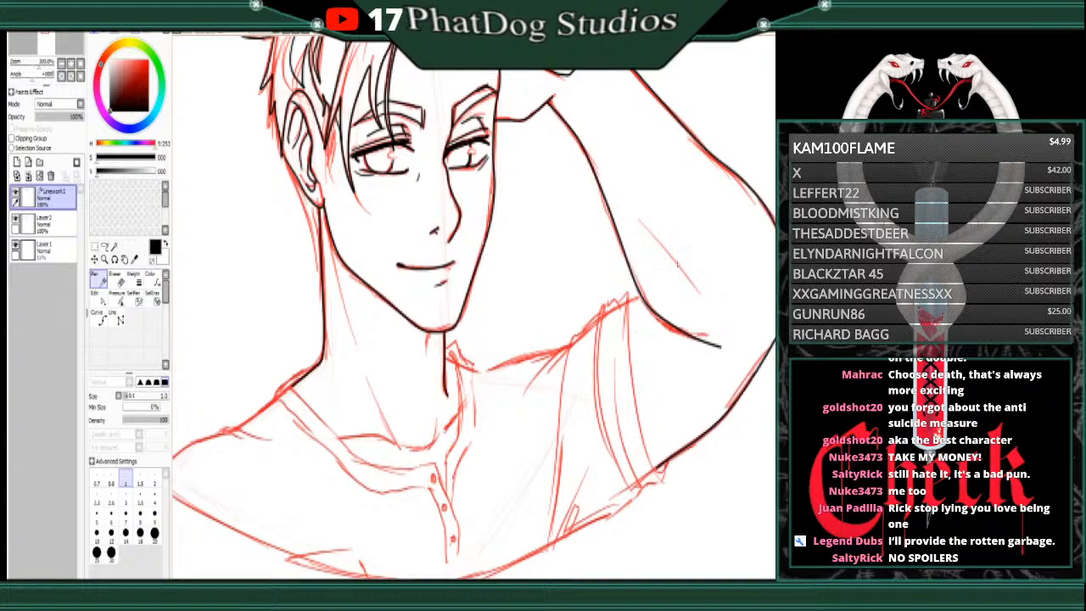
drag(639, 220, 694, 284)
key(ctrl+z)
drag(634, 216, 696, 293)
key(ctrl+z)
drag(637, 216, 692, 283)
Step: With the Curve tool, ink the inner collar edge on the raised-arm side, from the neck down to the button placket
click(99, 318)
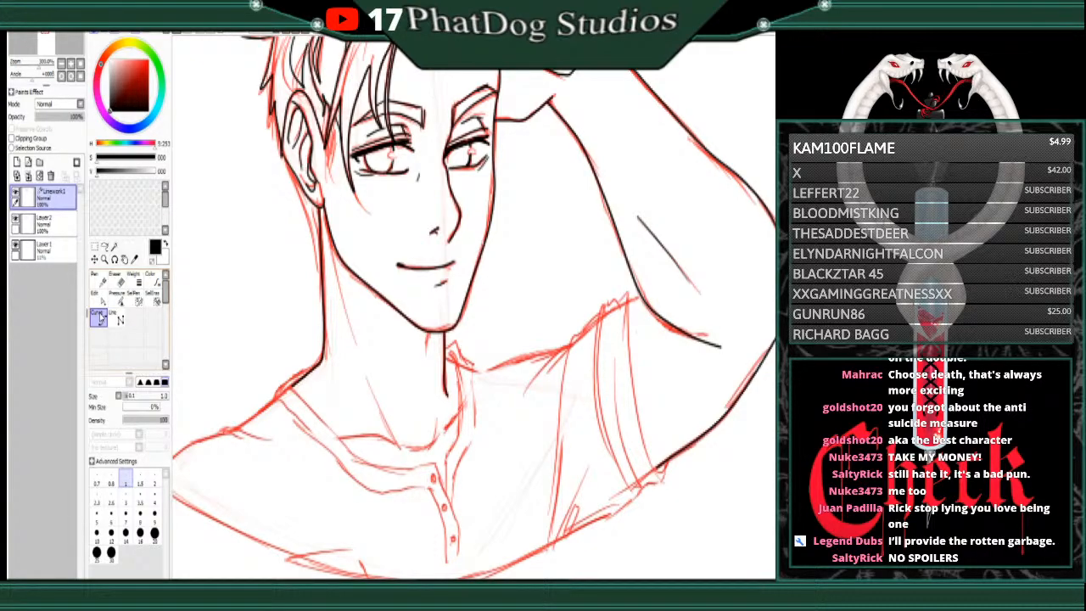
click(99, 317)
click(450, 355)
click(457, 370)
click(460, 407)
click(459, 434)
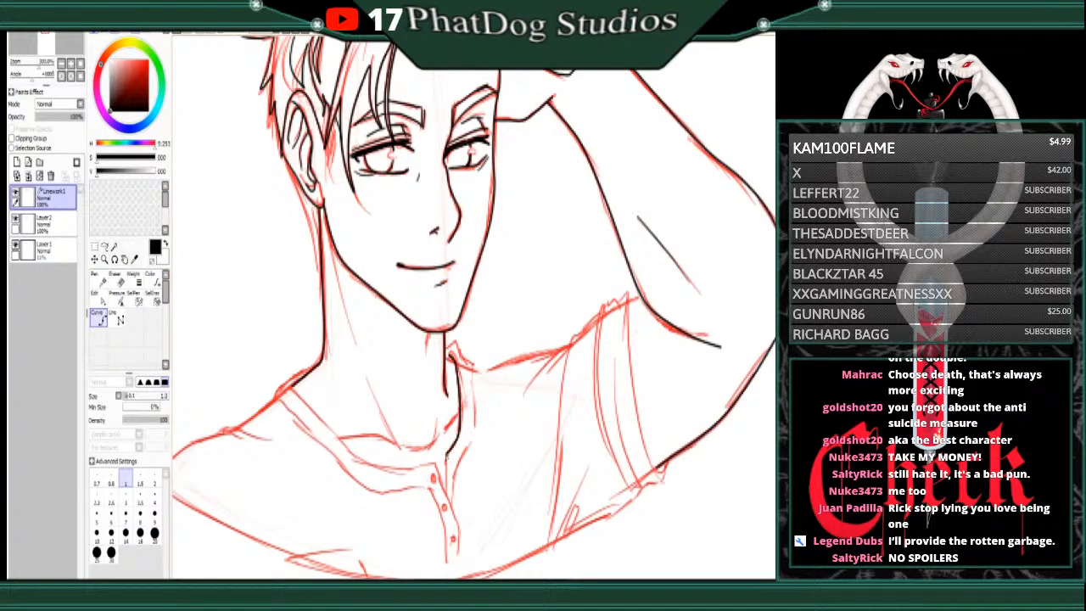
click(447, 455)
click(446, 488)
Step: Ink the inner neckline edge from the near shoulder, curving below the neck to the top of the placket
click(290, 387)
click(315, 412)
click(355, 459)
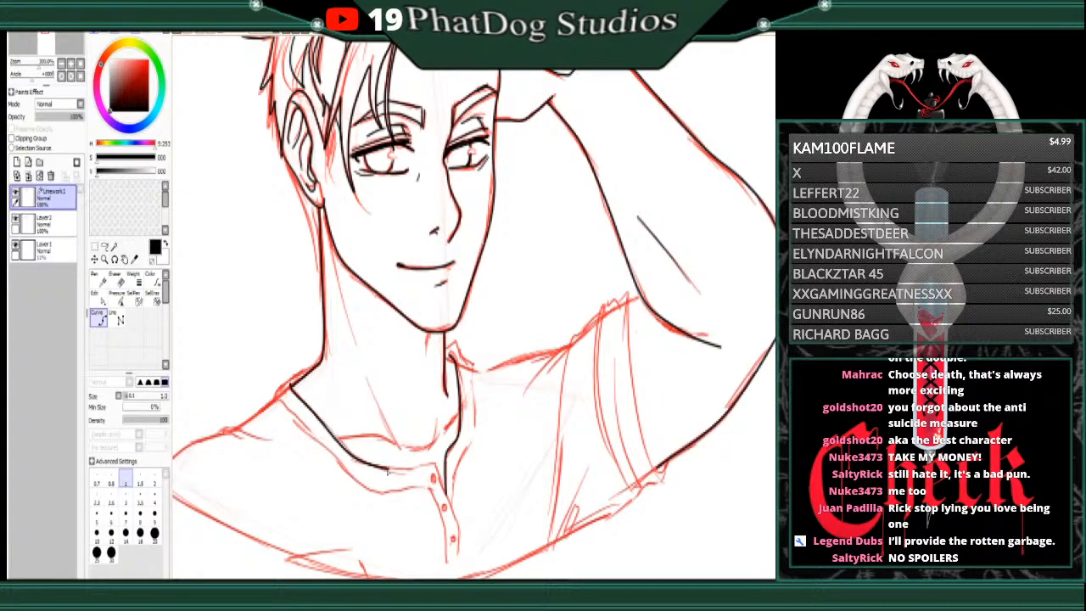
click(392, 469)
click(430, 465)
Step: Ink the button placket outline down and around its end, and the outer edge of the collar band back to the near shoulder
click(435, 463)
click(449, 503)
click(459, 523)
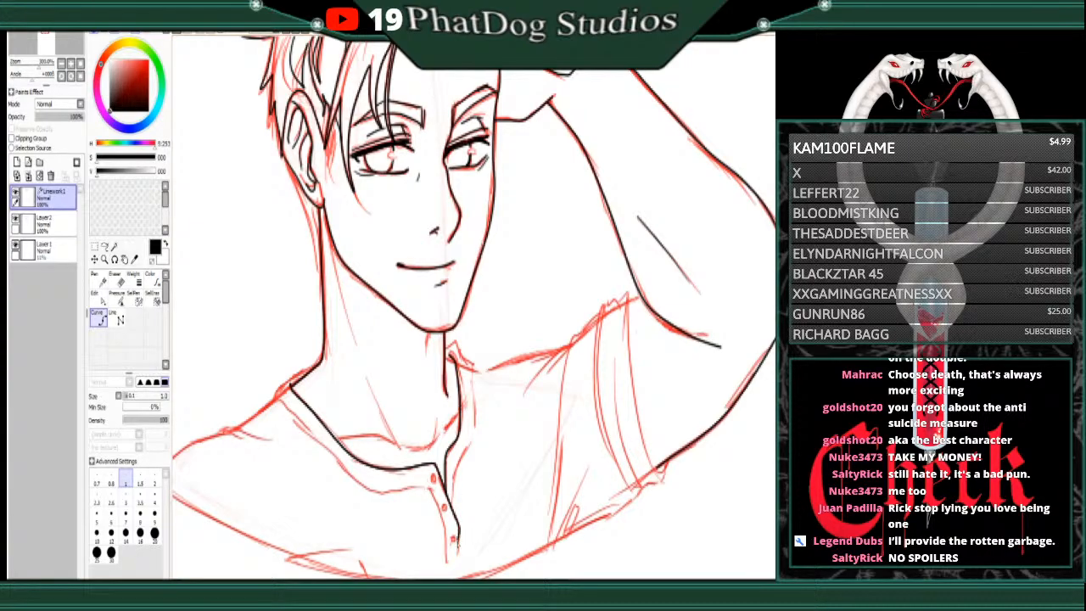
click(459, 568)
click(449, 568)
click(446, 527)
click(429, 485)
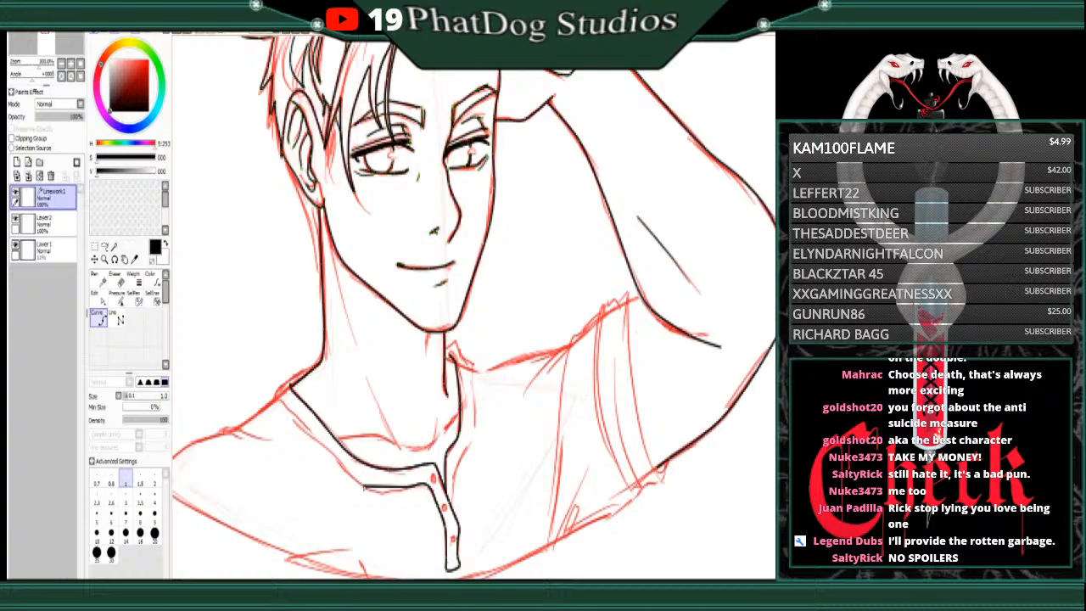
click(384, 490)
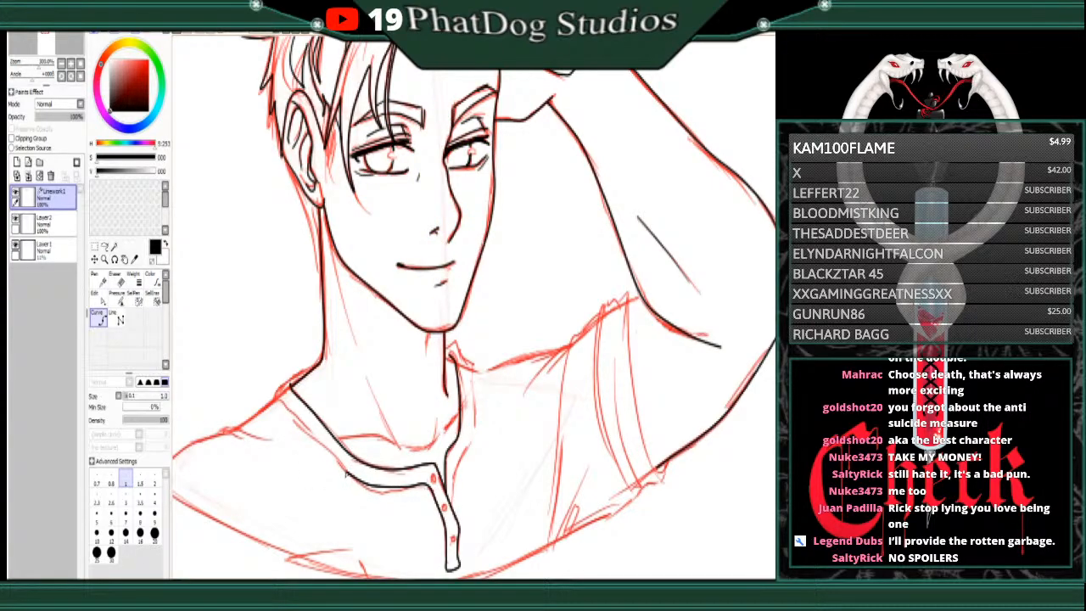
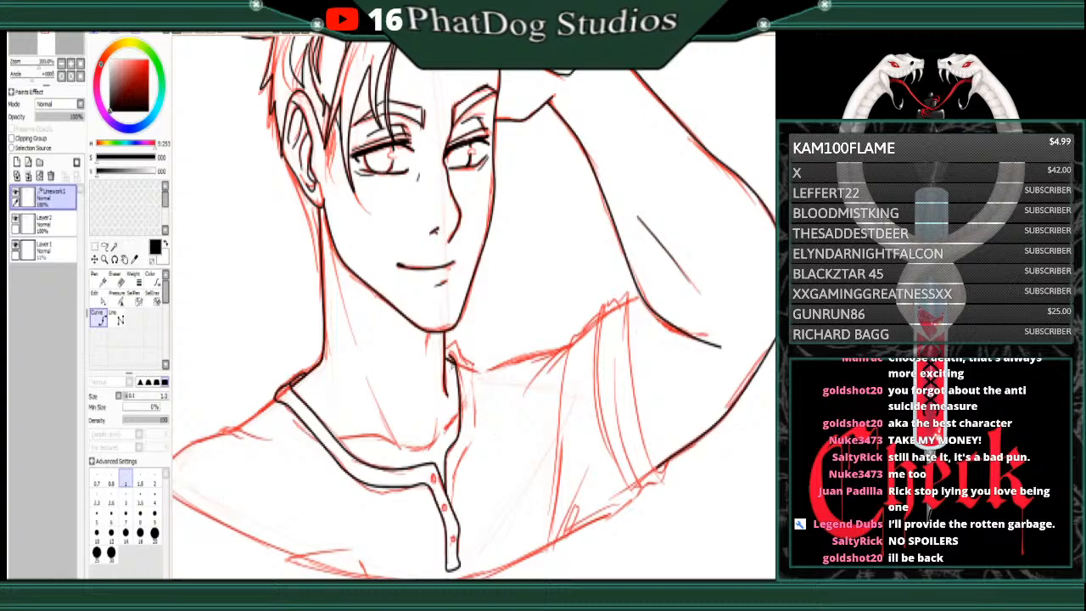
Step: Ink the outer edge of the collar band on the raised-arm side, from its top fold down toward the placket
click(447, 350)
click(454, 352)
click(473, 370)
key(ctrl+z)
click(472, 370)
click(475, 410)
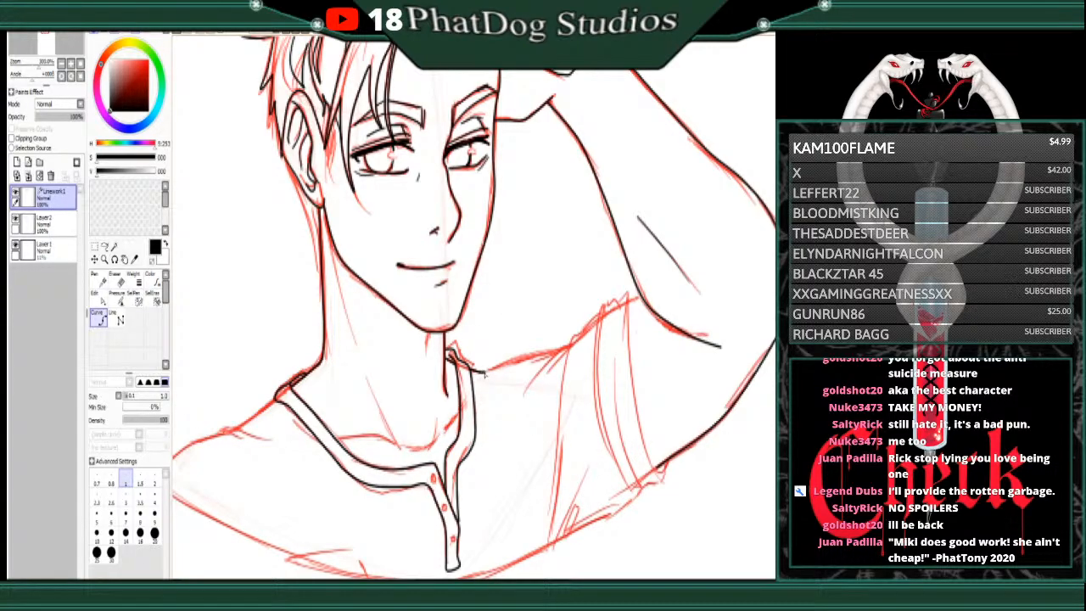
Step: Ink a short fold beside the collar and the shirt's shoulder line running toward the raised sleeve
drag(486, 370, 508, 421)
drag(478, 370, 500, 385)
double_click(502, 394)
click(490, 370)
click(511, 360)
click(543, 353)
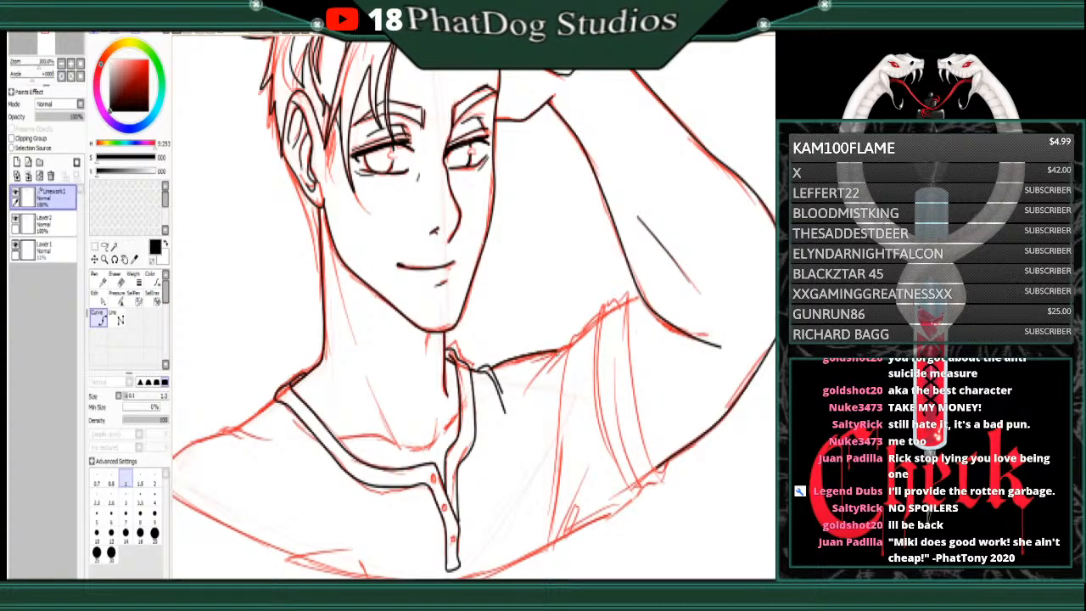
double_click(558, 352)
Step: Ink a diagonal crease below the shoulder line and the long armhole seam running down the raised-arm side of the shirt
click(572, 346)
click(556, 359)
double_click(531, 388)
click(98, 293)
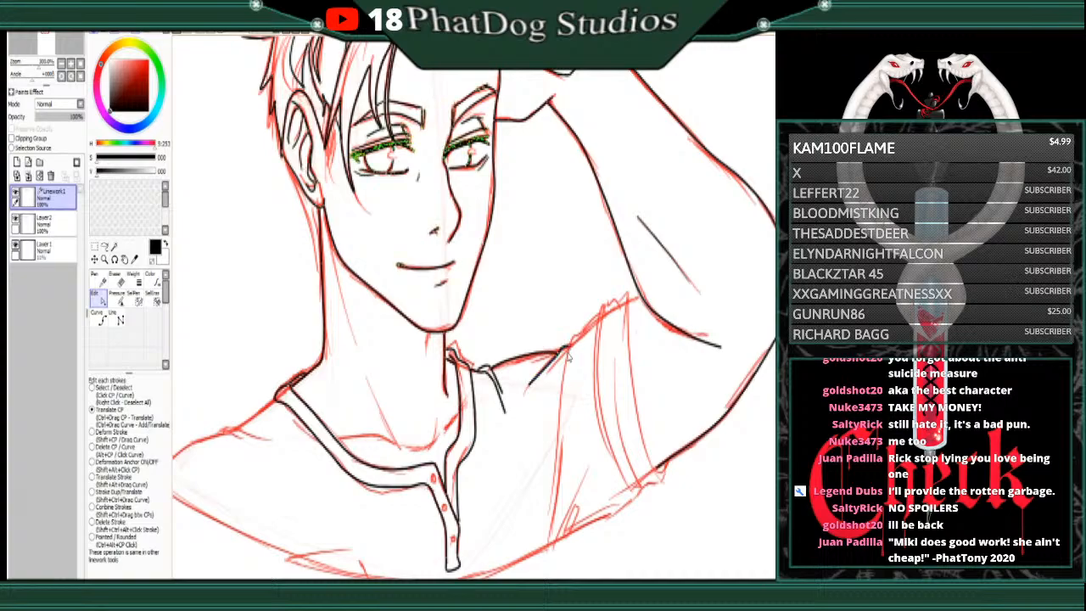
click(100, 319)
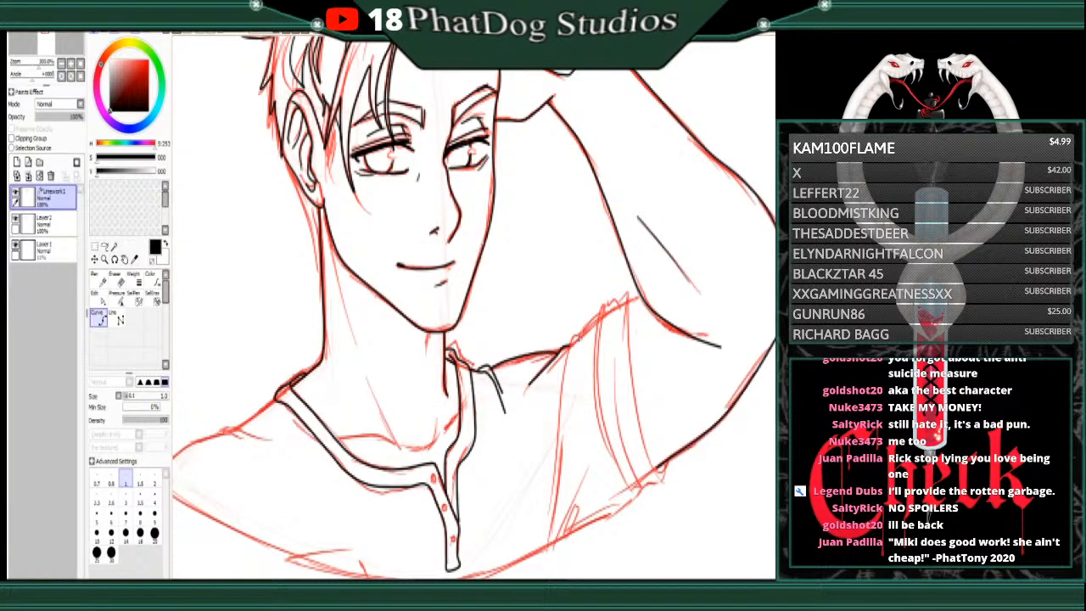
click(578, 336)
click(568, 346)
click(556, 437)
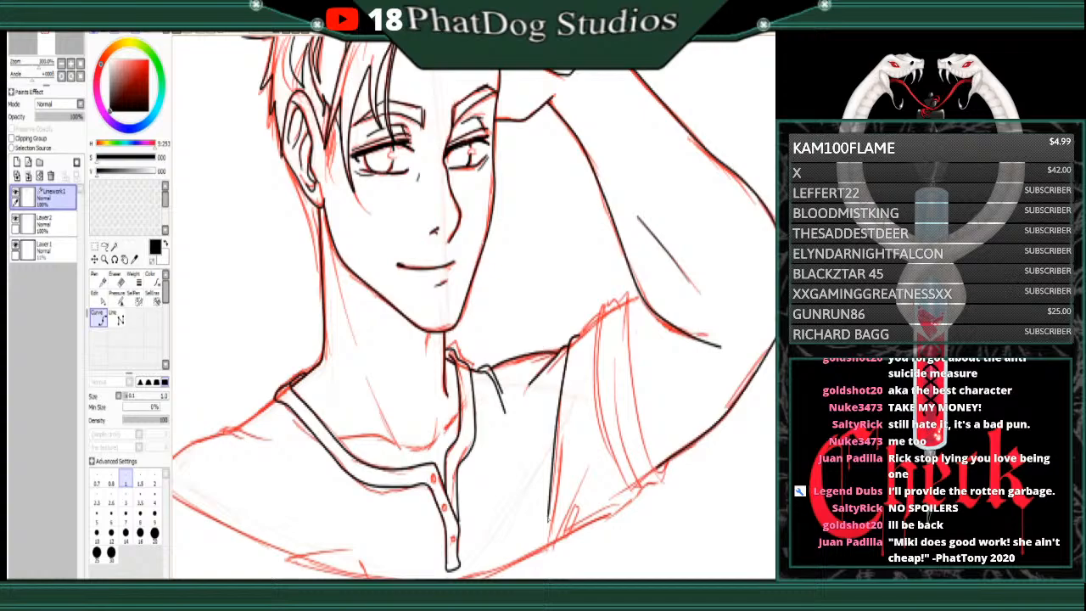
Step: Ink the hem band of the raised arm's sleeve, its gathered upper edge and the long fold lines beside it
click(633, 302)
click(629, 380)
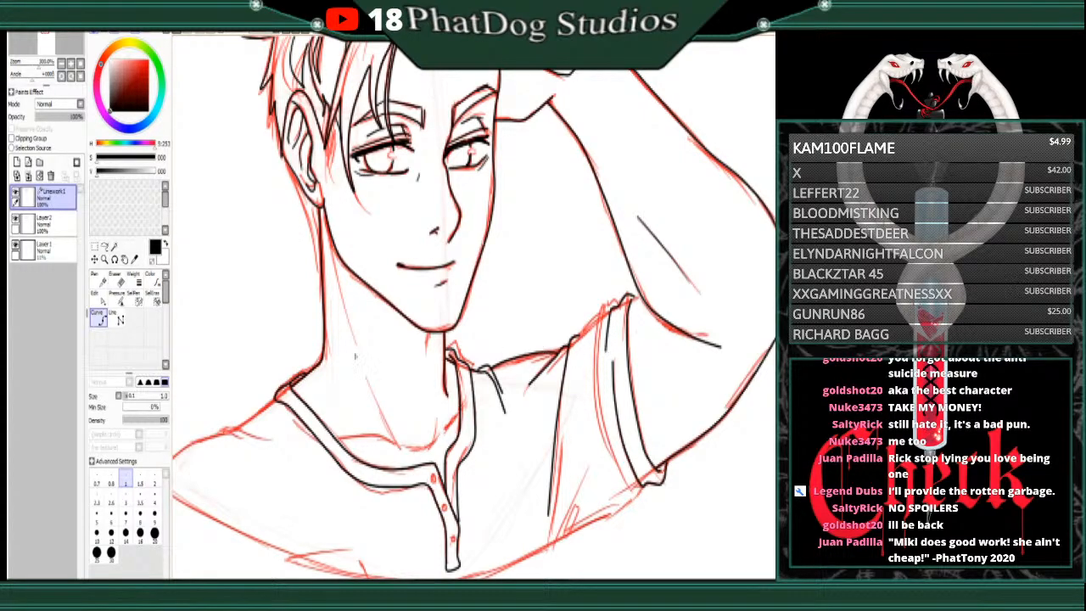
click(113, 297)
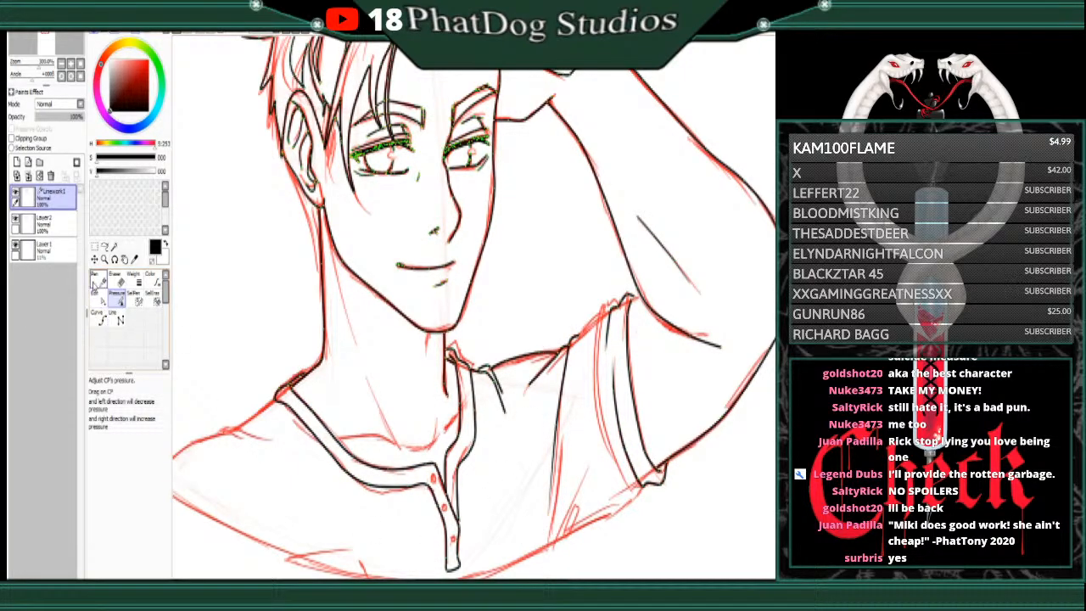
click(98, 318)
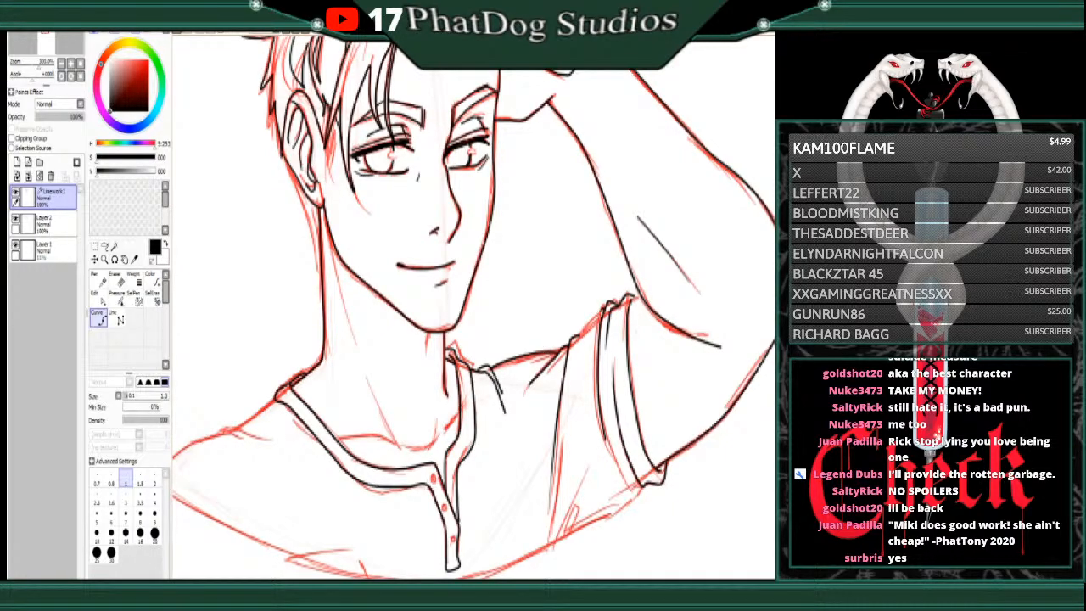
click(602, 308)
click(596, 334)
click(594, 390)
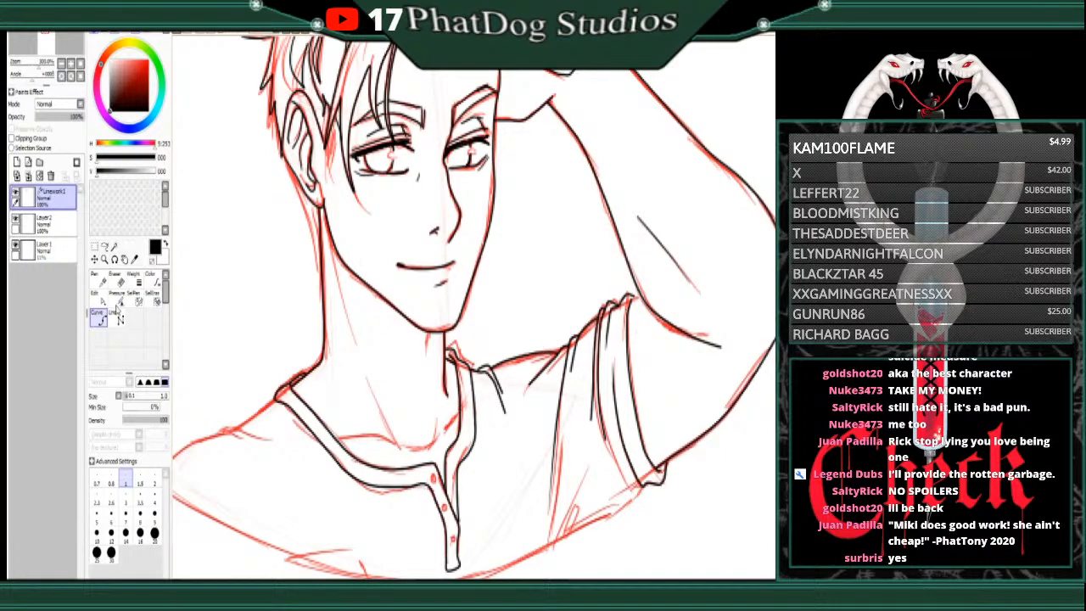
Step: With the Pen tool, ink the neck tendon lines, the collarbone strokes at the throat and a short mark under the chin
key(n)
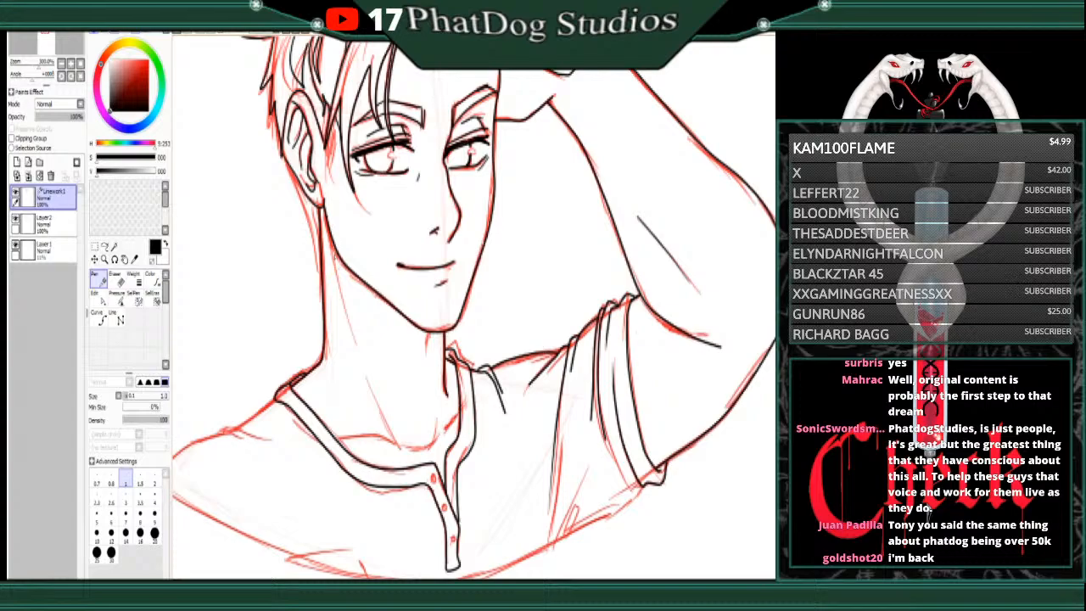
drag(328, 219, 359, 344)
drag(402, 450, 373, 387)
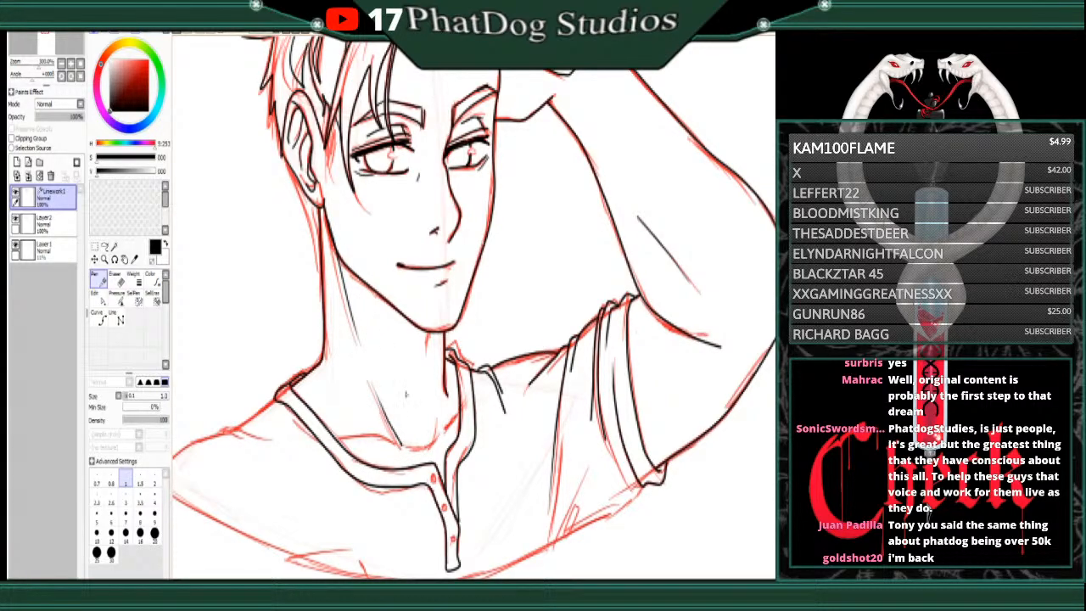
mouse_move(405, 452)
mouse_down()
mouse_move(433, 446)
mouse_move(460, 401)
mouse_up()
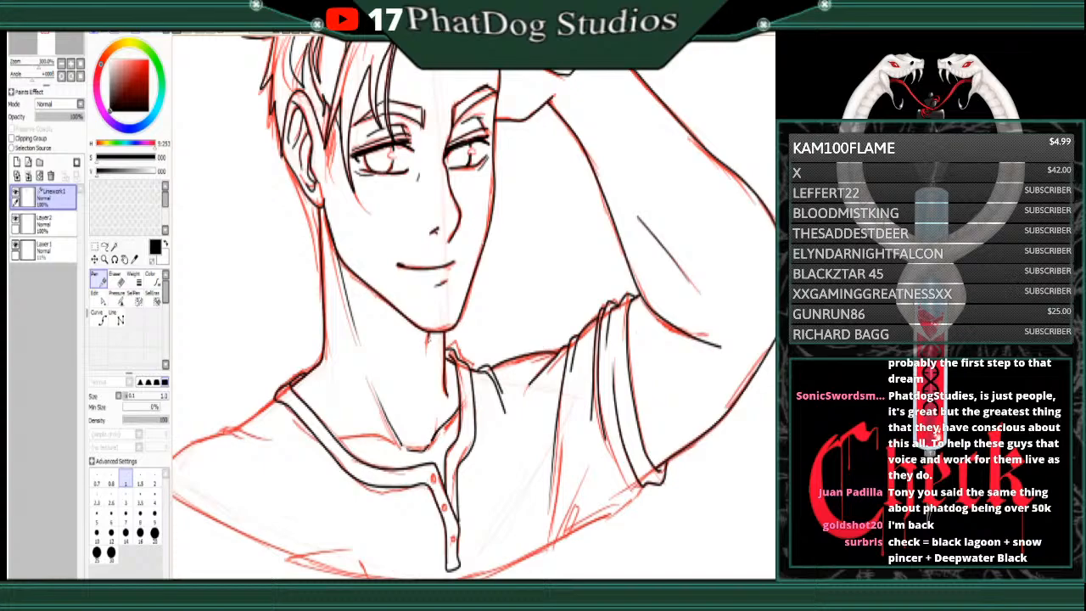
drag(430, 334, 426, 355)
mouse_move(380, 441)
mouse_down()
mouse_move(328, 443)
mouse_move(346, 441)
mouse_up()
key(ctrl+z)
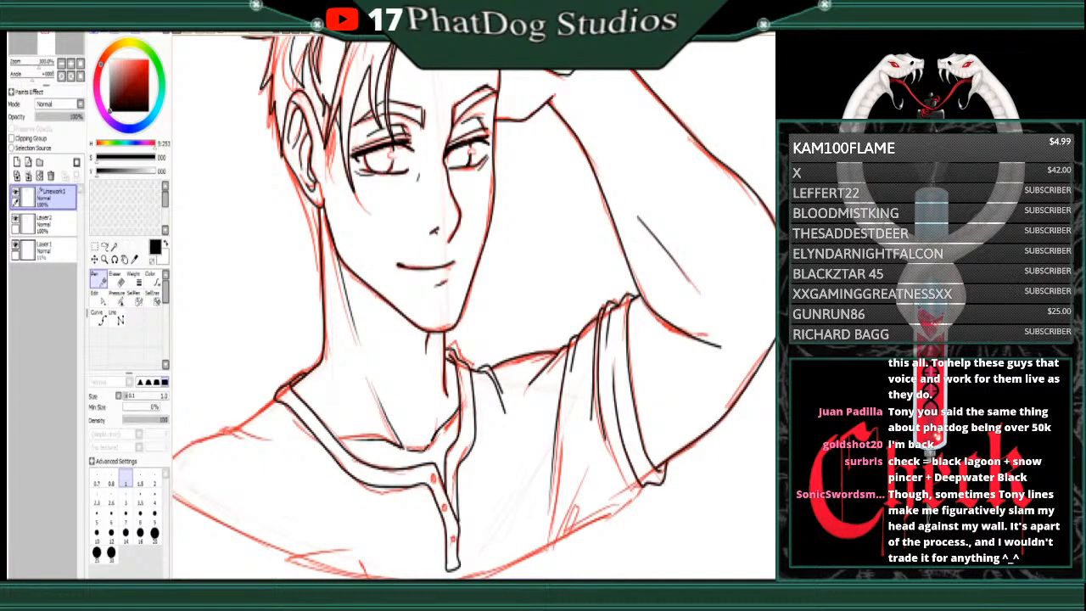
Step: Ink the small underarm creases at the base of the armhole seam and the sleeve's lower edge by the hem
drag(454, 322, 493, 322)
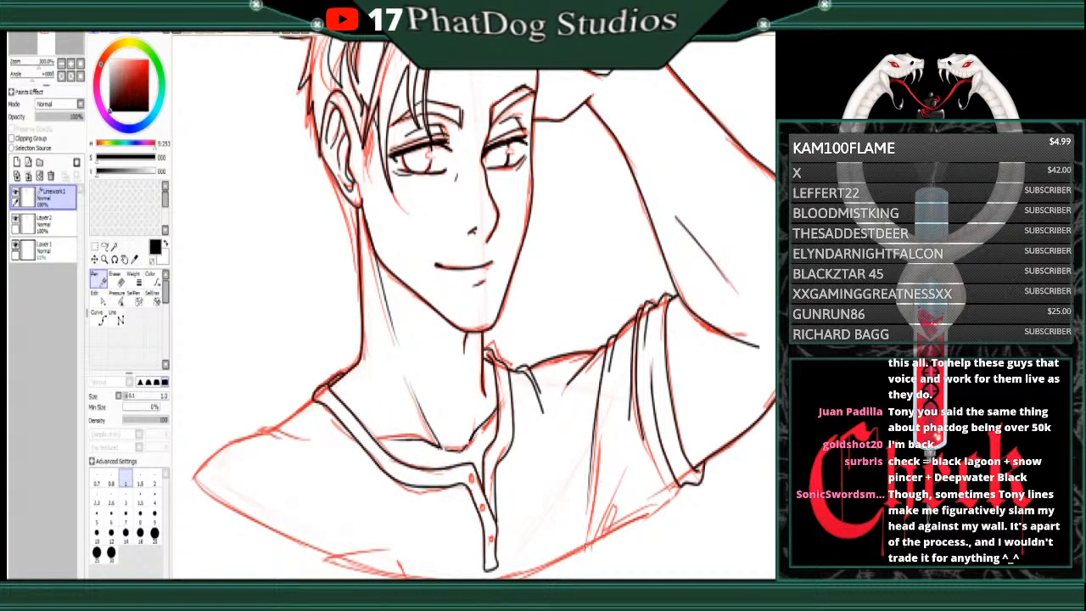
drag(587, 549, 597, 468)
drag(602, 540, 618, 504)
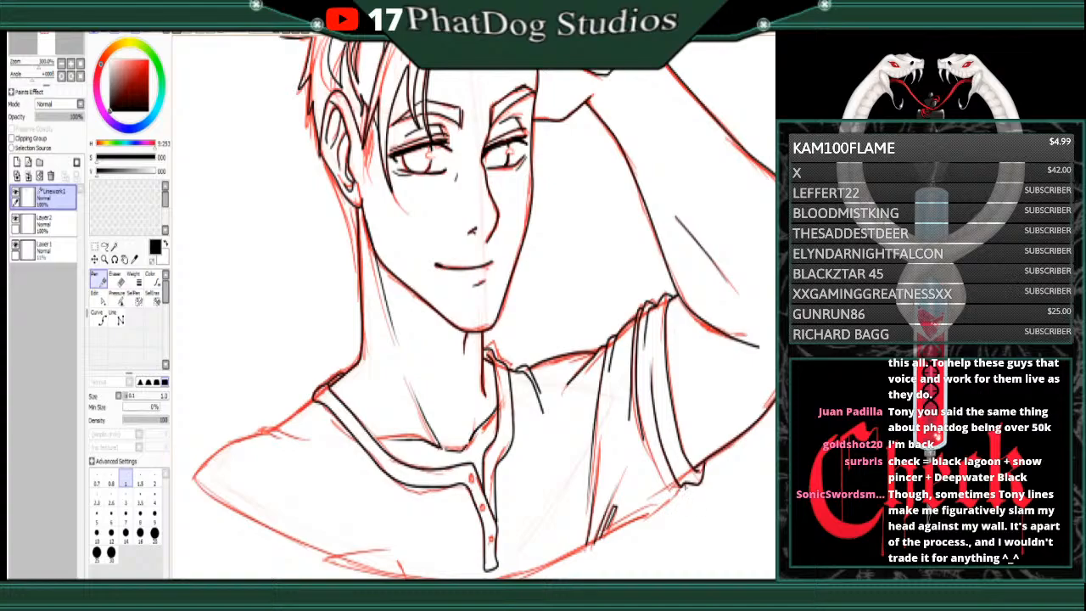
mouse_move(678, 486)
mouse_down()
mouse_move(636, 522)
mouse_move(672, 499)
mouse_up()
Step: Ink the near shoulder from the collar outward, with overlapping strokes at the fold and a curve down to the shoulder's outer tip
mouse_move(262, 435)
mouse_down()
mouse_move(289, 431)
mouse_move(277, 428)
mouse_move(284, 423)
mouse_up()
drag(290, 423, 313, 404)
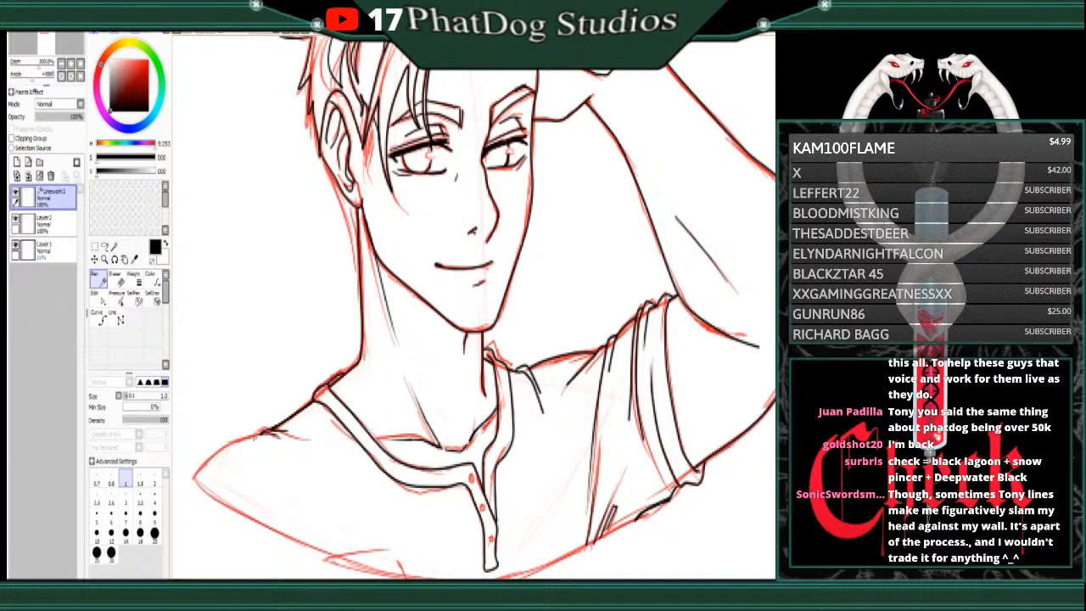
drag(253, 438, 202, 479)
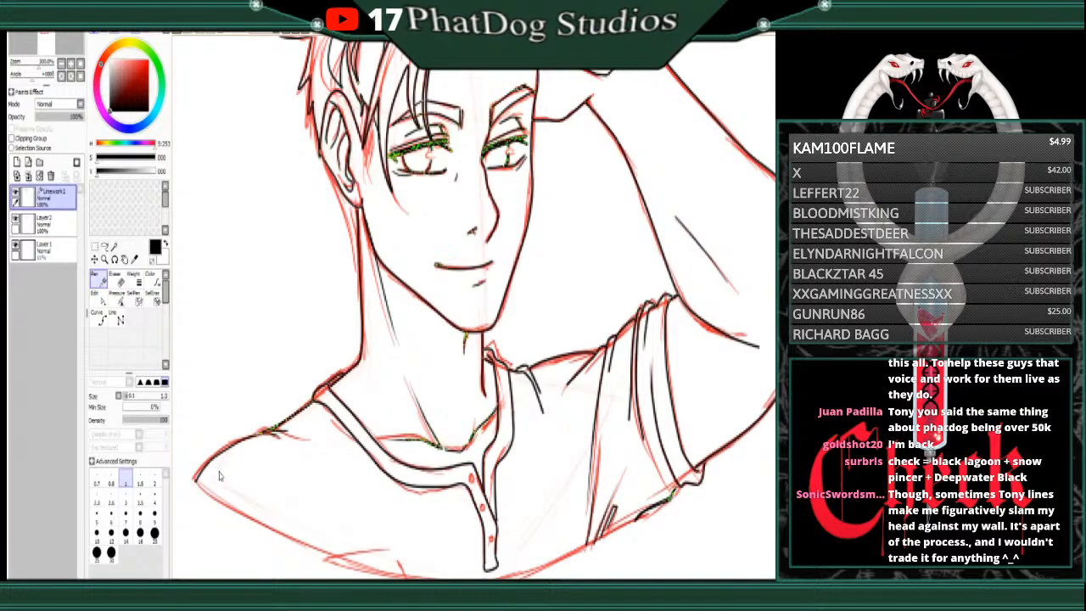
key(ctrl+z)
mouse_move(254, 438)
mouse_down()
mouse_move(219, 456)
mouse_move(196, 491)
mouse_up()
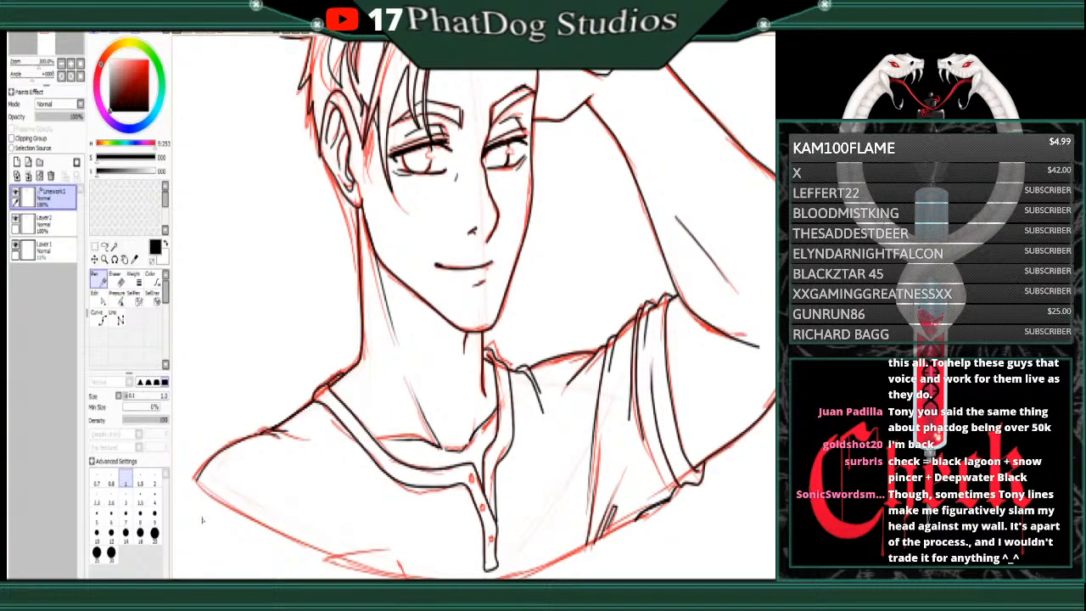
Step: Ink the shirt's lower torso edge with the Curve tool, from the sleeve hem down and across to the near shoulder's outer tip
click(99, 317)
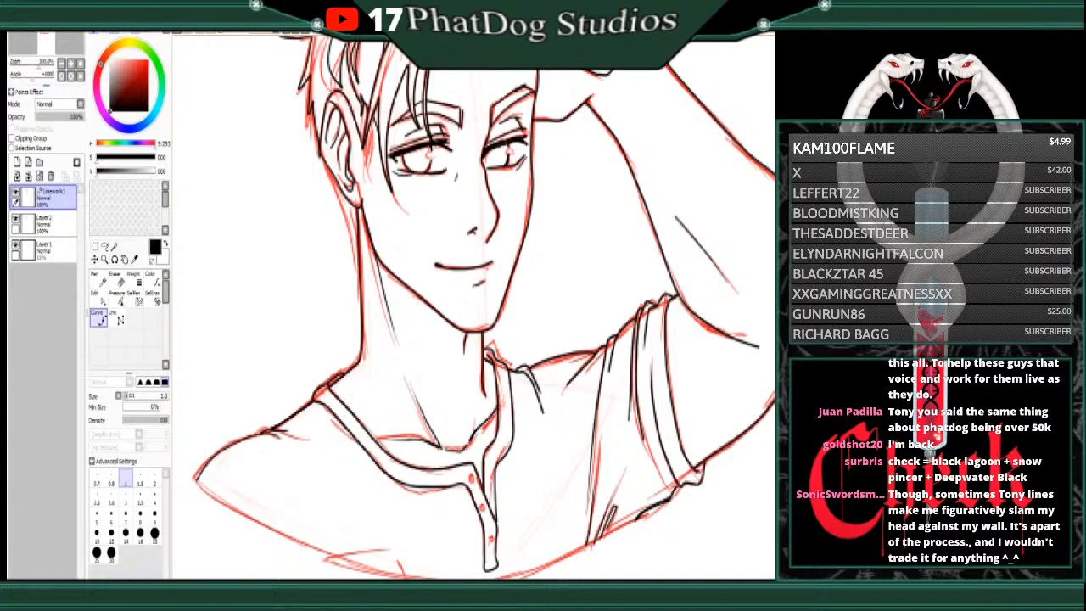
scroll(562, 394, down, 5)
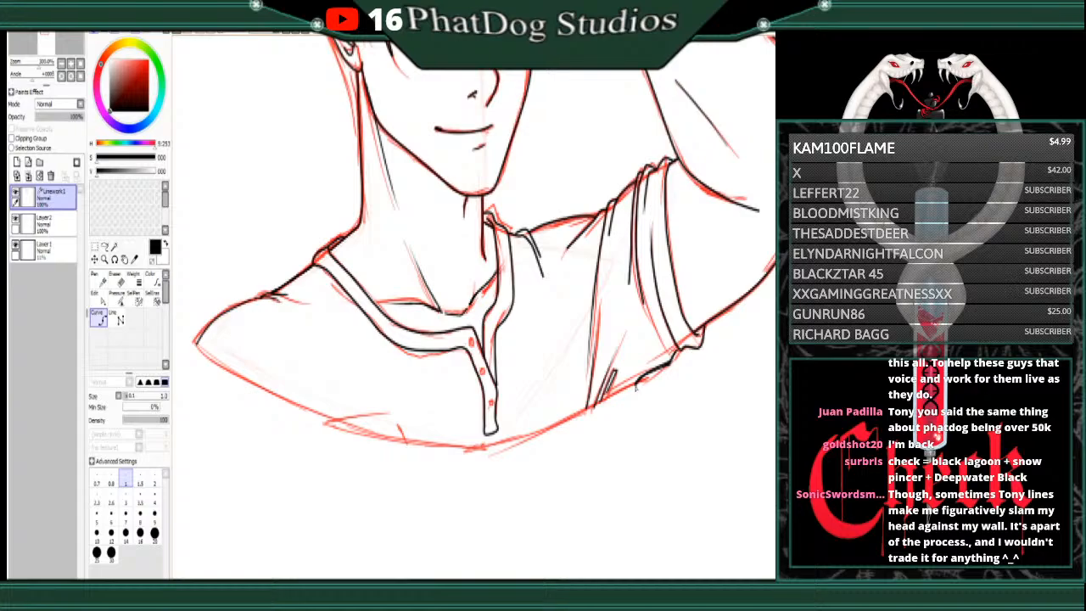
click(636, 387)
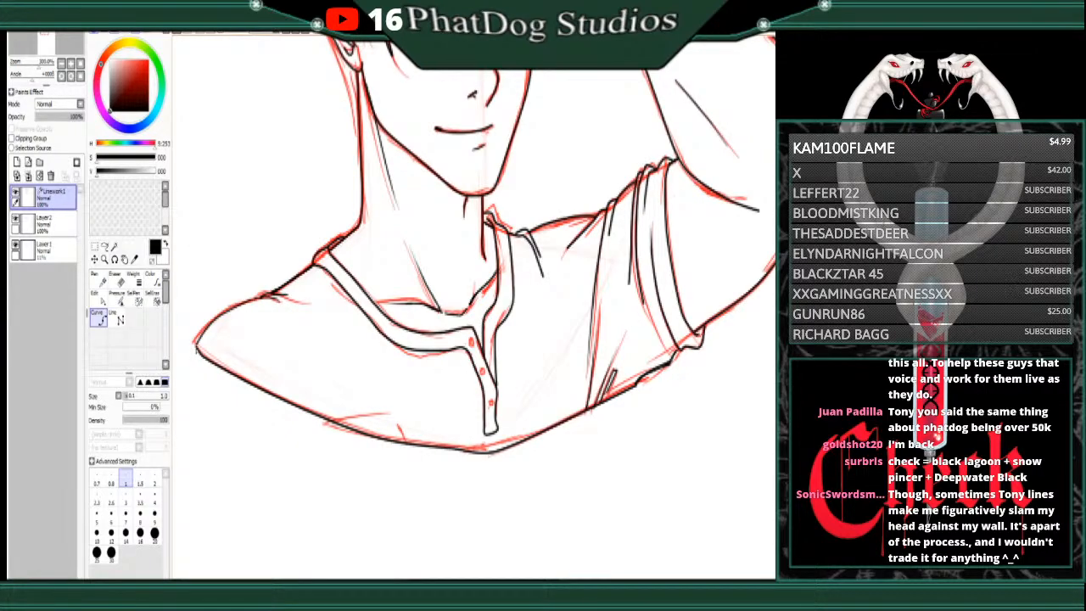
Step: Hide the red sketch on Layer2 so the man's black linework can be judged without it
click(62, 64)
click(62, 64)
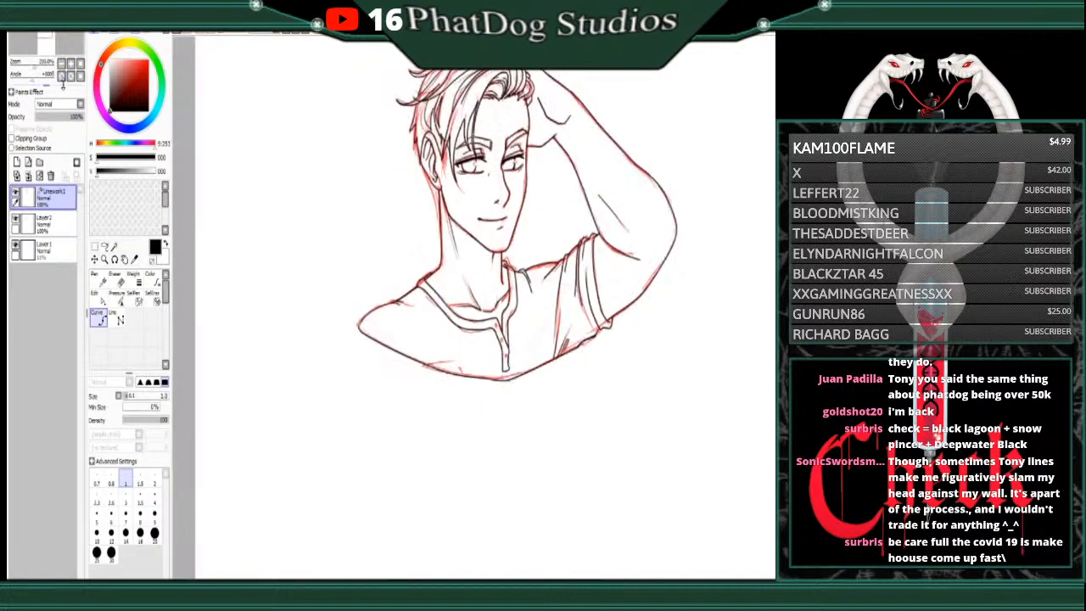
click(62, 64)
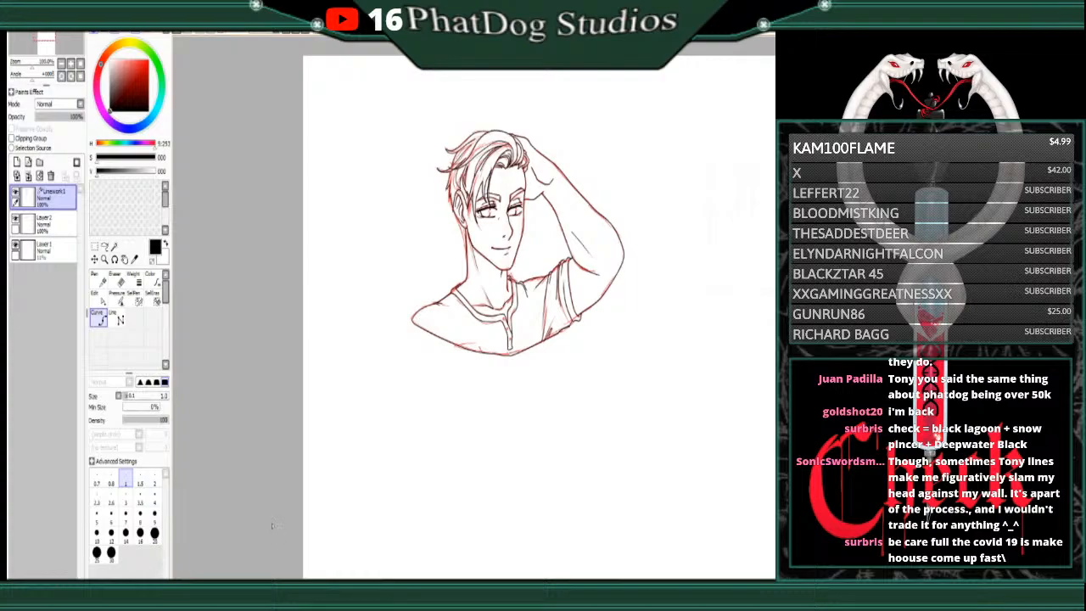
click(16, 222)
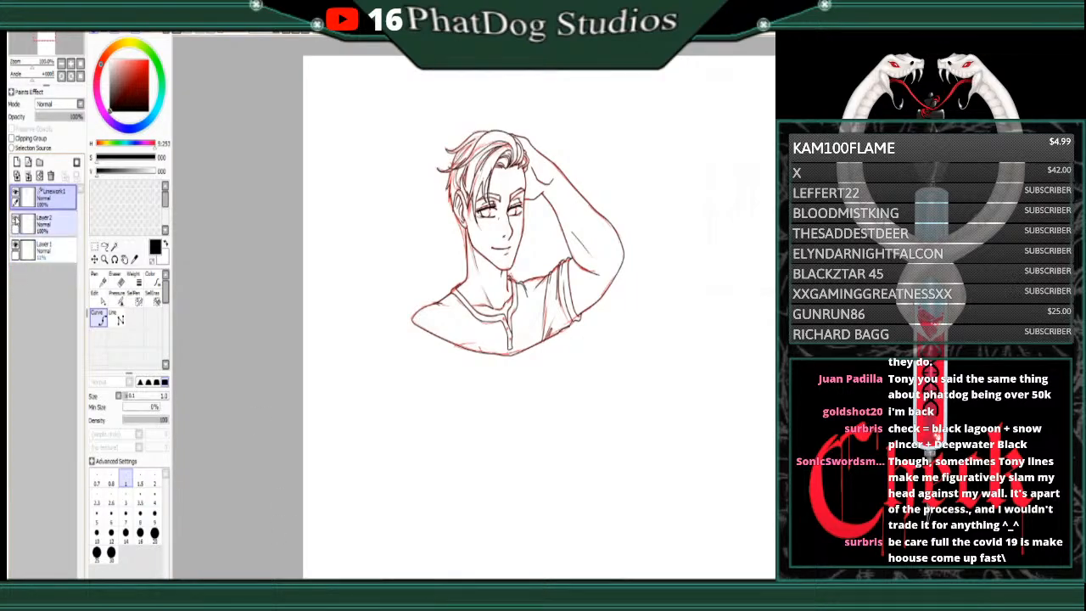
click(15, 218)
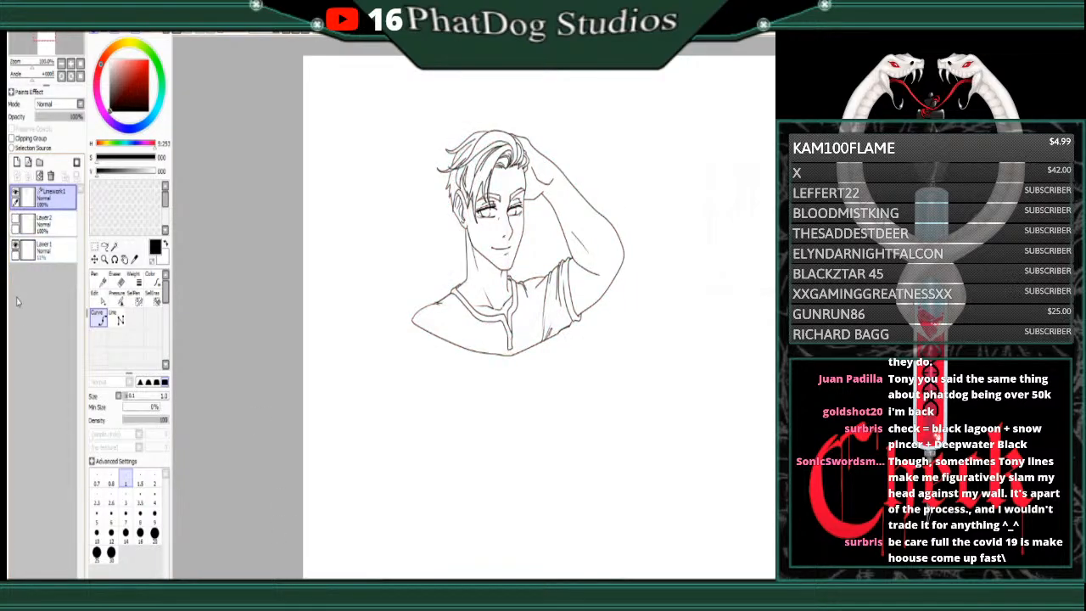
Step: Erase the red construction guides beneath the inked man on Layer1, keeping the guides of the second head
click(44, 248)
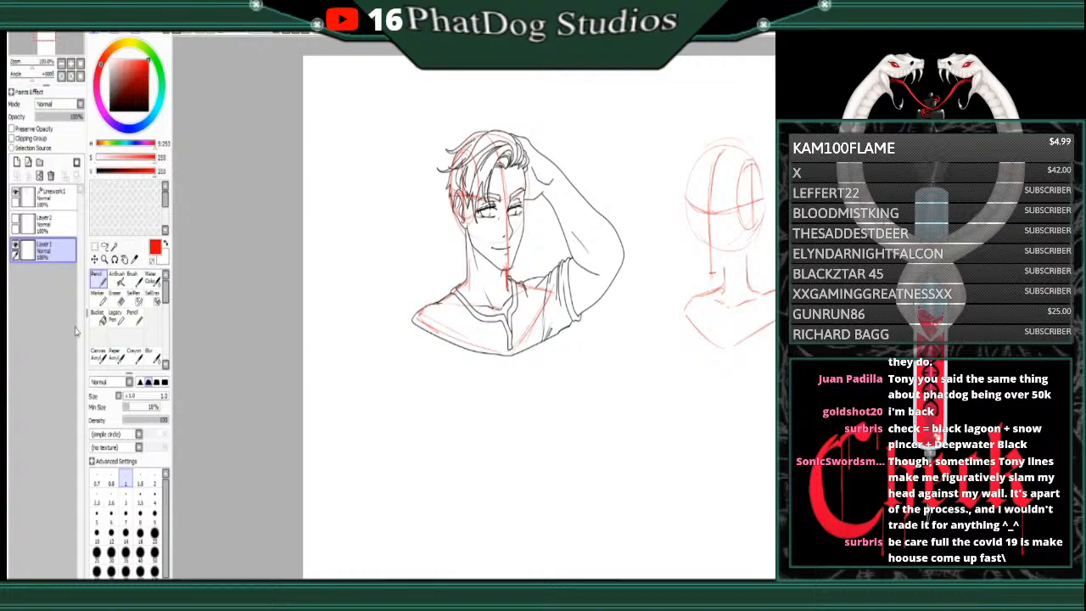
click(119, 297)
mouse_move(438, 127)
mouse_down()
mouse_move(481, 112)
mouse_move(437, 373)
mouse_move(499, 293)
mouse_move(471, 348)
mouse_move(535, 272)
mouse_move(532, 333)
mouse_up()
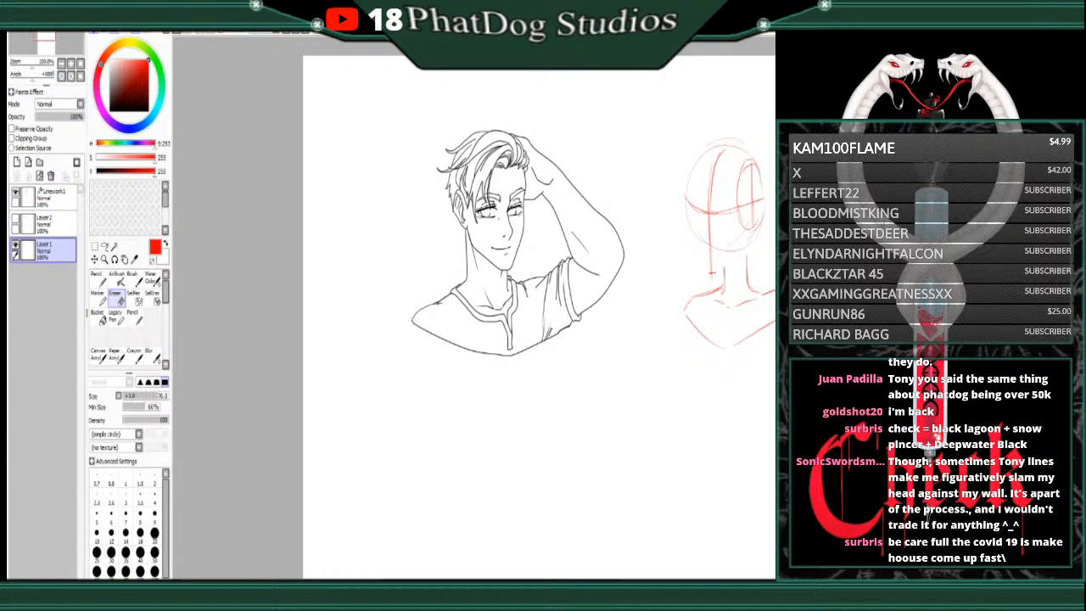
drag(488, 584, 553, 584)
click(63, 63)
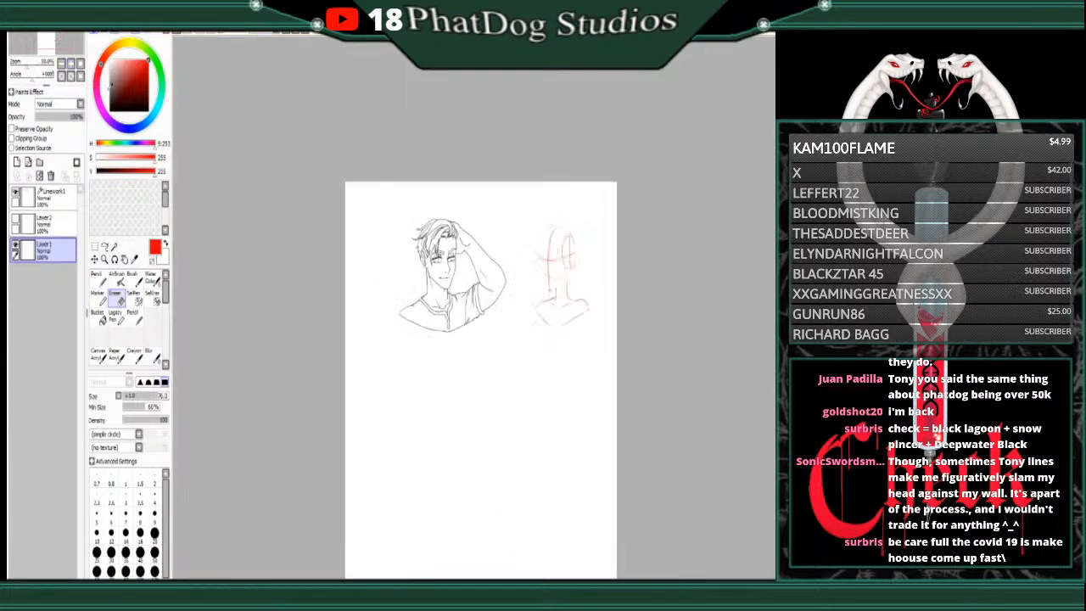
Step: On the linework layer, adjust the short crease stroke under the near eye with the control point Edit tool
click(71, 64)
click(71, 63)
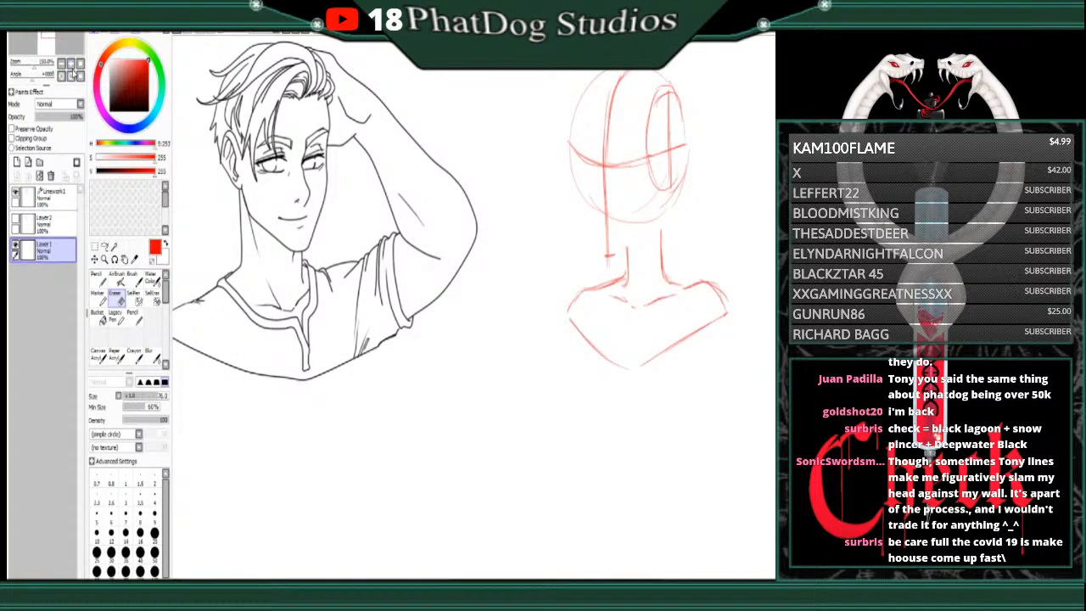
click(71, 65)
drag(476, 584, 455, 584)
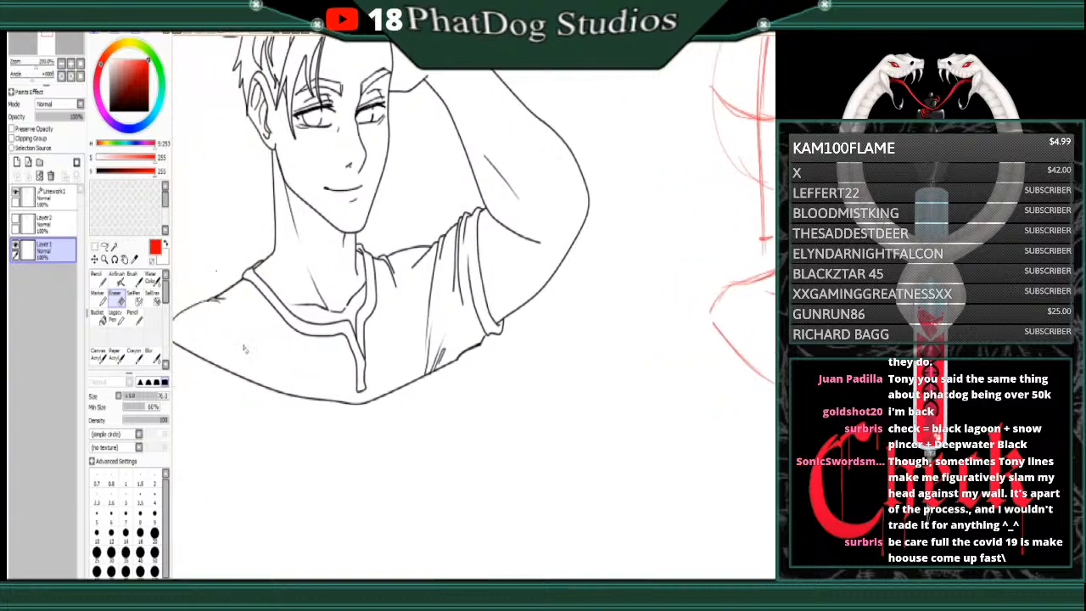
click(51, 193)
click(96, 295)
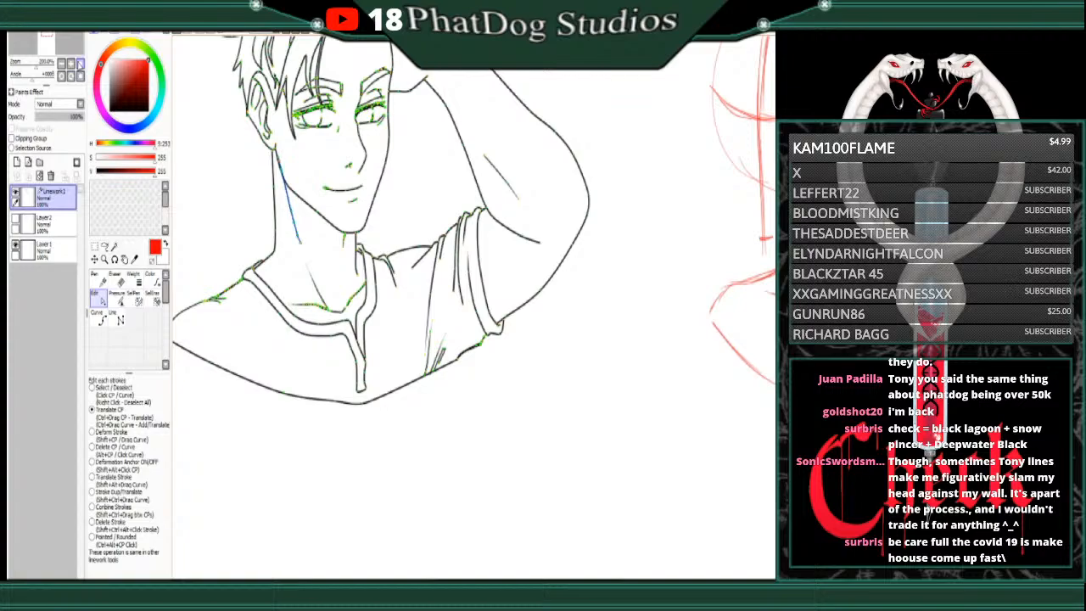
click(74, 65)
click(74, 64)
click(74, 64)
click(74, 65)
drag(463, 584, 356, 584)
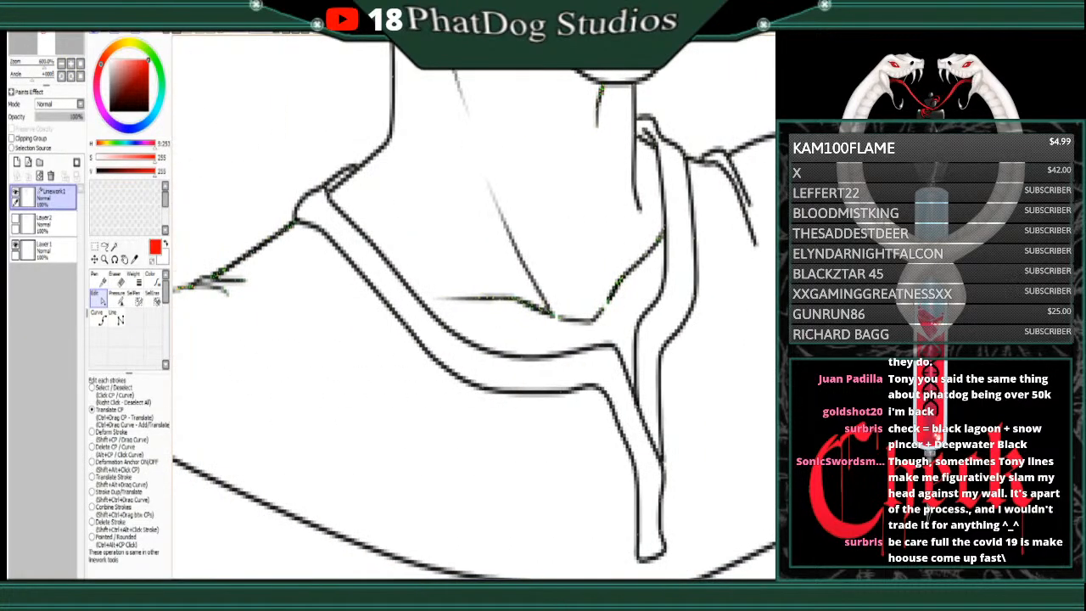
drag(780, 340, 780, 270)
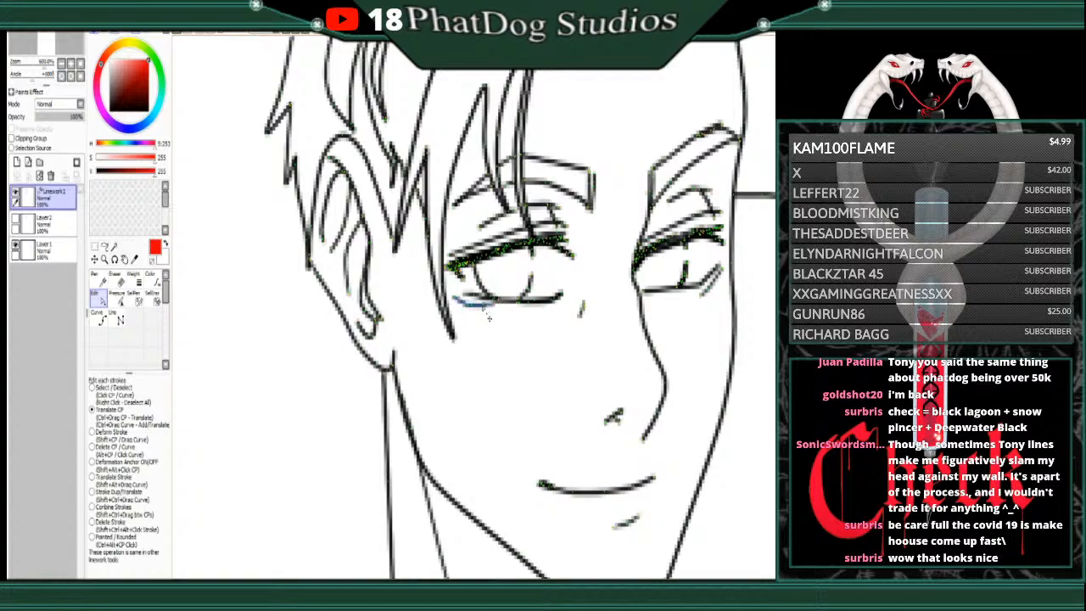
drag(483, 309, 483, 307)
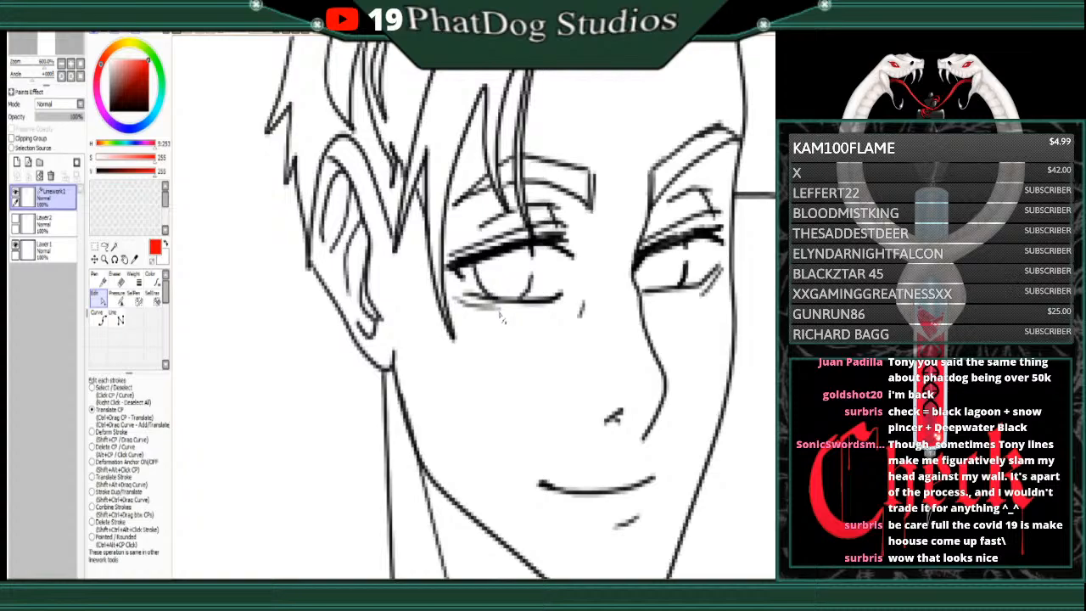
Step: Examine the inked figure as a whole, with the raised arm and face also checked close up
scroll(501, 318, down, 2)
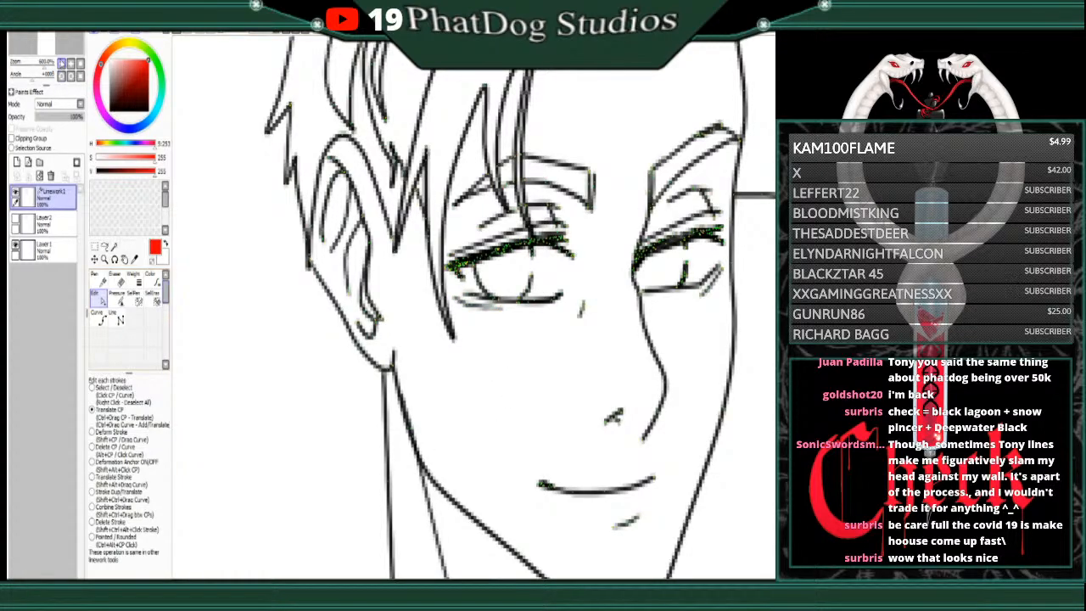
scroll(226, 198, down, 1)
drag(399, 583, 481, 583)
click(61, 75)
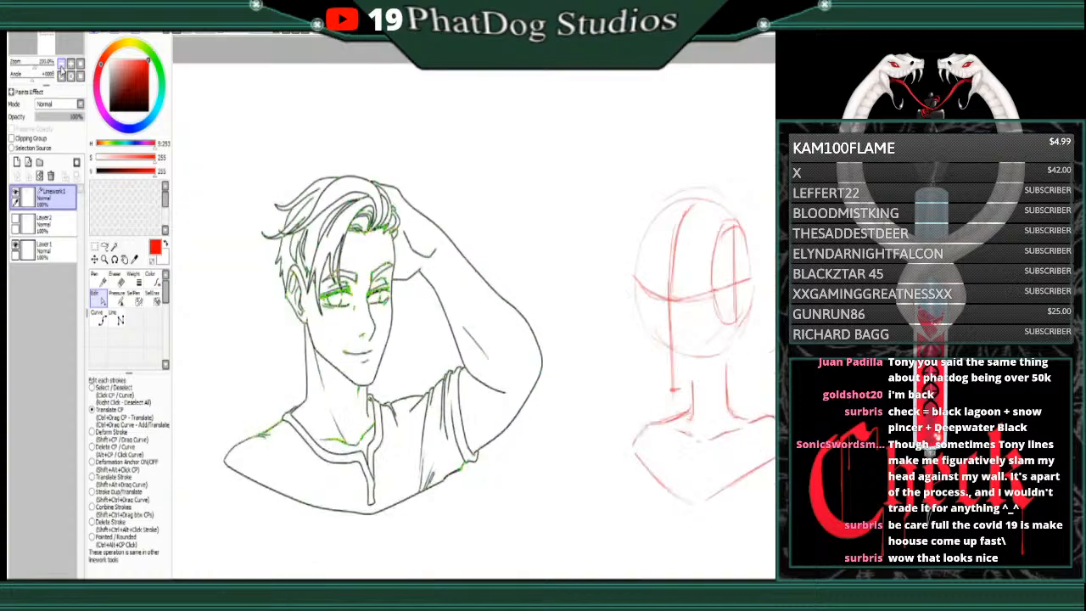
click(46, 250)
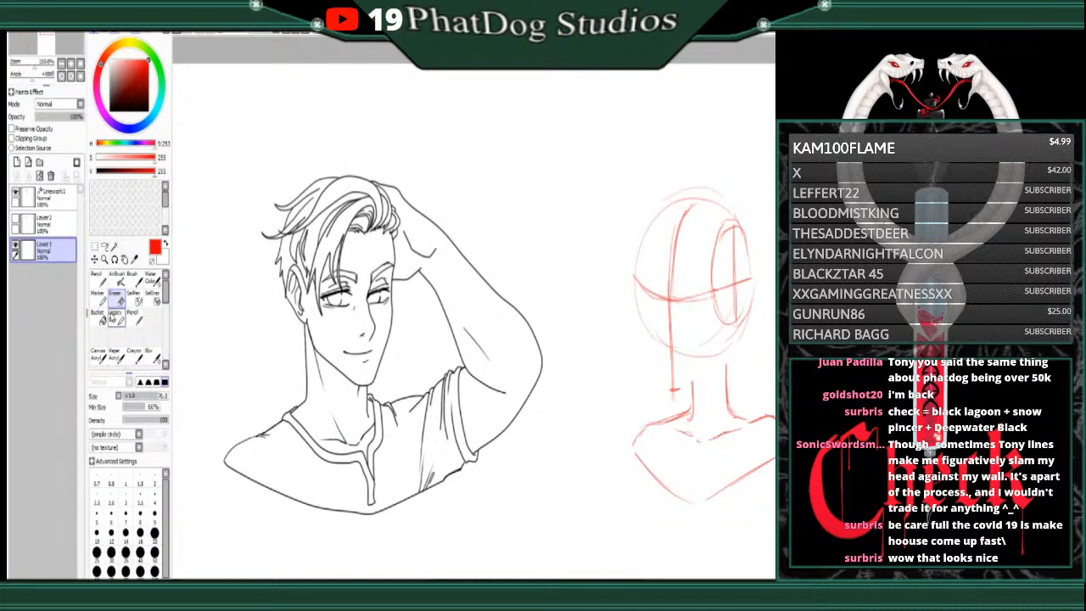
click(72, 64)
click(73, 64)
click(72, 64)
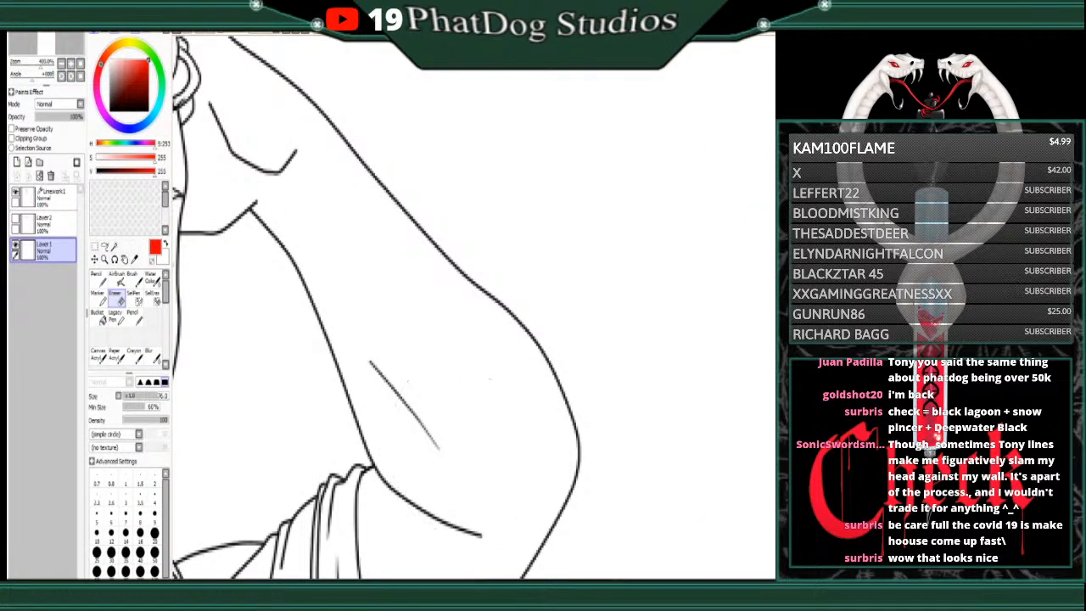
drag(534, 583, 450, 583)
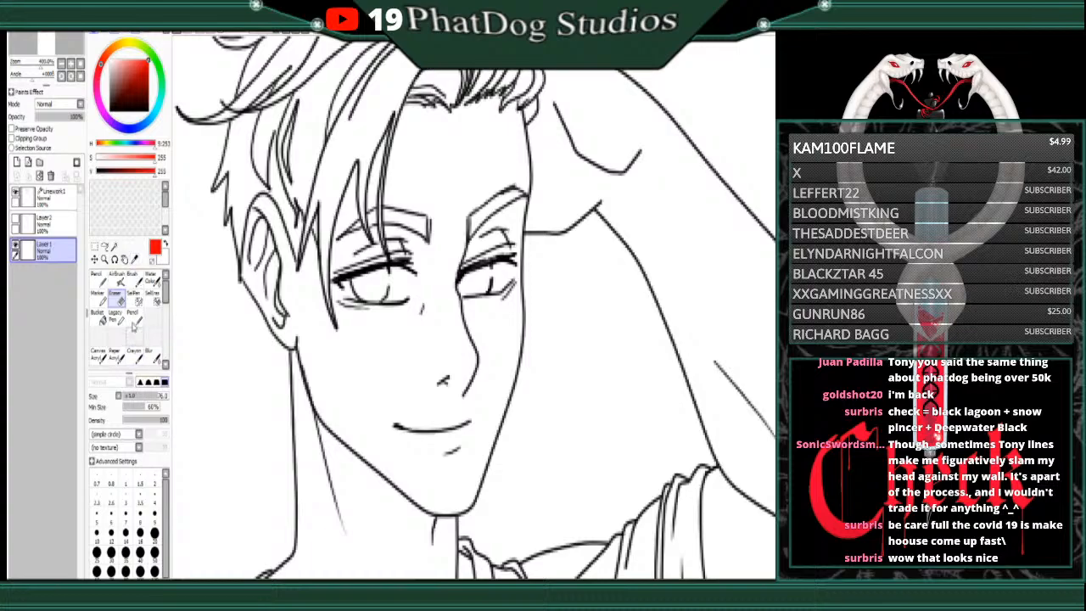
Step: Thicken the upper lash lines of the eyes on the linework layer with the black Pen
click(97, 277)
click(64, 206)
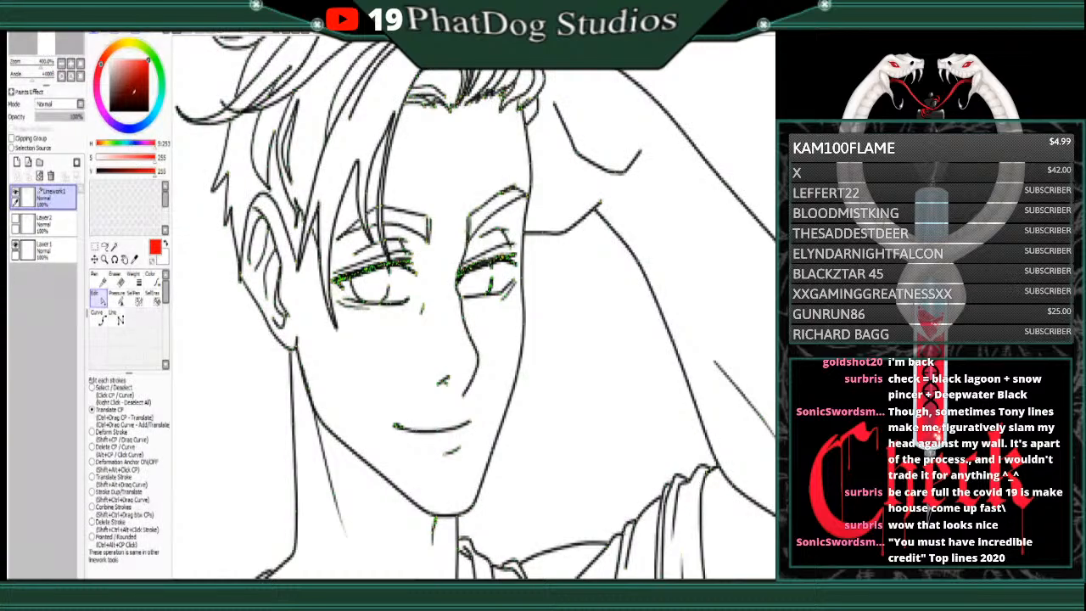
drag(119, 103, 103, 118)
click(97, 280)
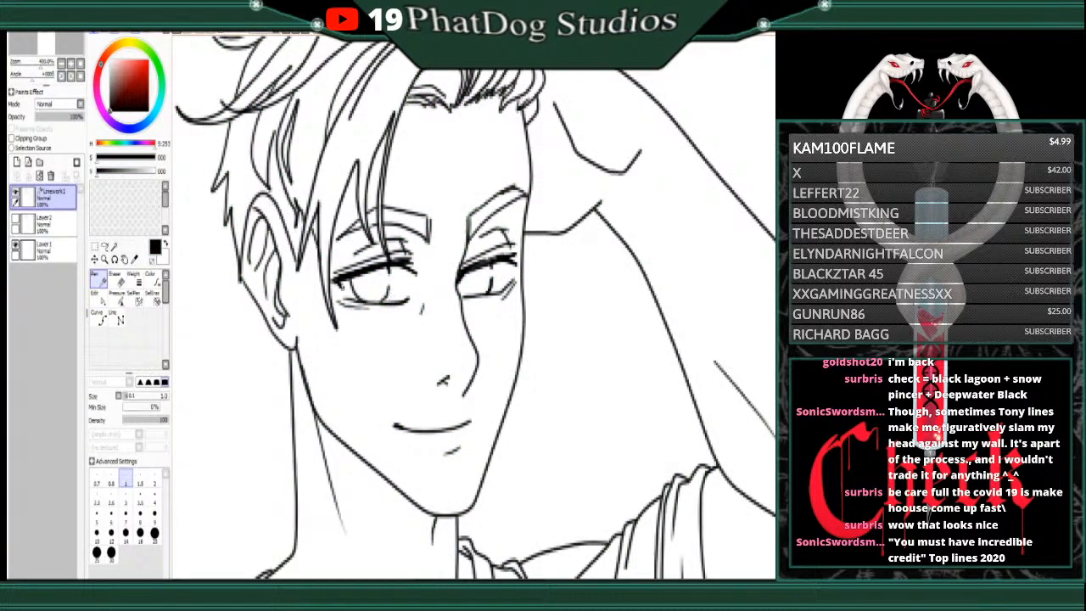
drag(340, 286, 407, 267)
click(61, 62)
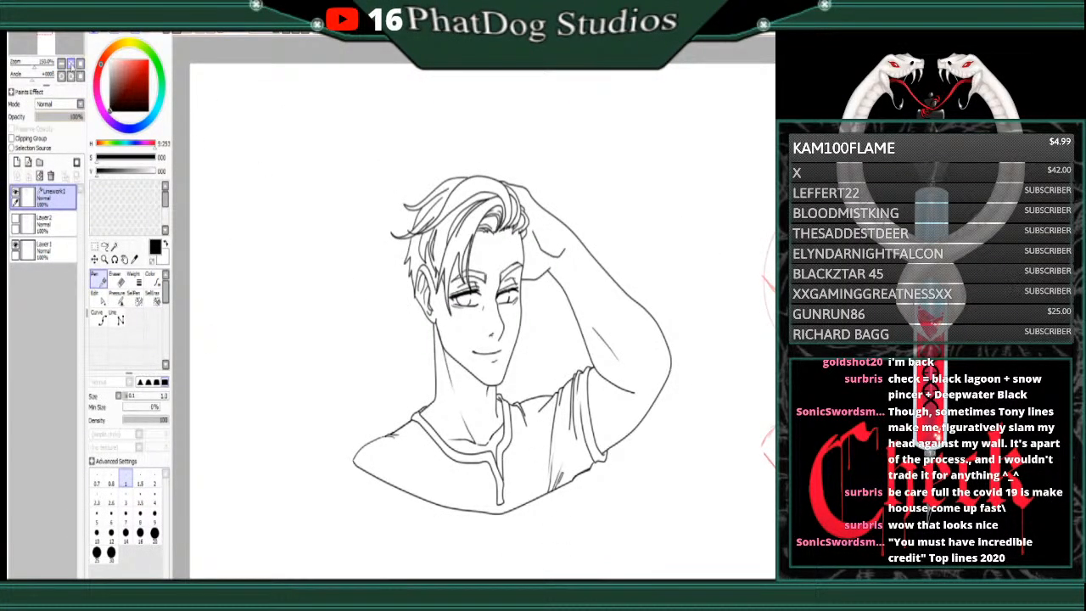
Step: Try out a sparse moustache of short pen strokes above the man's mouth and undo it
click(71, 65)
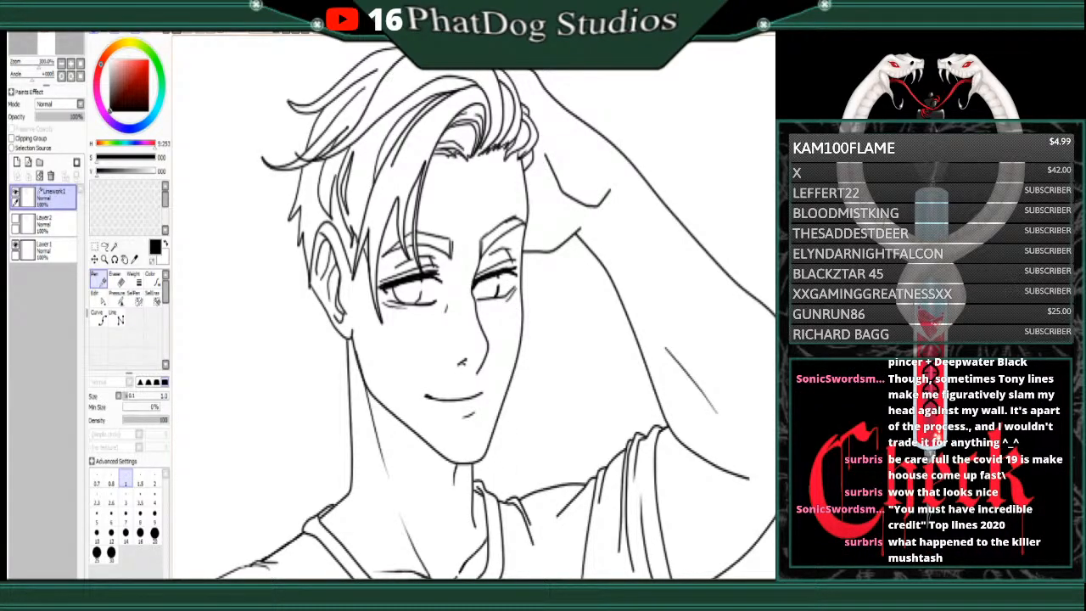
drag(536, 400, 344, 399)
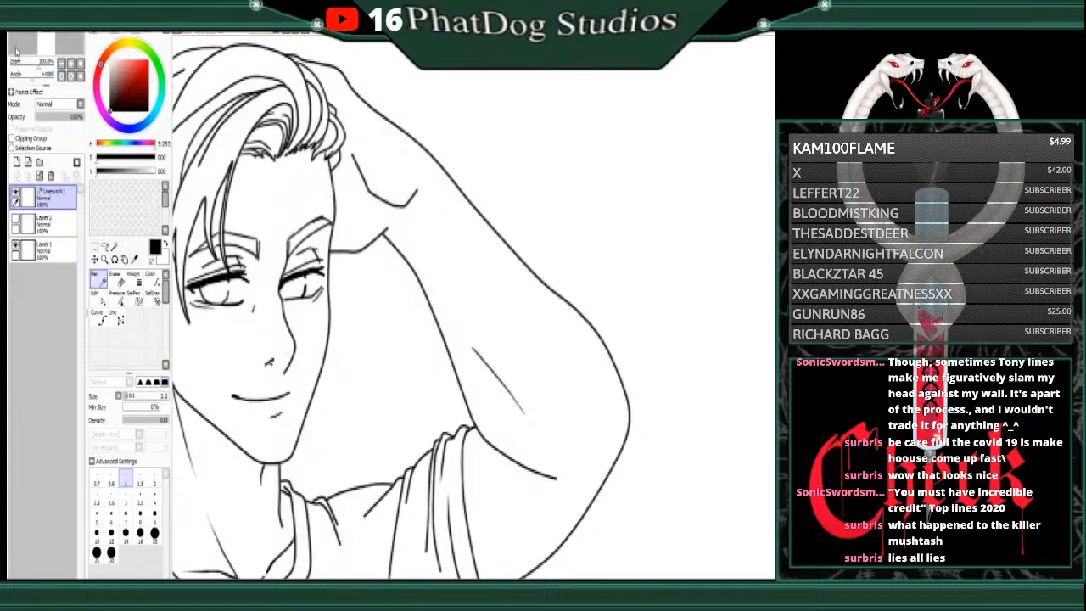
click(63, 65)
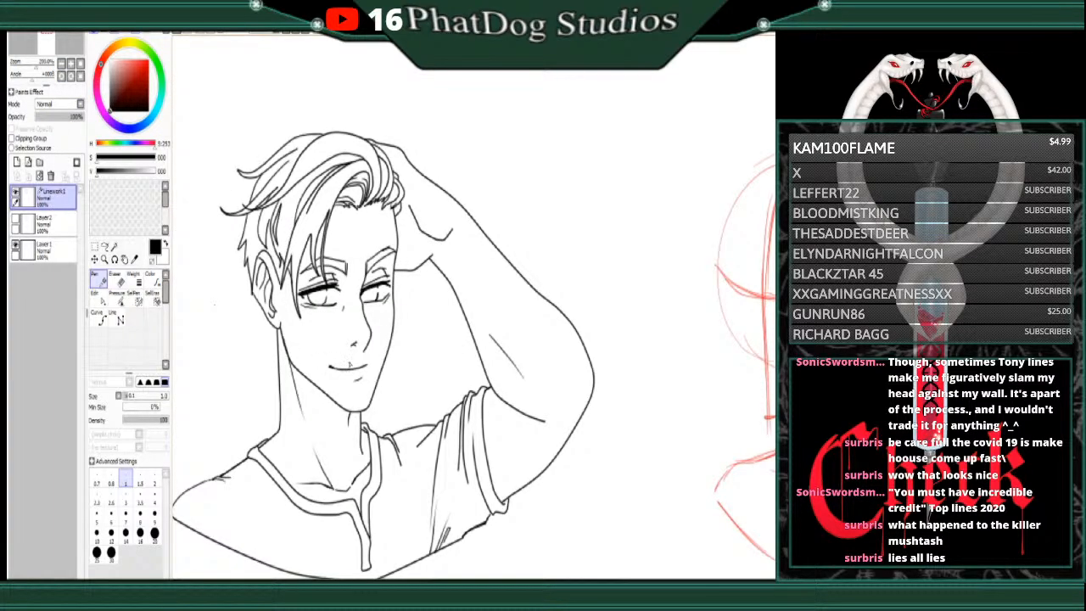
mouse_move(350, 356)
mouse_down()
mouse_move(341, 360)
mouse_move(372, 365)
mouse_up()
key(ctrl+z)
key(ctrl+z)
drag(344, 359, 346, 368)
drag(349, 359, 353, 369)
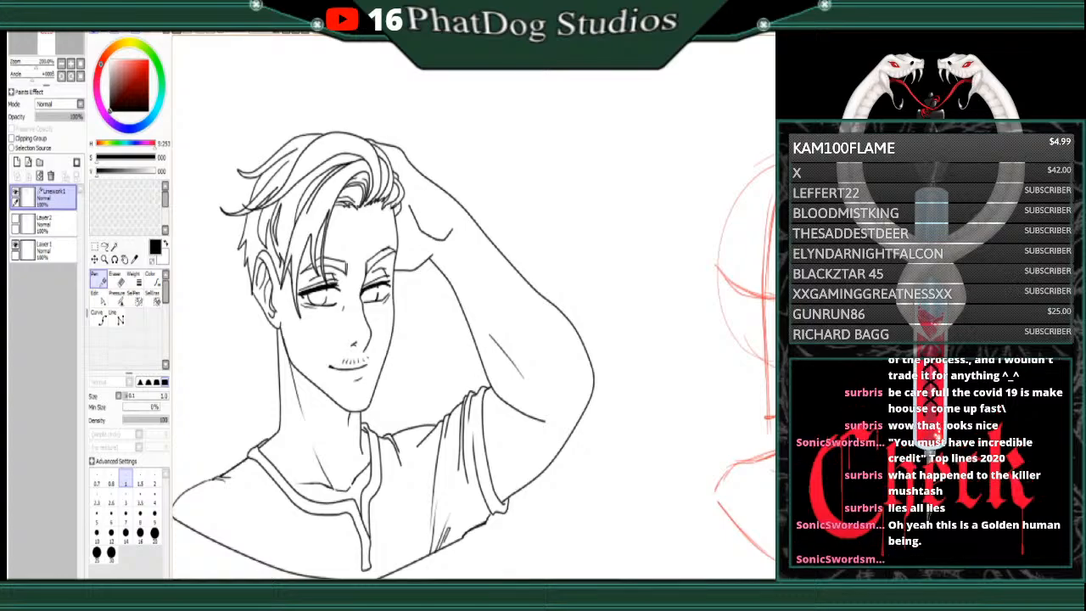
drag(517, 543, 512, 543)
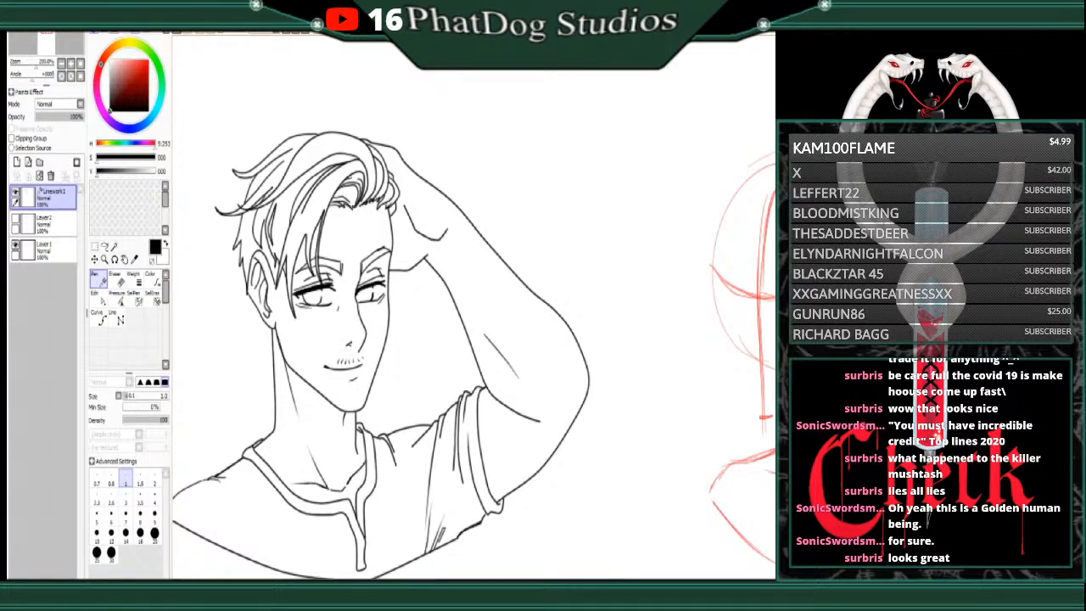
key(ctrl)
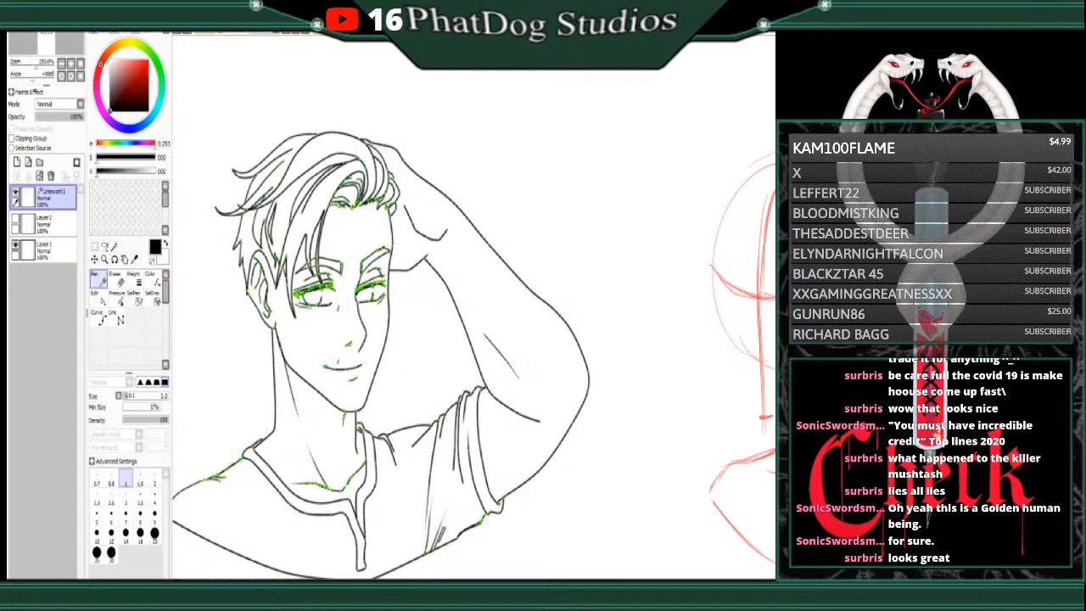
Step: On Layer1, sketch the second head's face outline with the red Pencil, from forehead and cheek to the chin and along the jaw
drag(679, 340, 411, 340)
drag(140, 69, 165, 37)
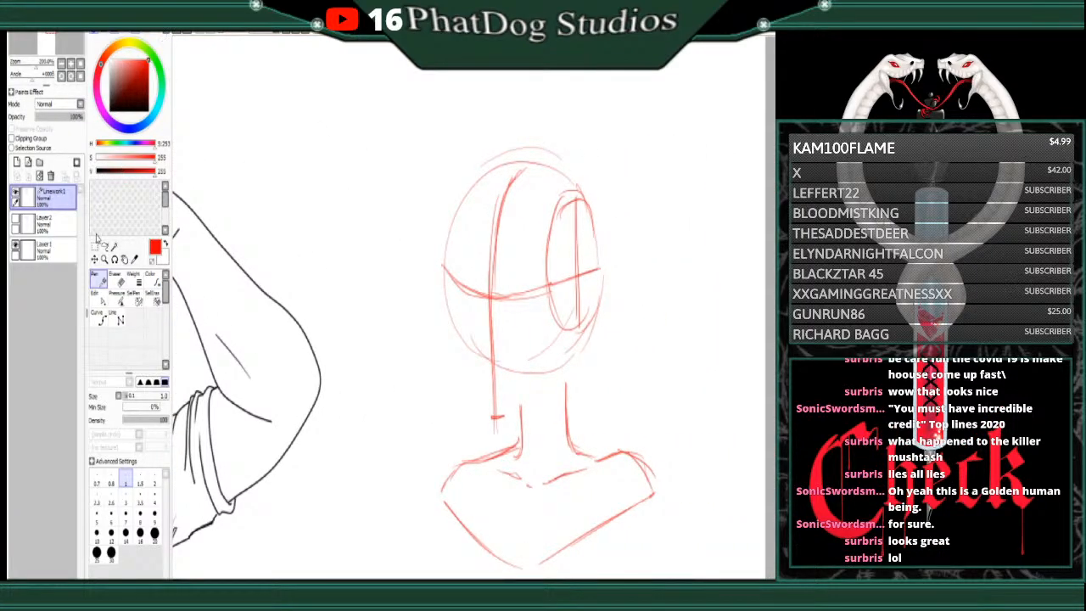
click(42, 248)
click(96, 279)
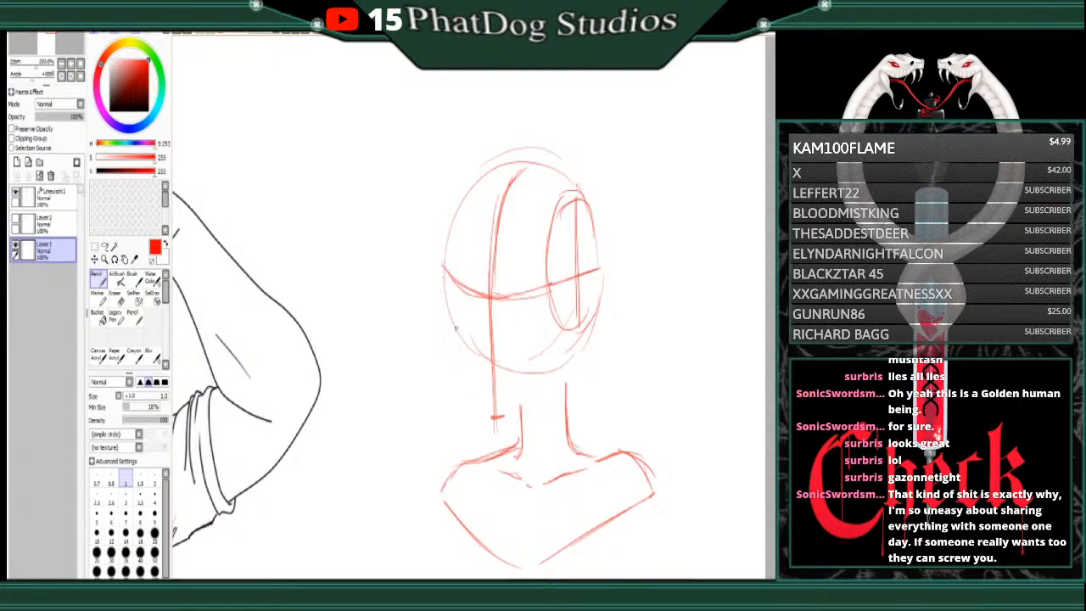
drag(472, 181, 452, 266)
drag(456, 223, 457, 321)
mouse_move(455, 319)
mouse_down()
mouse_move(474, 393)
mouse_move(491, 414)
mouse_up()
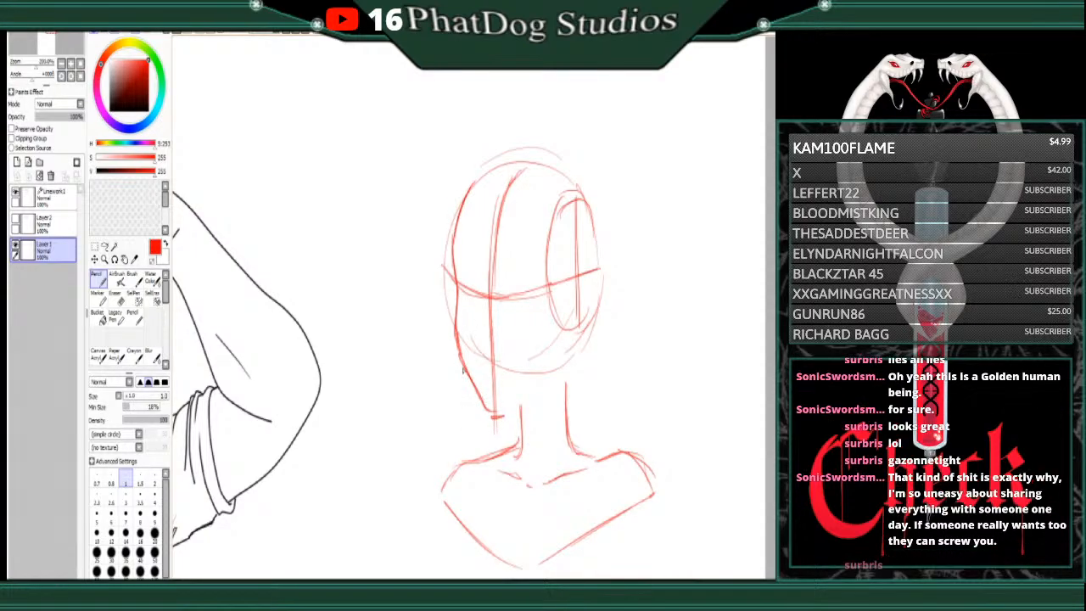
mouse_move(460, 355)
mouse_down()
mouse_move(490, 416)
mouse_move(506, 416)
mouse_up()
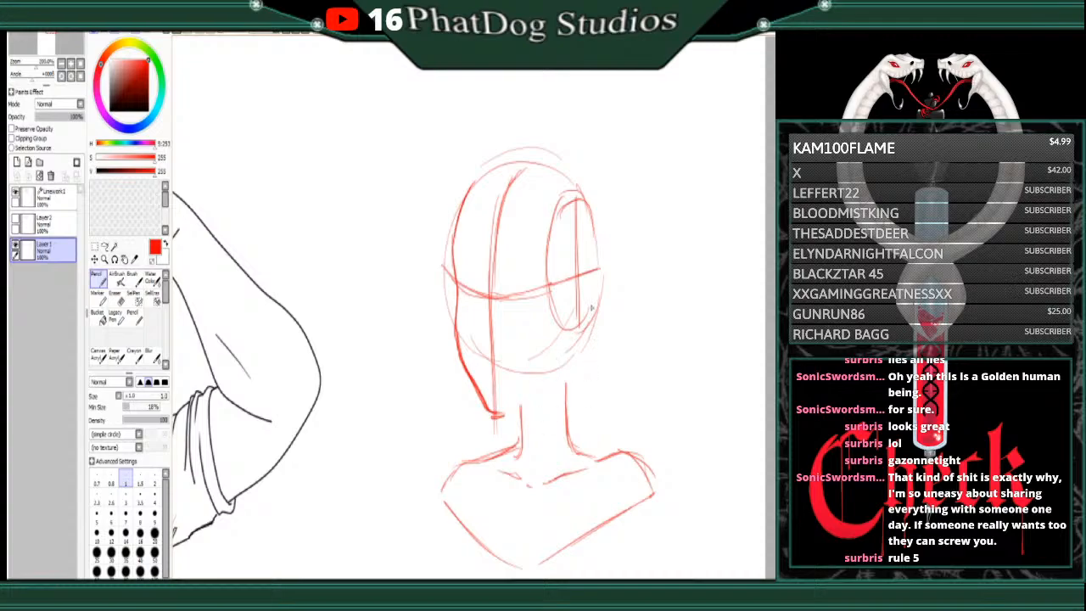
mouse_move(578, 305)
mouse_down()
mouse_move(559, 374)
mouse_move(509, 418)
mouse_move(494, 416)
mouse_up()
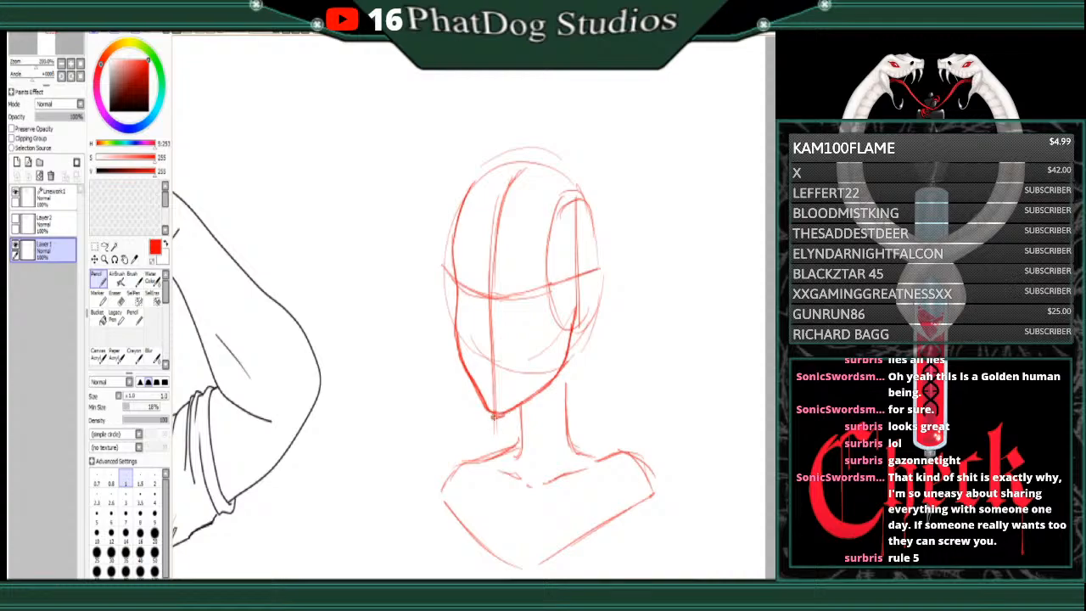
Step: Lasso the second head on Layer1, rotate it counterclockwise so the chin swings towards the neck, and shift it slightly down
click(104, 246)
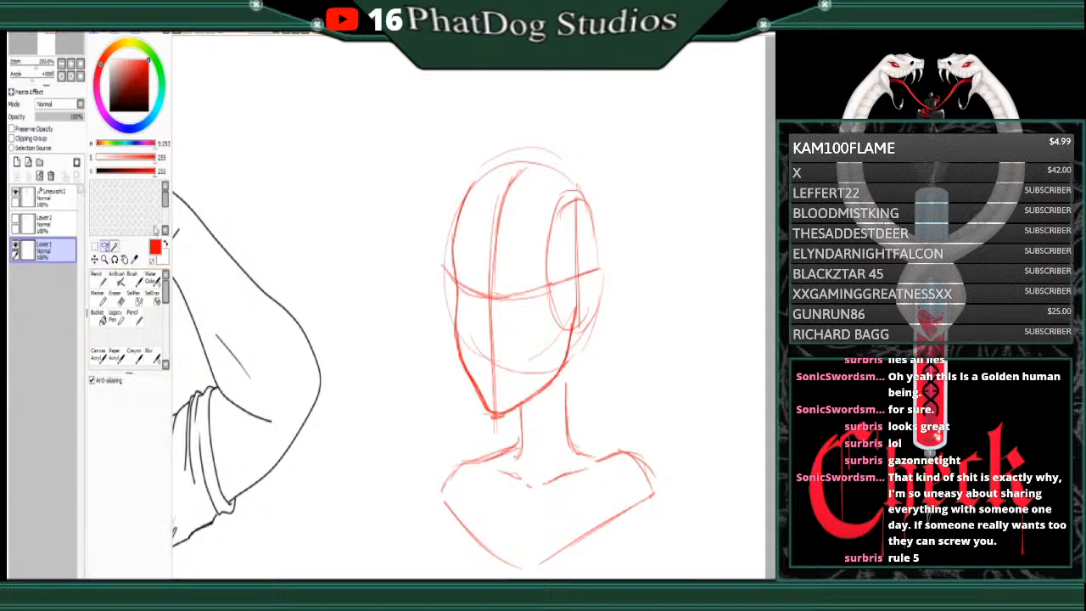
mouse_move(582, 129)
mouse_down()
mouse_move(543, 110)
mouse_move(466, 448)
mouse_move(557, 391)
mouse_move(581, 129)
mouse_up()
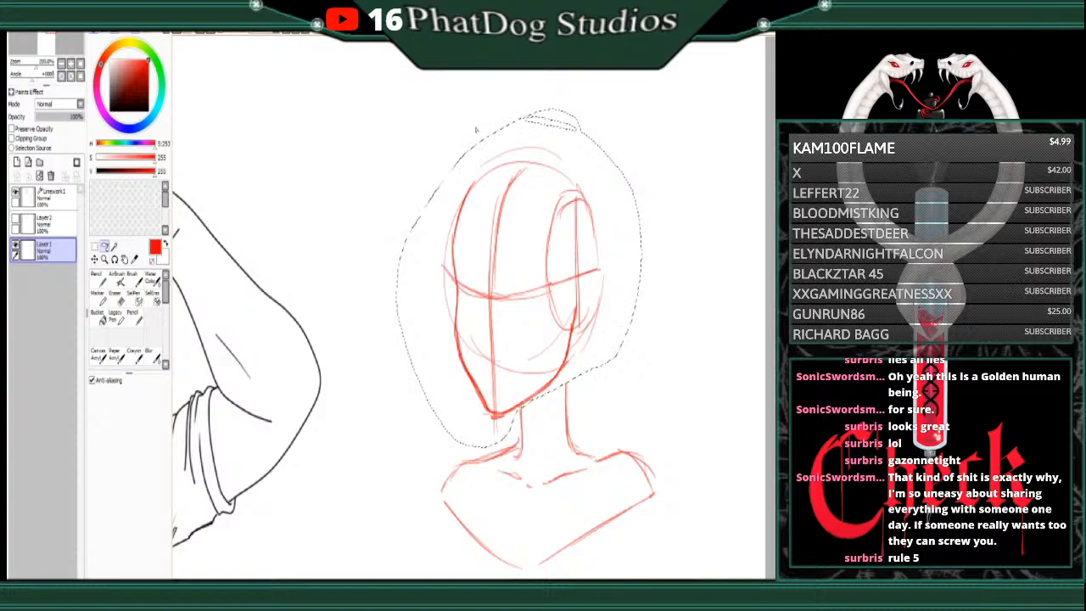
key(ctrl+t)
drag(392, 333, 388, 359)
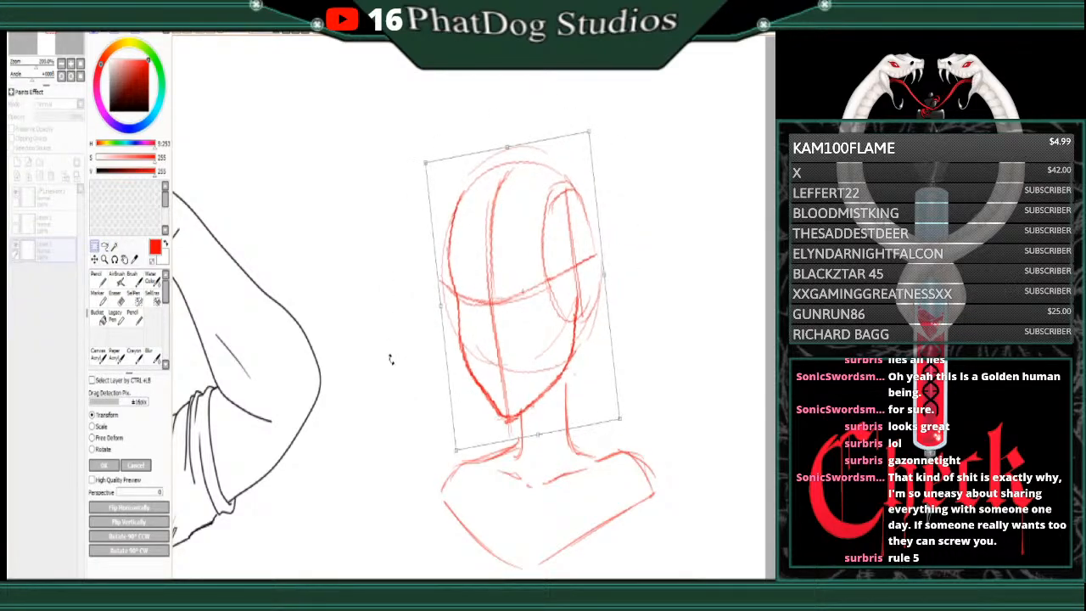
drag(579, 330, 579, 334)
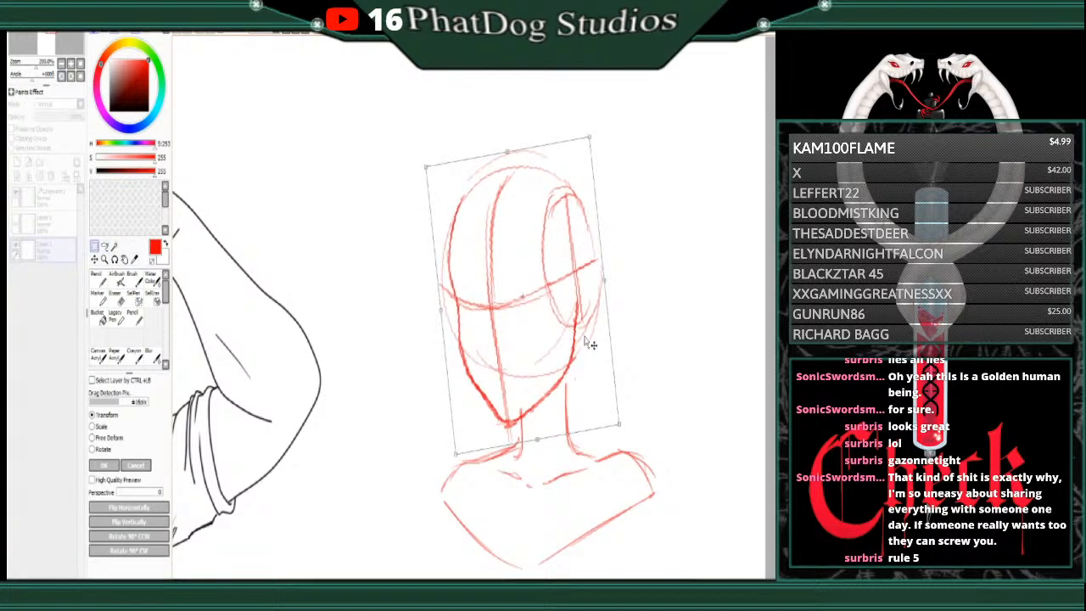
key(Return)
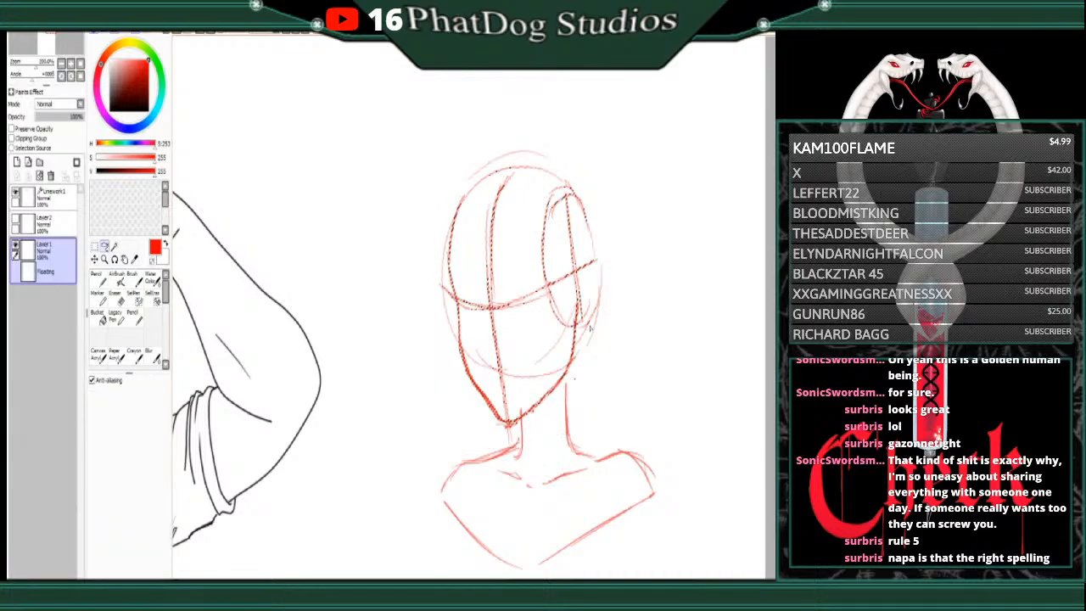
Step: Sketch a hand propping up the second figure's cheek and chin with the red Pencil, including the fingers, palm edge and wrist
click(99, 276)
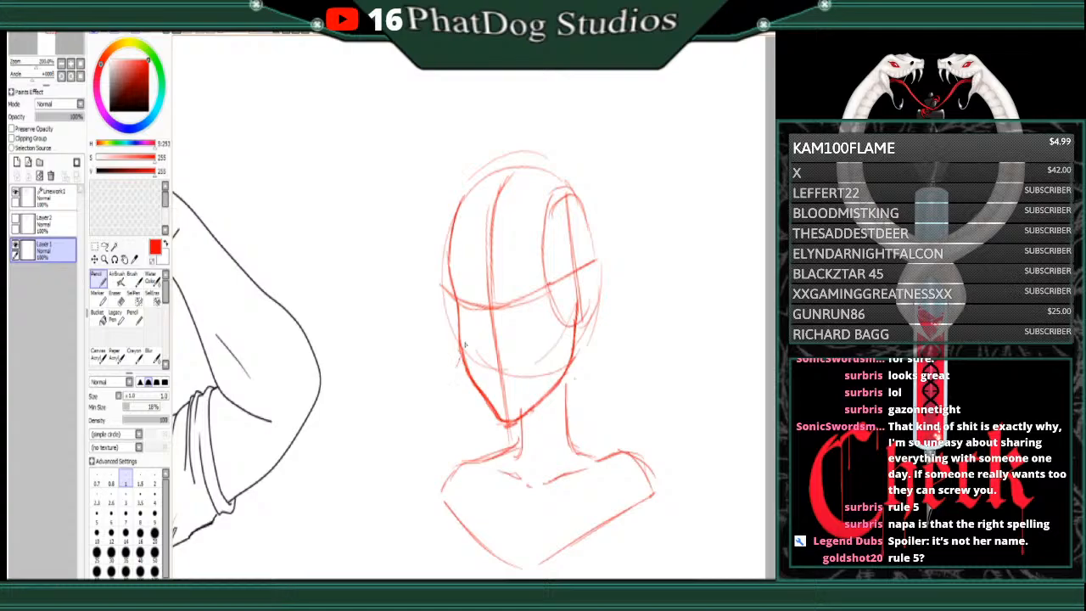
mouse_move(459, 367)
mouse_down()
mouse_move(464, 342)
mouse_move(465, 382)
mouse_up()
drag(457, 374, 451, 393)
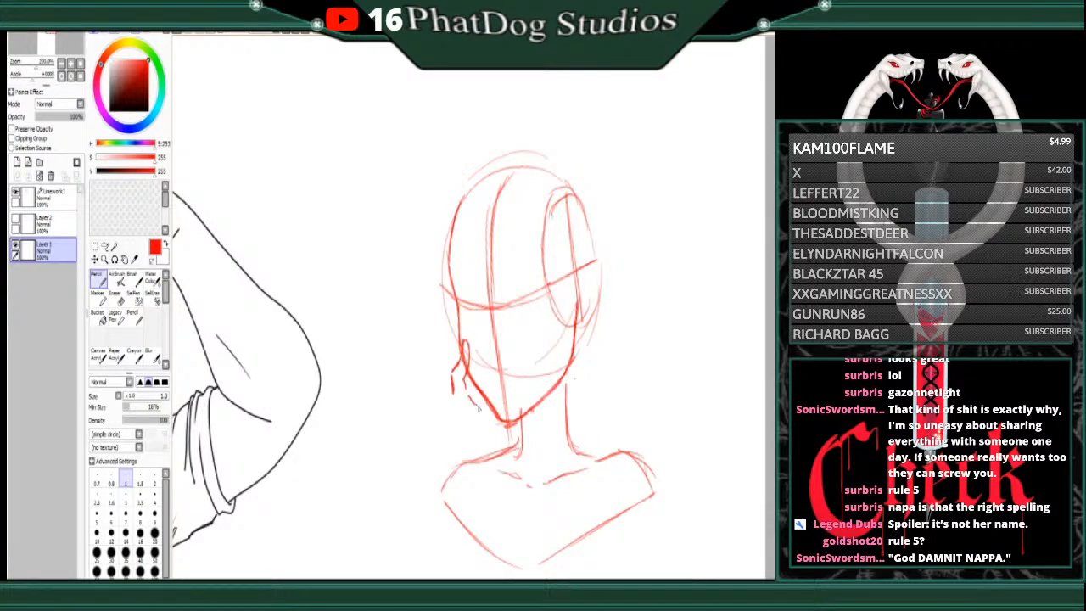
mouse_move(476, 408)
mouse_down()
mouse_move(515, 455)
mouse_move(493, 550)
mouse_up()
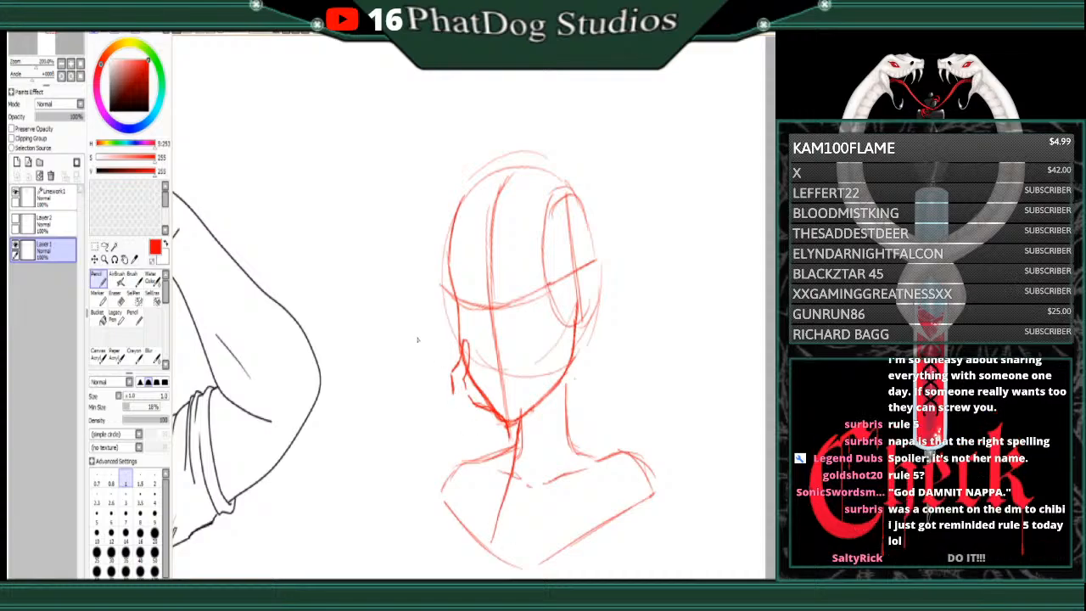
mouse_move(461, 427)
mouse_down()
mouse_move(482, 449)
mouse_move(468, 475)
mouse_up()
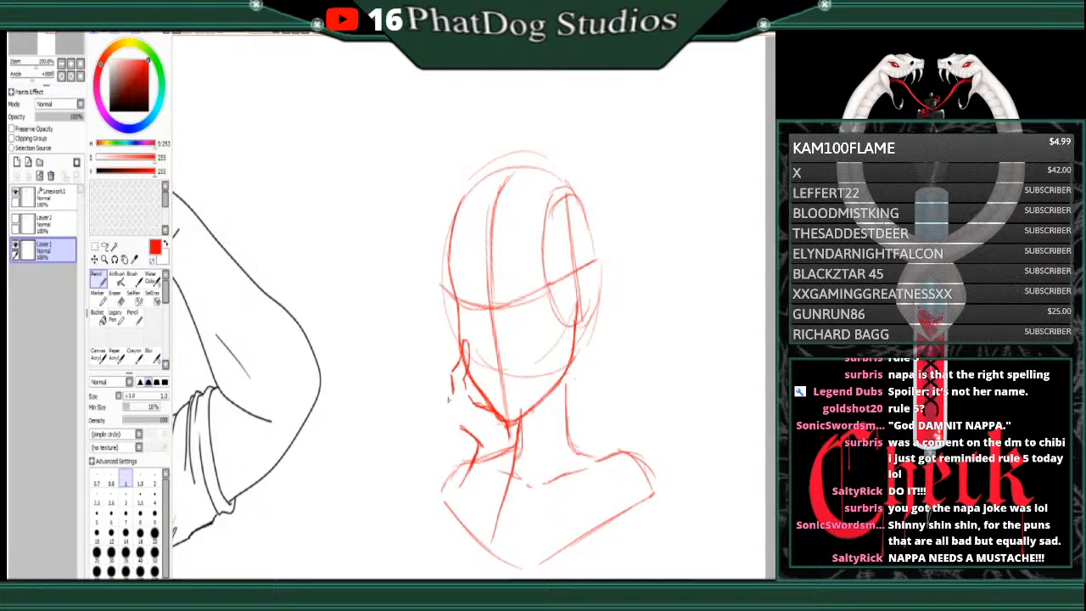
mouse_move(471, 430)
mouse_down()
mouse_move(449, 416)
mouse_move(444, 390)
mouse_move(450, 413)
mouse_up()
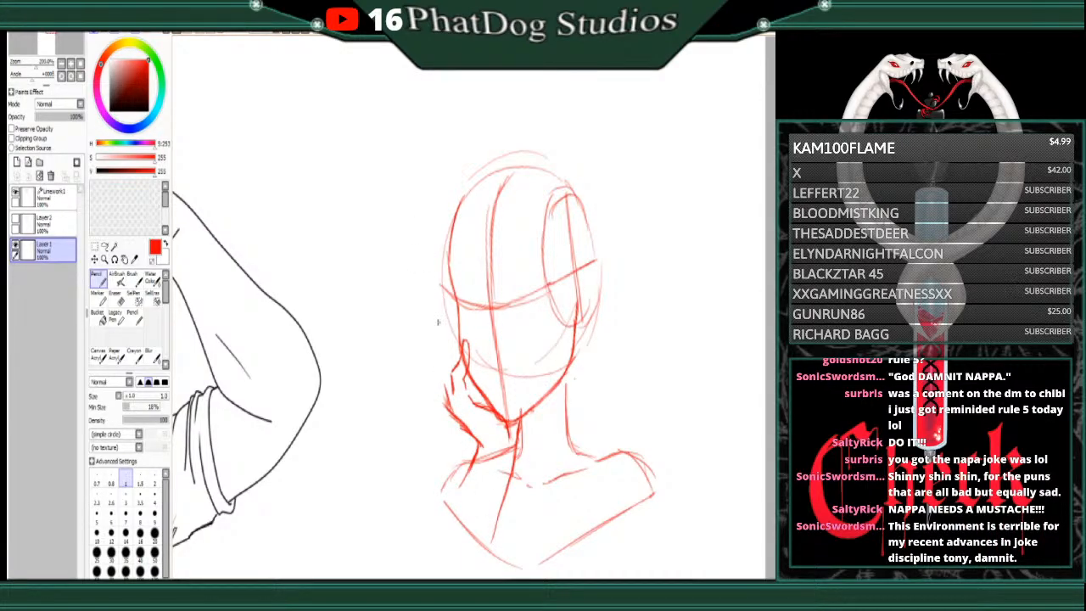
mouse_move(448, 395)
mouse_down()
mouse_move(442, 370)
mouse_move(457, 332)
mouse_up()
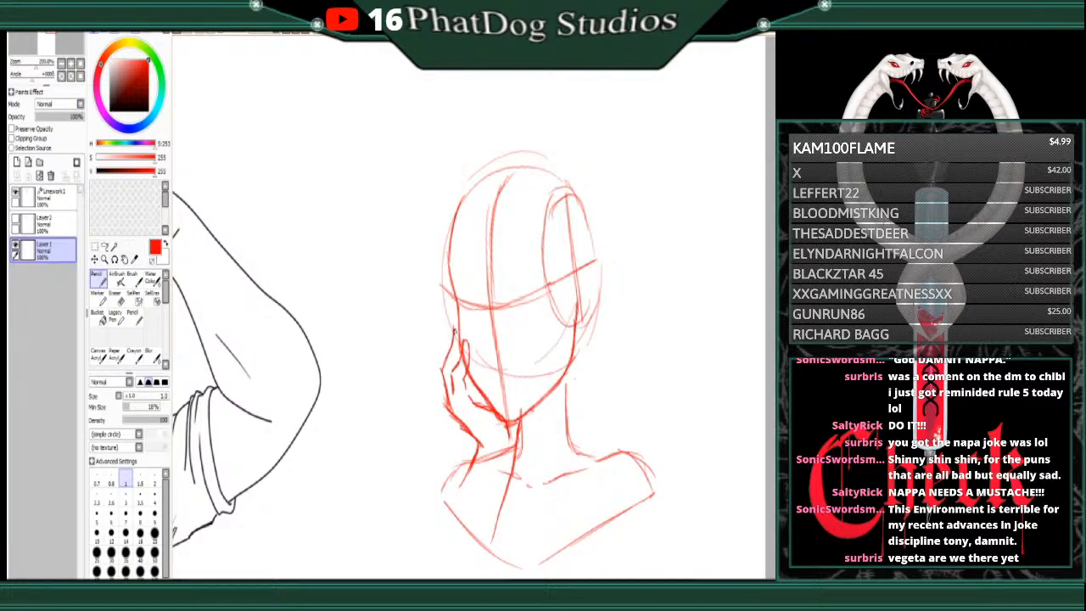
drag(459, 373, 455, 354)
Step: Sketch the forearm from the wrist down to a rounded elbow and extend the fingers higher along the cheek
mouse_move(472, 470)
mouse_down()
mouse_move(447, 536)
mouse_move(467, 562)
mouse_move(445, 537)
mouse_move(480, 564)
mouse_up()
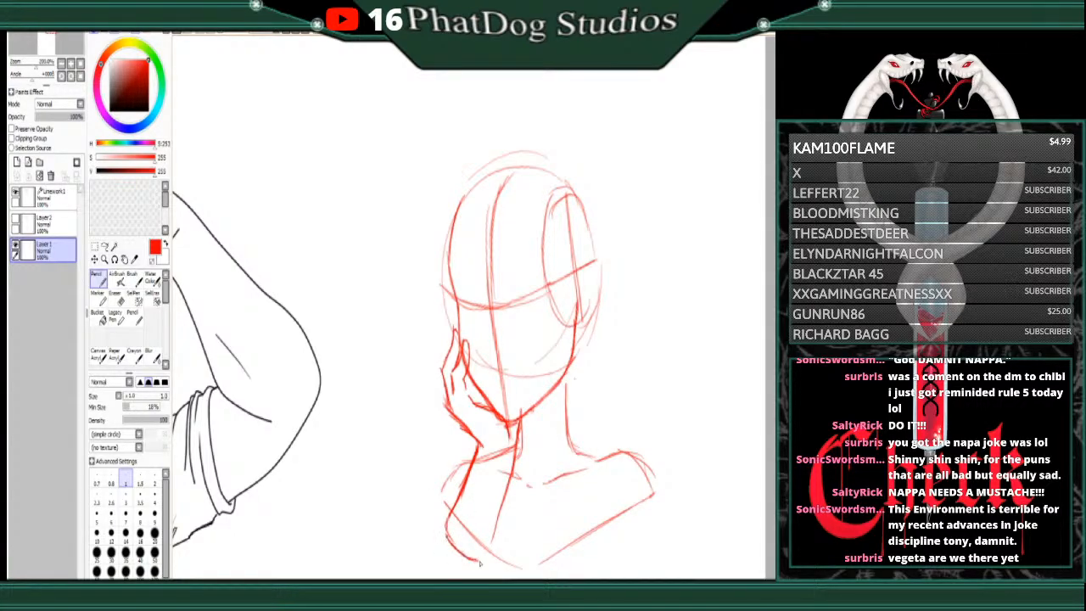
drag(520, 440, 493, 545)
drag(508, 492, 485, 562)
drag(449, 346, 448, 357)
mouse_move(454, 317)
mouse_down()
mouse_move(450, 350)
mouse_move(472, 392)
mouse_up()
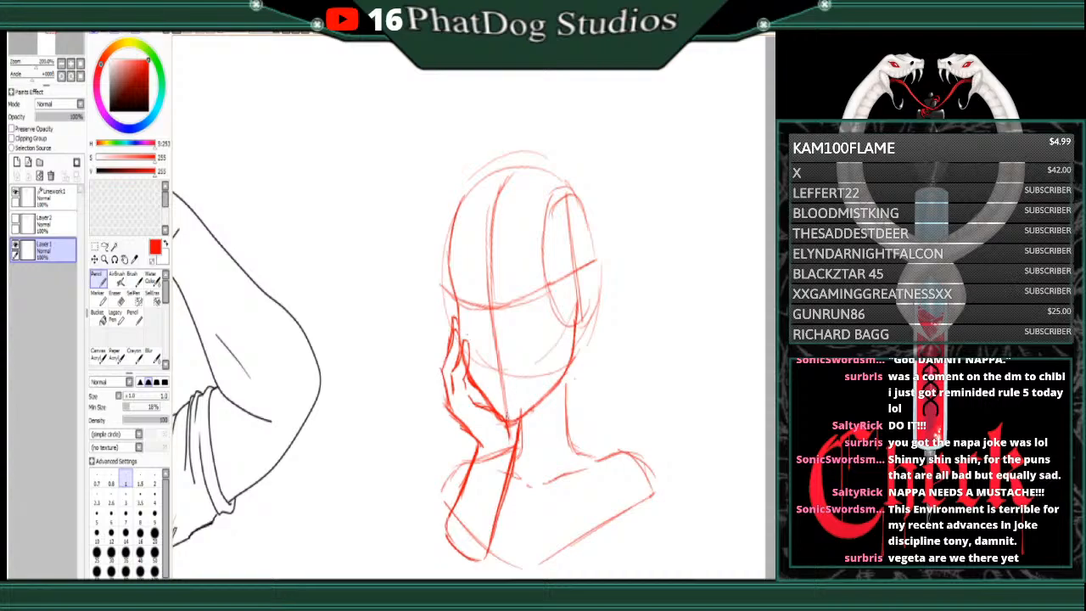
Step: Erase the centre line, eye line and jaw circle guides inside the face with the Eraser at size 25
key(e)
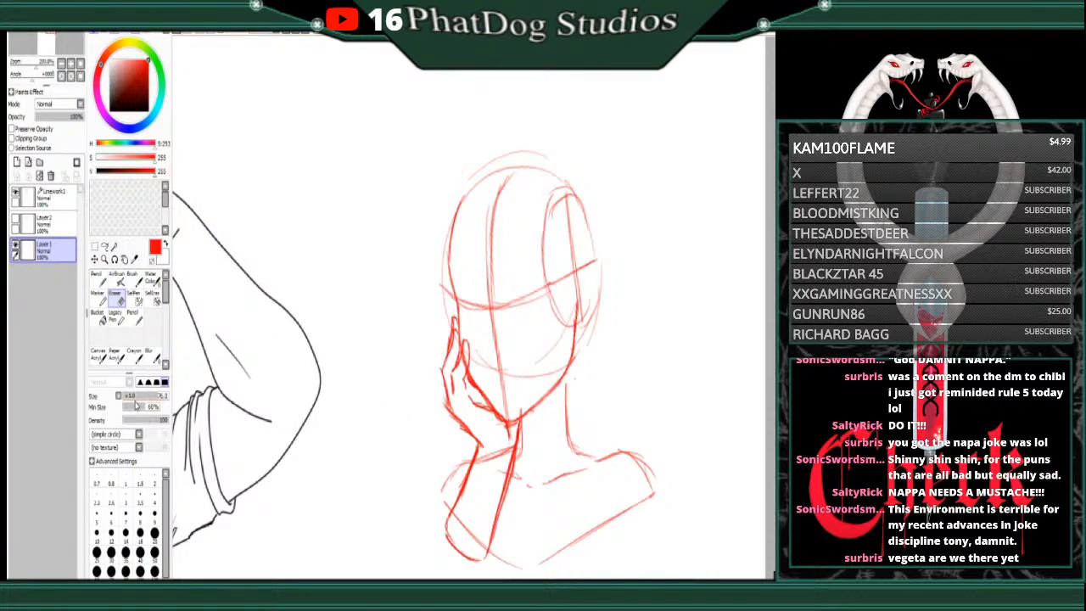
click(97, 552)
mouse_move(500, 398)
mouse_down()
mouse_move(483, 260)
mouse_move(498, 362)
mouse_move(495, 215)
mouse_move(483, 320)
mouse_move(471, 291)
mouse_move(486, 359)
mouse_move(533, 366)
mouse_move(552, 343)
mouse_move(547, 360)
mouse_move(495, 318)
mouse_move(531, 291)
mouse_up()
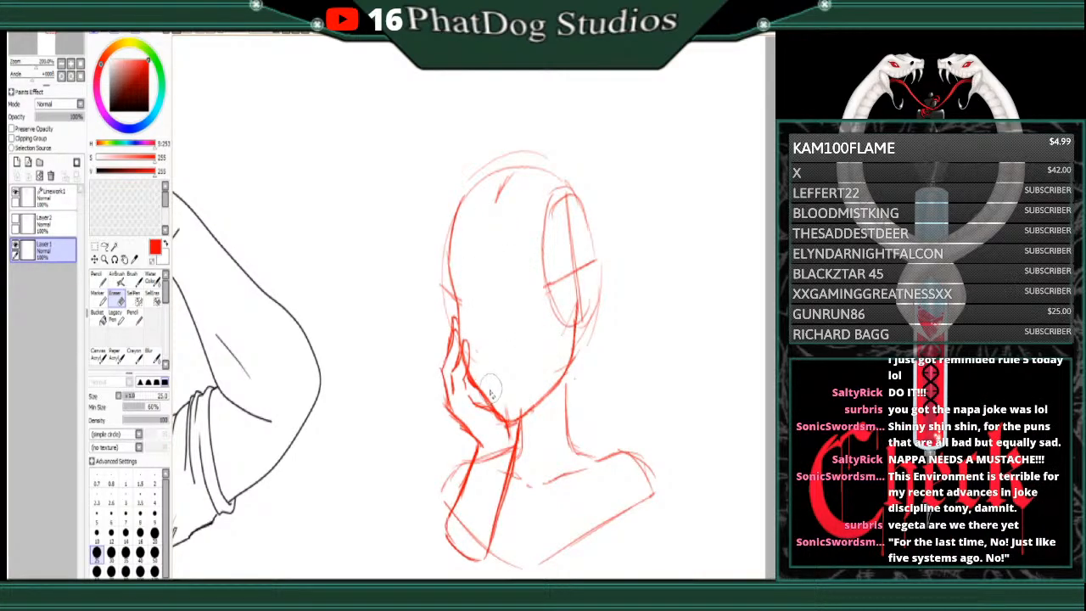
click(97, 277)
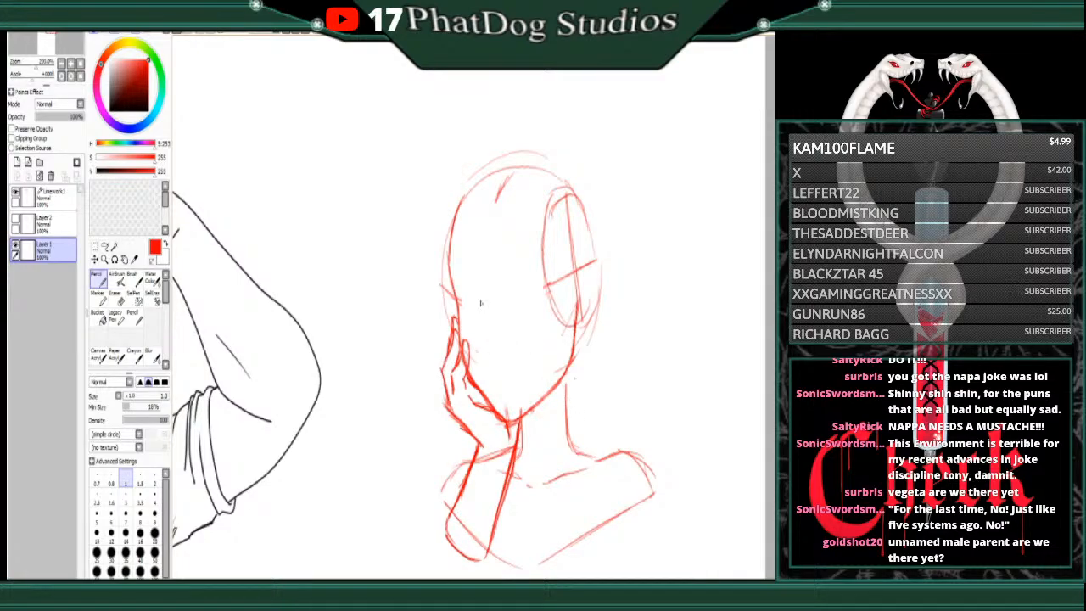
click(116, 297)
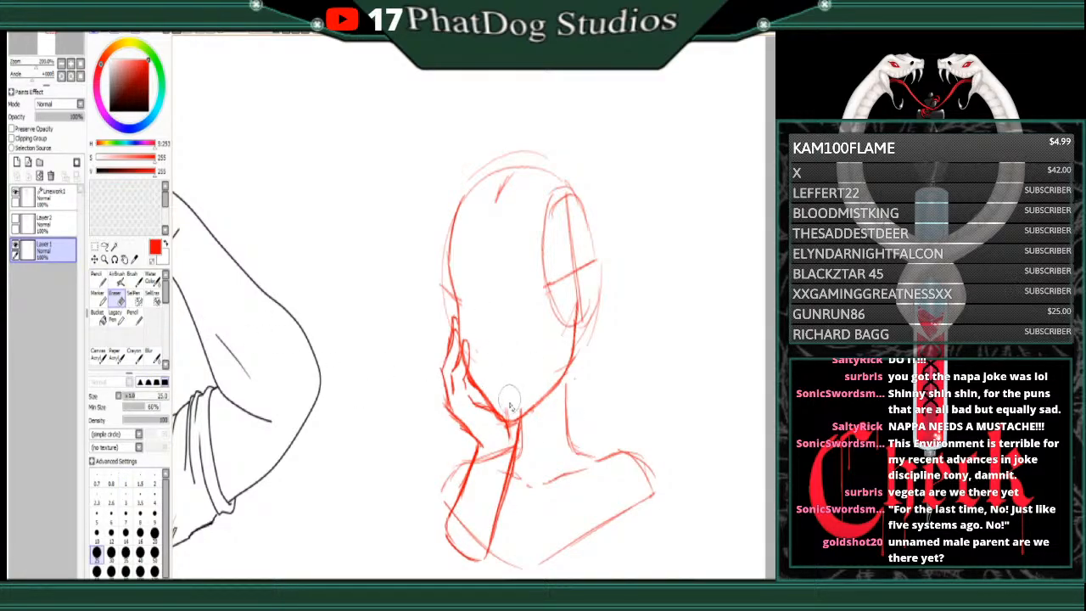
click(97, 277)
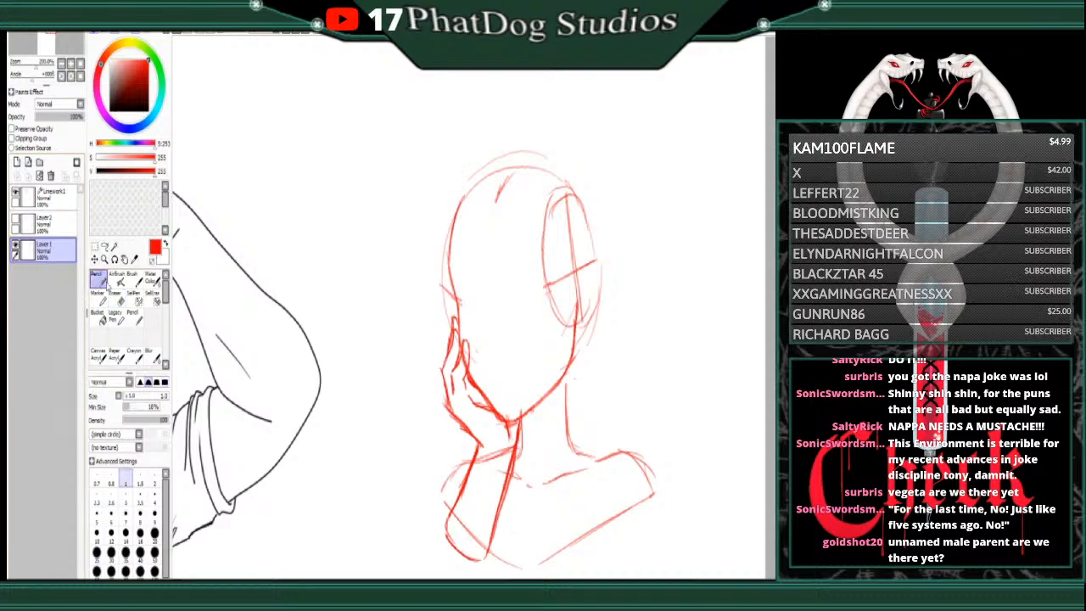
Step: Erase the shoulder line crossing the forearm with the size 9 Eraser and redraw the forearm's inner edge with the red Pencil
key(e)
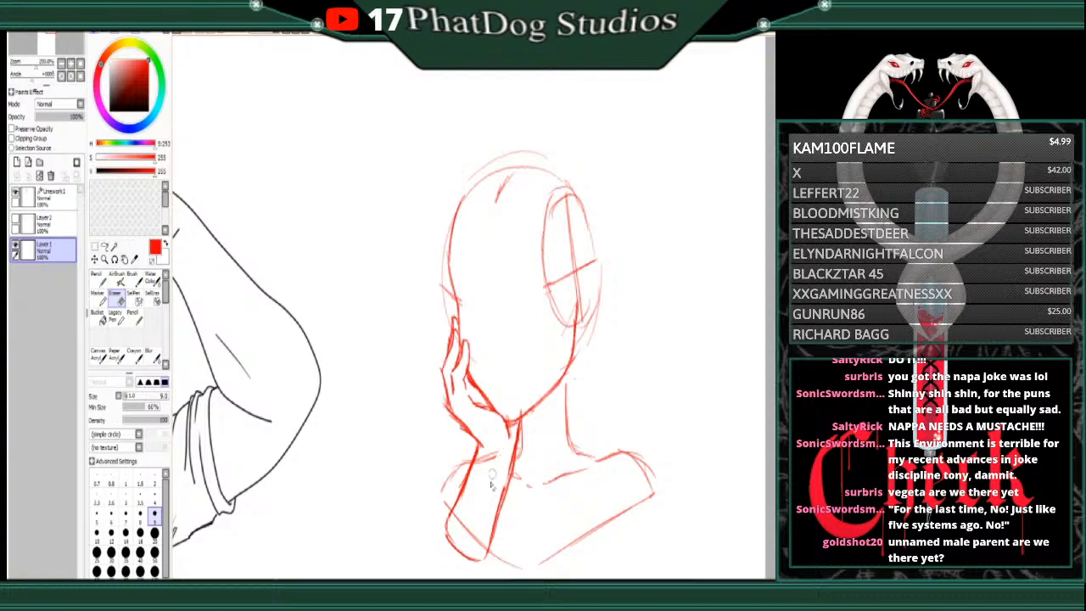
key(n)
drag(513, 449, 501, 496)
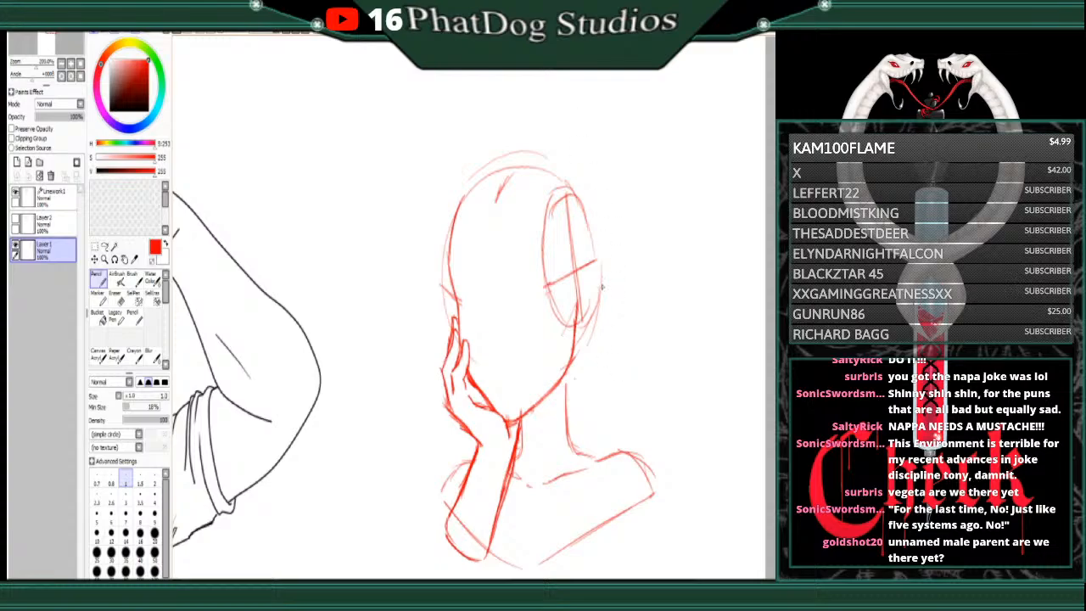
Step: Sketch long hair falling from the back of the head past the jaw onto the shoulder, with small curls at its tip
drag(599, 280, 633, 417)
mouse_move(611, 358)
mouse_down()
mouse_move(633, 443)
mouse_move(579, 499)
mouse_up()
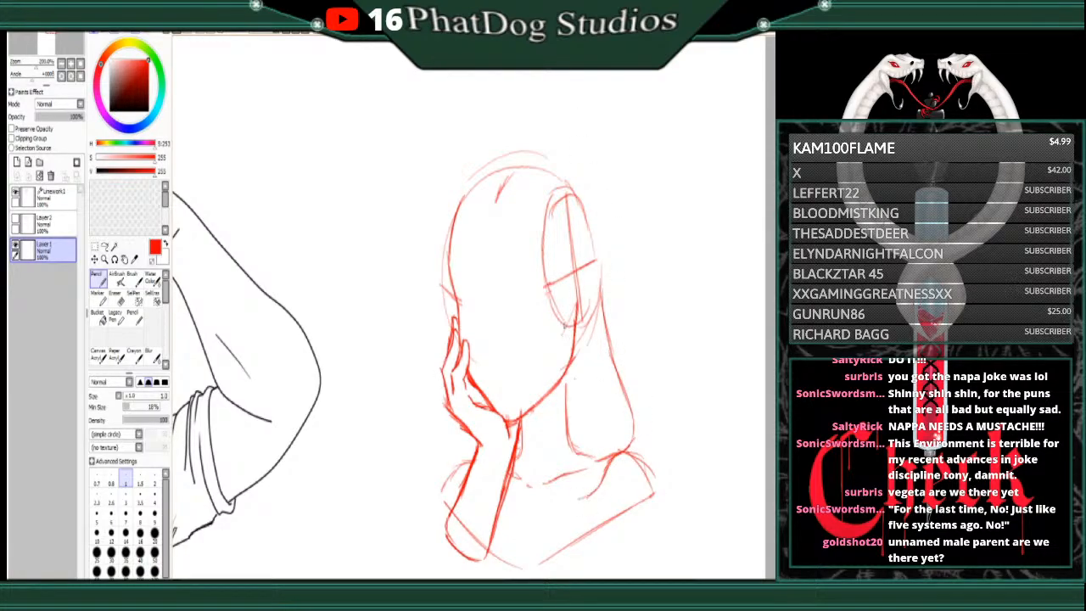
drag(578, 331, 572, 430)
mouse_move(579, 350)
mouse_down()
mouse_move(579, 396)
mouse_move(558, 407)
mouse_move(561, 397)
mouse_move(546, 458)
mouse_move(562, 492)
mouse_move(581, 499)
mouse_move(621, 411)
mouse_up()
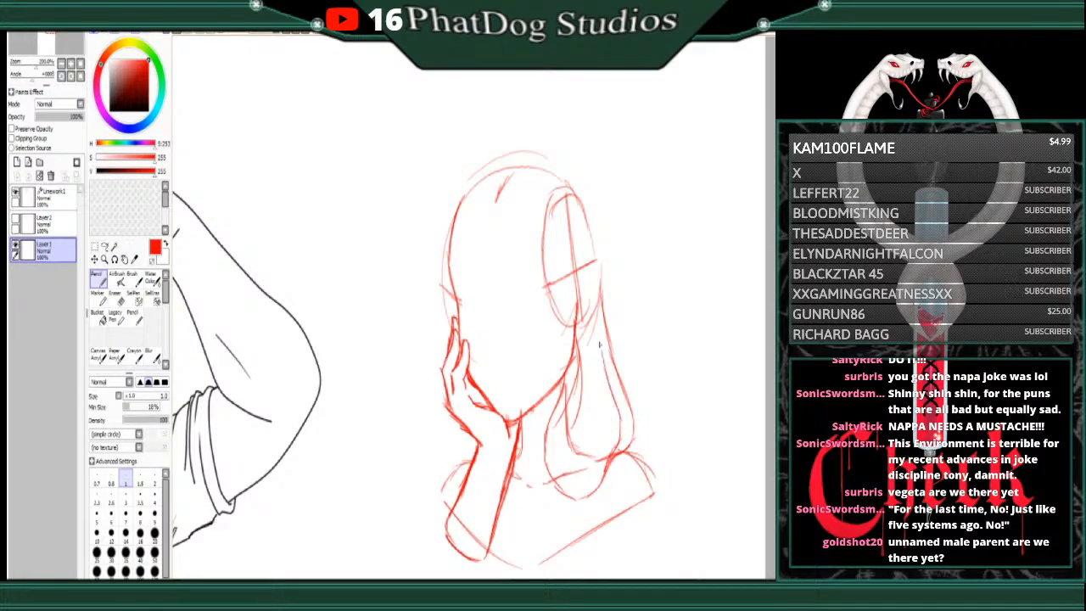
mouse_move(589, 491)
mouse_down()
mouse_move(575, 498)
mouse_move(578, 468)
mouse_move(570, 511)
mouse_move(592, 514)
mouse_move(608, 476)
mouse_move(611, 494)
mouse_move(592, 513)
mouse_up()
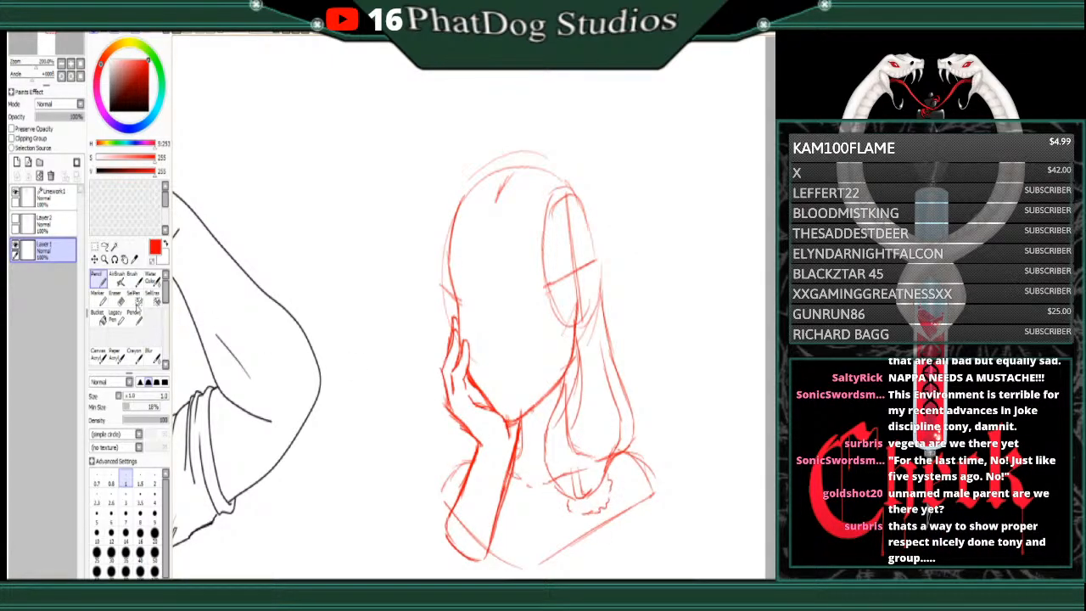
Step: Erase the neck line inside the hair, the lower part of the head's side oval, and the skull guide outside the forehead
click(120, 298)
drag(575, 449, 568, 416)
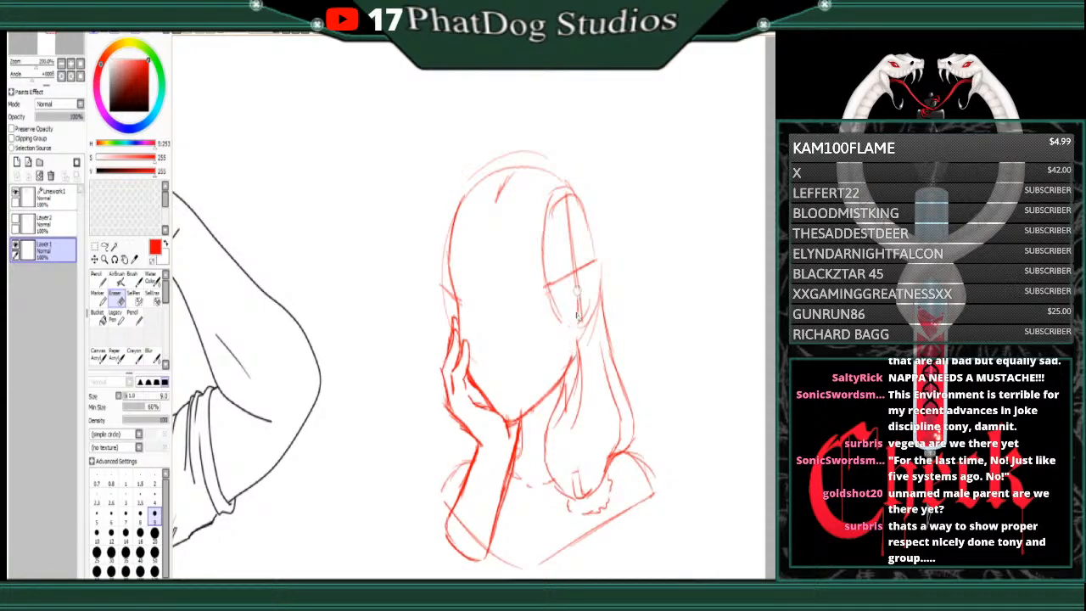
mouse_move(556, 315)
mouse_down()
mouse_move(539, 225)
mouse_move(546, 289)
mouse_up()
mouse_move(437, 255)
mouse_down()
mouse_move(446, 328)
mouse_move(449, 313)
mouse_up()
drag(440, 218, 439, 276)
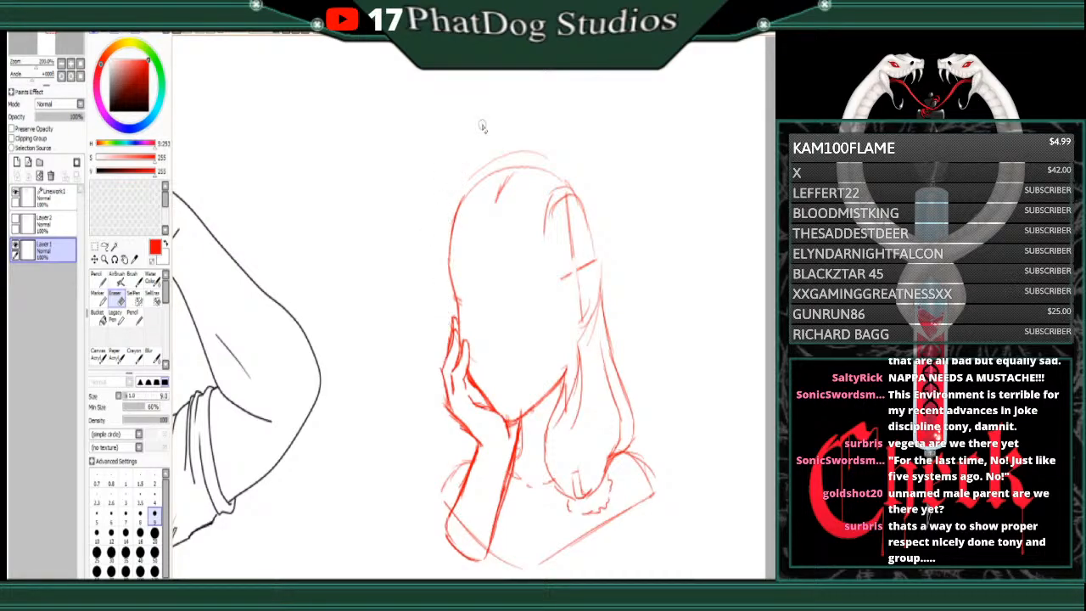
Step: Add short strokes at the hairline and reinforce the forehead and temple contour with the red Pencil
key(n)
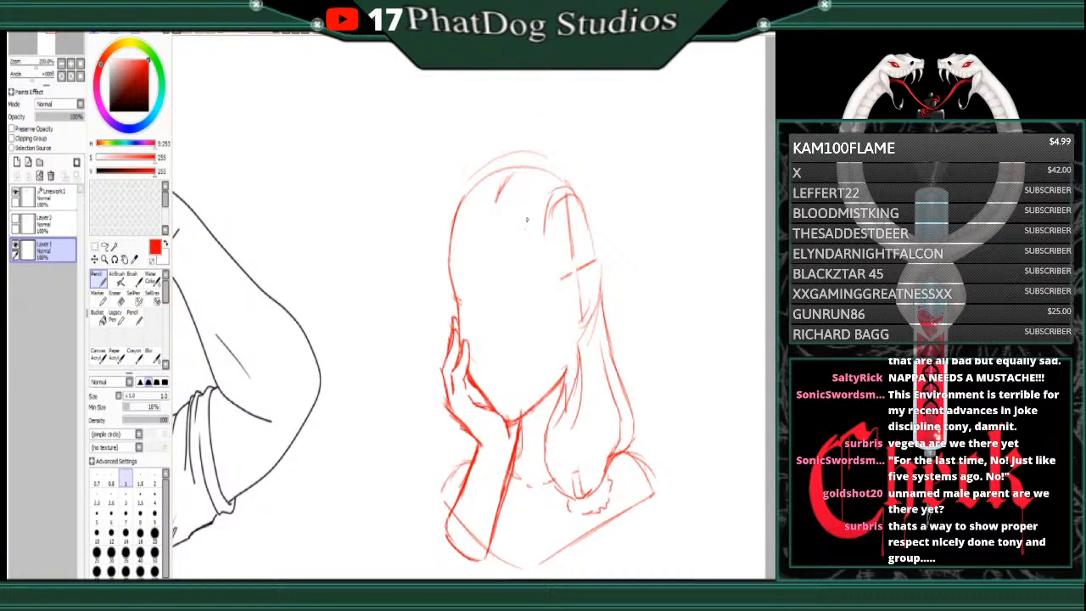
drag(528, 189, 517, 218)
drag(459, 304, 466, 203)
drag(456, 259, 472, 200)
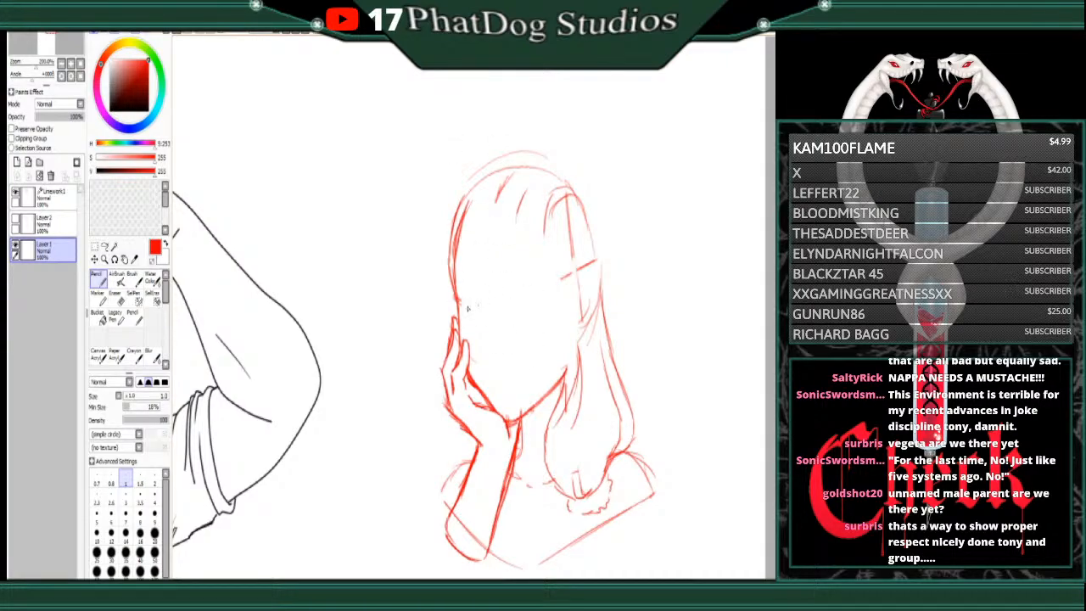
Step: Sketch the face with a slanted eye guideline, the nose, a smiling mouth, a lower lip mark and two arched eyebrows
drag(468, 306, 556, 293)
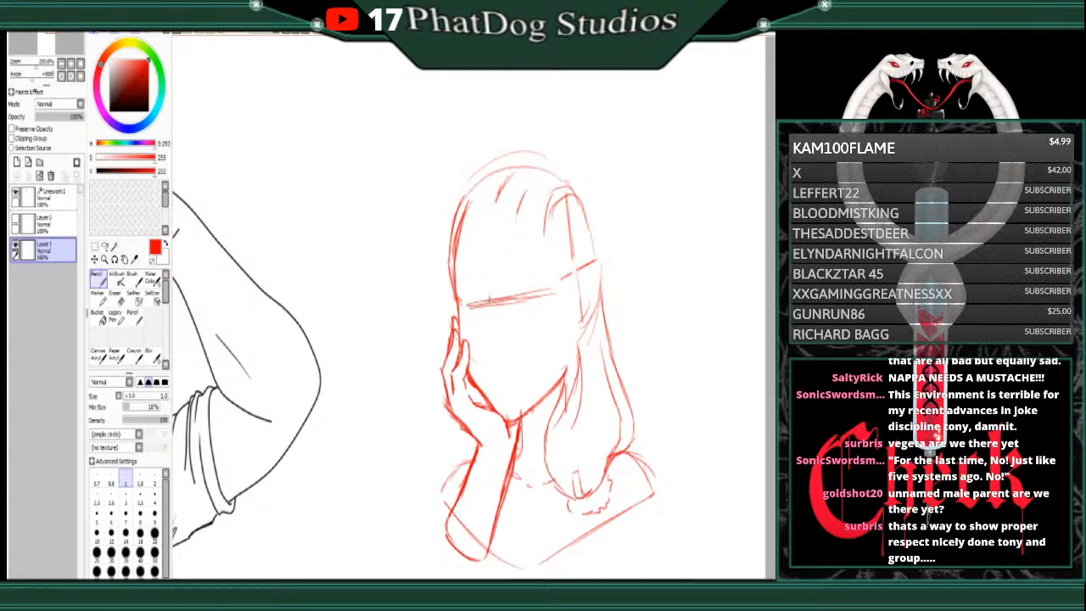
drag(491, 302, 488, 355)
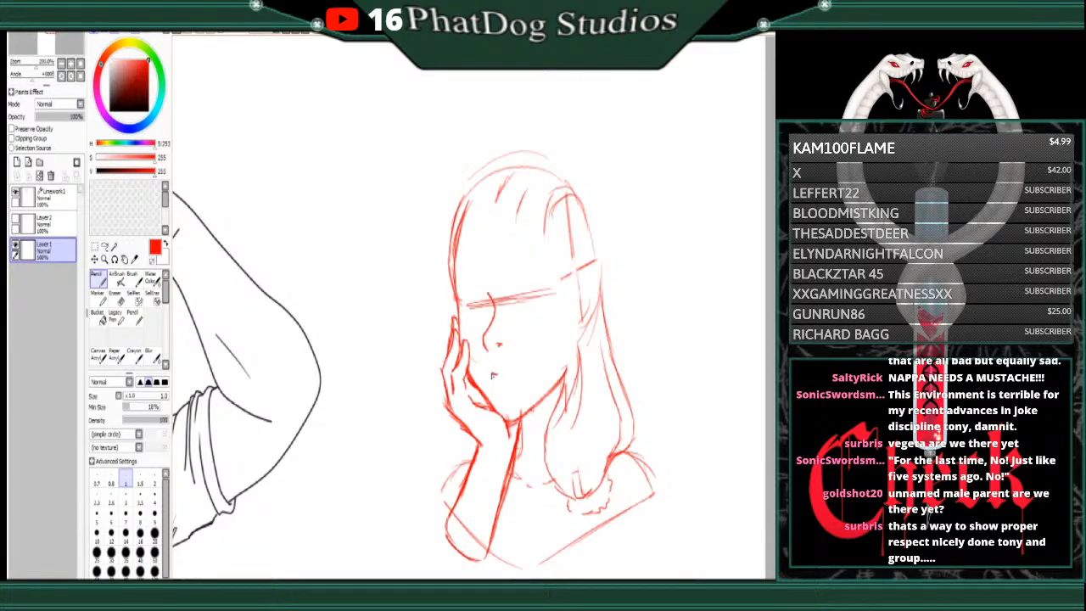
drag(490, 376, 525, 365)
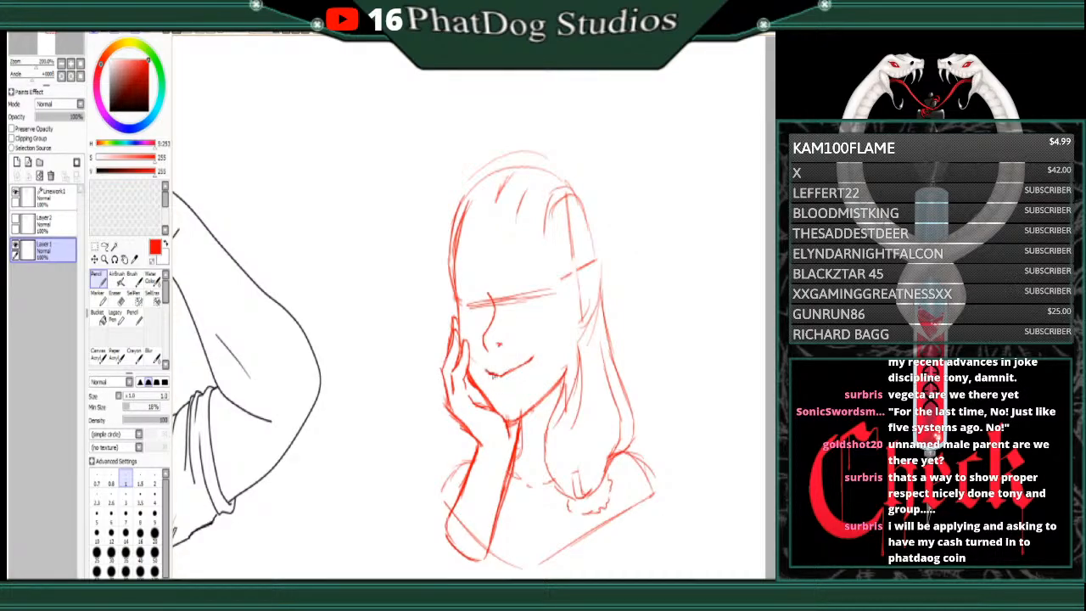
drag(502, 389, 513, 389)
mouse_move(475, 284)
mouse_down()
mouse_move(550, 274)
mouse_move(518, 277)
mouse_move(550, 271)
mouse_up()
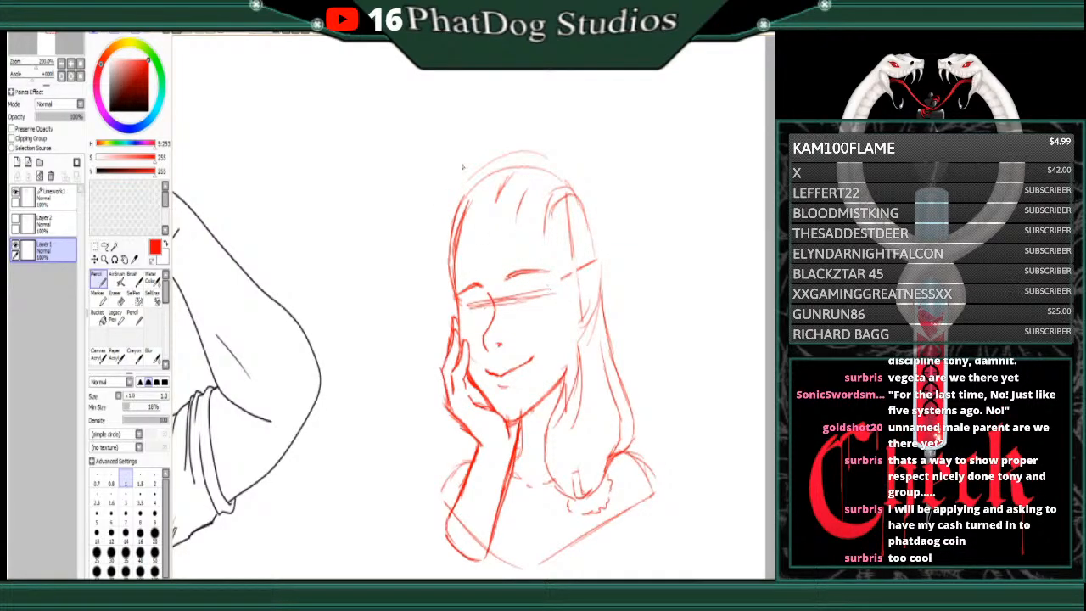
Step: Erase the mouth line and redraw it as a slight smile with the red Pencil
key(e)
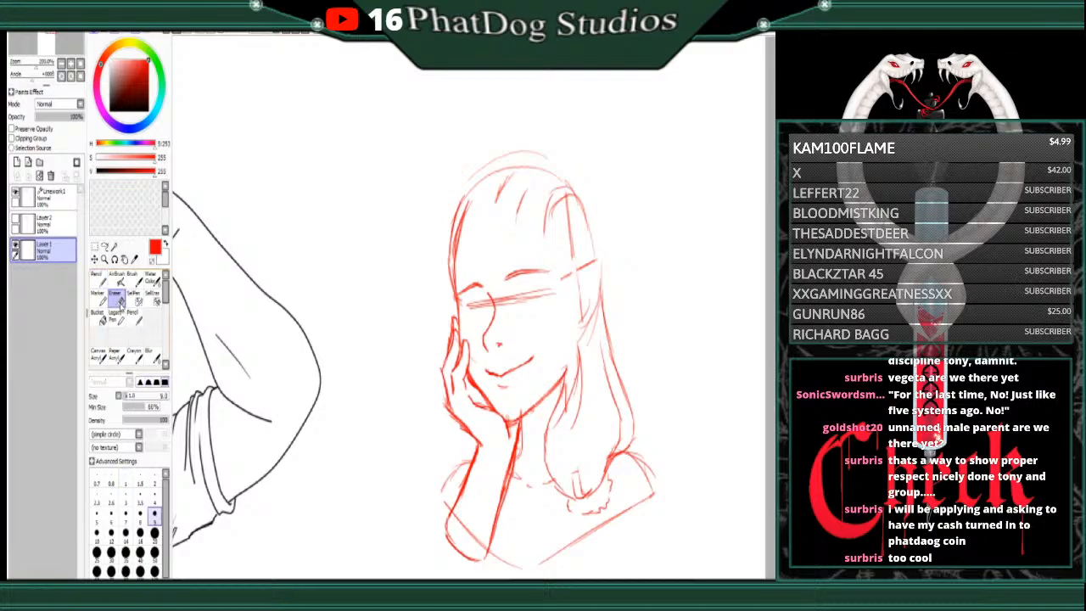
drag(498, 374, 535, 360)
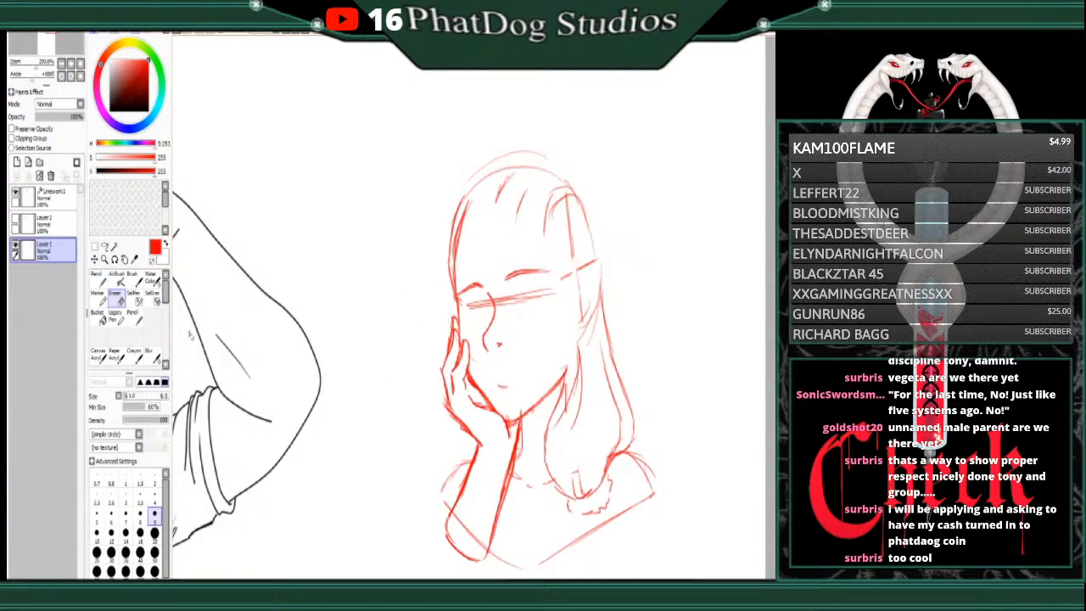
key(n)
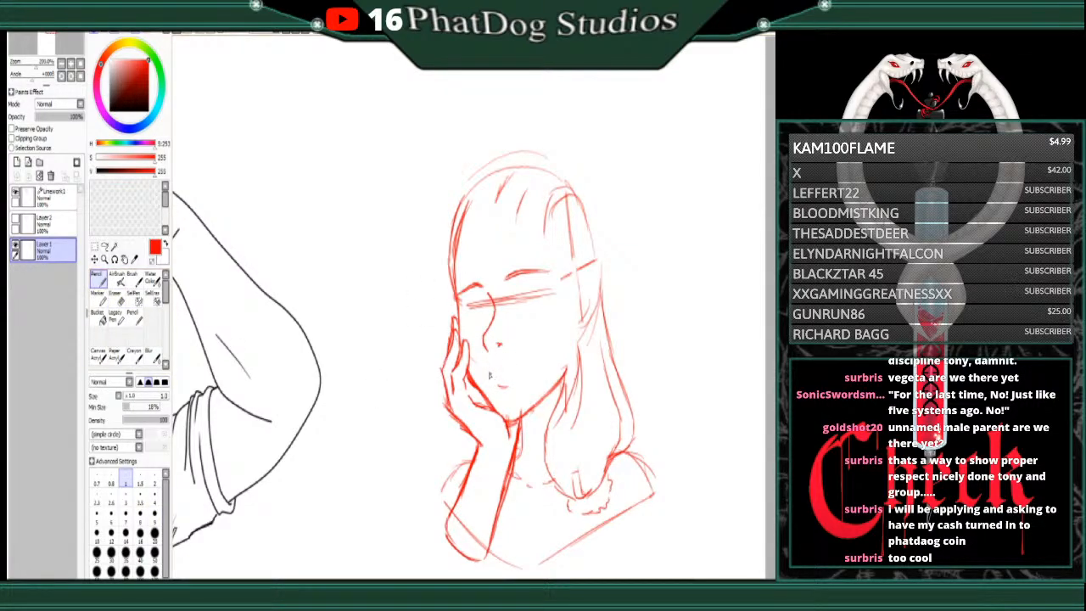
drag(490, 374, 525, 364)
Step: Fade the slanted eye guidelines with the Eraser and sketch the lids and lower edges of both eyes with the red Pencil
click(115, 297)
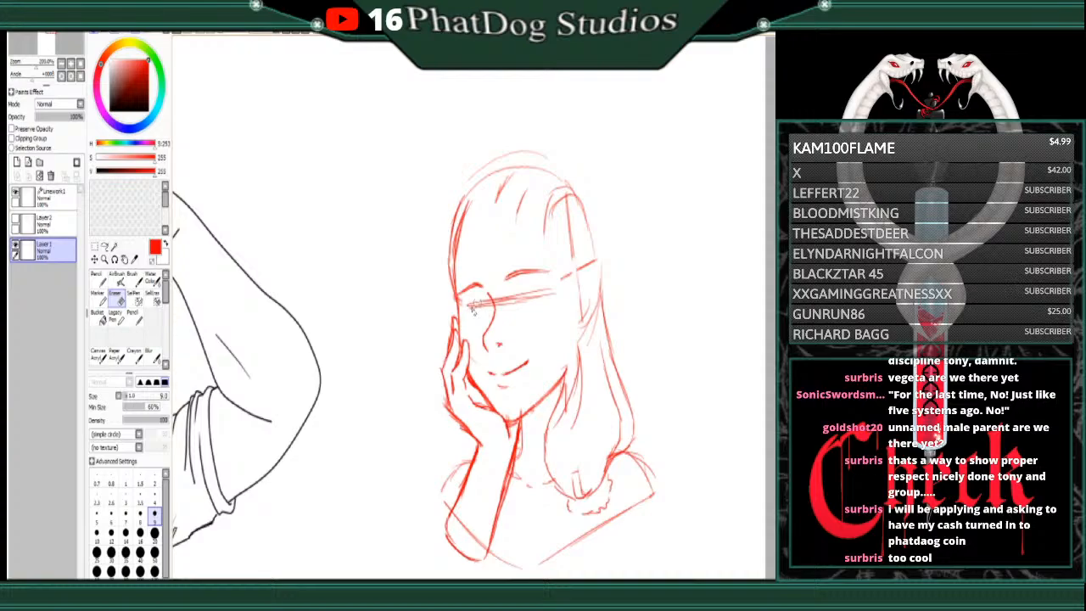
mouse_move(473, 308)
mouse_down()
mouse_move(514, 308)
mouse_move(556, 292)
mouse_up()
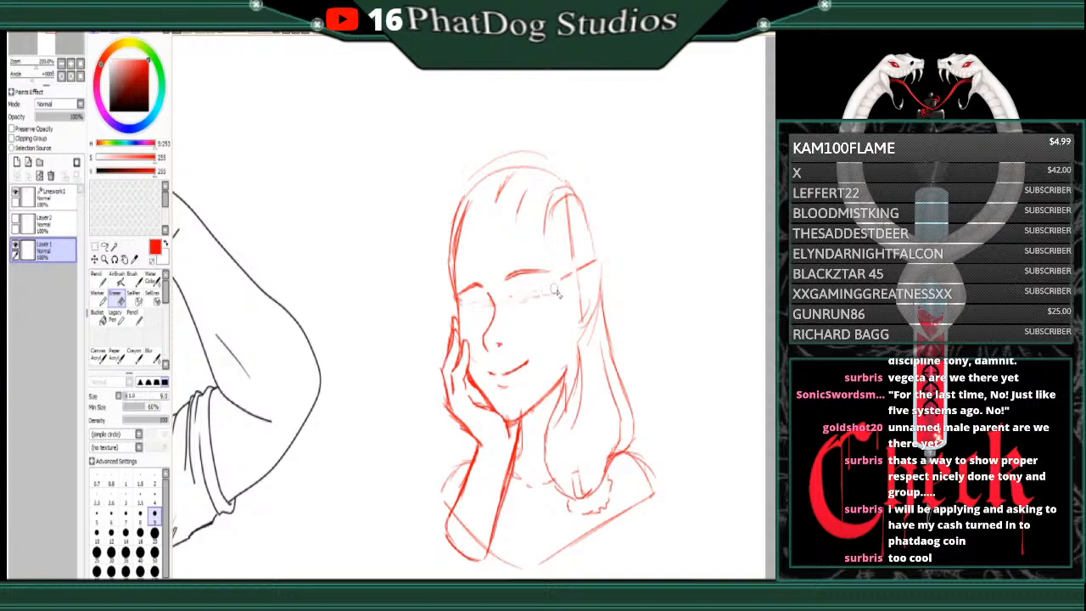
click(96, 276)
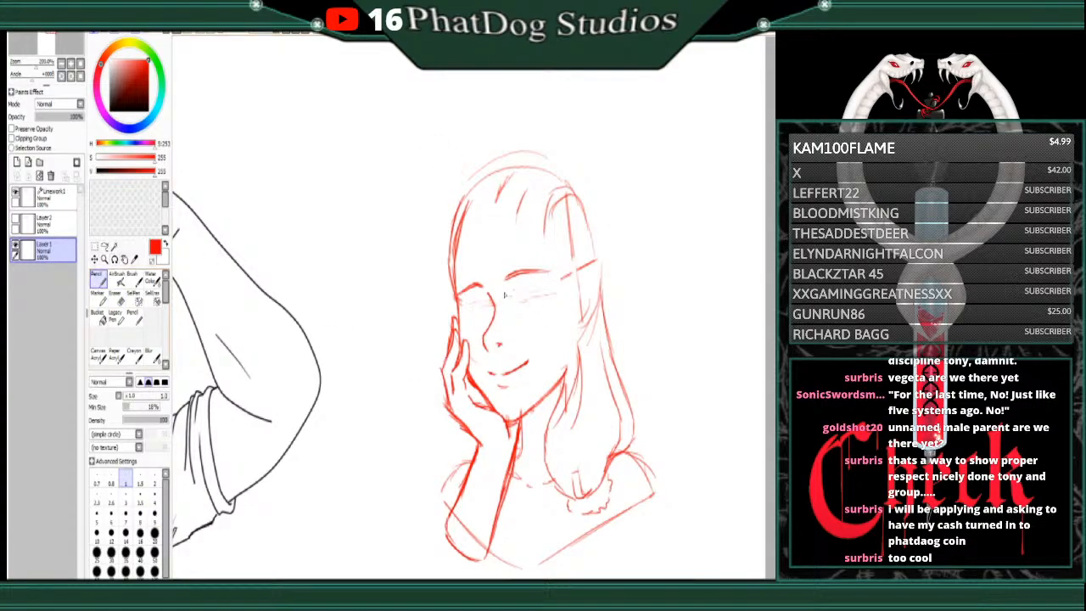
mouse_move(521, 295)
mouse_down()
mouse_move(512, 302)
mouse_move(551, 297)
mouse_move(462, 307)
mouse_move(476, 325)
mouse_move(491, 319)
mouse_up()
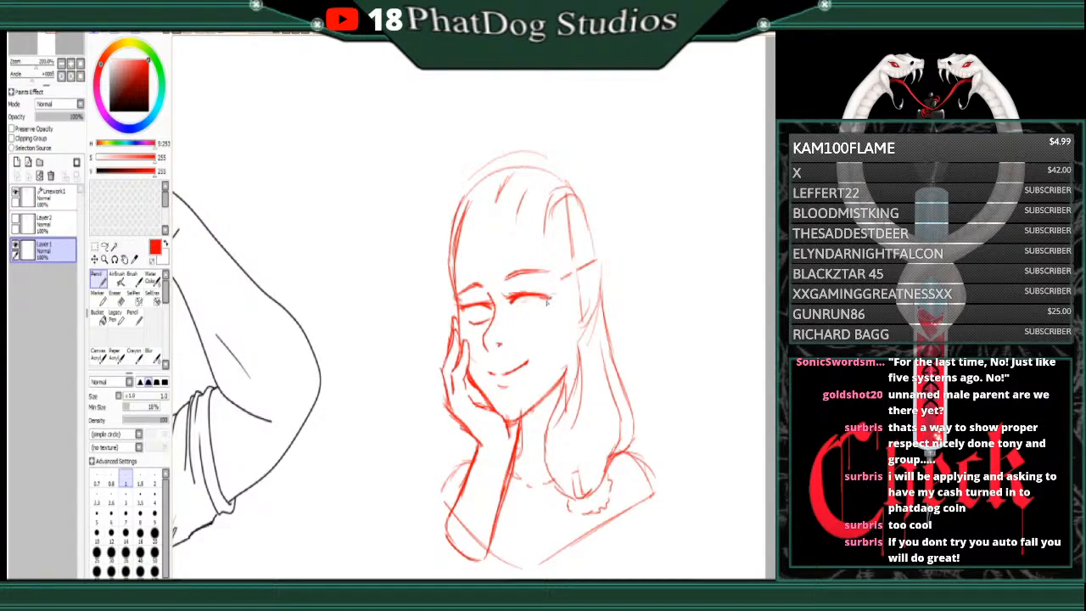
mouse_move(549, 307)
mouse_down()
mouse_move(513, 319)
mouse_move(544, 315)
mouse_up()
Step: Clean up the eye outlines with the Eraser and draw the irises of both eyes with the red Pencil
key(e)
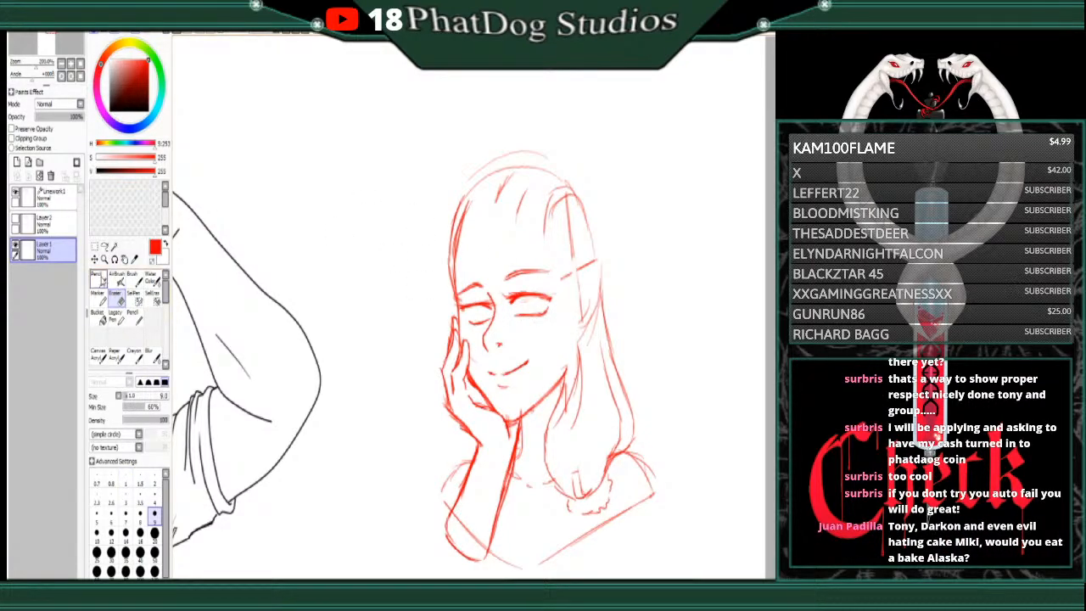
key(n)
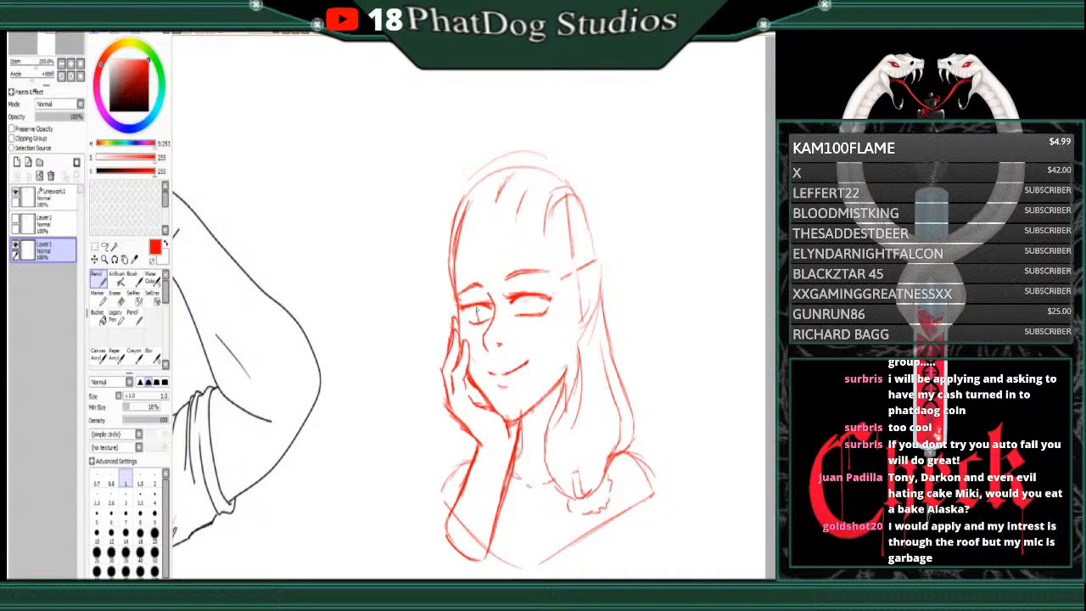
mouse_move(477, 306)
mouse_down()
mouse_move(480, 321)
mouse_move(528, 299)
mouse_move(533, 315)
mouse_move(548, 309)
mouse_move(543, 297)
mouse_up()
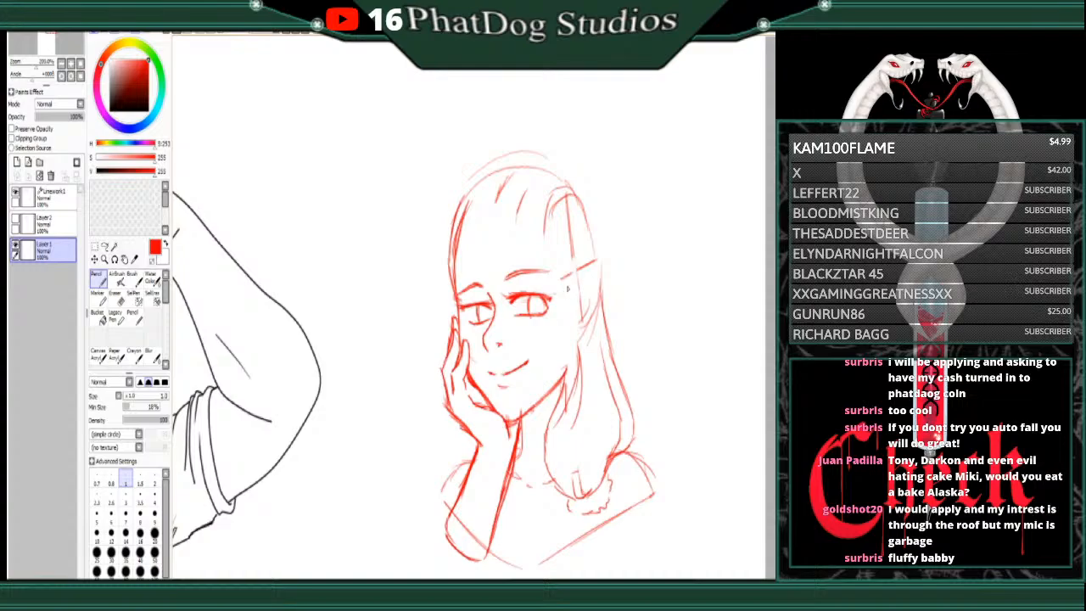
Step: Draw the ear beside the face, lighten the jawline near the chin, and strengthen the upper eyelids and creases
mouse_move(572, 282)
mouse_down()
mouse_move(587, 321)
mouse_move(527, 418)
mouse_up()
click(120, 305)
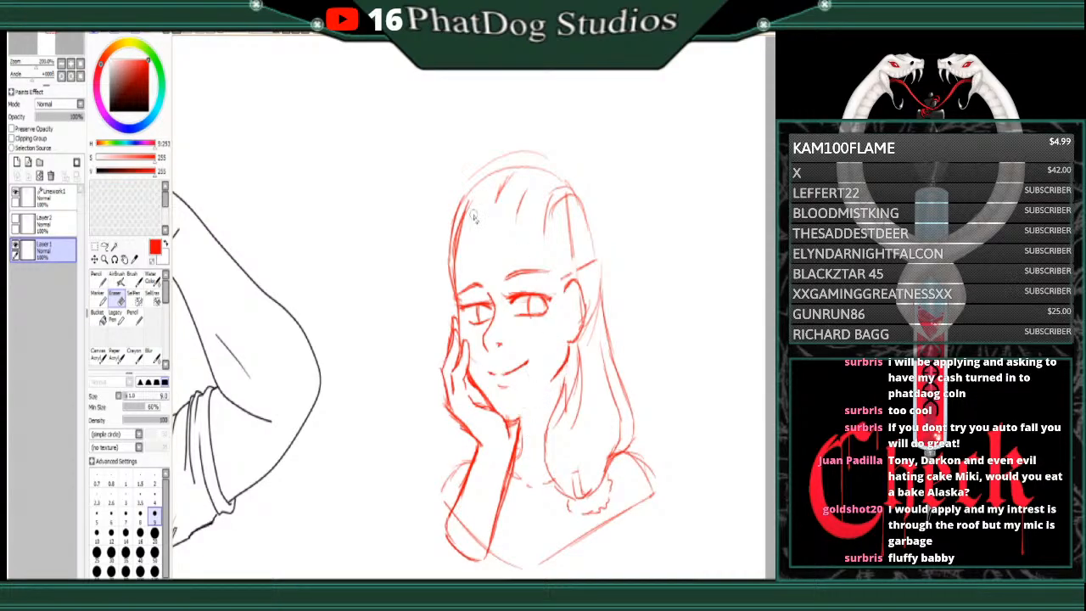
click(97, 278)
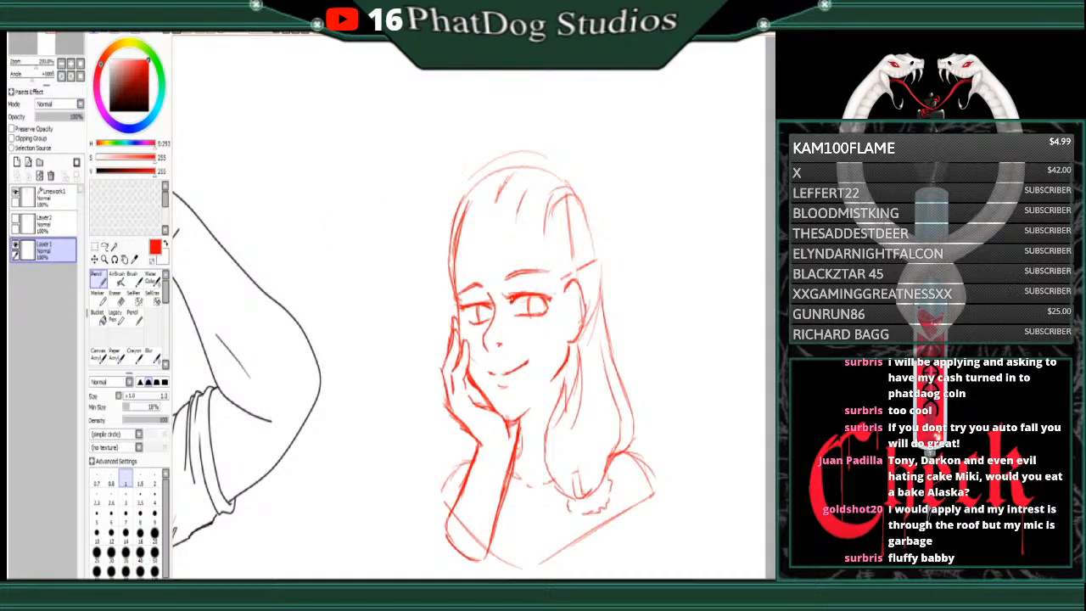
mouse_move(510, 296)
mouse_down()
mouse_move(531, 291)
mouse_move(467, 304)
mouse_move(488, 301)
mouse_move(463, 287)
mouse_move(533, 284)
mouse_up()
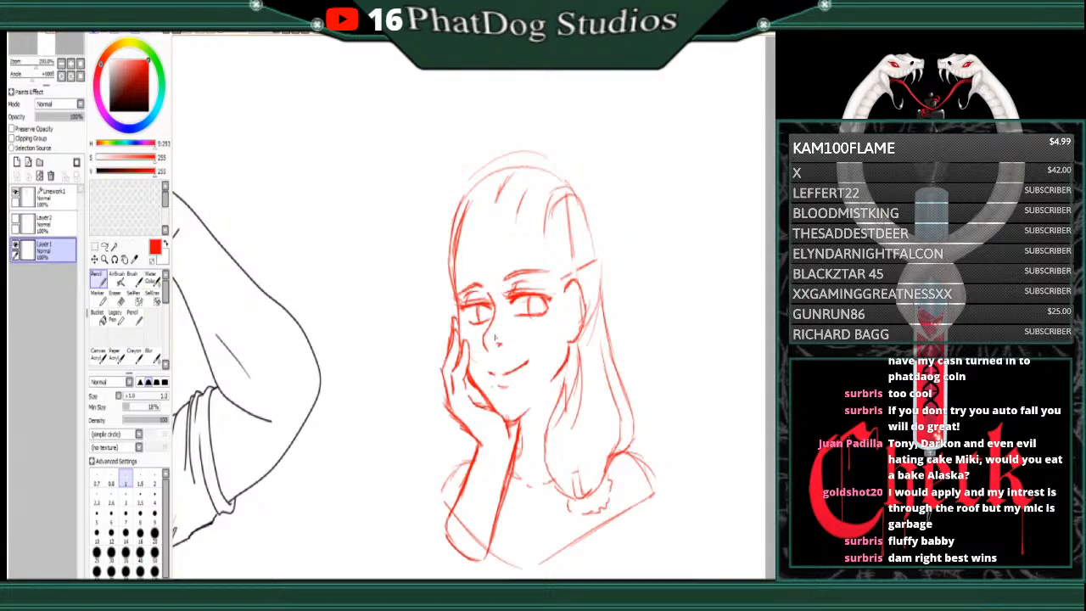
Step: Erase the shoulder guide crossing the forearm and sketch the hairline from the parting down the hand side of the forehead
key(e)
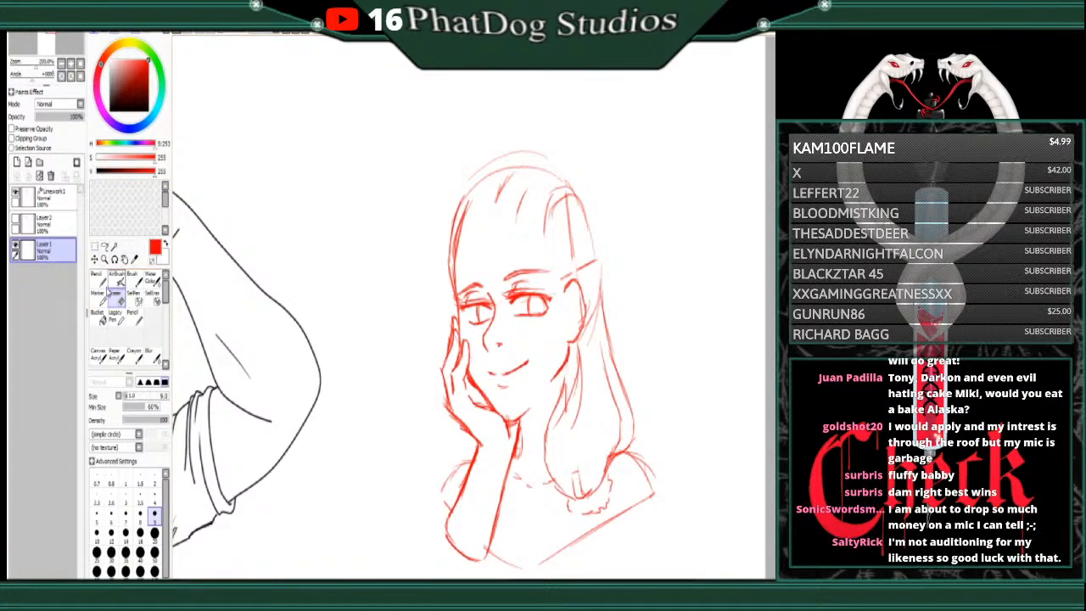
click(96, 275)
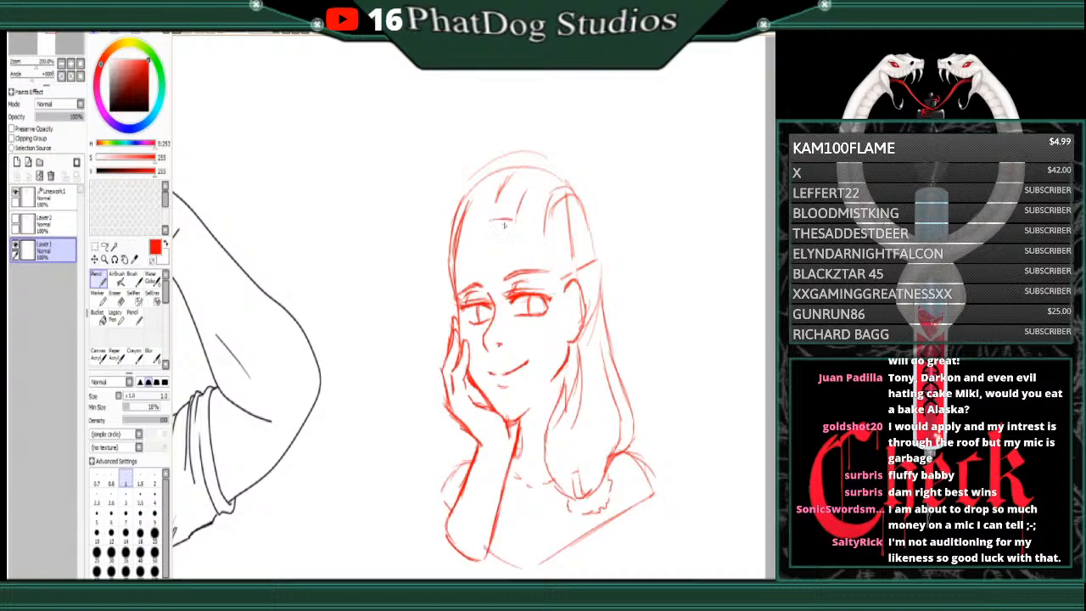
mouse_move(495, 212)
mouse_down()
mouse_move(513, 221)
mouse_move(492, 220)
mouse_move(501, 222)
mouse_move(473, 244)
mouse_move(459, 318)
mouse_up()
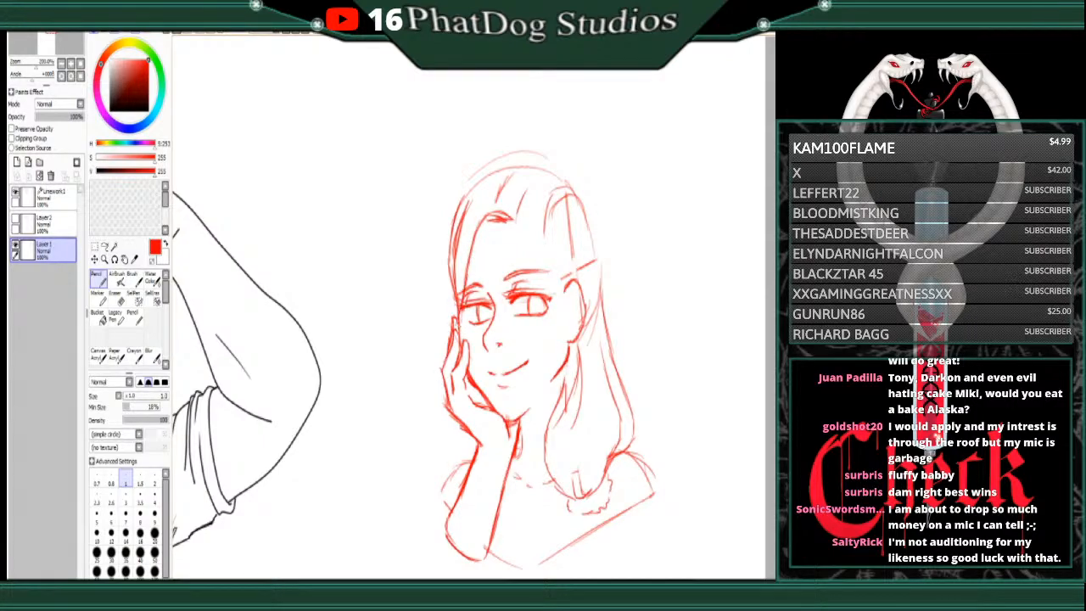
Step: Erase the old hair outline by the forehead, the outer crown arc, the guides above and behind the ear, and the inner hair strand
click(116, 293)
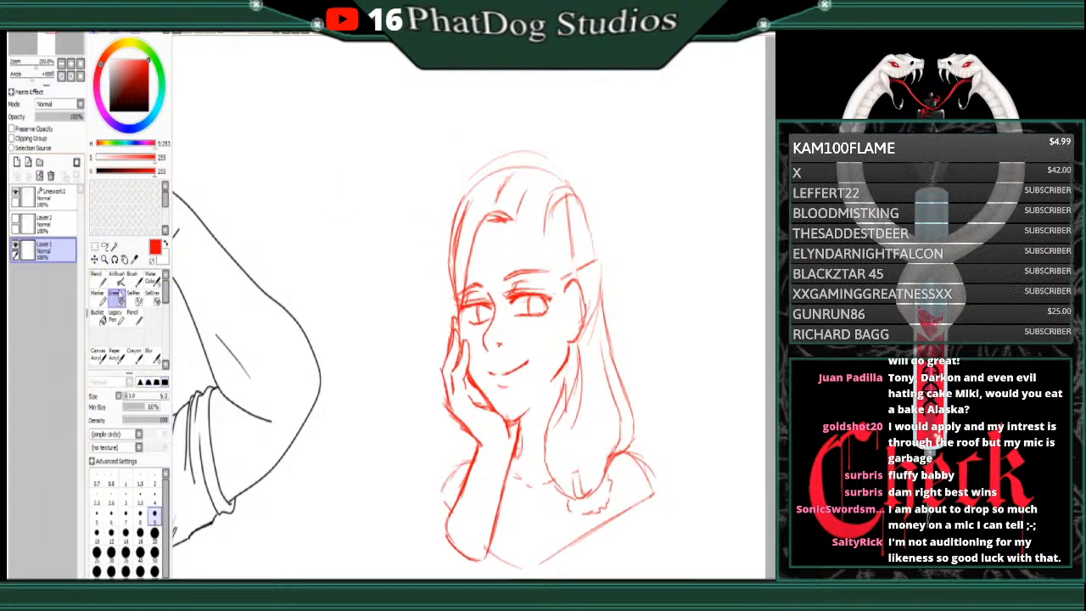
drag(470, 200, 450, 308)
mouse_move(463, 234)
mouse_down()
mouse_move(455, 302)
mouse_move(447, 279)
mouse_up()
drag(469, 192, 445, 251)
mouse_move(488, 152)
mouse_down()
mouse_move(467, 187)
mouse_move(516, 151)
mouse_move(547, 157)
mouse_up()
mouse_move(570, 233)
mouse_down()
mouse_move(567, 210)
mouse_move(577, 324)
mouse_move(579, 314)
mouse_up()
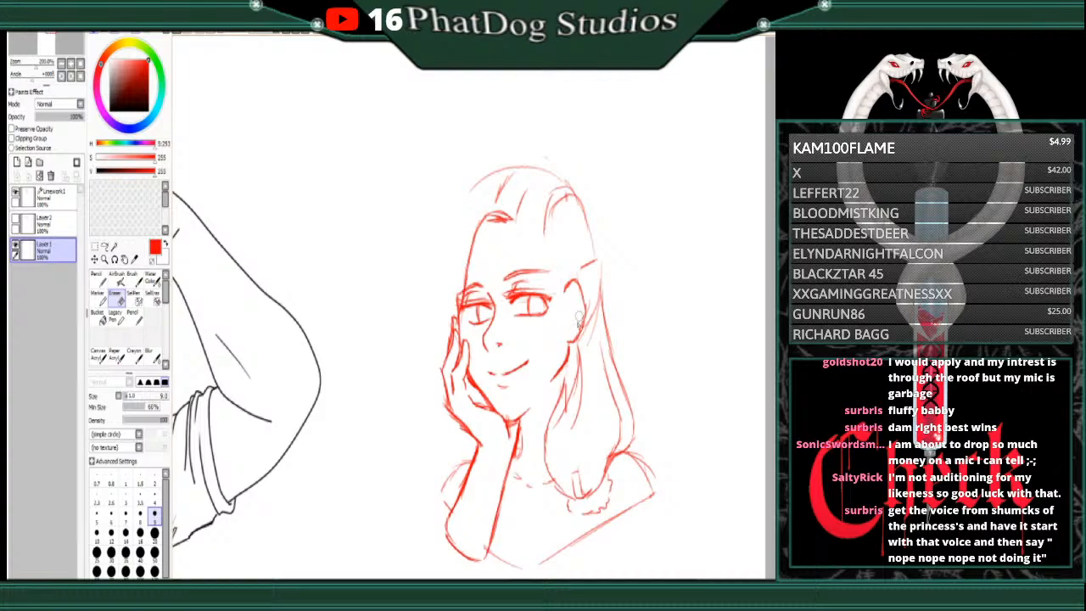
mouse_move(583, 270)
mouse_down()
mouse_move(597, 239)
mouse_move(612, 306)
mouse_move(593, 284)
mouse_move(590, 338)
mouse_up()
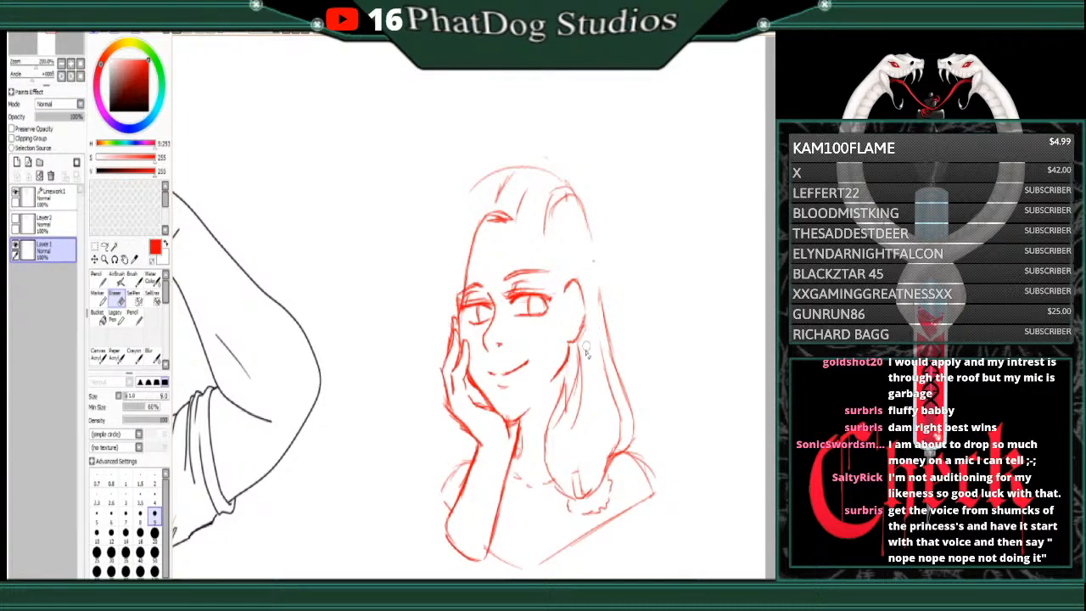
mouse_move(548, 240)
mouse_down()
mouse_move(552, 188)
mouse_move(555, 205)
mouse_move(573, 173)
mouse_up()
Step: Draw the hairline sweeping from the parting down to the ear, and erase a loose strand at the crown
key(n)
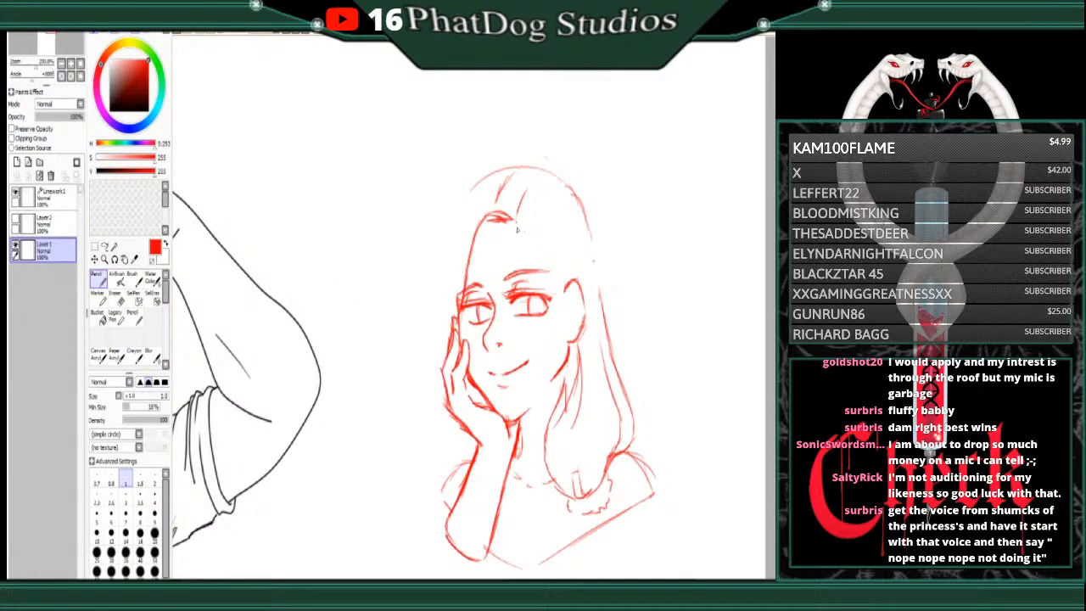
mouse_move(517, 229)
mouse_down()
mouse_move(561, 299)
mouse_move(551, 301)
mouse_move(503, 218)
mouse_up()
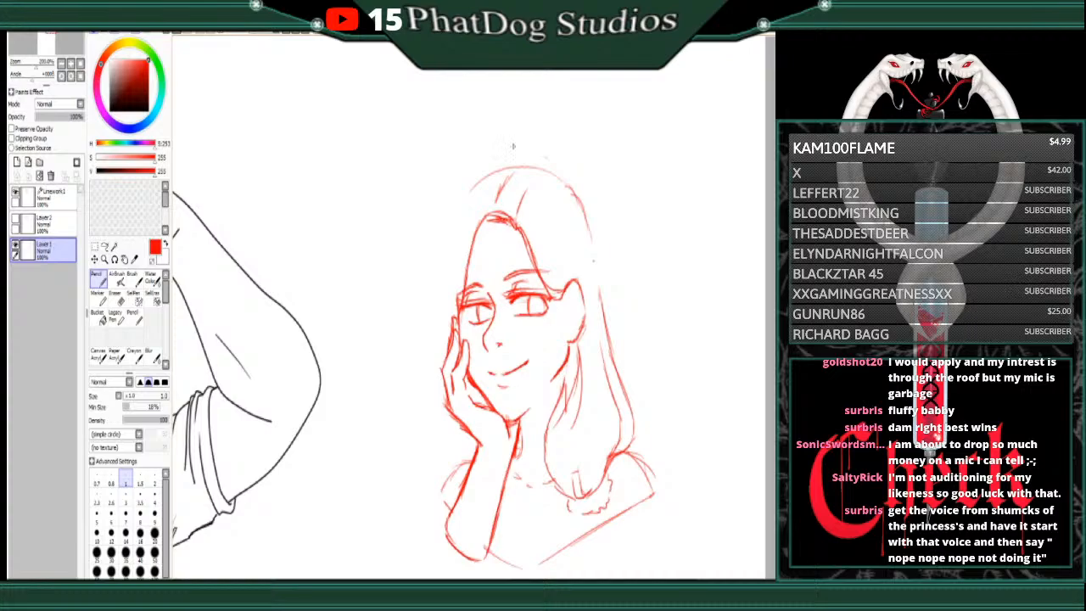
click(117, 299)
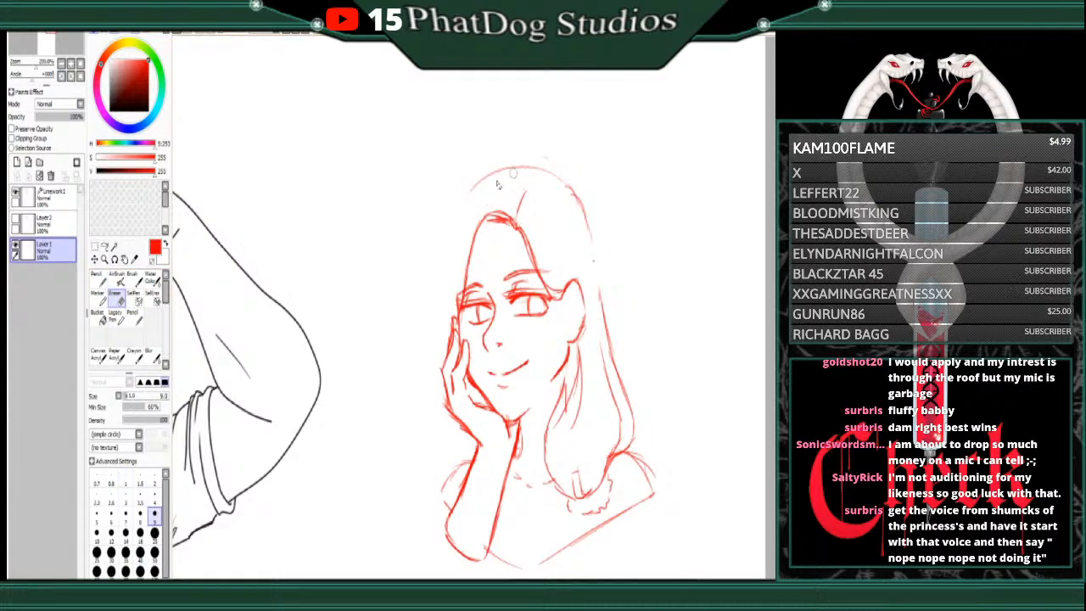
Step: Sketch the side of the neck below the chin and the curved neckline at its base with the red Pencil
click(98, 279)
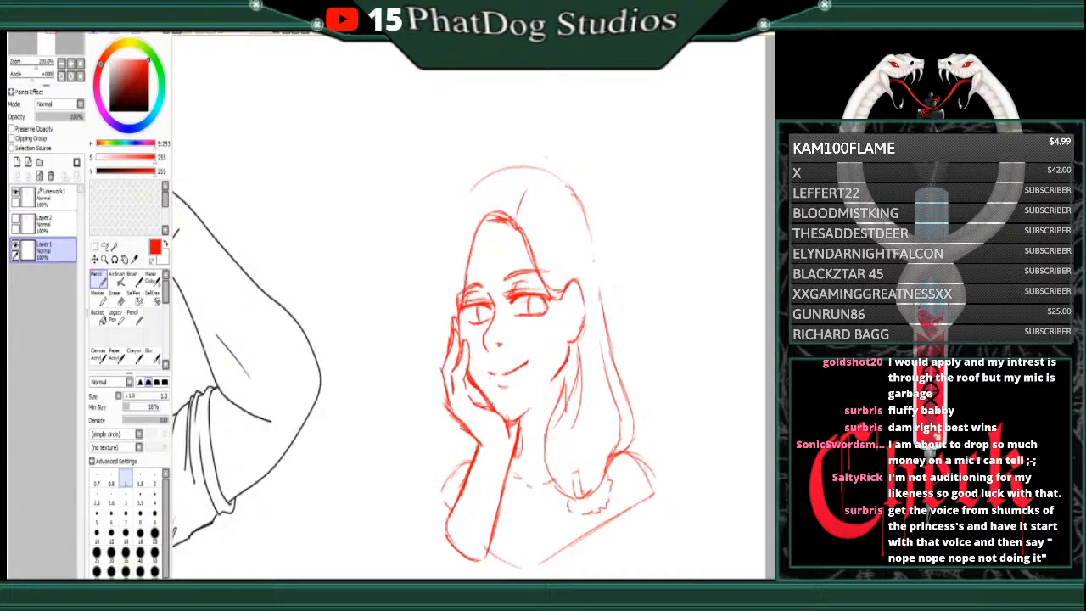
drag(522, 416, 519, 441)
mouse_move(513, 459)
mouse_down()
mouse_move(549, 472)
mouse_move(518, 481)
mouse_move(545, 487)
mouse_up()
Step: Redraw both shoulders with straighter, angular red lines and erase the old rounded shoulder strokes
click(117, 300)
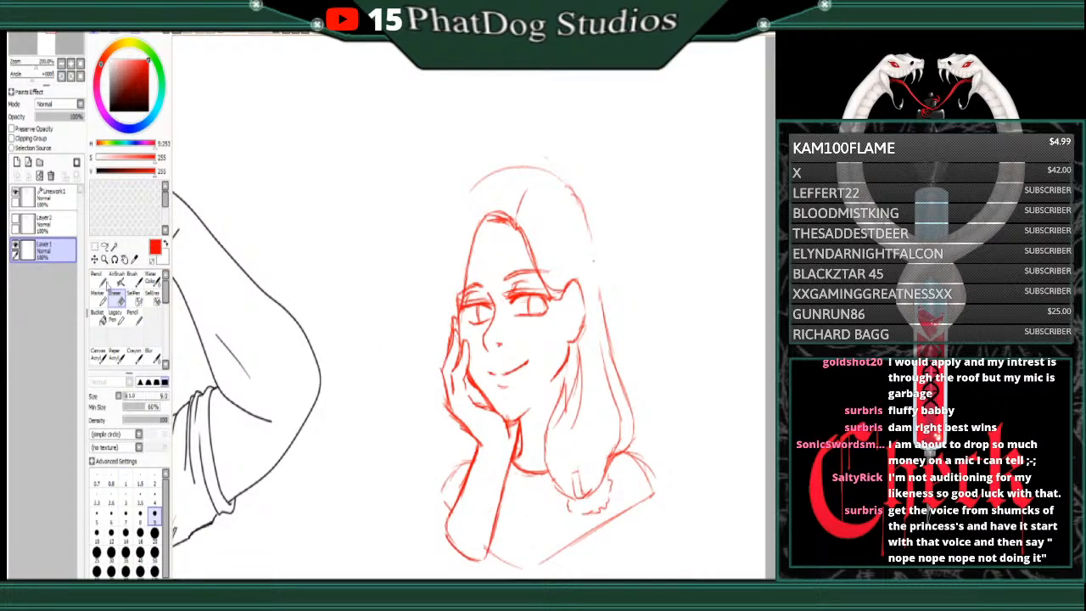
click(104, 283)
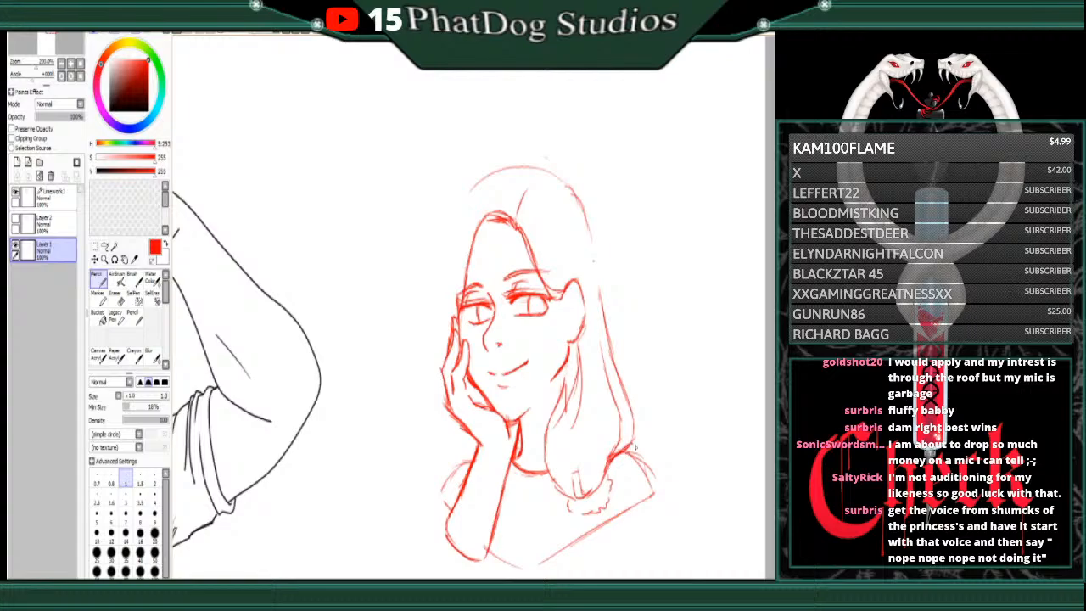
drag(631, 443, 669, 485)
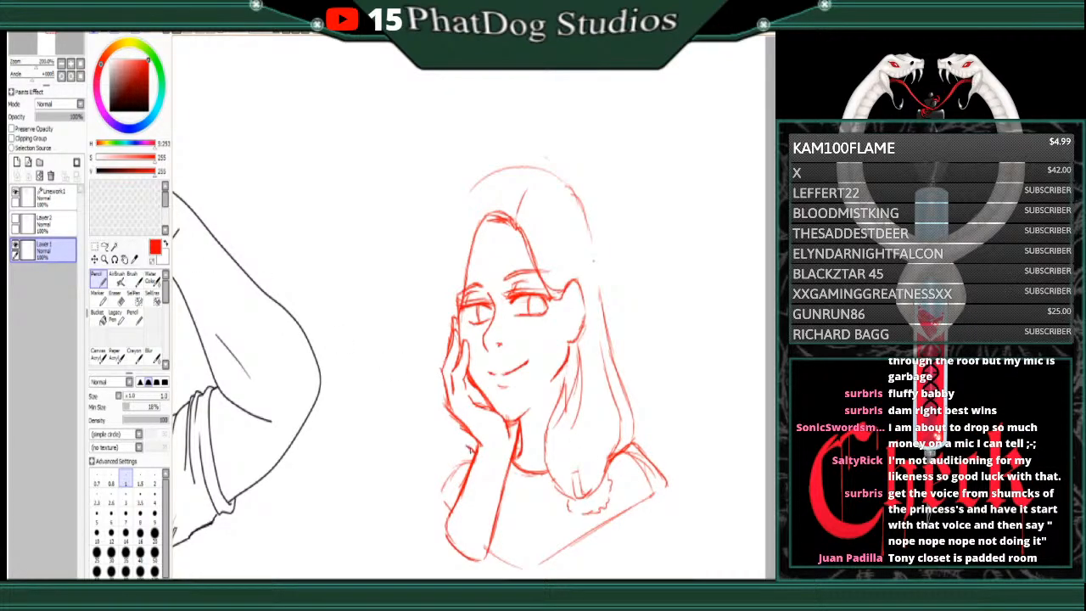
mouse_move(469, 447)
mouse_down()
mouse_move(437, 501)
mouse_move(466, 463)
mouse_up()
key(e)
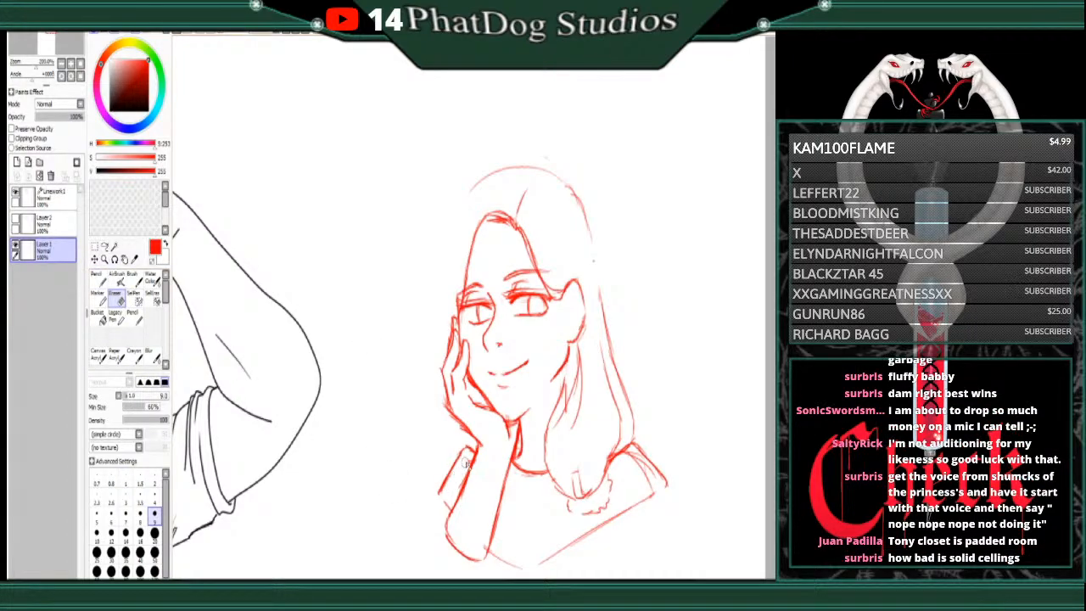
mouse_move(645, 469)
mouse_down()
mouse_move(626, 463)
mouse_move(657, 491)
mouse_up()
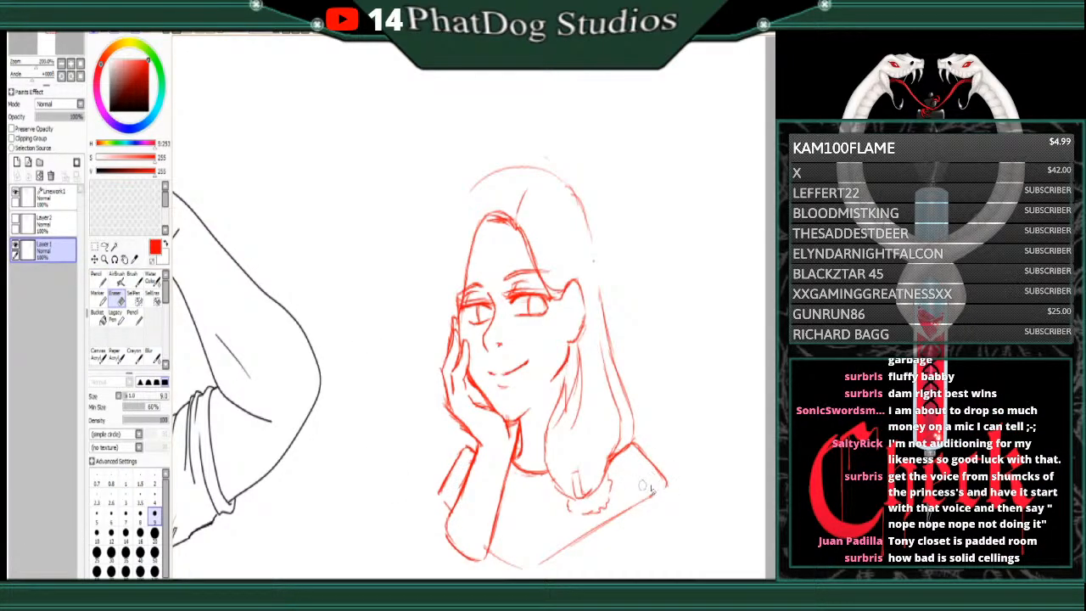
Step: Add crease strokes around the chest ruffle and shoulder, a hair strand below the ear, and the inner ear details
click(97, 276)
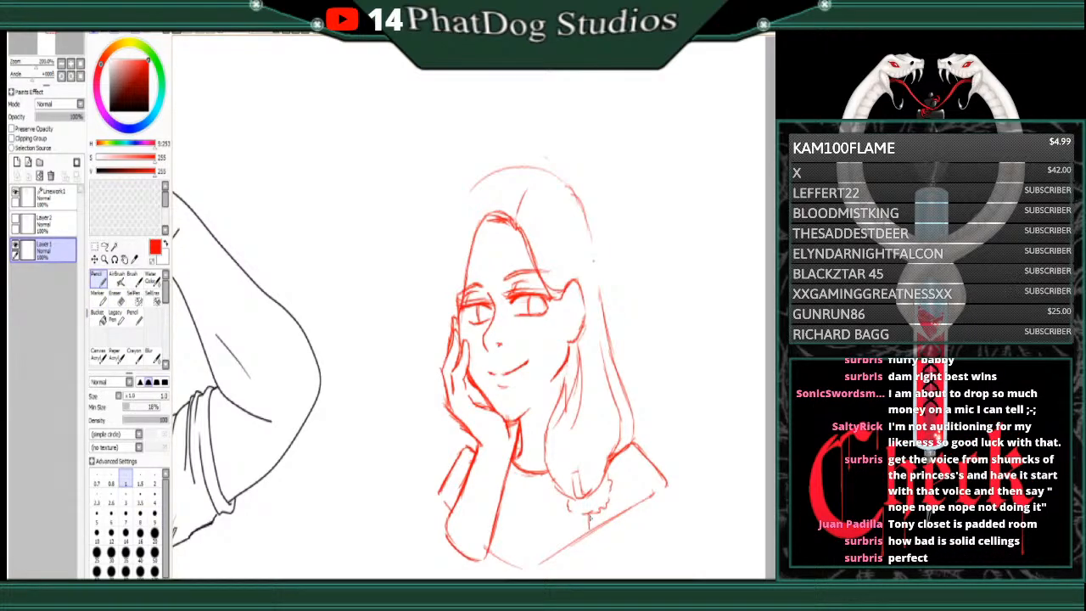
drag(589, 524, 619, 463)
drag(568, 367, 554, 413)
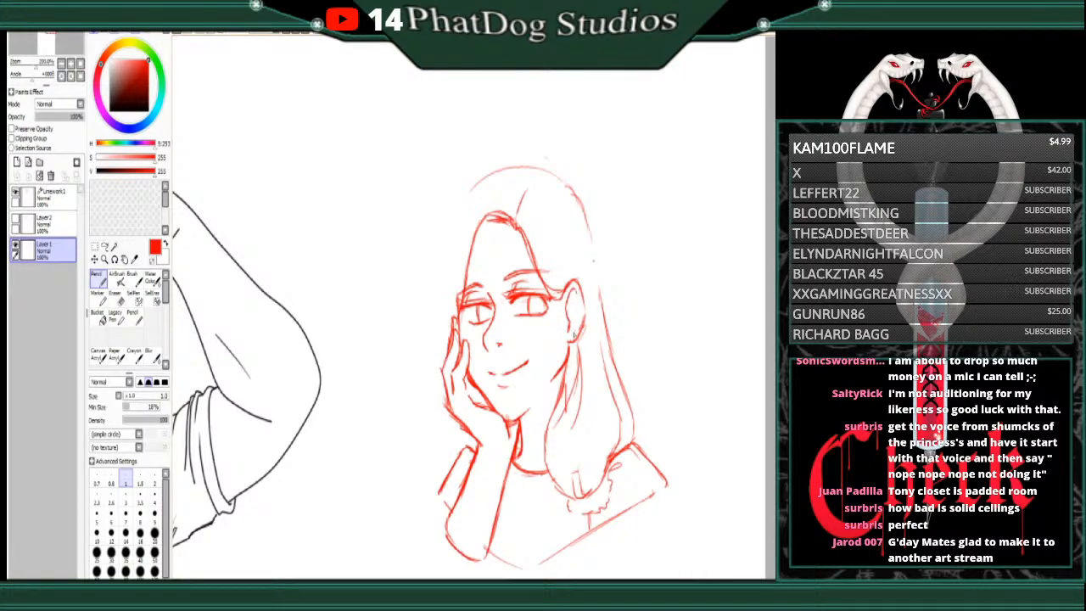
drag(569, 326, 575, 332)
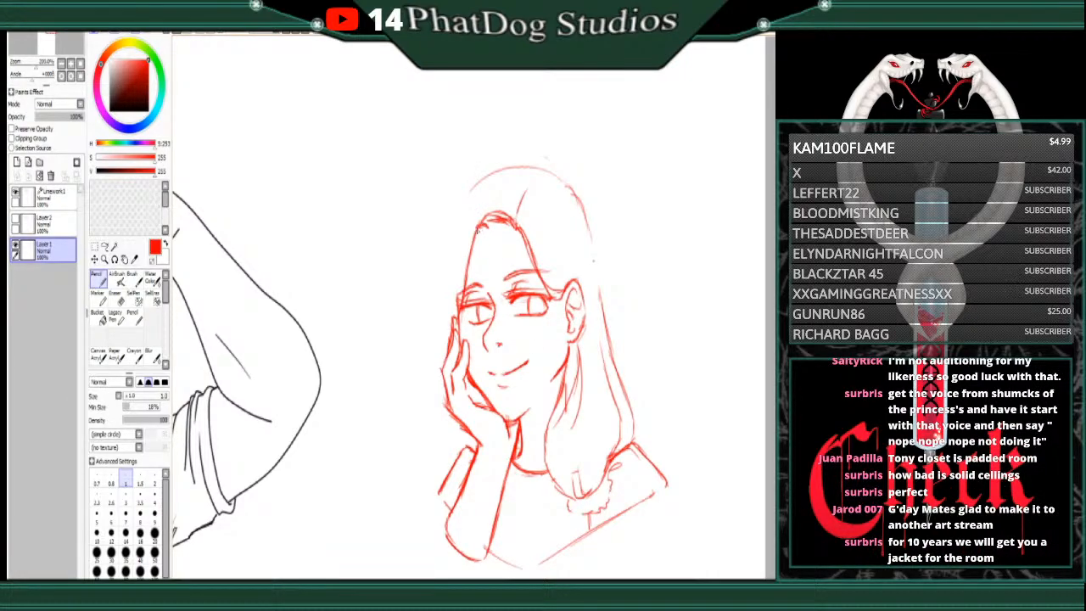
Step: Sketch the hair volume above the forehead parting and down the outside of the face to the resting hand
drag(485, 226, 494, 222)
drag(517, 217, 483, 201)
mouse_move(451, 237)
mouse_down()
mouse_move(435, 329)
mouse_move(443, 369)
mouse_up()
drag(441, 304, 436, 349)
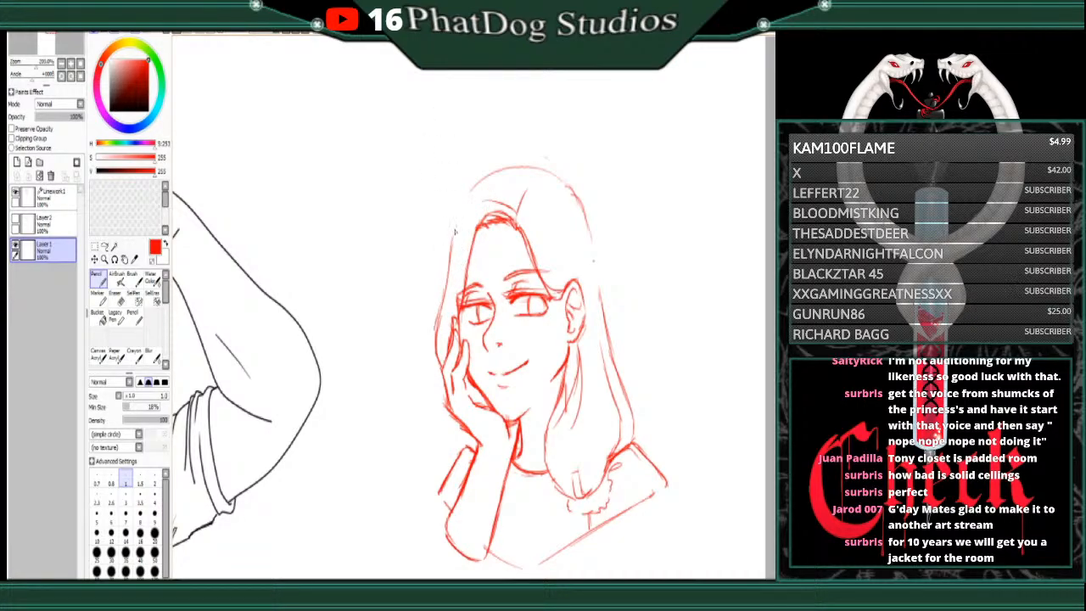
drag(472, 204, 453, 248)
Step: Erase the mouth and lower lip mark, and try a wider smile with the red Pencil
click(115, 297)
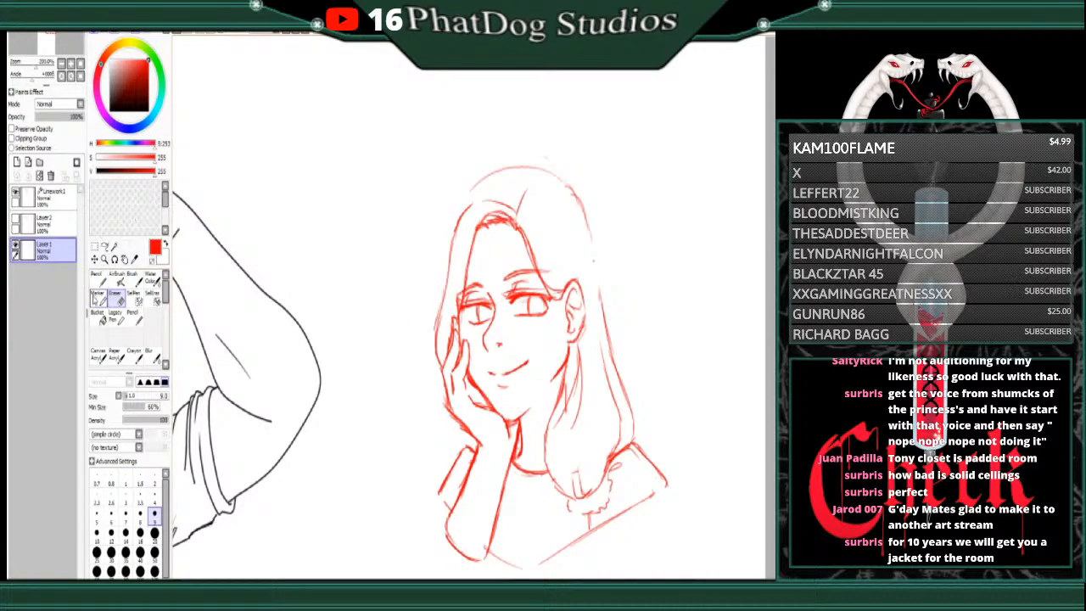
click(96, 276)
click(117, 298)
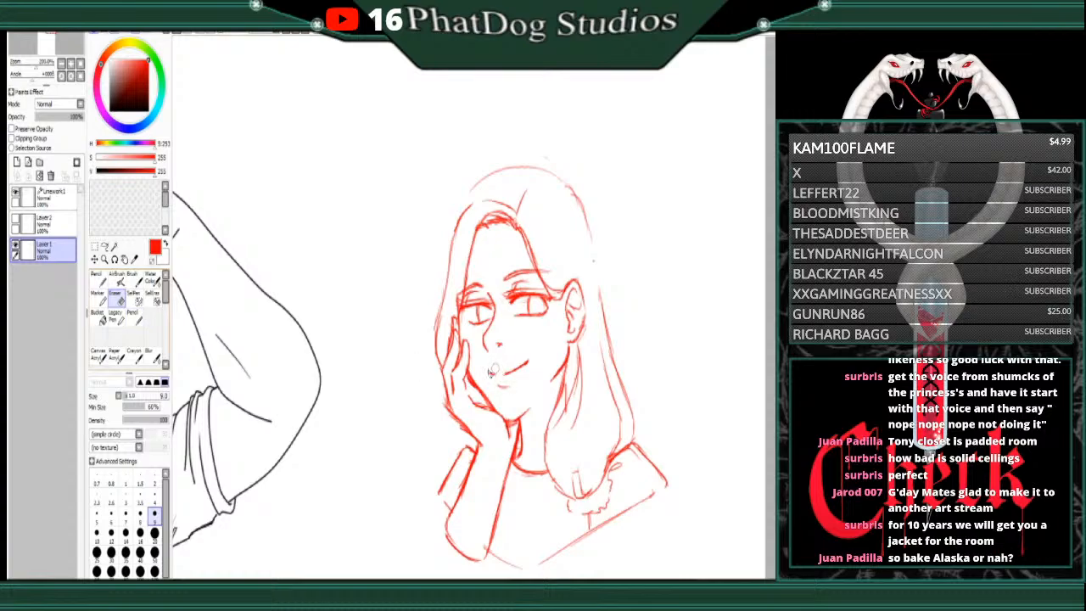
mouse_move(493, 372)
mouse_down()
mouse_move(517, 381)
mouse_move(516, 365)
mouse_up()
key(n)
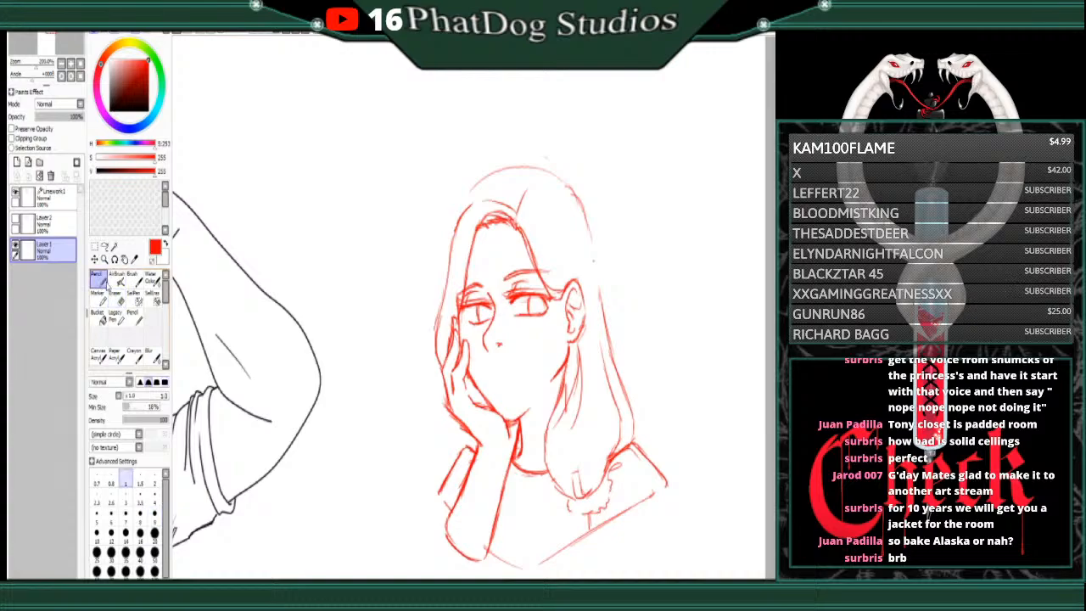
mouse_move(494, 382)
mouse_down()
mouse_move(529, 366)
mouse_move(481, 379)
mouse_up()
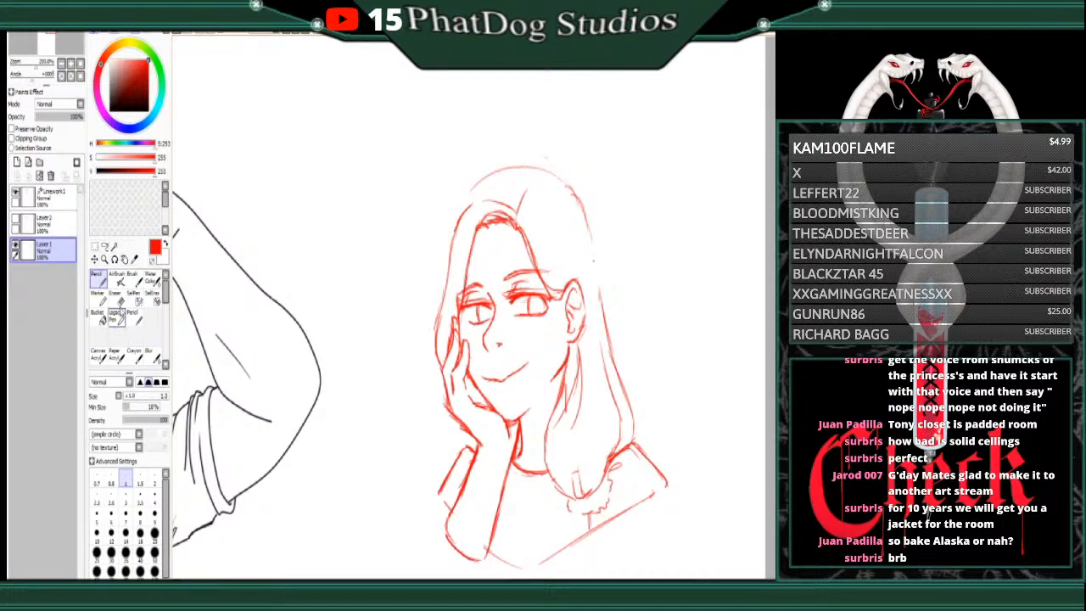
Step: Erase the mouth, redraw it in red as a slightly open smile, and darken the long outer hair line on the ear side
click(116, 295)
drag(488, 382, 519, 363)
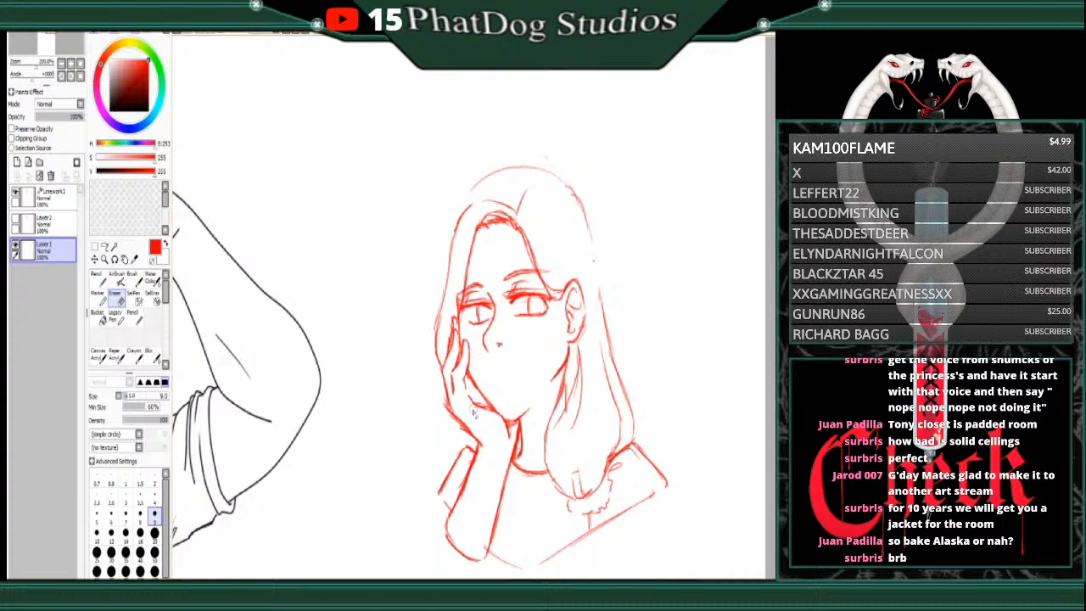
click(96, 276)
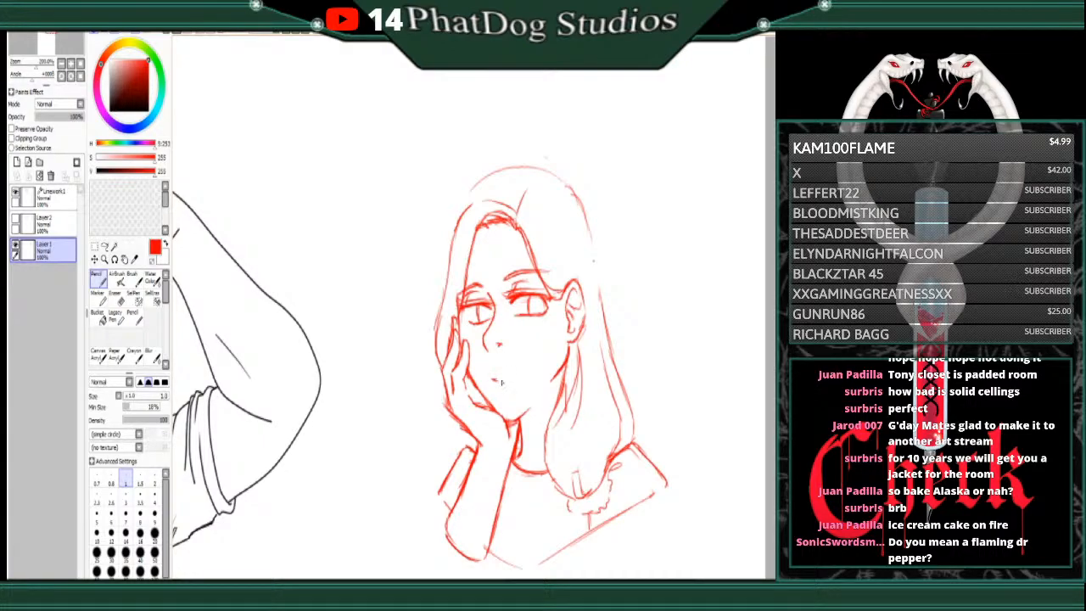
drag(493, 379, 532, 365)
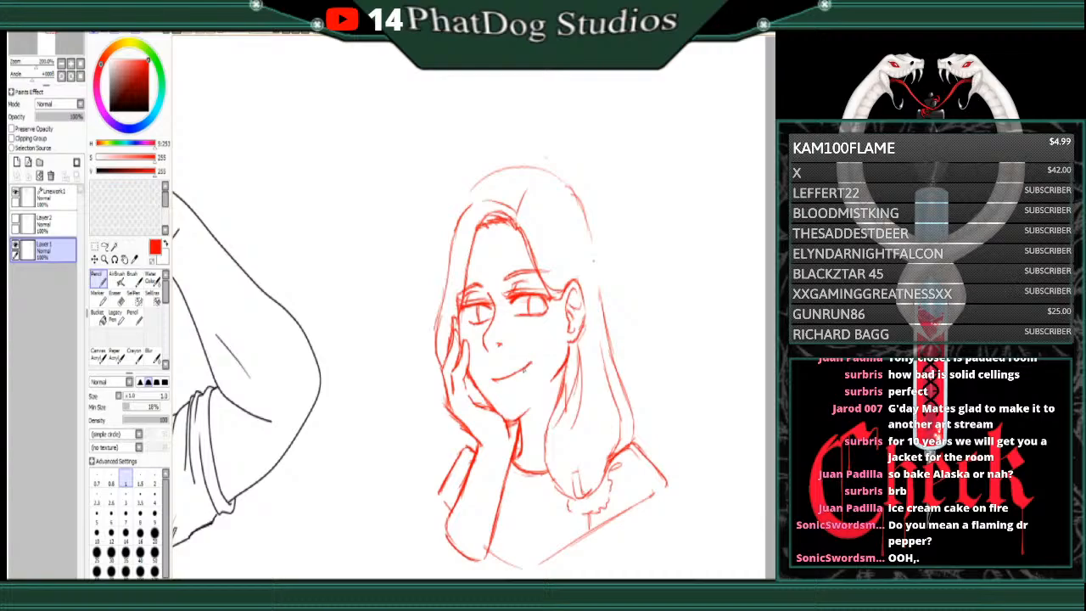
drag(495, 383, 531, 366)
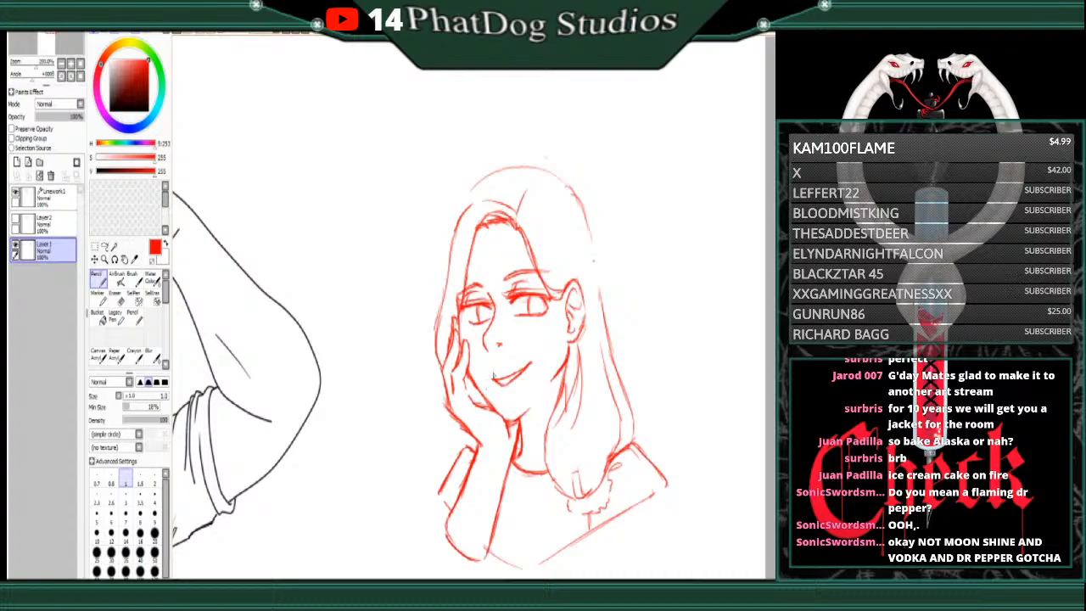
drag(583, 208, 617, 377)
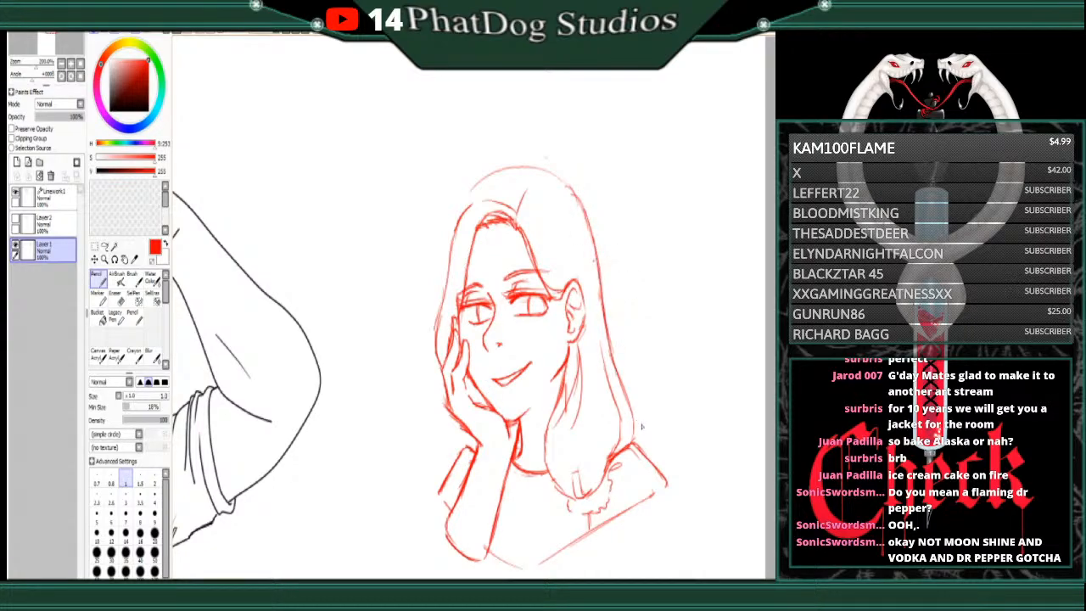
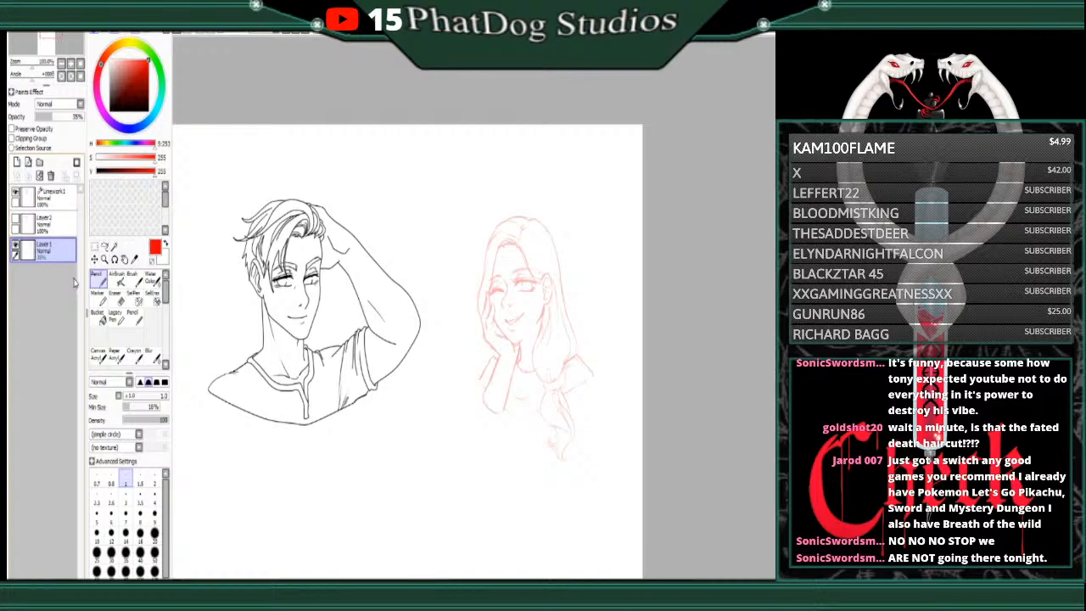
Step: Sketch the loose sleeve around the raised forearm, with its outer edge, inner edge and a fold near the cuff
click(71, 65)
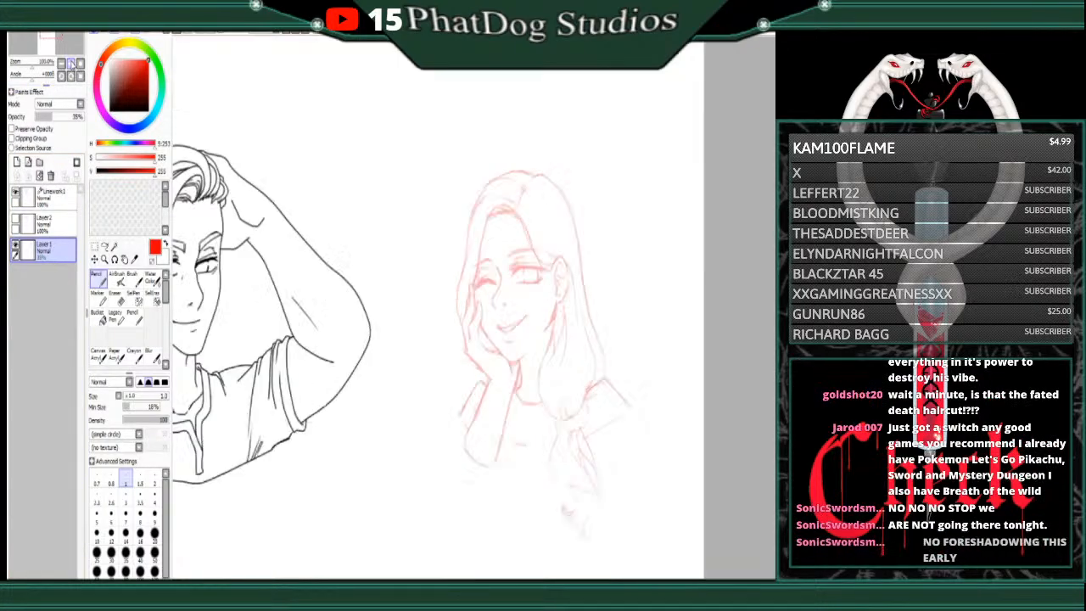
click(71, 64)
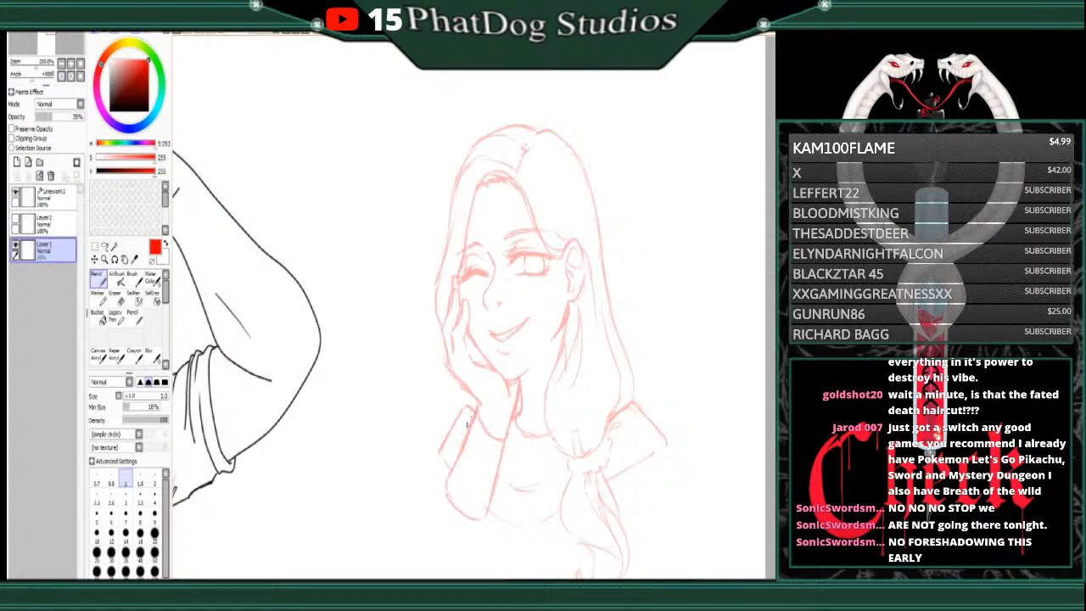
mouse_move(473, 417)
mouse_down()
mouse_move(450, 434)
mouse_move(430, 483)
mouse_up()
drag(508, 459, 507, 524)
drag(481, 436, 501, 448)
Step: Erase the old forearm and elbow lines inside the sleeve and outline the sleeve's rounded bottom edge in red
key(e)
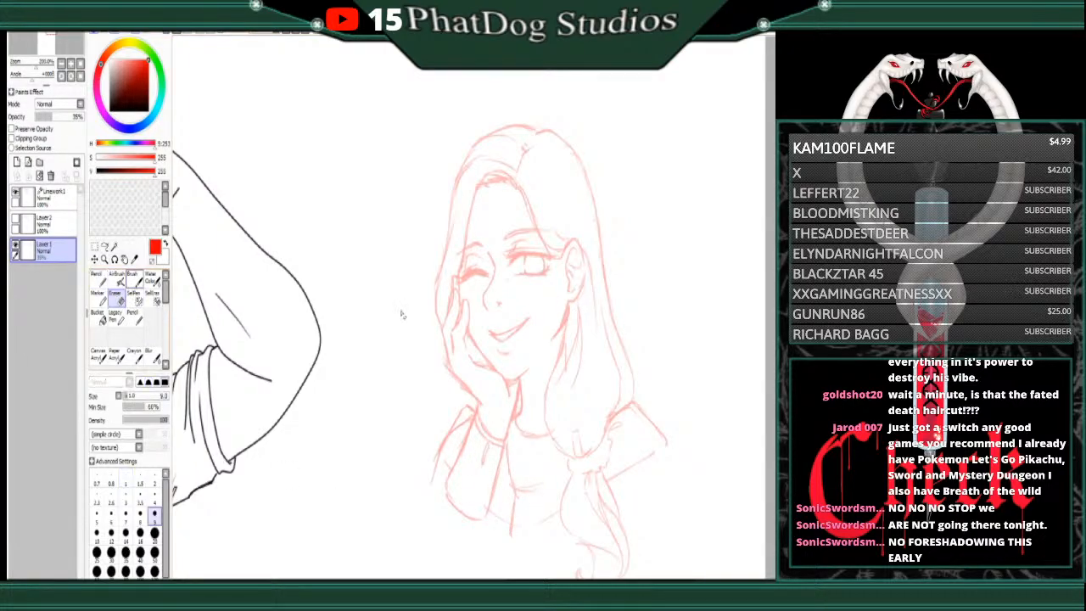
mouse_move(444, 494)
mouse_down()
mouse_move(471, 519)
mouse_move(499, 459)
mouse_up()
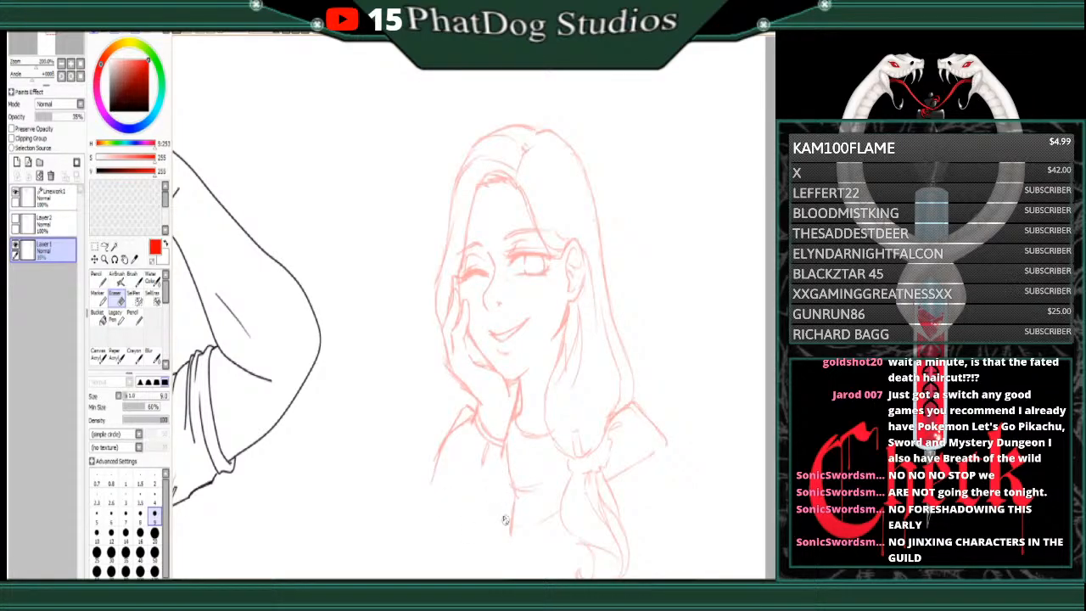
click(96, 276)
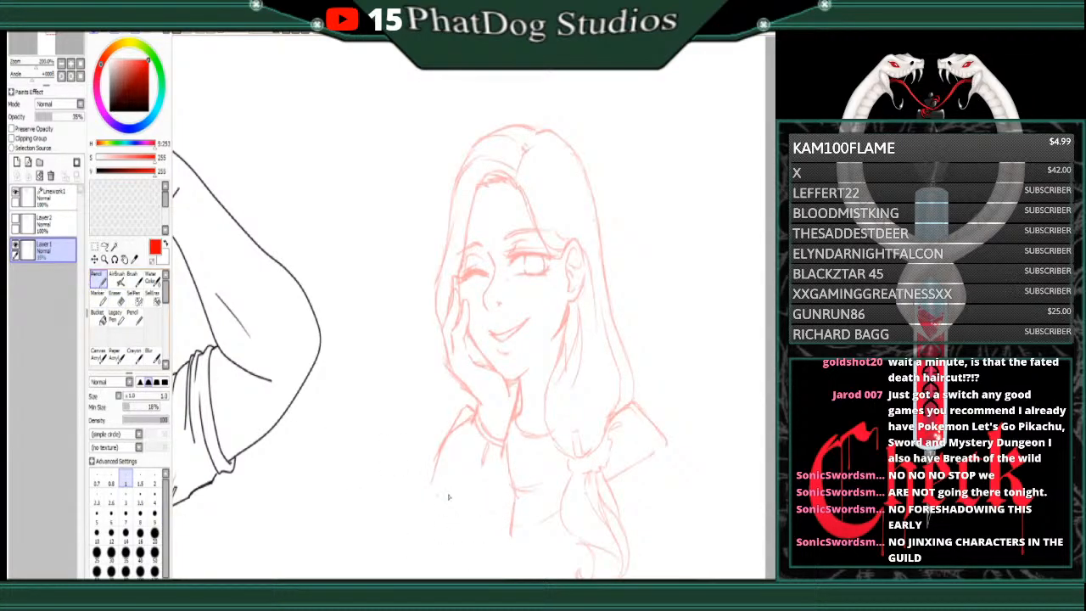
mouse_move(431, 488)
mouse_down()
mouse_move(480, 550)
mouse_move(502, 556)
mouse_up()
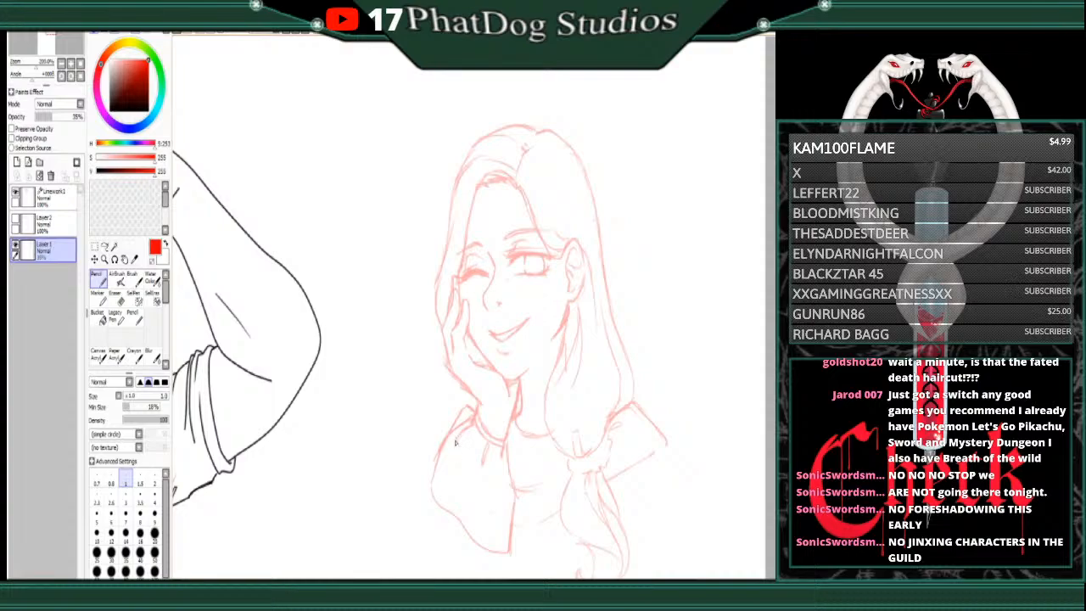
Step: Clean up the sleeve sketch and strengthen the lower chest line and the hem of the opposite shoulder
key(e)
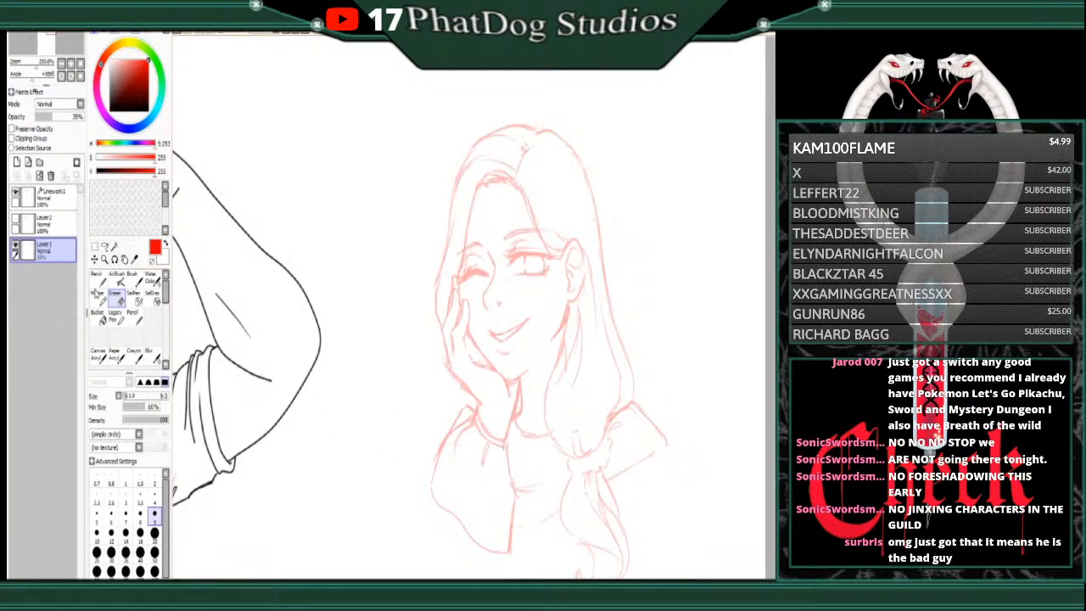
click(97, 282)
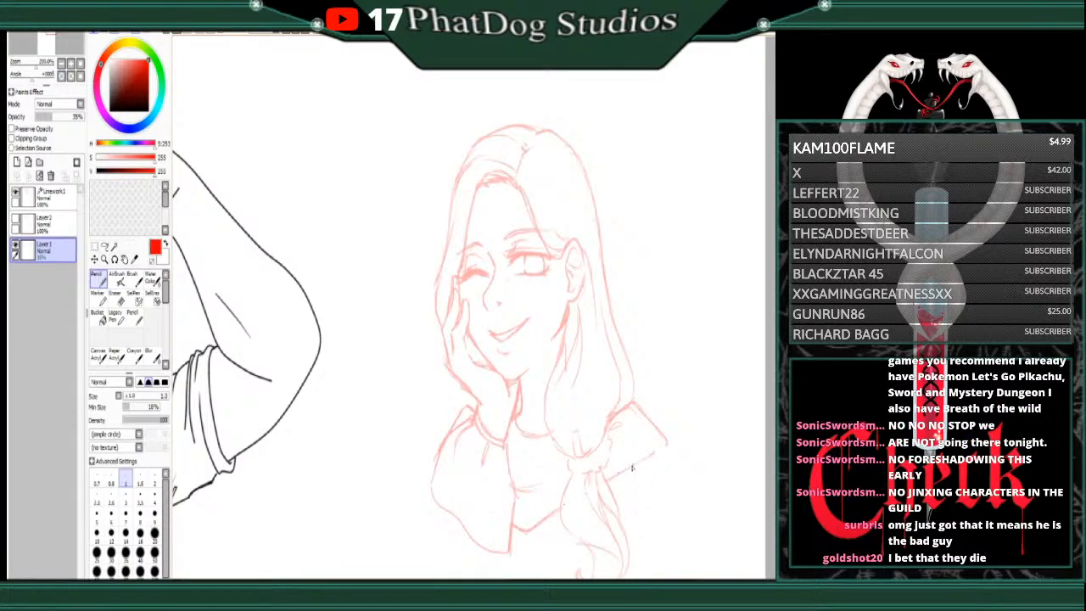
drag(609, 478, 658, 452)
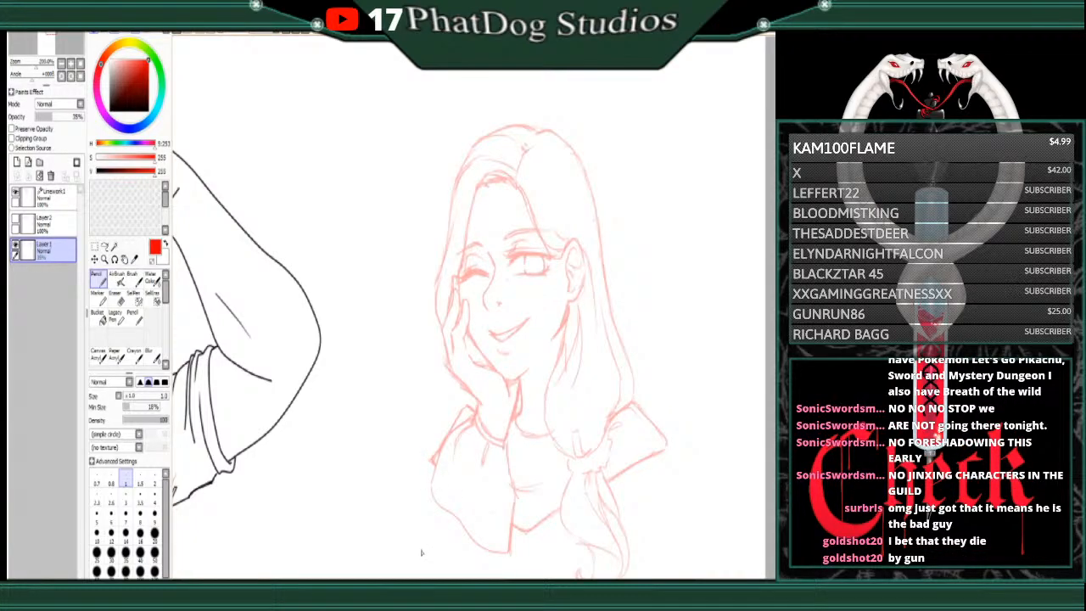
Step: On the Linework1 layer, ink the winking eye's thick lashes and the lid creases above it in black with the Pen
click(49, 196)
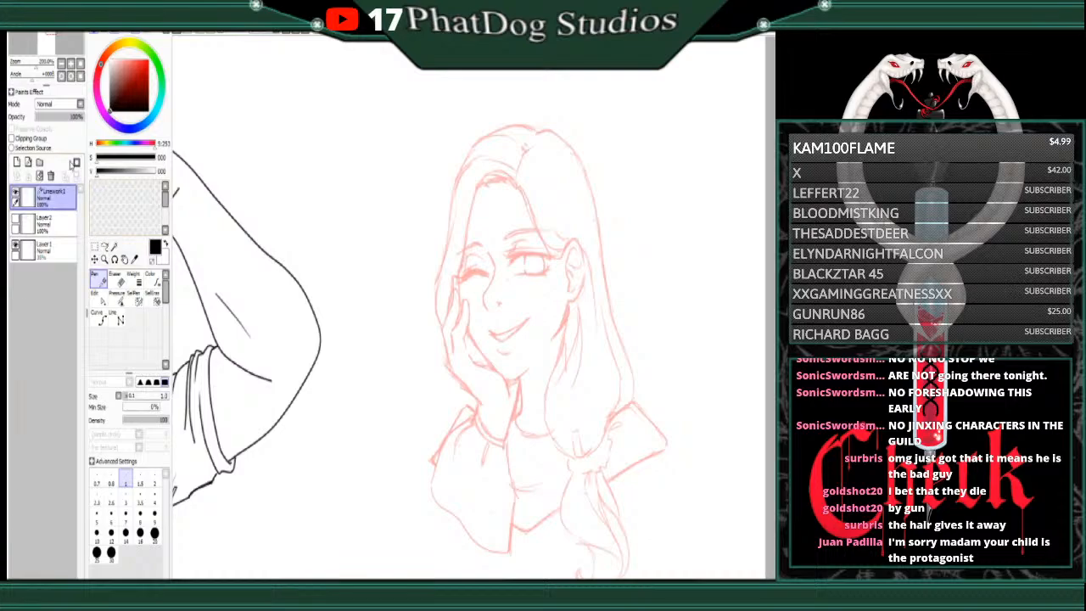
click(61, 64)
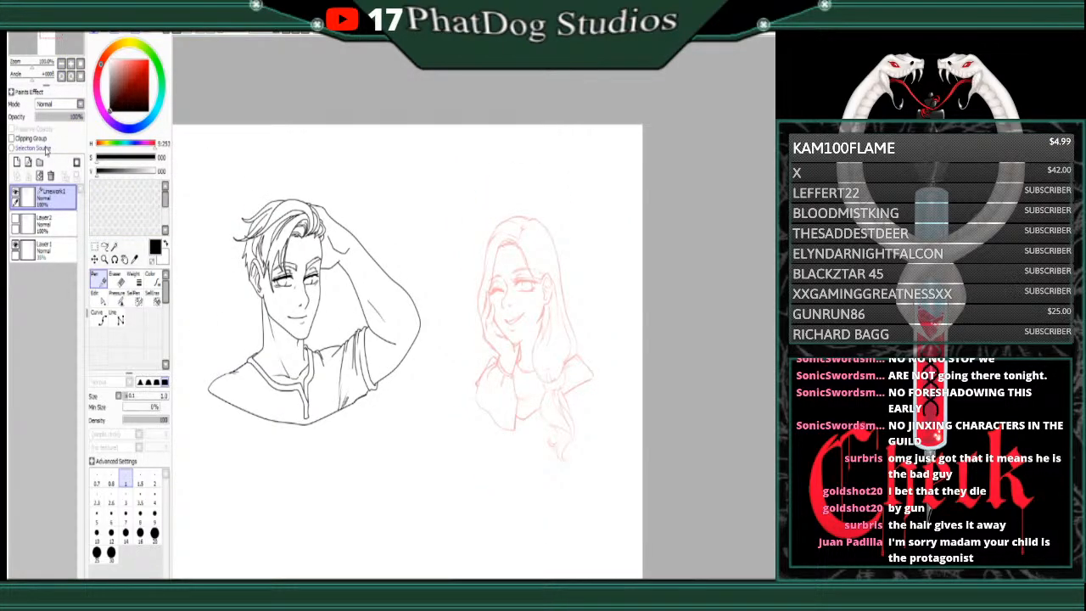
click(72, 65)
click(73, 66)
click(72, 65)
click(72, 65)
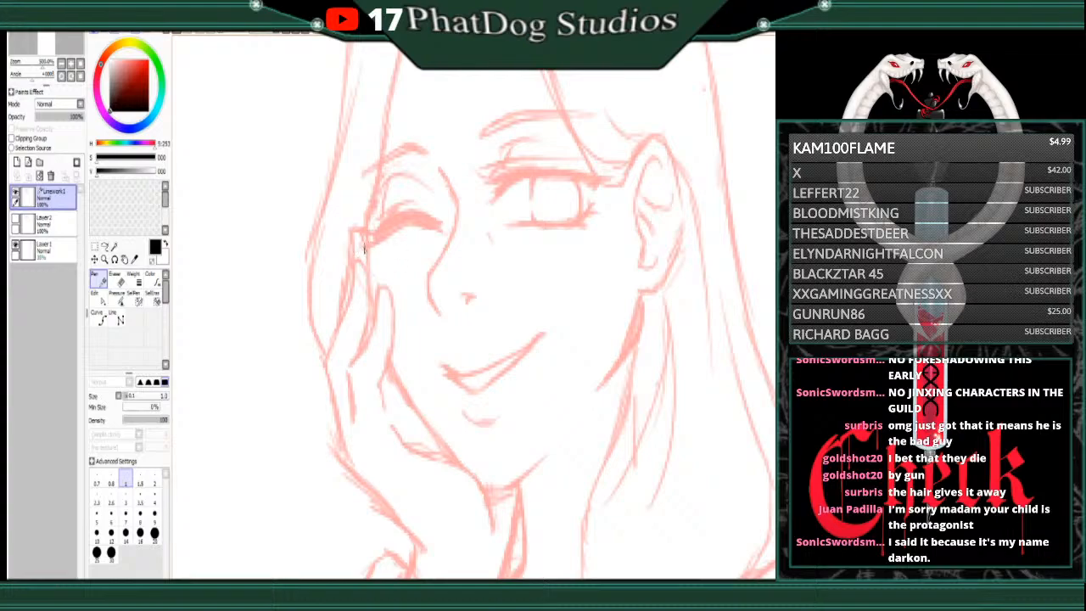
mouse_move(365, 248)
mouse_down()
mouse_move(409, 225)
mouse_move(442, 233)
mouse_move(433, 224)
mouse_move(446, 223)
mouse_move(402, 212)
mouse_move(357, 229)
mouse_move(373, 241)
mouse_move(413, 219)
mouse_move(384, 226)
mouse_move(419, 220)
mouse_up()
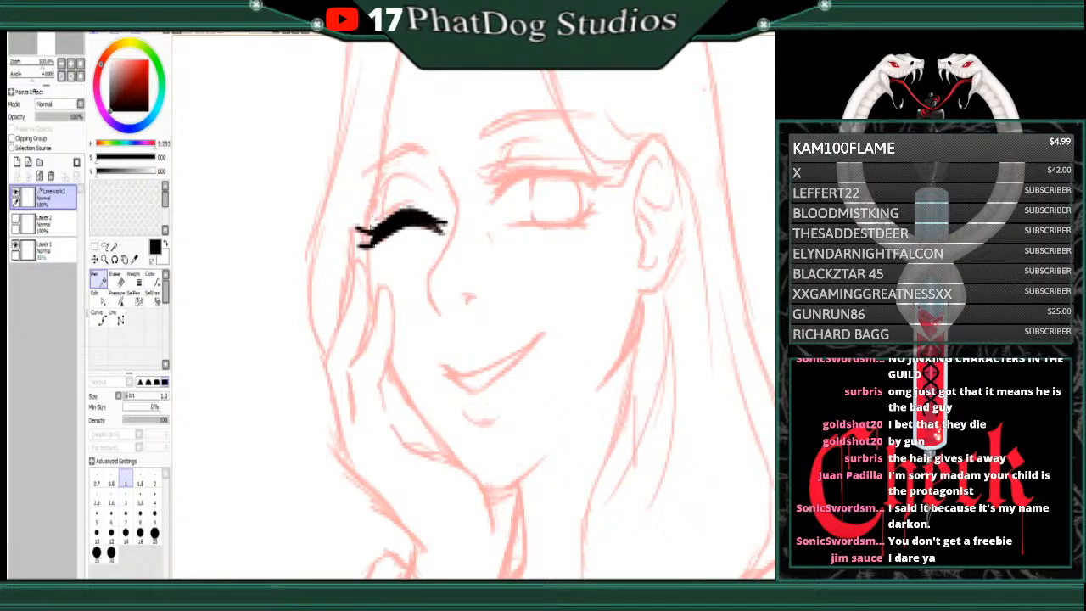
mouse_move(374, 222)
mouse_down()
mouse_move(398, 202)
mouse_move(430, 208)
mouse_move(387, 186)
mouse_move(421, 189)
mouse_up()
key(ctrl+z)
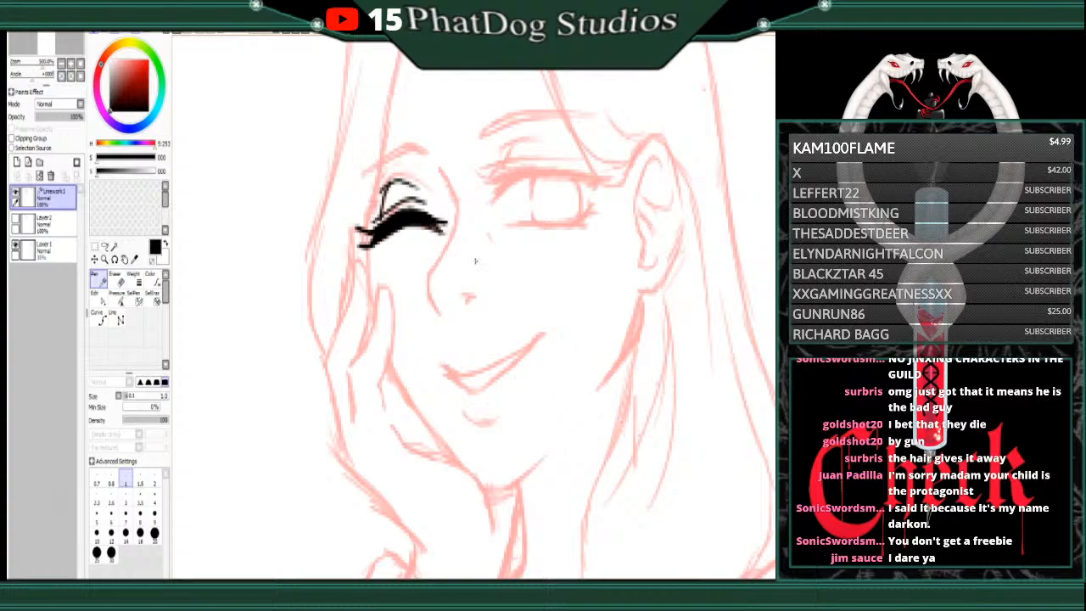
Step: Ink the open eye's upper lashes, lower lid and iris outline, and add crease lines above the lid
drag(494, 202, 515, 177)
mouse_move(491, 185)
mouse_down()
mouse_move(525, 173)
mouse_move(472, 168)
mouse_move(620, 176)
mouse_move(607, 180)
mouse_up()
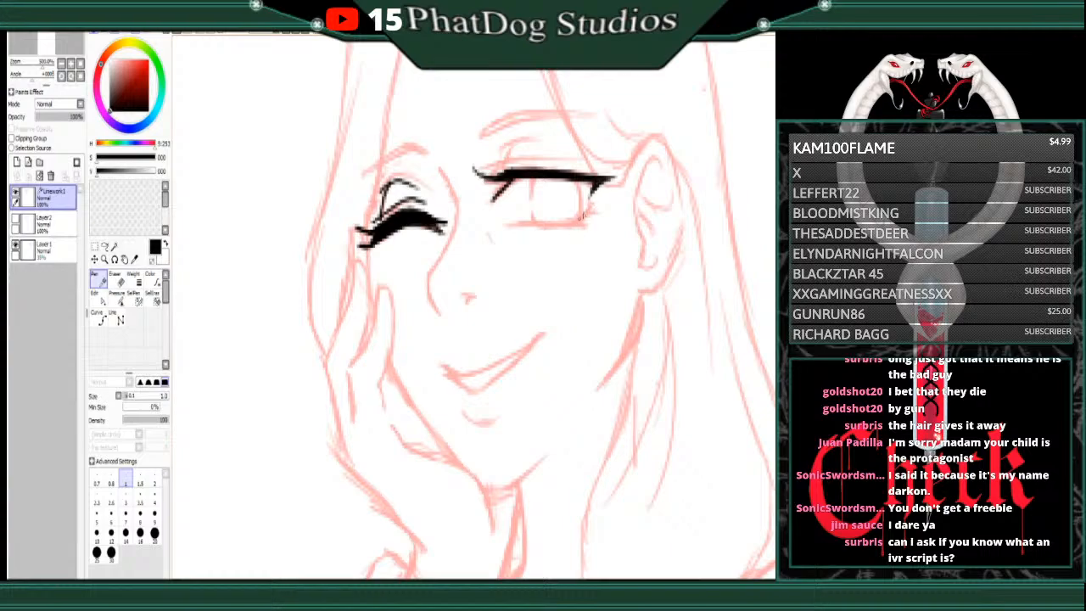
mouse_move(588, 209)
mouse_down()
mouse_move(577, 224)
mouse_move(511, 226)
mouse_move(532, 179)
mouse_move(533, 224)
mouse_up()
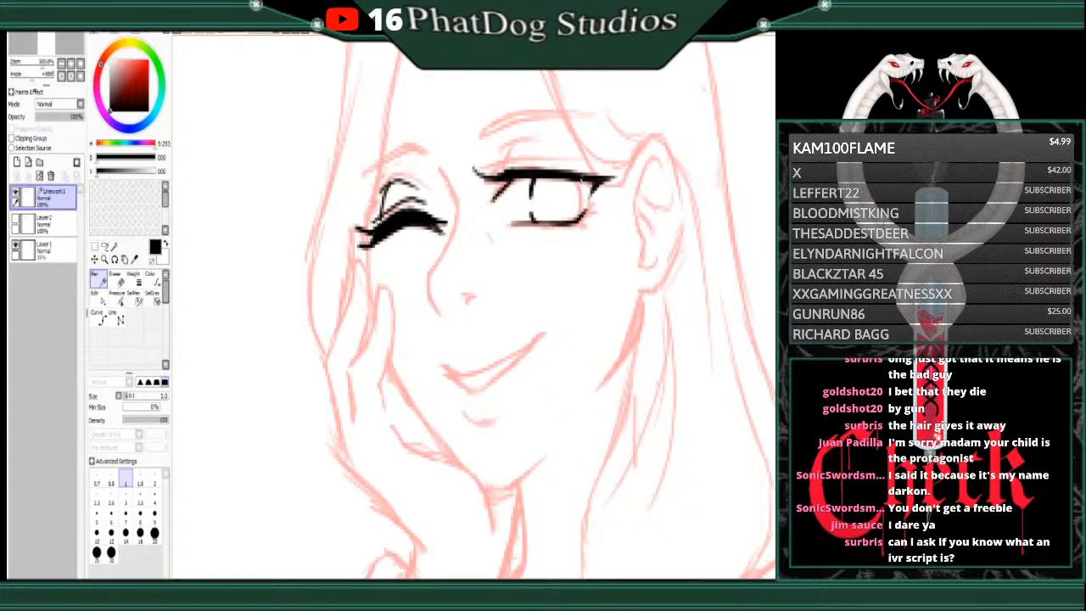
mouse_move(574, 186)
mouse_down()
mouse_move(576, 227)
mouse_move(582, 189)
mouse_move(564, 176)
mouse_up()
drag(493, 175, 570, 159)
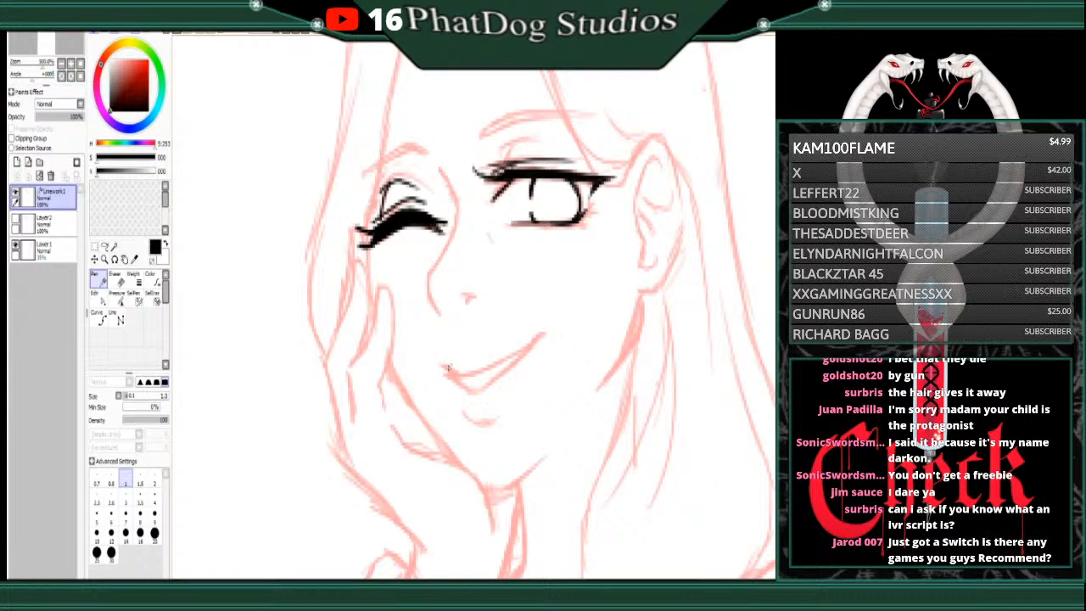
Step: Ink the smiling mouth with its upper and lower lip marks, plus the nose and nose-bridge line
mouse_move(441, 368)
mouse_down()
mouse_move(476, 378)
mouse_move(542, 336)
mouse_move(510, 370)
mouse_move(459, 383)
mouse_move(482, 394)
mouse_up()
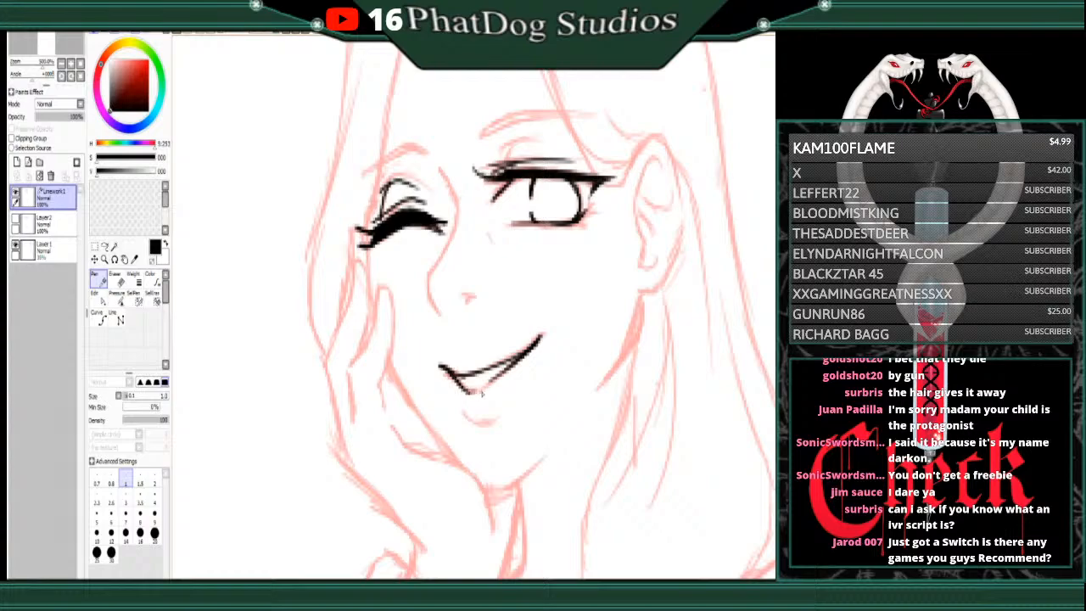
drag(451, 351, 472, 353)
drag(463, 415, 479, 424)
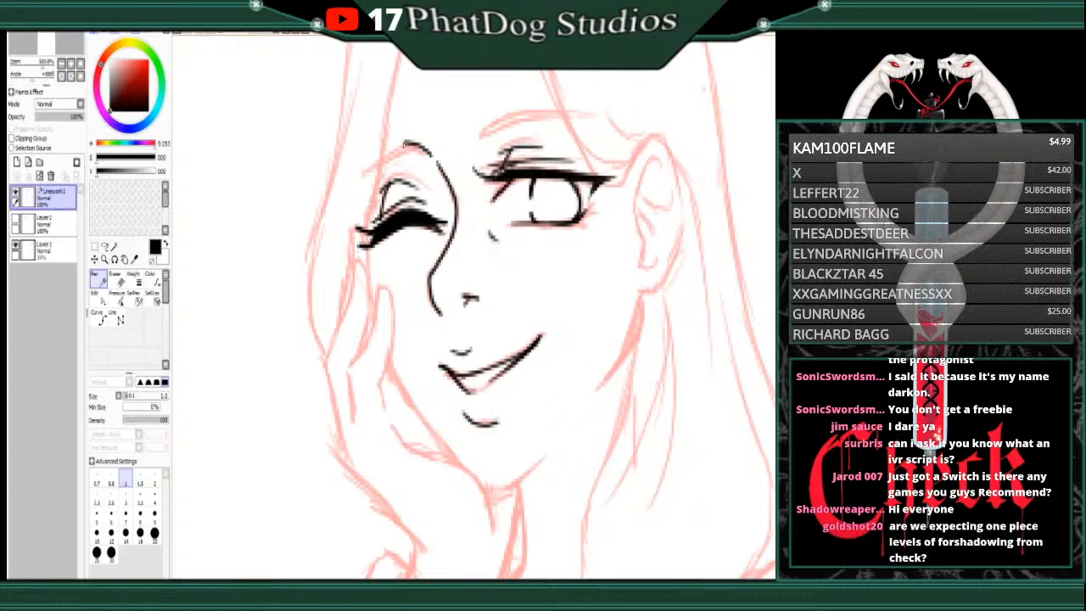
Step: Ink both eyebrows over the sketch and trim their outer ends with the linework Eraser
drag(404, 141, 375, 169)
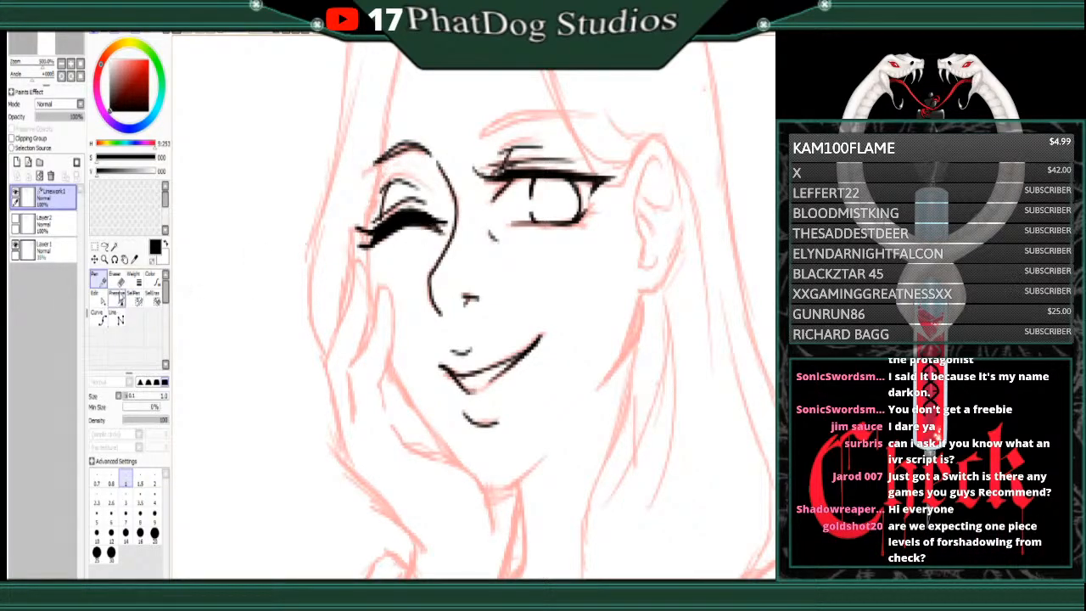
click(120, 279)
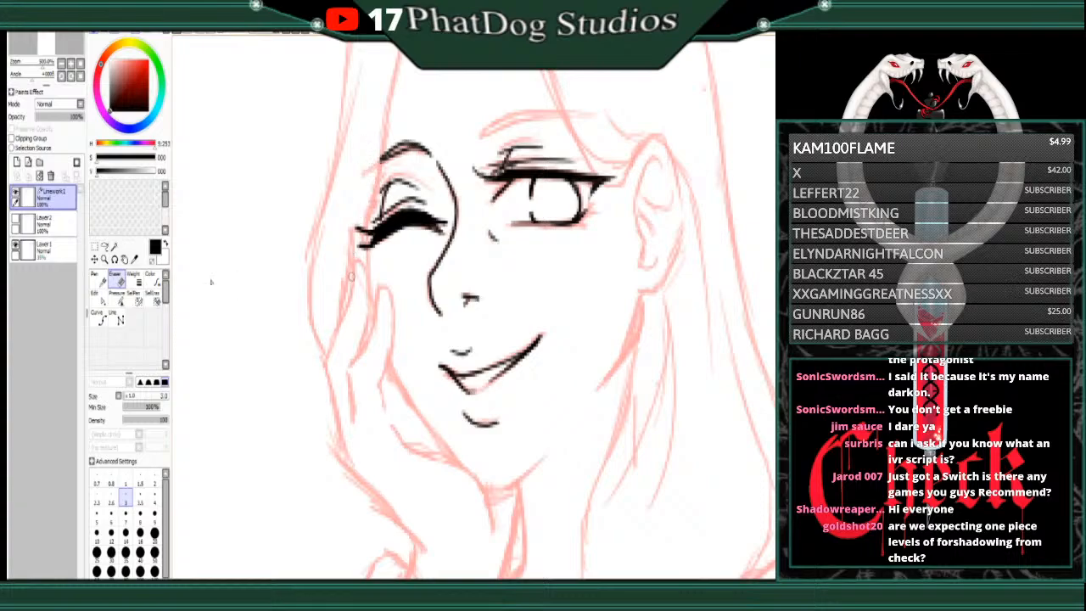
click(103, 276)
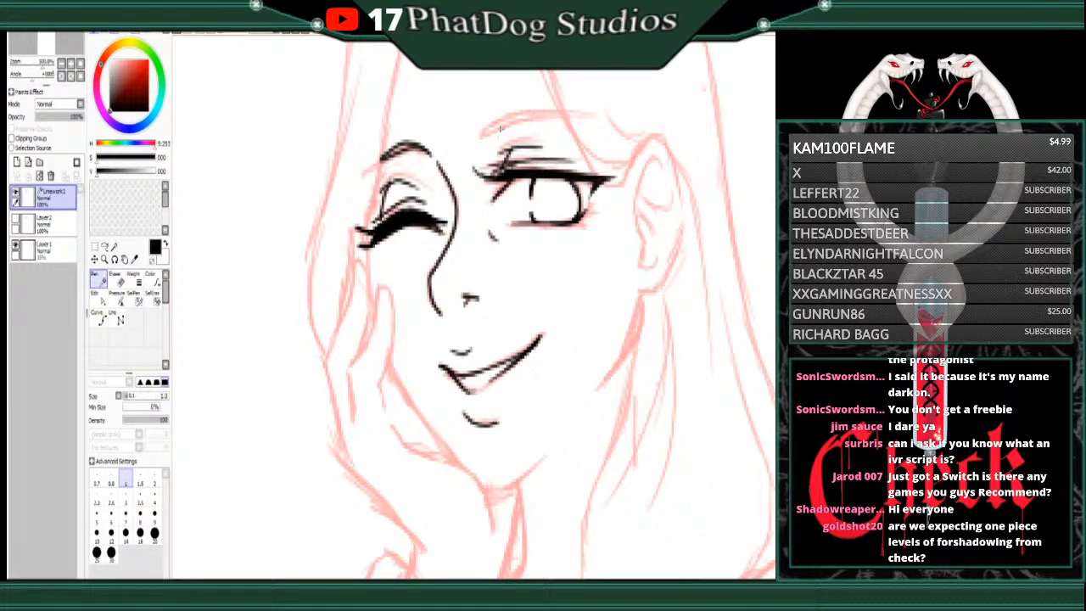
mouse_move(481, 132)
mouse_down()
mouse_move(519, 111)
mouse_move(581, 125)
mouse_up()
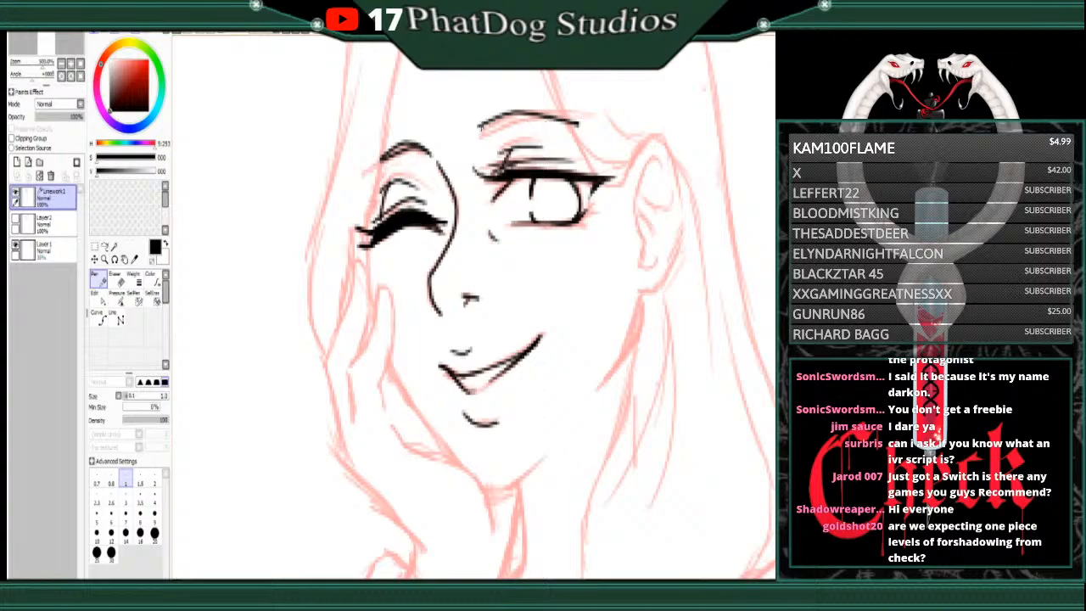
mouse_move(478, 129)
mouse_down()
mouse_move(521, 117)
mouse_move(584, 129)
mouse_move(569, 119)
mouse_up()
click(119, 280)
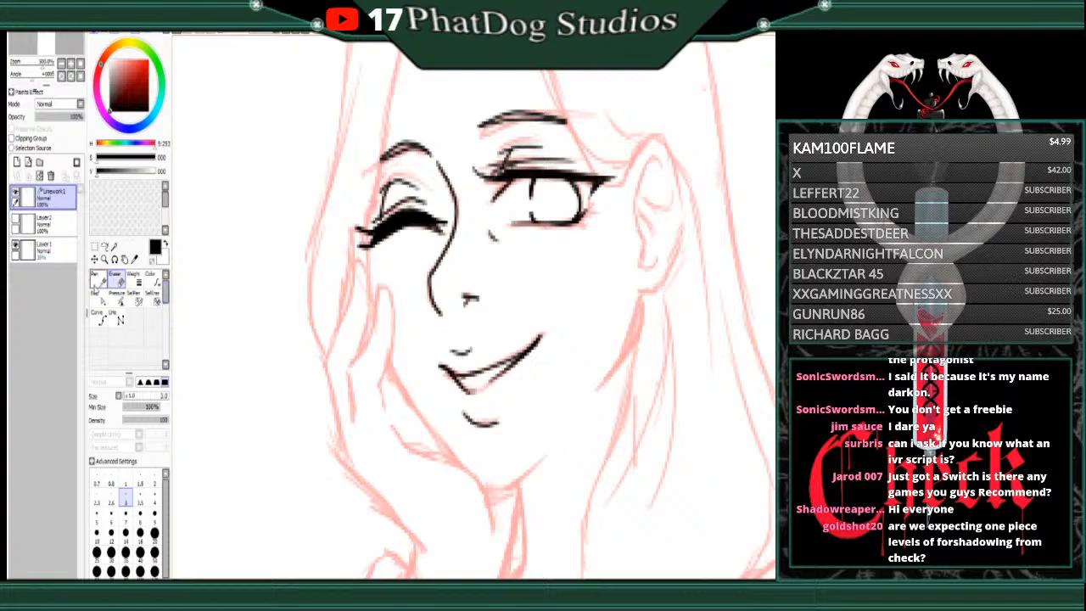
click(96, 283)
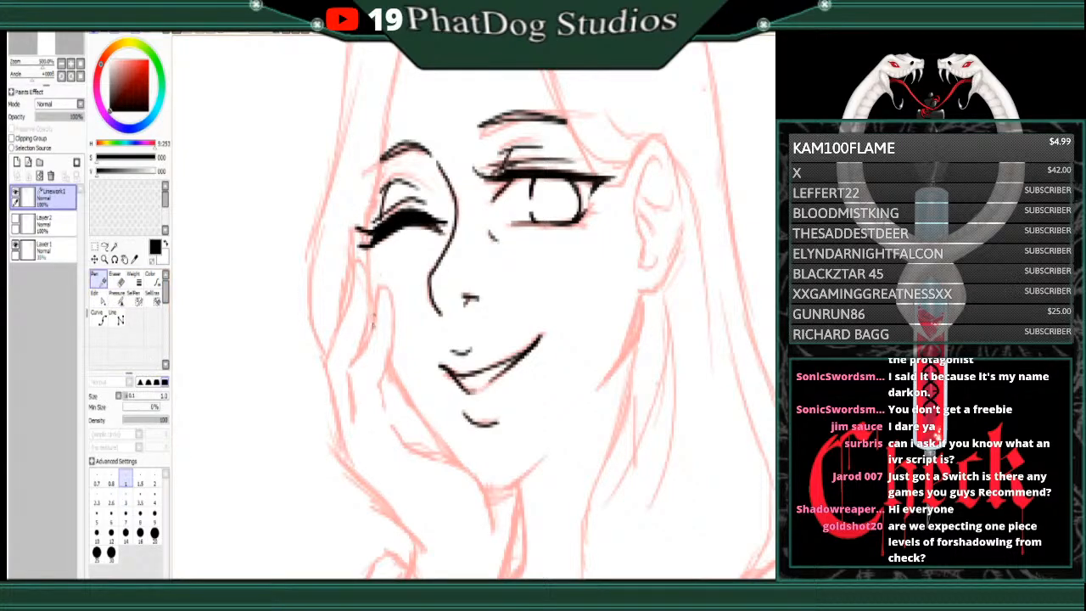
Step: Ink the finger resting on the cheek with its nail, and the edge of the palm down to the wrist
mouse_move(378, 288)
mouse_down()
mouse_move(349, 377)
mouse_move(348, 420)
mouse_up()
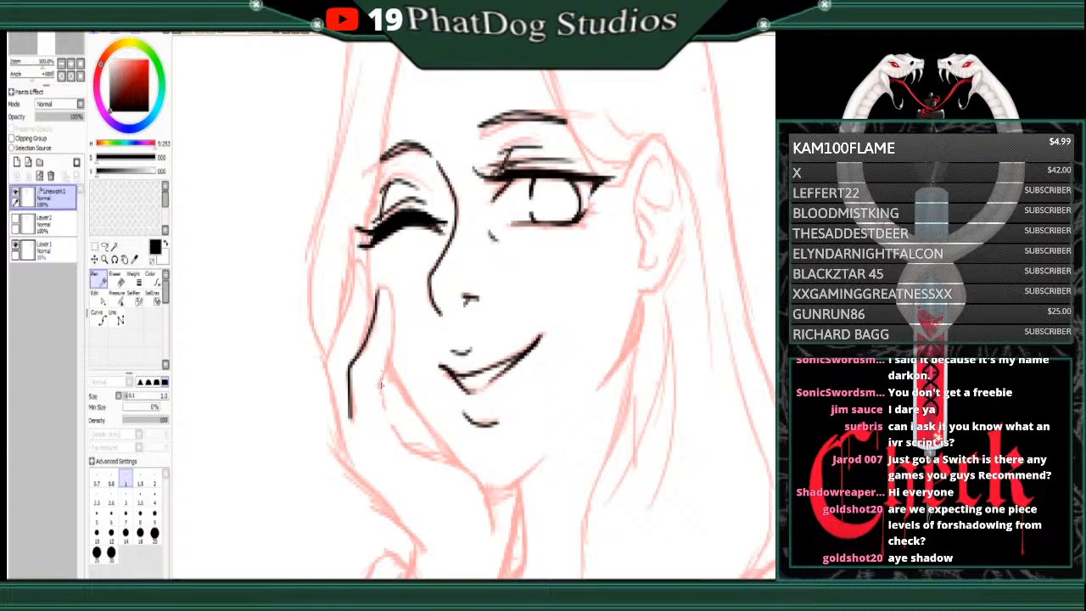
mouse_move(380, 292)
mouse_down()
mouse_move(382, 424)
mouse_move(411, 455)
mouse_move(479, 488)
mouse_move(492, 533)
mouse_up()
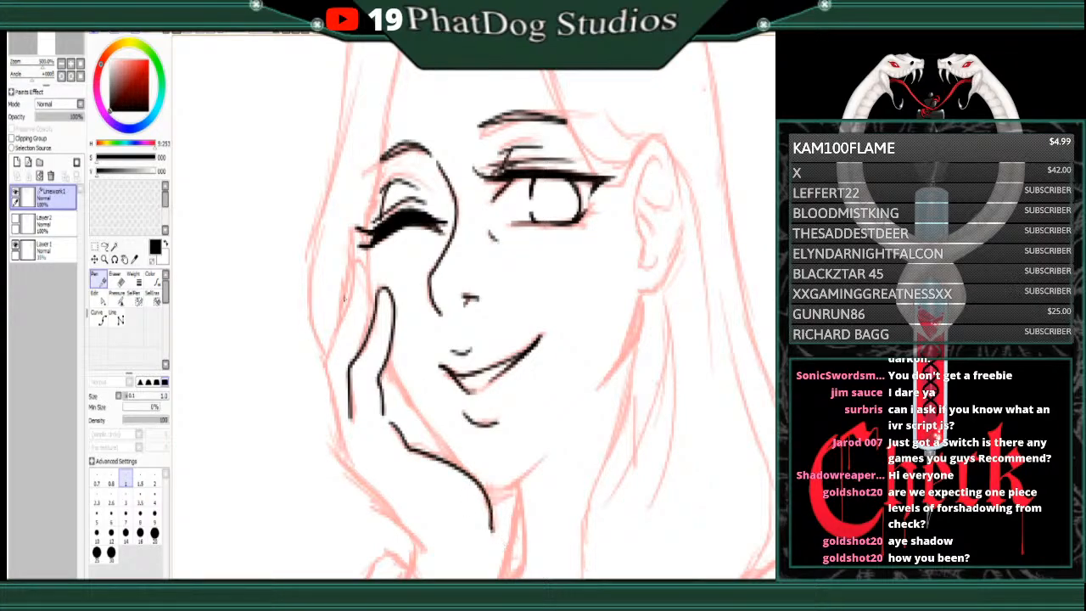
drag(380, 293, 386, 314)
key(ctrl+z)
Step: Ink the ear's outer contour and its inner folds
mouse_move(628, 174)
mouse_down()
mouse_move(652, 134)
mouse_move(672, 161)
mouse_move(682, 243)
mouse_move(645, 299)
mouse_move(638, 192)
mouse_move(653, 158)
mouse_move(664, 164)
mouse_up()
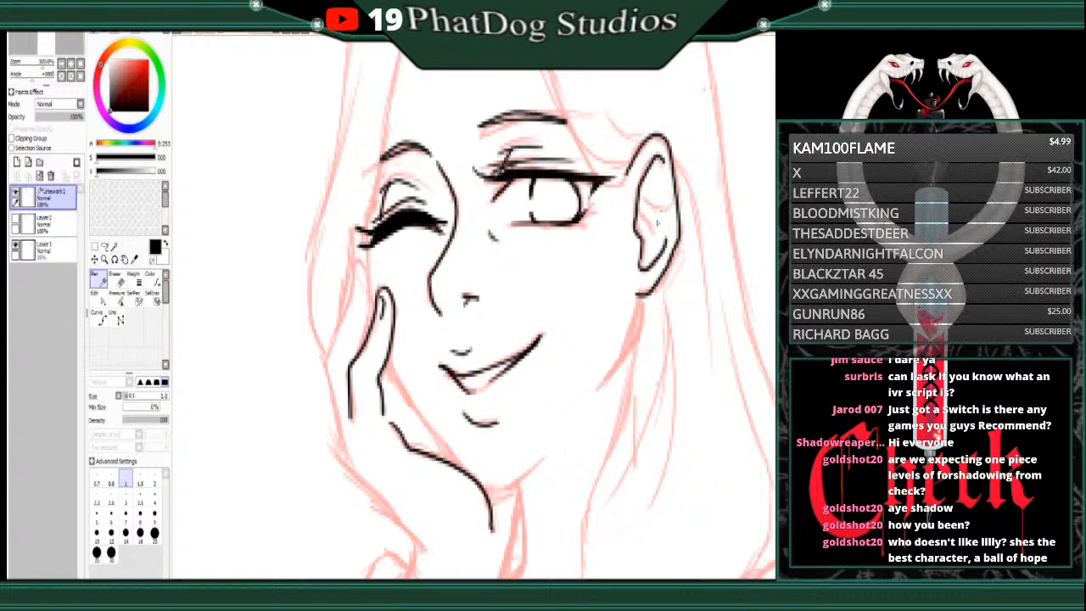
drag(661, 236, 652, 218)
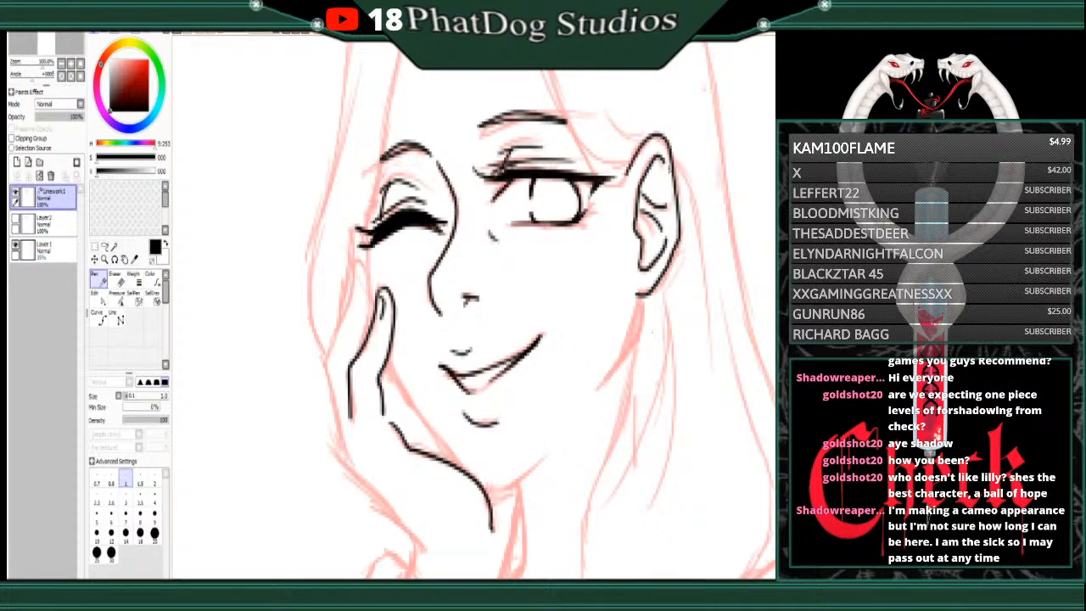
Step: Ink the jaw edge from beneath the earlobe down along the sketched cheek
mouse_move(635, 224)
mouse_down()
mouse_move(648, 253)
mouse_move(635, 328)
mouse_move(599, 389)
mouse_up()
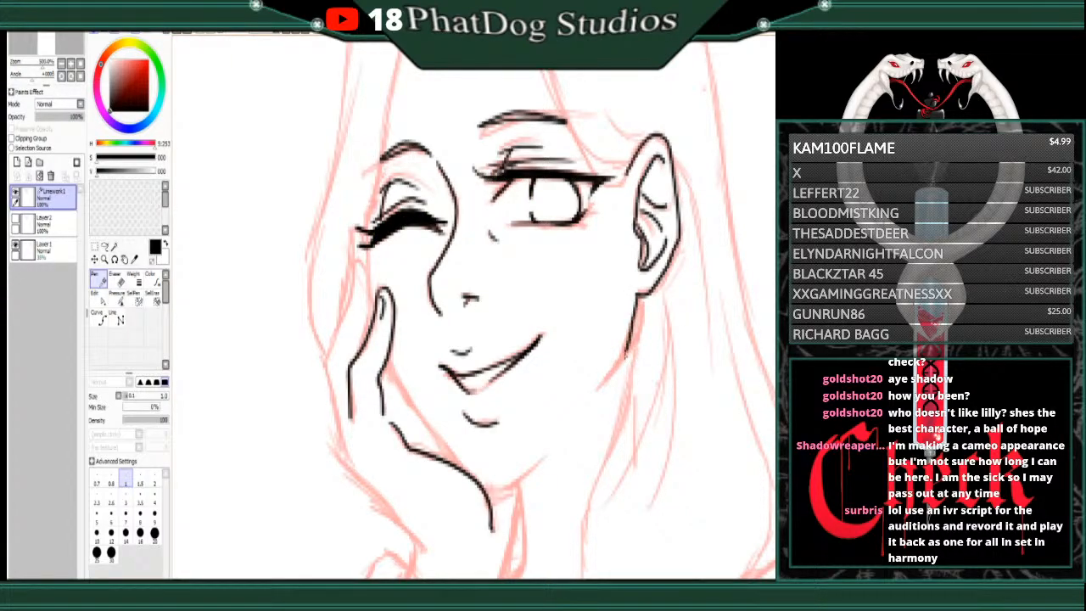
drag(638, 292, 604, 390)
key(ctrl+z)
mouse_move(638, 293)
mouse_down()
mouse_move(623, 356)
mouse_move(596, 392)
mouse_up()
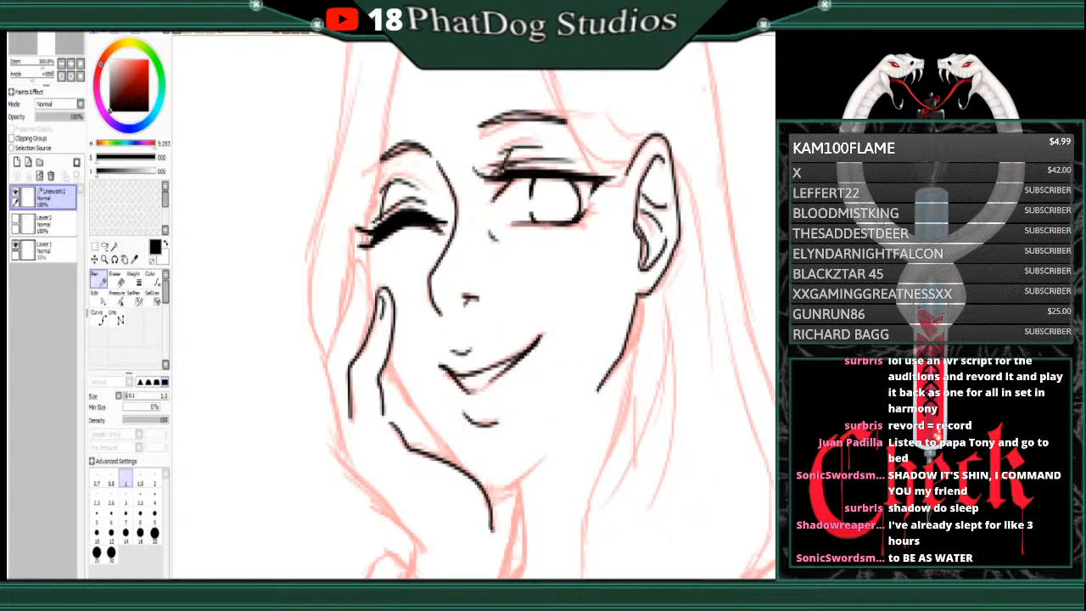
Step: With the linework Curve tool, ink the doubled hairline strand from the parting down past the open eye to the ear
scroll(274, 209, down, 3)
click(99, 316)
click(515, 129)
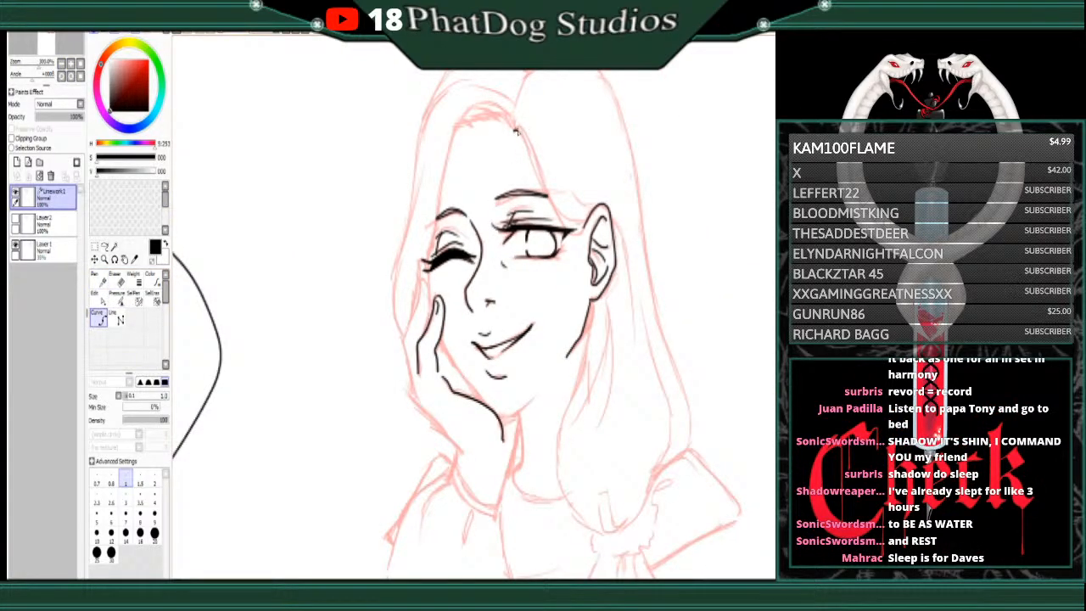
click(552, 211)
click(567, 232)
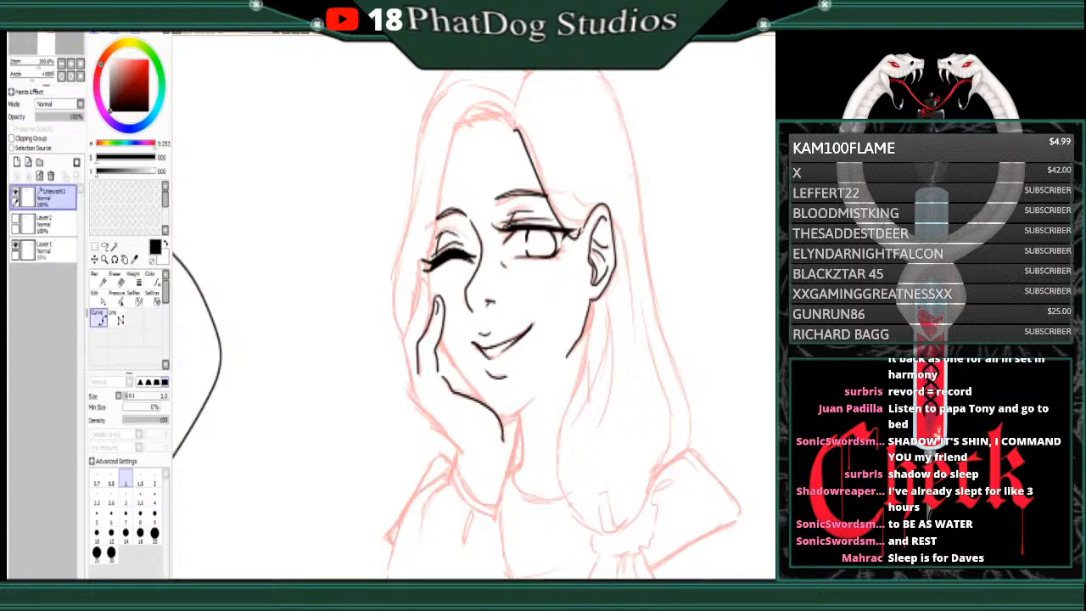
double_click(581, 230)
click(576, 229)
click(557, 211)
double_click(537, 163)
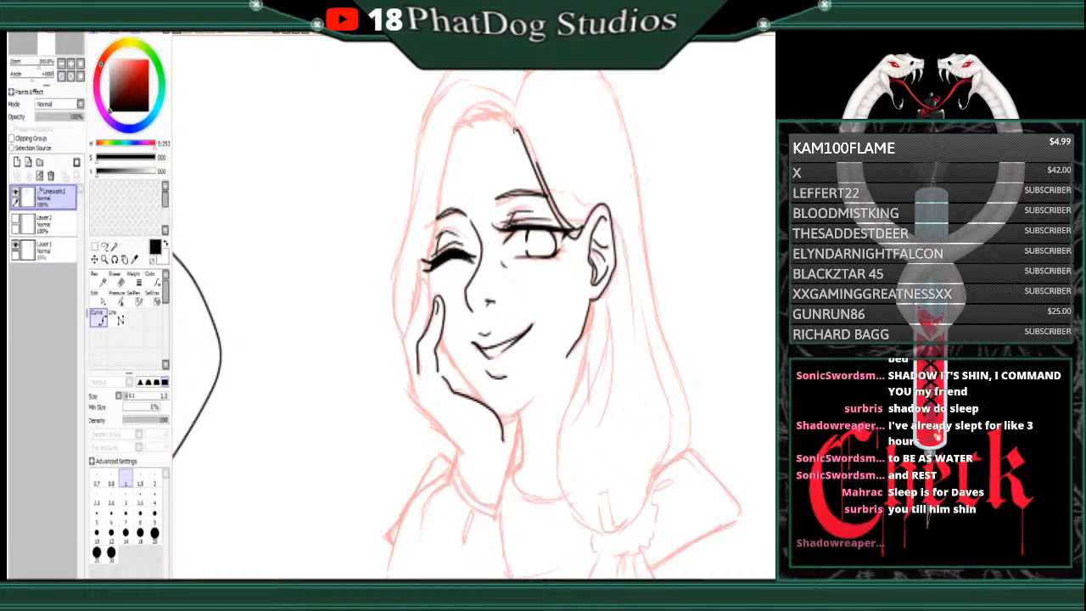
Step: Ink the hairline from the parting over the forehead and down to the winking eye
click(515, 129)
click(508, 110)
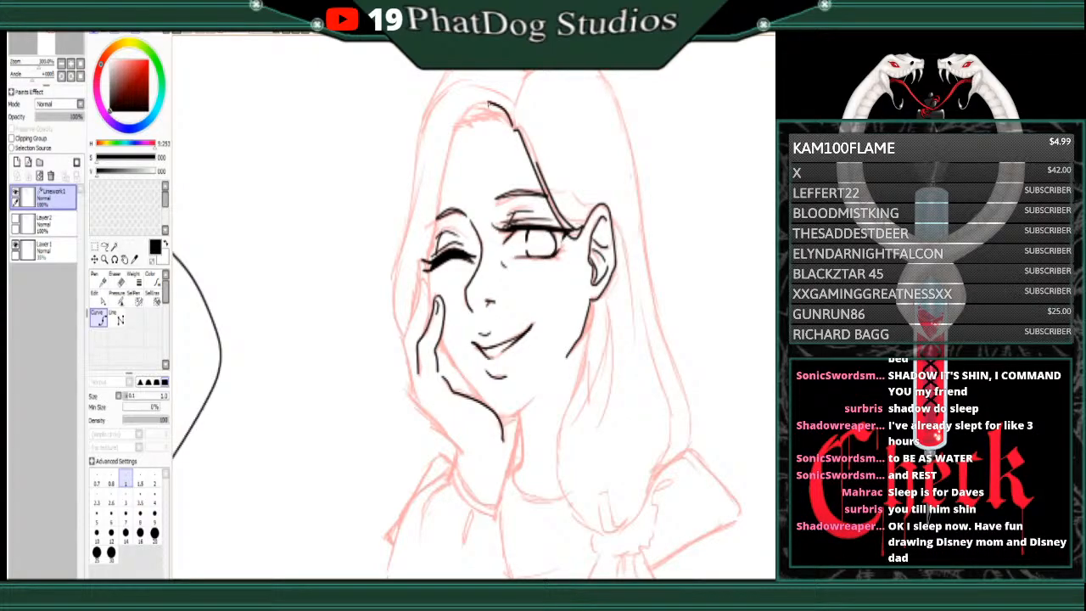
click(484, 101)
click(471, 109)
click(459, 130)
click(443, 196)
double_click(432, 247)
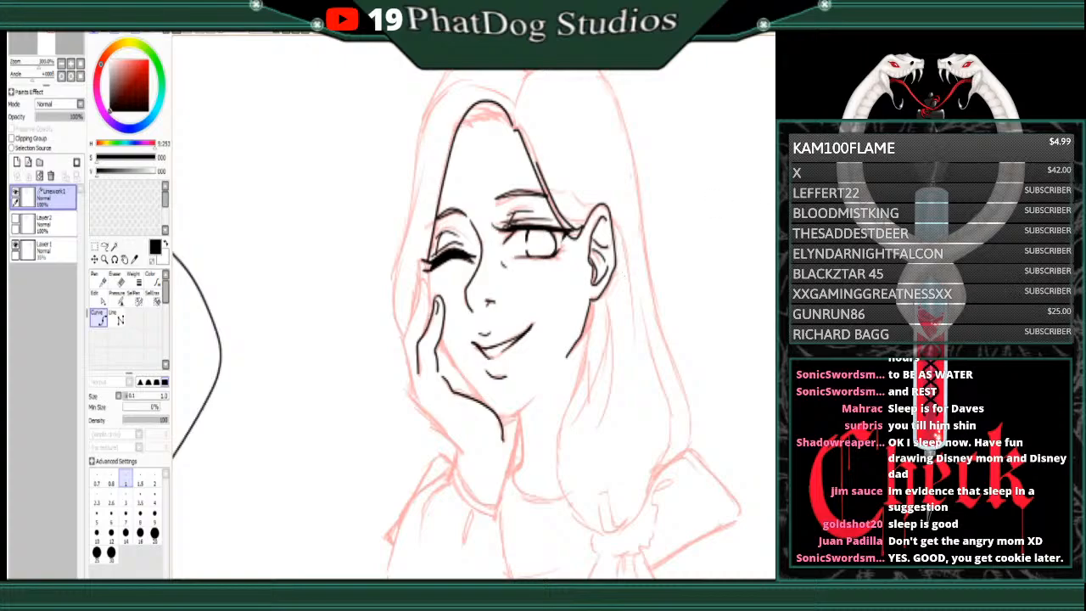
Step: Ink the outer edge of the hand from the fingertip beside the winking eye down to the wrist
scroll(458, 322, down, 4)
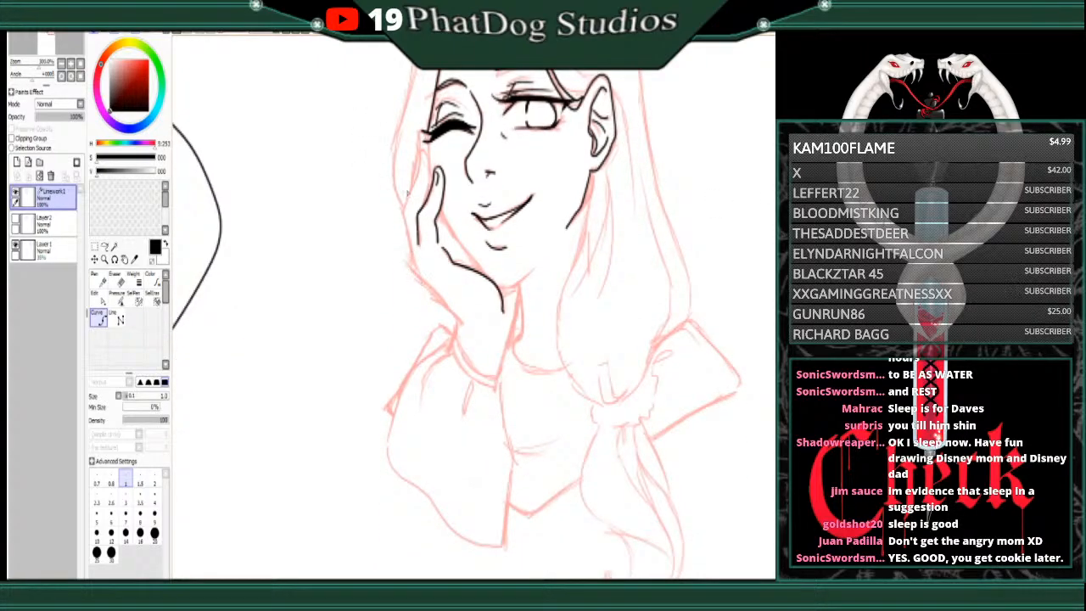
drag(421, 156, 405, 217)
click(406, 219)
click(414, 245)
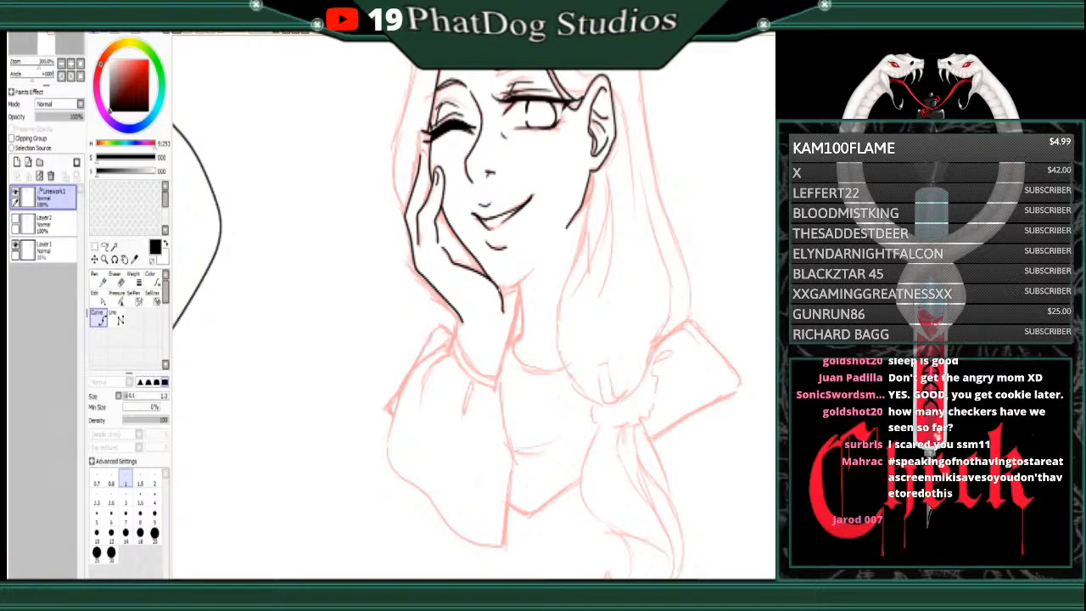
Step: Ink the curve of the chin above the palm and the front line of the neck
mouse_move(498, 287)
mouse_down()
mouse_move(516, 290)
mouse_move(537, 270)
mouse_up()
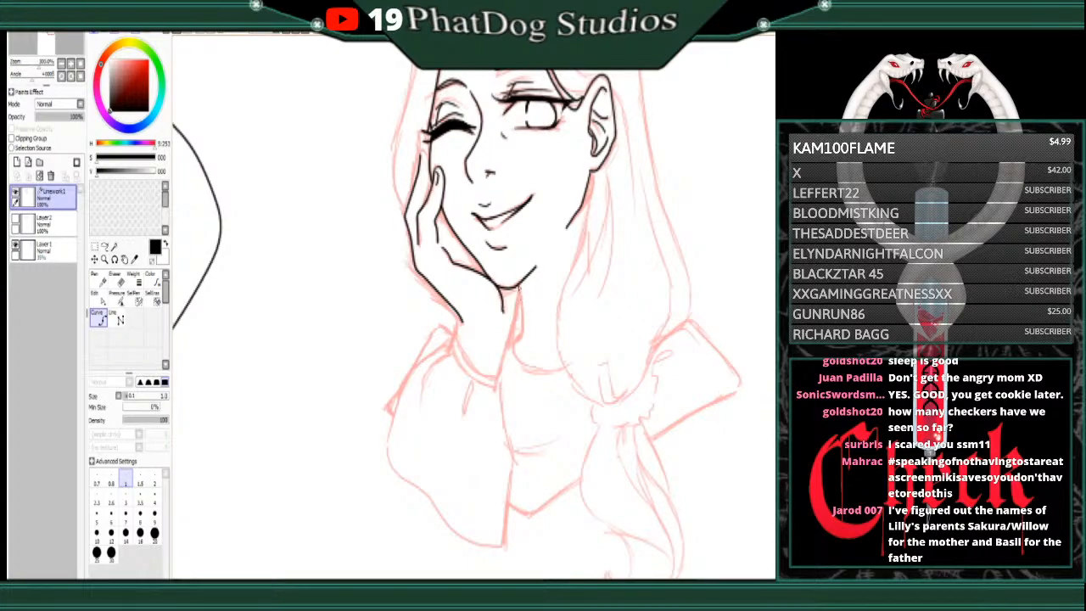
drag(519, 287, 523, 342)
key(ctrl+z)
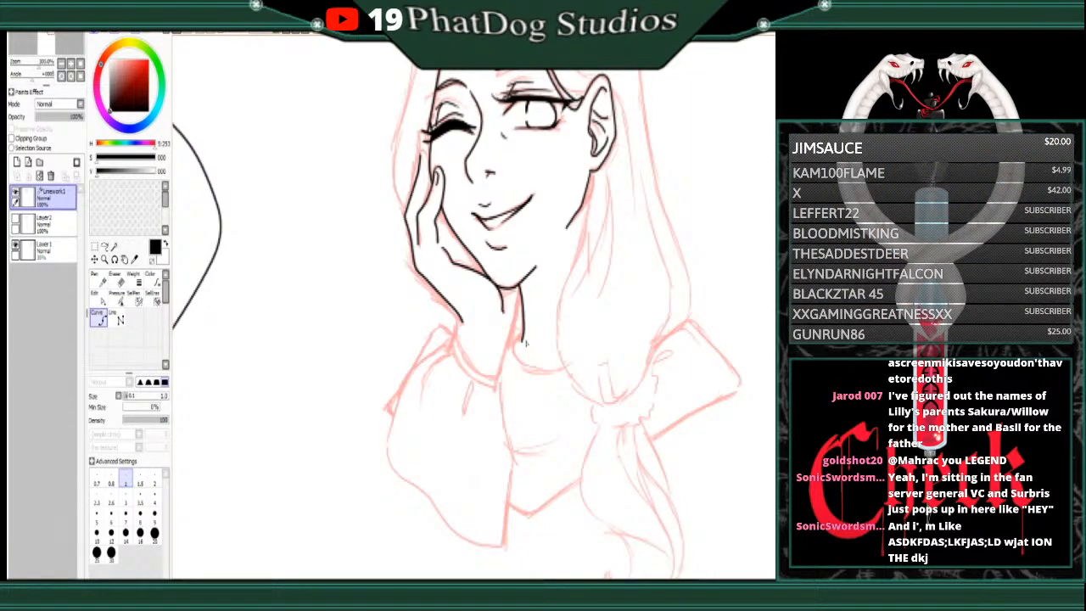
key(ctrl)
Step: Ink both sides of the wrist and the curved sleeve opening around it
drag(455, 339, 497, 383)
drag(522, 299, 498, 383)
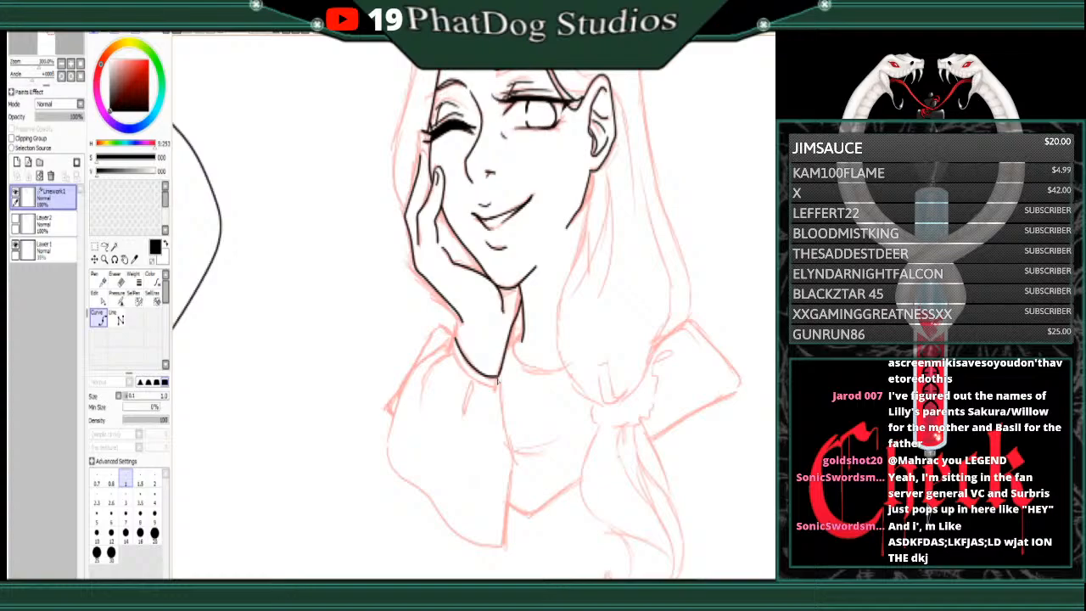
drag(460, 320, 456, 342)
Step: With the linework Pen, ink the inner edge of the outer finger and the small fingertip behind the cheek finger
click(99, 276)
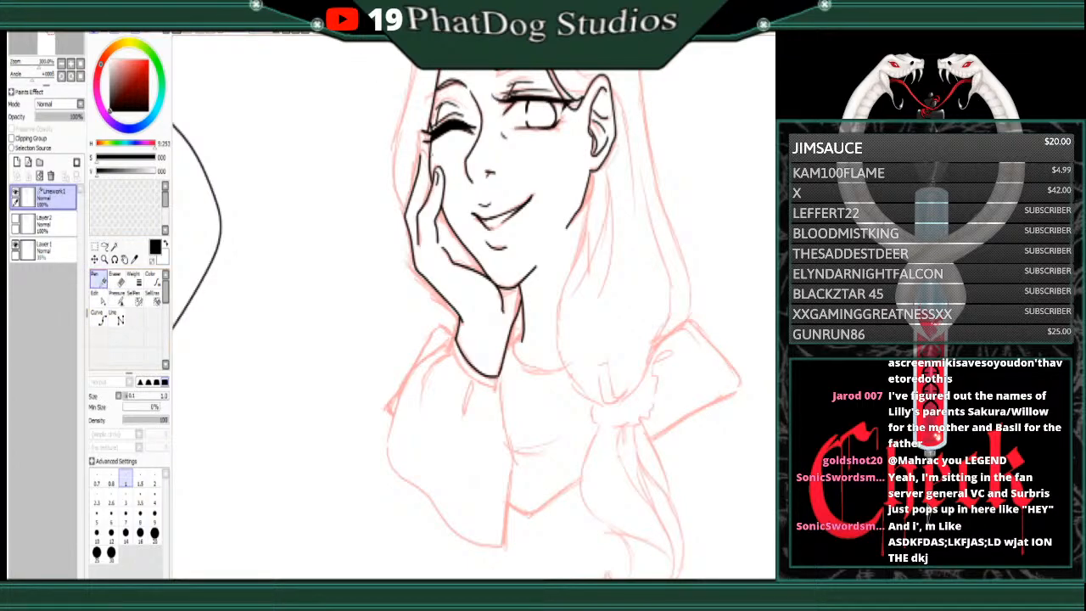
drag(421, 157, 427, 204)
drag(416, 195, 420, 133)
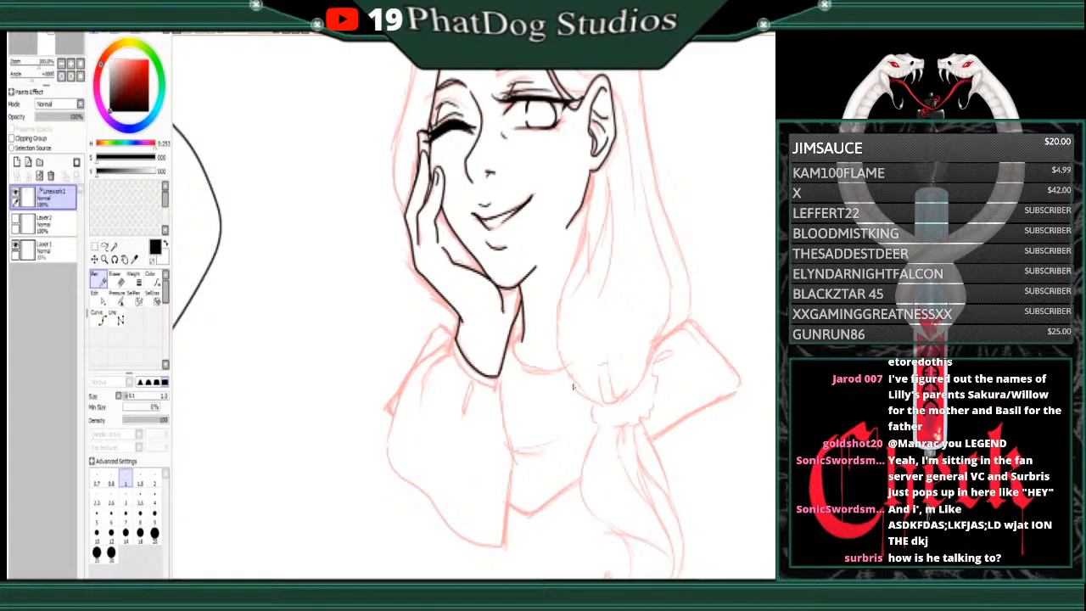
key(ctrl)
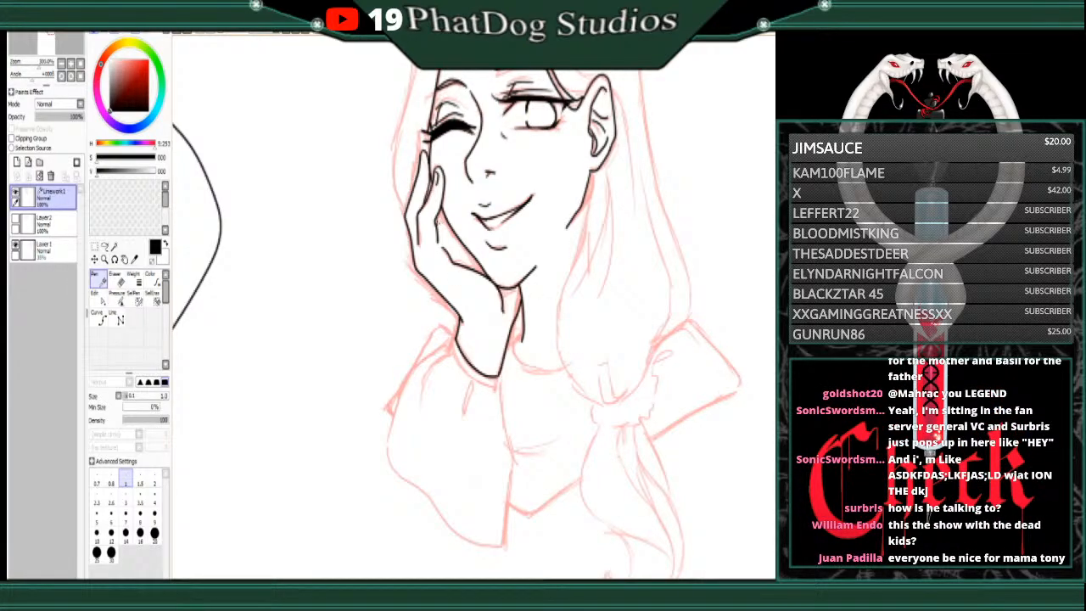
mouse_move(439, 218)
mouse_down()
mouse_move(447, 229)
mouse_move(442, 212)
mouse_up()
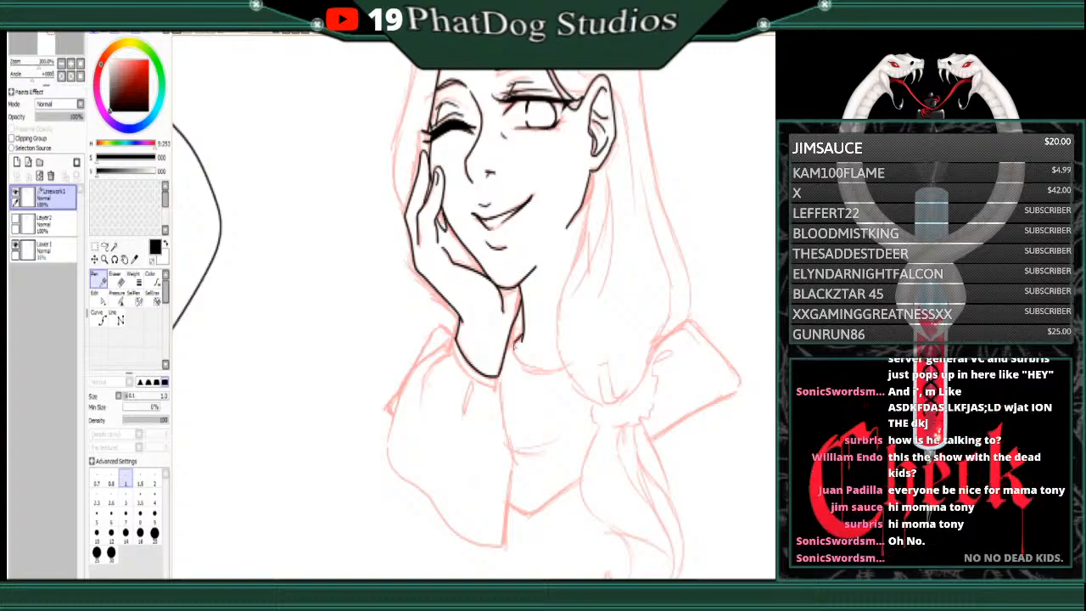
Step: Ink the blouse neckline below the neck and the second line of the cuff band around the wrist
mouse_move(514, 345)
mouse_down()
mouse_move(533, 370)
mouse_move(567, 367)
mouse_up()
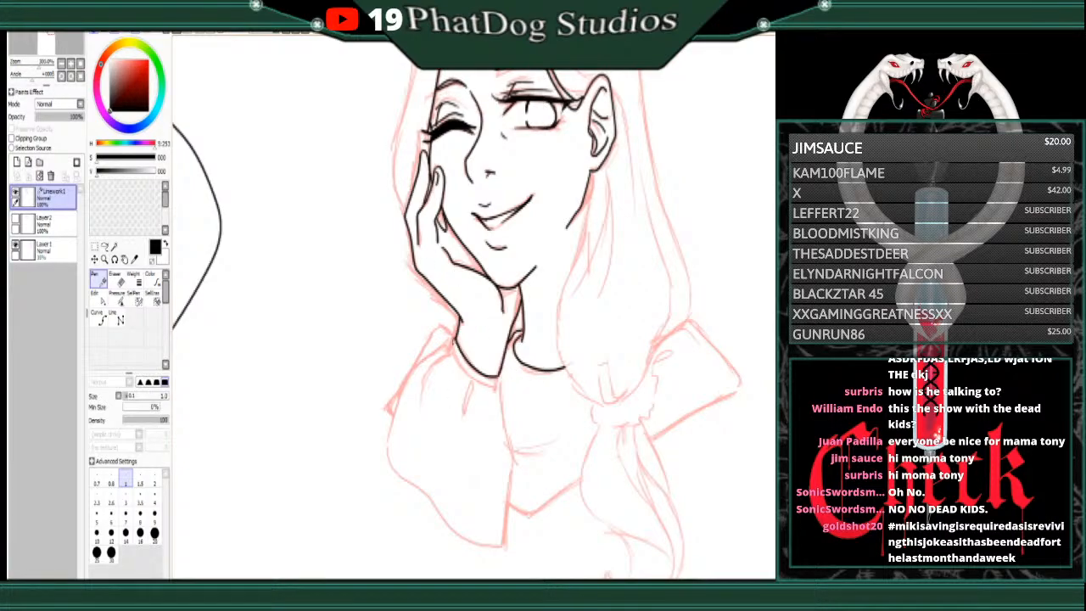
drag(449, 338, 461, 370)
drag(475, 378, 499, 387)
key(ctrl+z)
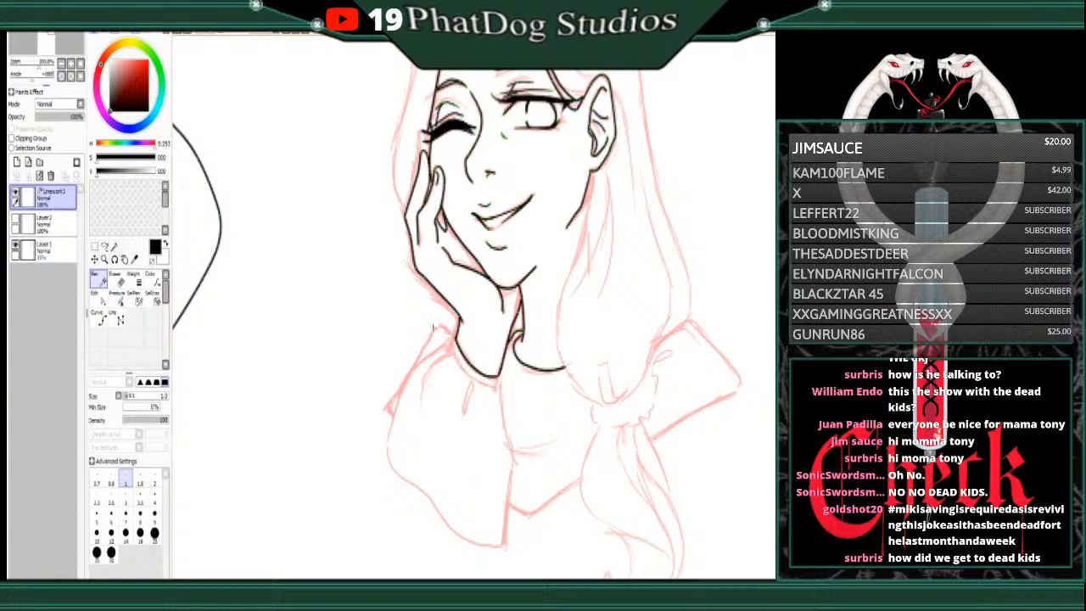
mouse_move(455, 340)
mouse_down()
mouse_move(453, 355)
mouse_move(477, 383)
mouse_up()
mouse_move(450, 340)
mouse_down()
mouse_move(475, 384)
mouse_move(494, 392)
mouse_move(501, 367)
mouse_up()
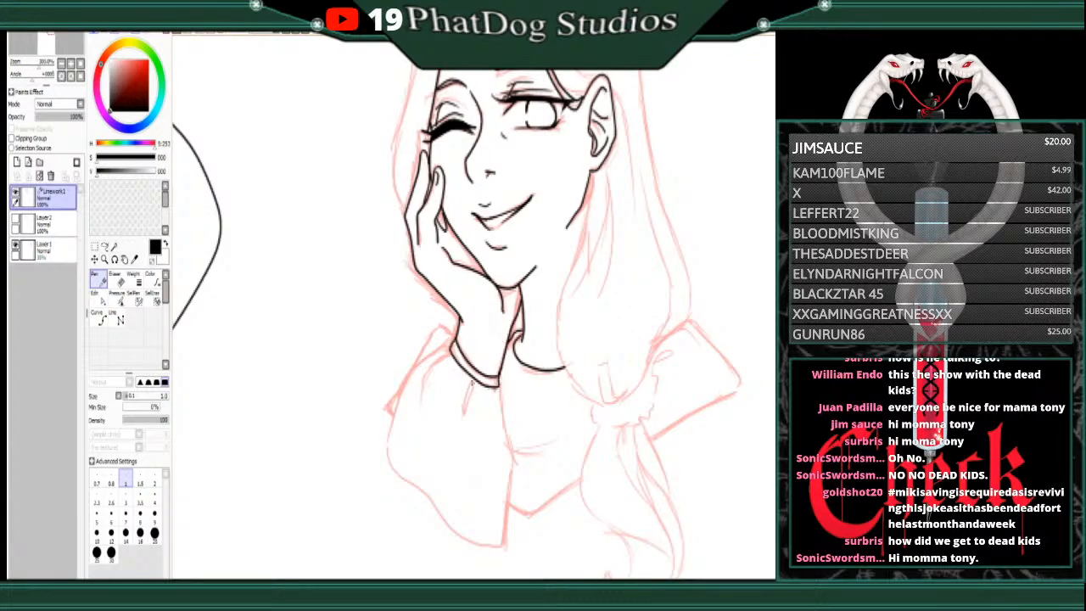
Step: Ink the fold lines below the cuff, plus the raised sleeve's inner side and lower edge
drag(466, 405, 461, 434)
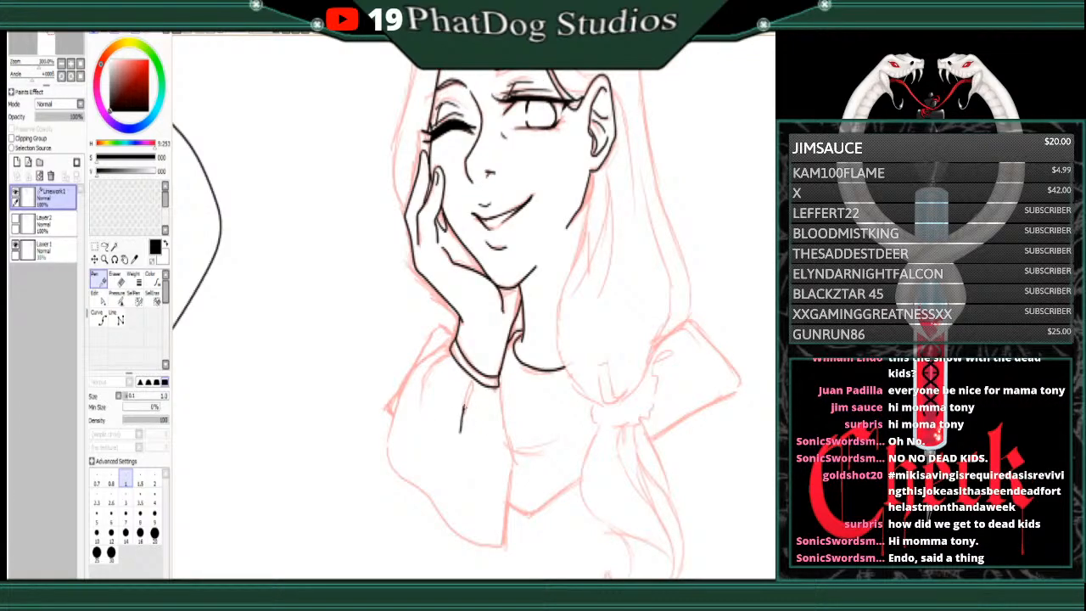
drag(471, 383, 457, 450)
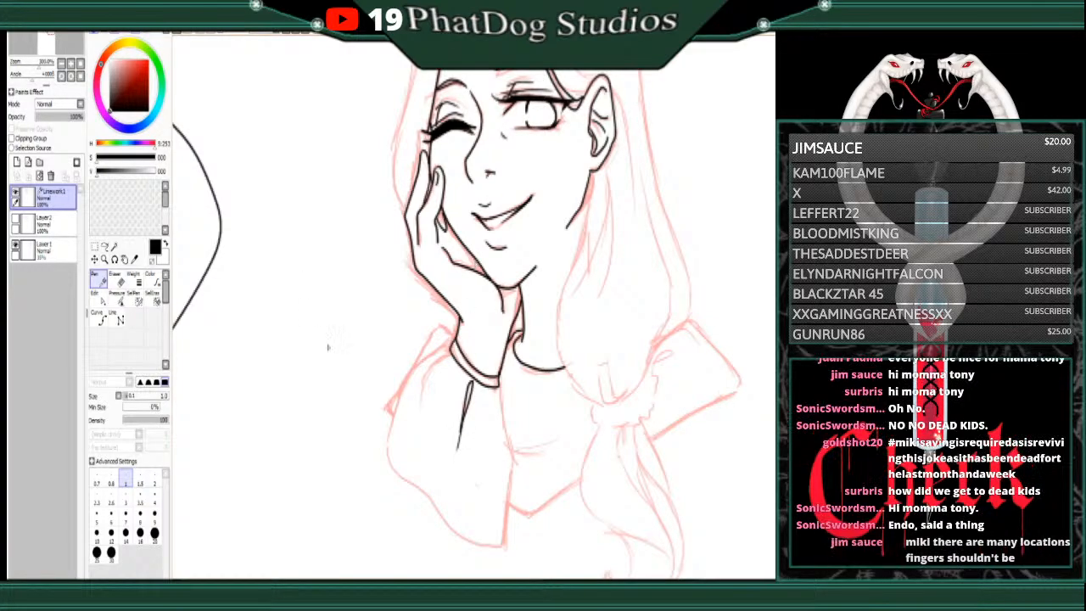
drag(451, 353, 419, 405)
mouse_move(499, 387)
mouse_down()
mouse_move(515, 449)
mouse_move(504, 550)
mouse_move(466, 544)
mouse_move(383, 465)
mouse_up()
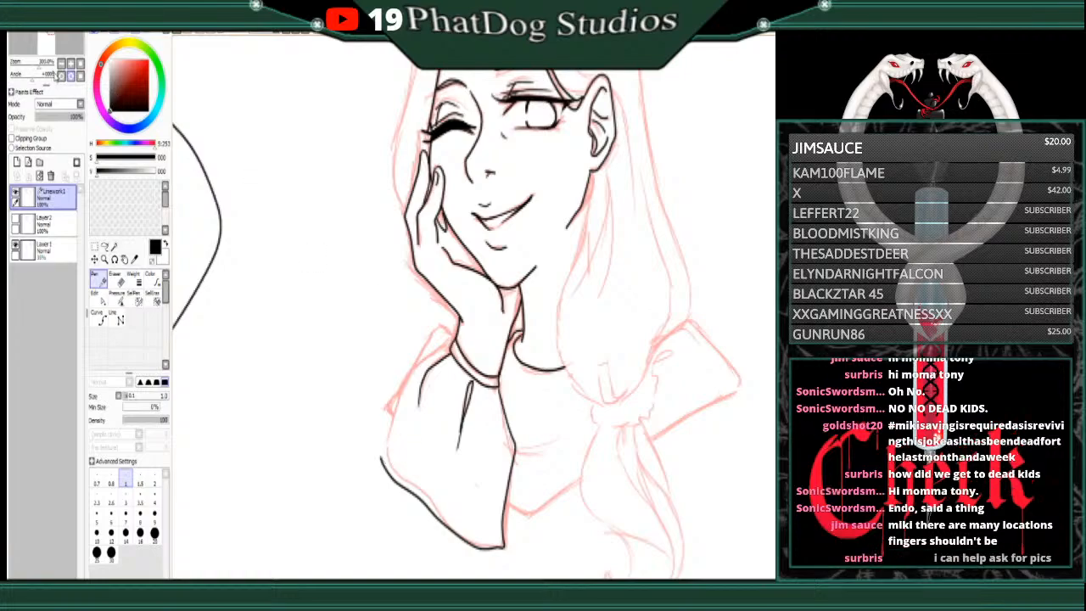
Step: Check the inked woman against the whole canvas and the finished man beside her
click(63, 63)
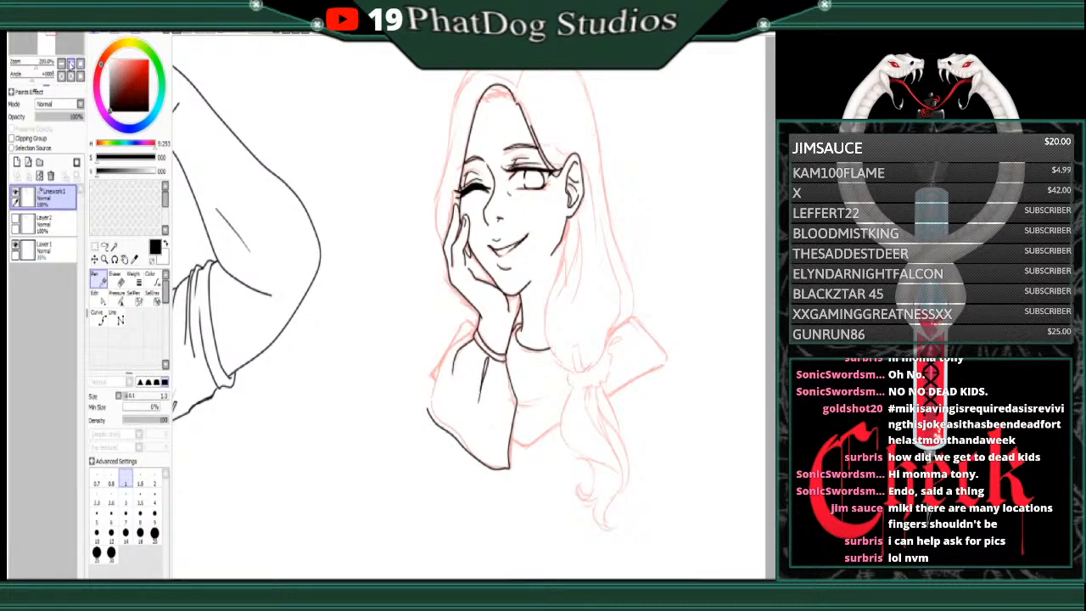
click(72, 64)
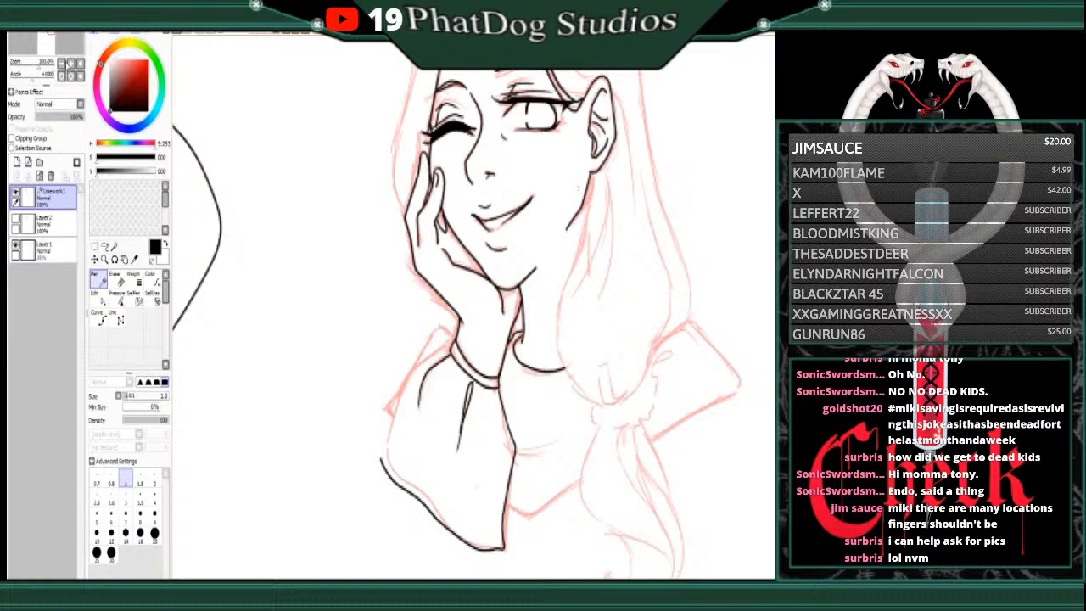
click(61, 64)
click(61, 63)
click(61, 64)
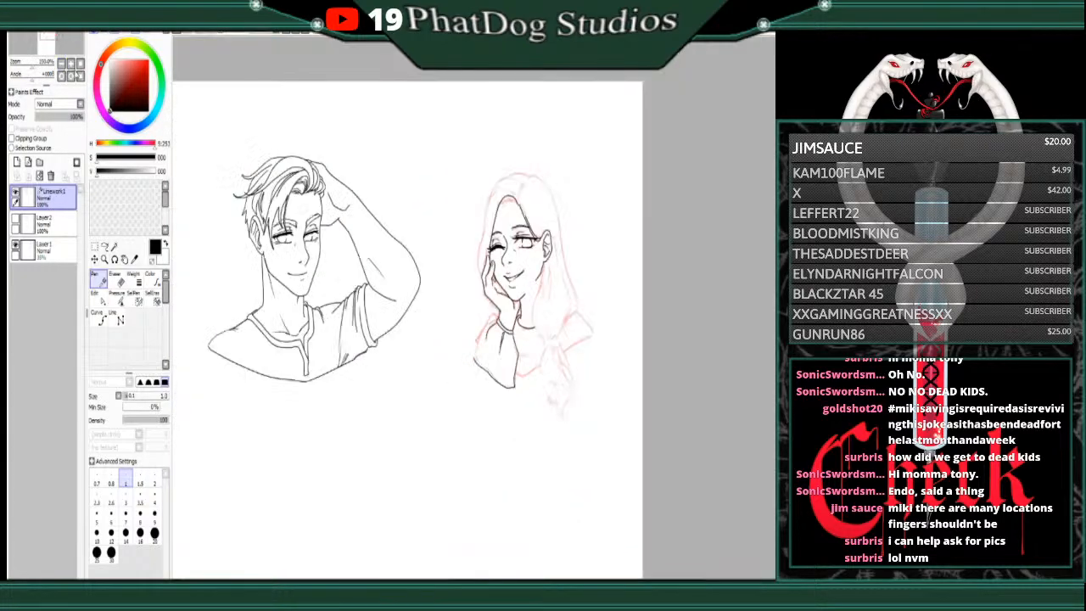
click(72, 64)
click(73, 64)
click(72, 64)
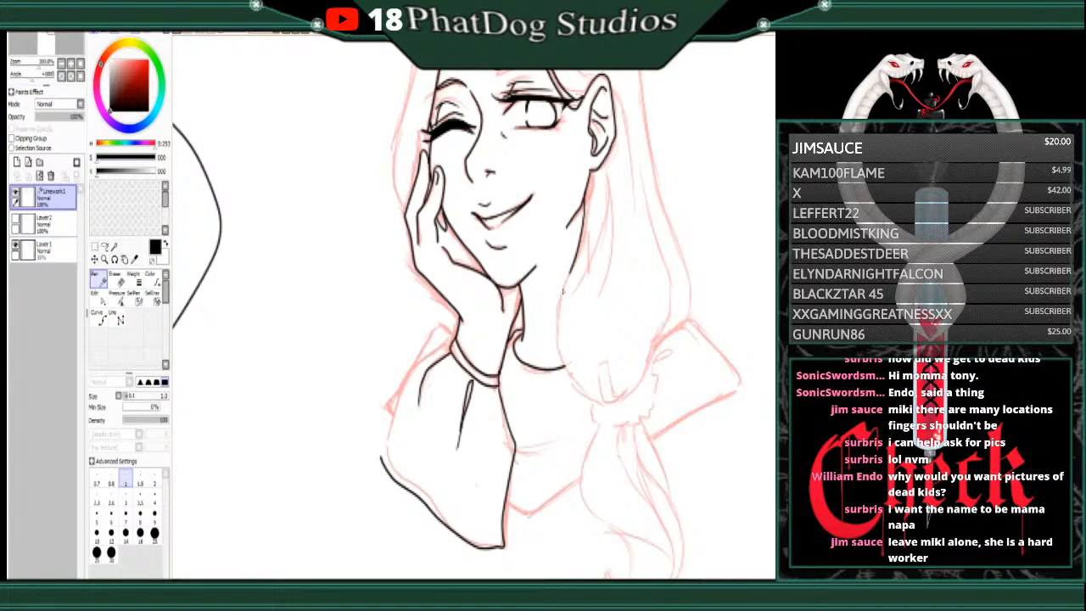
Step: Ink the back of the neck and the hair locks falling from behind the ear to the hair tie
drag(561, 296, 600, 188)
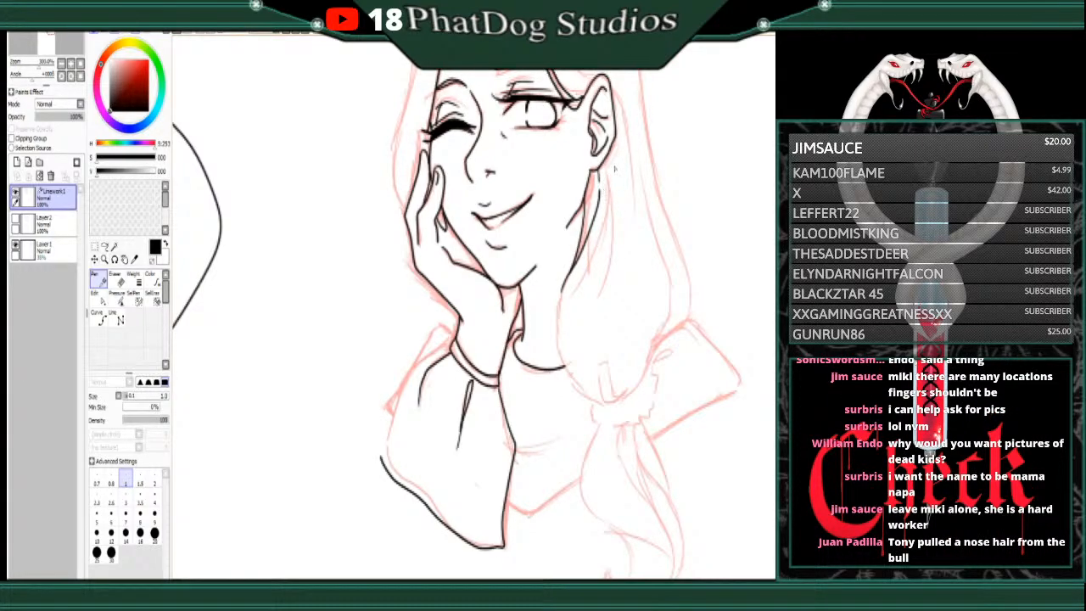
drag(614, 118, 640, 252)
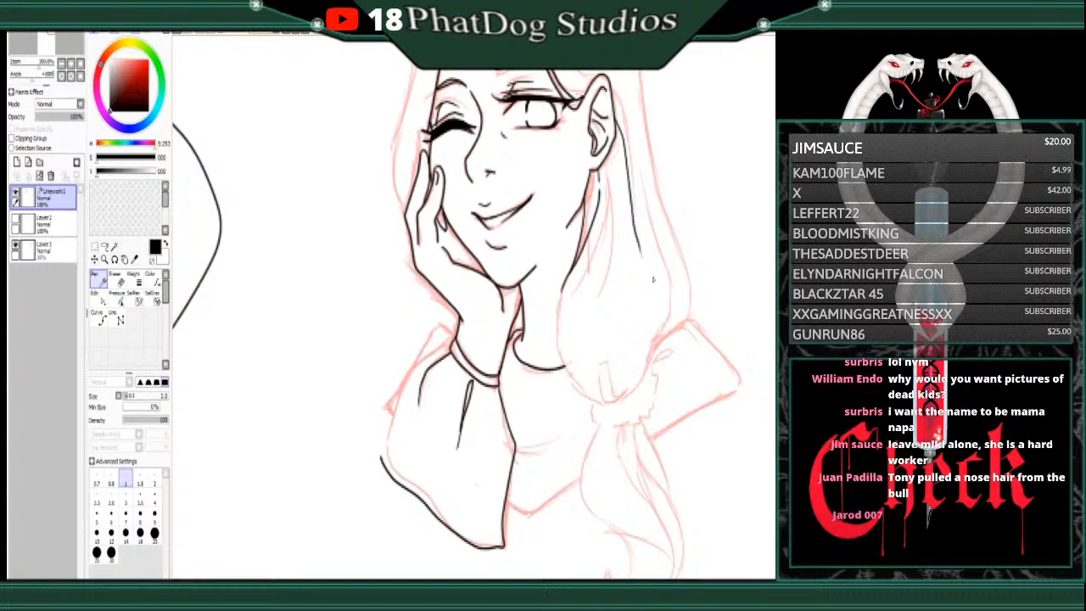
mouse_move(649, 299)
mouse_down()
mouse_move(653, 370)
mouse_move(634, 404)
mouse_move(623, 402)
mouse_move(642, 371)
mouse_move(640, 315)
mouse_up()
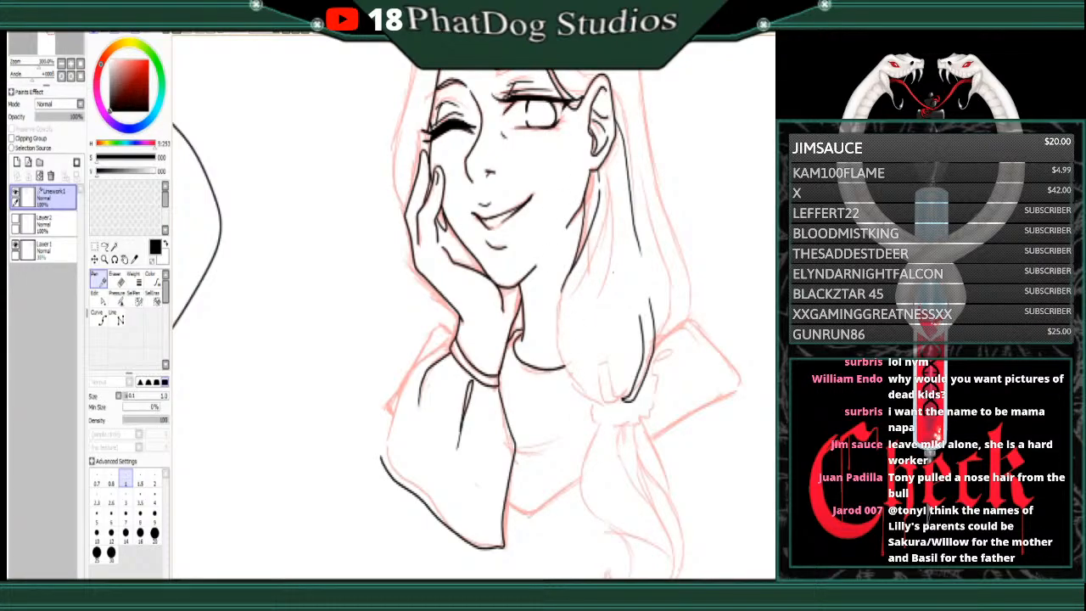
mouse_move(604, 164)
mouse_down()
mouse_move(600, 306)
mouse_move(559, 324)
mouse_move(579, 406)
mouse_move(594, 412)
mouse_move(599, 400)
mouse_up()
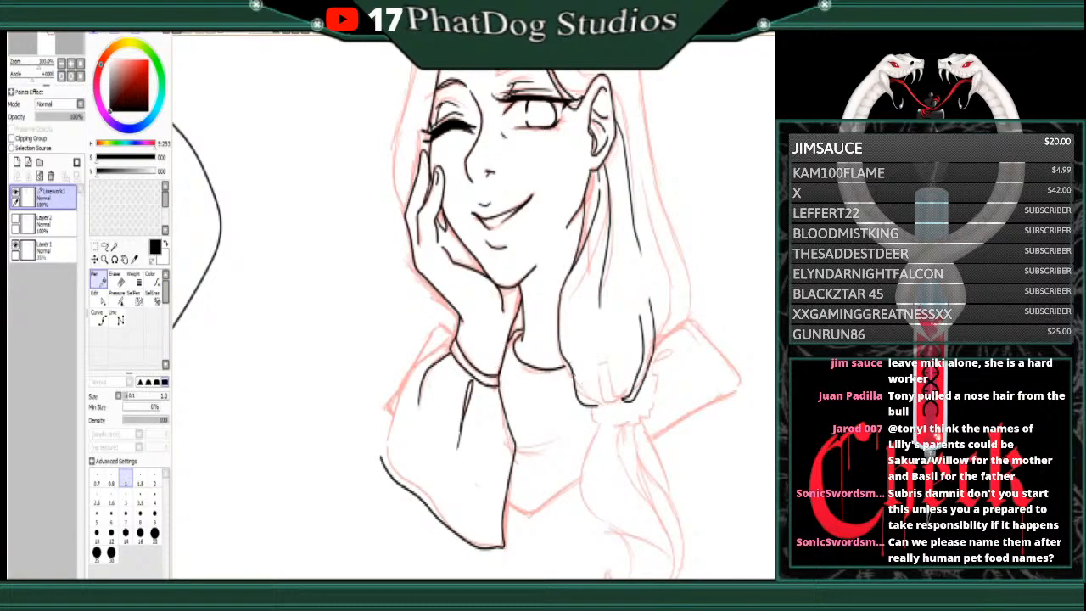
drag(566, 363, 600, 405)
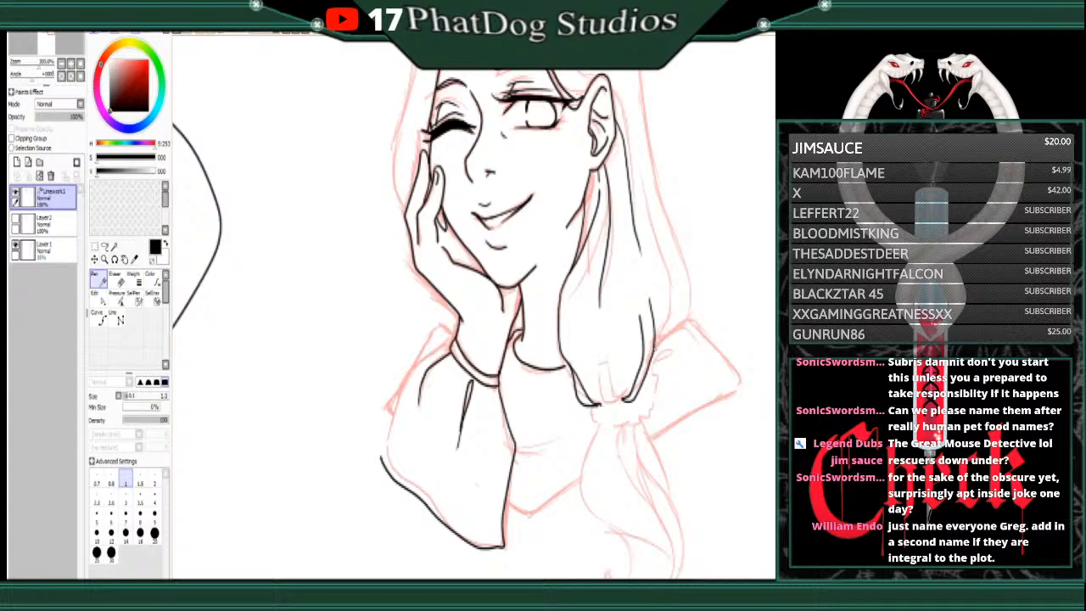
Step: Ink the top of the shoulder behind the hair and the frilled edge of the scrunchie with its gathered strands
mouse_move(652, 346)
mouse_down()
mouse_move(679, 322)
mouse_move(699, 341)
mouse_up()
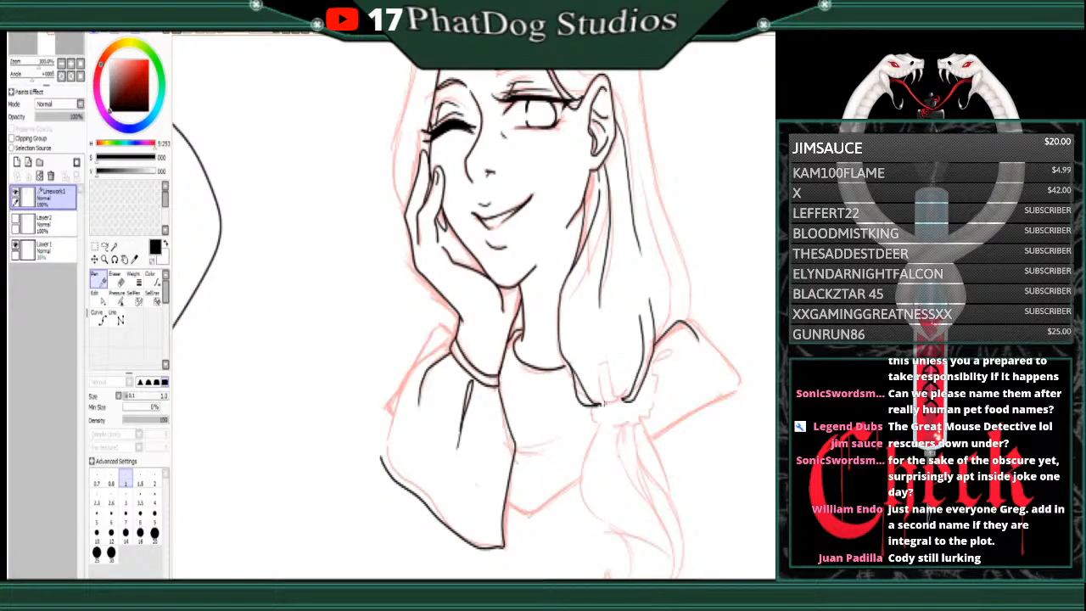
drag(591, 409, 606, 433)
drag(605, 426, 618, 432)
mouse_move(647, 377)
mouse_down()
mouse_move(654, 411)
mouse_move(638, 428)
mouse_move(617, 426)
mouse_up()
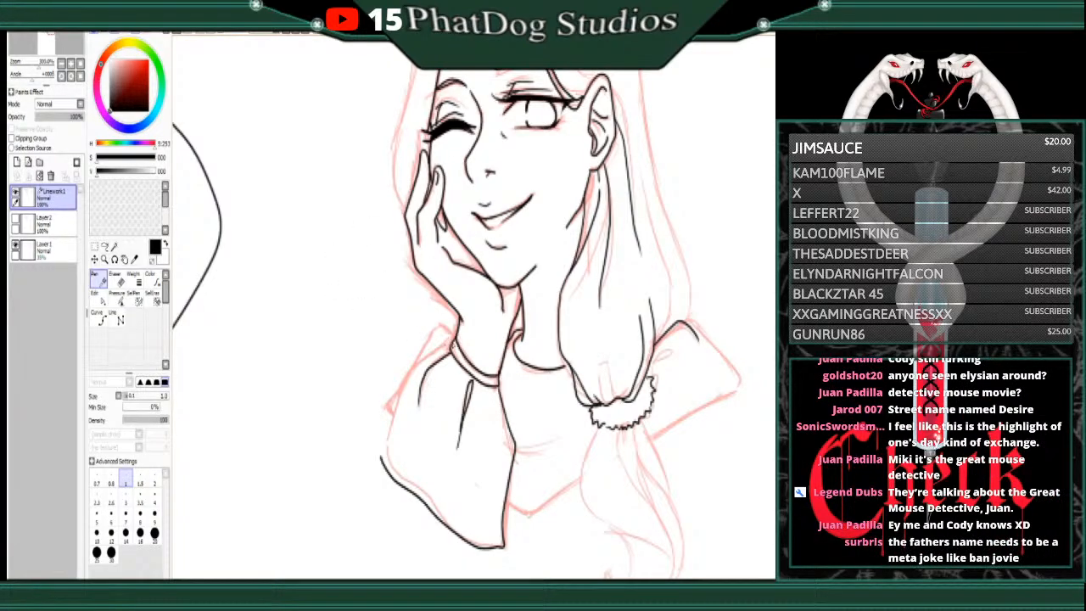
Step: Ink the outer edge of the raised sleeve and the outer contour of the opposite shoulder
drag(417, 358, 381, 461)
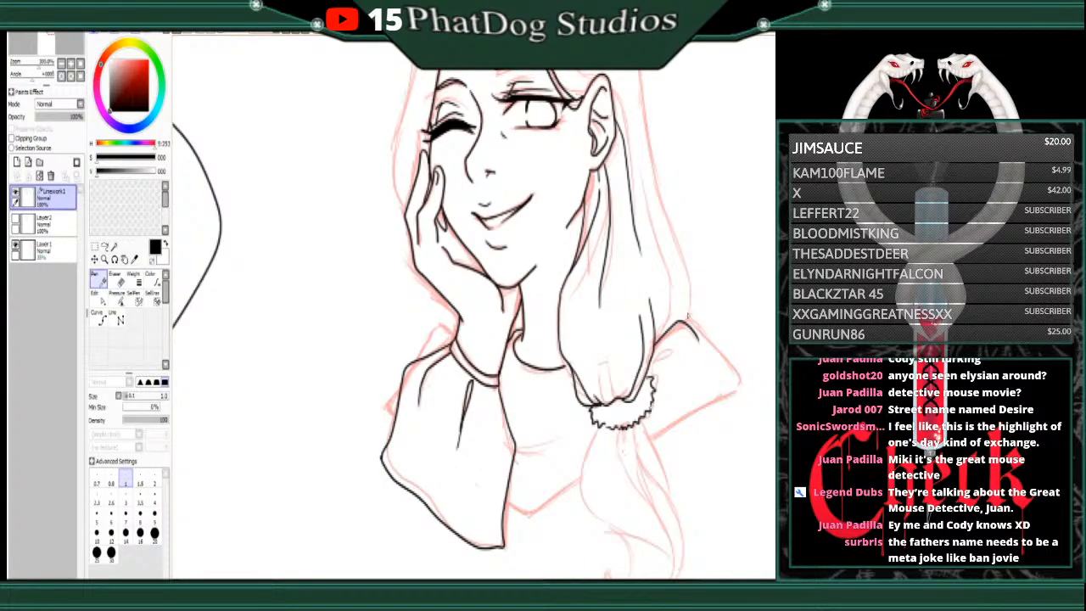
drag(685, 326, 695, 336)
mouse_move(687, 325)
mouse_down()
mouse_move(742, 378)
mouse_move(736, 397)
mouse_up()
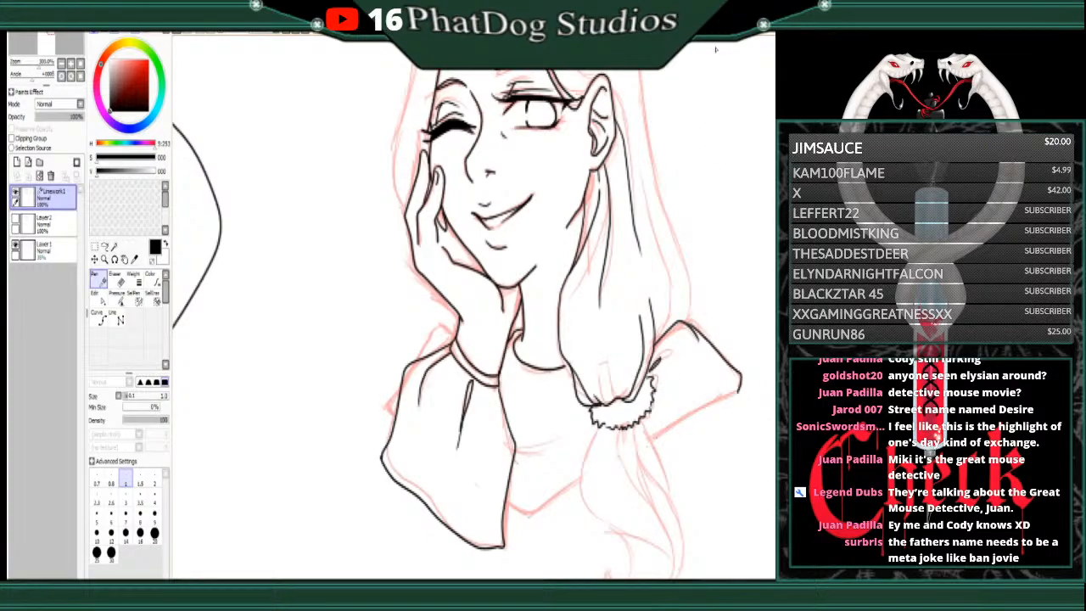
Step: Ink the short strand above the far shoulder and the remaining blouse edges at the raised sleeve, lower chest and opposite sleeve
mouse_move(665, 332)
mouse_down()
mouse_move(658, 344)
mouse_move(673, 292)
mouse_up()
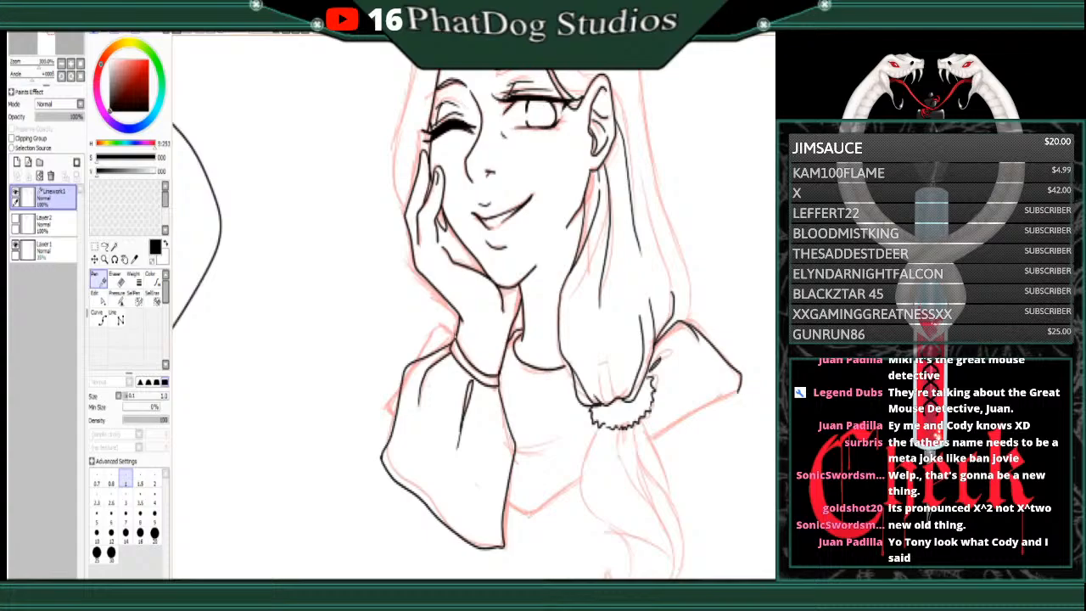
mouse_move(458, 335)
mouse_down()
mouse_move(442, 327)
mouse_move(430, 340)
mouse_move(388, 411)
mouse_up()
mouse_move(507, 506)
mouse_down()
mouse_move(525, 516)
mouse_move(579, 476)
mouse_move(564, 432)
mouse_up()
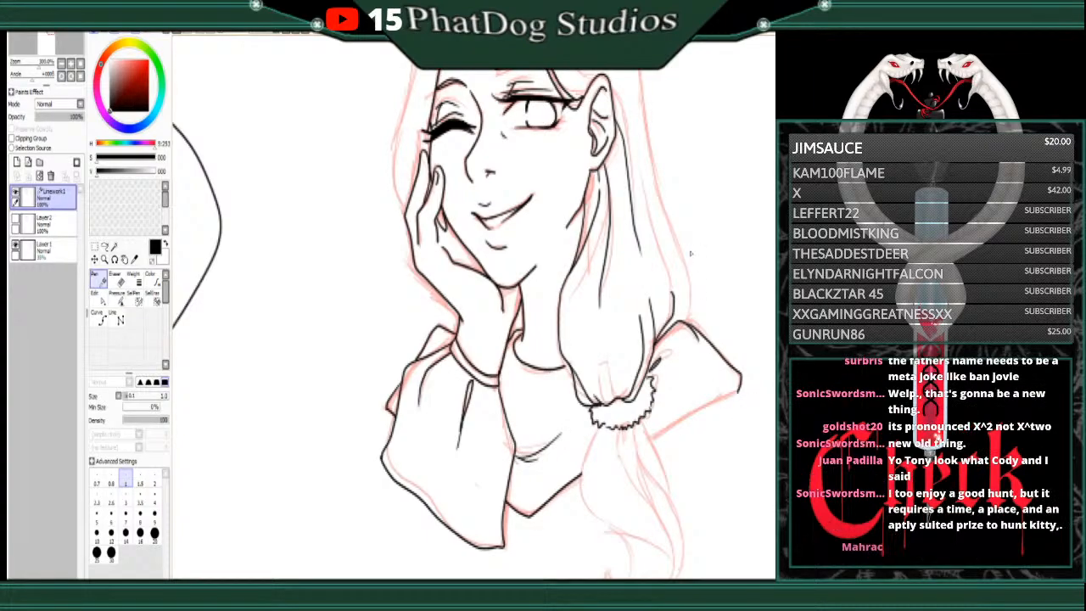
drag(650, 448, 743, 392)
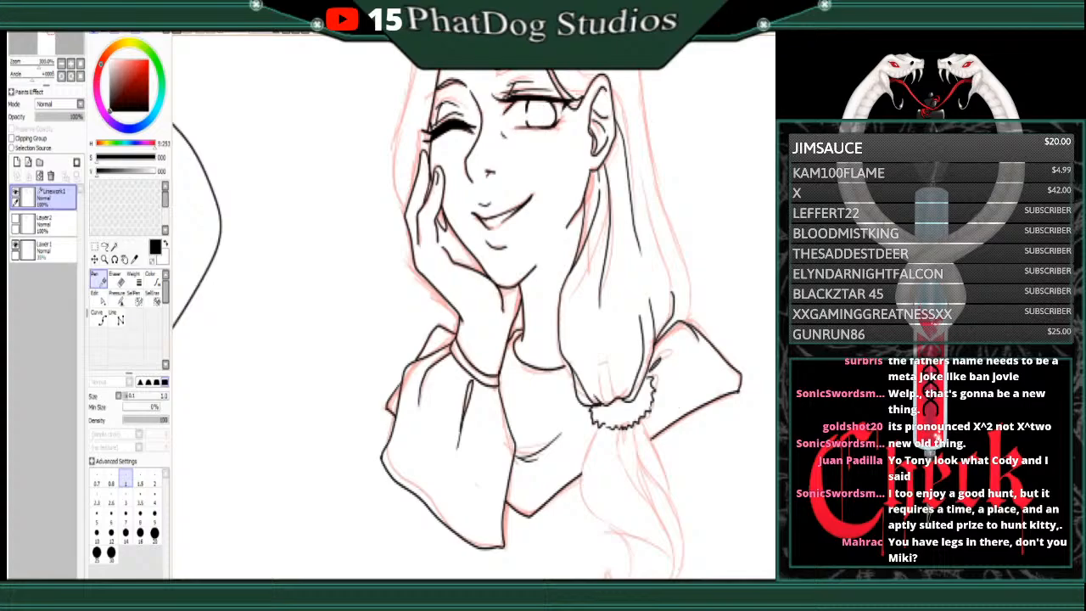
Step: Ink the arched front lock over the forehead and the short jagged hairline strokes beneath it
scroll(561, 323, up, 3)
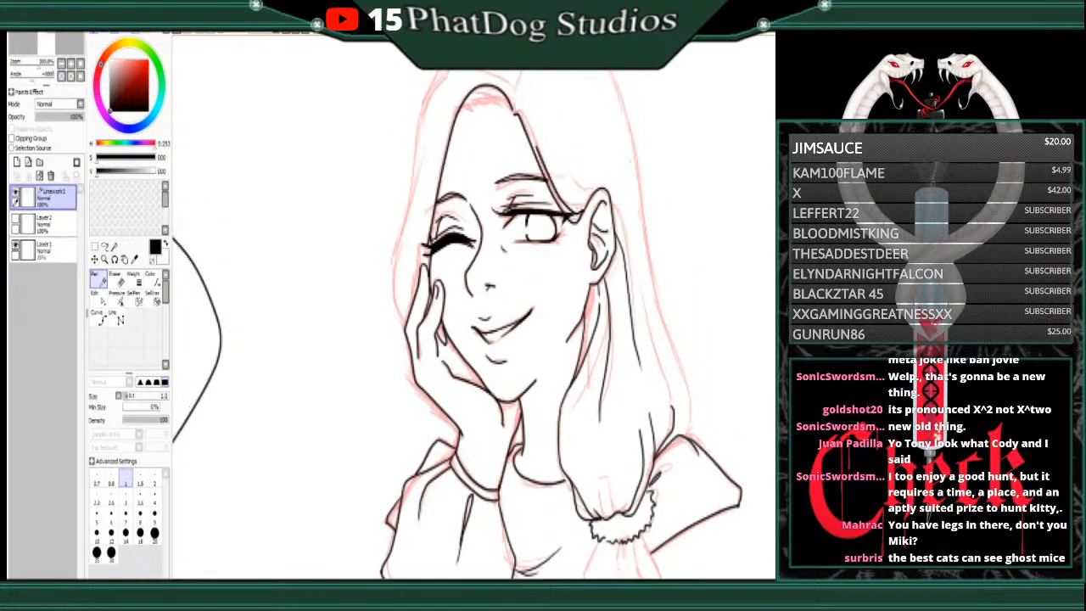
mouse_move(514, 107)
mouse_down()
mouse_move(477, 70)
mouse_move(439, 93)
mouse_move(420, 141)
mouse_up()
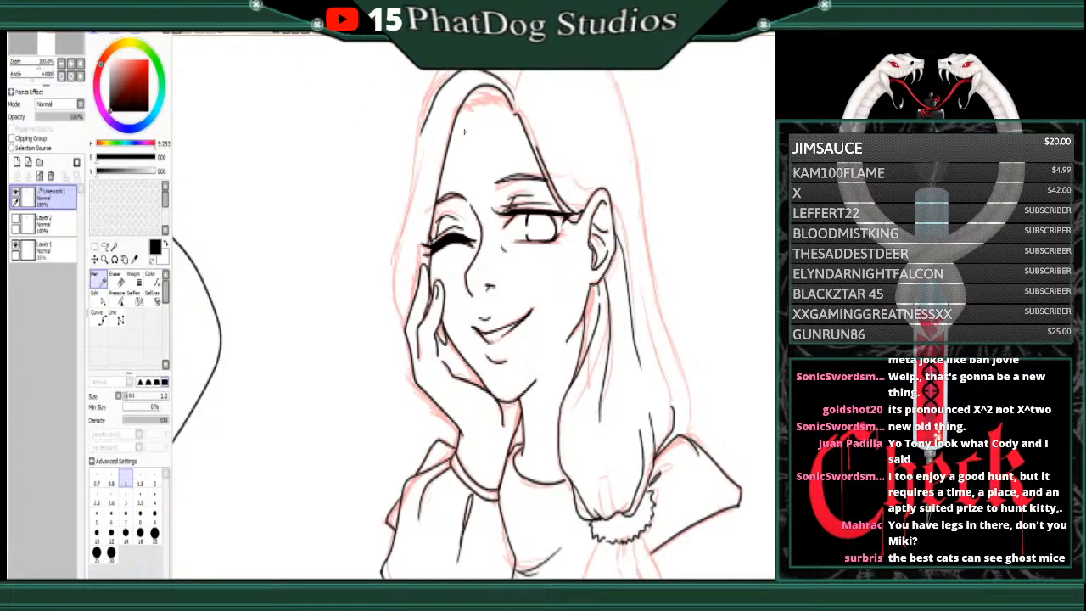
mouse_move(459, 114)
mouse_down()
mouse_move(477, 121)
mouse_move(478, 100)
mouse_move(516, 119)
mouse_move(519, 107)
mouse_move(535, 125)
mouse_move(466, 121)
mouse_move(476, 119)
mouse_up()
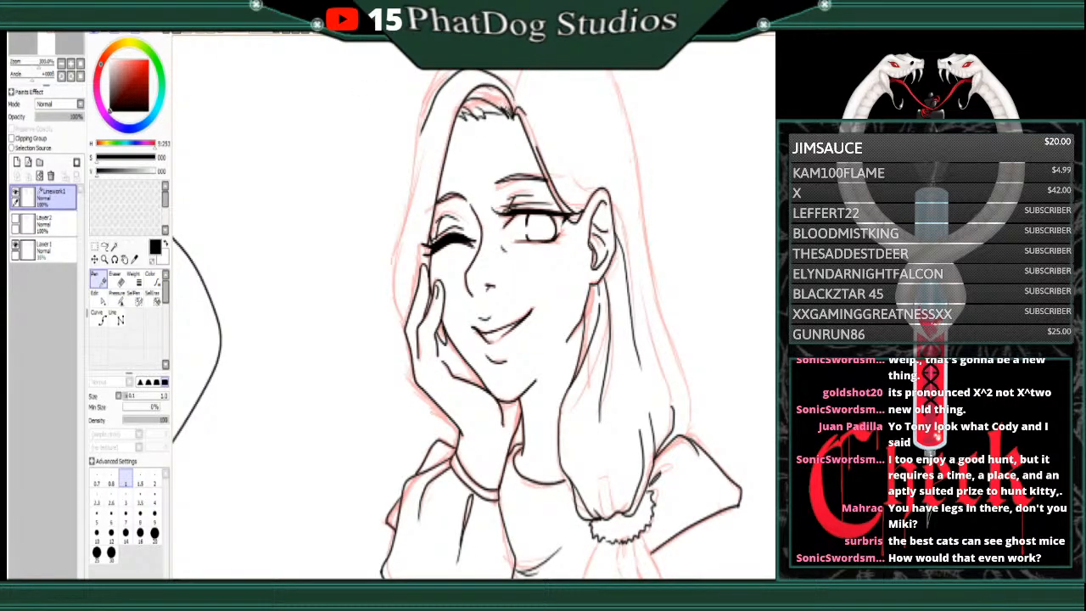
drag(498, 103, 511, 114)
Step: Ink the hair falling along the winking side of the face down to the fingers, with a second strand at its tip
mouse_move(419, 151)
mouse_down()
mouse_move(390, 312)
mouse_move(406, 338)
mouse_up()
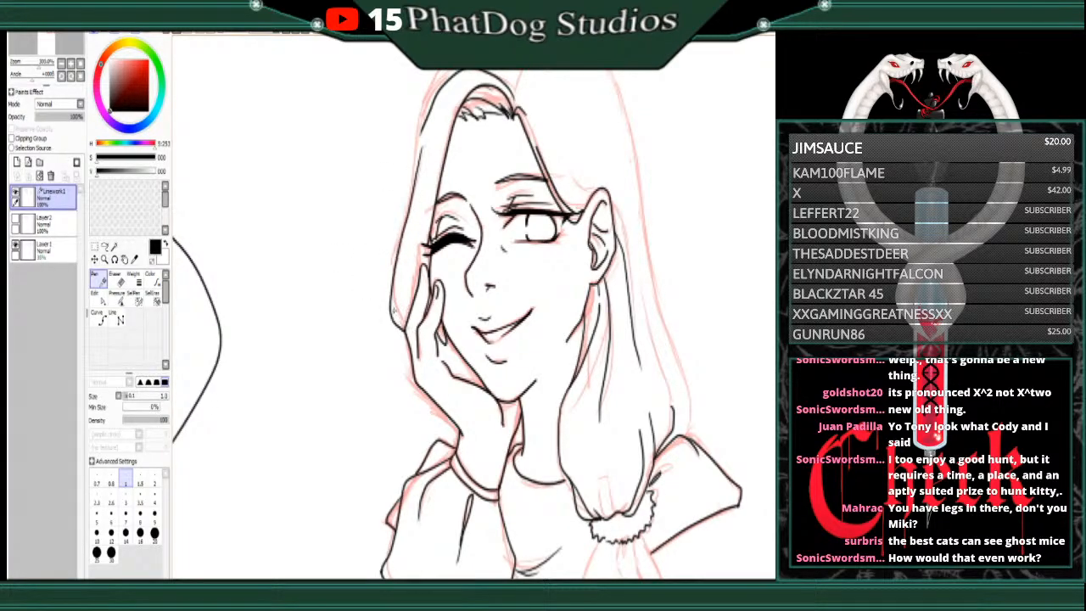
drag(395, 290, 406, 332)
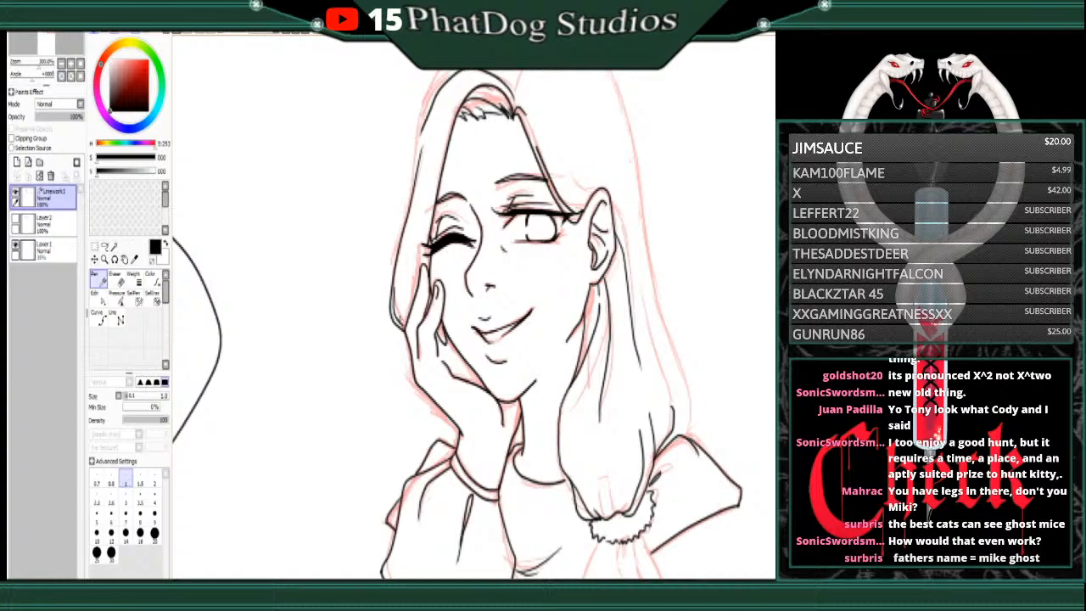
key(ctrl+z)
drag(395, 289, 408, 330)
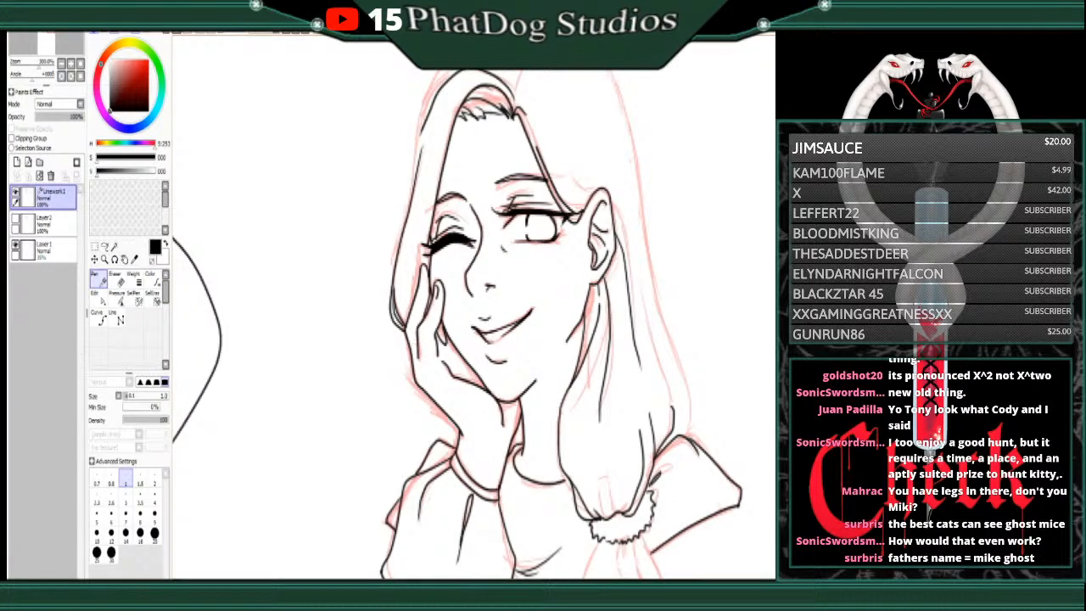
drag(427, 112, 411, 220)
Step: Ink the loose strands at the temple above the ear and the small notches along the hair parting
mouse_move(589, 200)
mouse_down()
mouse_move(557, 161)
mouse_move(583, 191)
mouse_up()
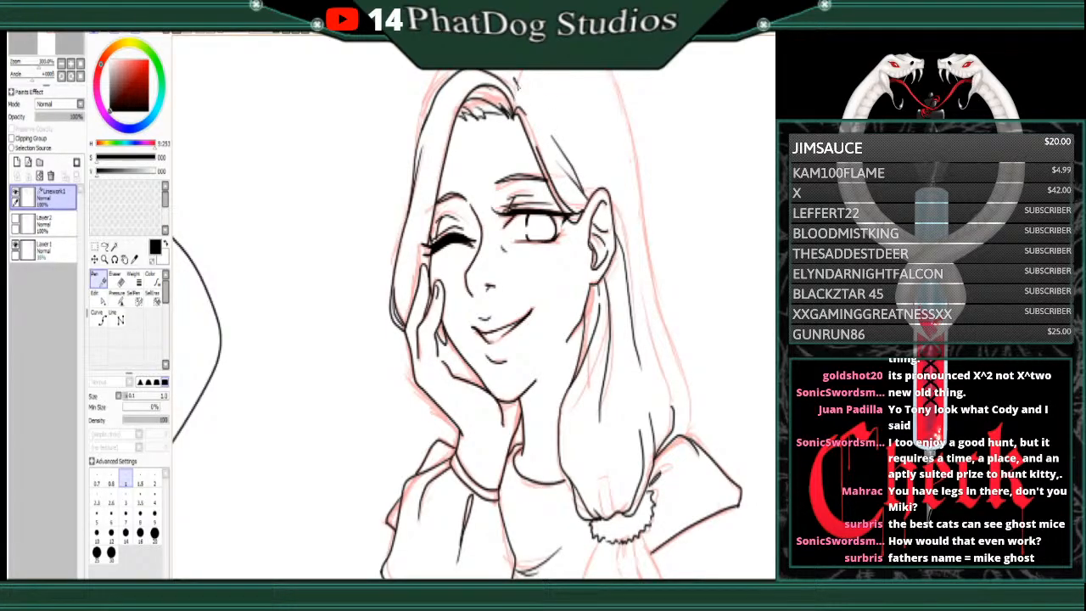
drag(517, 83, 523, 72)
scroll(475, 323, up, 2)
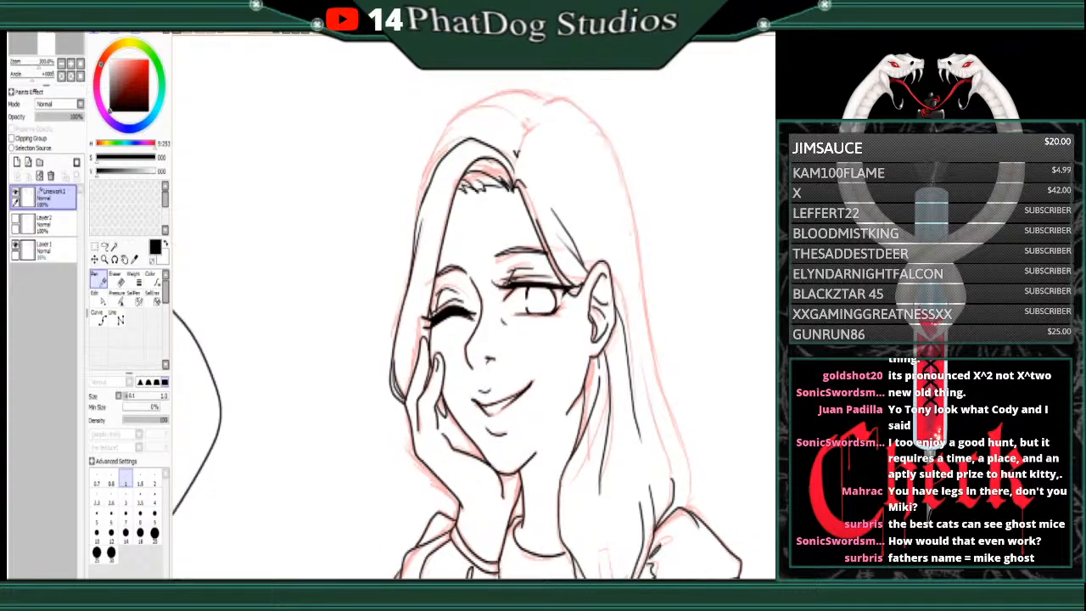
mouse_move(525, 136)
mouse_down()
mouse_move(543, 122)
mouse_move(523, 118)
mouse_up()
Step: Ink the layered strands sweeping from the parting and the crown outline on the winking side of the head
mouse_move(418, 216)
mouse_down()
mouse_move(442, 140)
mouse_move(499, 124)
mouse_up()
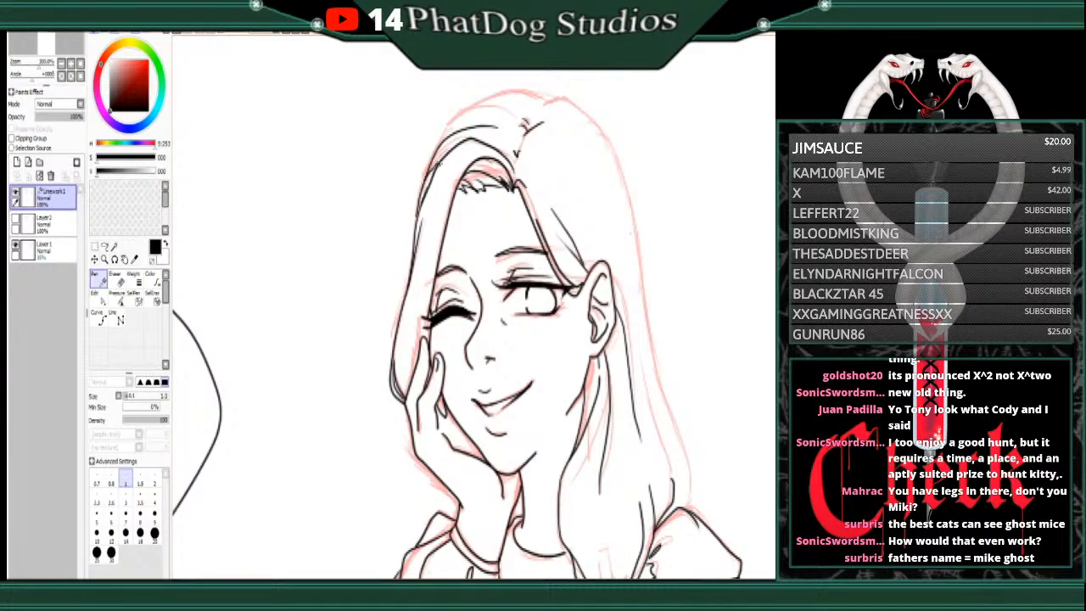
drag(497, 129, 517, 157)
mouse_move(539, 112)
mouse_down()
mouse_move(506, 95)
mouse_move(473, 108)
mouse_move(433, 158)
mouse_up()
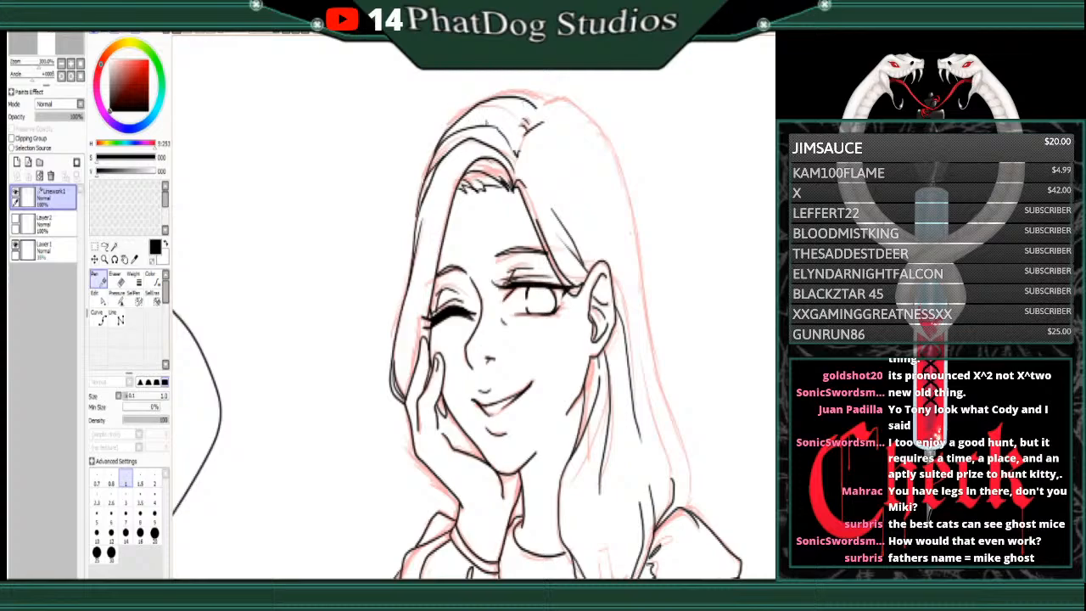
drag(472, 114, 518, 102)
click(178, 34)
drag(538, 108, 569, 121)
drag(570, 122, 641, 223)
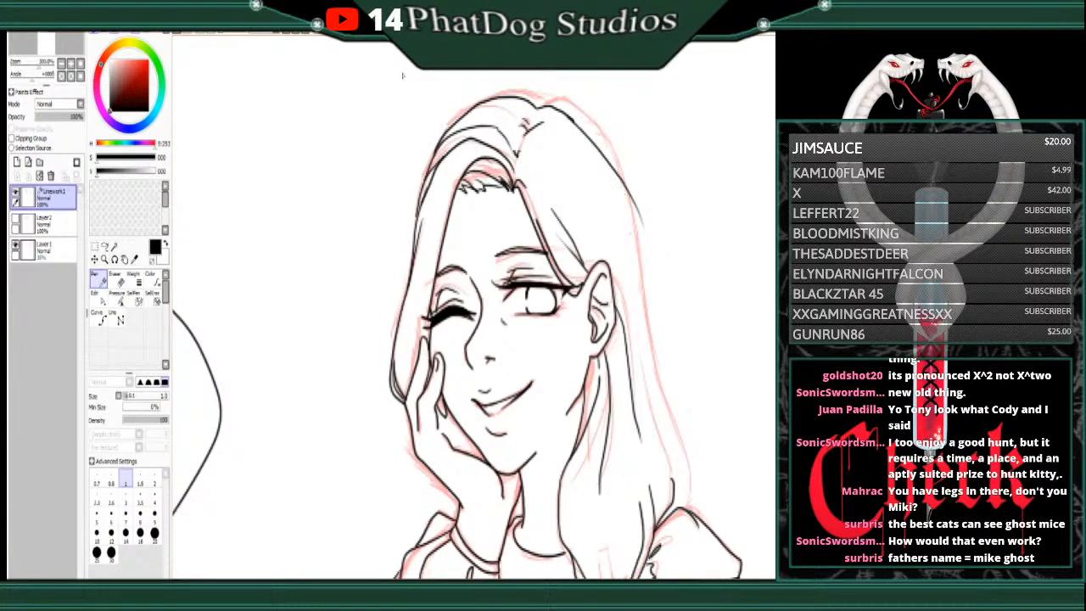
key(ctrl+z)
key(ctrl+z)
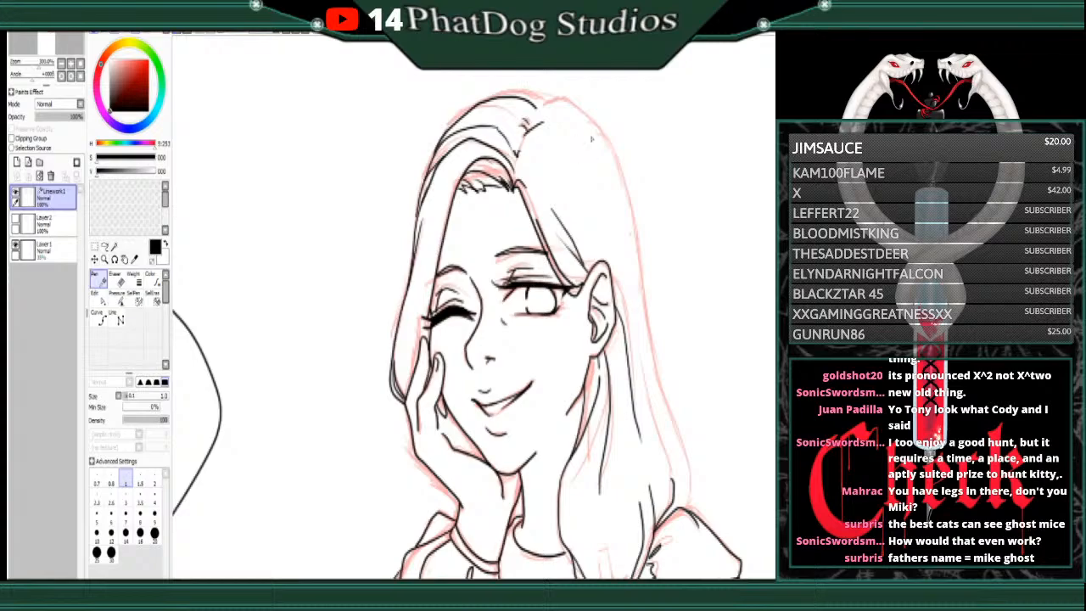
Step: Ink the outer hair contour from the parting over the back of the head down to the shoulder with the Curve tool
click(103, 317)
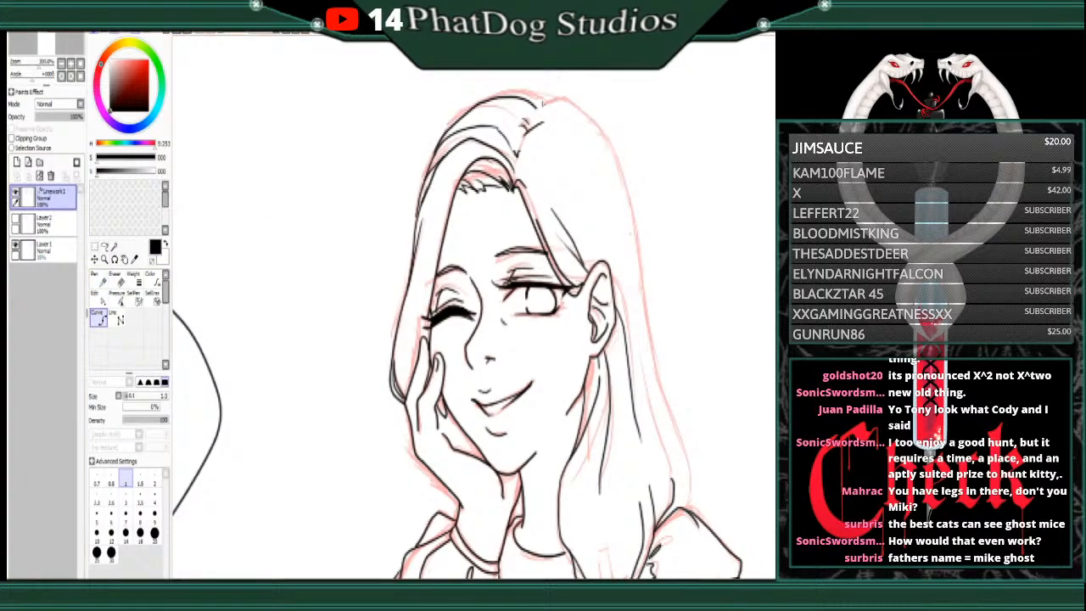
click(537, 108)
click(550, 104)
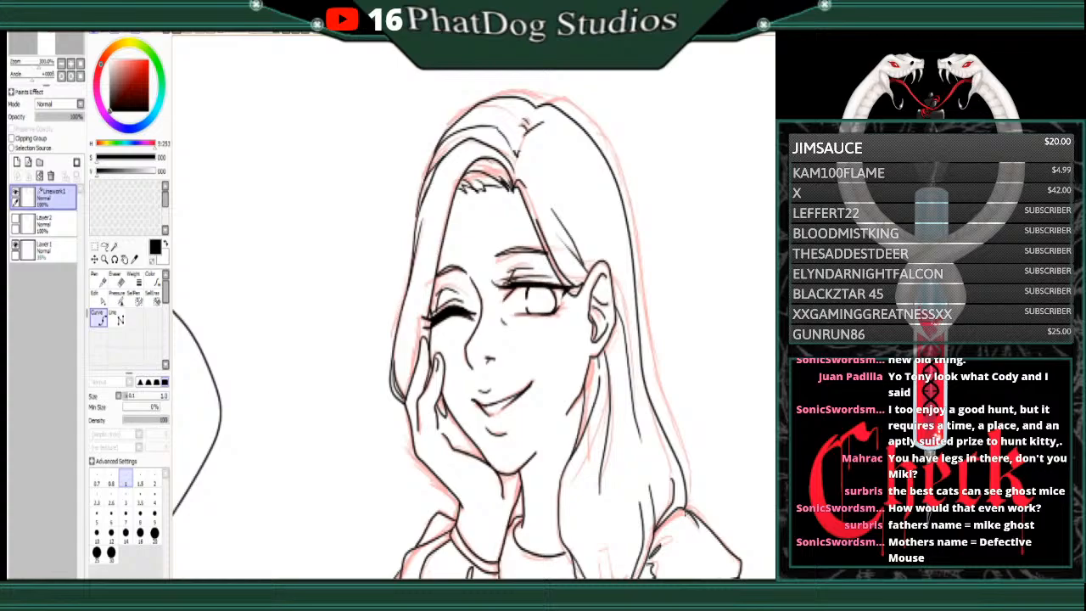
Step: Reshape the short strand above the far shoulder by moving its control point and deleting surplus points, returning to the Pen tool
click(96, 293)
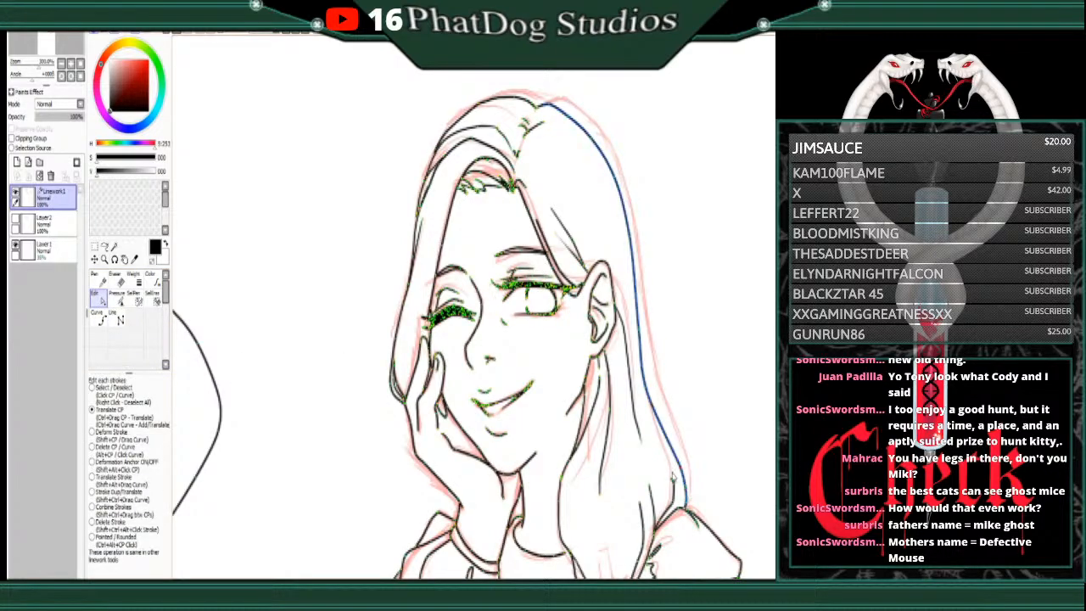
drag(674, 484, 664, 463)
click(92, 447)
click(672, 484)
click(675, 491)
click(96, 278)
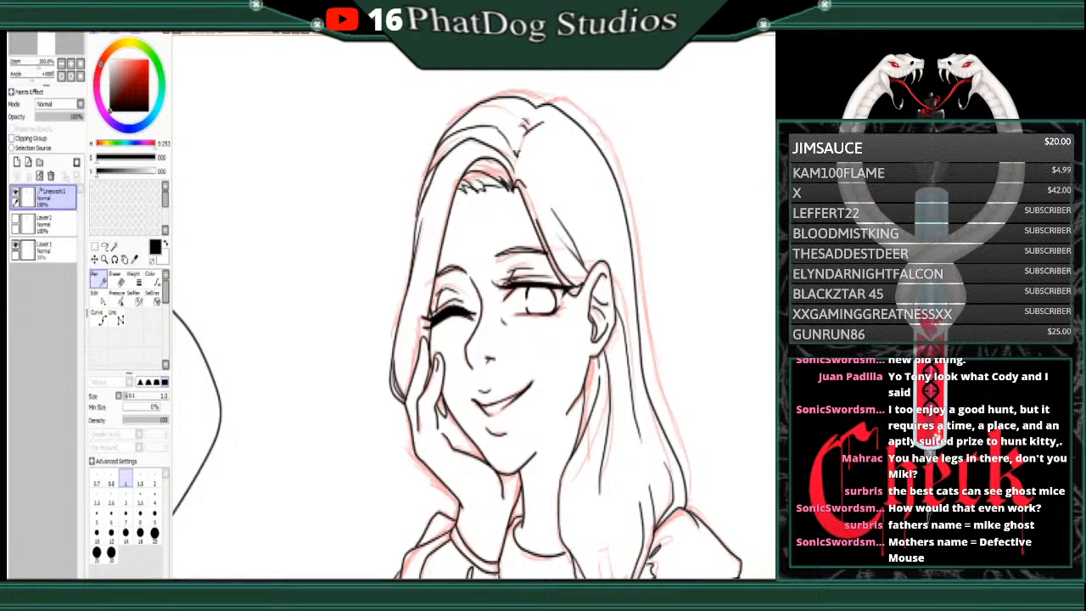
Step: Ink the front edge of the ponytail below the scrunchie and its curled, split tips
scroll(473, 323, down, 10)
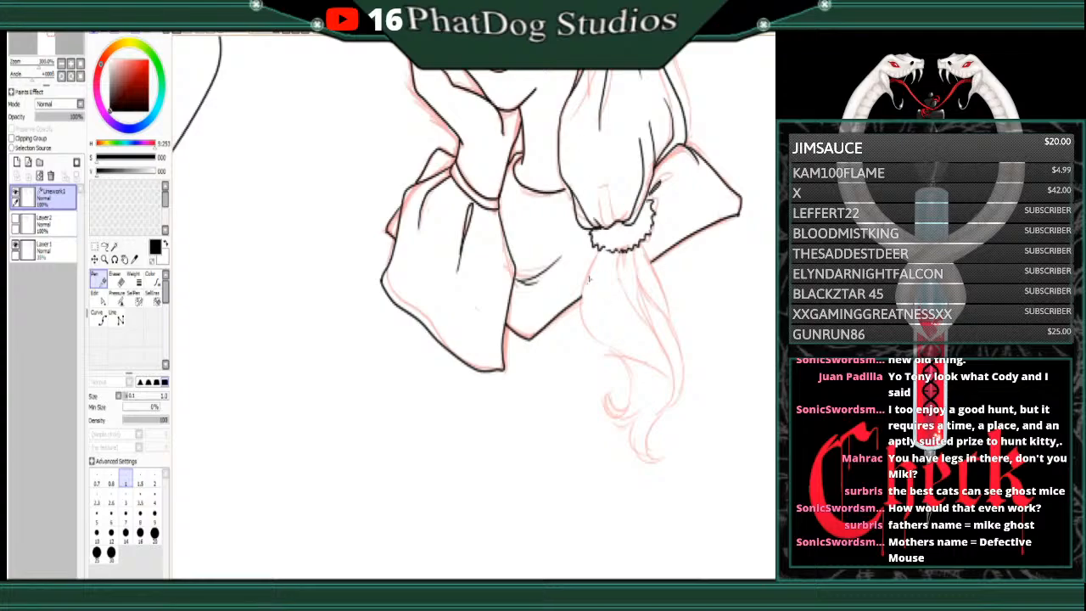
mouse_move(597, 251)
mouse_down()
mouse_move(584, 314)
mouse_move(602, 345)
mouse_move(641, 358)
mouse_move(667, 405)
mouse_up()
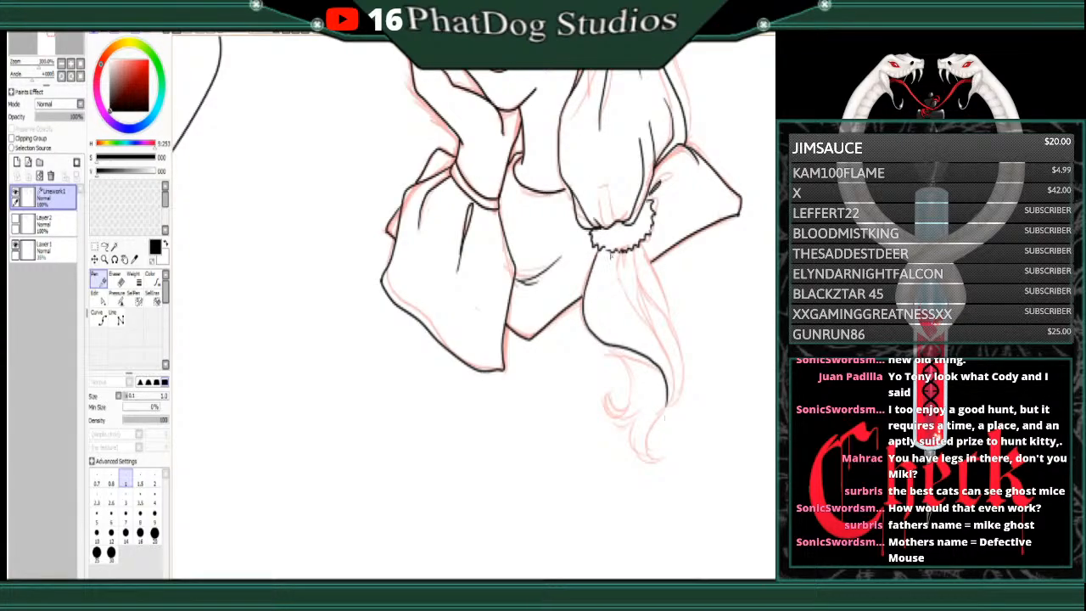
mouse_move(619, 352)
mouse_down()
mouse_move(629, 406)
mouse_move(606, 414)
mouse_move(613, 403)
mouse_up()
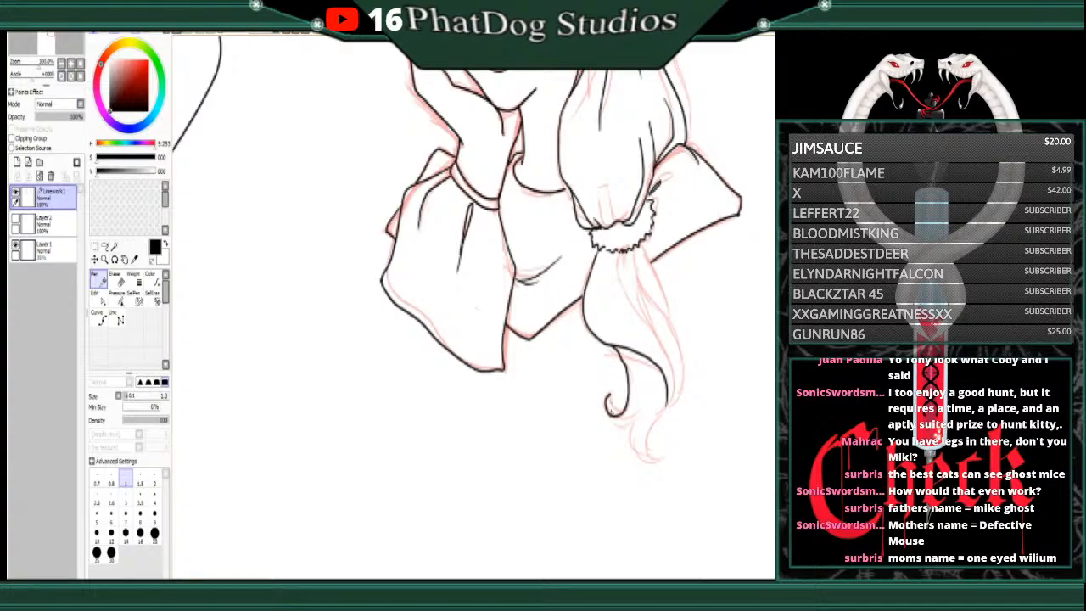
click(181, 33)
mouse_move(608, 348)
mouse_down()
mouse_move(627, 373)
mouse_move(622, 419)
mouse_move(604, 400)
mouse_move(640, 409)
mouse_move(632, 457)
mouse_move(638, 441)
mouse_move(655, 462)
mouse_move(647, 443)
mouse_move(676, 394)
mouse_up()
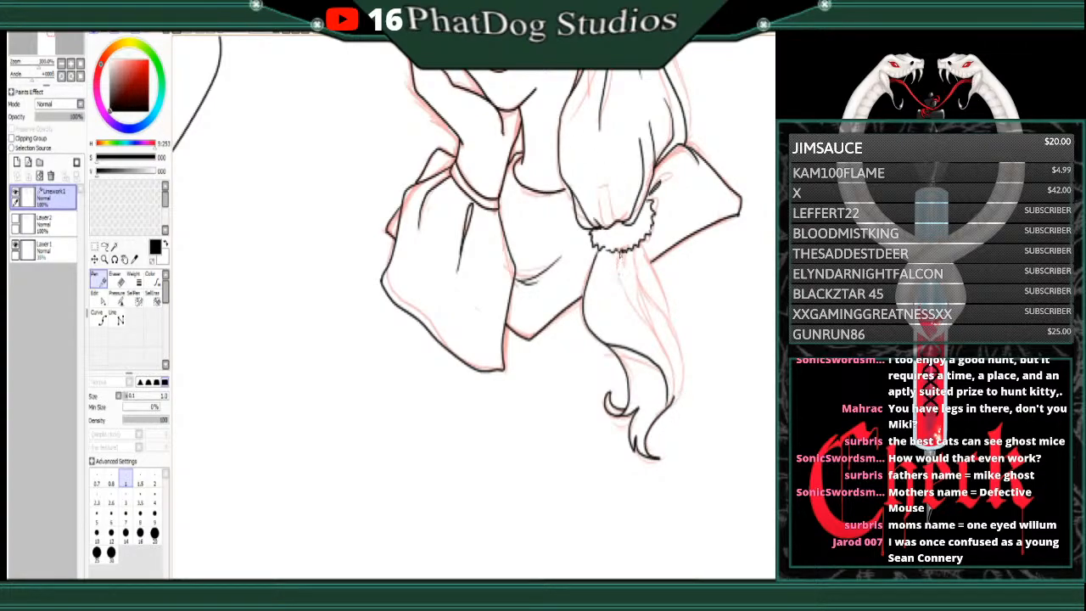
Step: Ink the outer edge and inner strands of the woman's ponytail below the scrunchie, following the red sketch
mouse_move(619, 250)
mouse_down()
mouse_move(619, 289)
mouse_move(672, 373)
mouse_move(676, 408)
mouse_up()
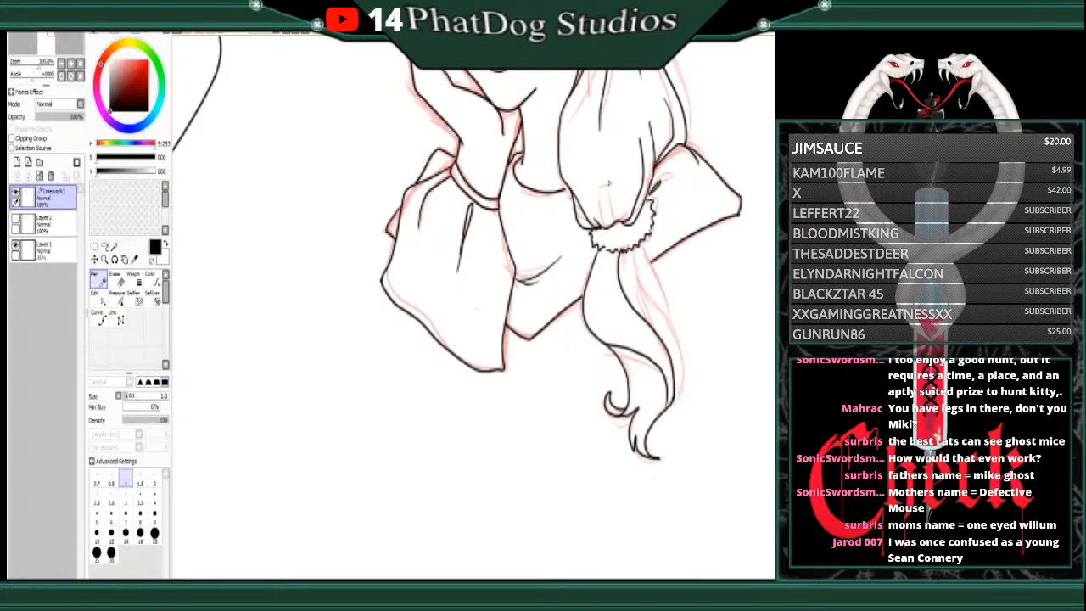
drag(633, 248, 662, 342)
drag(634, 254, 684, 392)
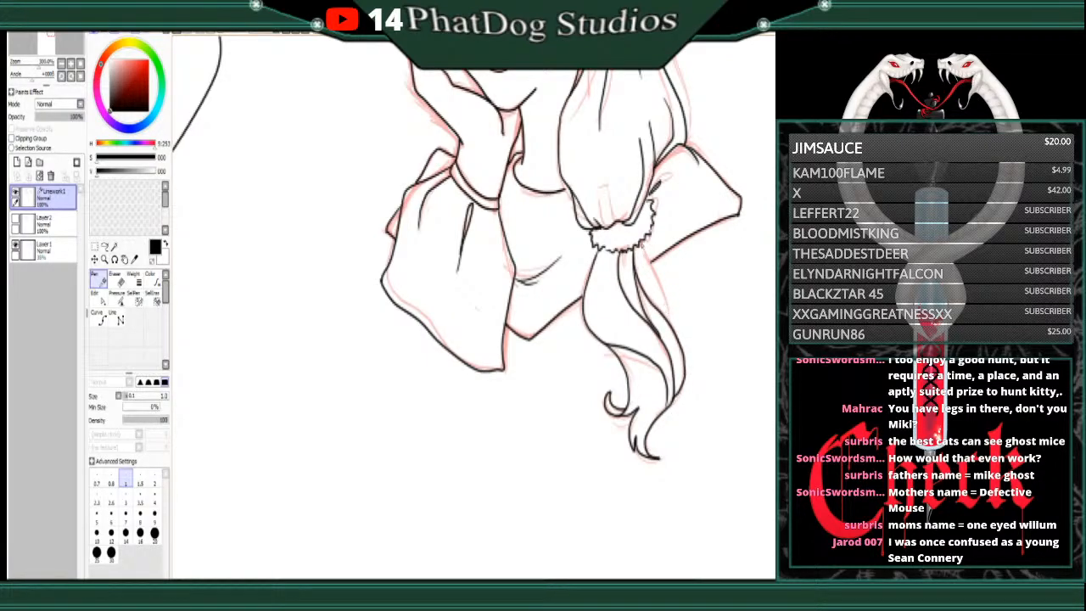
mouse_move(640, 239)
mouse_down()
mouse_move(655, 266)
mouse_move(673, 333)
mouse_up()
Step: Ink a short lash stroke at the inner corner of the woman's open eye
scroll(475, 305, up, 5)
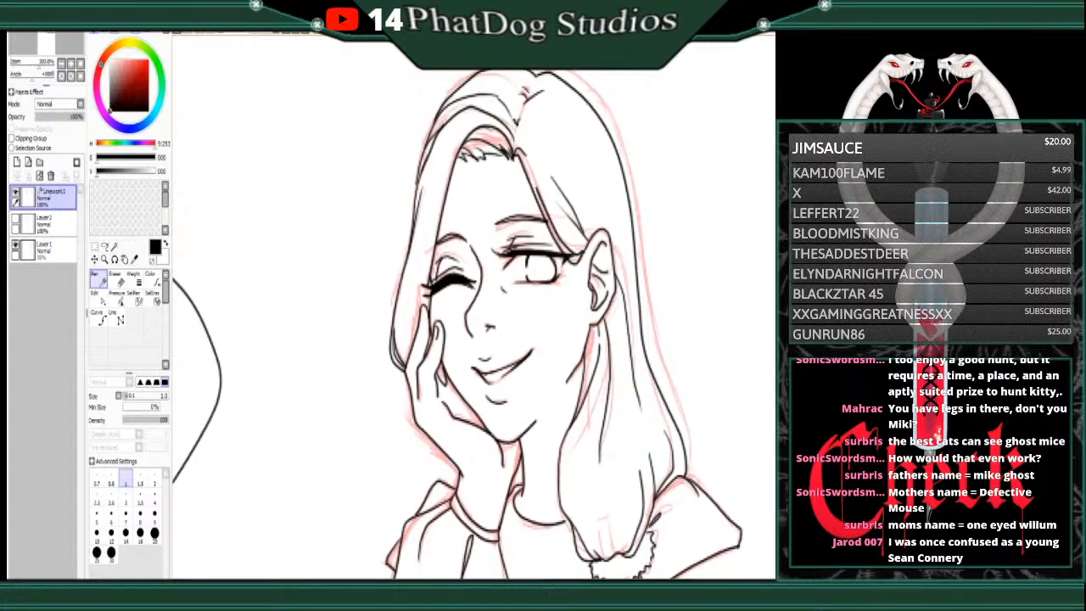
scroll(476, 305, down, 1)
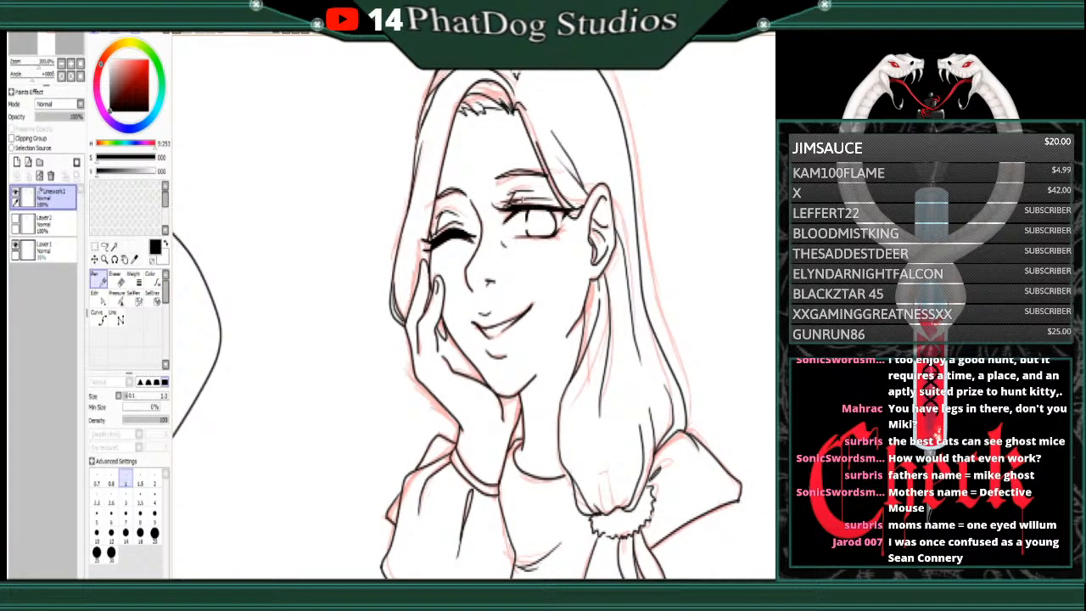
drag(493, 220, 513, 209)
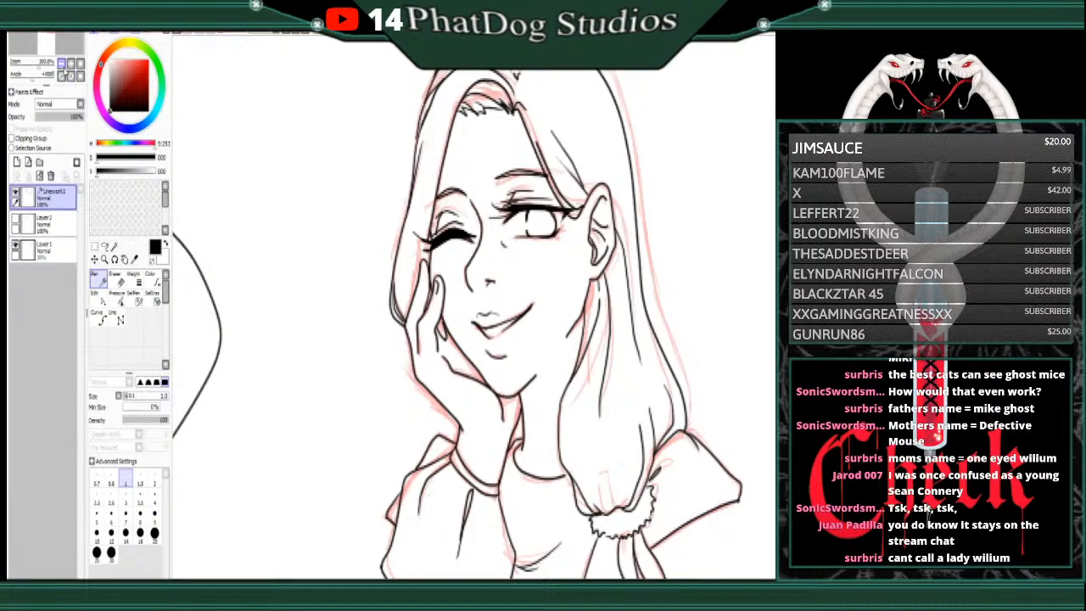
Step: Hide the red sketch on Layer 1 so that only the linework of both characters shows
click(62, 64)
click(62, 65)
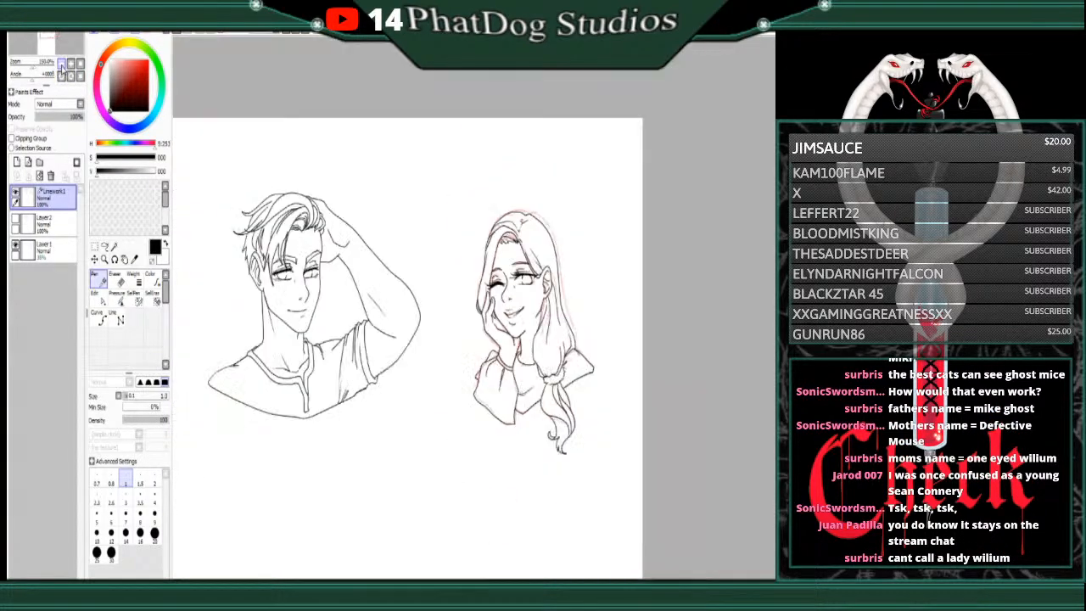
click(15, 246)
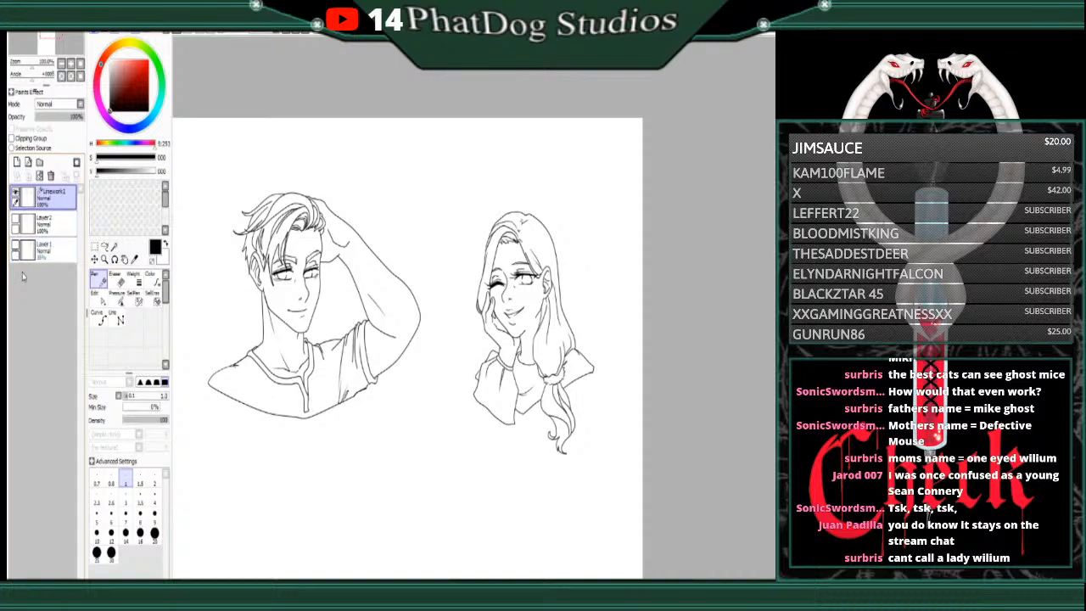
Step: Add a new layer above Layer 2 and fill the whole canvas with bright red using the Bucket
click(38, 222)
click(17, 163)
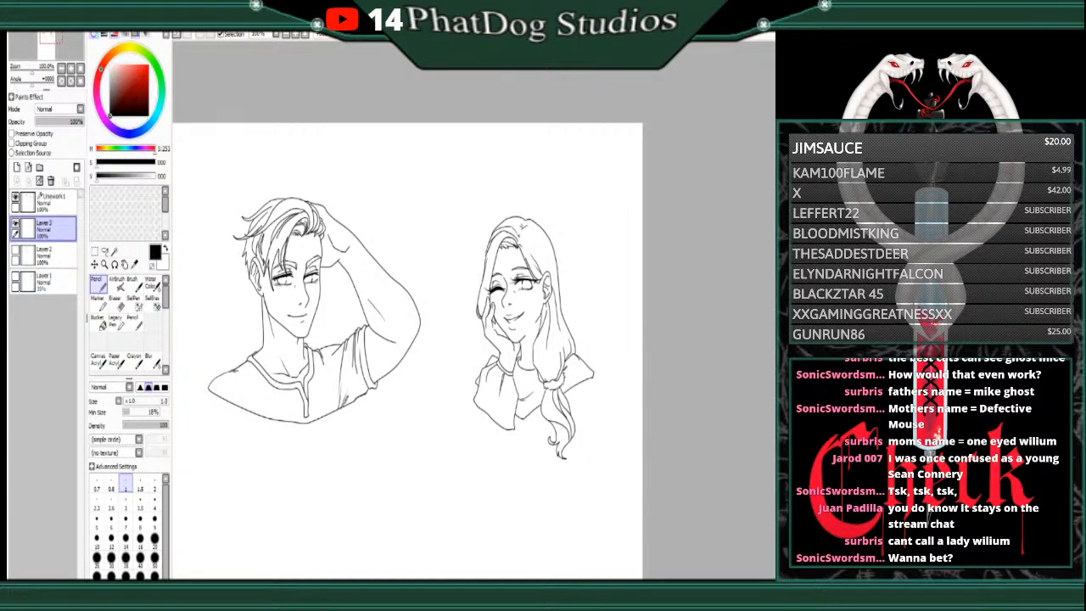
drag(407, 339, 530, 339)
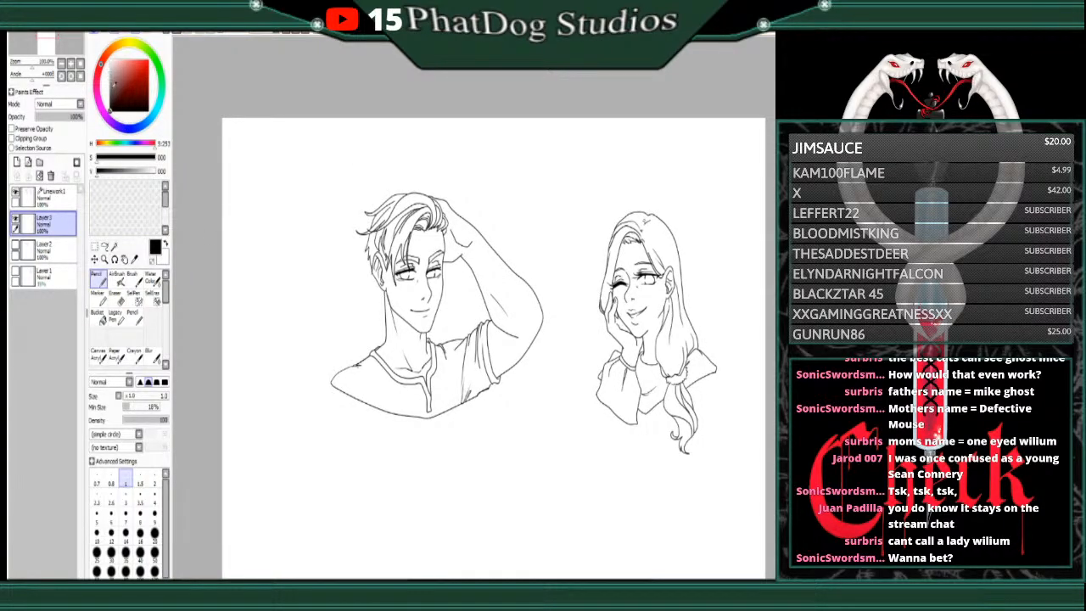
drag(114, 84, 96, 40)
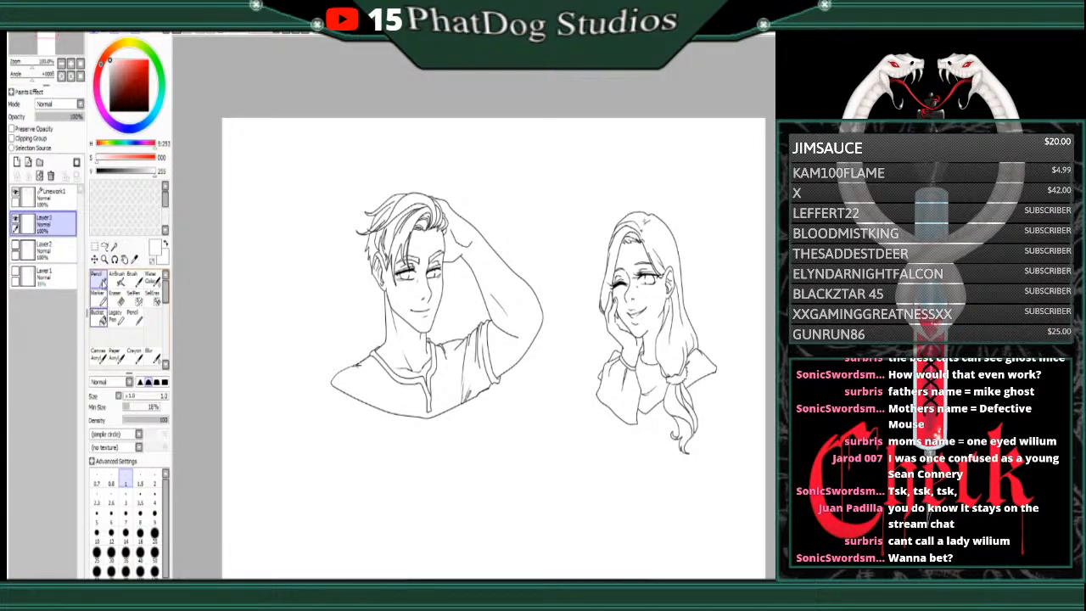
key(x)
click(99, 318)
click(275, 349)
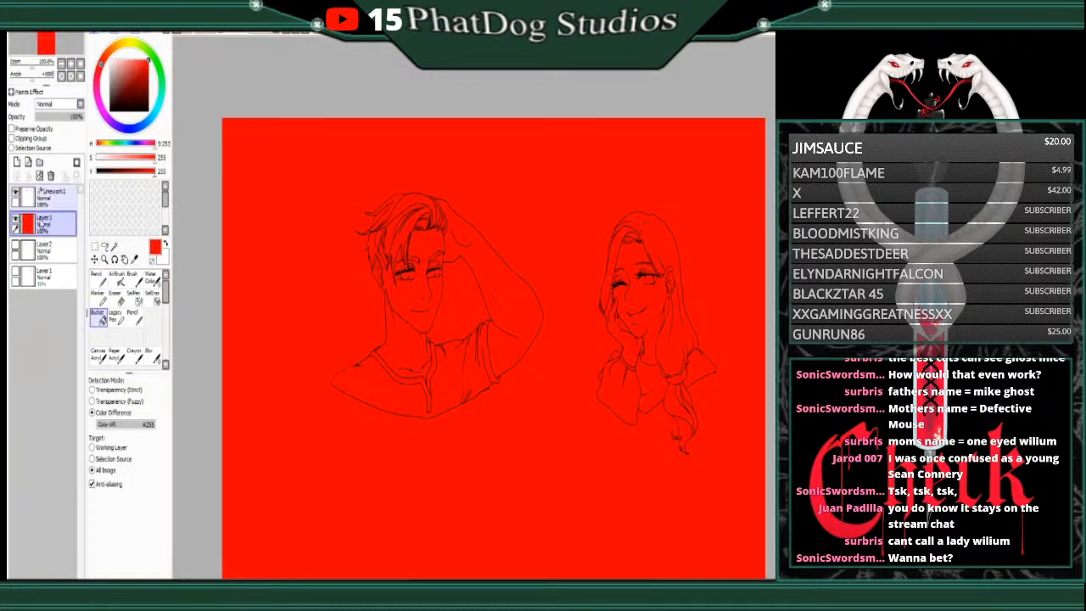
Step: Add another new layer above the red background layer and switch the drawing colour to white
click(16, 161)
key(x)
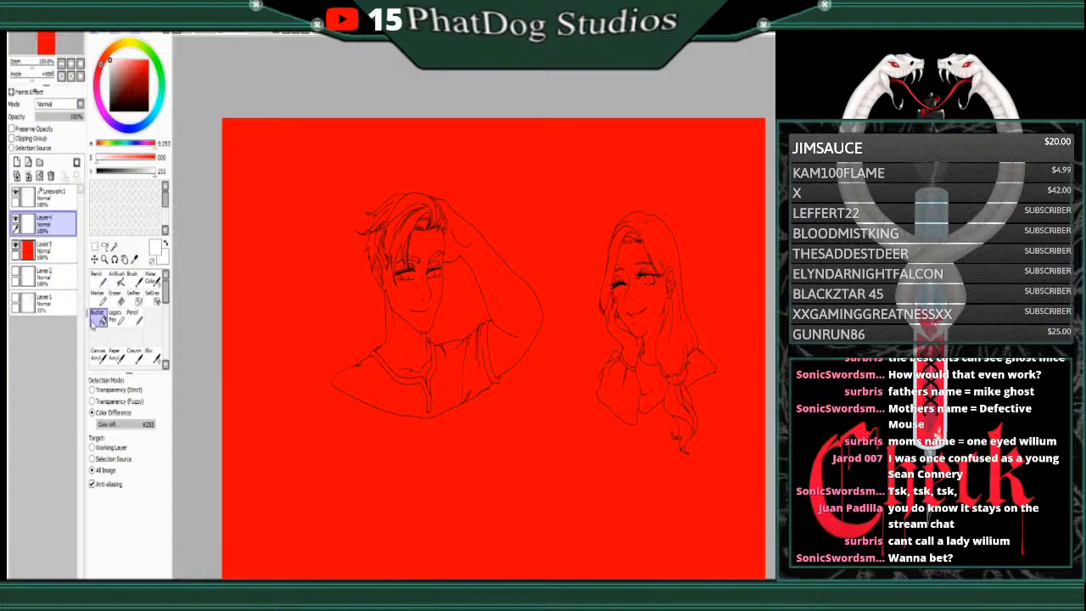
click(228, 165)
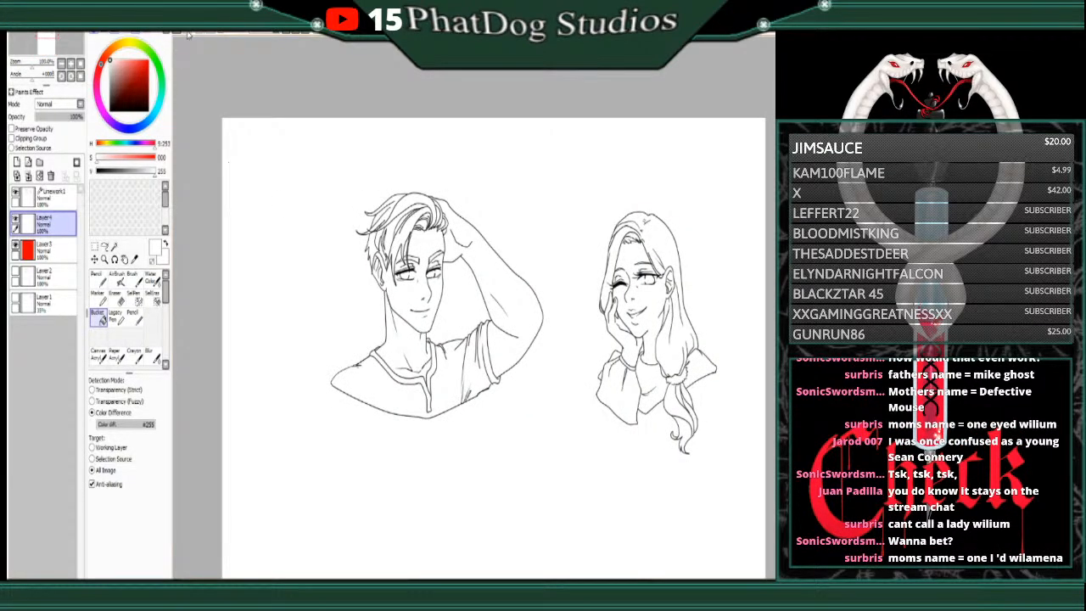
key(ctrl+z)
key(x)
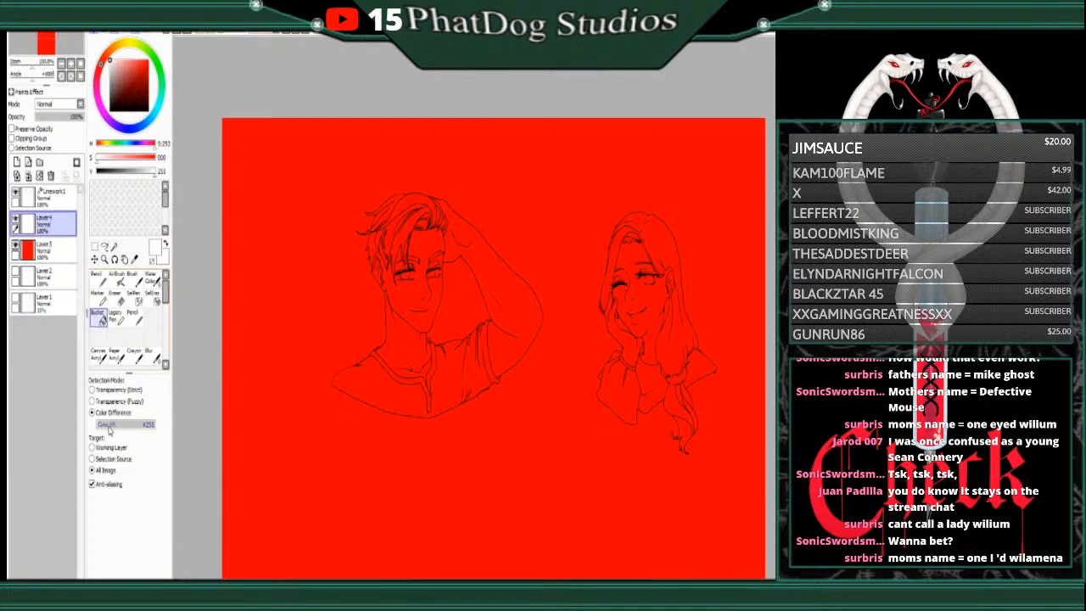
Step: Set the Bucket's colour difference to 45 and fill the man's face, neck, shirt and raised arm with white
click(107, 424)
click(413, 304)
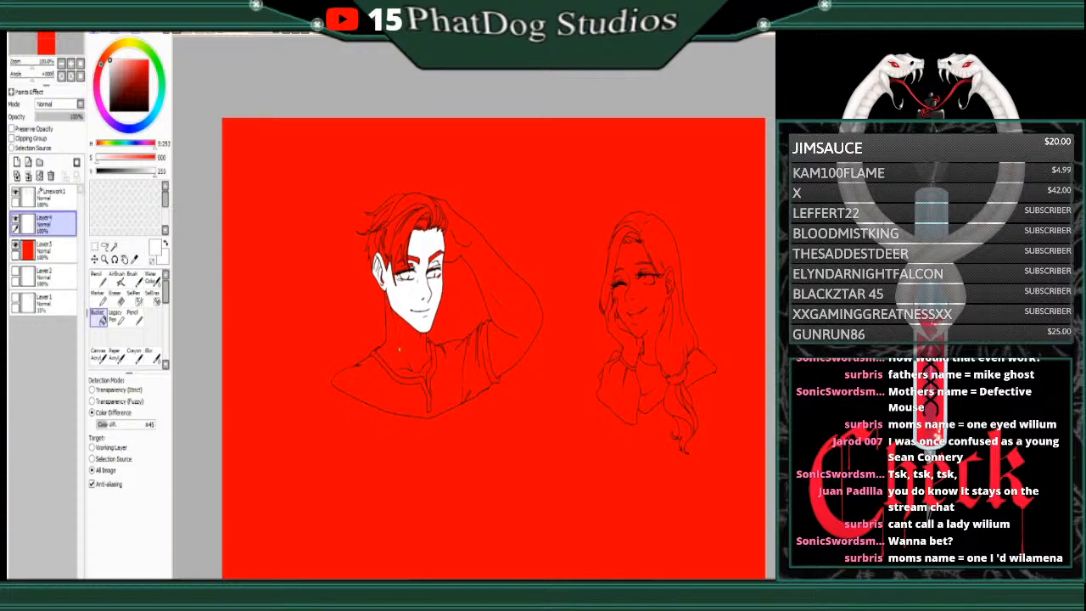
click(399, 348)
click(386, 387)
click(426, 386)
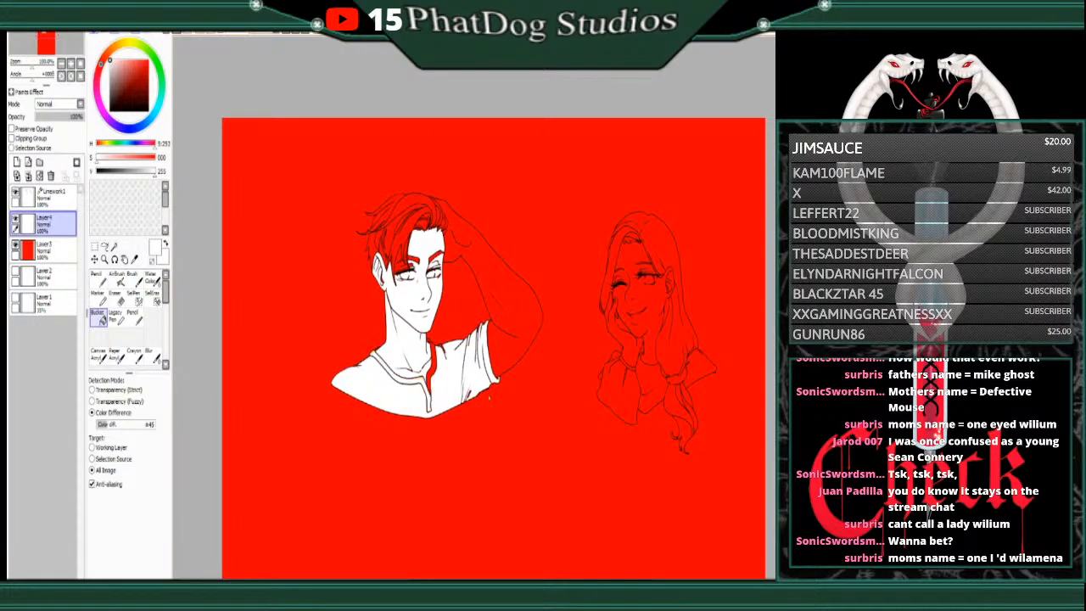
click(431, 367)
click(500, 356)
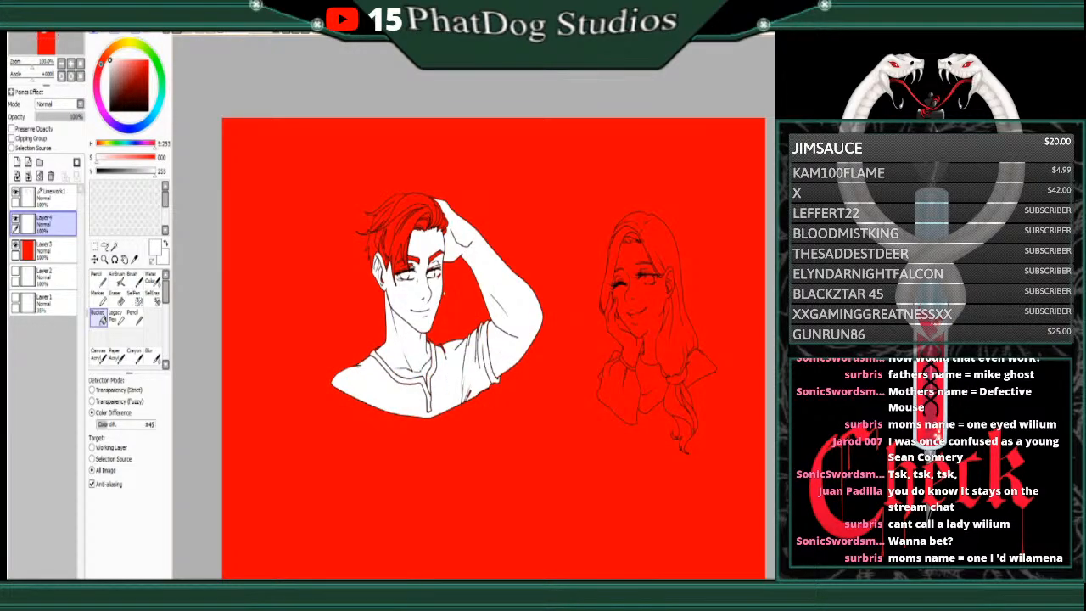
Step: Fill the woman's face, hand, hair, ponytail strands and clothing with white using the Bucket
click(638, 270)
click(619, 392)
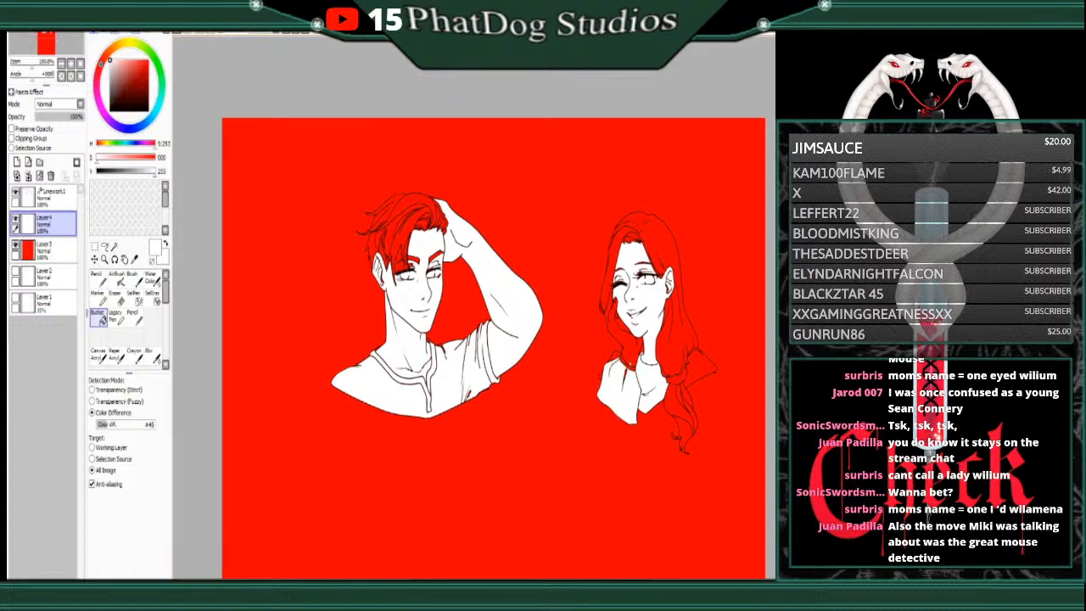
click(626, 337)
click(679, 363)
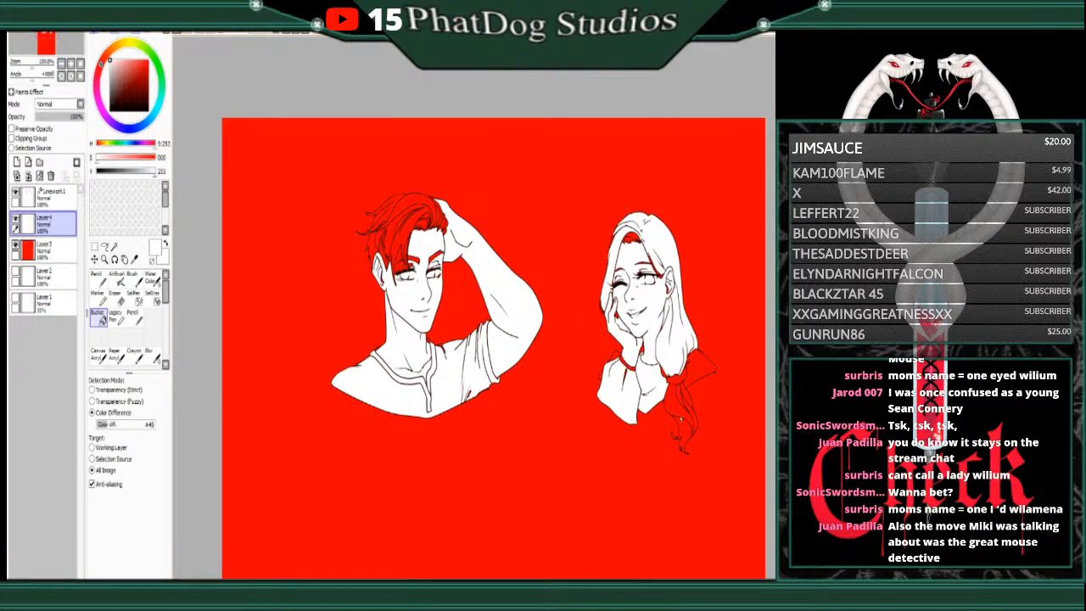
click(682, 417)
click(684, 436)
click(681, 396)
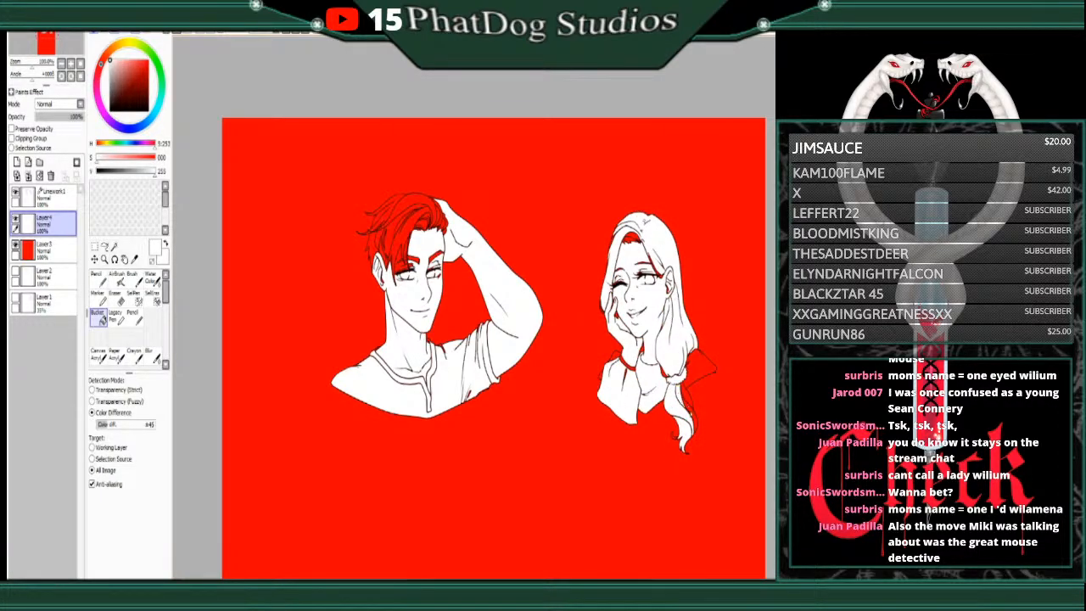
click(686, 396)
click(700, 368)
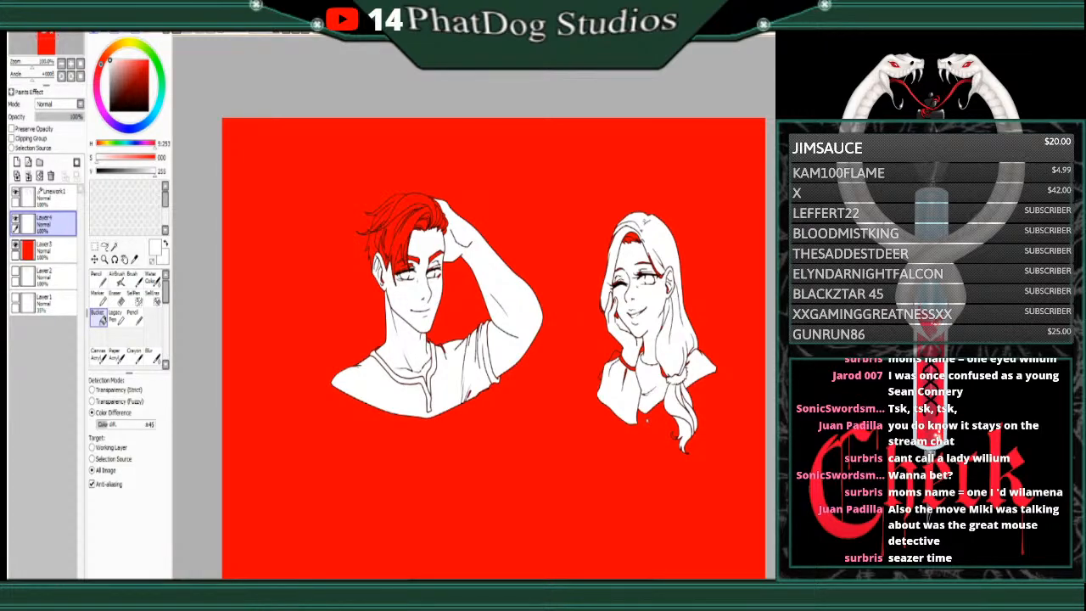
Step: Fill the separate locks of the man's hair with white using the Bucket
click(406, 205)
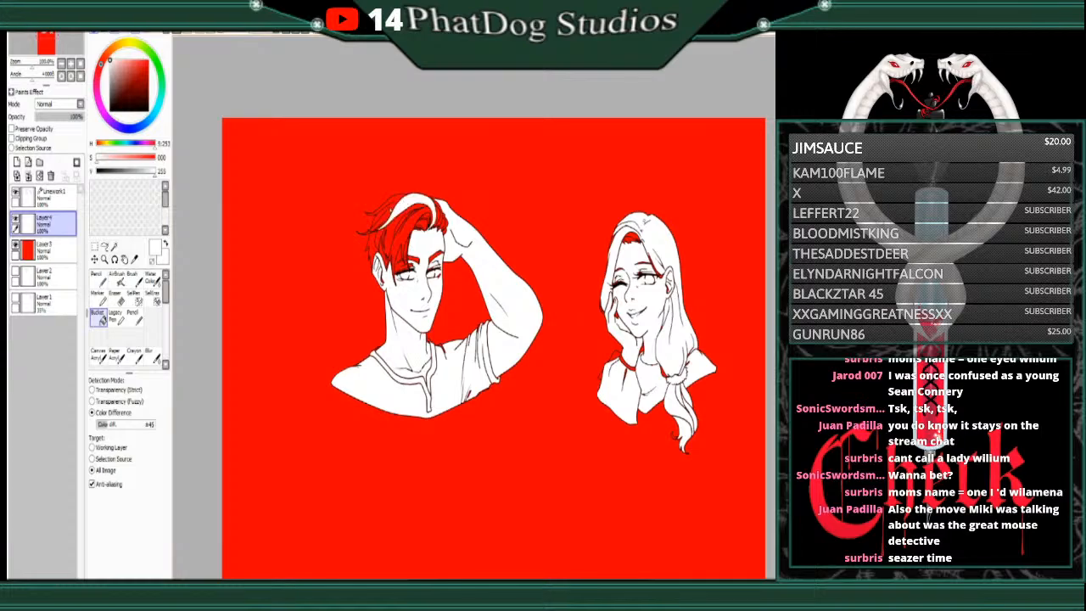
click(389, 211)
click(374, 248)
click(380, 238)
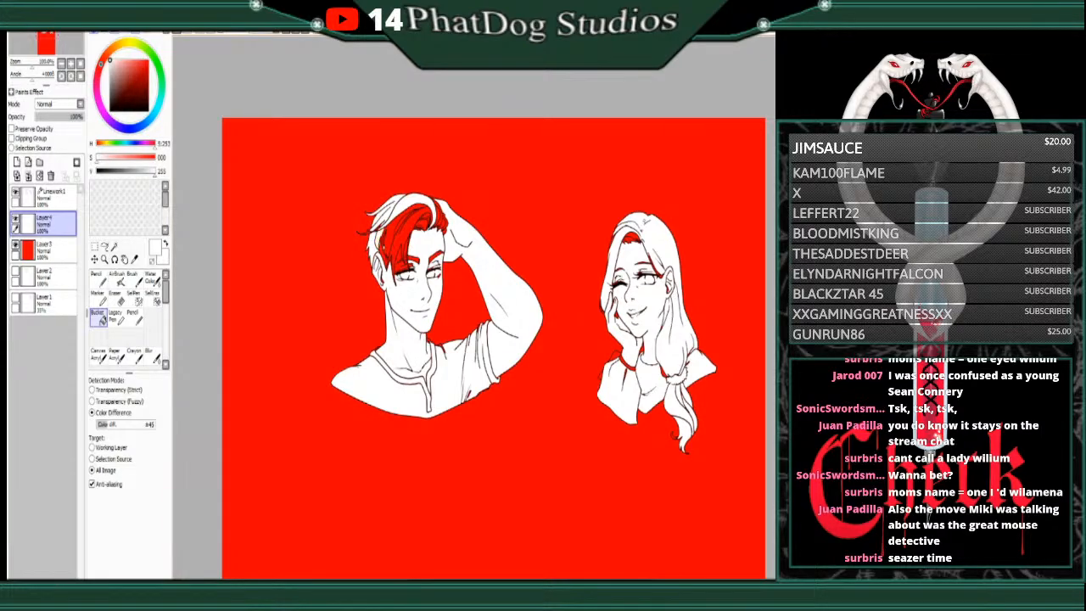
click(387, 235)
click(385, 253)
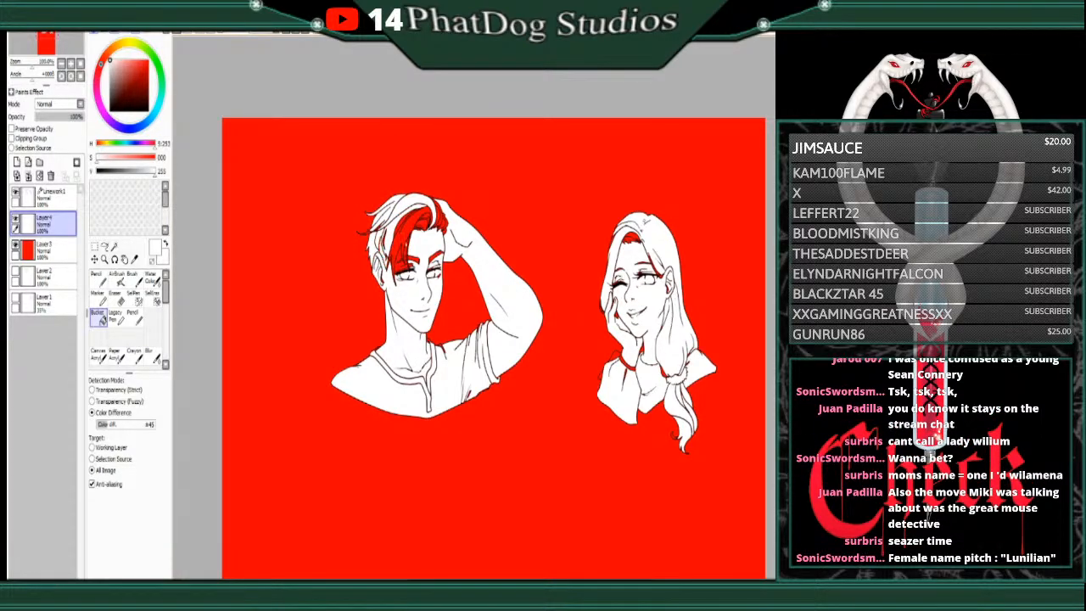
click(396, 240)
click(402, 224)
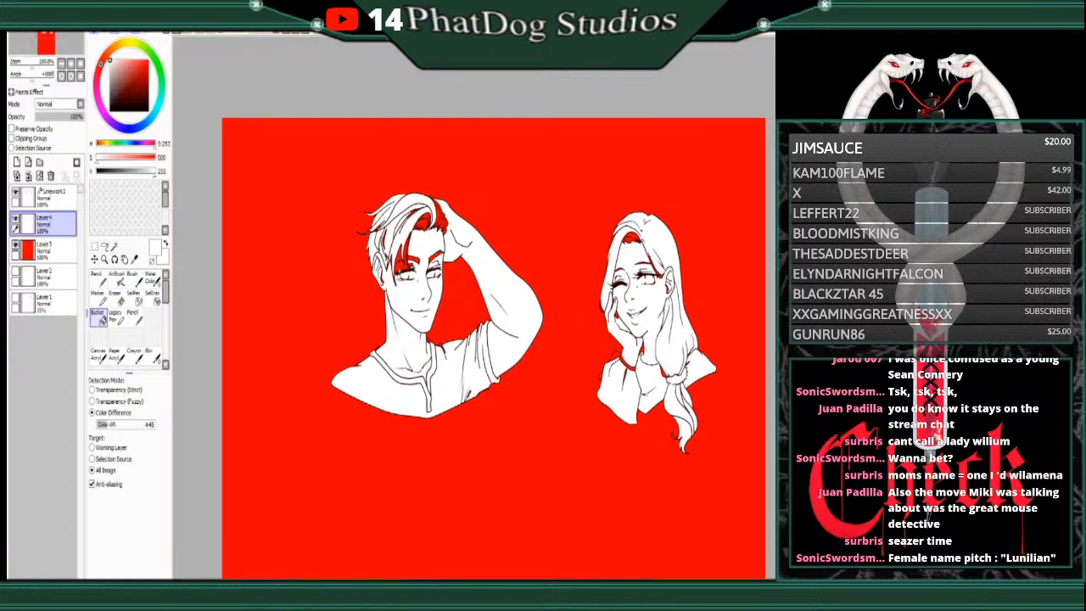
click(401, 259)
click(438, 217)
click(440, 220)
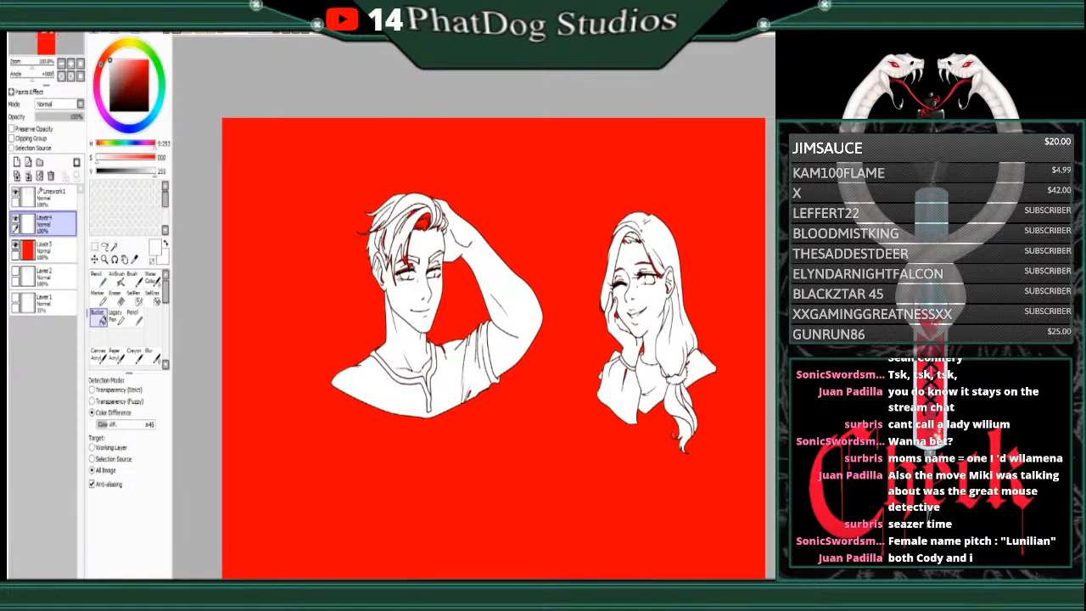
Step: Paint white over the red gaps in the man's fringe, eyebrows and eyes with the Pencil at size 7
click(71, 63)
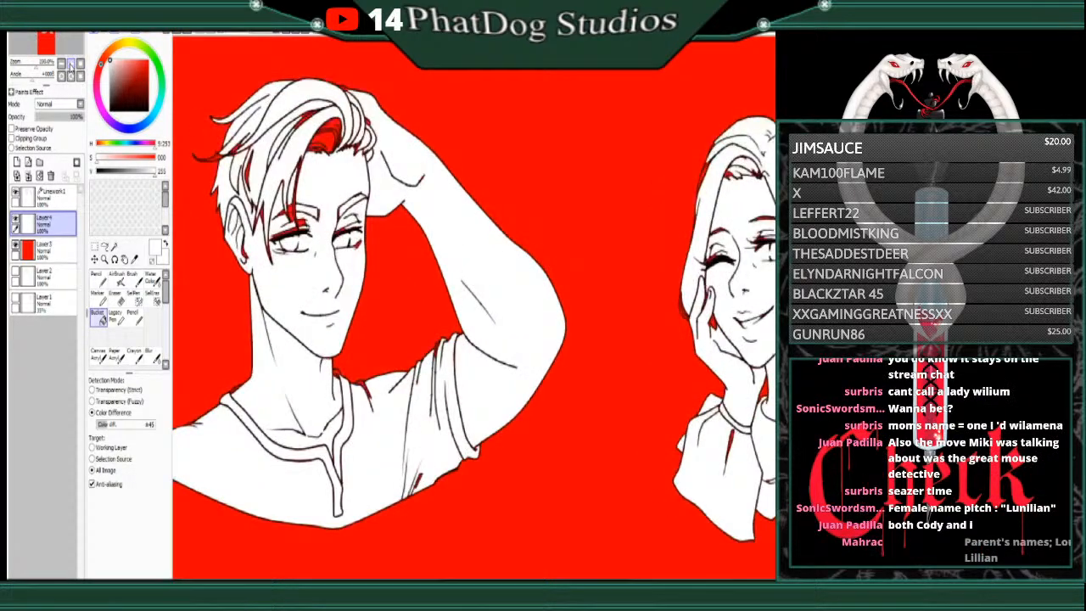
click(99, 278)
drag(550, 580, 501, 580)
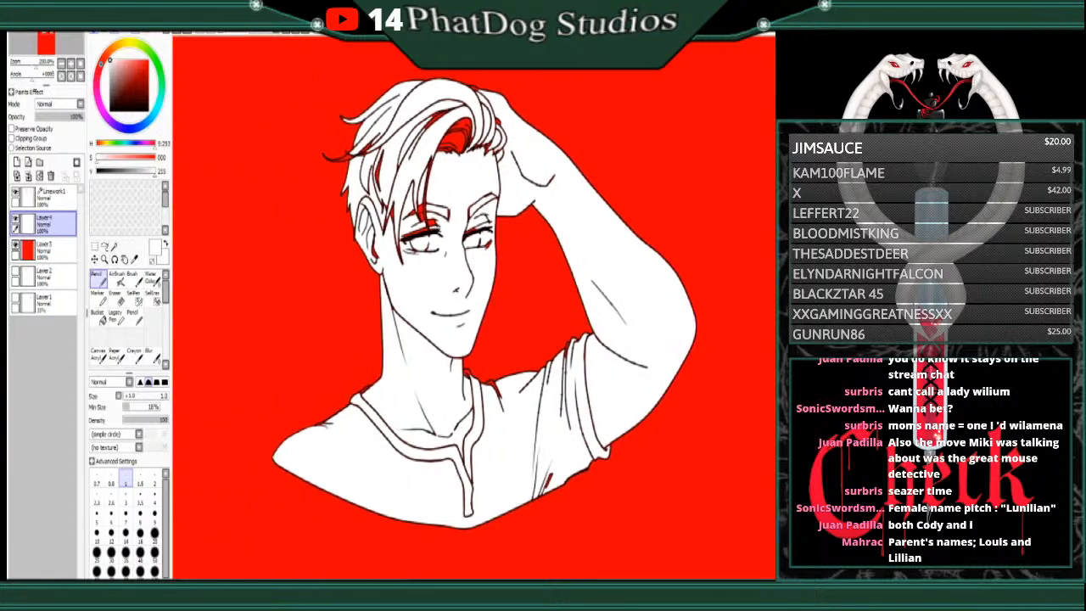
click(71, 64)
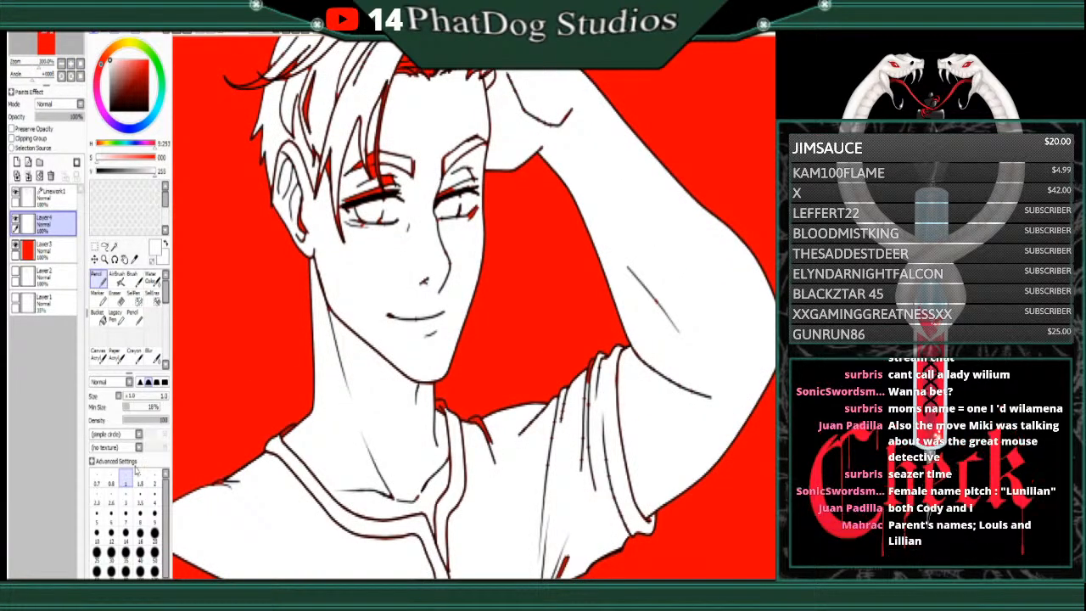
click(126, 513)
mouse_move(348, 160)
mouse_down()
mouse_move(341, 239)
mouse_move(349, 136)
mouse_move(368, 249)
mouse_move(385, 231)
mouse_move(401, 153)
mouse_move(428, 235)
mouse_move(446, 117)
mouse_move(468, 239)
mouse_move(477, 233)
mouse_move(485, 130)
mouse_move(476, 194)
mouse_move(466, 85)
mouse_move(375, 74)
mouse_up()
mouse_move(319, 149)
mouse_down()
mouse_move(299, 229)
mouse_move(336, 315)
mouse_up()
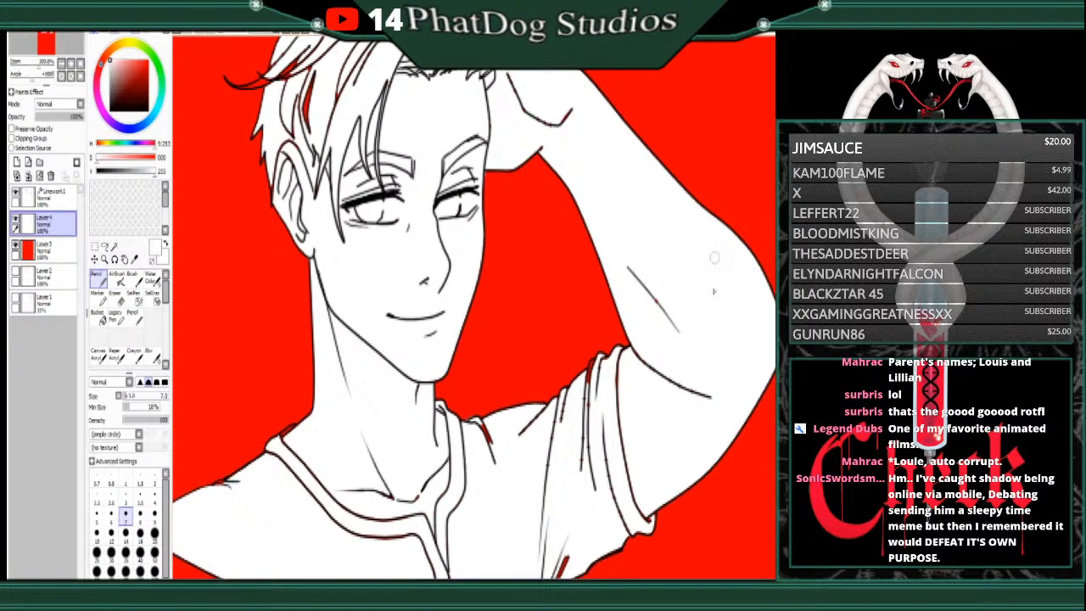
Step: Paint white into the red gaps along the man's sleeve folds and erase the stray white outside the outline
drag(590, 359, 586, 475)
key(e)
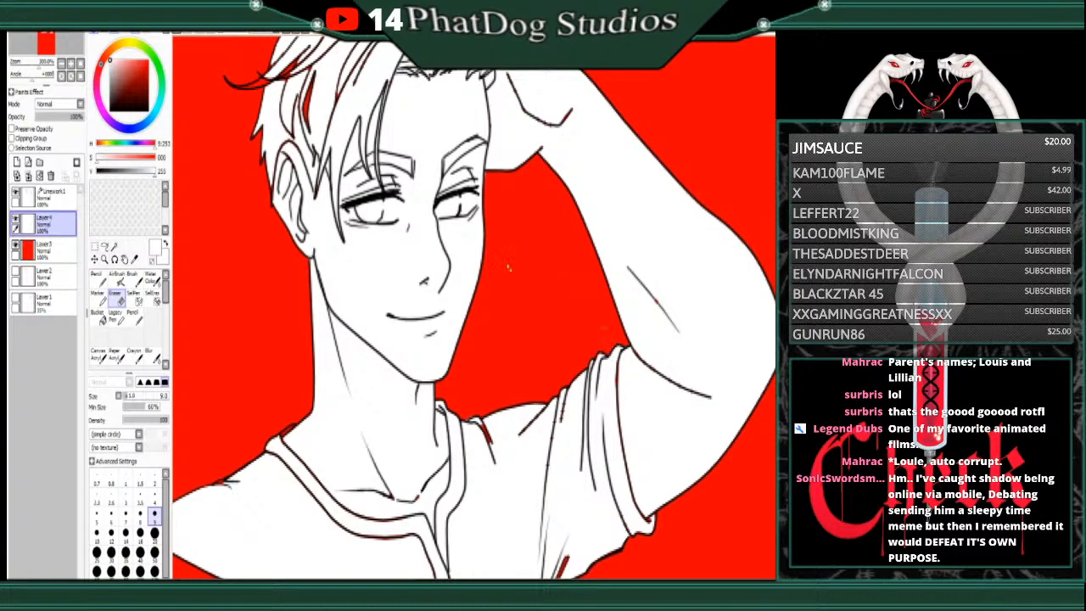
click(96, 276)
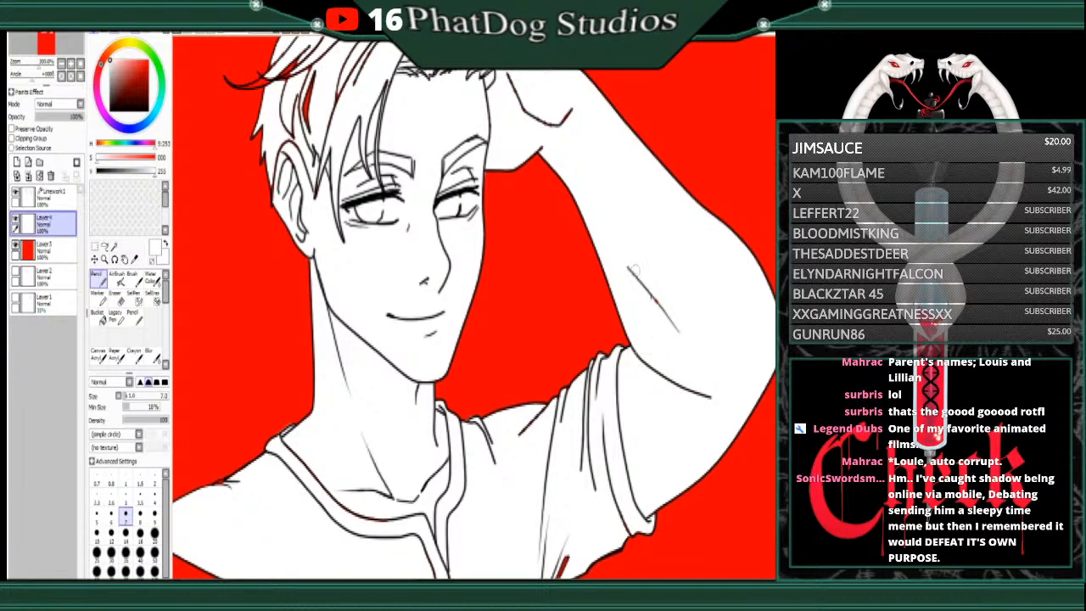
Step: Paint white over the red slivers along the man's shirt collar with the Pencil
scroll(535, 475, down, 3)
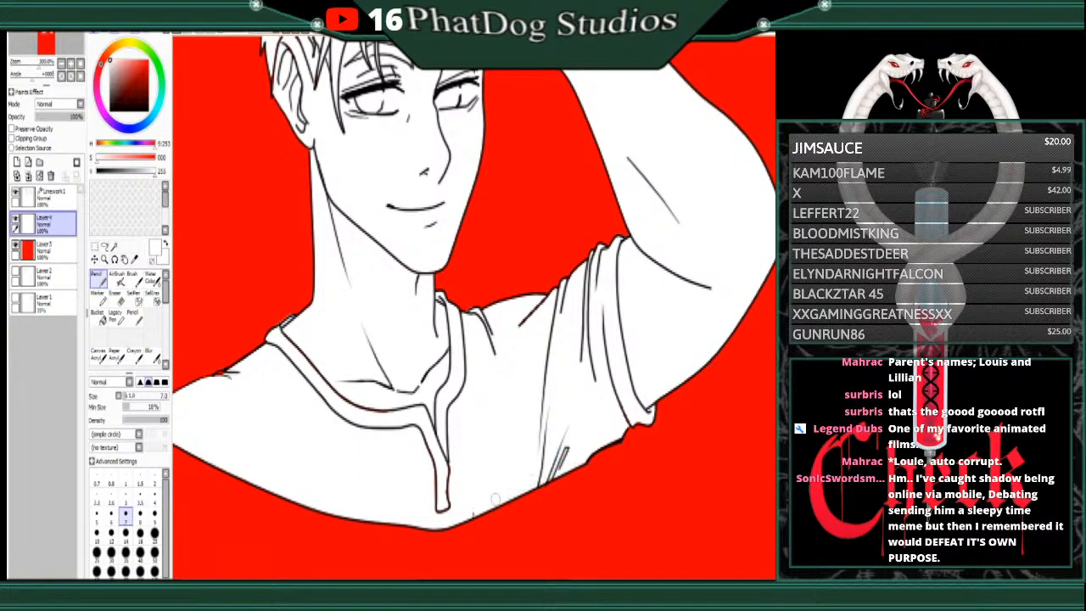
scroll(474, 307, left, 3)
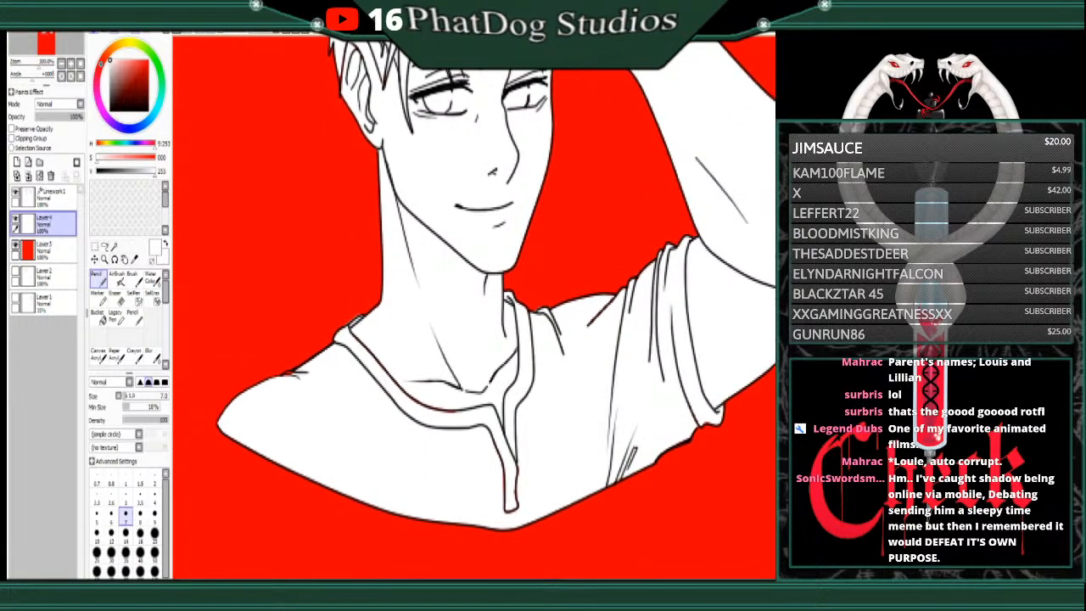
drag(416, 394, 476, 413)
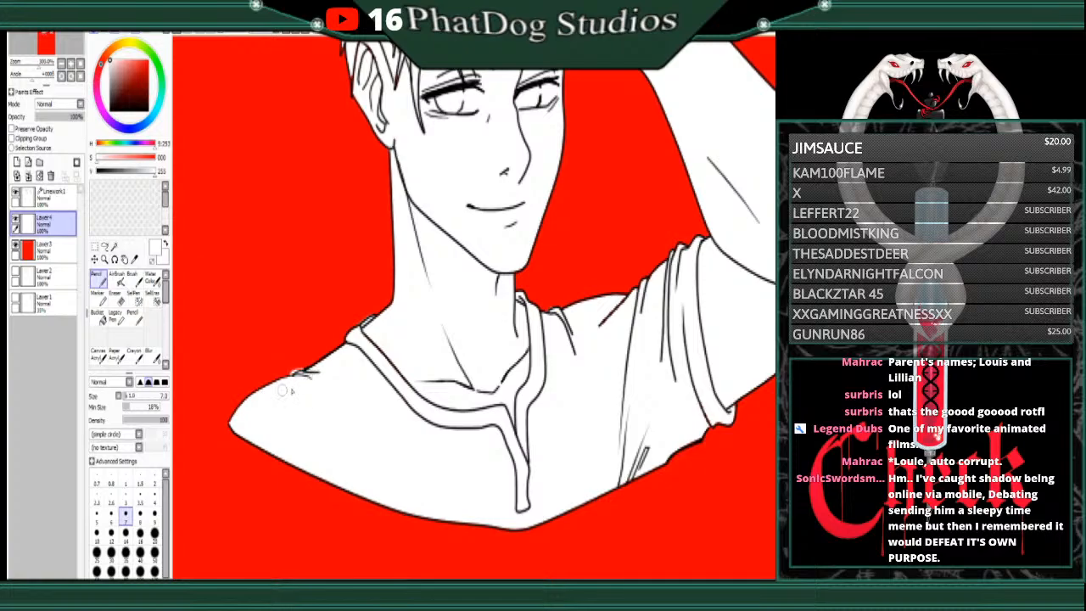
Step: Erase stray white outside the man's shoulder outline and paint white over the red gaps inside his hair with the Pencil
key(e)
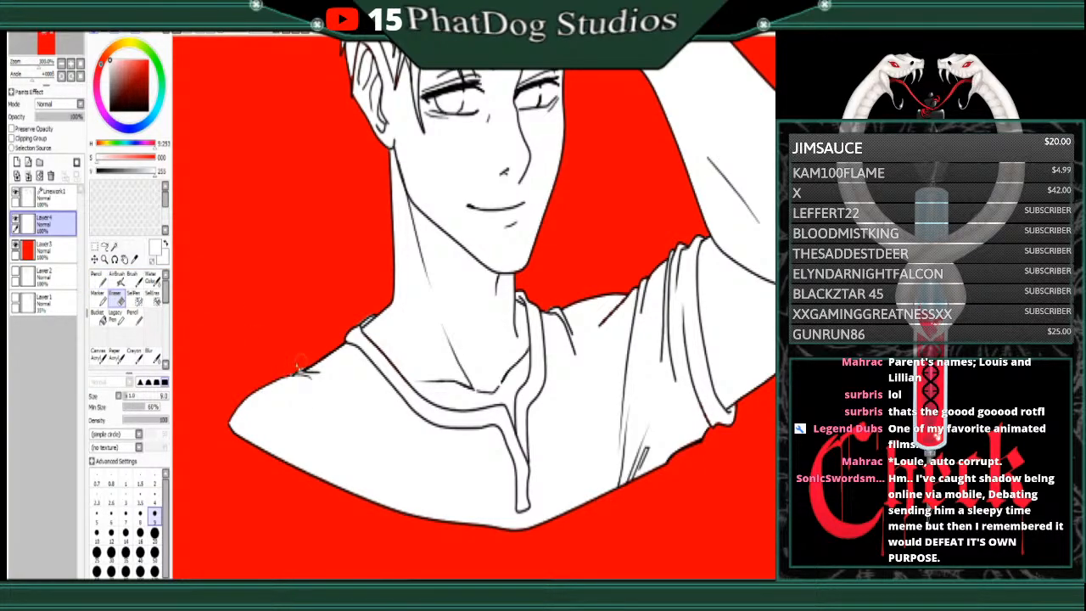
click(98, 280)
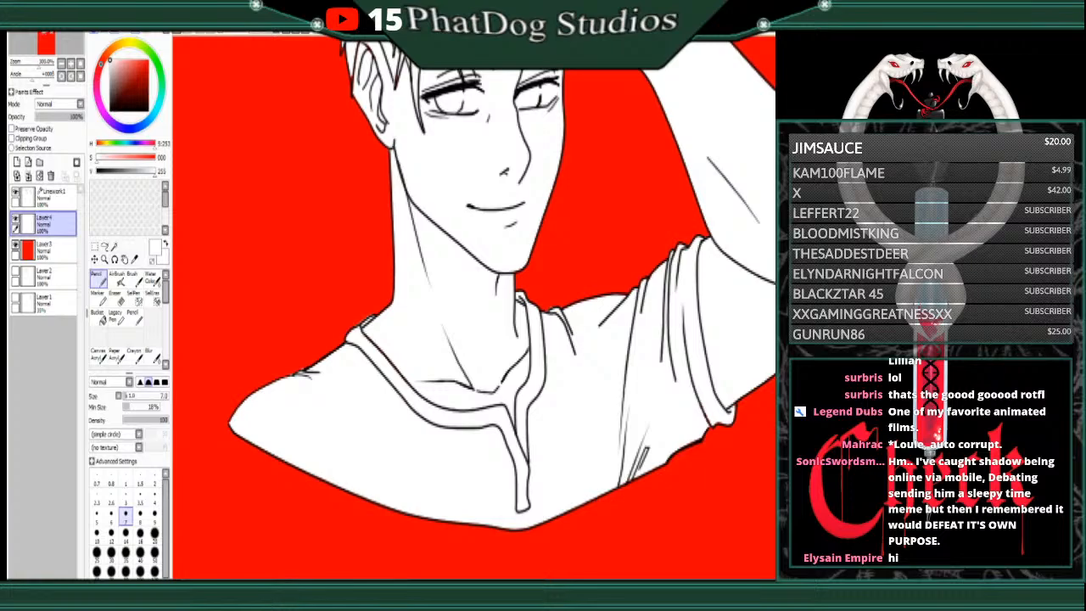
scroll(594, 203, up, 5)
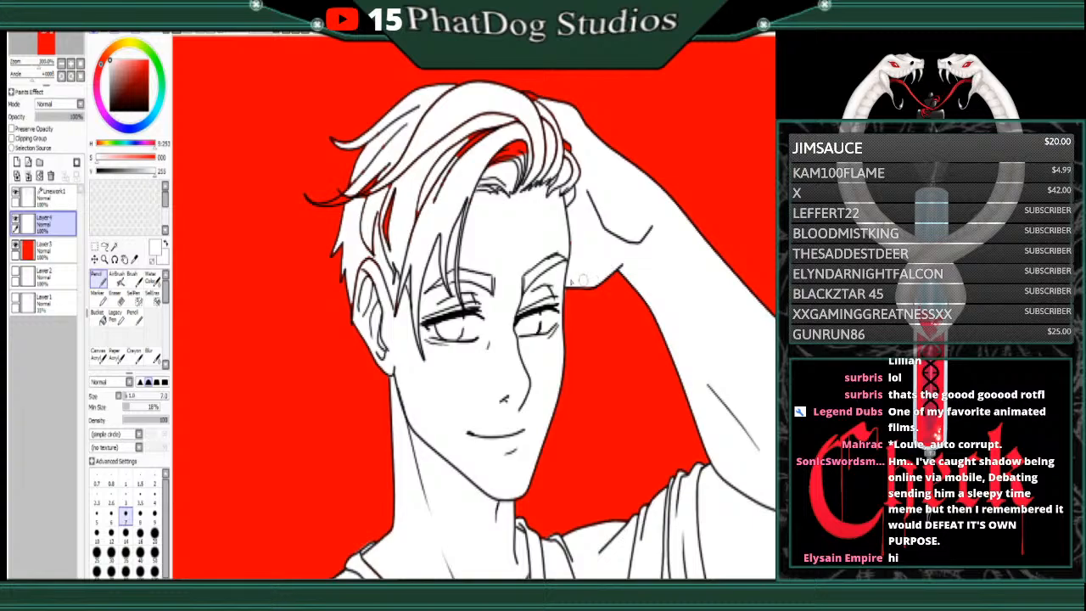
mouse_move(526, 154)
mouse_down()
mouse_move(474, 158)
mouse_move(517, 142)
mouse_move(463, 156)
mouse_move(467, 147)
mouse_up()
mouse_move(385, 241)
mouse_down()
mouse_move(390, 192)
mouse_move(372, 254)
mouse_up()
drag(378, 174, 360, 219)
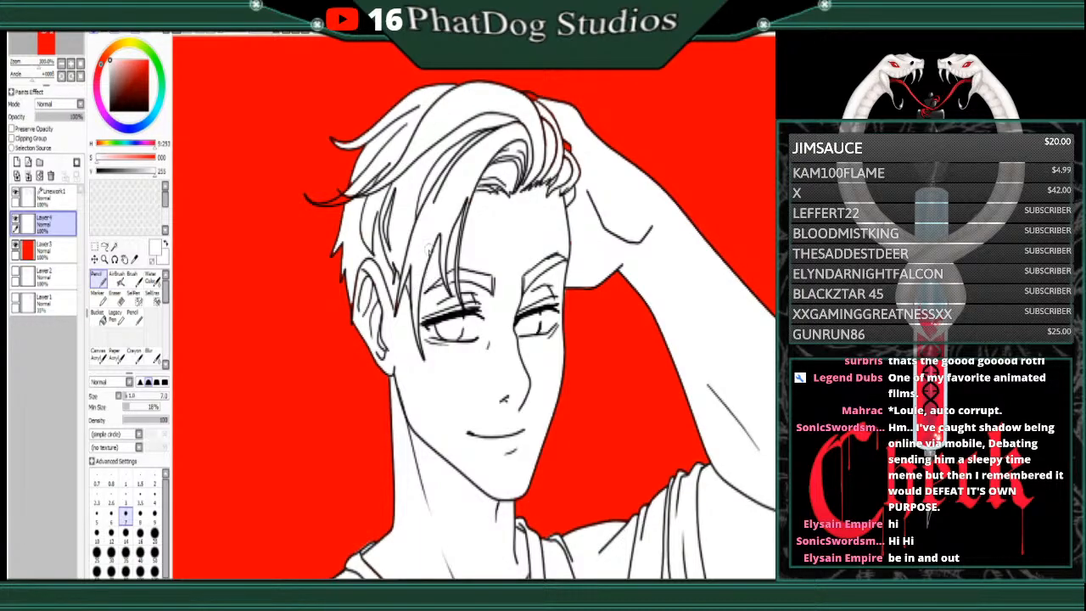
Step: With the Pencil at size 3, paint white into the man's hair tips and the locks beside his hand, erasing stray white outside the outline
click(127, 396)
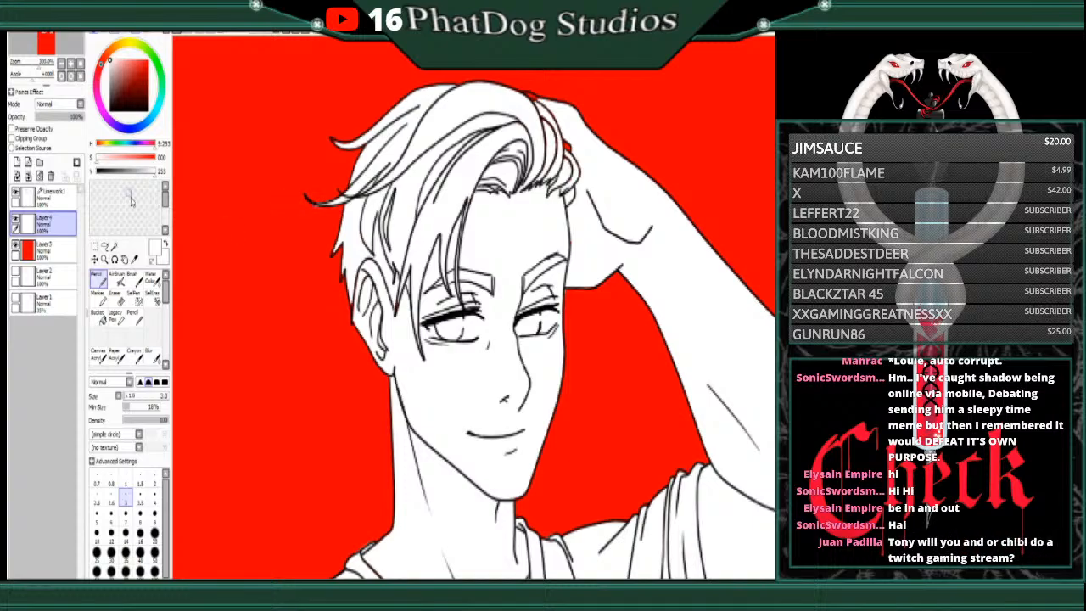
click(117, 295)
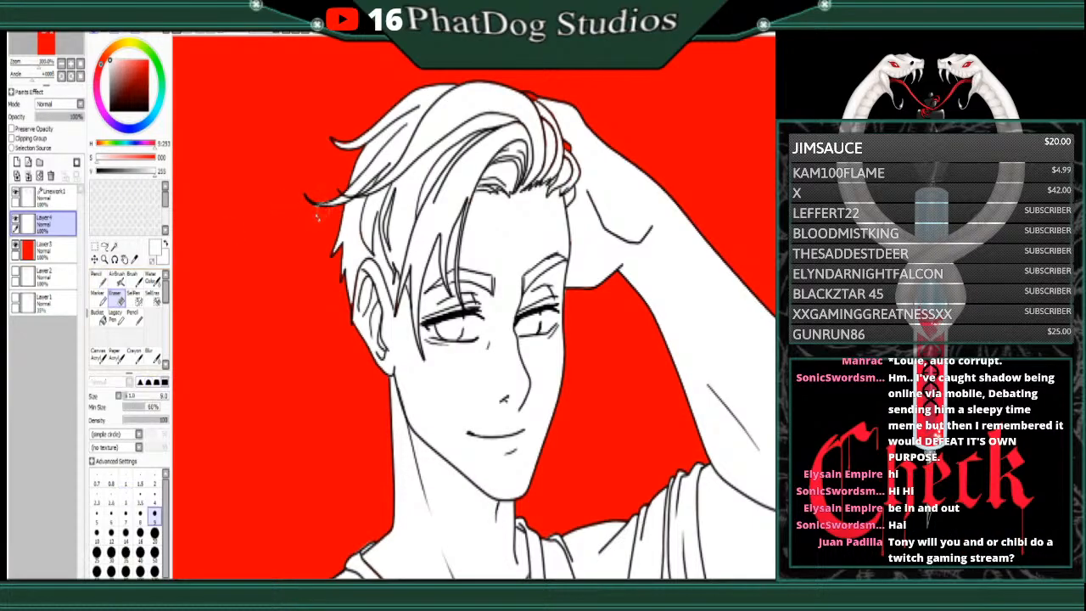
click(96, 278)
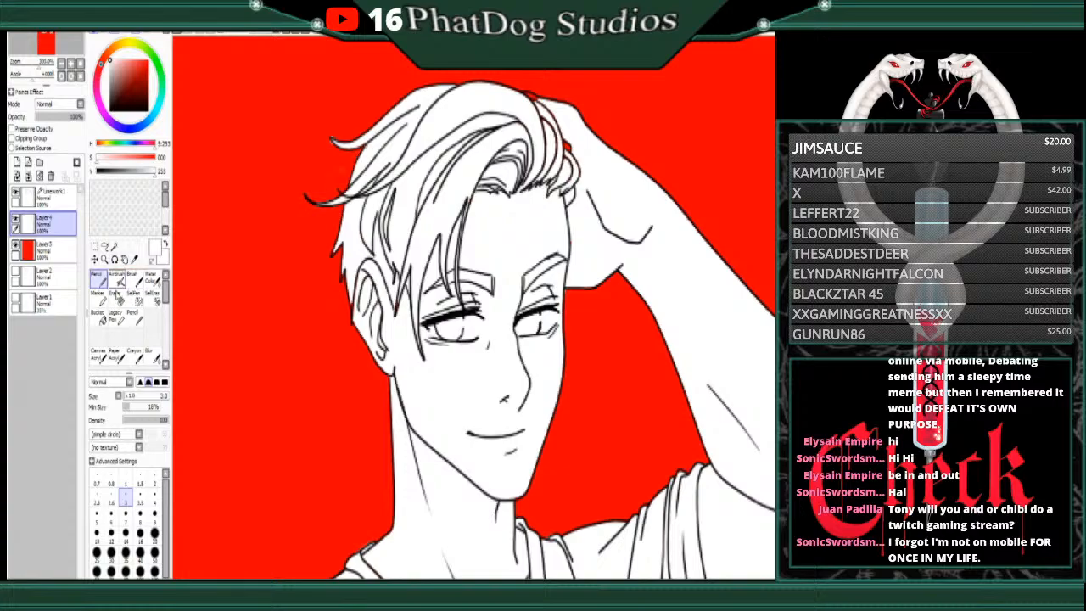
click(117, 295)
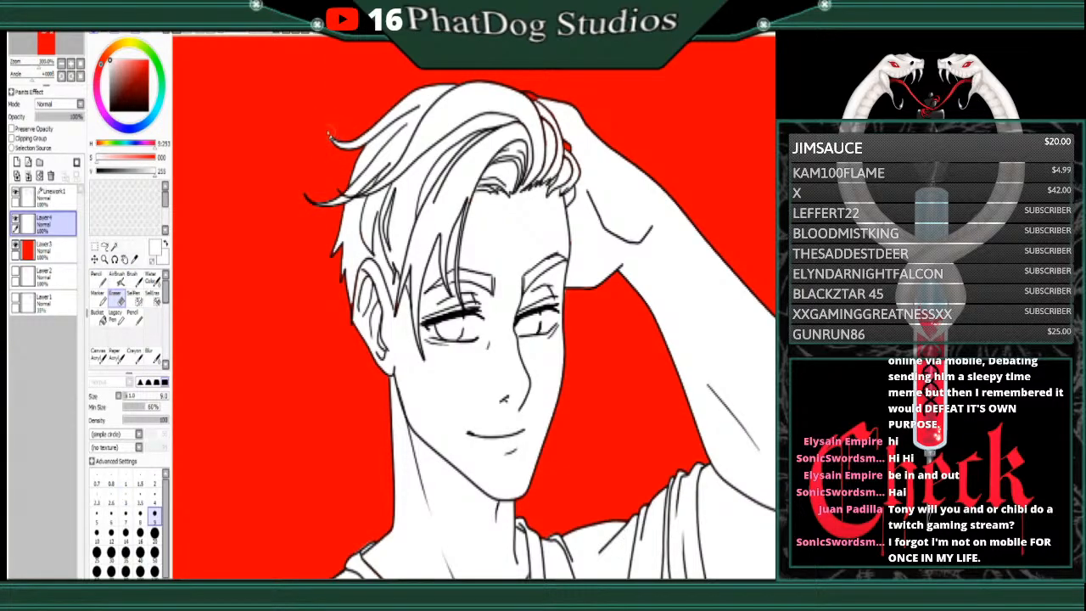
click(95, 278)
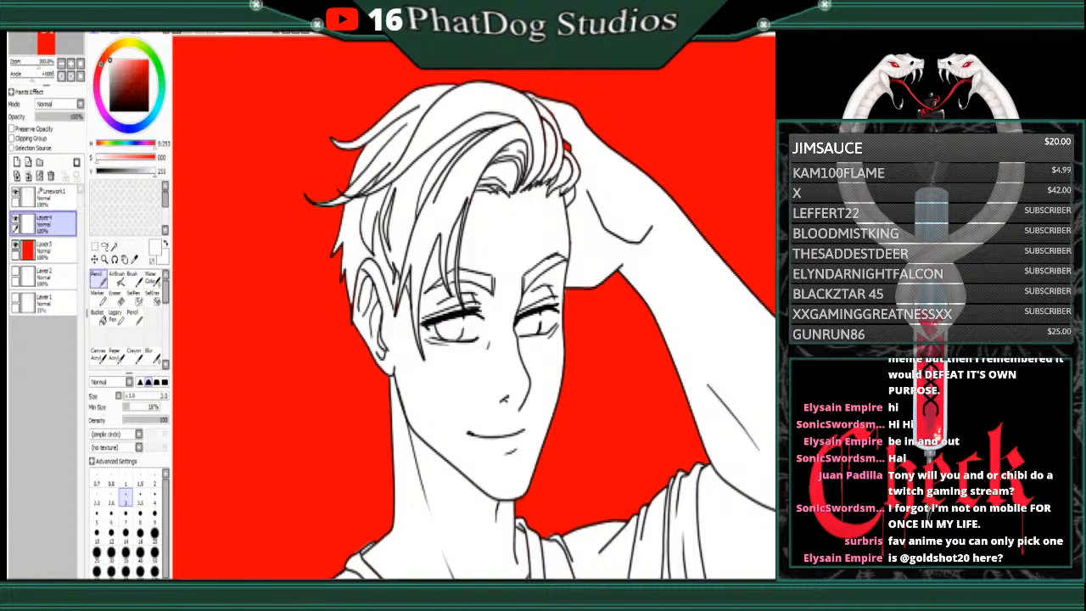
drag(533, 98, 567, 149)
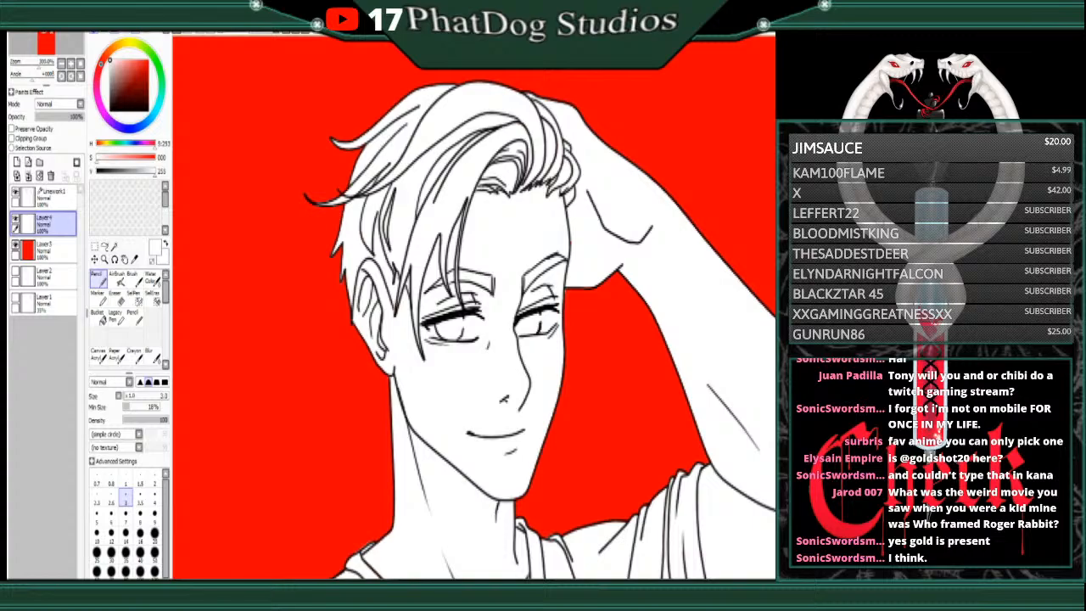
Step: Paint white over the red gaps in the woman's fringe and the hair strands framing her face
scroll(488, 346, down, 4)
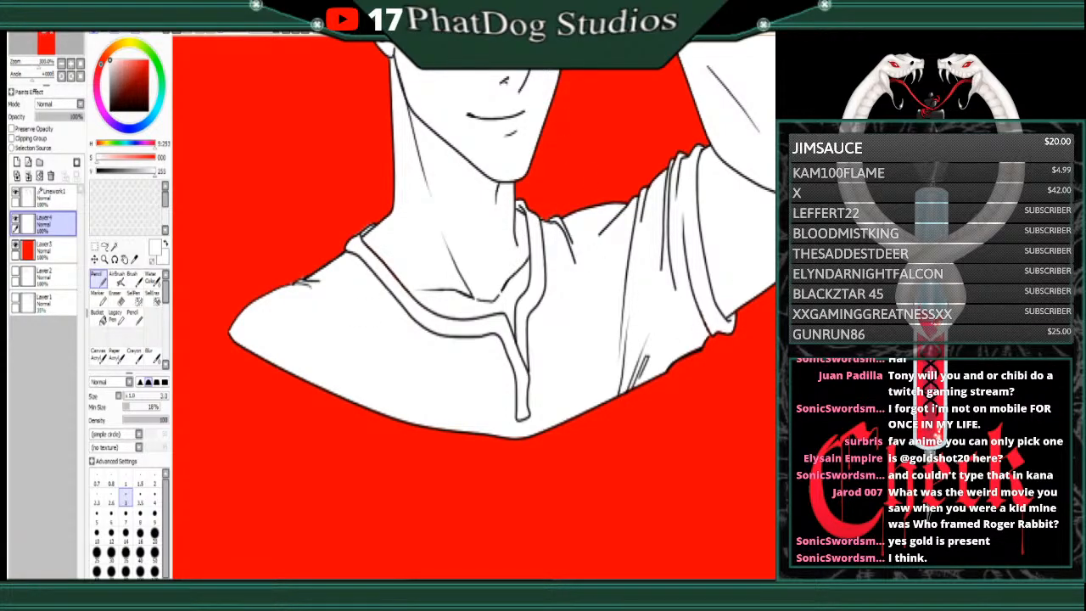
scroll(475, 305, up, 5)
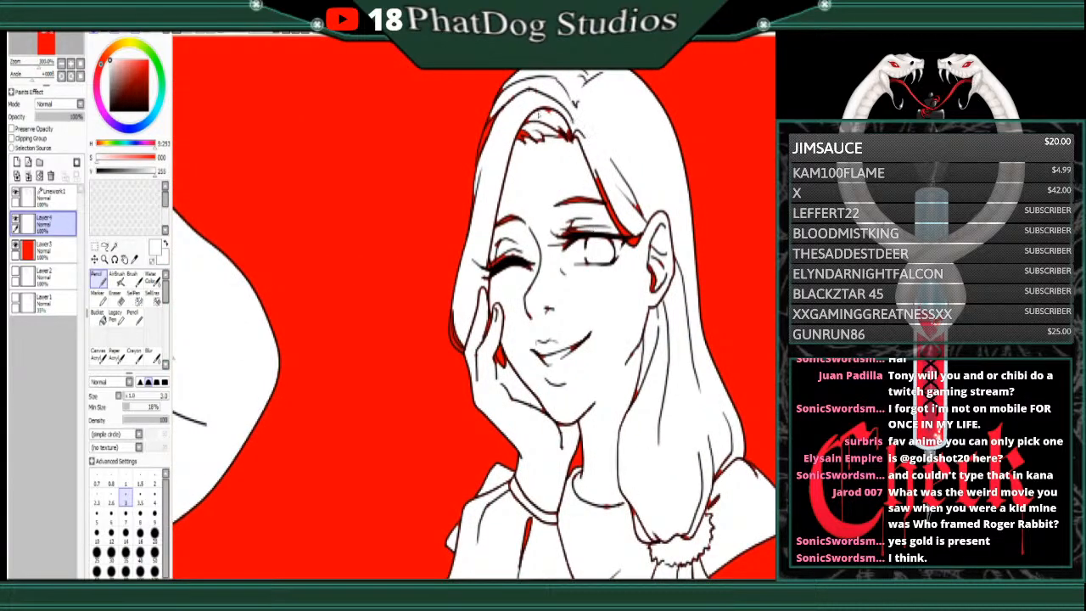
drag(497, 105, 477, 172)
drag(494, 121, 487, 150)
mouse_move(573, 105)
mouse_down()
mouse_move(543, 108)
mouse_move(521, 136)
mouse_move(560, 129)
mouse_move(518, 144)
mouse_move(579, 139)
mouse_move(621, 234)
mouse_up()
drag(596, 180, 608, 207)
Step: Set the Pencil size to 14 and paint white over the red gaps around the woman's eyes, ear, mouth and fingers
drag(132, 397, 139, 398)
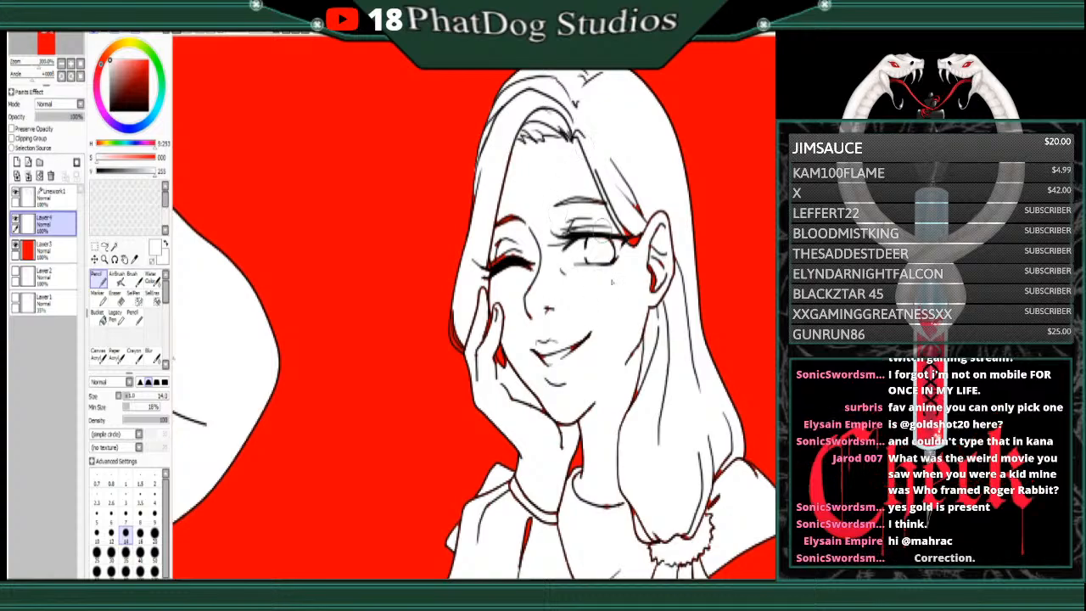
mouse_move(623, 231)
mouse_down()
mouse_move(638, 213)
mouse_move(659, 293)
mouse_move(657, 212)
mouse_up()
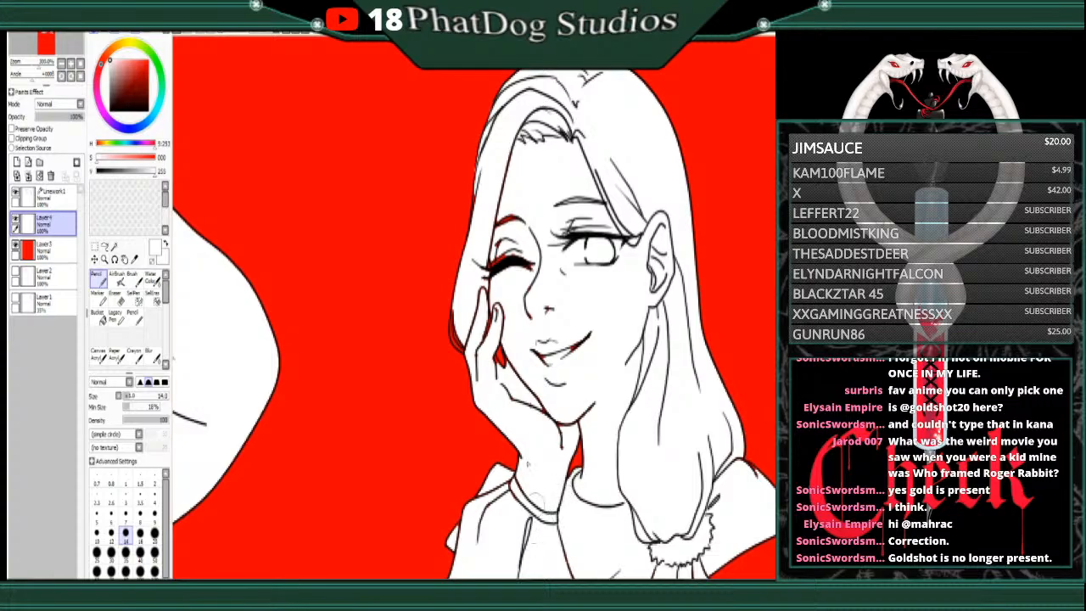
drag(504, 365, 488, 312)
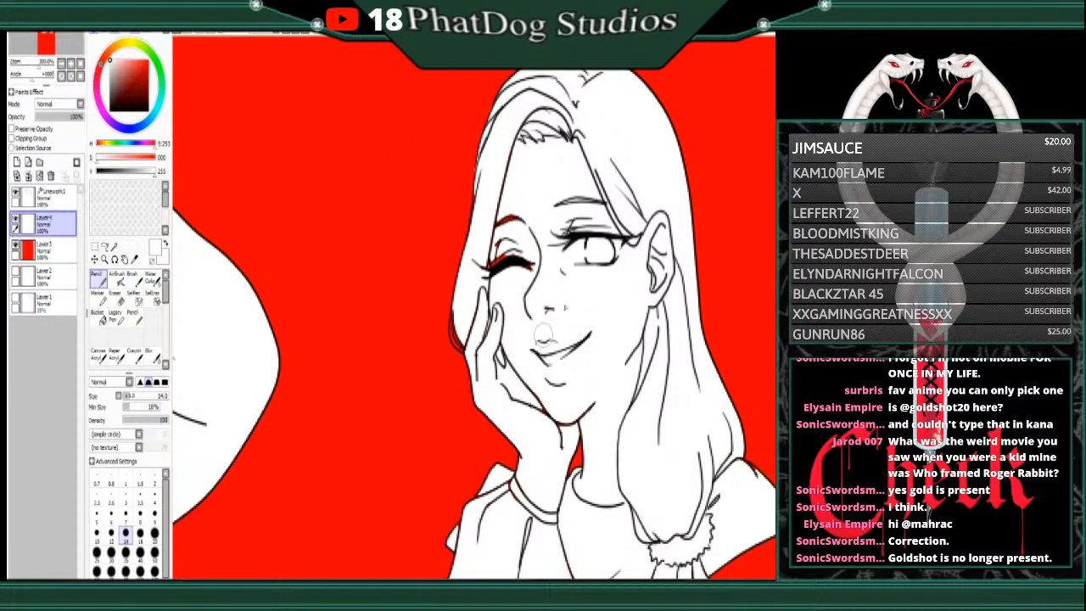
mouse_move(522, 276)
mouse_down()
mouse_move(503, 223)
mouse_move(490, 248)
mouse_up()
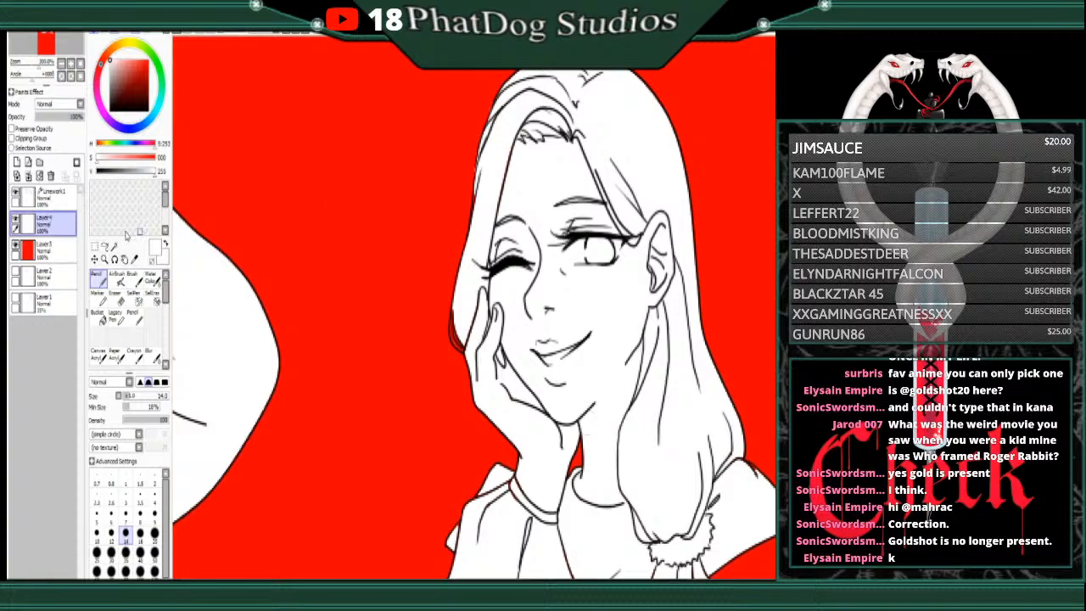
Step: With the Pencil at size 4, paint white into the red slivers along the outer edge of the woman's hair beside her hand
click(155, 498)
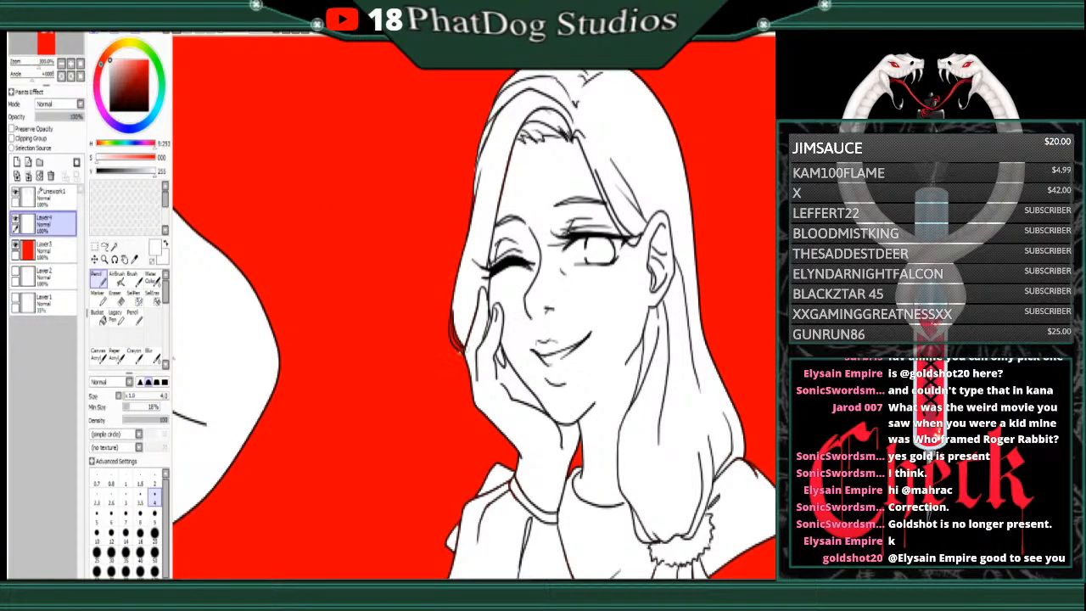
drag(451, 342, 453, 313)
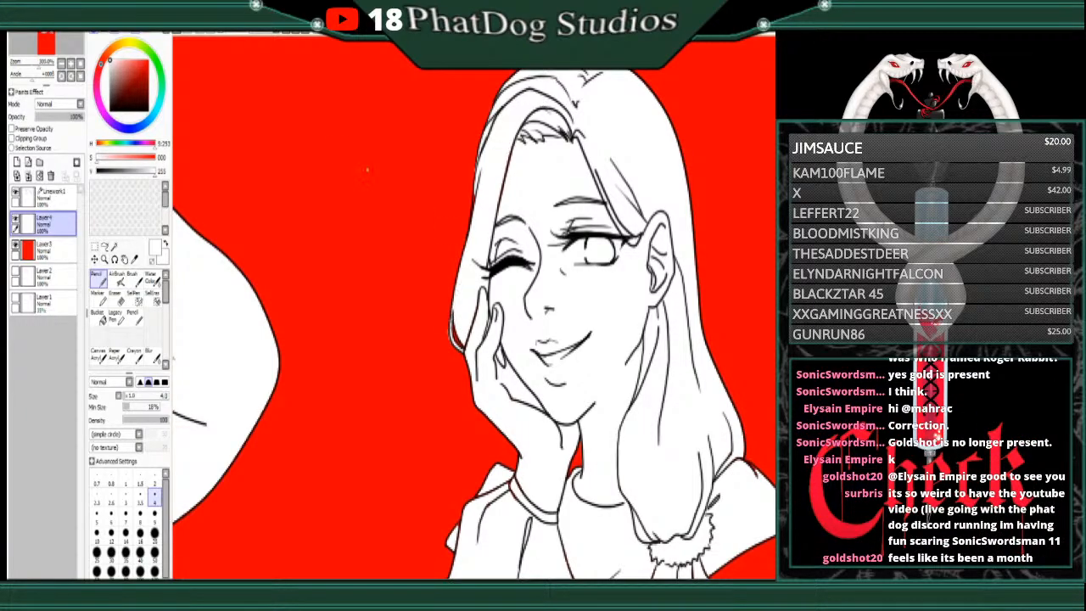
click(115, 297)
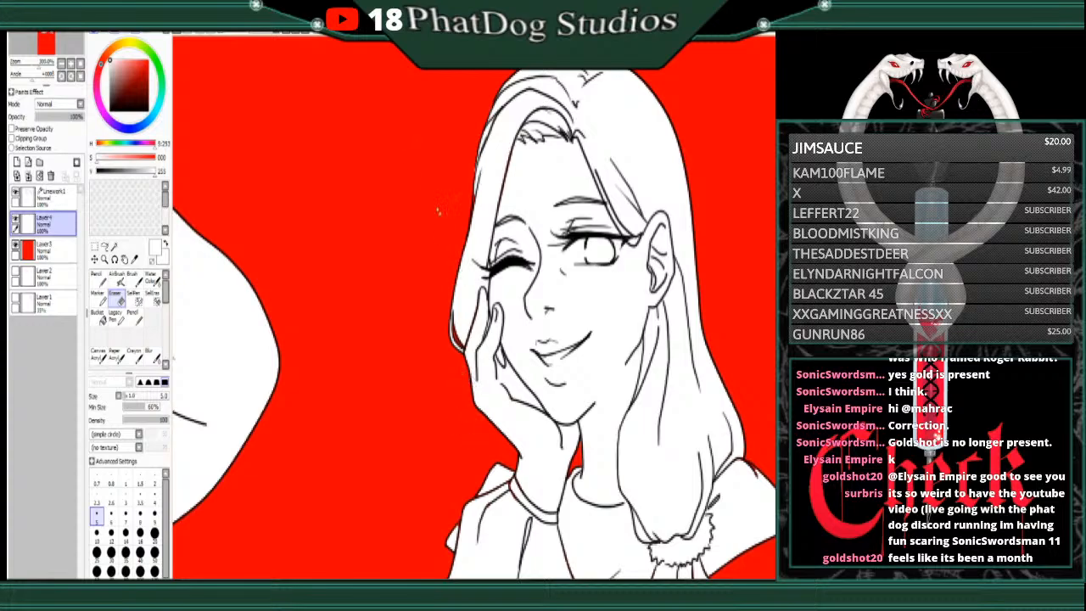
key(n)
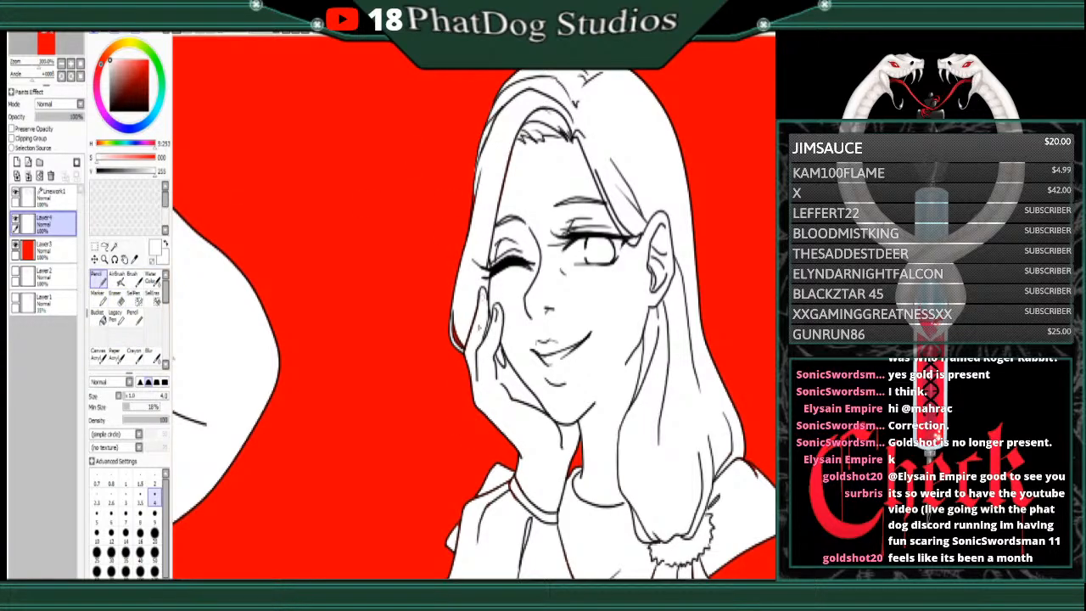
drag(479, 327, 477, 299)
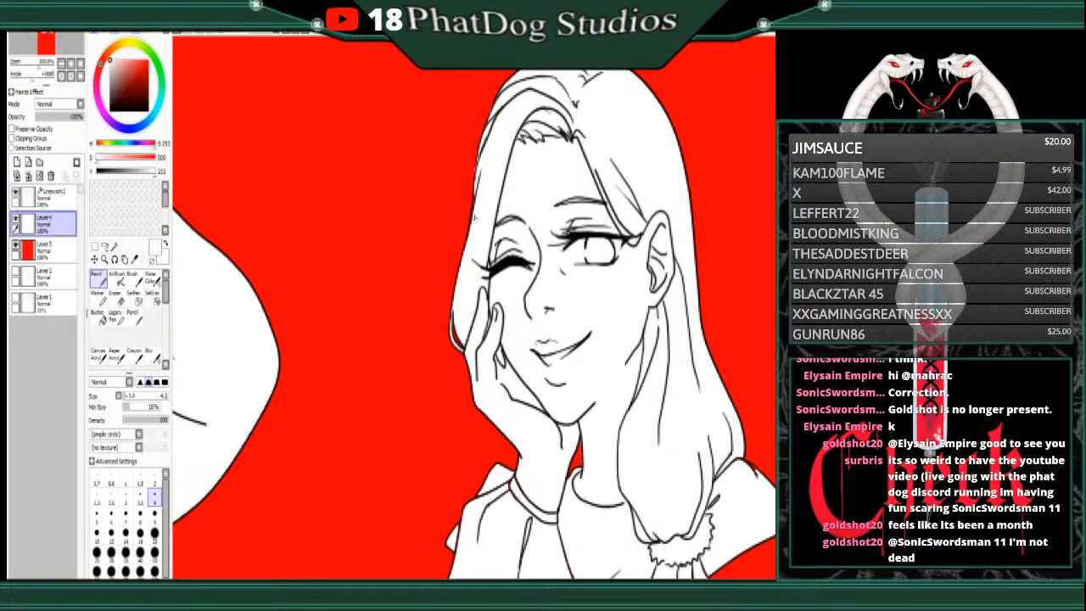
drag(476, 219, 477, 183)
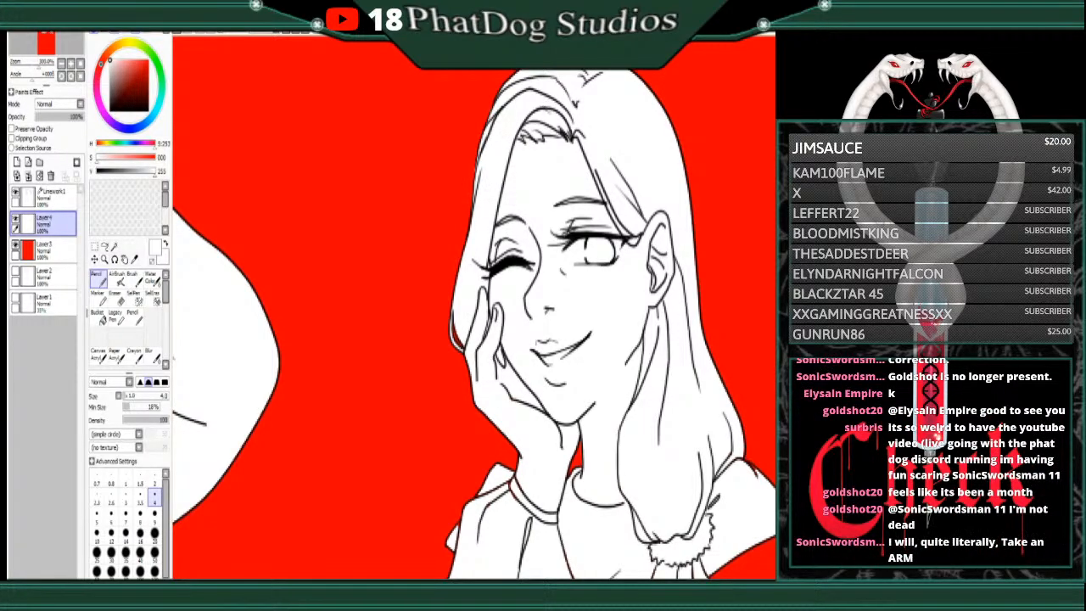
Step: Paint white over the remaining red slivers in the woman's top and her ponytail, including its curled tip
scroll(588, 431, down, 4)
drag(588, 431, 579, 429)
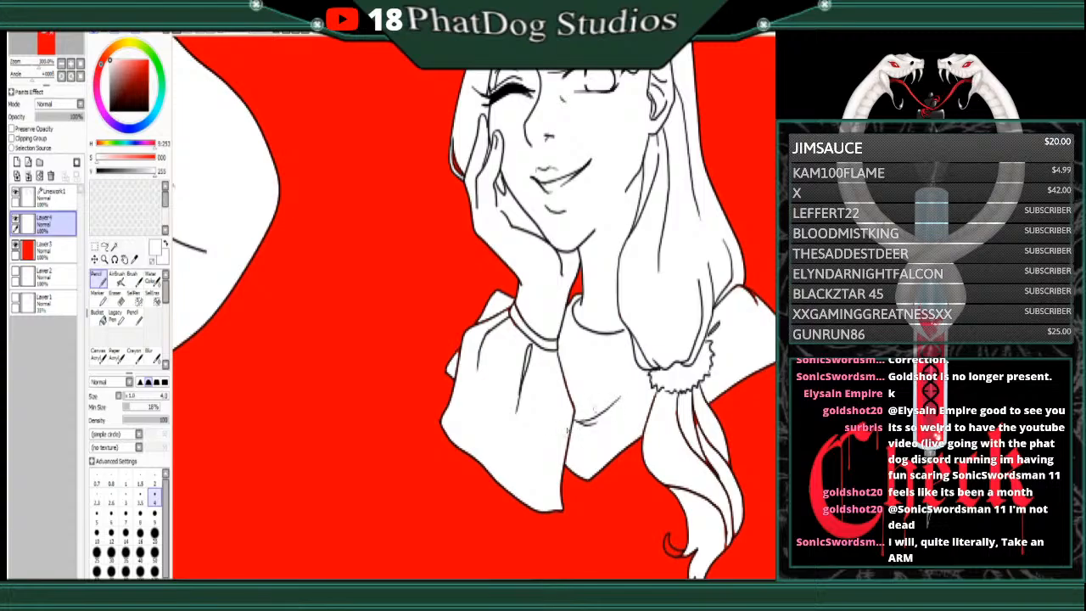
drag(697, 409, 707, 463)
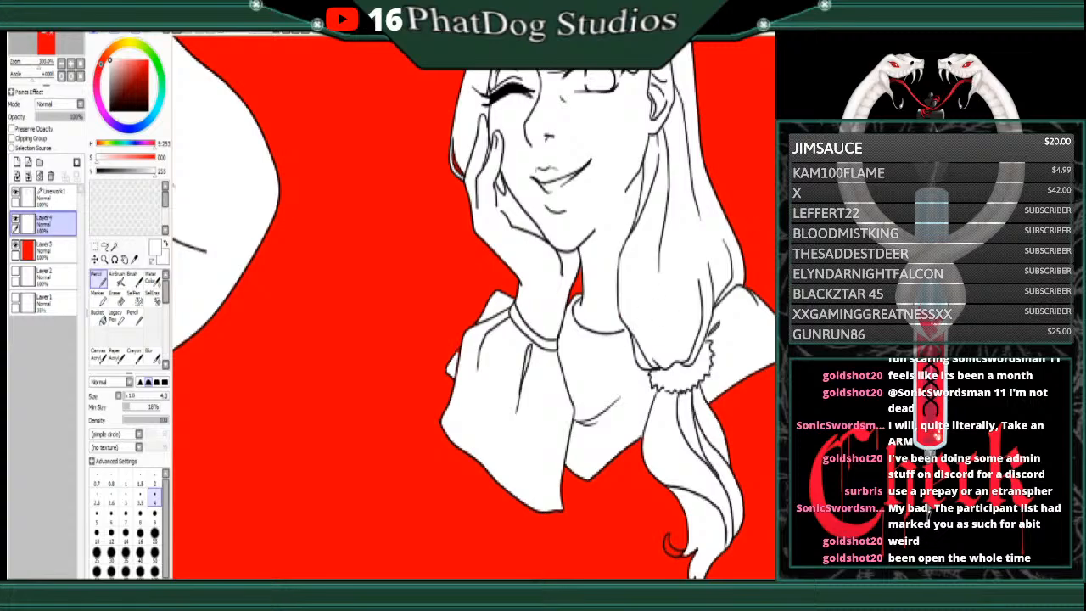
scroll(475, 306, down, 3)
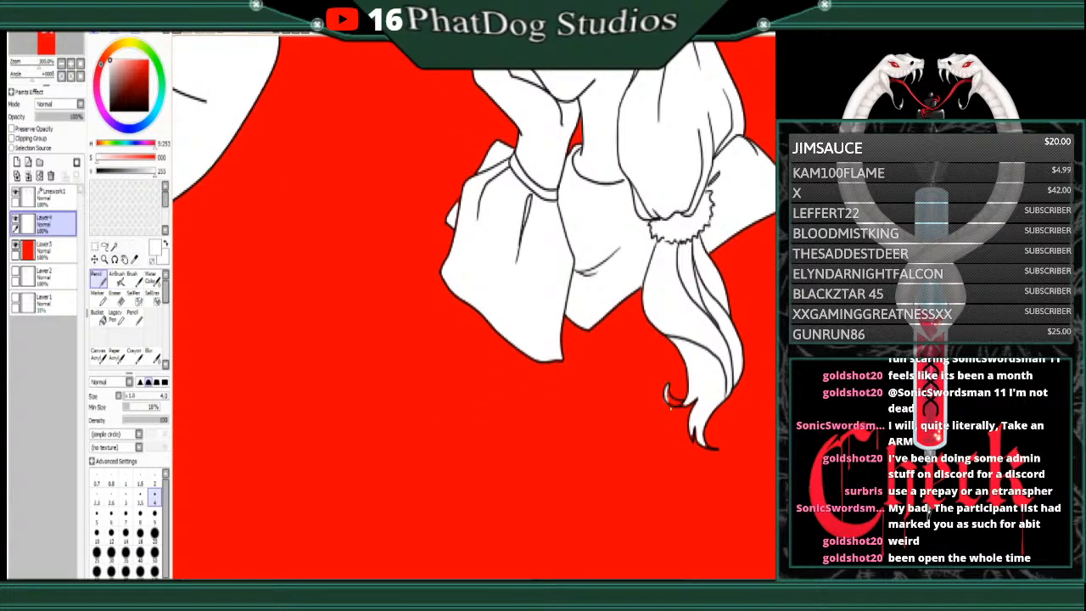
drag(672, 396, 689, 400)
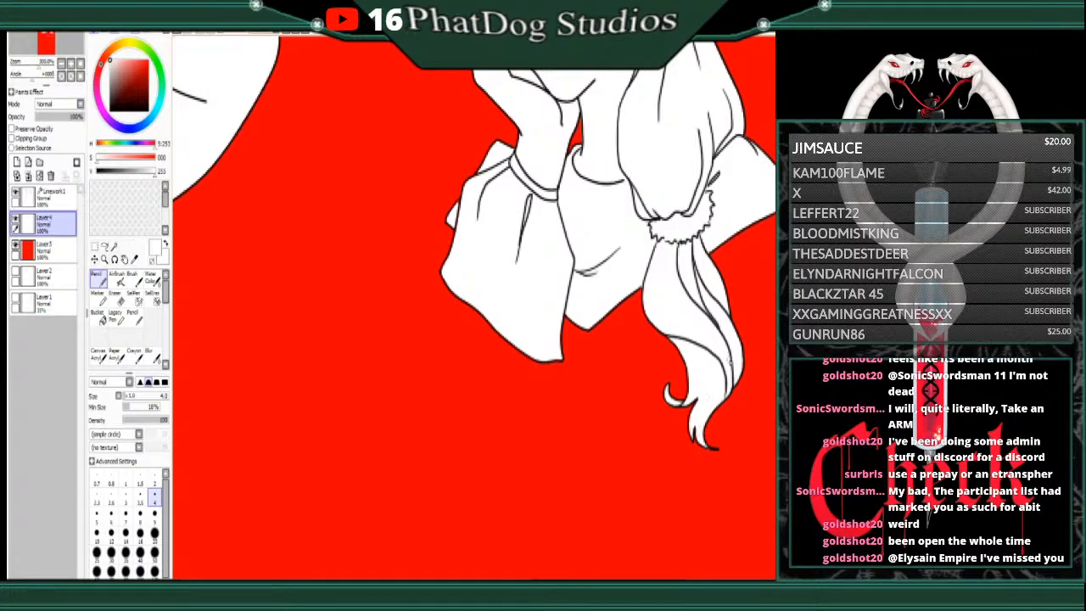
Step: Choose a light grey with a brightness of 201 and turn on Preserve Opacity for Layer4
scroll(476, 306, up, 10)
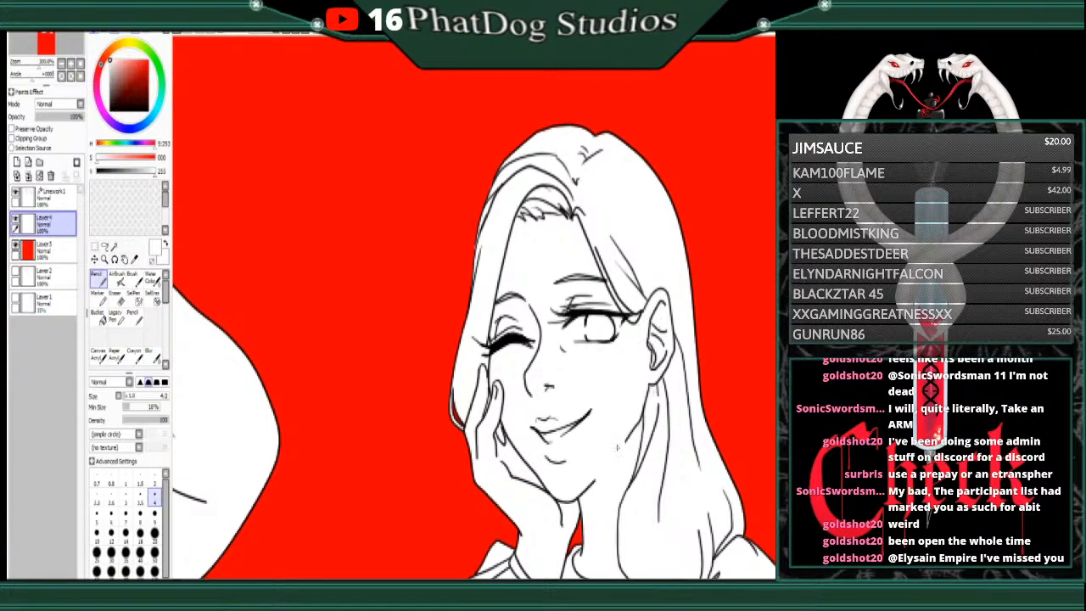
drag(111, 62, 110, 70)
click(72, 64)
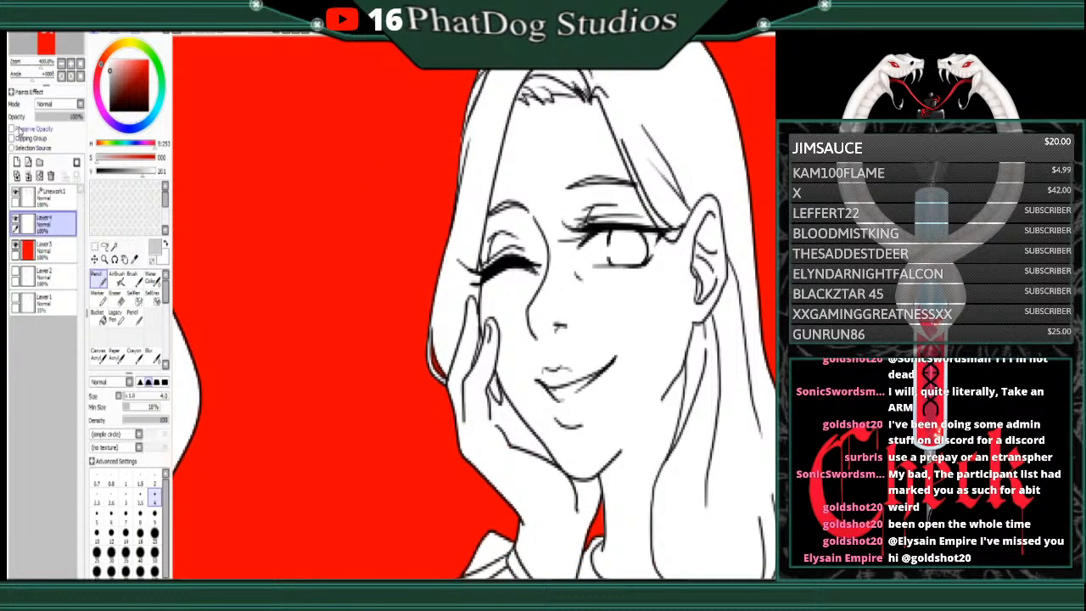
click(11, 128)
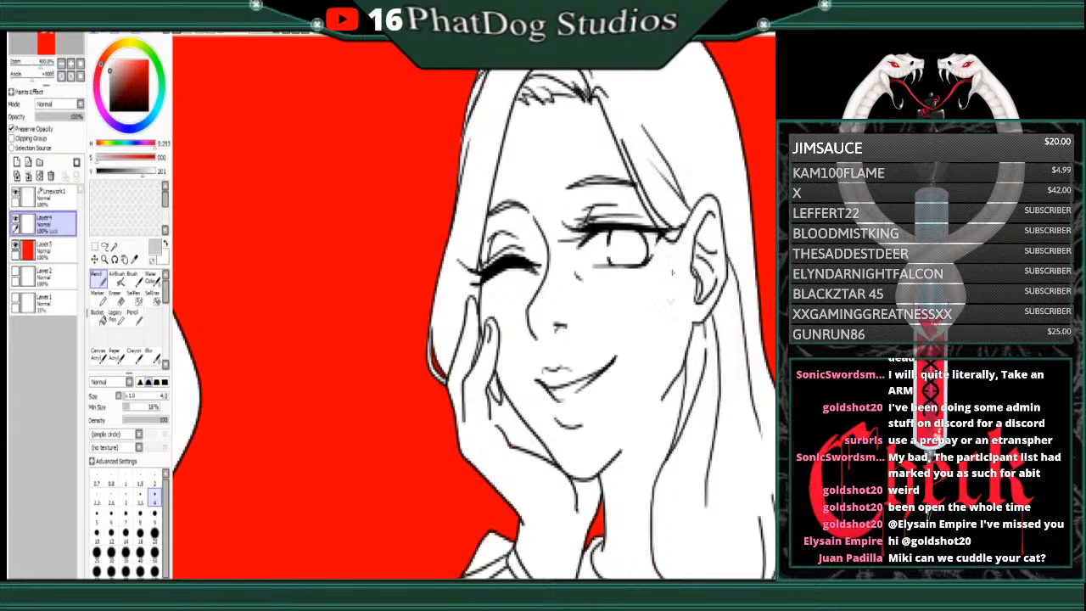
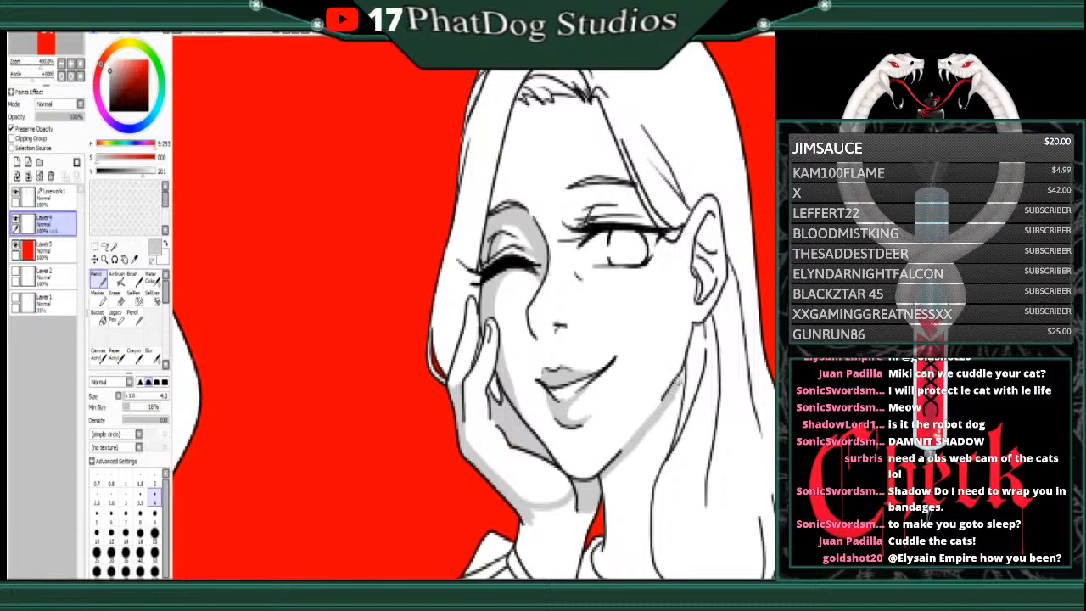
Step: Paint light grey shadows on the woman's neck below the jaw, along her nose and at the inner corner of her open eye
mouse_move(668, 401)
mouse_down()
mouse_move(633, 467)
mouse_move(677, 416)
mouse_move(626, 489)
mouse_move(668, 432)
mouse_move(631, 489)
mouse_move(652, 465)
mouse_move(614, 510)
mouse_move(611, 481)
mouse_move(643, 433)
mouse_move(650, 442)
mouse_move(612, 501)
mouse_up()
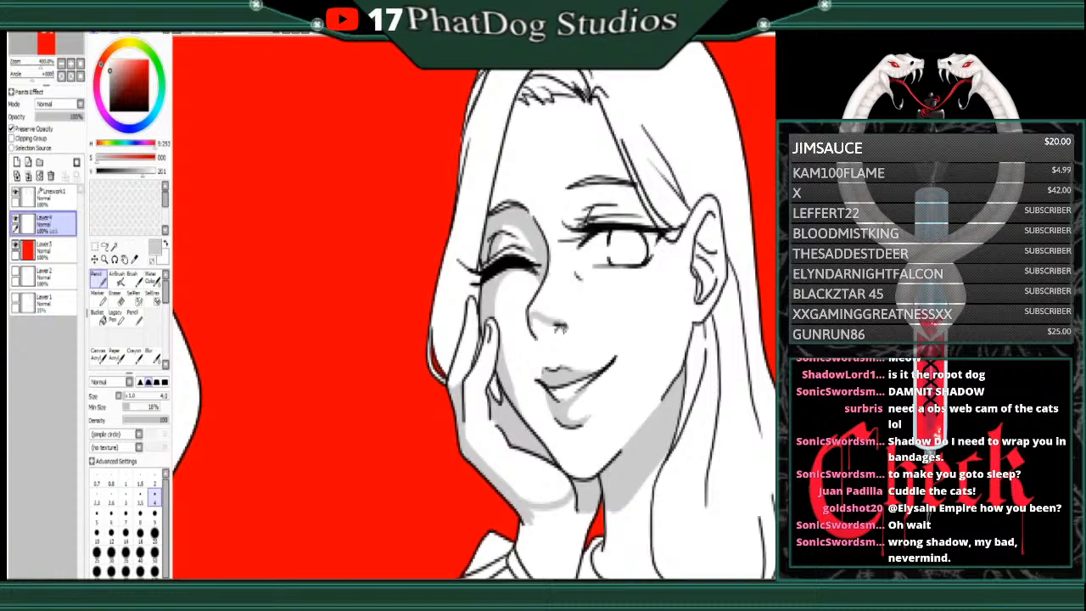
drag(532, 326, 550, 331)
mouse_move(582, 226)
mouse_down()
mouse_move(576, 254)
mouse_move(581, 241)
mouse_up()
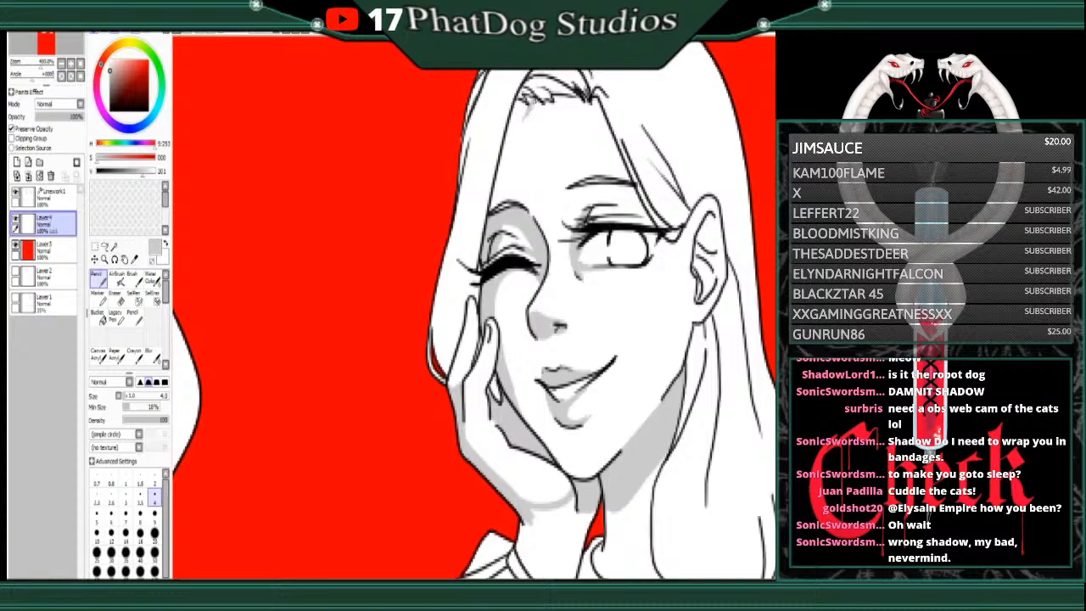
Step: Paint light grey shadows on the woman's forehead and temple along the hair strands framing her face
mouse_move(525, 111)
mouse_down()
mouse_move(513, 181)
mouse_move(519, 139)
mouse_up()
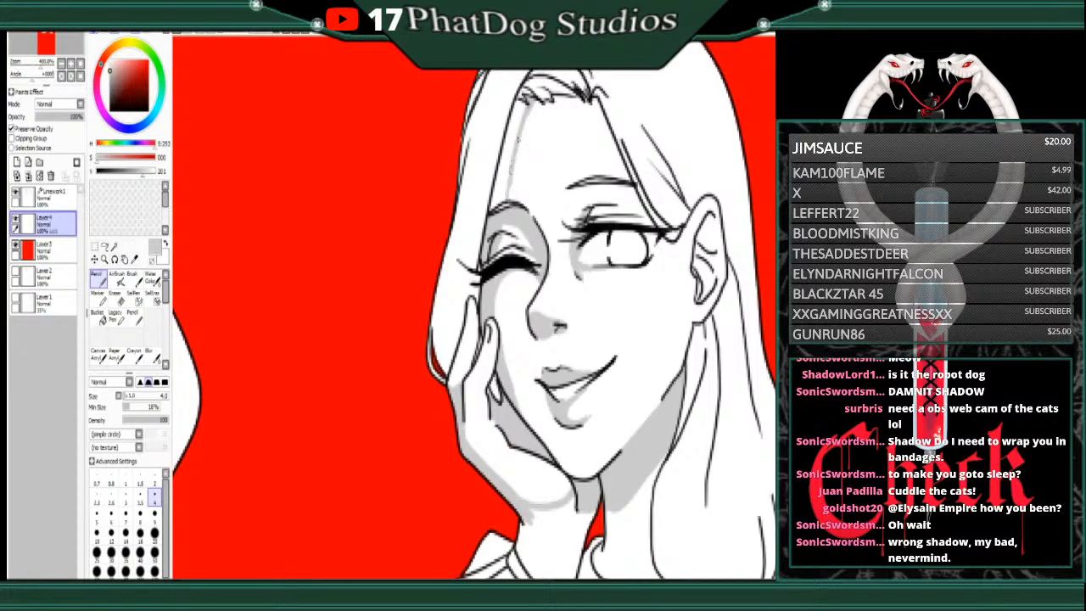
mouse_move(509, 195)
mouse_down()
mouse_move(494, 213)
mouse_move(515, 127)
mouse_up()
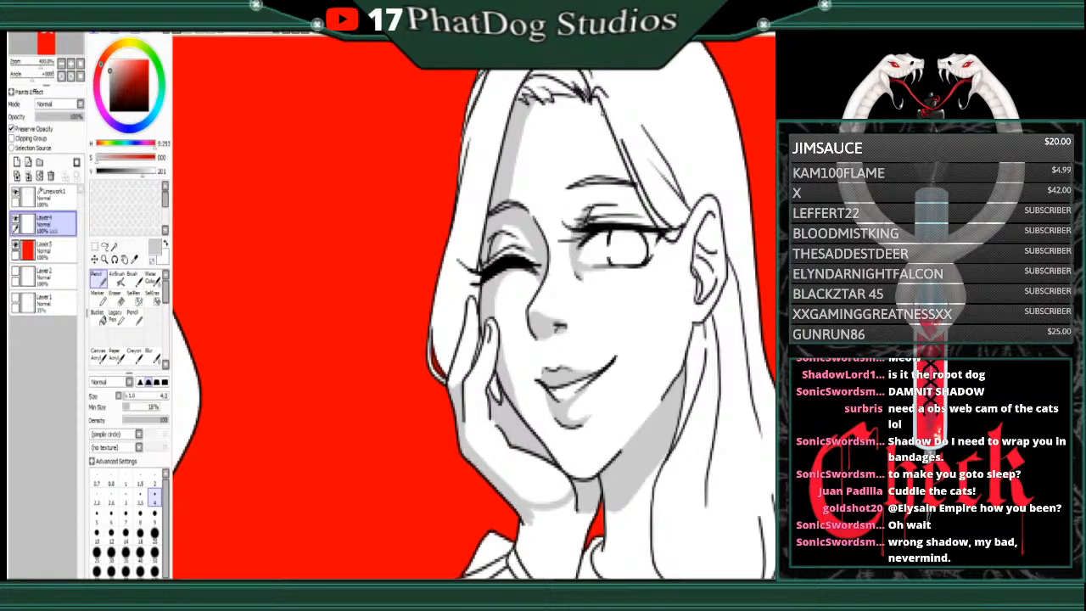
drag(600, 97, 650, 227)
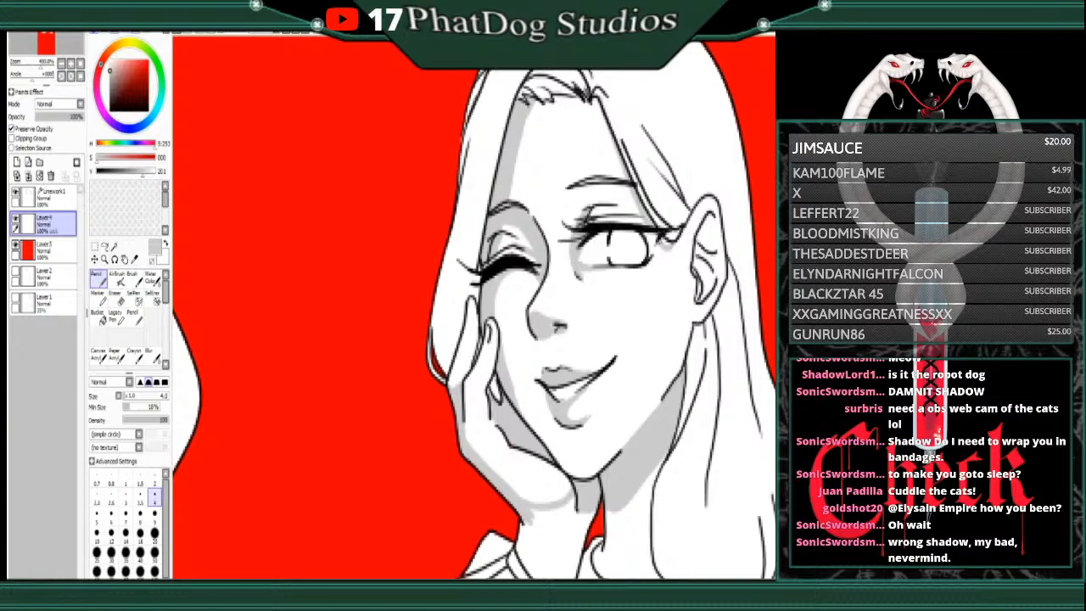
Step: Paint light grey shadows inside the woman's ear and along her cheek beside the supporting hand
mouse_move(696, 264)
mouse_down()
mouse_move(709, 220)
mouse_move(698, 299)
mouse_move(716, 216)
mouse_up()
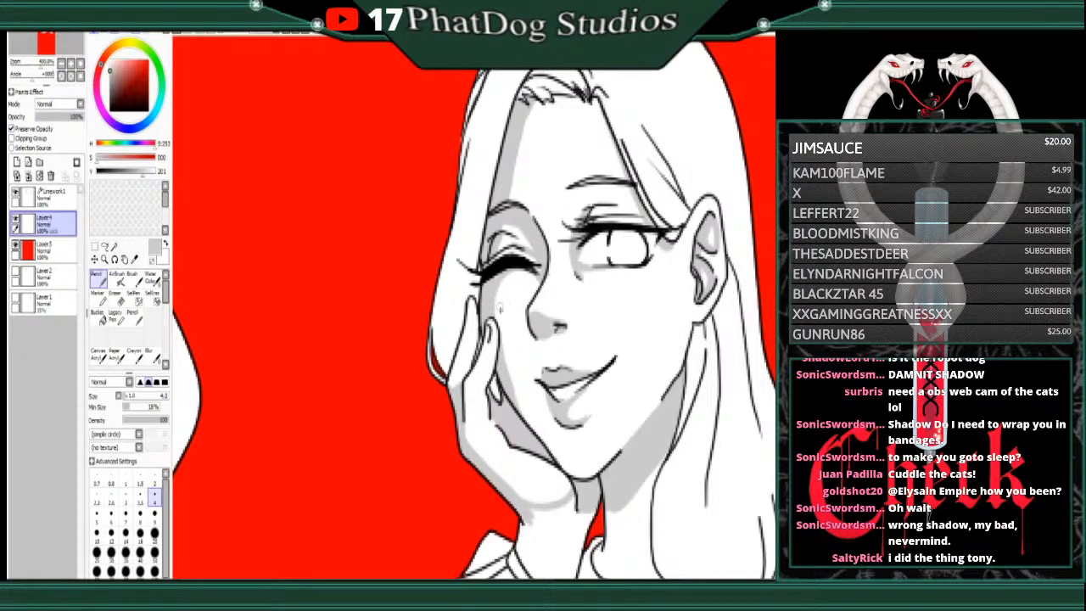
drag(514, 397, 538, 436)
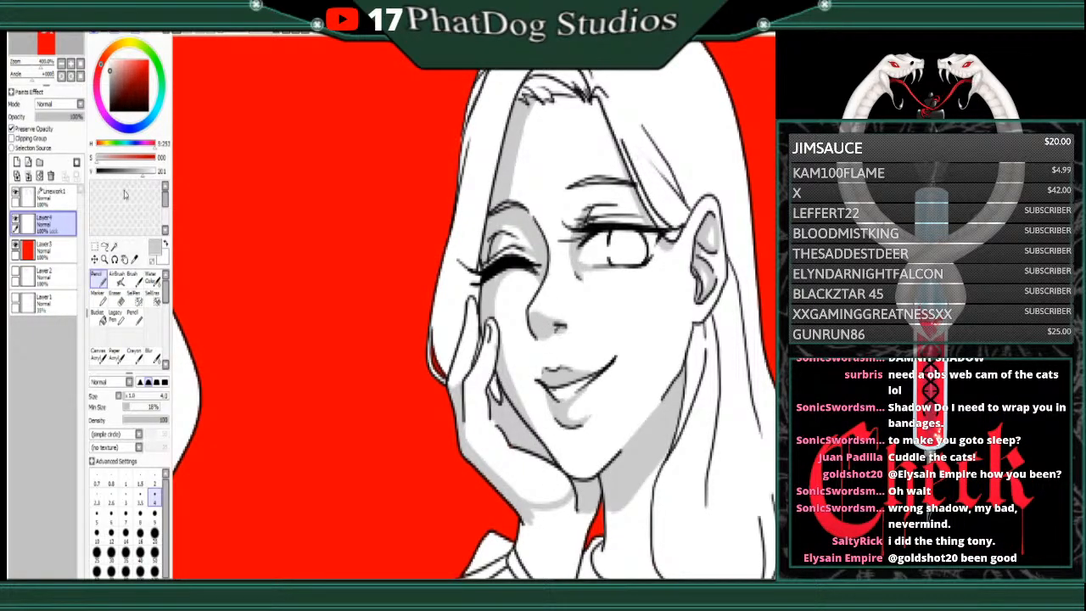
Step: Fill the woman's open mouth with near-black at brightness 9 and paint a white band of teeth across it
click(73, 64)
click(73, 63)
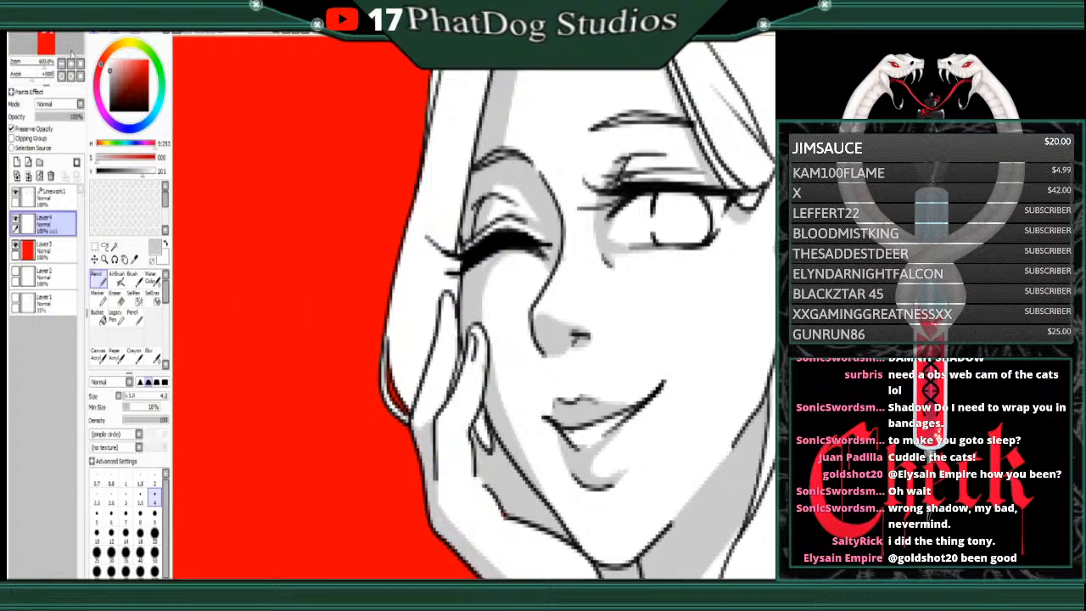
click(73, 64)
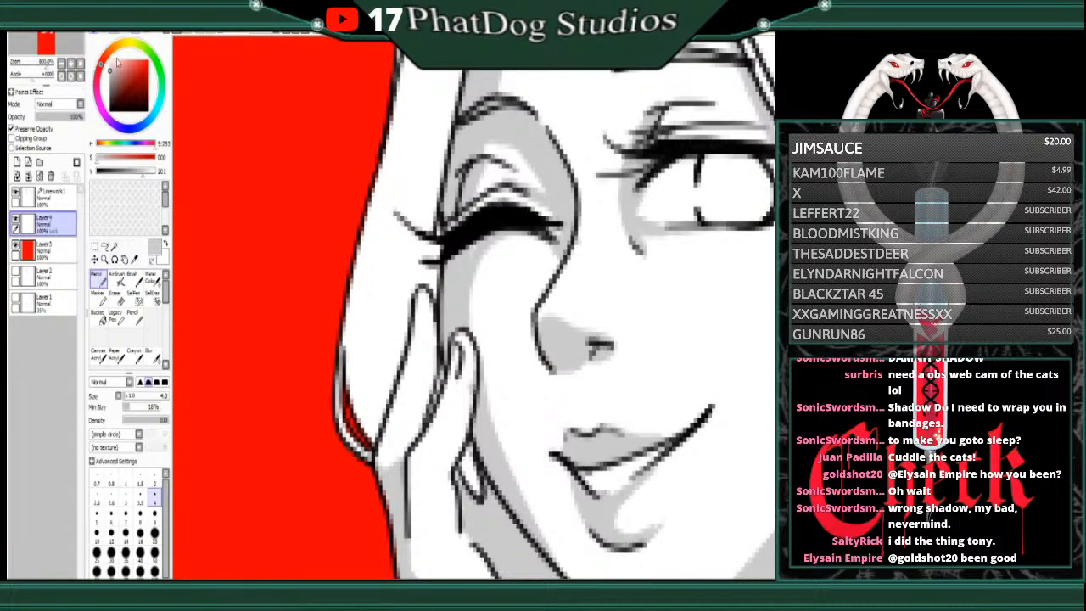
click(112, 65)
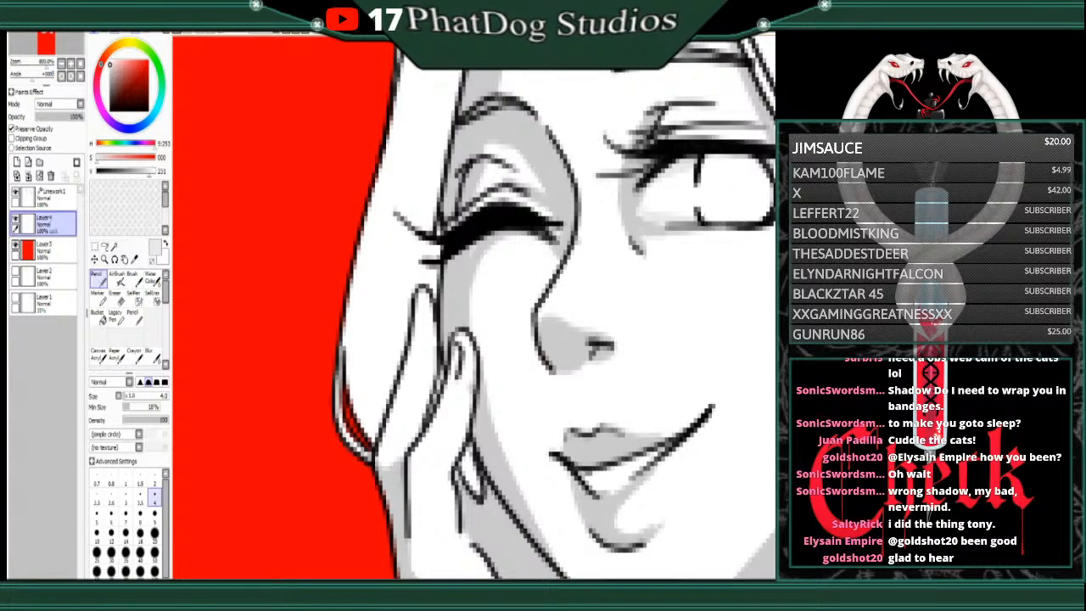
drag(631, 579, 667, 579)
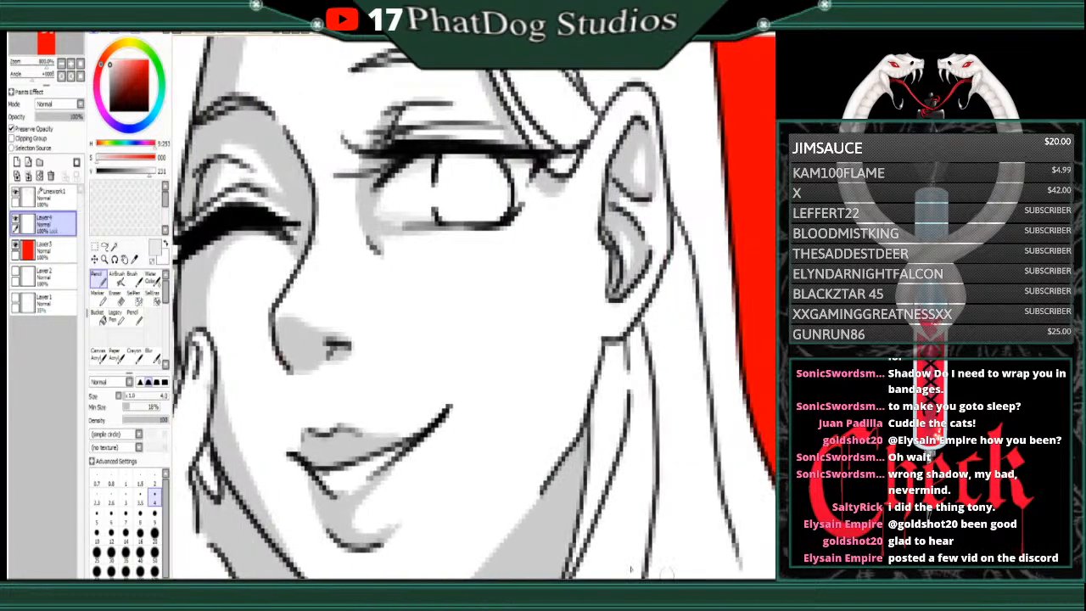
drag(119, 84, 109, 109)
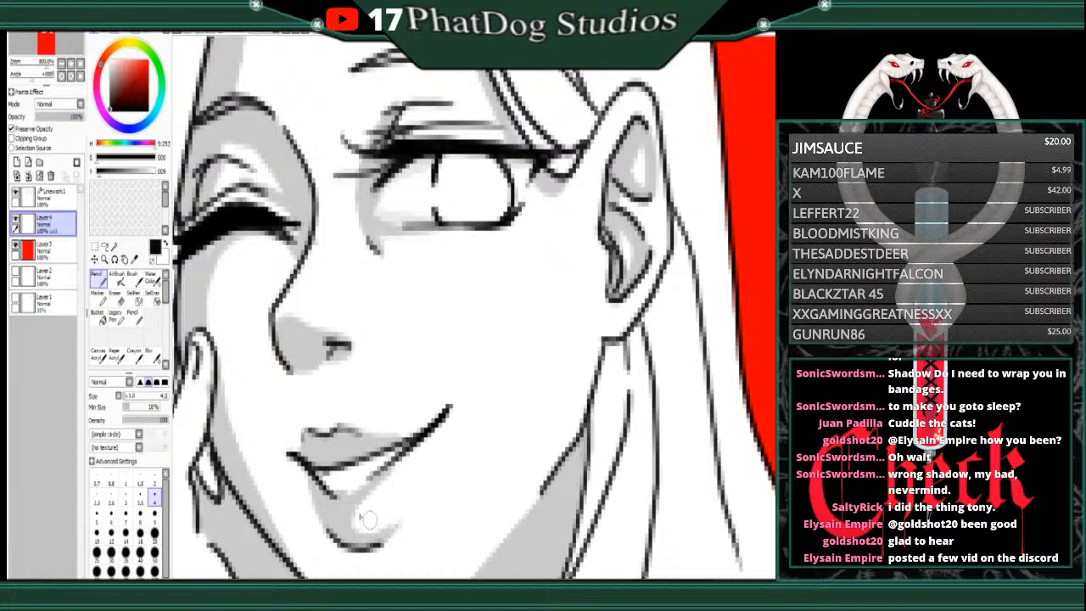
mouse_move(318, 469)
mouse_down()
mouse_move(345, 491)
mouse_move(333, 490)
mouse_move(369, 467)
mouse_move(336, 490)
mouse_move(359, 470)
mouse_move(320, 473)
mouse_move(409, 445)
mouse_move(373, 465)
mouse_move(399, 450)
mouse_up()
right_click(507, 450)
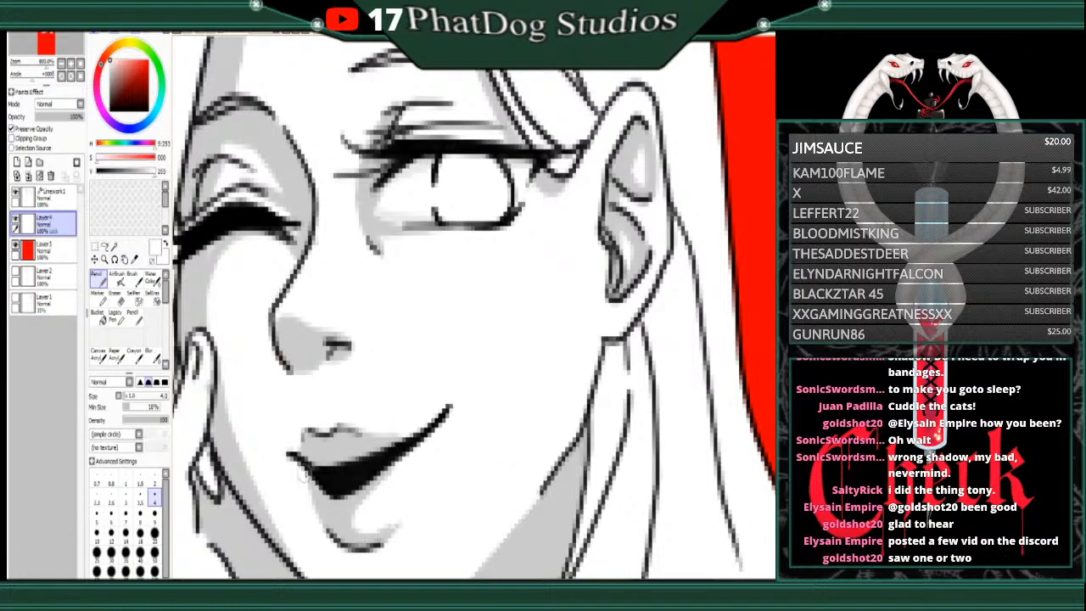
mouse_move(322, 472)
mouse_down()
mouse_move(348, 474)
mouse_move(412, 441)
mouse_up()
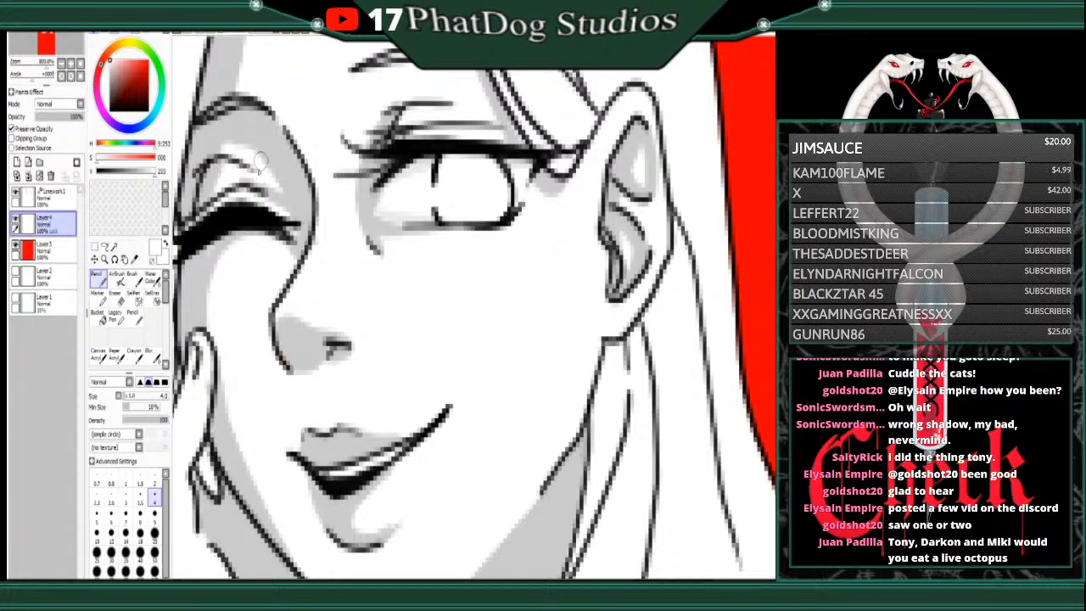
Step: Fill the woman's open-eye iris with mid grey at brightness 144 and paint a darker grey upper part and pupil
right_click(307, 342)
drag(145, 173, 132, 172)
mouse_move(445, 156)
mouse_down()
mouse_move(453, 198)
mouse_move(440, 196)
mouse_move(449, 166)
mouse_move(454, 209)
mouse_move(462, 163)
mouse_move(478, 189)
mouse_move(475, 215)
mouse_move(459, 176)
mouse_move(476, 161)
mouse_move(495, 206)
mouse_move(471, 193)
mouse_move(483, 168)
mouse_move(504, 196)
mouse_move(483, 205)
mouse_move(474, 158)
mouse_move(502, 180)
mouse_up()
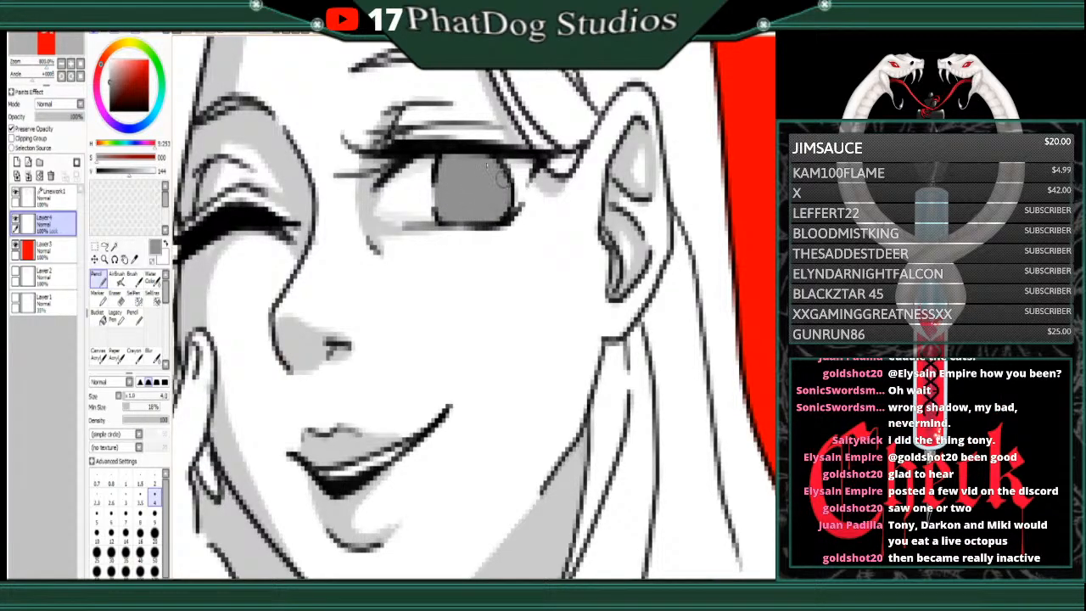
click(114, 171)
mouse_move(455, 180)
mouse_down()
mouse_move(497, 175)
mouse_move(438, 174)
mouse_move(442, 160)
mouse_move(496, 172)
mouse_move(455, 170)
mouse_move(488, 212)
mouse_move(465, 186)
mouse_move(470, 206)
mouse_move(468, 180)
mouse_move(465, 202)
mouse_move(471, 210)
mouse_move(475, 172)
mouse_move(476, 207)
mouse_move(455, 230)
mouse_move(452, 197)
mouse_move(467, 215)
mouse_move(481, 191)
mouse_up()
right_click(451, 209)
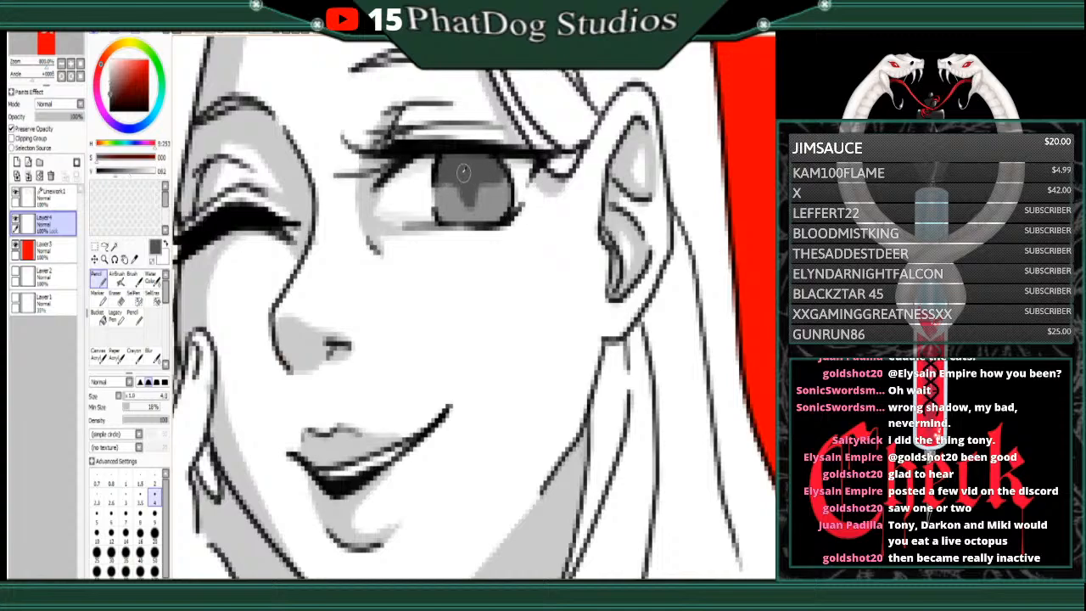
right_click(465, 176)
drag(496, 176, 509, 180)
right_click(450, 217)
Step: Paint light grey reflections in the lower iris and airbrush a soft light spot over the pupil
click(111, 77)
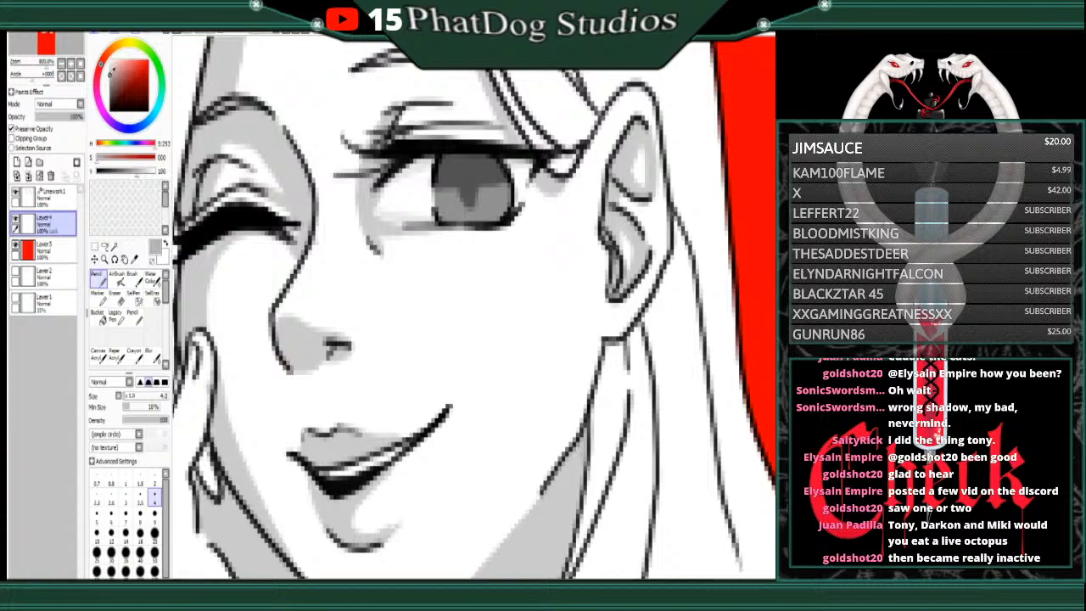
click(109, 72)
mouse_move(436, 192)
mouse_down()
mouse_move(453, 208)
mouse_move(505, 197)
mouse_move(492, 210)
mouse_up()
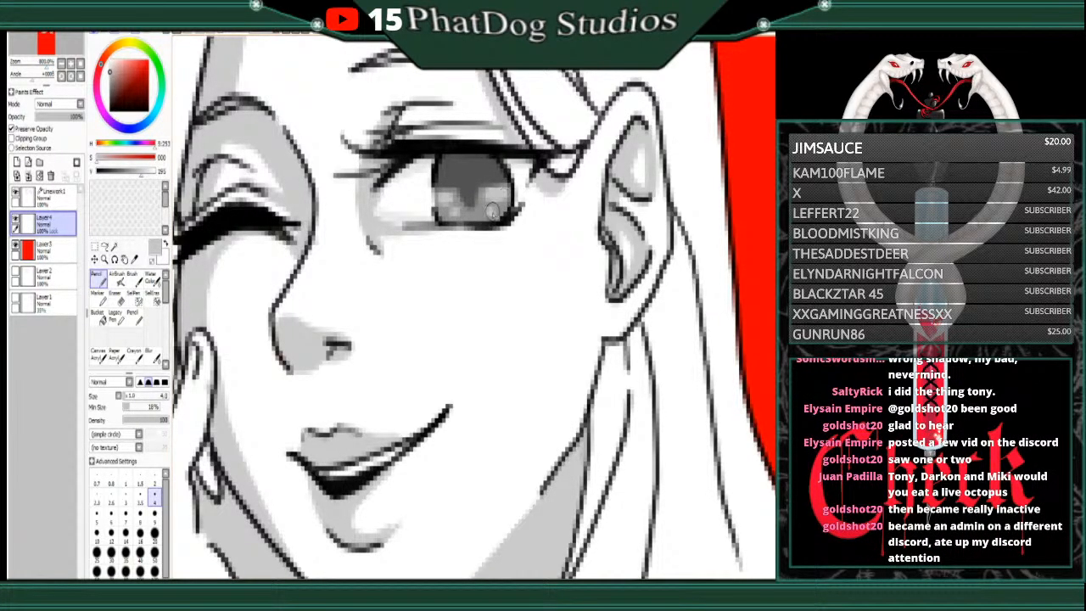
click(116, 278)
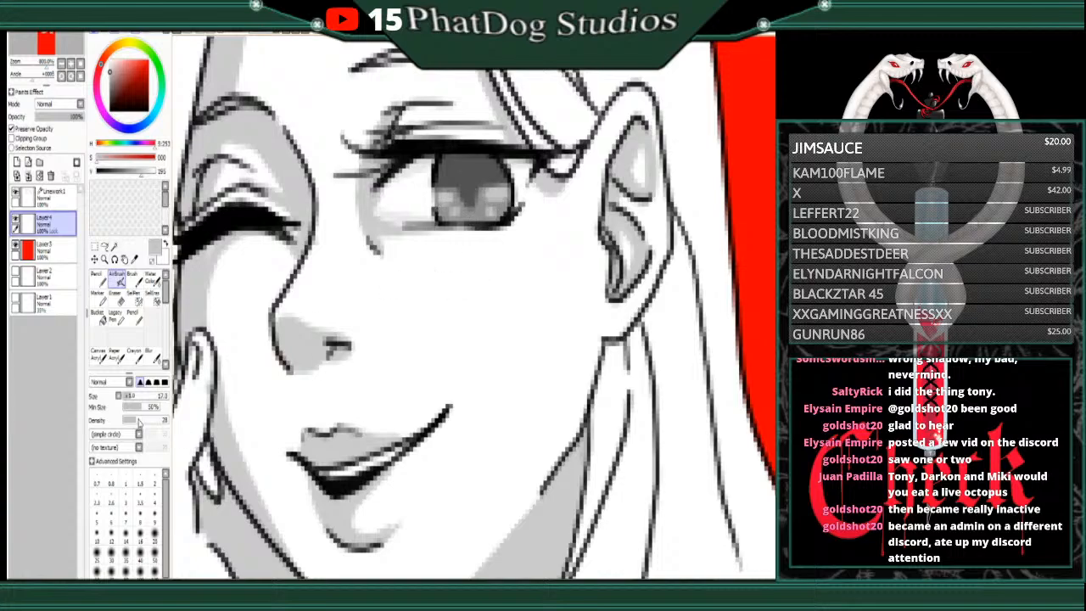
click(126, 508)
mouse_move(451, 212)
mouse_down()
mouse_move(491, 210)
mouse_move(475, 219)
mouse_move(486, 209)
mouse_move(465, 212)
mouse_move(446, 190)
mouse_move(470, 174)
mouse_up()
key(n)
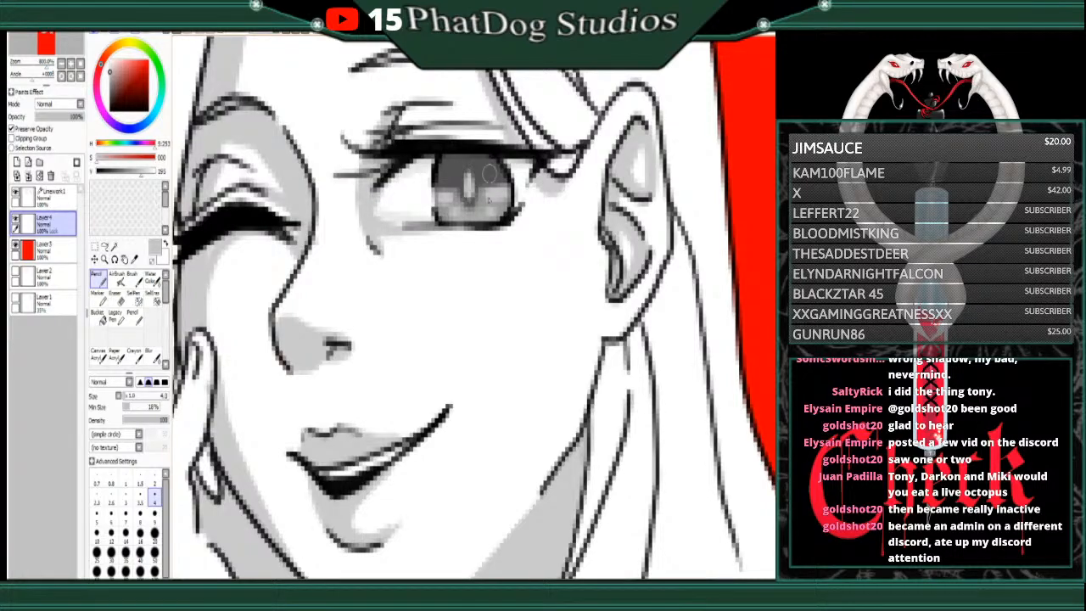
Step: Add a white highlight at the iris edge and darken the upper iris with dark grey at brightness 40
alt+click(478, 341)
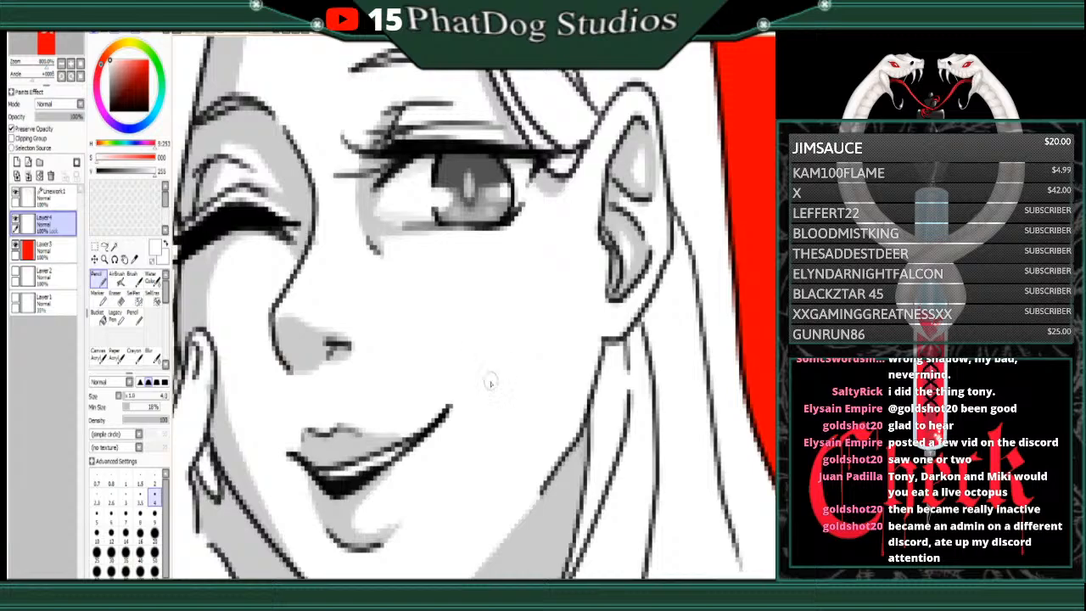
alt+click(438, 166)
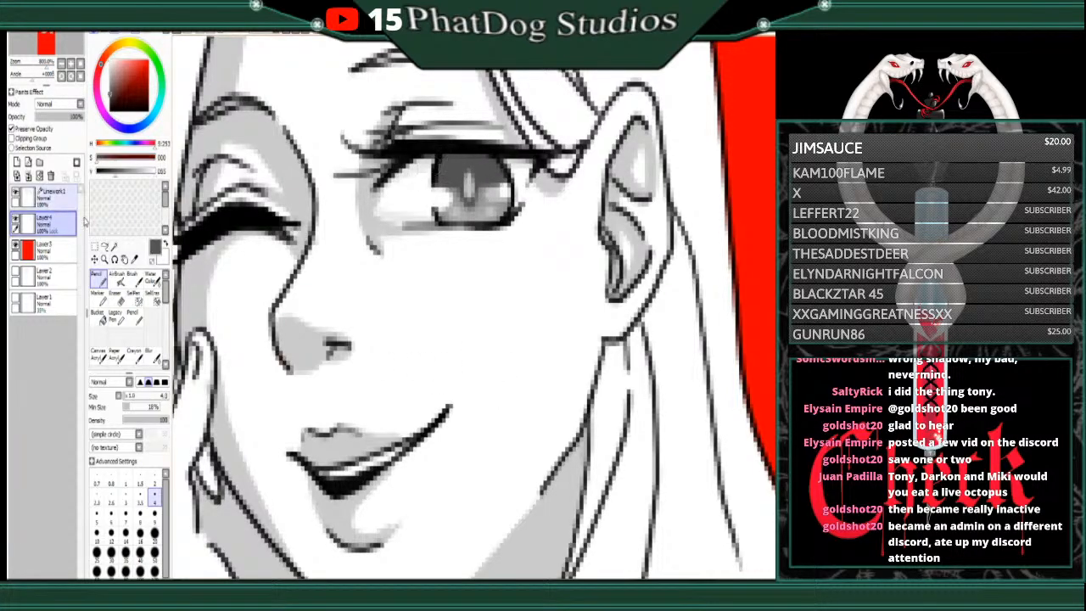
click(107, 173)
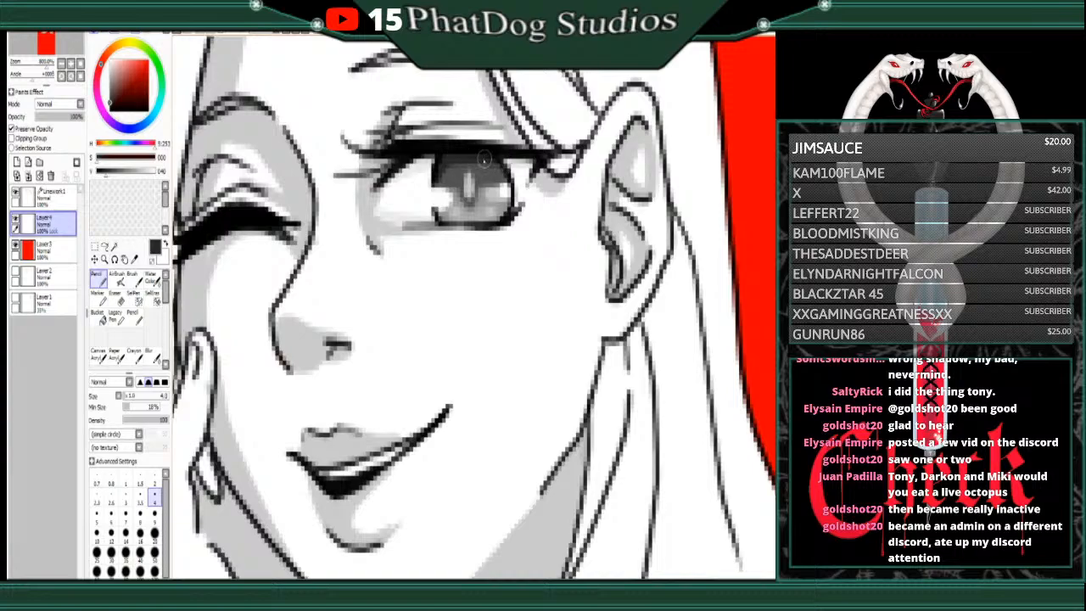
mouse_move(440, 170)
mouse_down()
mouse_move(437, 180)
mouse_move(490, 175)
mouse_up()
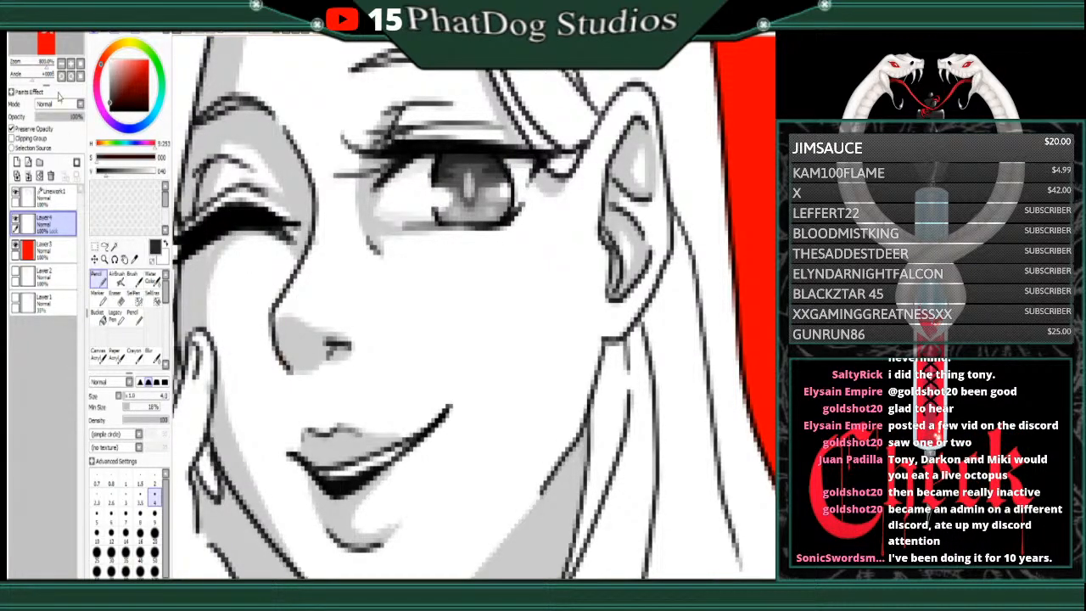
Step: Examine the shaded face and eye at whole-figure size and again close up
click(63, 64)
click(63, 64)
click(63, 64)
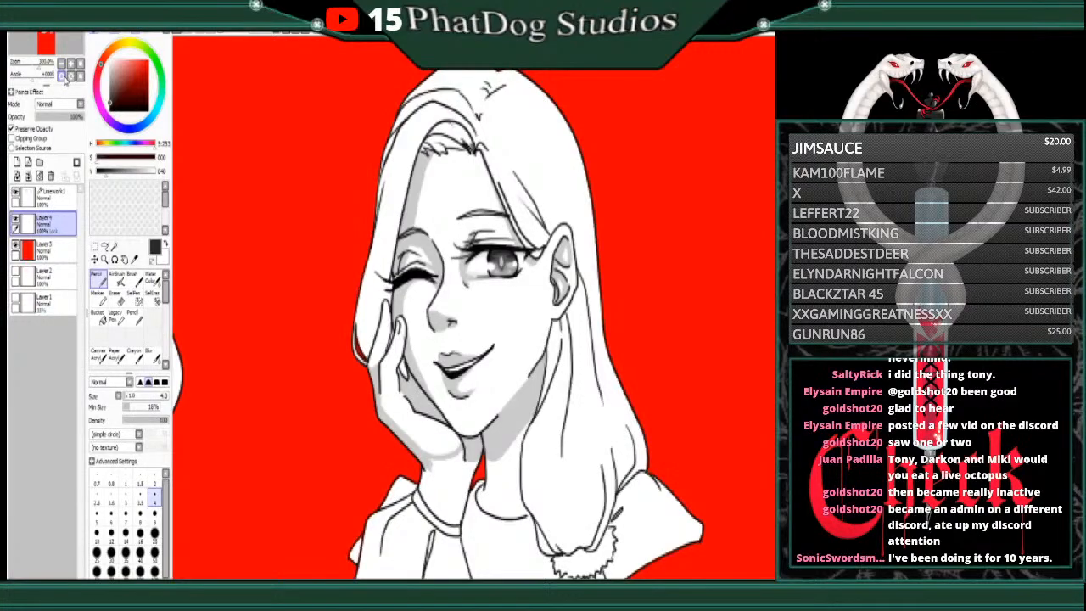
click(63, 65)
click(62, 65)
click(63, 65)
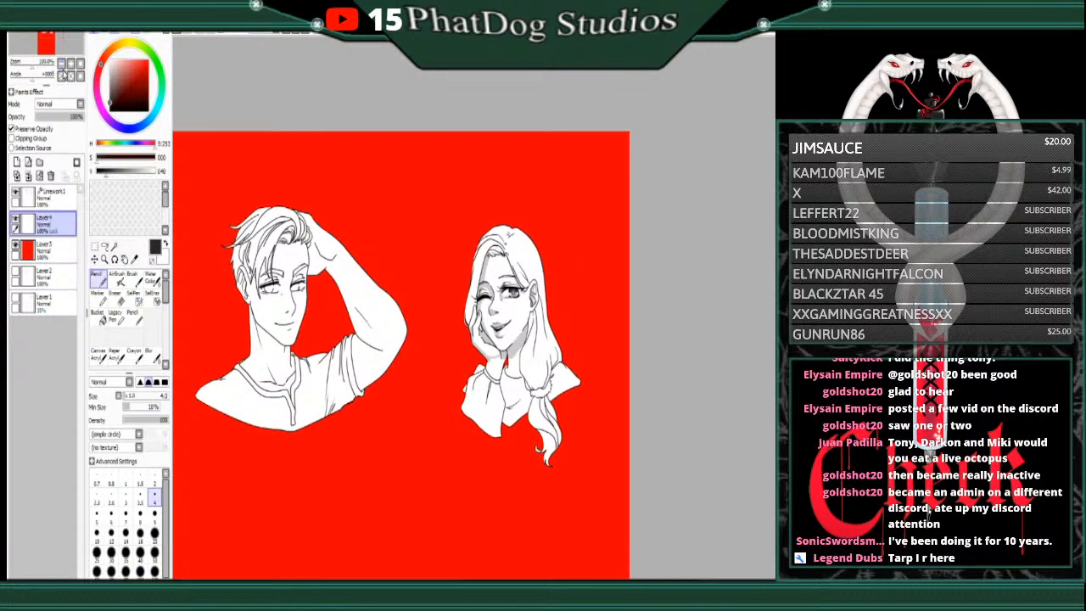
click(73, 63)
click(72, 63)
click(72, 64)
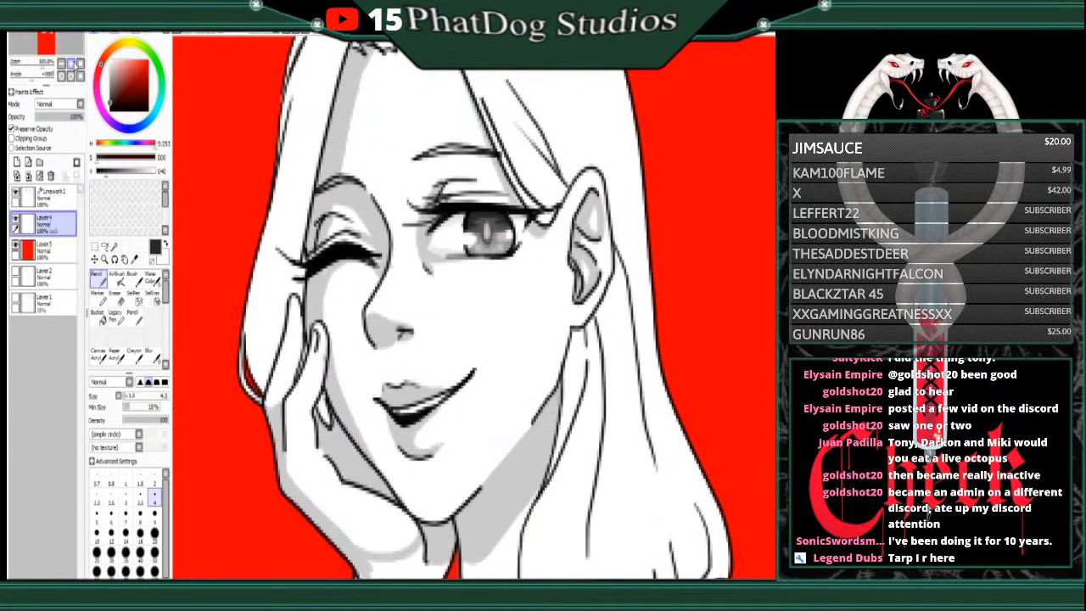
alt+click(482, 221)
key(alt+Tab)
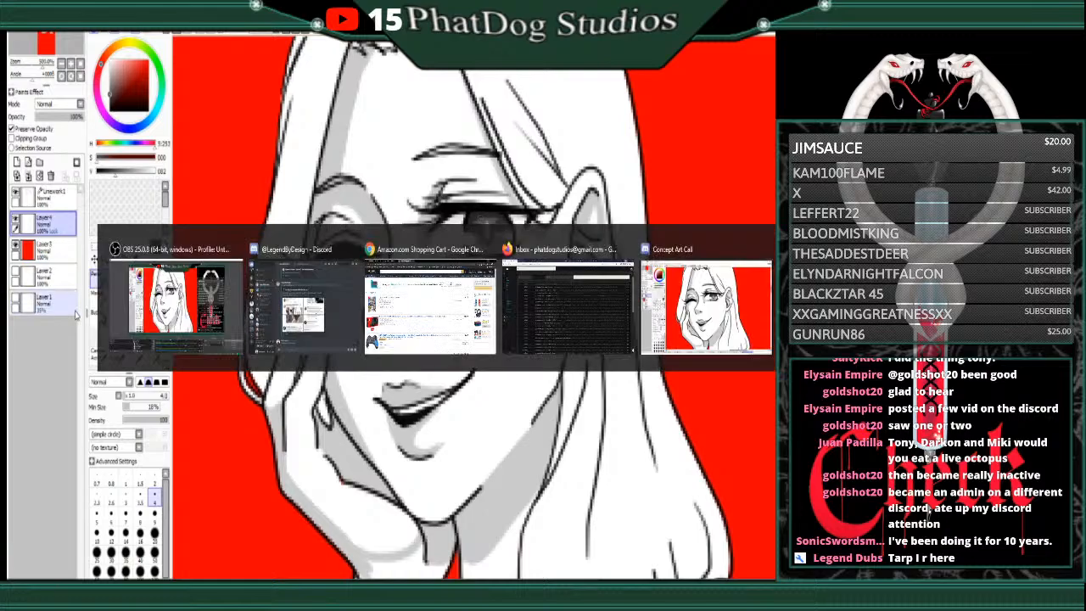
key(m)
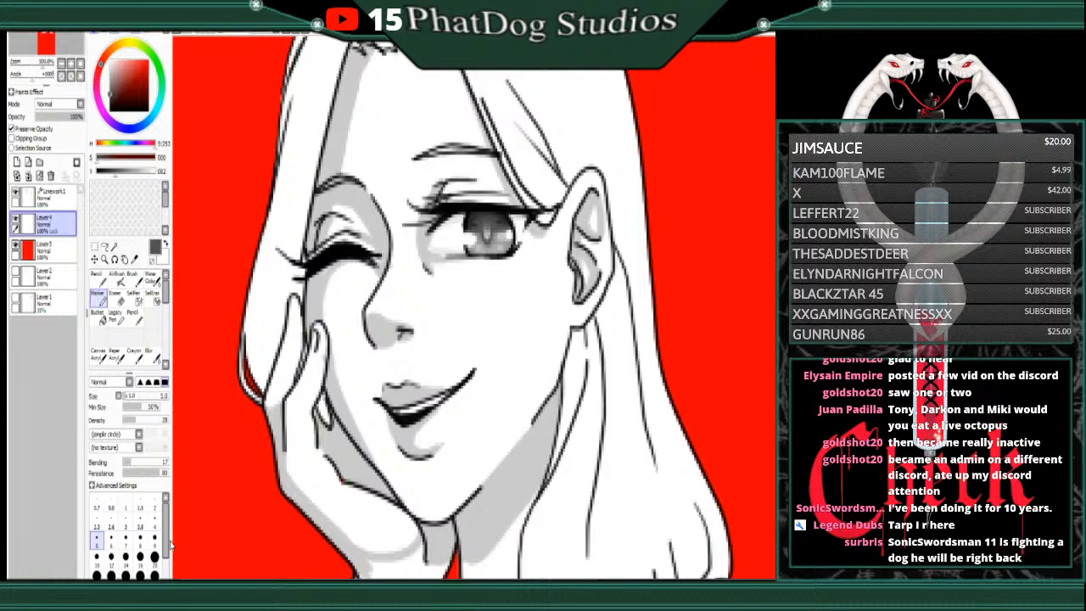
Step: Paint light grey Pencil shadows on the woman's forehead beneath the hairline, disabling Preserve Opacity for the final stroke and re-enabling it
click(97, 276)
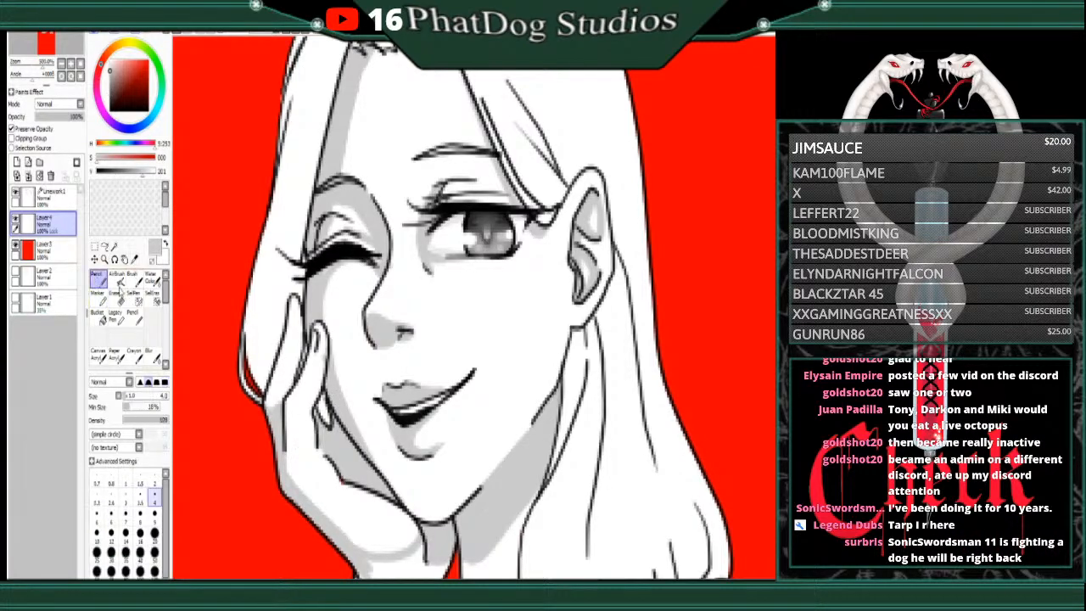
scroll(449, 150, up, 3)
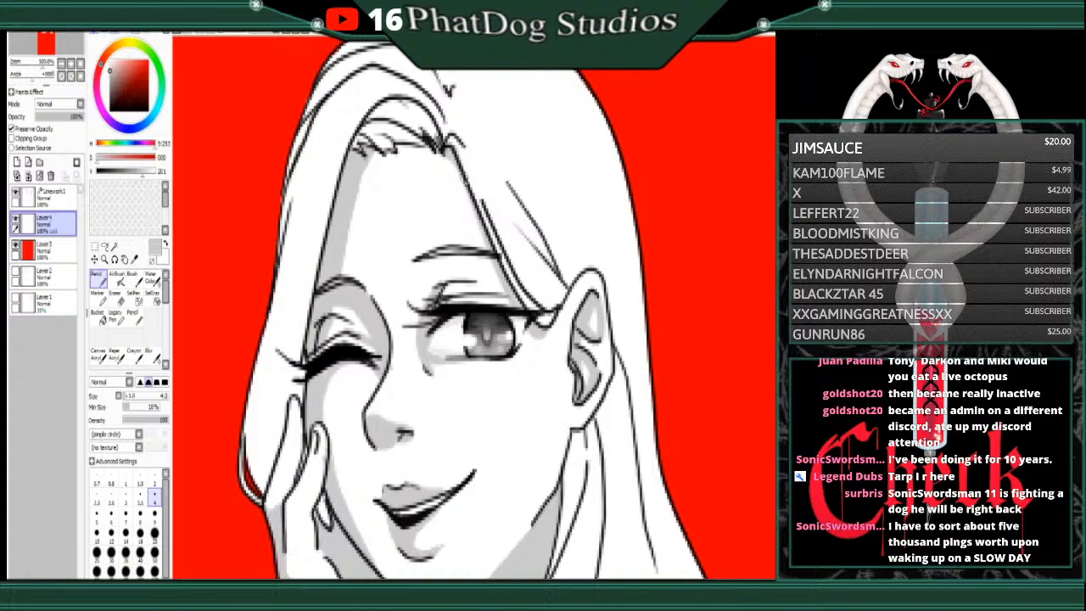
drag(451, 155, 470, 200)
click(11, 129)
mouse_move(439, 156)
mouse_down()
mouse_move(393, 153)
mouse_move(430, 155)
mouse_up()
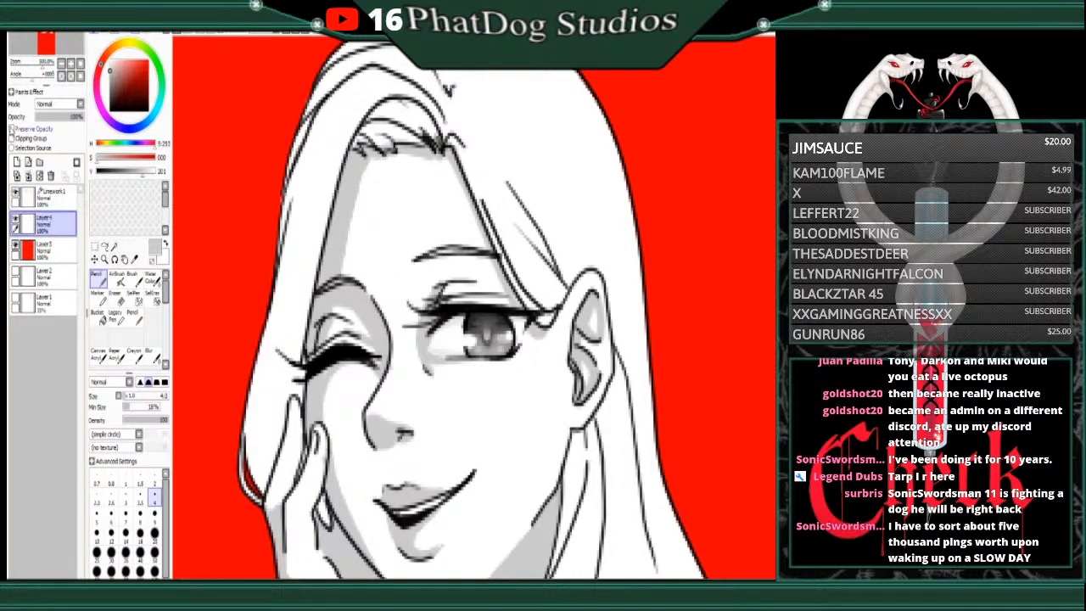
click(26, 129)
Step: Paint light grey shadows across the woman's wrist and forearm below the hand, and turn off Preserve Opacity for Layer4
scroll(474, 307, down, 6)
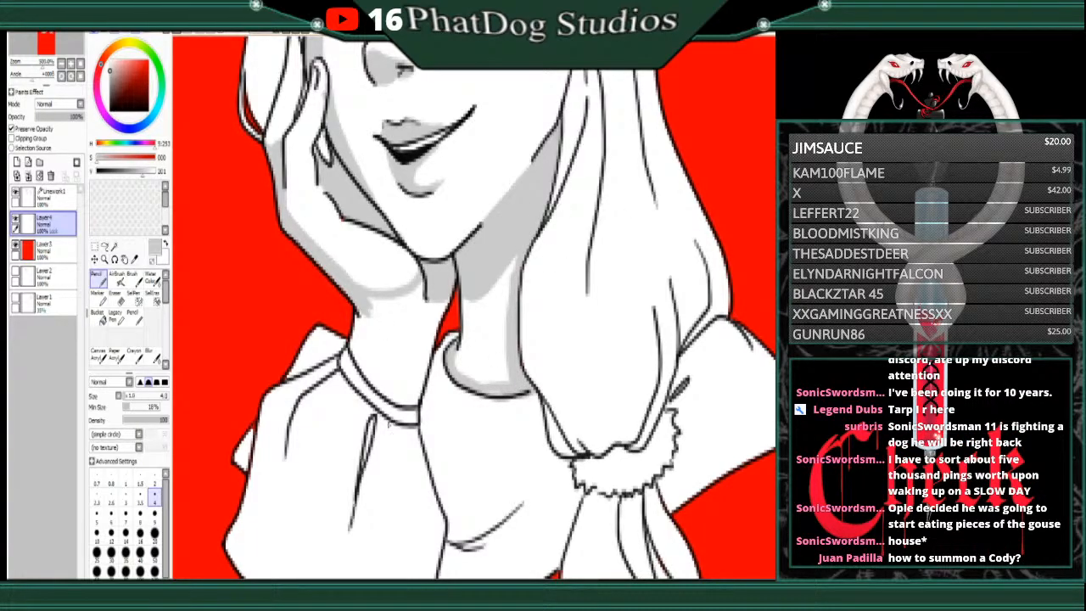
mouse_move(352, 334)
mouse_down()
mouse_move(347, 357)
mouse_move(352, 331)
mouse_move(358, 361)
mouse_move(367, 325)
mouse_up()
mouse_move(378, 307)
mouse_down()
mouse_move(404, 324)
mouse_move(424, 292)
mouse_move(402, 316)
mouse_move(378, 315)
mouse_move(411, 301)
mouse_move(373, 300)
mouse_move(399, 322)
mouse_move(408, 314)
mouse_move(414, 364)
mouse_move(427, 307)
mouse_move(412, 391)
mouse_move(441, 311)
mouse_up()
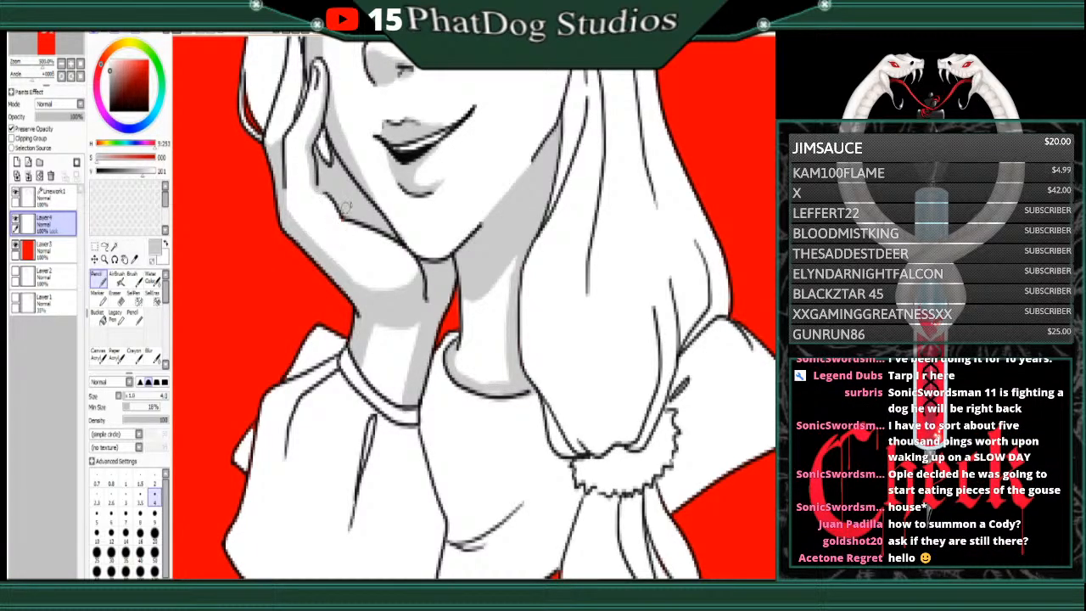
right_click(365, 249)
click(33, 129)
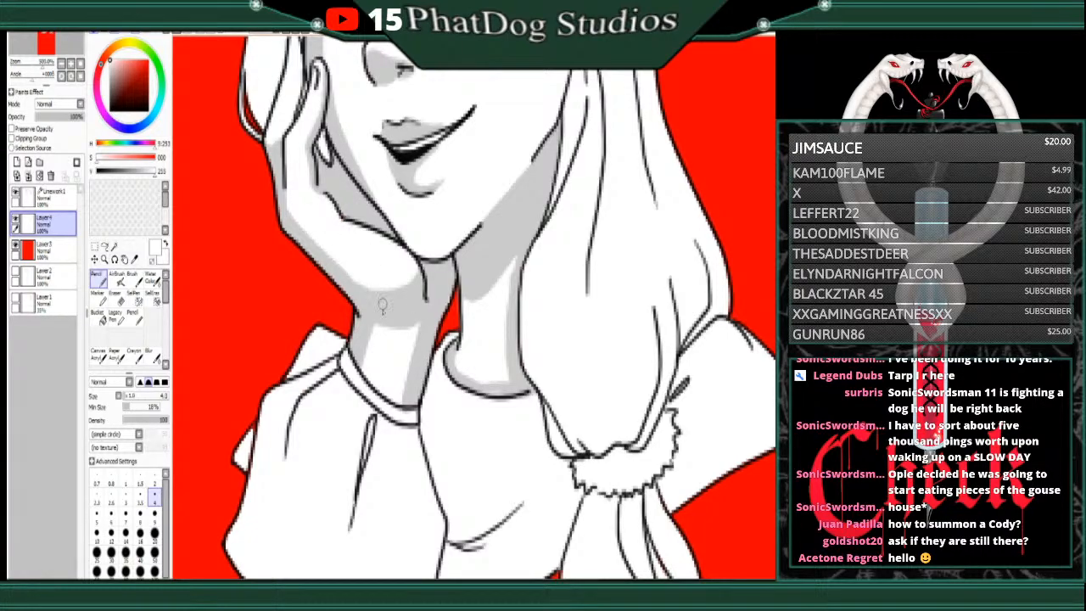
right_click(382, 306)
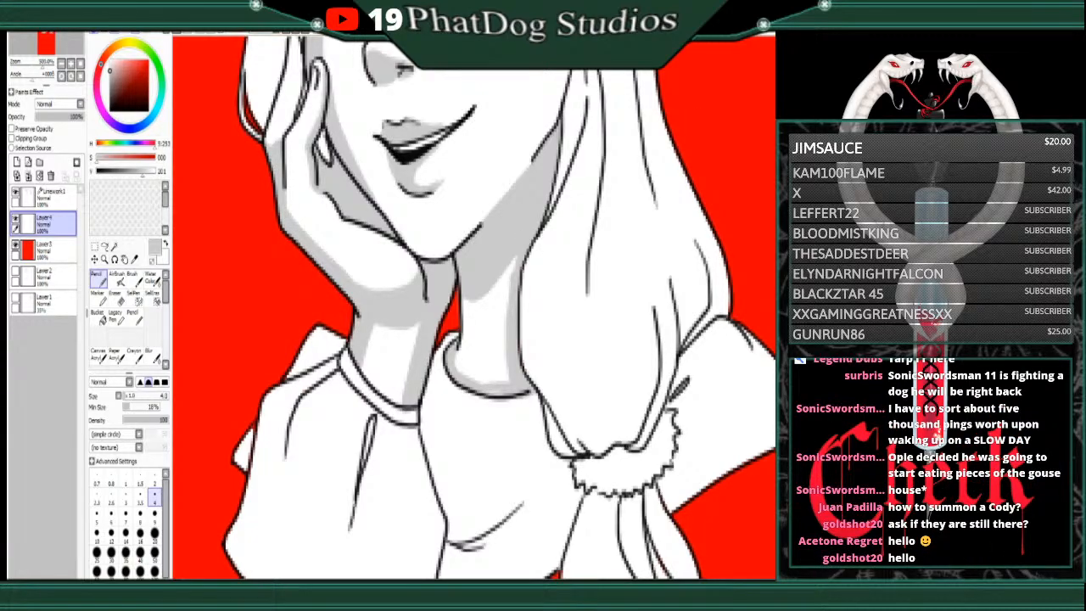
Step: Fill the woman's sleeve and the front of her top with grey at brightness 171 using the Bucket tool
scroll(473, 307, down, 2)
scroll(473, 308, up, 8)
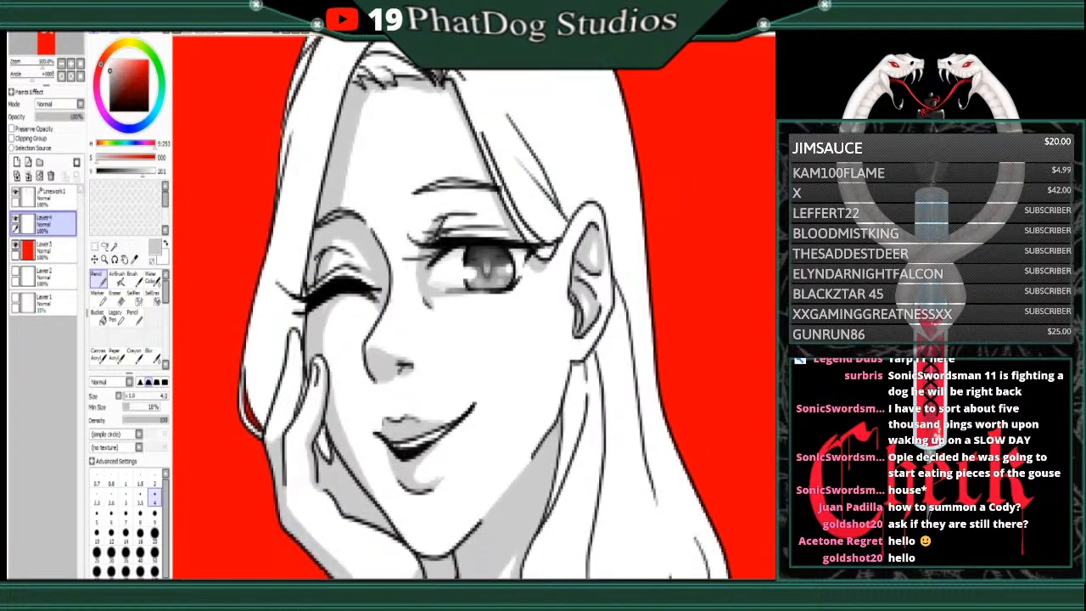
scroll(484, 308, up, 2)
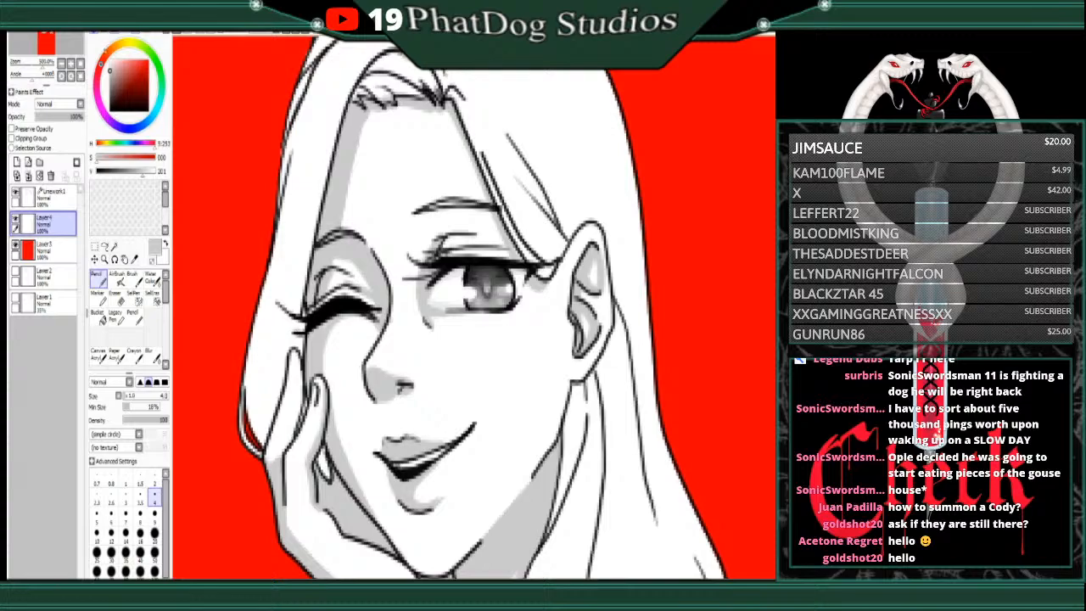
click(111, 77)
scroll(474, 307, down, 8)
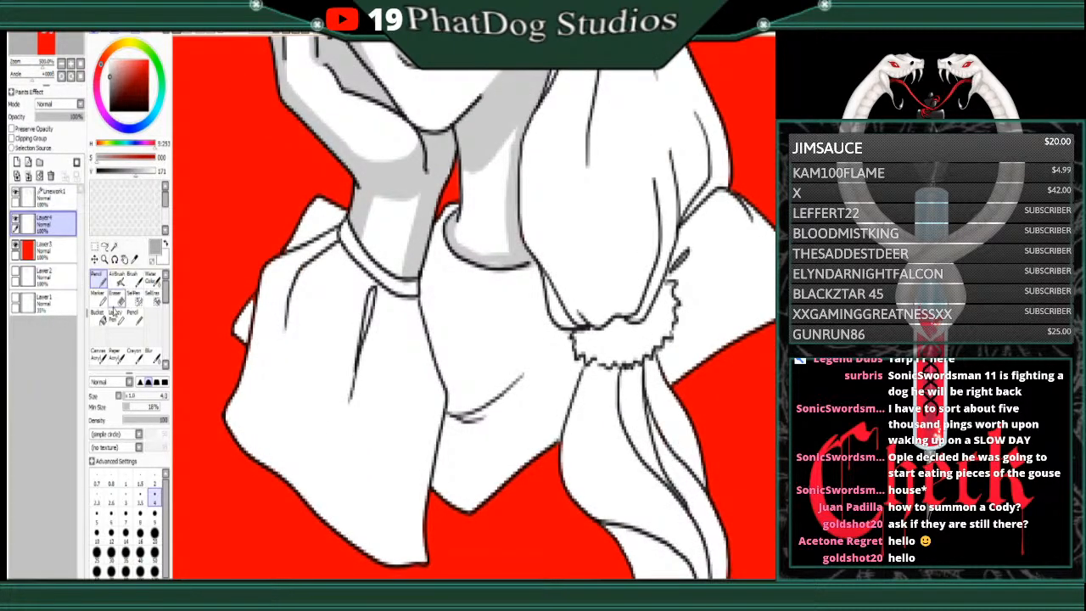
click(100, 316)
click(339, 399)
click(477, 331)
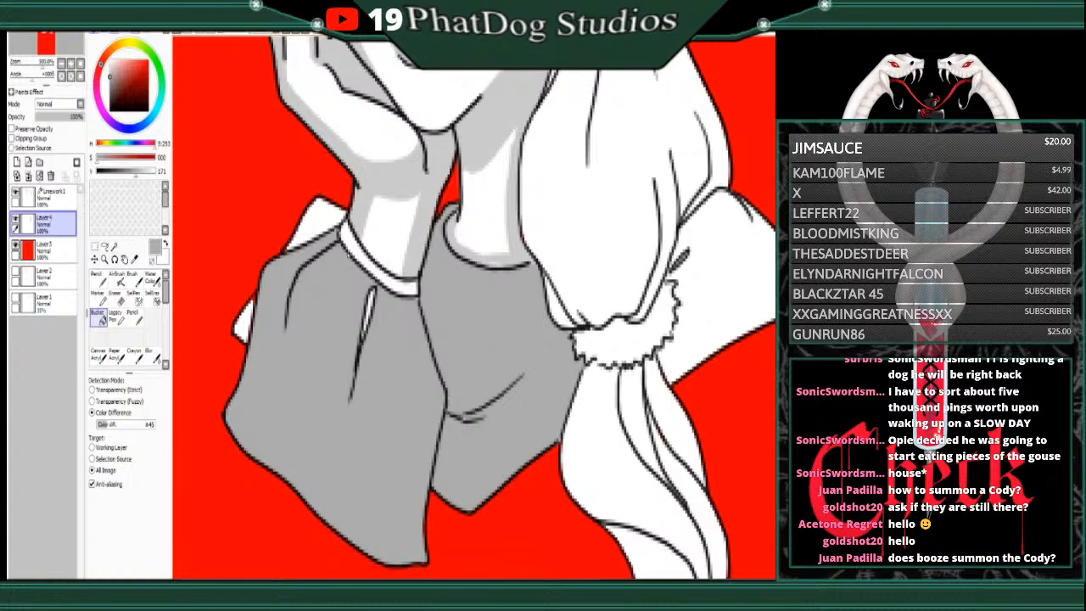
Step: Fill the woman's cuff, rear sleeve pieces and far shoulder with grey at brightness 171, and touch up the remaining gaps with the Pencil
click(324, 227)
click(380, 265)
click(246, 324)
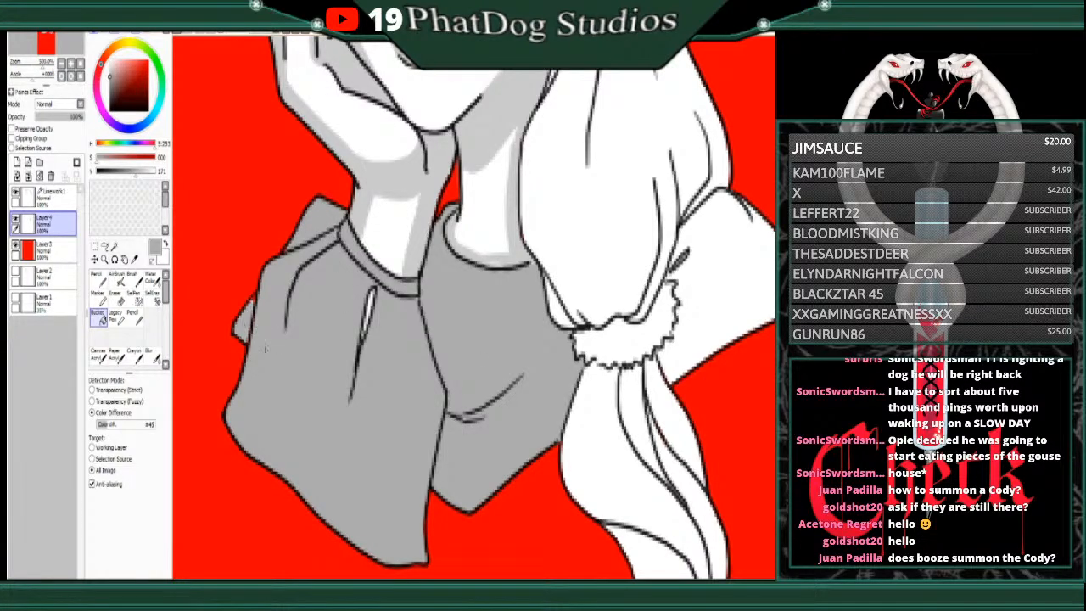
click(717, 312)
click(96, 276)
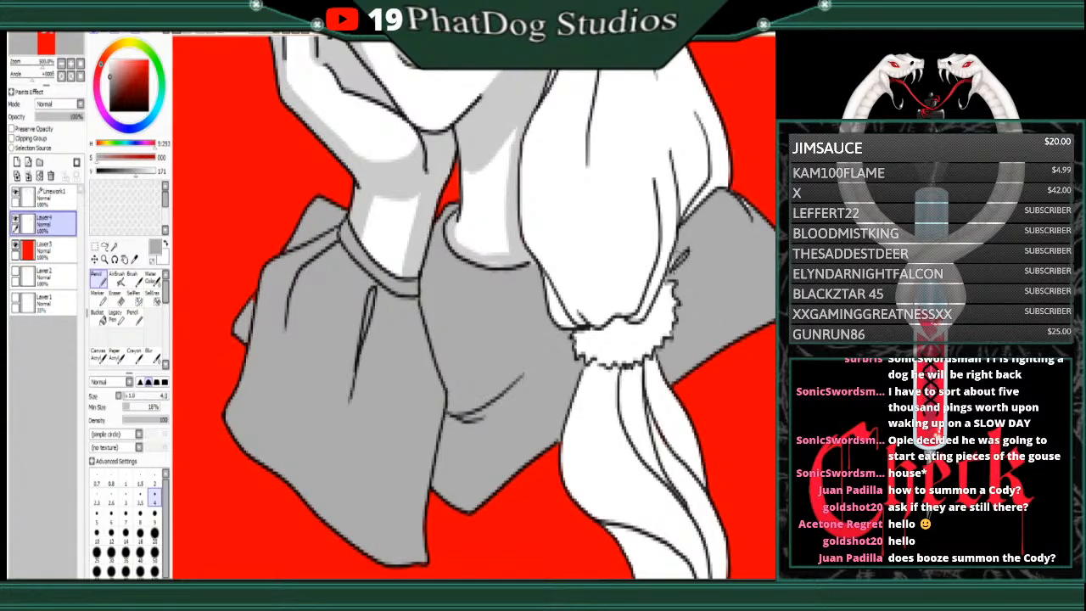
drag(679, 255, 671, 275)
drag(739, 204, 743, 204)
drag(287, 253, 293, 248)
Step: Paint Pencil shadows at brightness 146 along the sleeve's outer edge and folds, enabling Preserve Opacity after the first stroke
drag(134, 173, 130, 179)
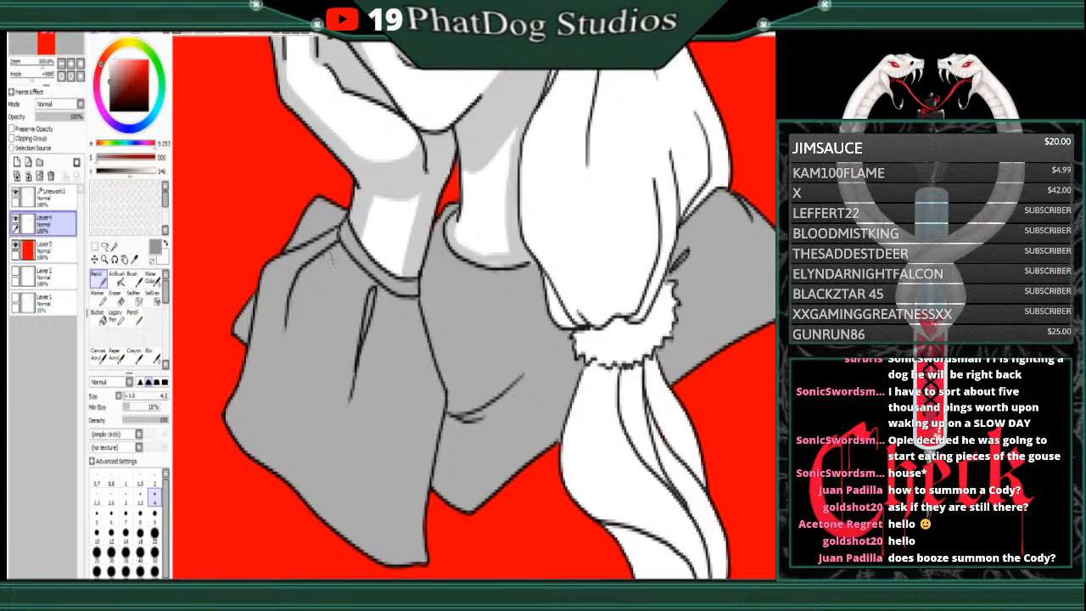
mouse_move(332, 239)
mouse_down()
mouse_move(288, 282)
mouse_move(265, 440)
mouse_move(272, 469)
mouse_move(239, 435)
mouse_up()
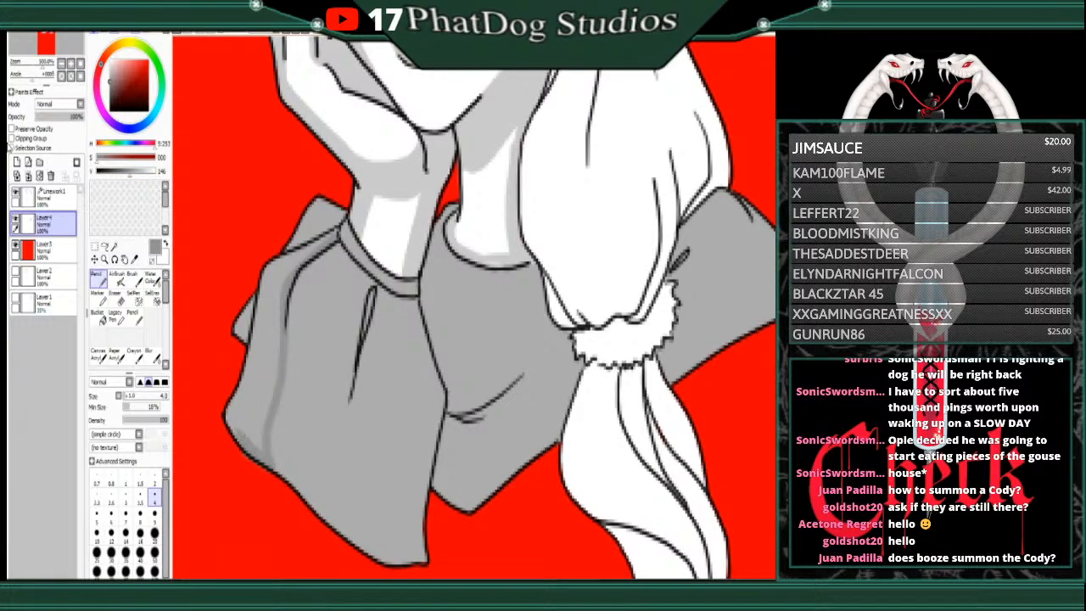
click(11, 129)
mouse_move(257, 334)
mouse_down()
mouse_move(261, 297)
mouse_move(244, 321)
mouse_up()
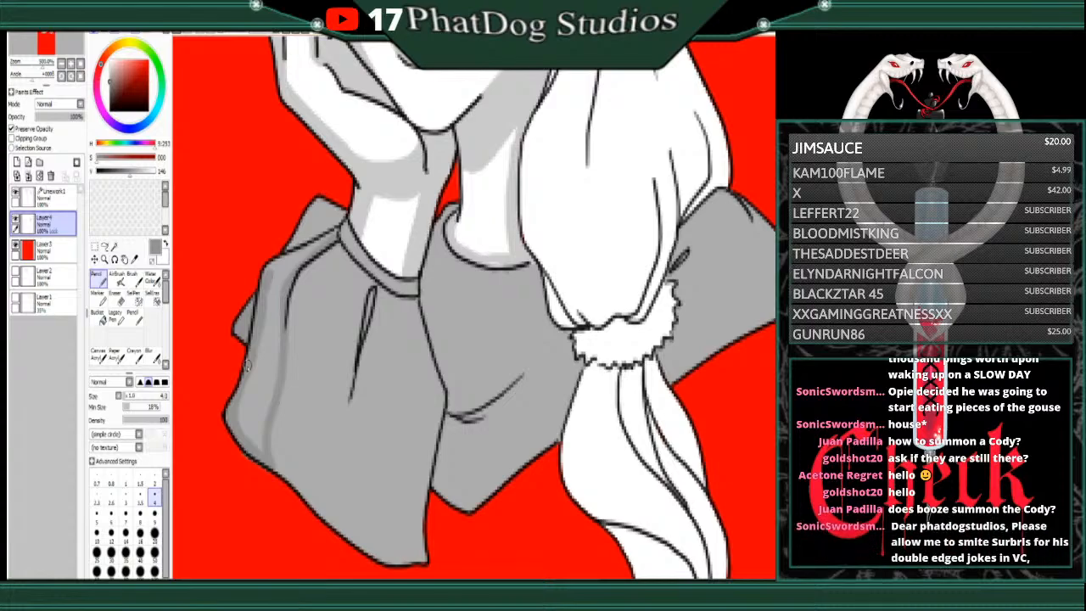
mouse_move(301, 239)
mouse_down()
mouse_move(332, 223)
mouse_move(308, 223)
mouse_move(318, 191)
mouse_up()
Step: Shade the cuff and paint a broad shadow down the middle of the sleeve in the same grey
mouse_move(348, 240)
mouse_down()
mouse_move(351, 248)
mouse_move(341, 225)
mouse_up()
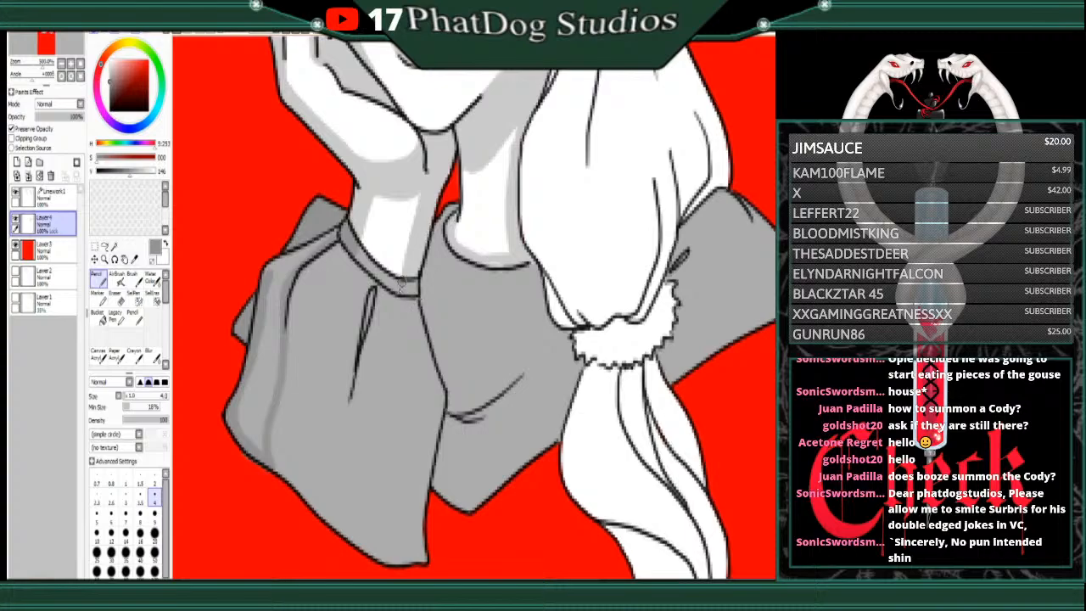
drag(404, 289, 417, 304)
mouse_move(362, 336)
mouse_down()
mouse_move(370, 297)
mouse_move(368, 314)
mouse_up()
mouse_move(280, 338)
mouse_down()
mouse_move(290, 319)
mouse_move(333, 360)
mouse_move(344, 412)
mouse_move(334, 434)
mouse_move(340, 528)
mouse_up()
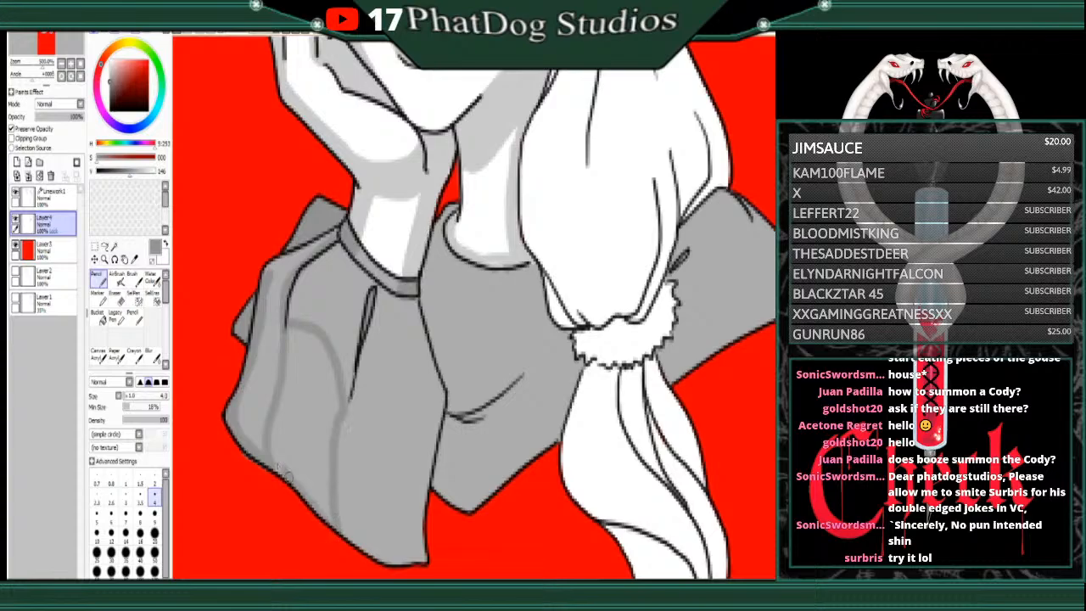
mouse_move(279, 469)
mouse_down()
mouse_move(295, 327)
mouse_move(324, 377)
mouse_move(322, 347)
mouse_move(339, 389)
mouse_move(327, 369)
mouse_move(332, 522)
mouse_move(301, 489)
mouse_move(311, 505)
mouse_move(299, 468)
mouse_move(313, 483)
mouse_move(313, 471)
mouse_move(299, 476)
mouse_move(280, 443)
mouse_move(285, 386)
mouse_move(322, 462)
mouse_move(309, 347)
mouse_move(328, 455)
mouse_up()
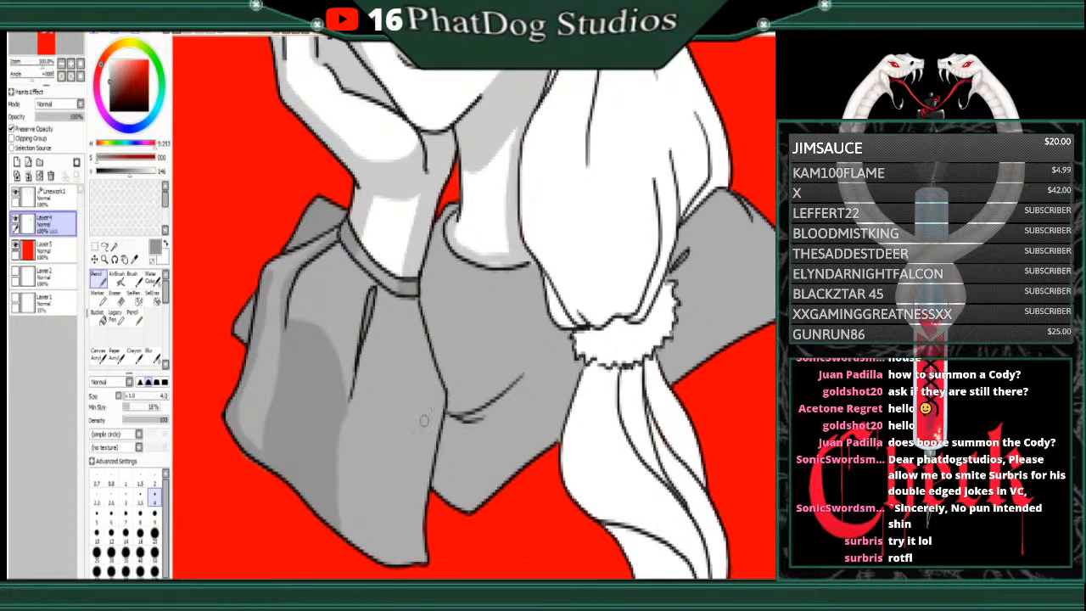
Step: Paint grey shadows on the front of the woman's top around its folds, collar and side, and on the far shoulder beside the ponytail
mouse_move(443, 400)
mouse_down()
mouse_move(398, 512)
mouse_move(422, 562)
mouse_move(400, 498)
mouse_move(418, 553)
mouse_move(437, 428)
mouse_move(422, 454)
mouse_move(424, 416)
mouse_move(454, 426)
mouse_move(525, 373)
mouse_move(481, 422)
mouse_move(463, 420)
mouse_move(530, 399)
mouse_move(477, 414)
mouse_up()
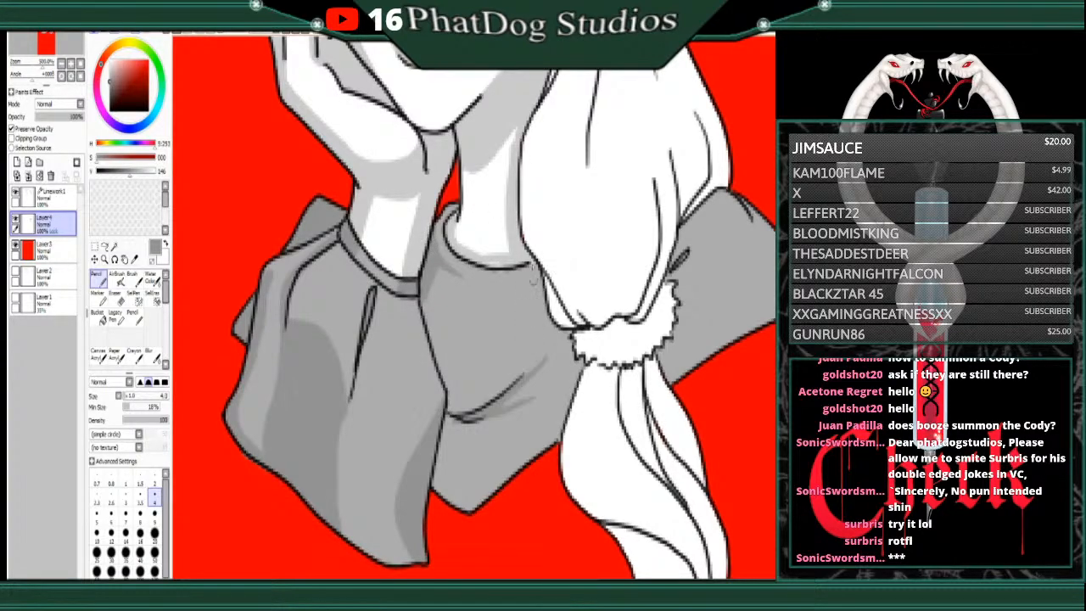
mouse_move(528, 268)
mouse_down()
mouse_move(528, 337)
mouse_move(582, 357)
mouse_up()
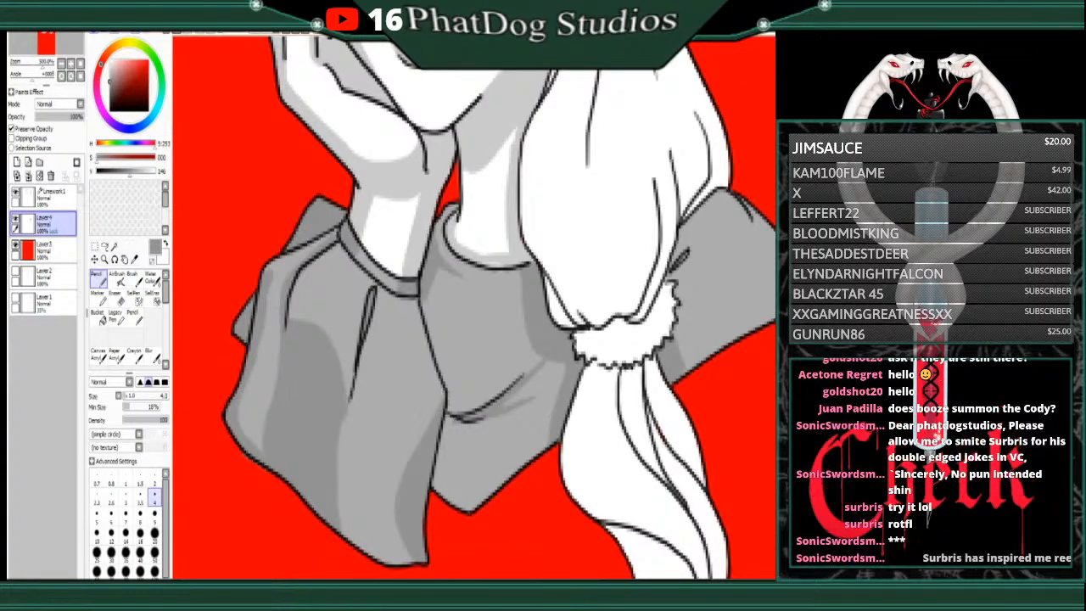
drag(687, 251, 672, 269)
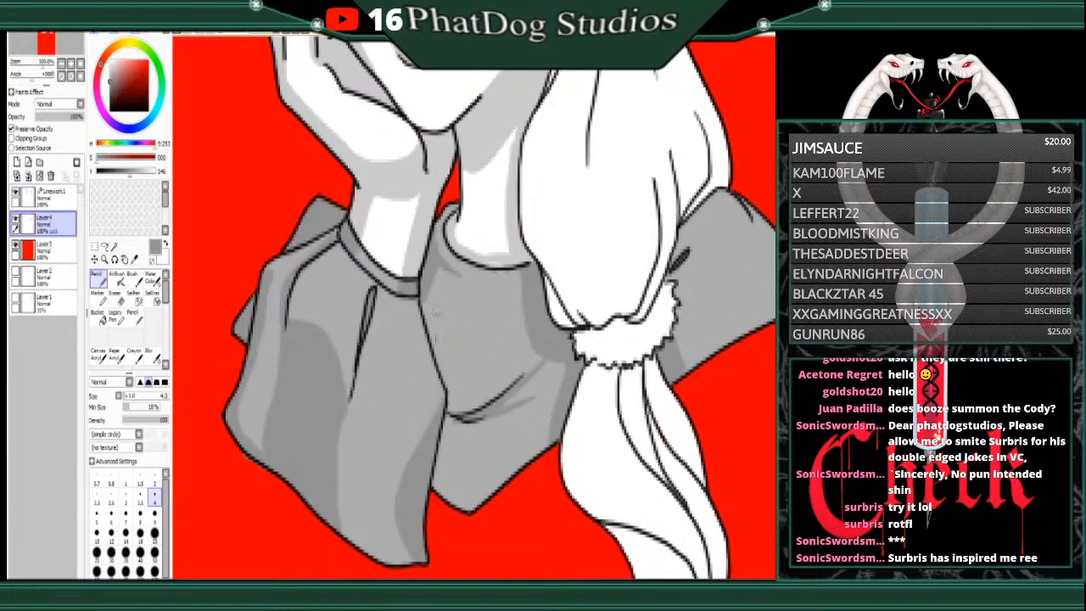
mouse_move(440, 268)
mouse_down()
mouse_move(454, 340)
mouse_move(443, 382)
mouse_move(433, 282)
mouse_move(443, 367)
mouse_up()
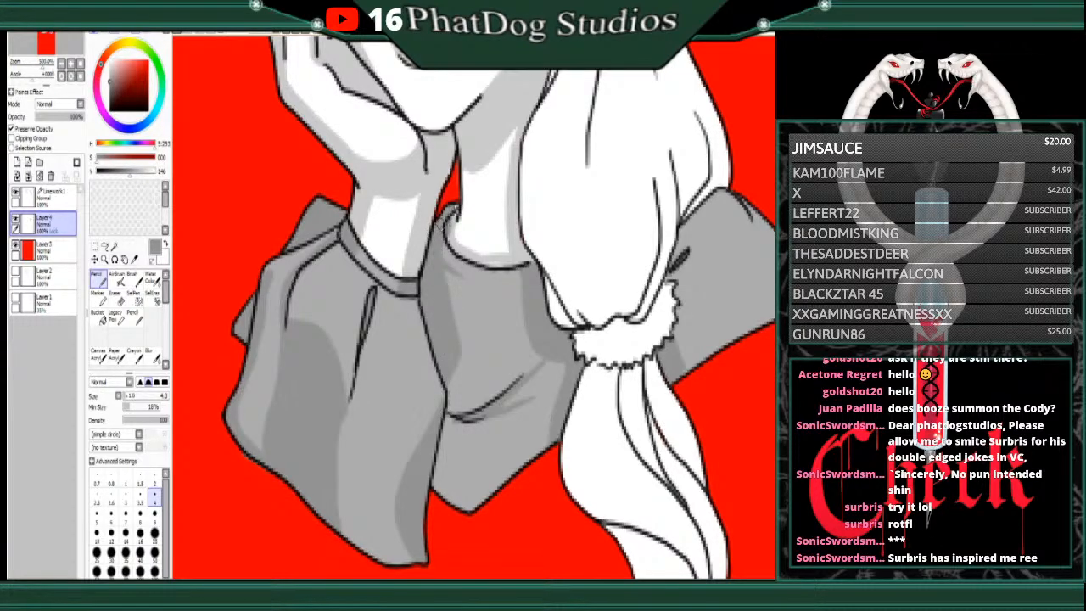
right_click(460, 243)
drag(458, 247, 450, 224)
right_click(438, 258)
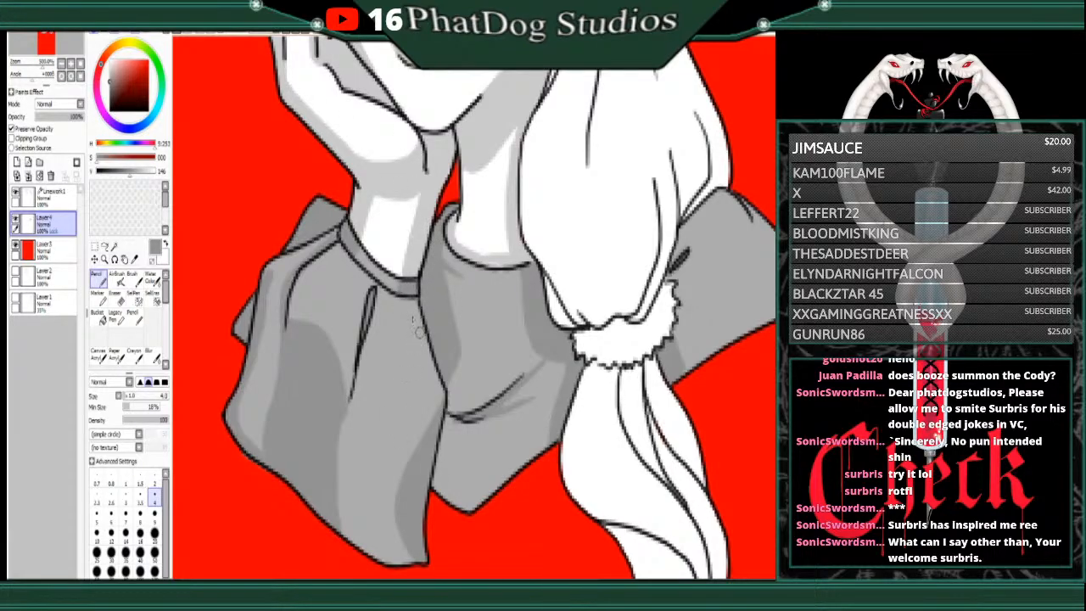
Step: Add grey shadows along the sleeve's inner edge beneath the cuff, near its hem and down its outer fold
mouse_move(399, 300)
mouse_down()
mouse_move(434, 370)
mouse_move(414, 318)
mouse_move(429, 349)
mouse_move(423, 322)
mouse_move(449, 351)
mouse_move(441, 362)
mouse_up()
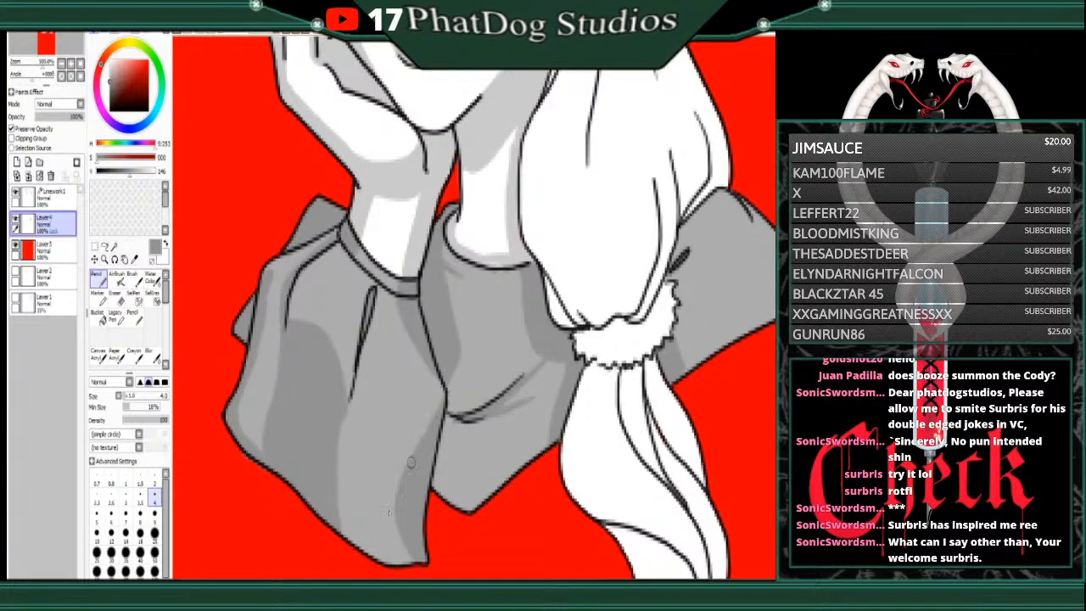
drag(395, 527, 408, 466)
mouse_move(270, 270)
mouse_down()
mouse_move(328, 236)
mouse_move(297, 255)
mouse_move(267, 312)
mouse_move(245, 388)
mouse_move(278, 391)
mouse_move(280, 294)
mouse_move(274, 411)
mouse_up()
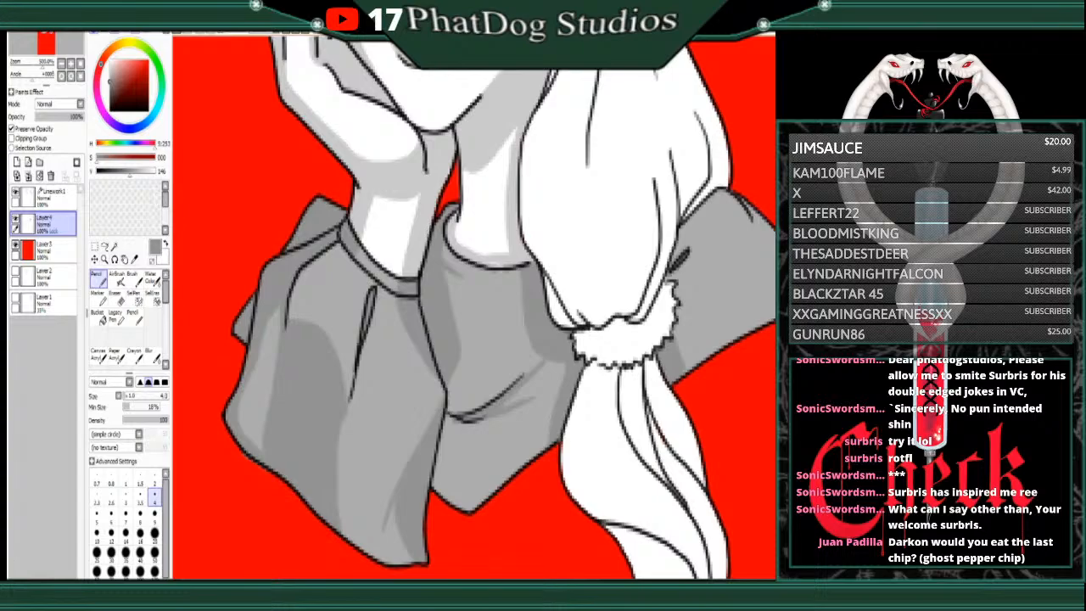
Step: Set up the Bucket tool with dark grey at brightness 82 for the woman's hair
drag(475, 170, 472, 411)
mouse_move(472, 204)
mouse_down()
mouse_move(469, 444)
mouse_move(468, 384)
mouse_up()
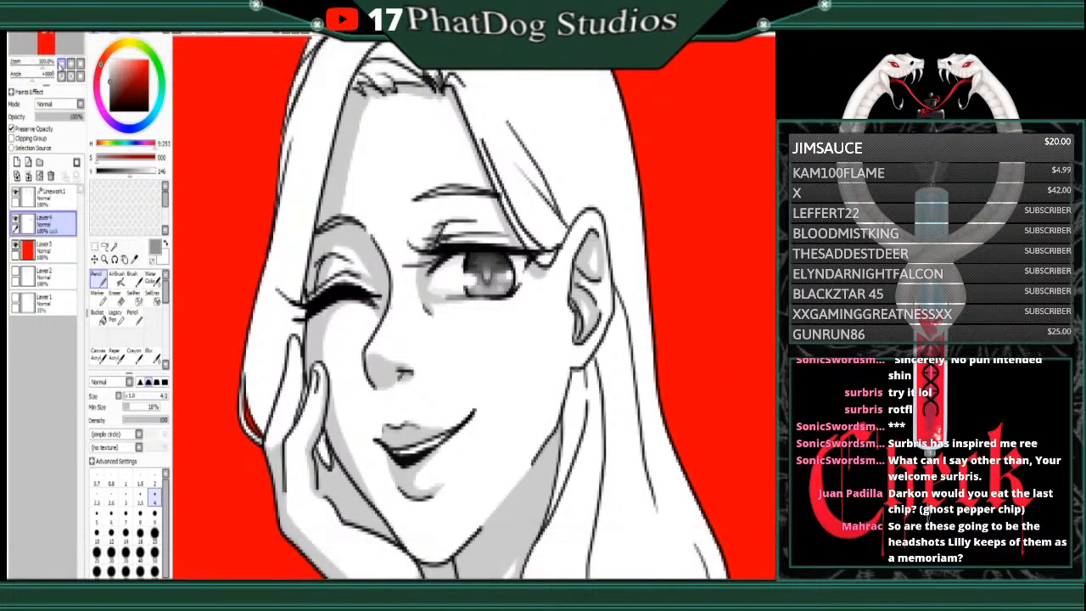
click(62, 63)
click(114, 171)
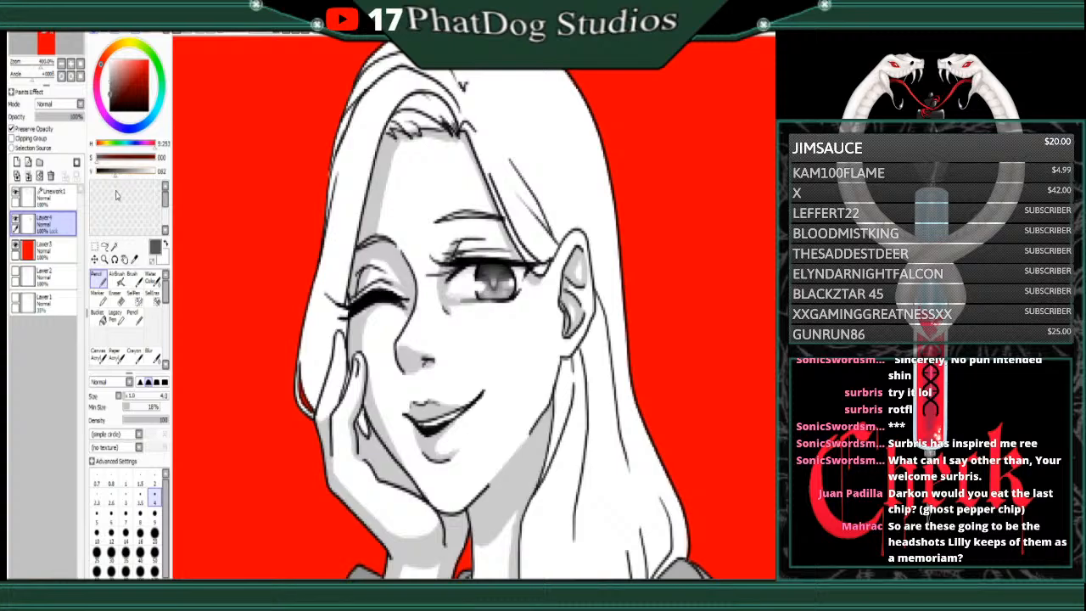
click(99, 316)
Step: Try filling the woman's hair and the small section above the hair tie with dark grey, and undo both fills
click(353, 248)
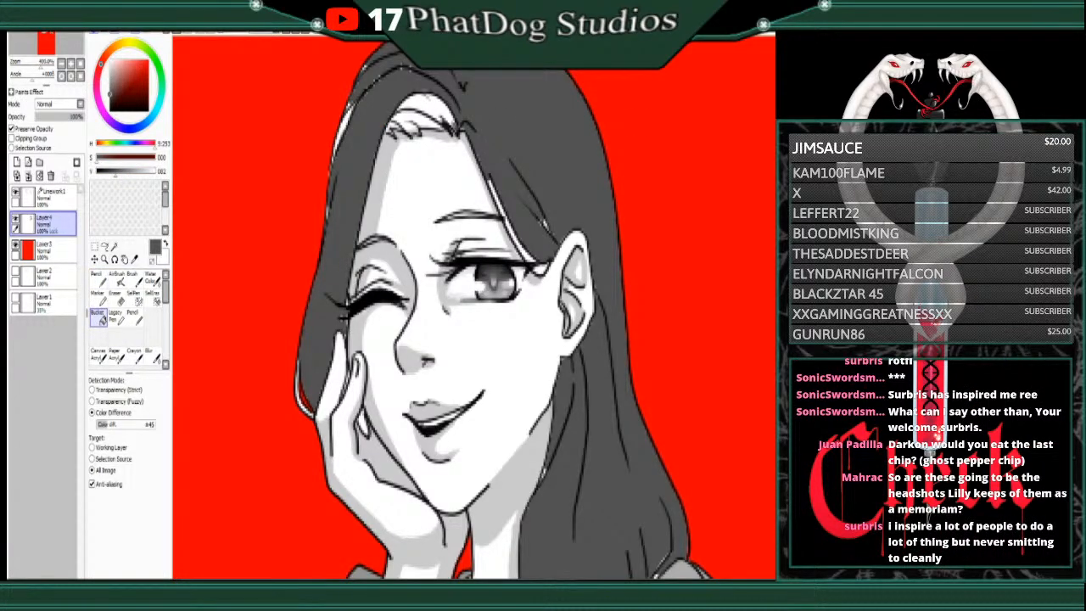
drag(509, 475, 510, 220)
click(552, 402)
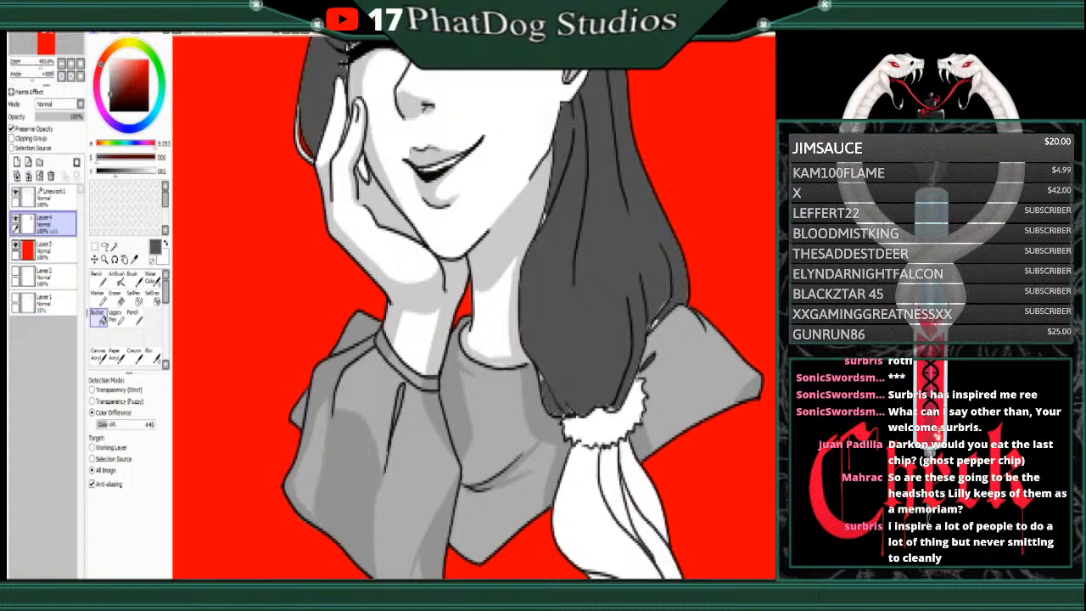
drag(760, 495, 760, 382)
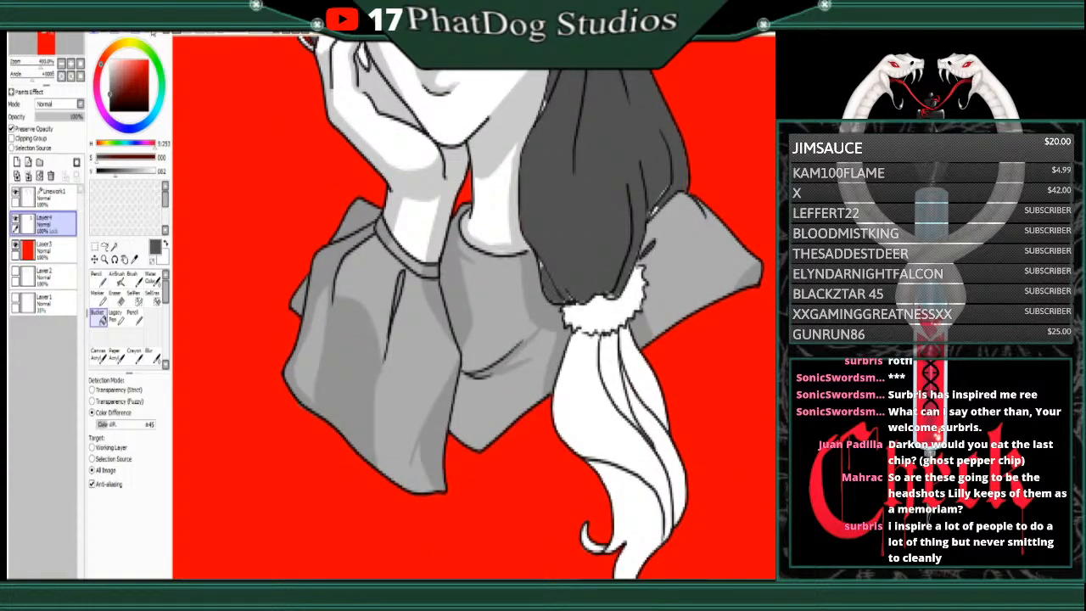
click(180, 35)
click(181, 35)
Step: Raise the Bucket's Color Difference to 87 and fill the woman's hair, hair tie and ponytail strands with dark grey
drag(108, 425, 119, 427)
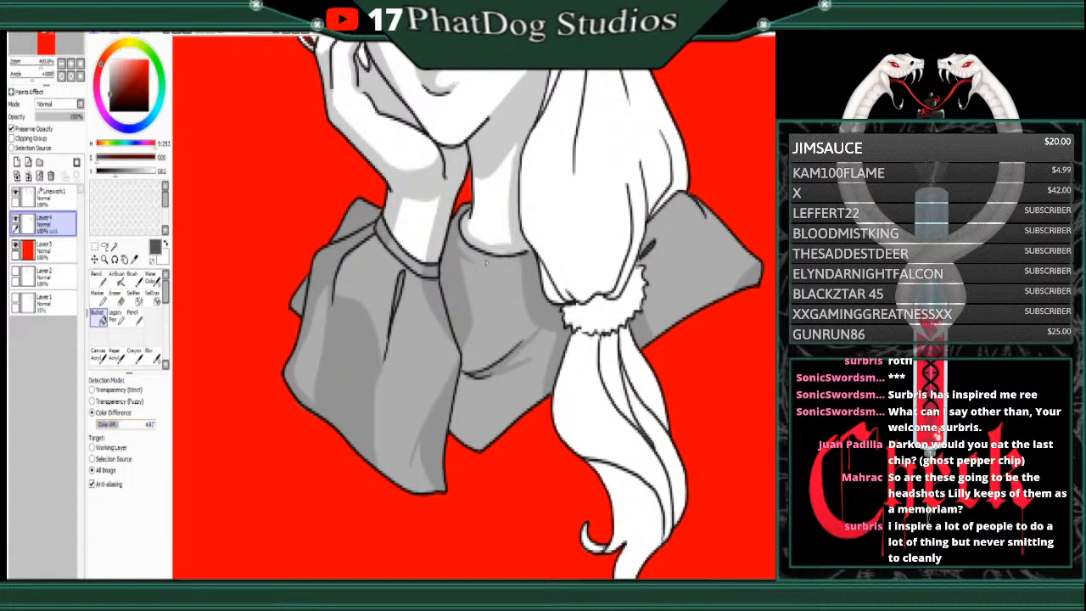
click(594, 179)
click(591, 417)
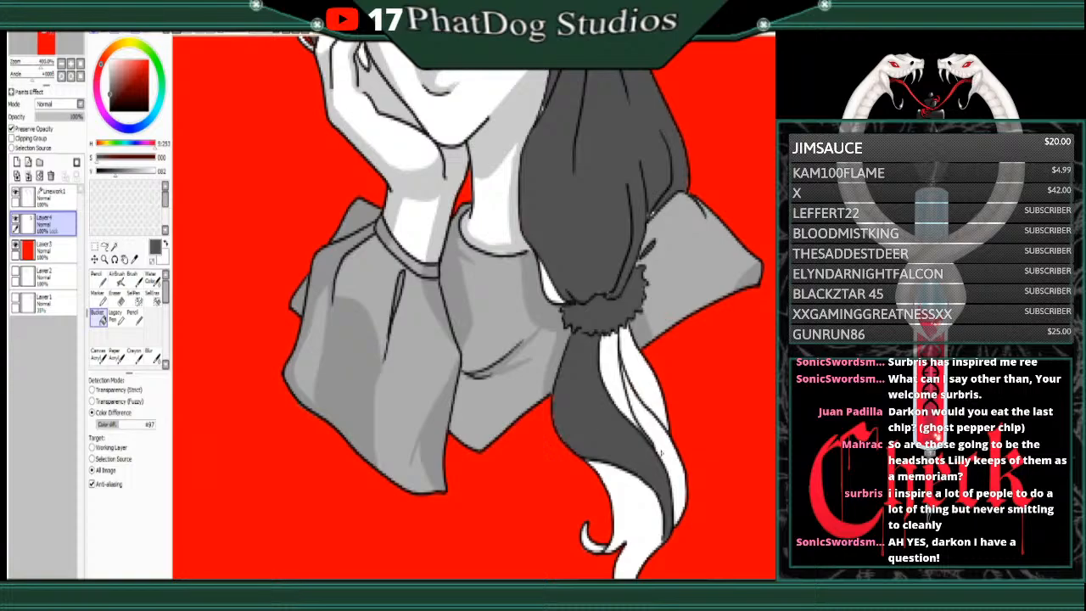
click(660, 453)
click(613, 380)
click(639, 373)
click(637, 514)
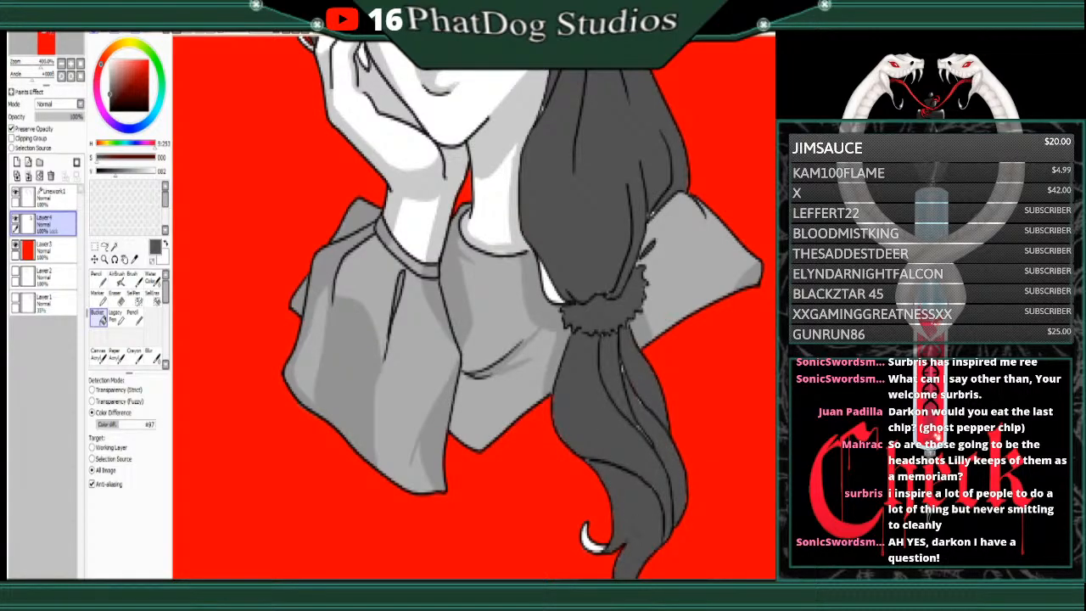
Step: Fill the small hair sections above the woman's forehead with the same dark grey, and undo the last fill
drag(509, 135, 509, 505)
click(428, 110)
click(411, 117)
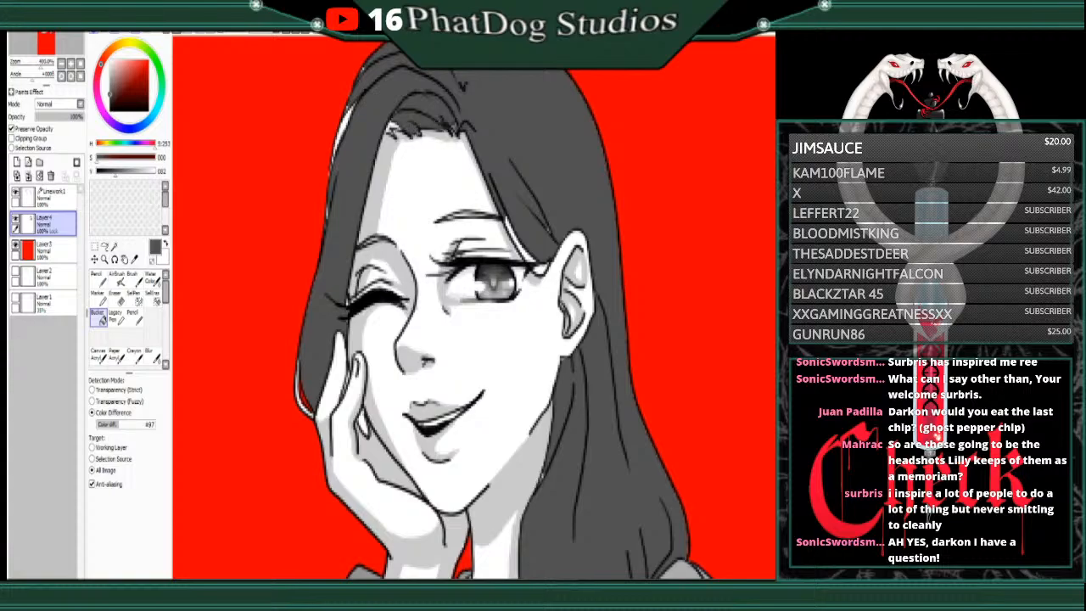
click(409, 140)
click(183, 34)
Step: Touch up the unfilled gaps along the woman's hair edges, behind her fingers and beside her forehead with the dark grey Pencil
click(97, 279)
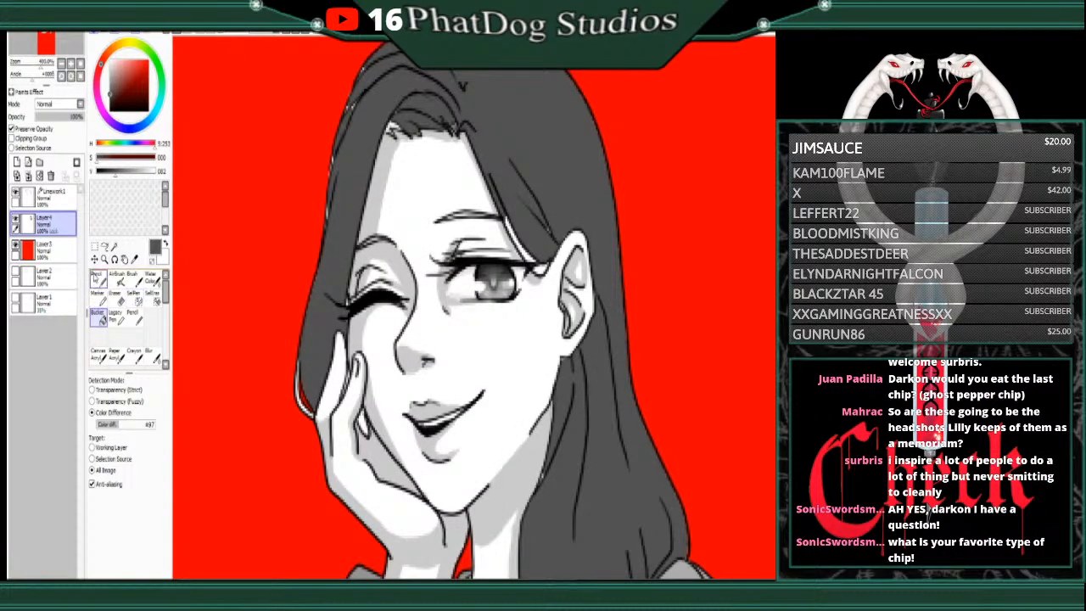
mouse_move(300, 358)
mouse_down()
mouse_move(307, 331)
mouse_move(366, 435)
mouse_up()
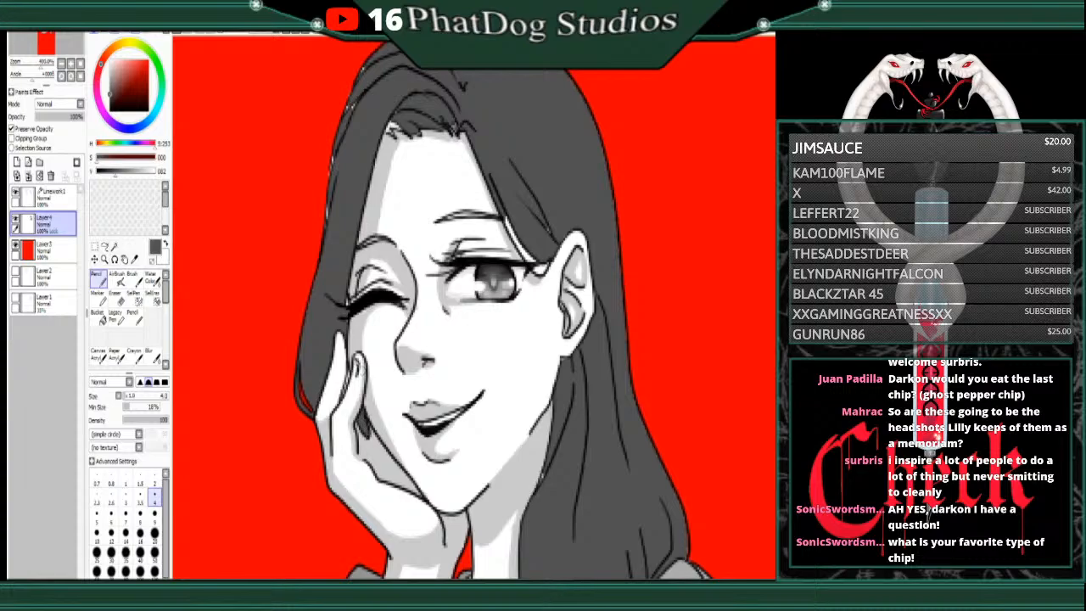
drag(343, 396, 348, 374)
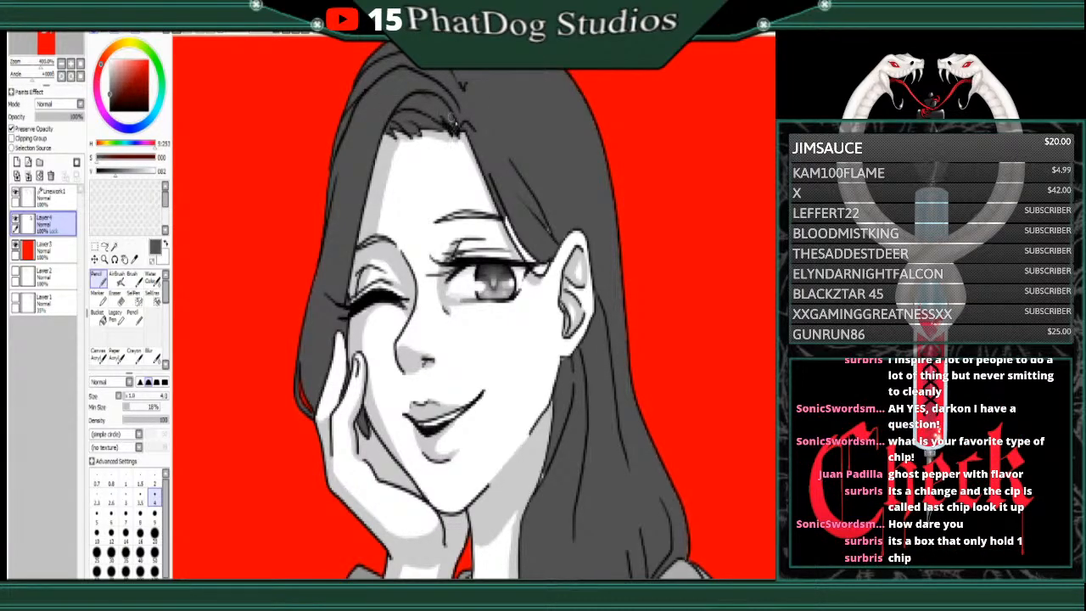
mouse_move(506, 212)
mouse_down()
mouse_move(537, 270)
mouse_move(566, 235)
mouse_up()
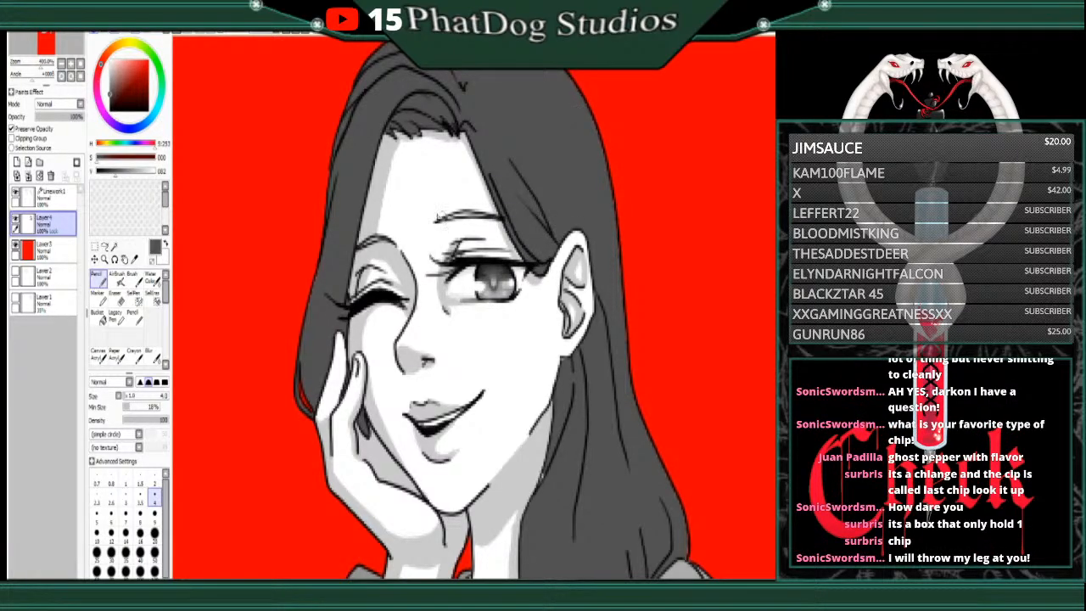
Step: Darken both of the woman's eyebrows with the Pencil and touch up the hair edge beside her ear
mouse_move(461, 215)
mouse_down()
mouse_move(450, 218)
mouse_move(501, 218)
mouse_up()
mouse_move(370, 243)
mouse_down()
mouse_move(357, 249)
mouse_move(387, 235)
mouse_up()
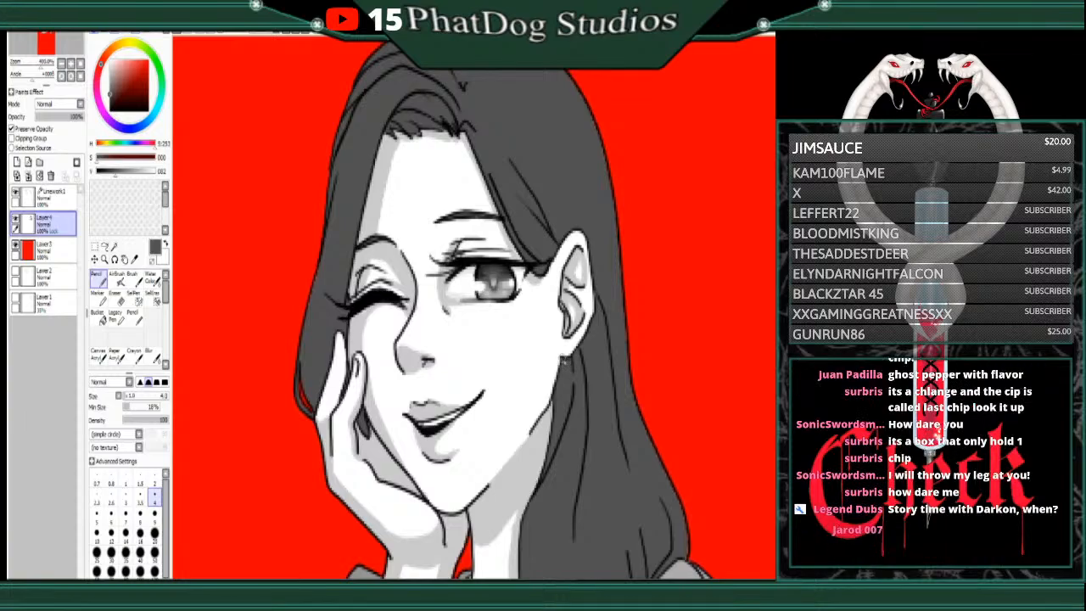
drag(596, 301, 593, 277)
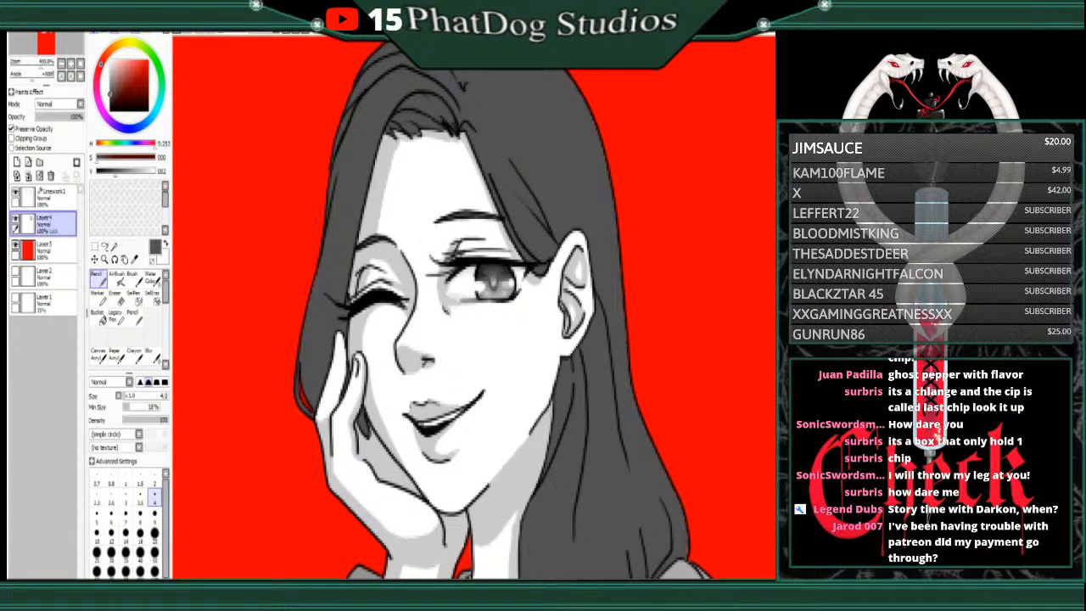
Step: Paint the gap above the hair tie and the curled ponytail tip dark grey, and turn off Preserve Opacity for Layer4
scroll(473, 309, down, 5)
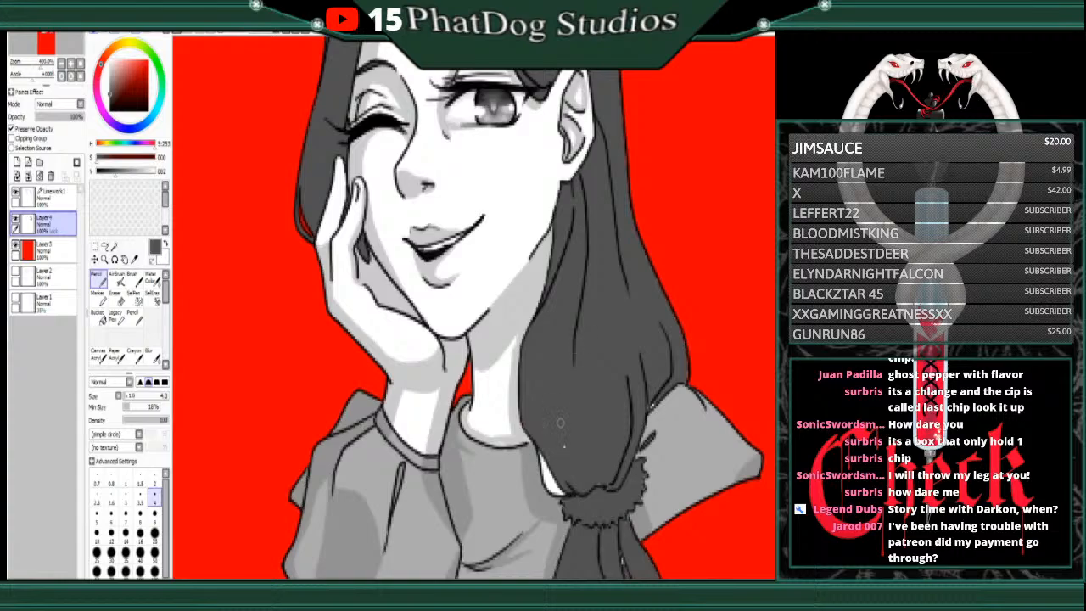
mouse_move(544, 447)
mouse_down()
mouse_move(553, 494)
mouse_move(564, 494)
mouse_move(558, 488)
mouse_up()
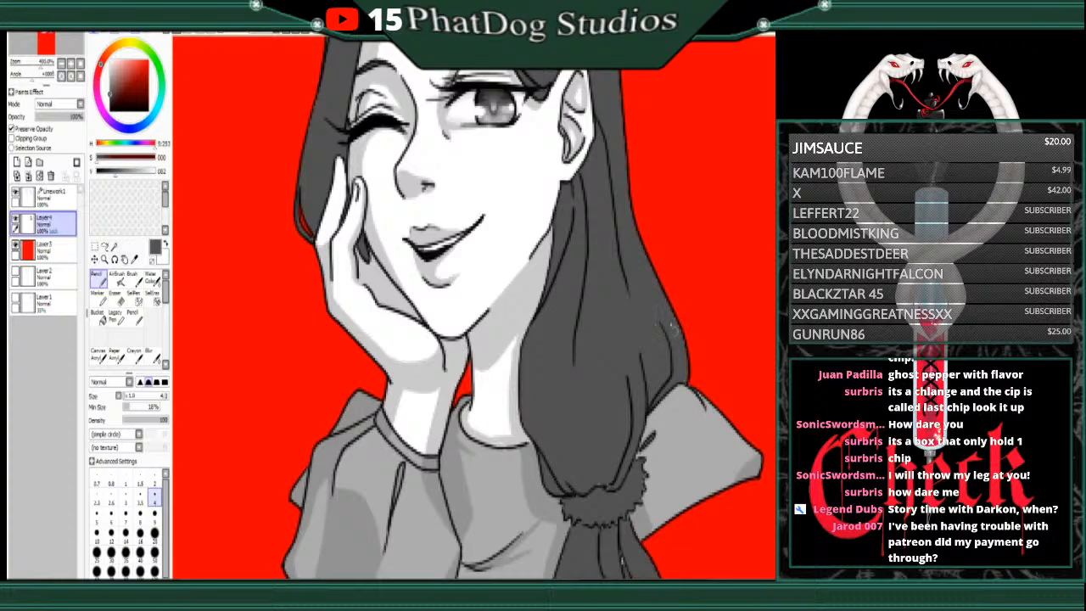
scroll(522, 307, down, 5)
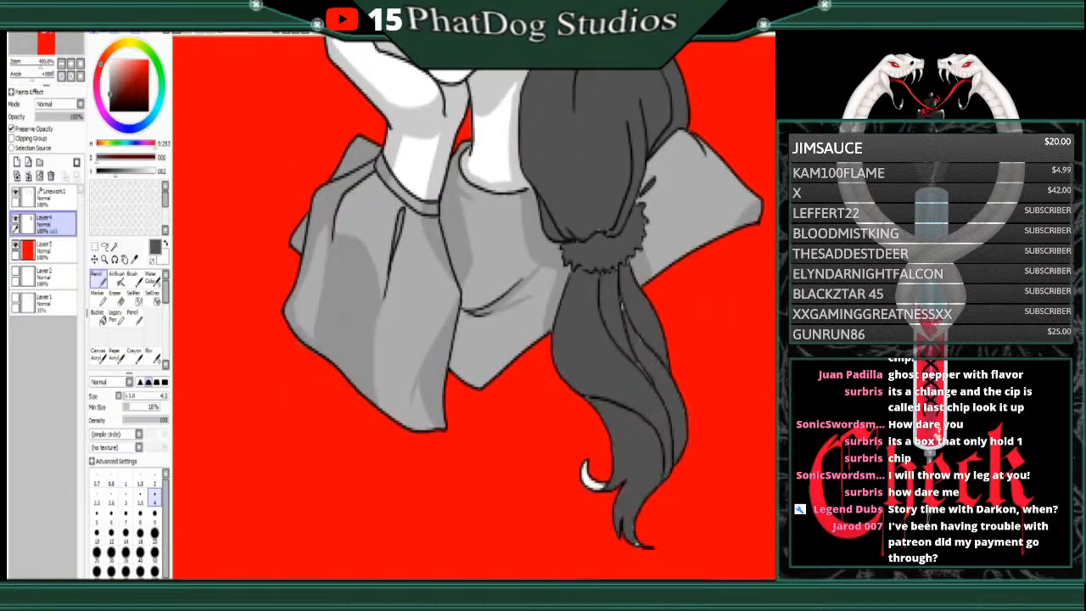
drag(584, 463, 589, 482)
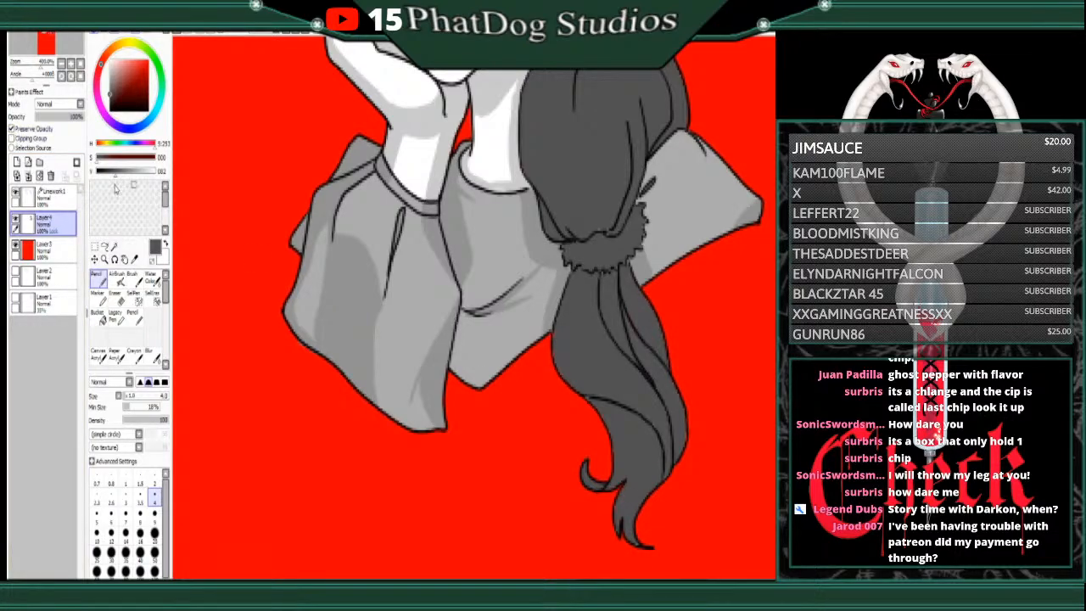
click(11, 128)
Step: Search for and open the Calculator app, and return to the drawing
key(super)
text(cal)
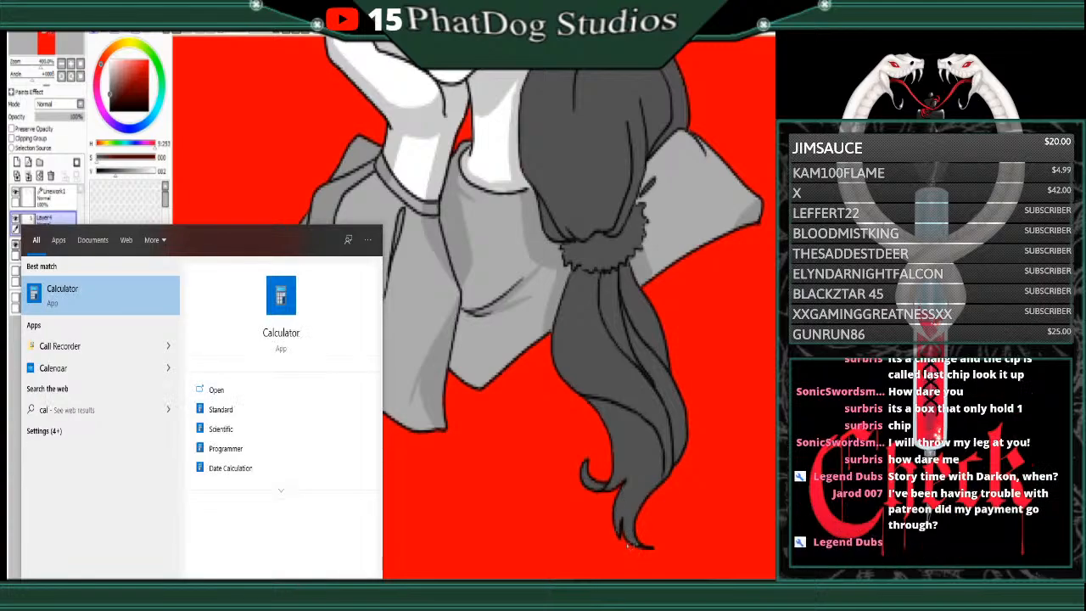
key(Return)
click(622, 479)
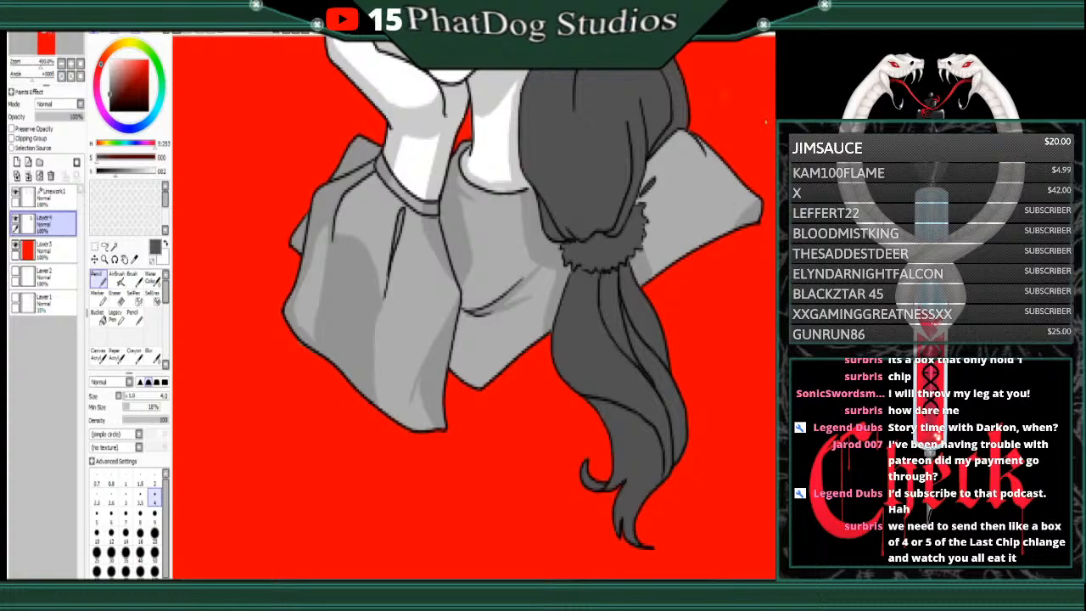
Step: Shade the woman's hair with a darker grey in the hollow above the forehead, beneath the ear along the neck, and beside the fingers
scroll(475, 305, up, 3)
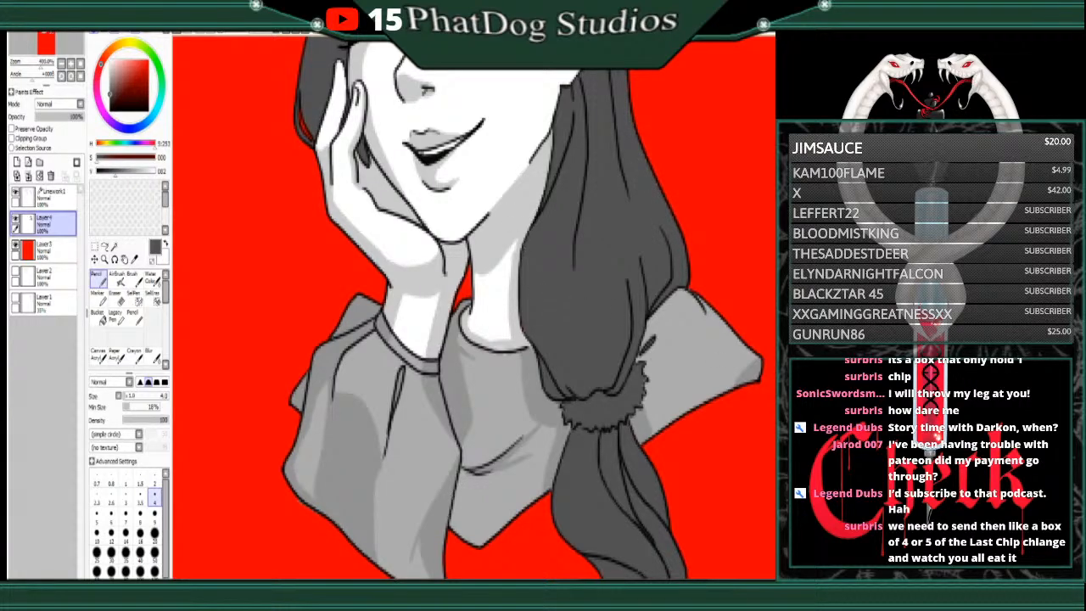
scroll(475, 306, up, 6)
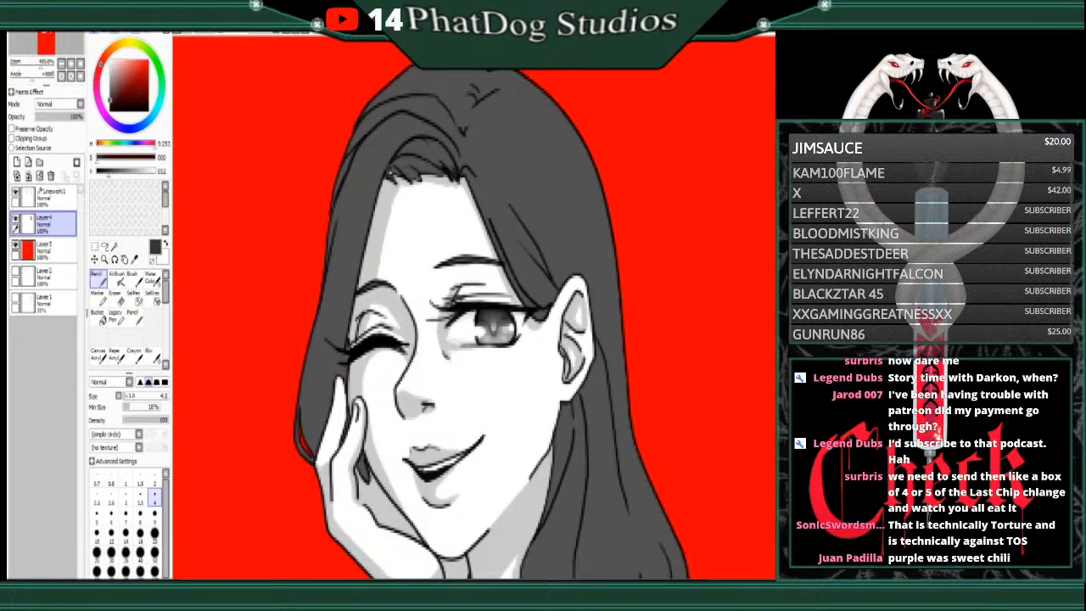
mouse_move(390, 172)
mouse_down()
mouse_move(418, 180)
mouse_move(413, 148)
mouse_move(427, 144)
mouse_move(455, 177)
mouse_move(435, 145)
mouse_move(409, 148)
mouse_move(418, 150)
mouse_up()
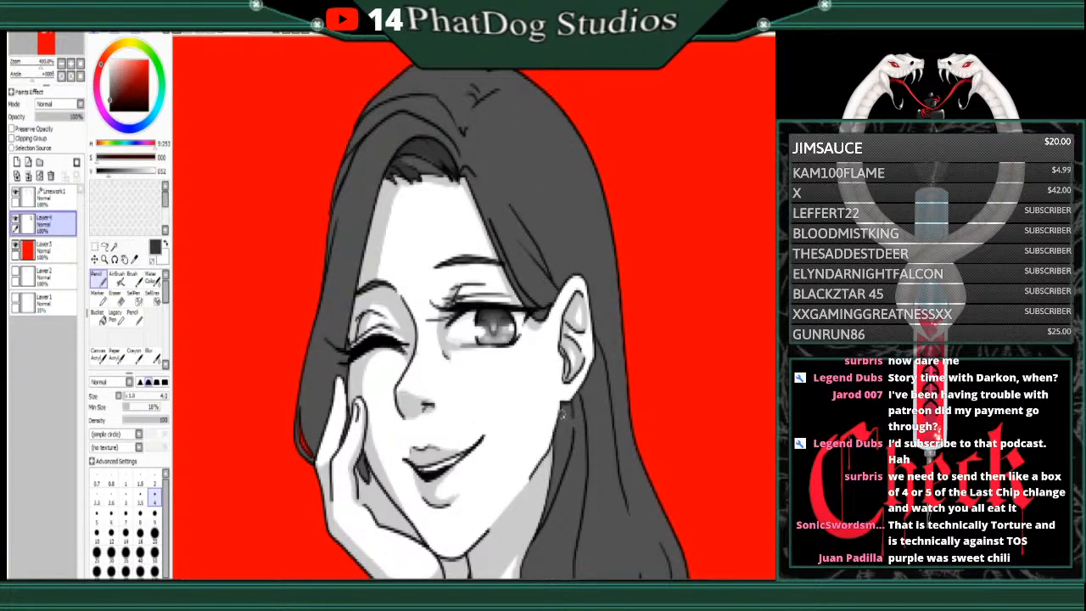
mouse_move(562, 414)
mouse_down()
mouse_move(565, 465)
mouse_move(561, 437)
mouse_move(540, 528)
mouse_up()
mouse_move(566, 463)
mouse_down()
mouse_move(555, 486)
mouse_move(562, 439)
mouse_up()
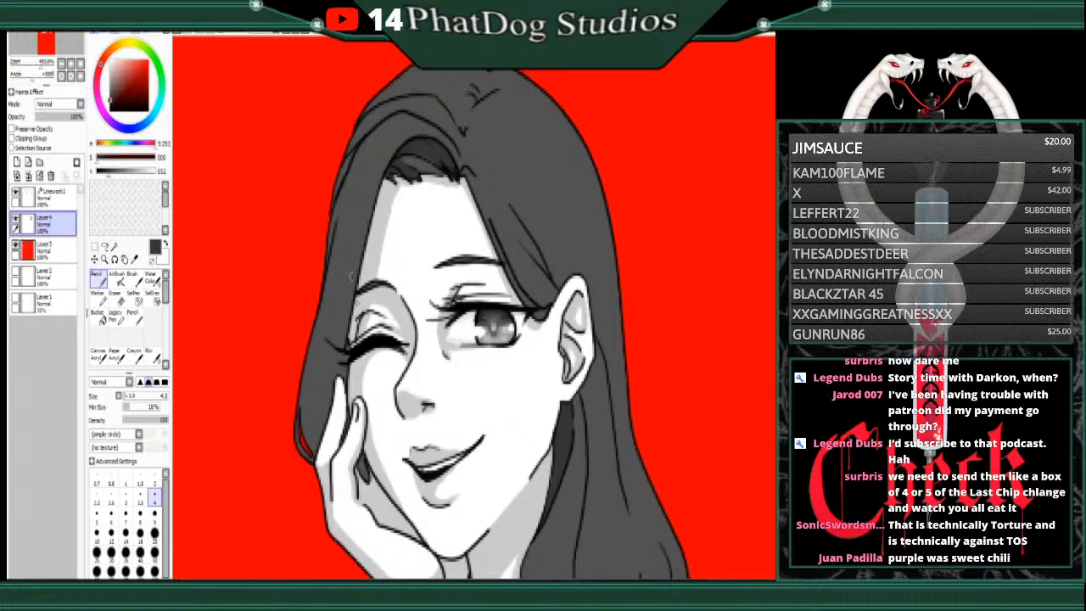
drag(342, 353, 344, 371)
drag(360, 460, 361, 486)
Step: Shade the gathered hair just above the hair tie along its strand lines, sampling greys from the hair
scroll(473, 306, down, 10)
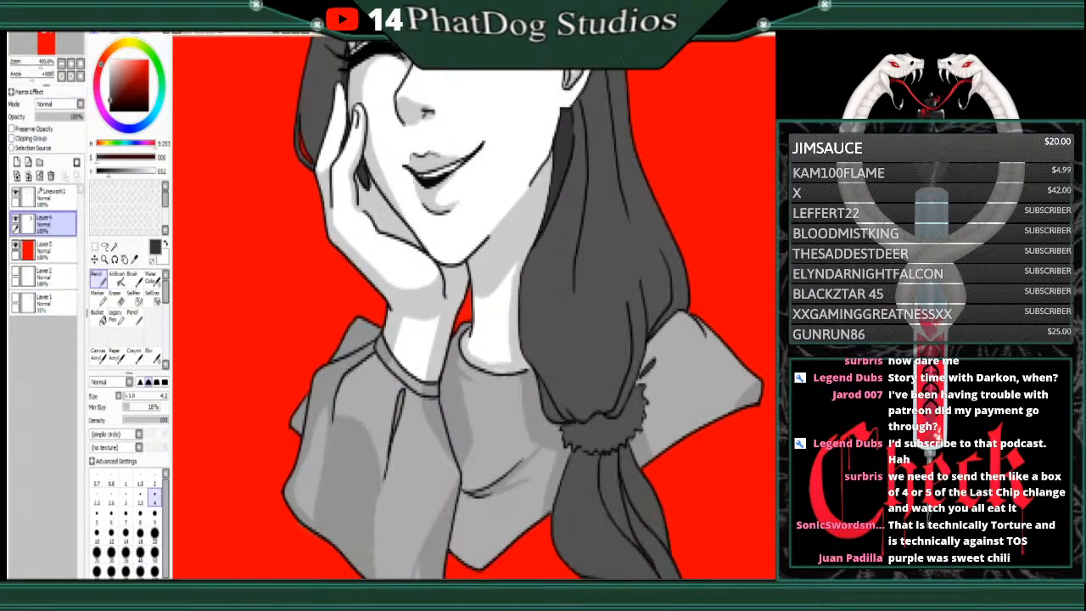
mouse_move(547, 407)
mouse_down()
mouse_move(544, 390)
mouse_move(560, 421)
mouse_move(551, 406)
mouse_up()
mouse_move(613, 242)
mouse_down()
mouse_move(620, 335)
mouse_move(604, 406)
mouse_move(627, 327)
mouse_move(623, 335)
mouse_up()
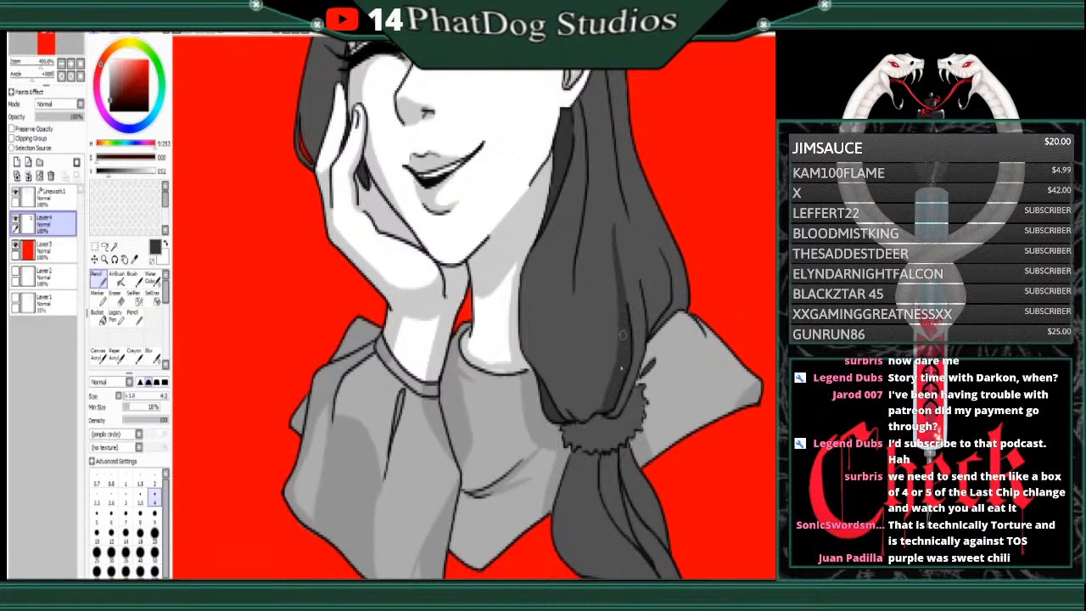
alt+click(598, 270)
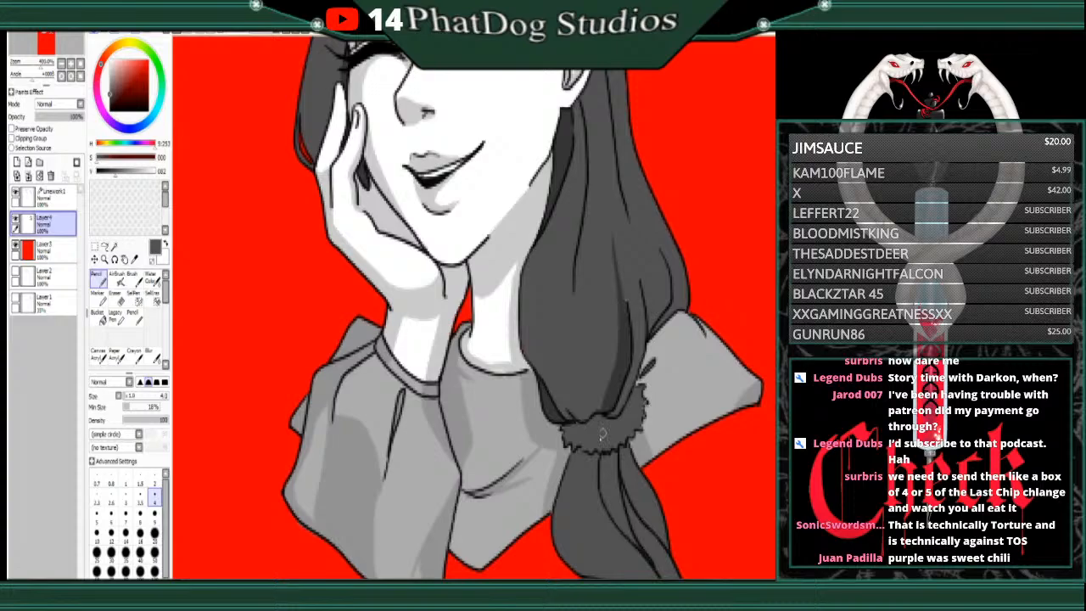
alt+click(616, 387)
Step: Paint darker grey shadows along the inner strands of the ponytail below the hair tie, down to its tip
scroll(475, 305, down, 3)
scroll(734, 299, down, 2)
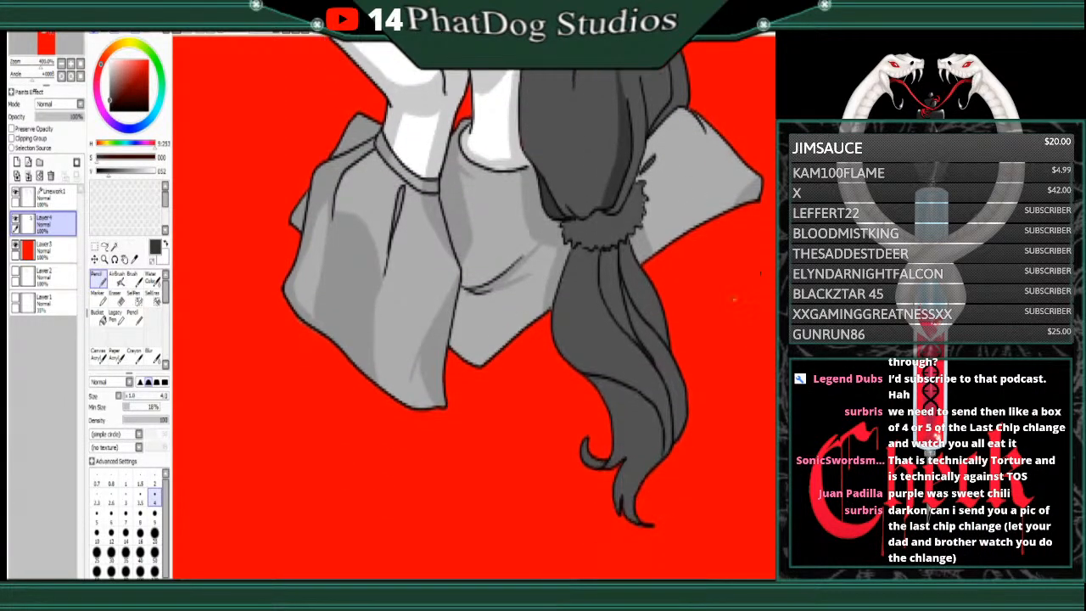
mouse_move(598, 376)
mouse_down()
mouse_move(622, 396)
mouse_move(628, 449)
mouse_up()
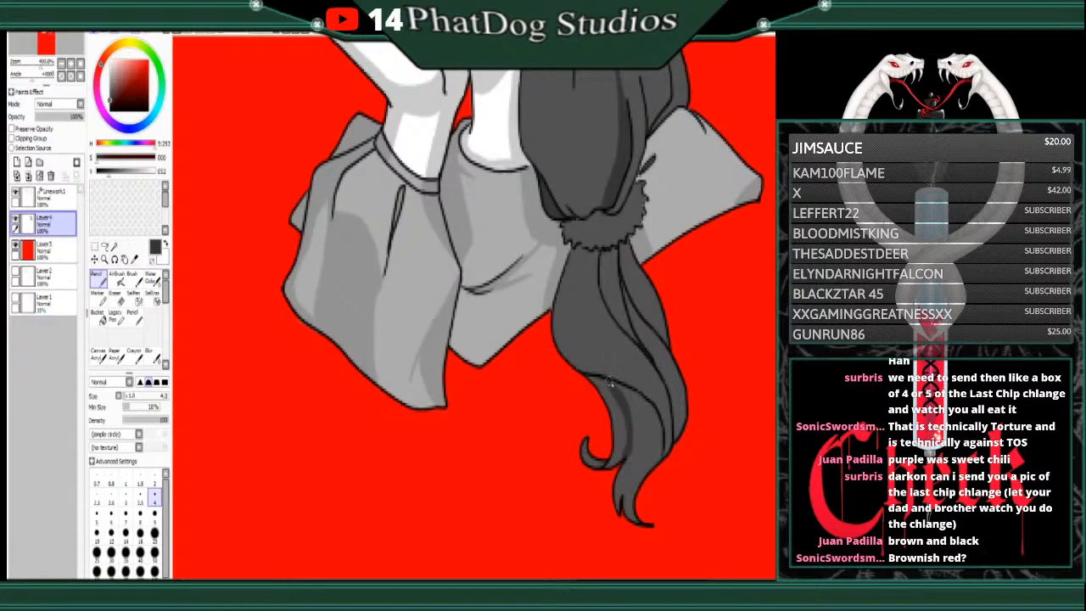
mouse_move(606, 377)
mouse_down()
mouse_move(645, 439)
mouse_move(623, 504)
mouse_move(641, 420)
mouse_move(618, 392)
mouse_move(639, 426)
mouse_move(637, 457)
mouse_up()
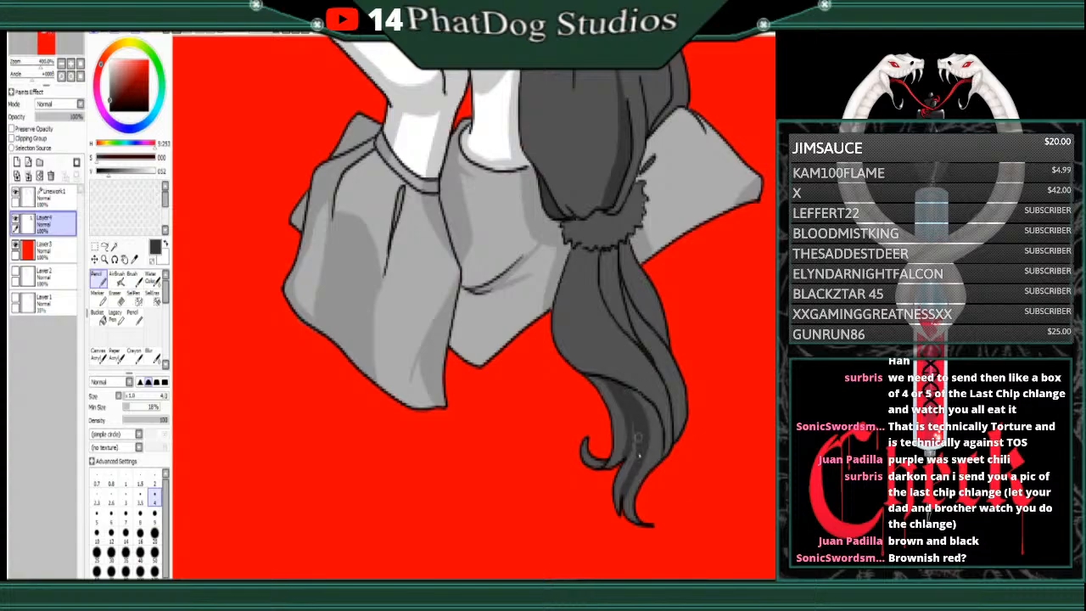
mouse_move(629, 392)
mouse_down()
mouse_move(655, 430)
mouse_move(657, 462)
mouse_move(639, 396)
mouse_up()
drag(657, 432, 643, 482)
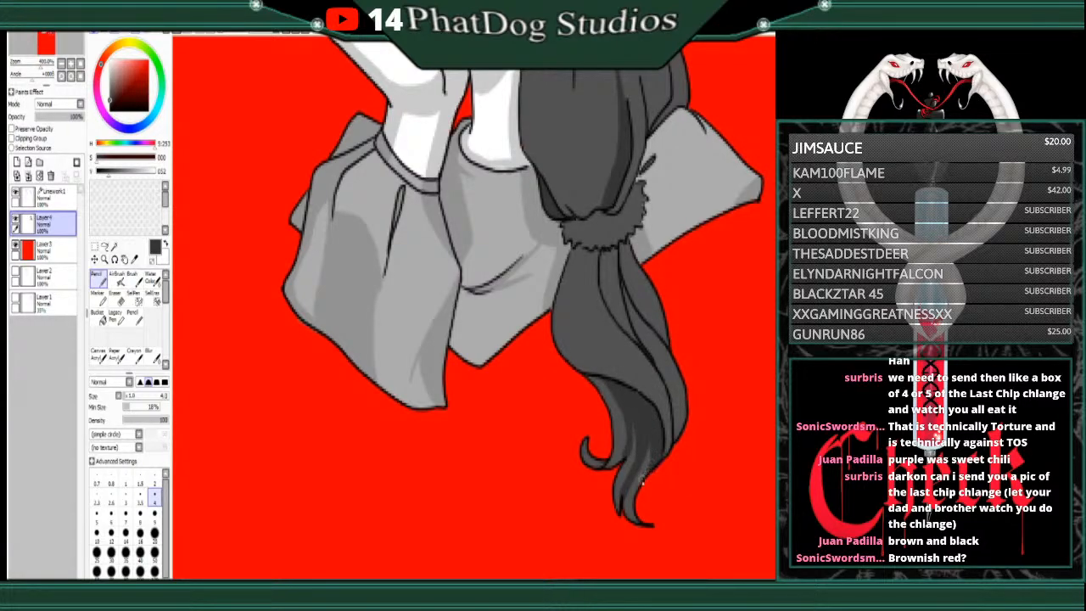
click(116, 297)
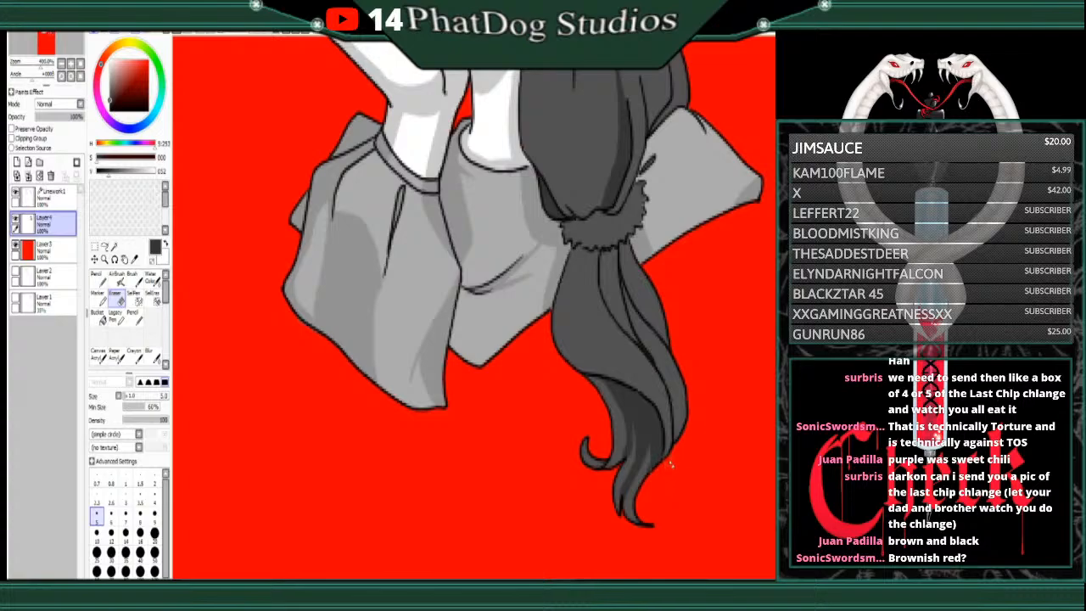
click(98, 278)
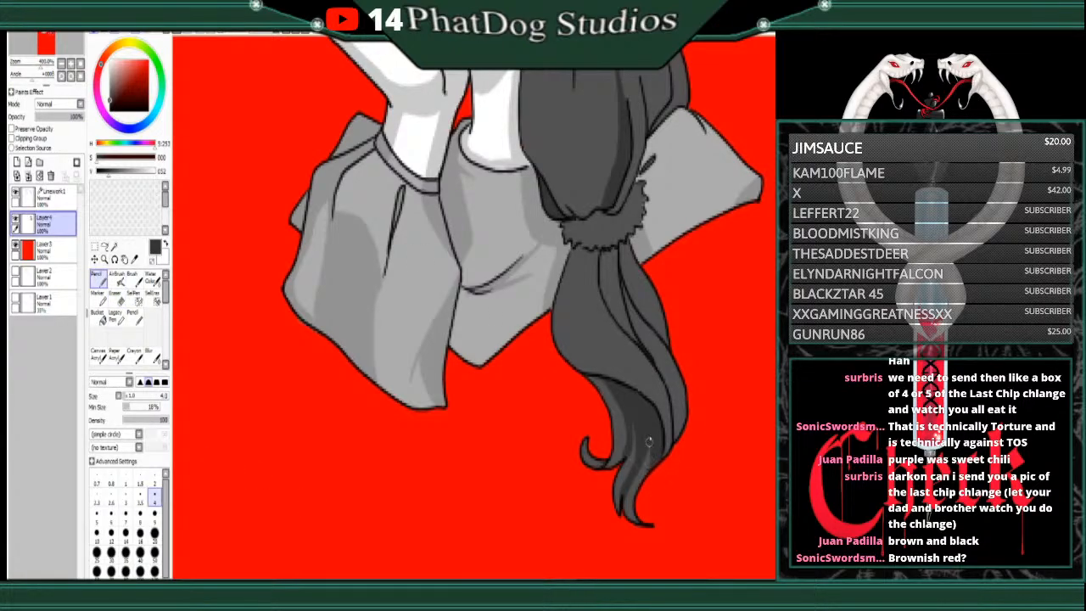
mouse_move(650, 442)
mouse_down()
mouse_move(642, 482)
mouse_move(647, 474)
mouse_up()
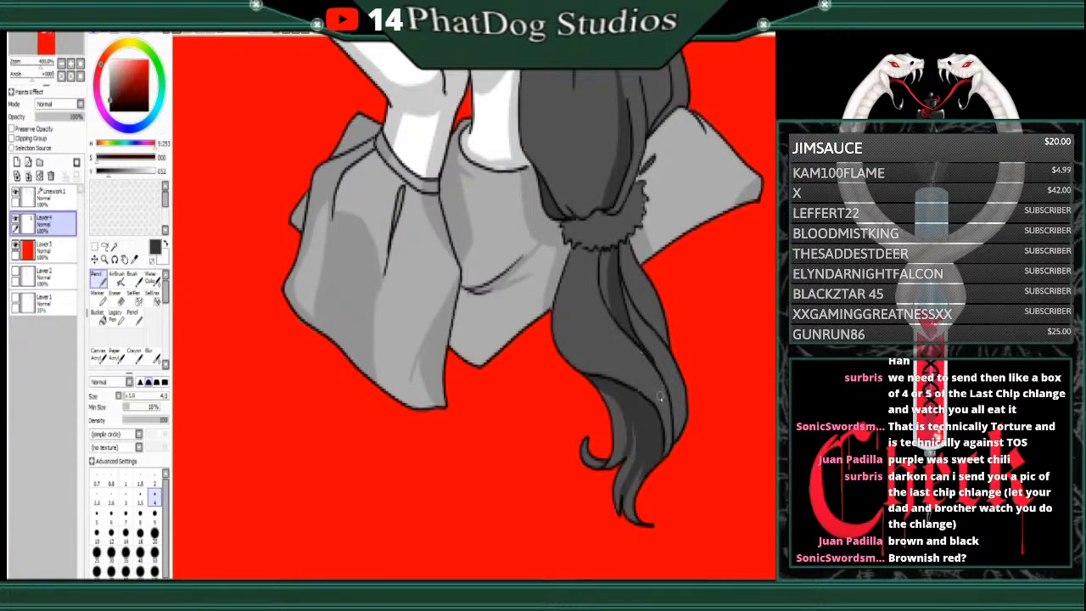
Step: Shade the hair parting with short dark grey strokes, and darken the outer hair edge and the fringe underside above the forehead
scroll(528, 273, up, 5)
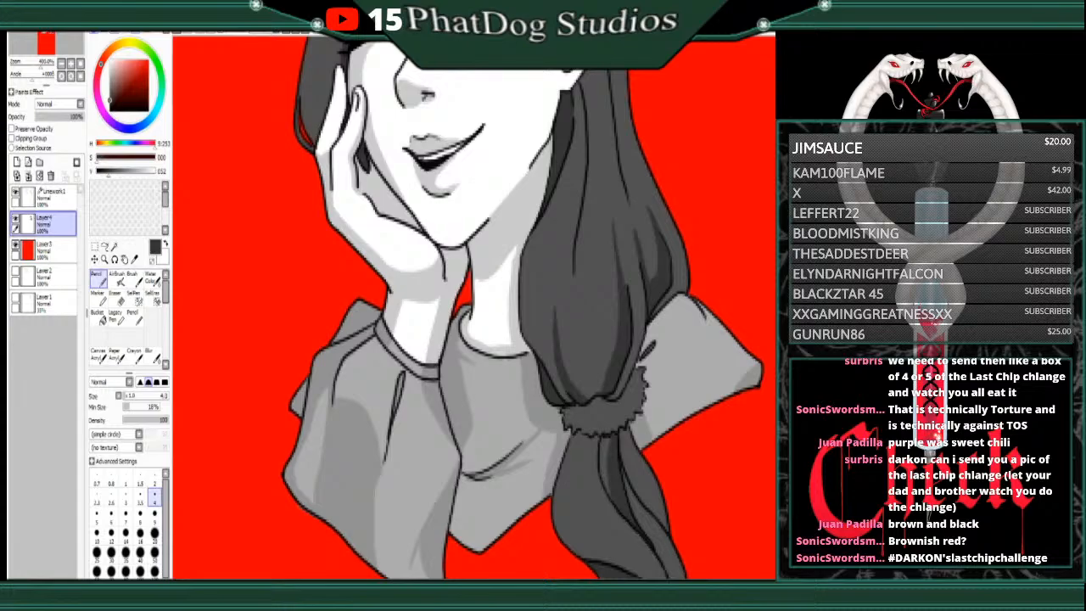
scroll(523, 308, up, 5)
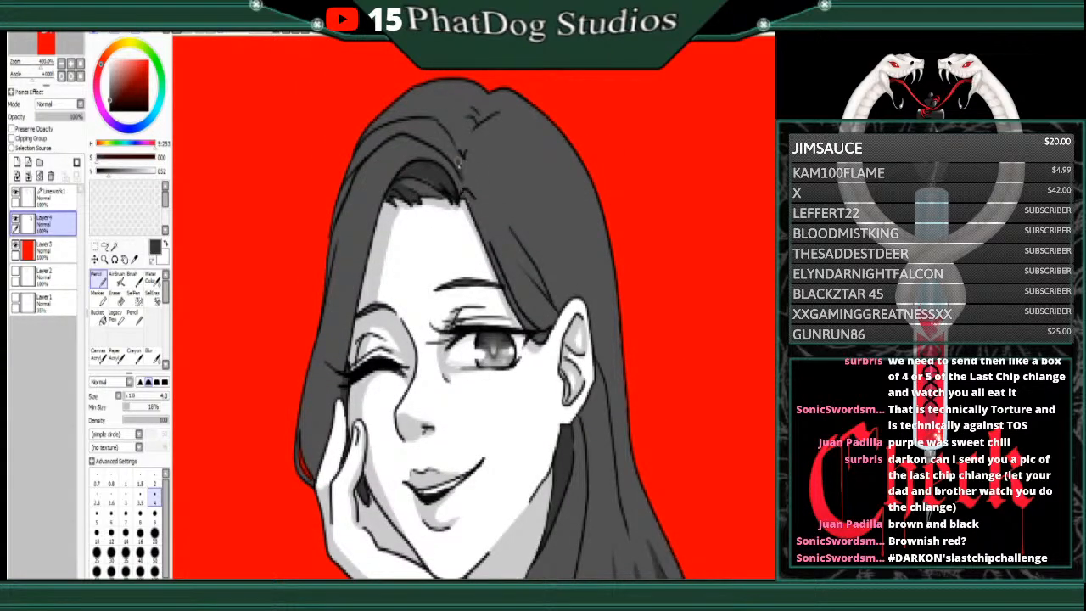
mouse_move(463, 158)
mouse_down()
mouse_move(455, 136)
mouse_move(471, 115)
mouse_move(464, 150)
mouse_up()
mouse_move(461, 194)
mouse_down()
mouse_move(477, 130)
mouse_move(498, 111)
mouse_move(487, 106)
mouse_up()
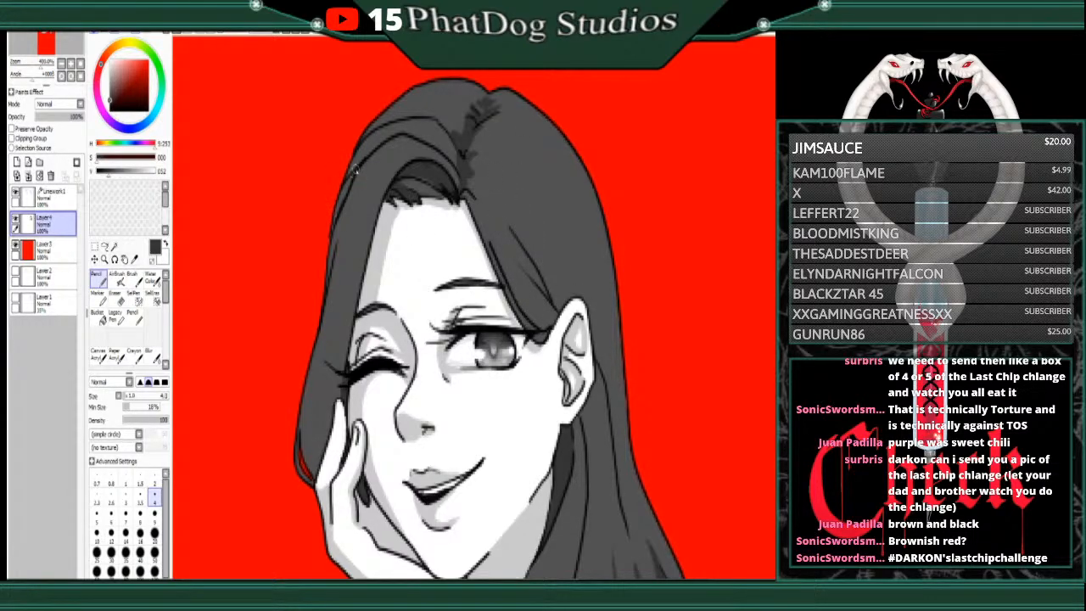
drag(345, 191, 338, 213)
click(115, 297)
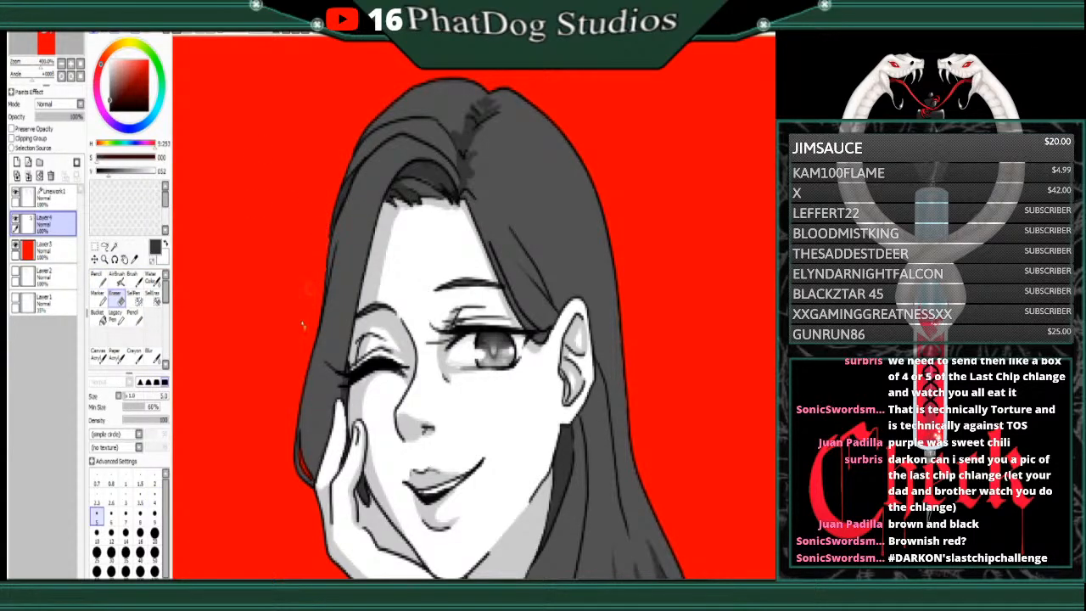
click(96, 276)
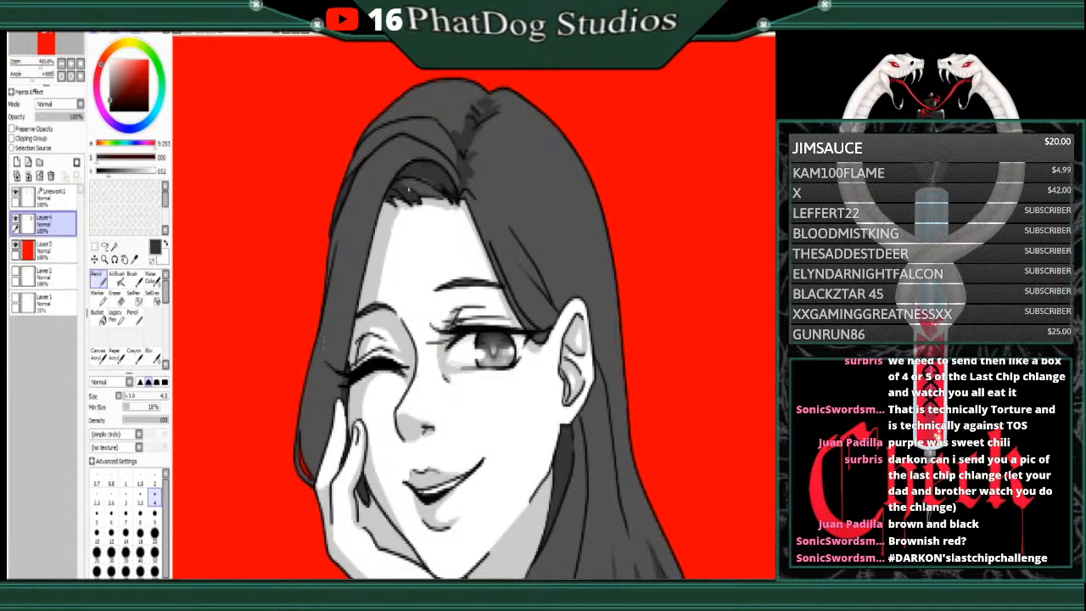
mouse_move(410, 191)
mouse_down()
mouse_move(424, 175)
mouse_move(442, 195)
mouse_up()
Step: Switch to white and paint short highlight strokes across the crown, both sides of the head and the strand beside the eye
key(x)
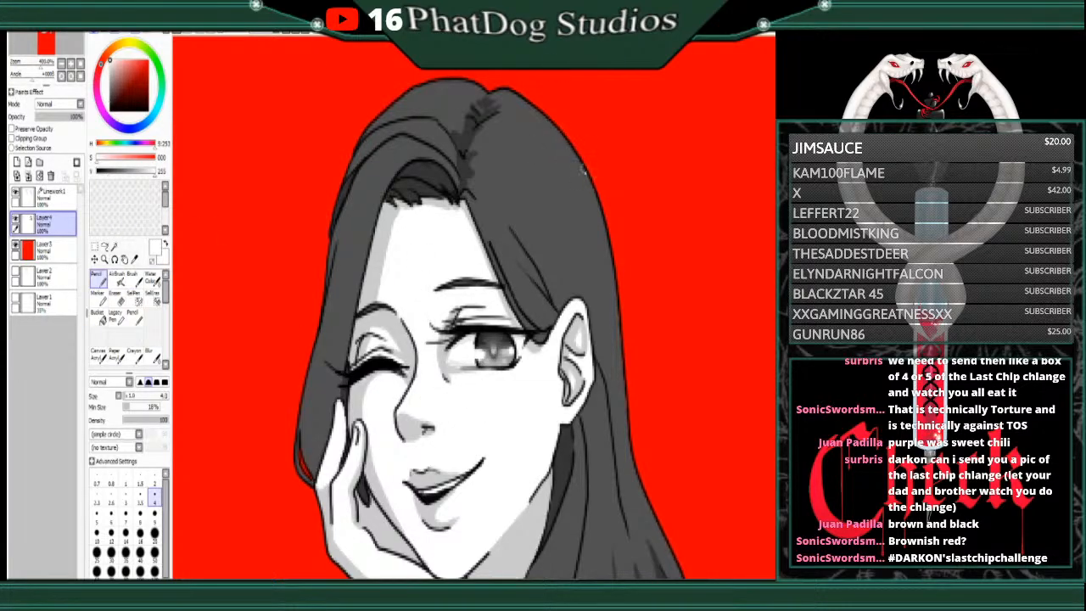
mouse_move(578, 172)
mouse_down()
mouse_move(585, 191)
mouse_move(575, 187)
mouse_up()
drag(518, 294, 525, 300)
drag(345, 212, 372, 234)
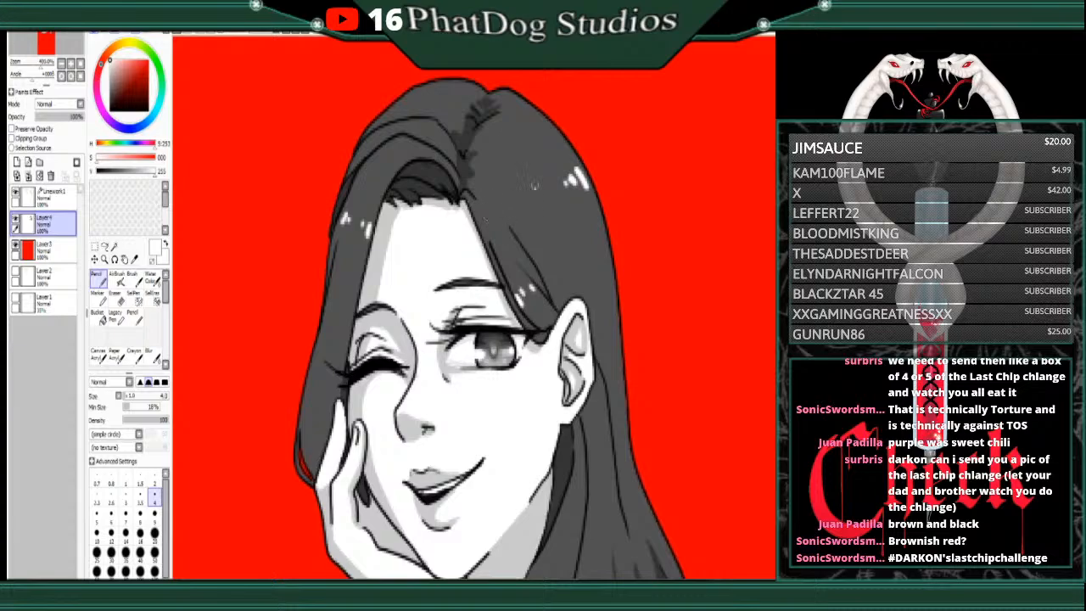
mouse_move(505, 206)
mouse_down()
mouse_move(565, 199)
mouse_move(530, 193)
mouse_move(557, 183)
mouse_up()
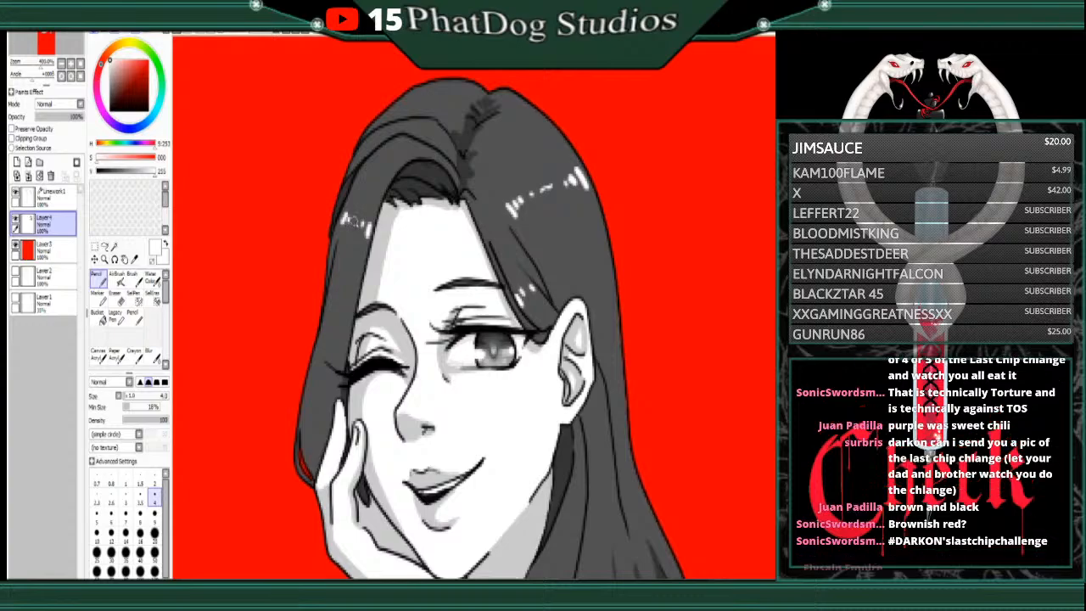
drag(352, 222, 374, 228)
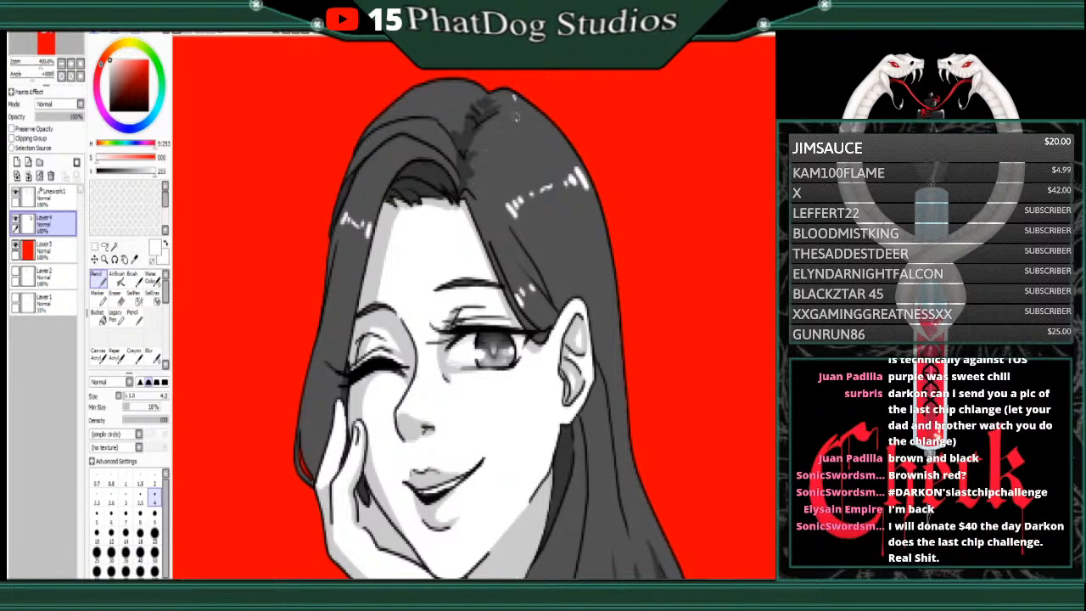
drag(516, 128, 509, 139)
drag(440, 107, 443, 94)
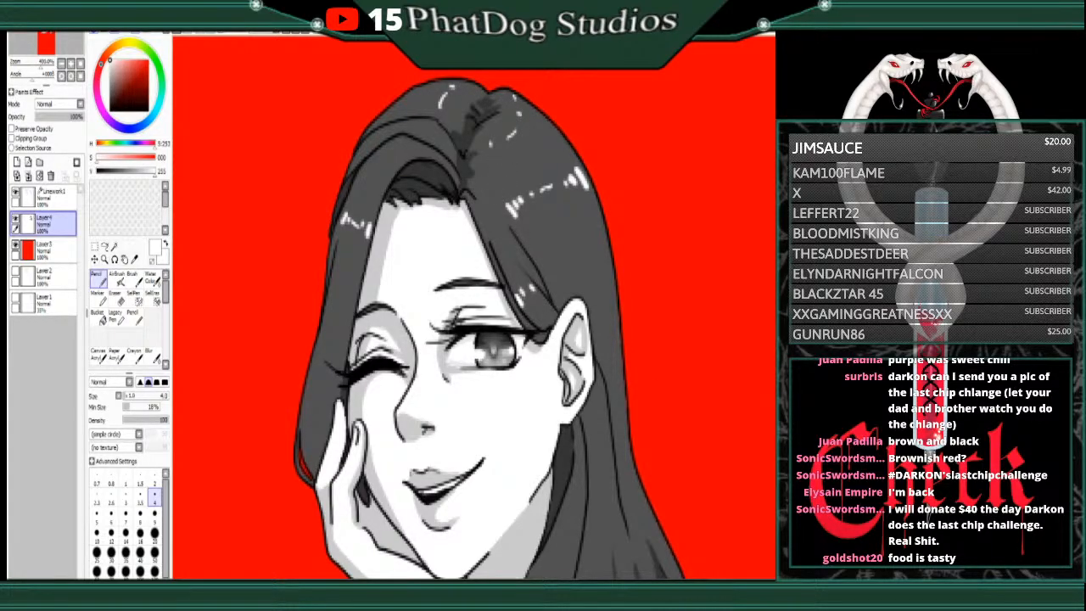
Step: Paint a band of short white highlights across the woman's hair beside her neck, above the shoulder
scroll(632, 323, down, 3)
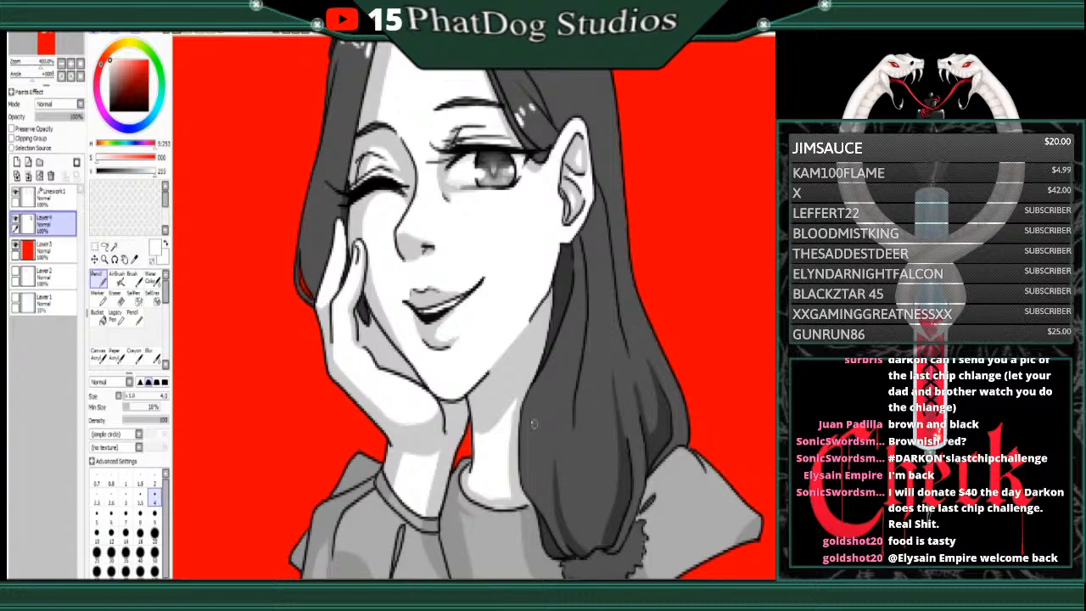
drag(526, 424, 530, 408)
mouse_move(559, 419)
mouse_down()
mouse_move(580, 432)
mouse_move(634, 421)
mouse_up()
drag(676, 381, 668, 395)
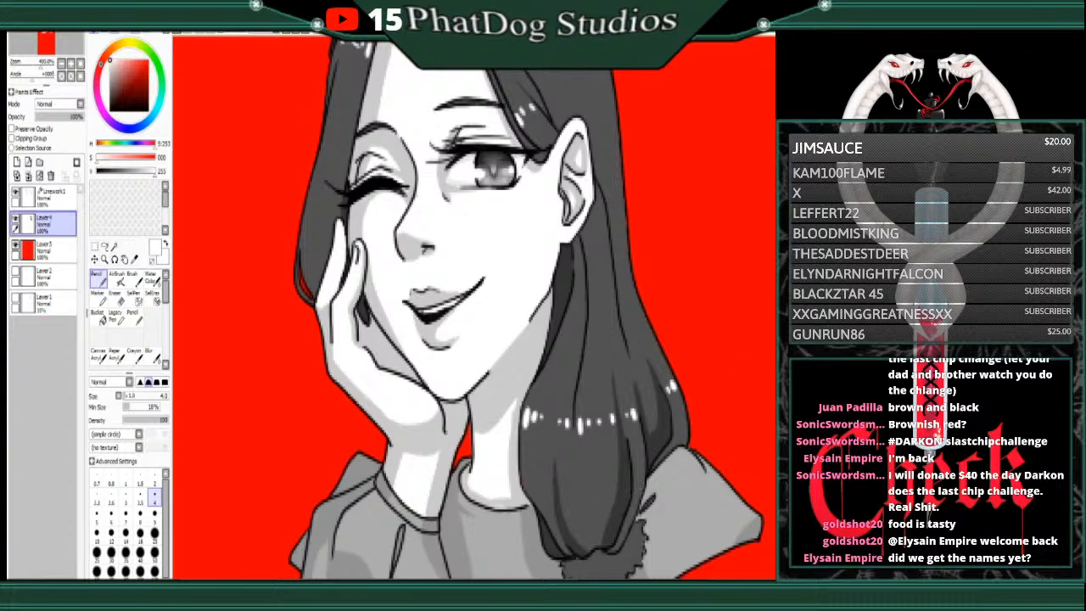
Step: Add white highlight spots across the upper ponytail and its outer strand below the hair tie
scroll(473, 305, down, 5)
scroll(562, 306, up, 4)
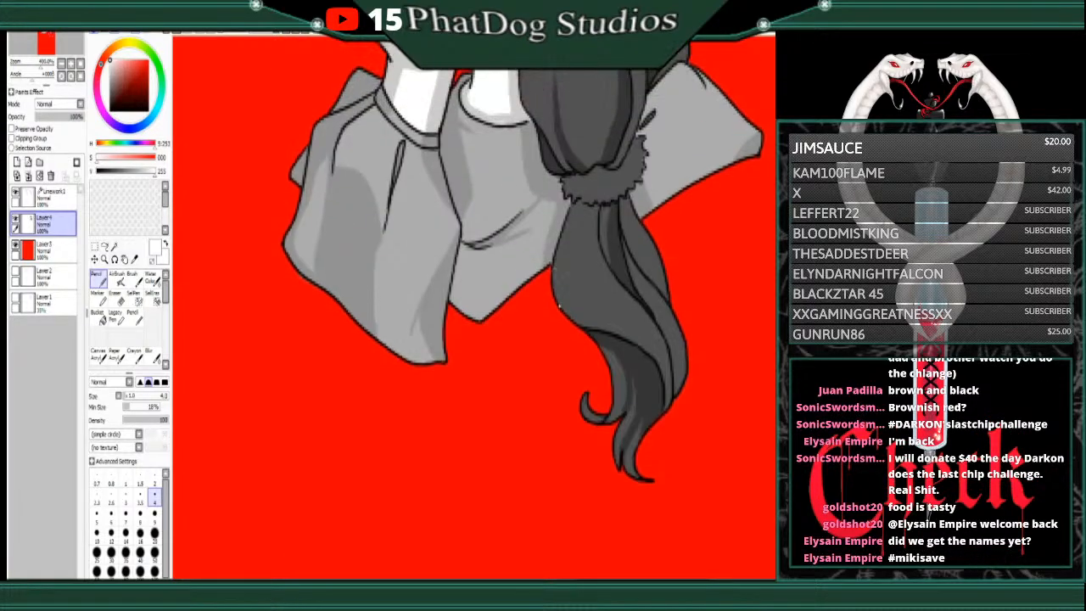
drag(563, 306, 607, 280)
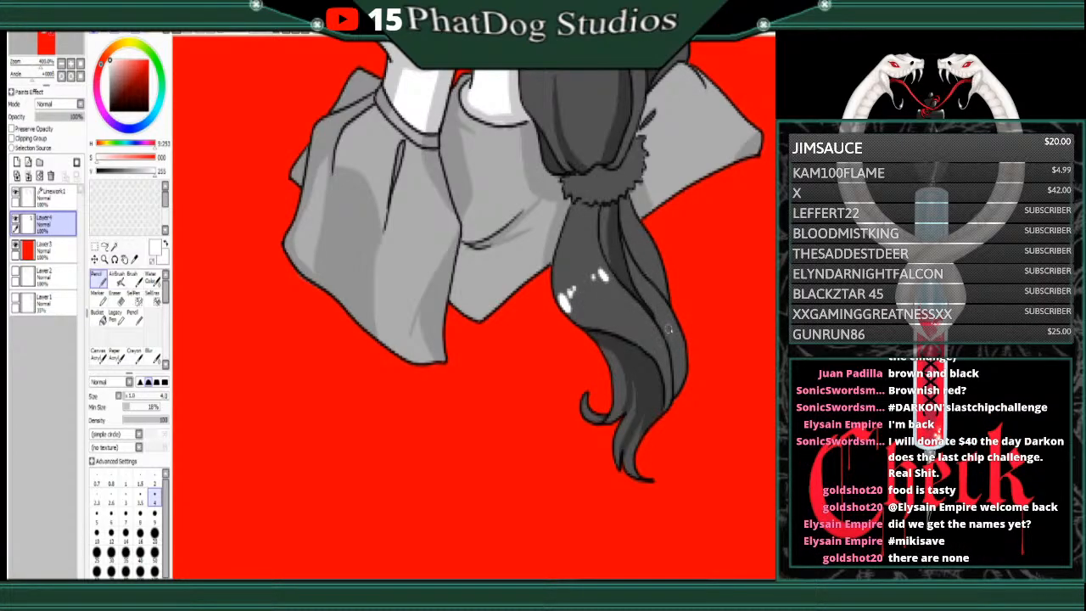
drag(679, 337, 675, 338)
Step: Airbrush a soft mid-grey blush, value 176 and brush size 14, onto both of the woman's cheeks below her eyes
drag(623, 59, 633, 579)
scroll(475, 305, down, 3)
scroll(475, 306, down, 1)
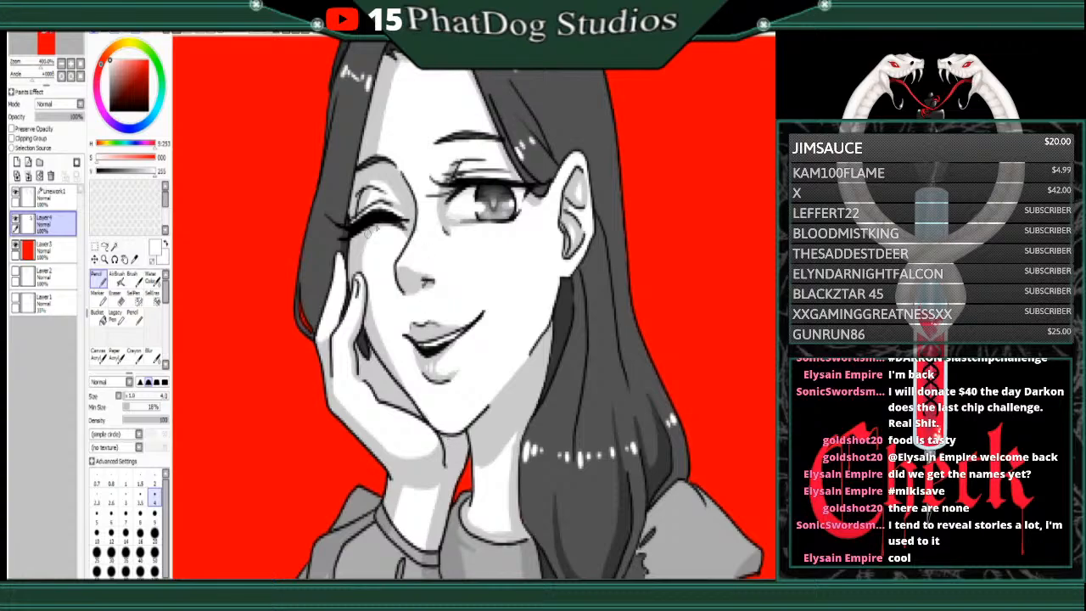
right_click(359, 250)
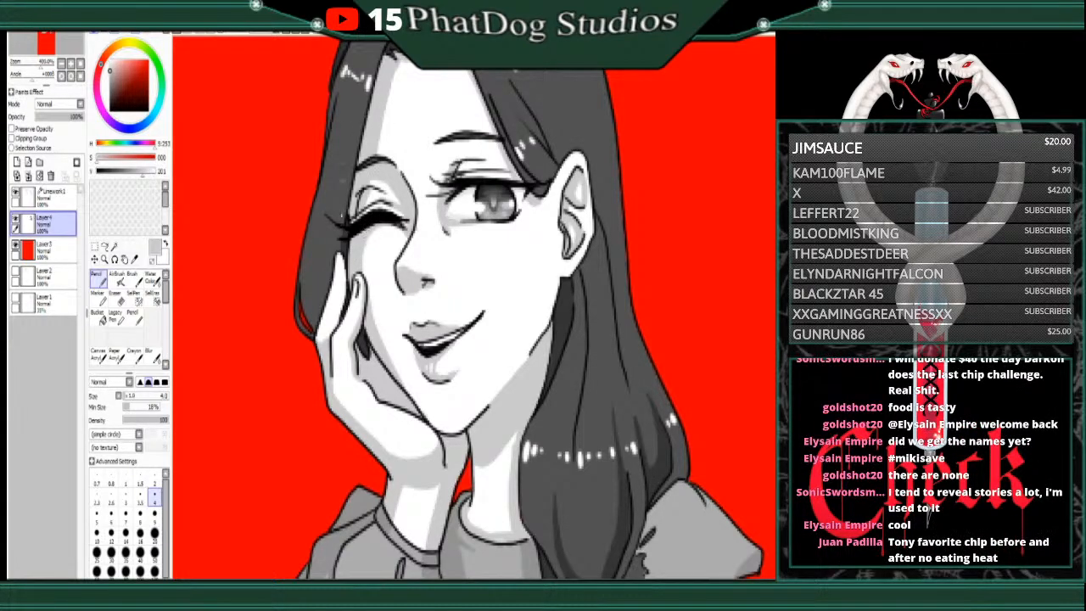
drag(140, 180, 138, 181)
drag(355, 238, 358, 256)
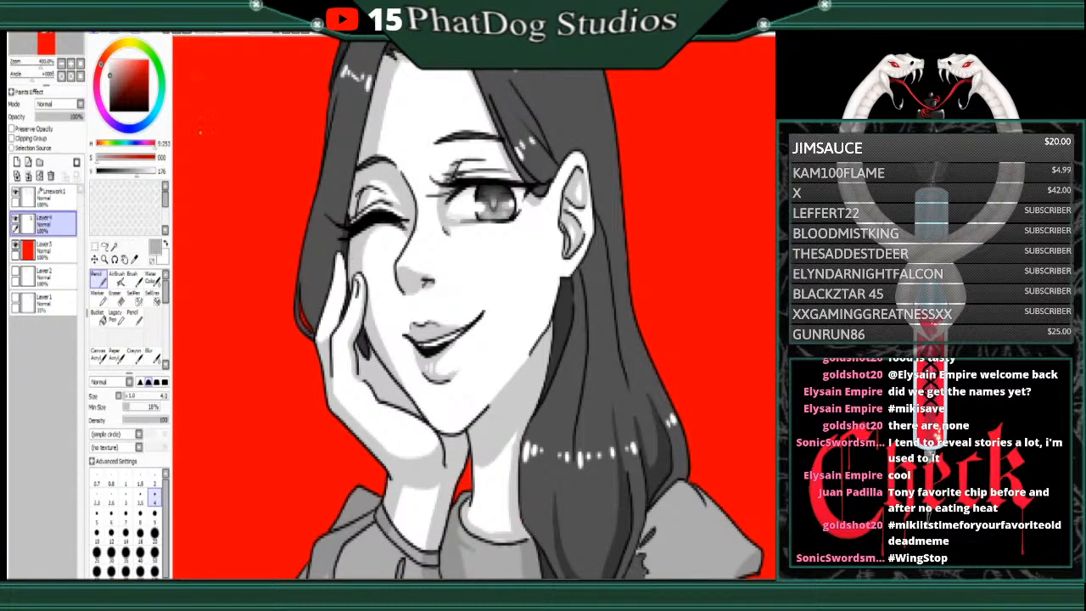
click(116, 279)
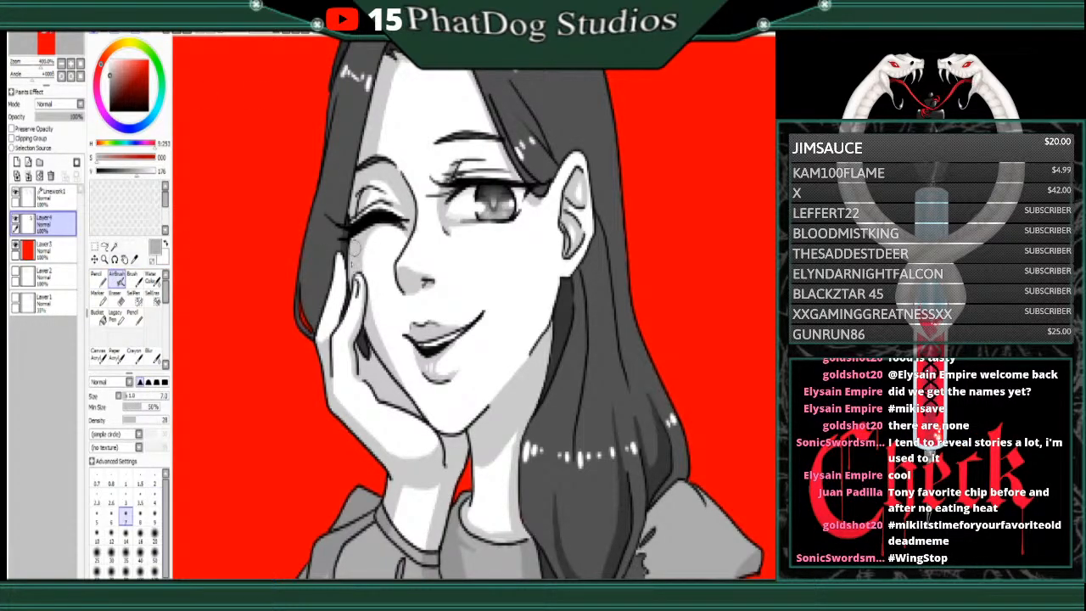
click(126, 540)
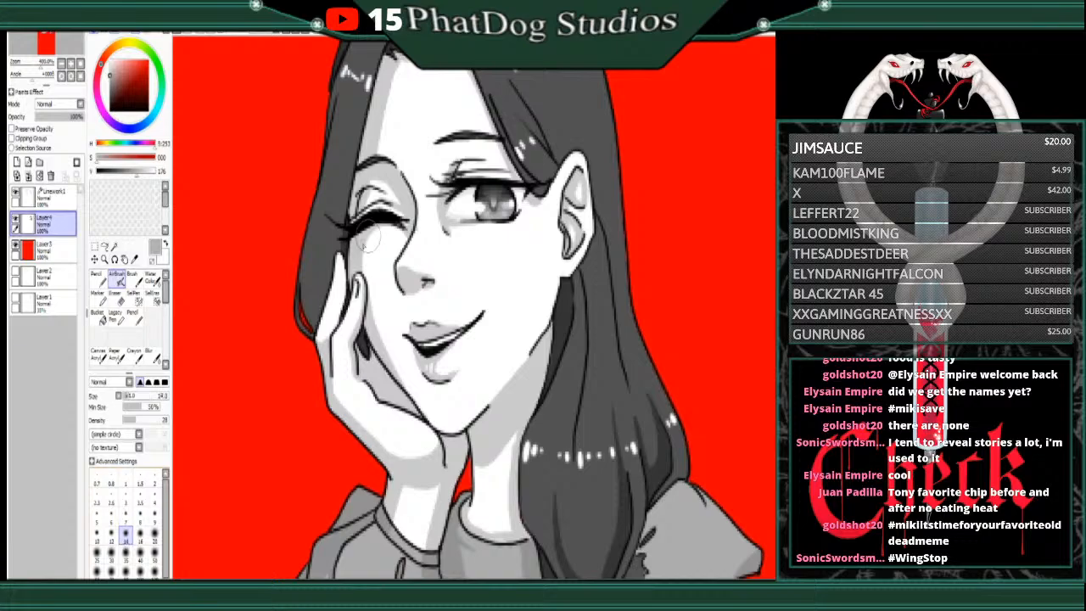
mouse_move(360, 263)
mouse_down()
mouse_move(389, 240)
mouse_move(353, 262)
mouse_up()
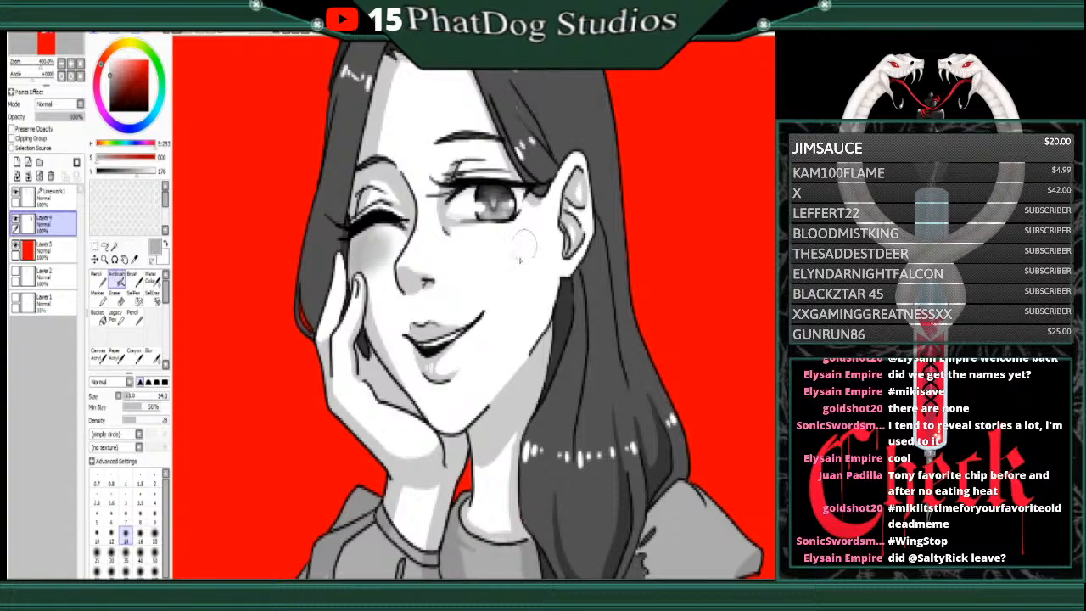
mouse_move(520, 229)
mouse_down()
mouse_move(489, 251)
mouse_move(496, 241)
mouse_move(510, 250)
mouse_move(478, 236)
mouse_move(530, 240)
mouse_move(502, 267)
mouse_move(478, 257)
mouse_move(527, 240)
mouse_move(486, 256)
mouse_move(484, 246)
mouse_move(526, 228)
mouse_up()
Step: Soften the blush below the winking eye with a white airbrush, and return to the pencil with the neck shadow's light grey
click(165, 244)
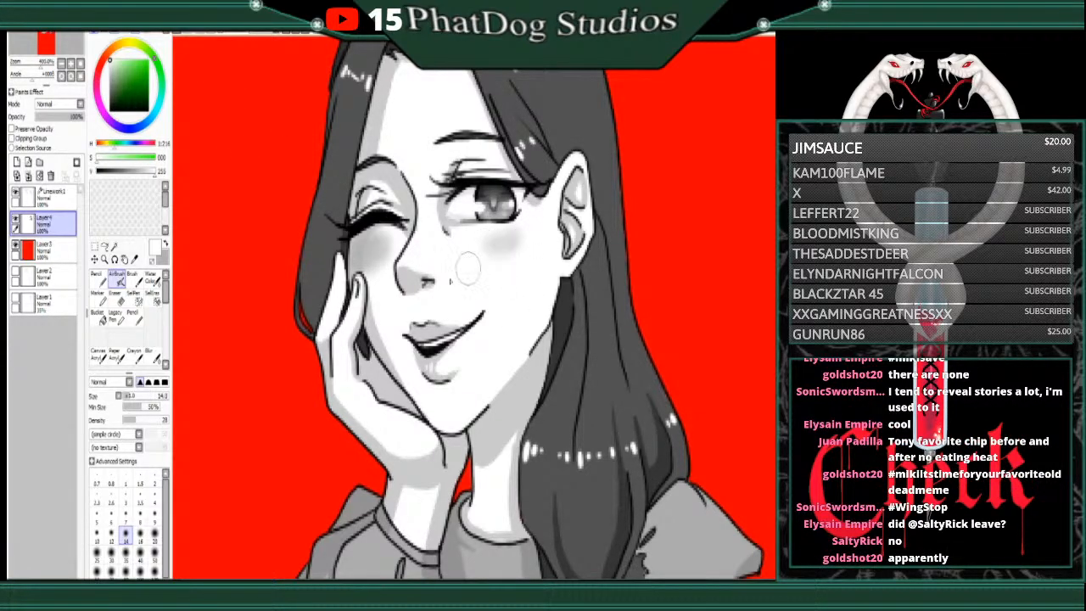
mouse_move(386, 254)
mouse_down()
mouse_move(371, 279)
mouse_move(380, 234)
mouse_up()
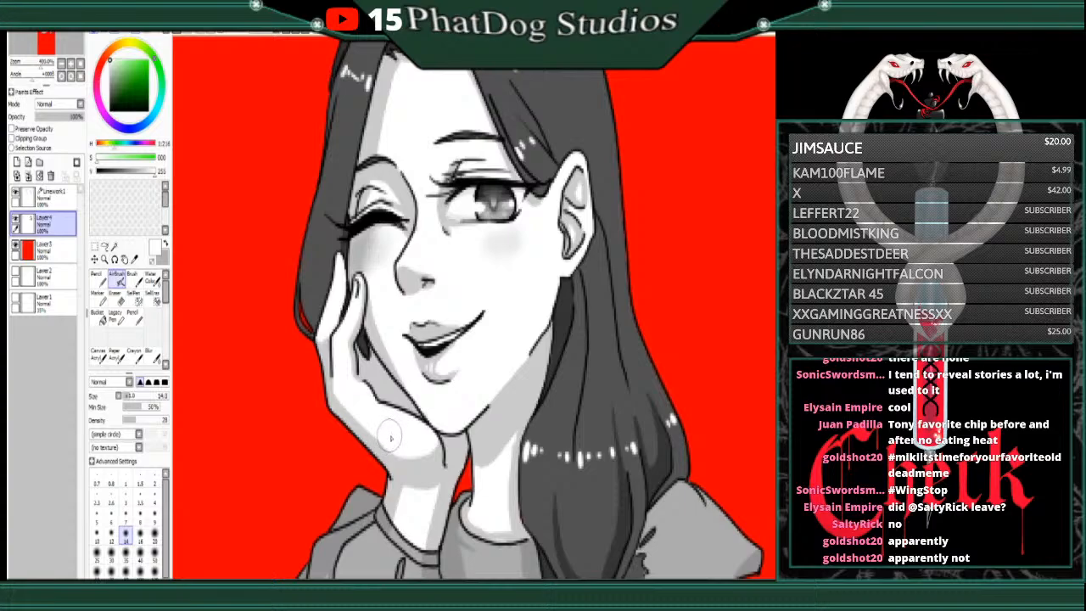
key(n)
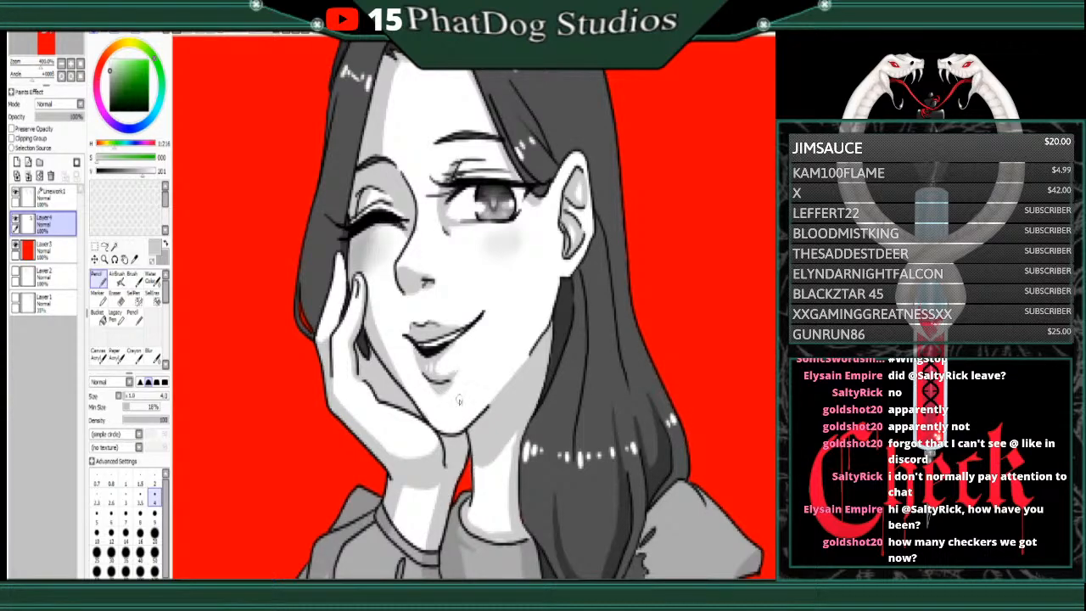
alt+click(460, 422)
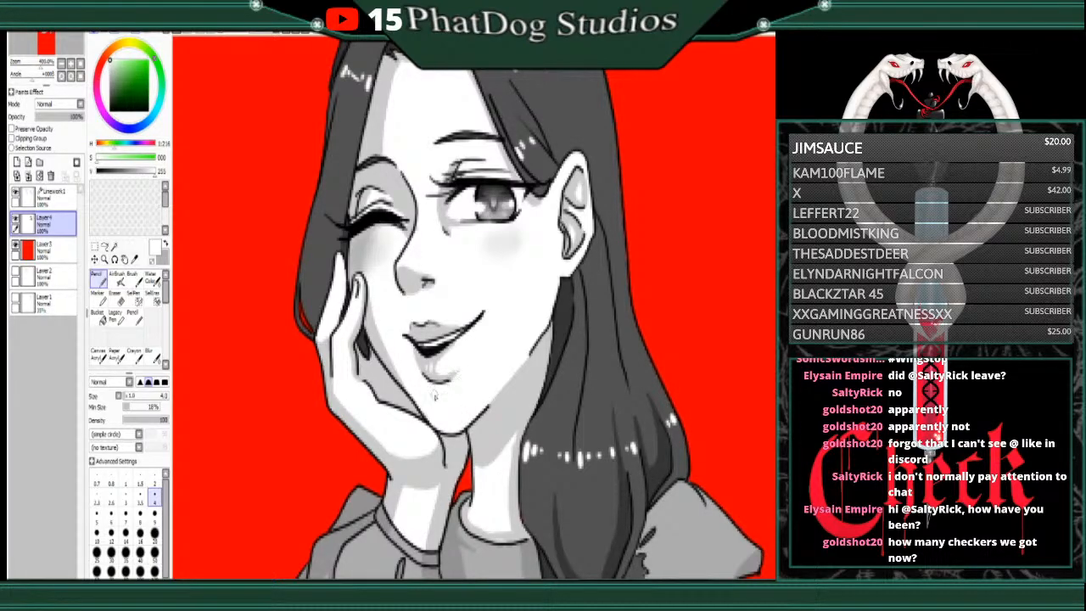
alt+click(505, 417)
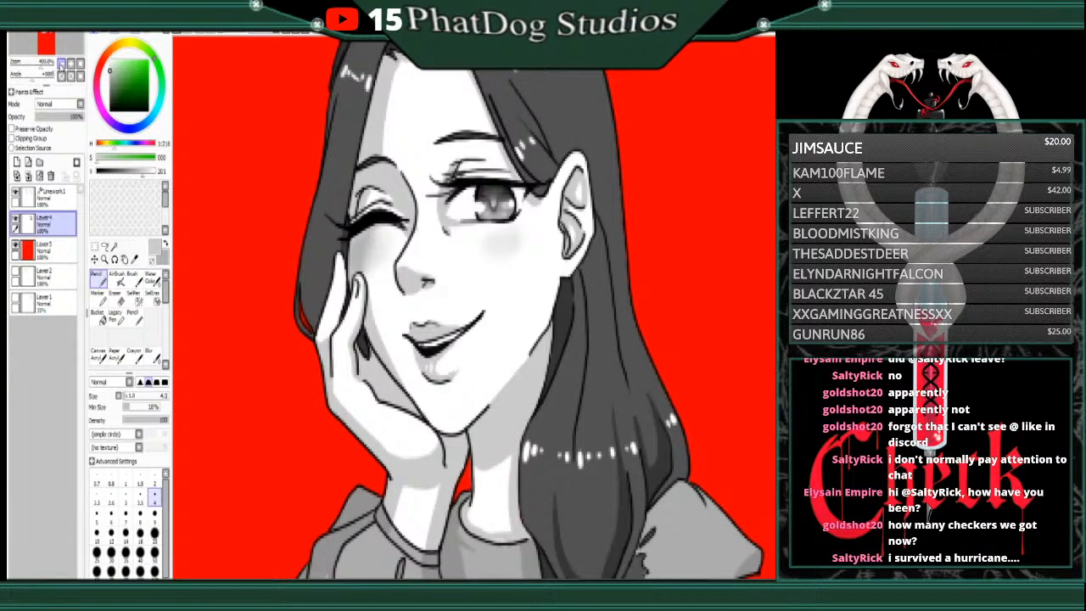
Step: Paint the woman's fluffy hair tie light grey with a brightness value of 200
click(62, 65)
click(62, 65)
click(62, 65)
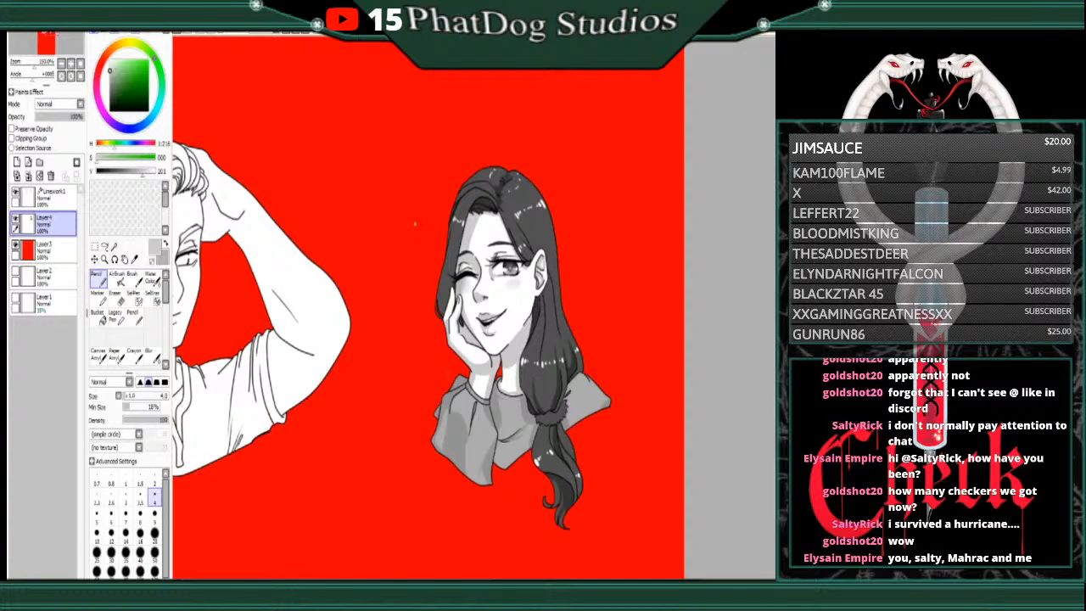
click(71, 64)
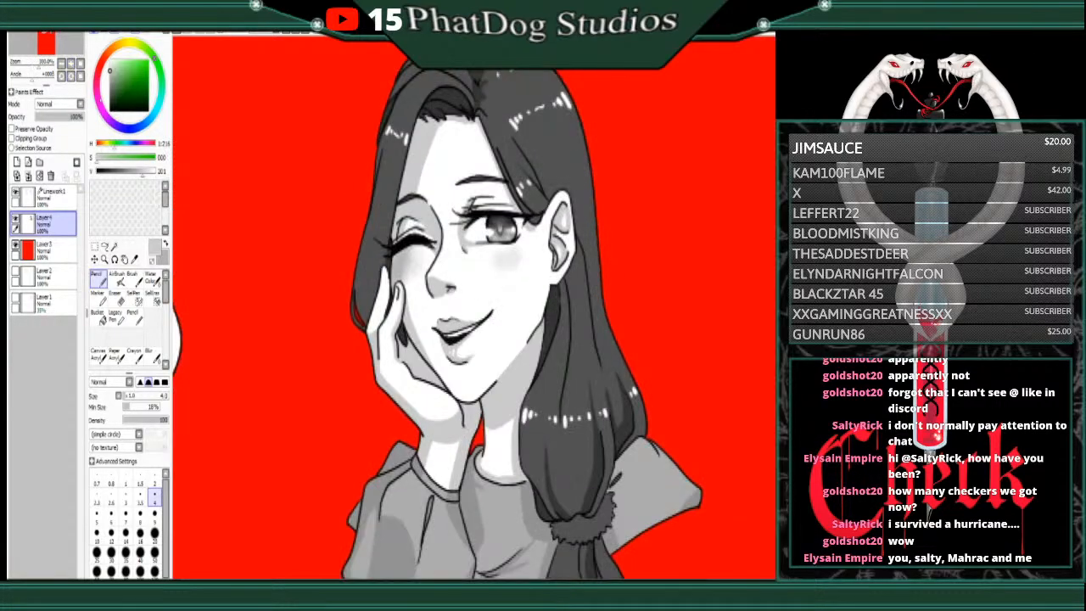
scroll(532, 347, down, 5)
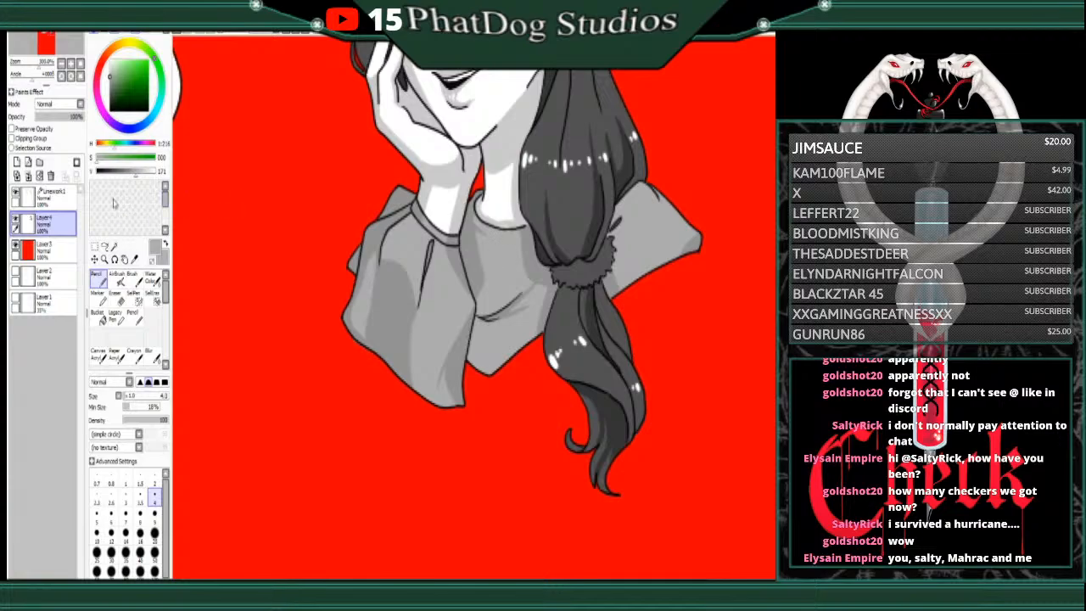
click(142, 172)
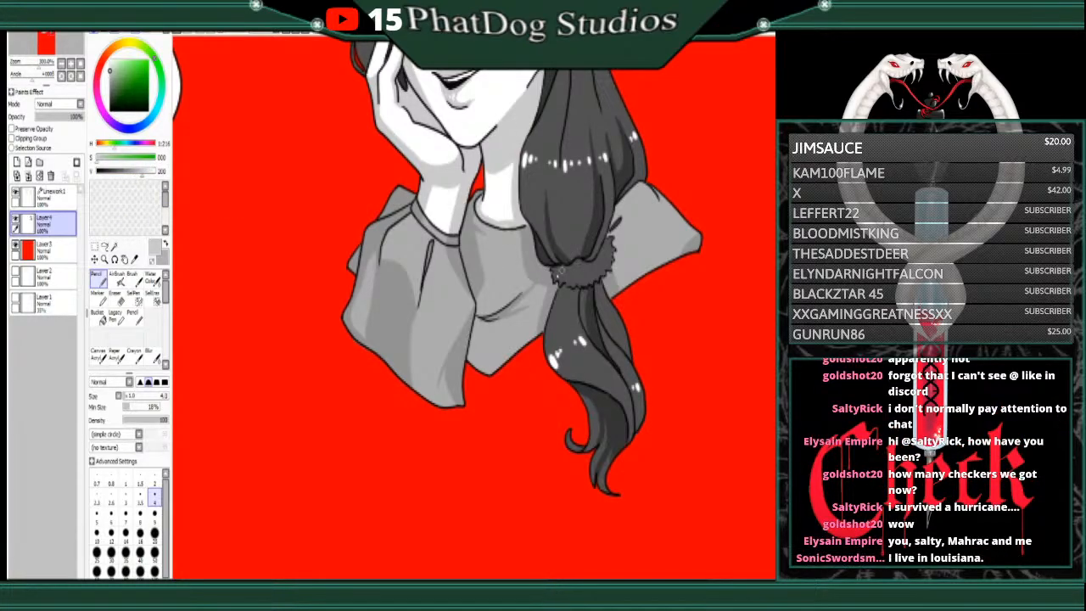
mouse_move(558, 268)
mouse_down()
mouse_move(599, 266)
mouse_move(609, 239)
mouse_move(593, 278)
mouse_move(554, 274)
mouse_move(577, 282)
mouse_move(584, 272)
mouse_up()
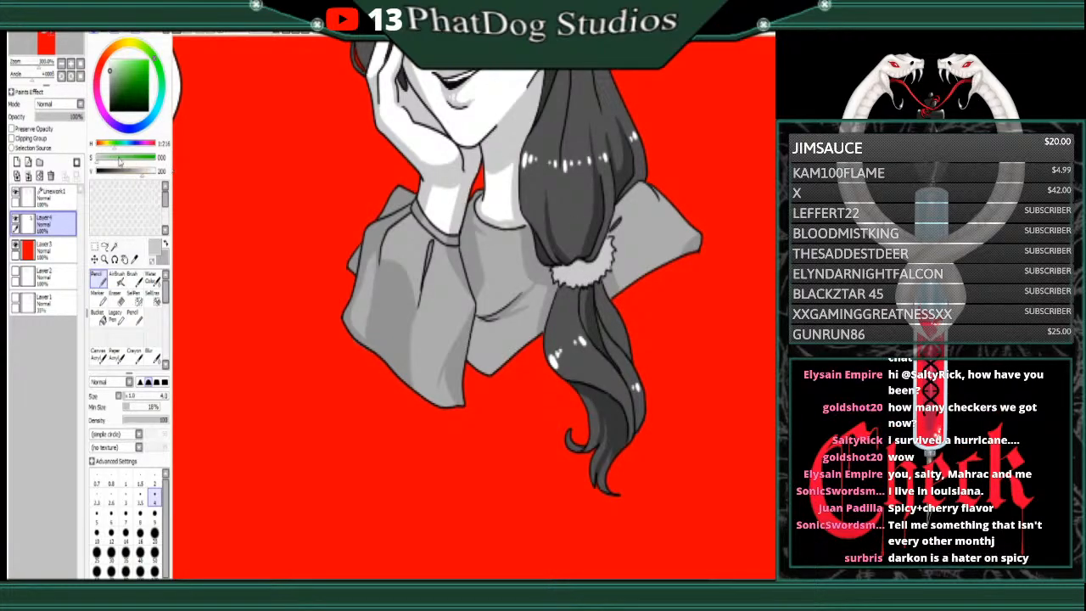
Step: Shade the hair tie with darker grey strokes, using values 186 and 172
drag(143, 174, 139, 177)
mouse_move(591, 284)
mouse_down()
mouse_move(555, 270)
mouse_move(582, 283)
mouse_up()
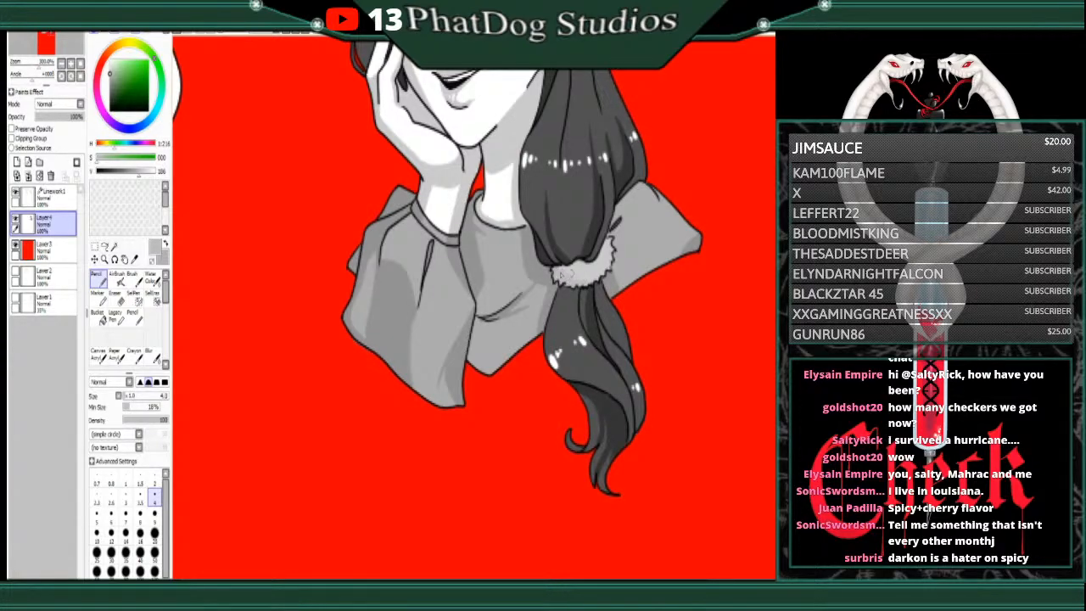
click(137, 174)
mouse_move(578, 272)
mouse_down()
mouse_move(577, 259)
mouse_move(559, 273)
mouse_move(594, 280)
mouse_move(573, 284)
mouse_up()
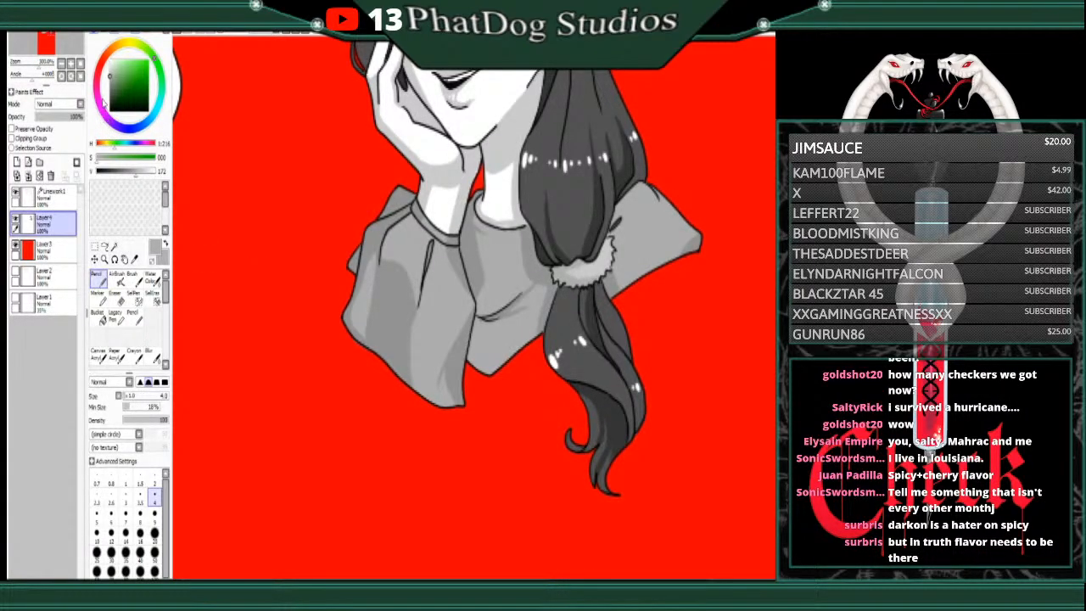
Step: Bucket-fill the man's face, neck, raised arm and the skin between his hair strands with light grey, value 224
click(63, 65)
click(61, 72)
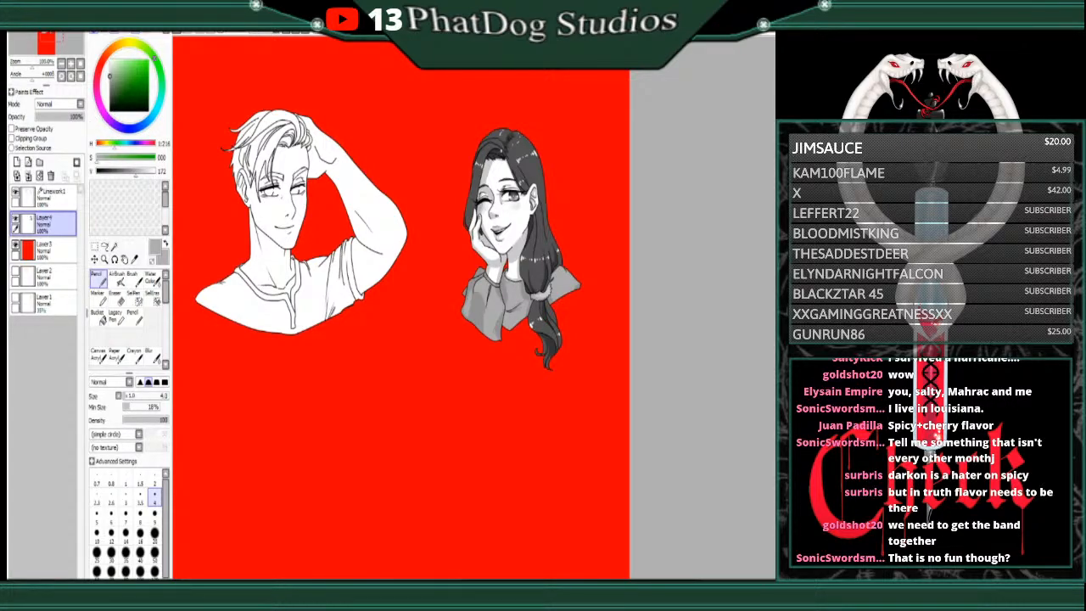
right_click(487, 173)
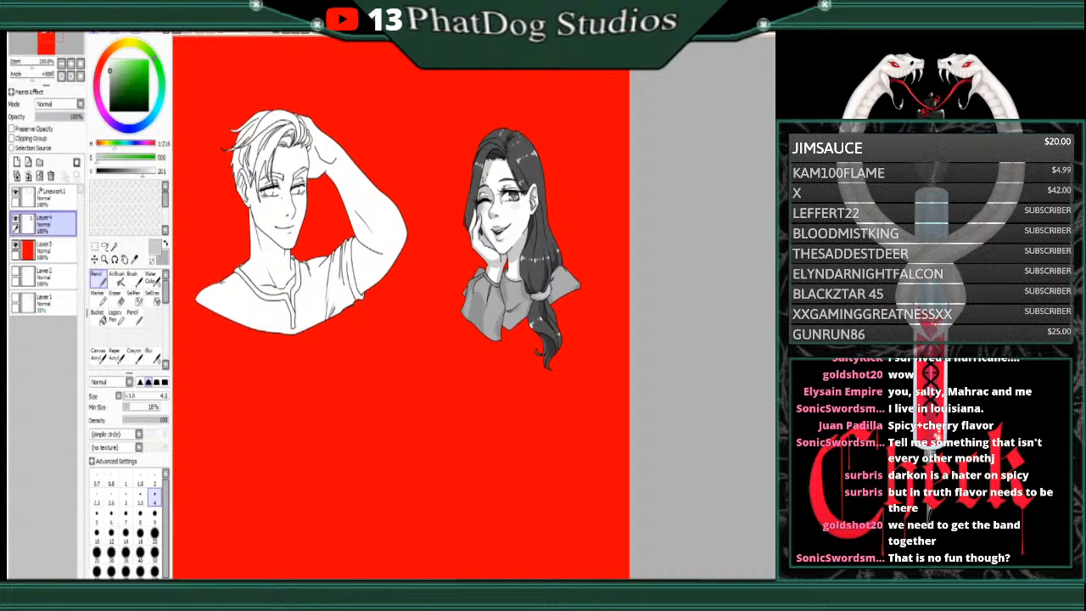
click(148, 171)
click(99, 316)
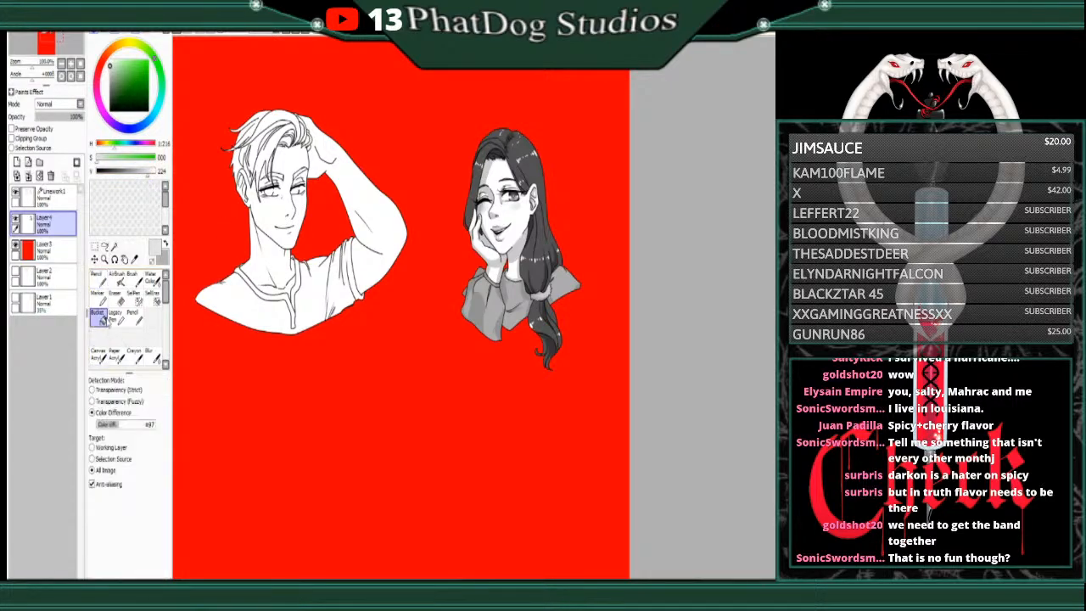
drag(425, 297, 527, 297)
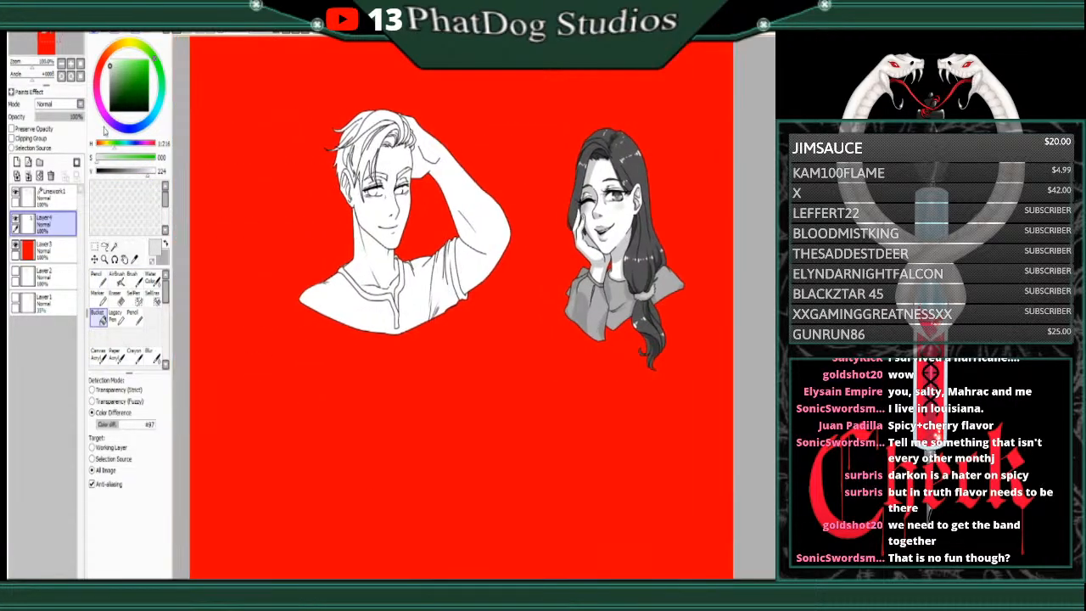
click(71, 64)
click(320, 196)
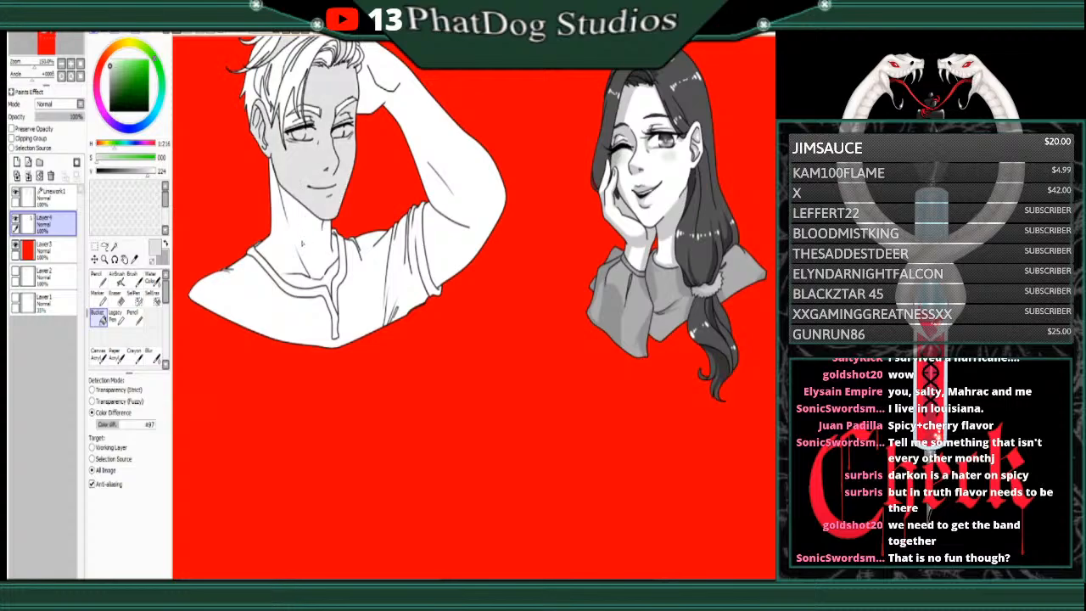
click(303, 243)
click(460, 197)
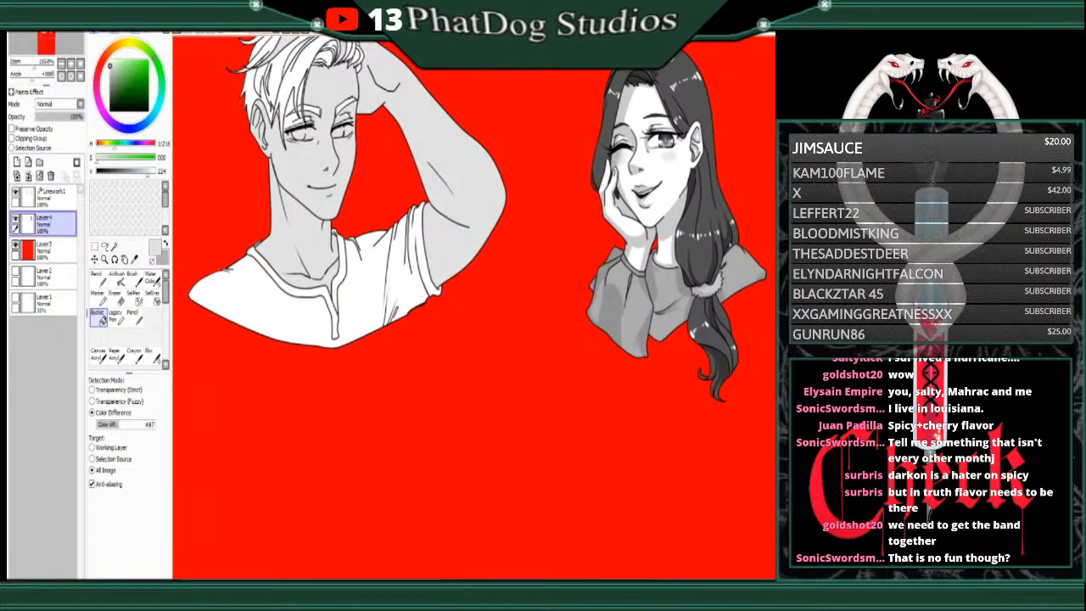
scroll(476, 246, up, 3)
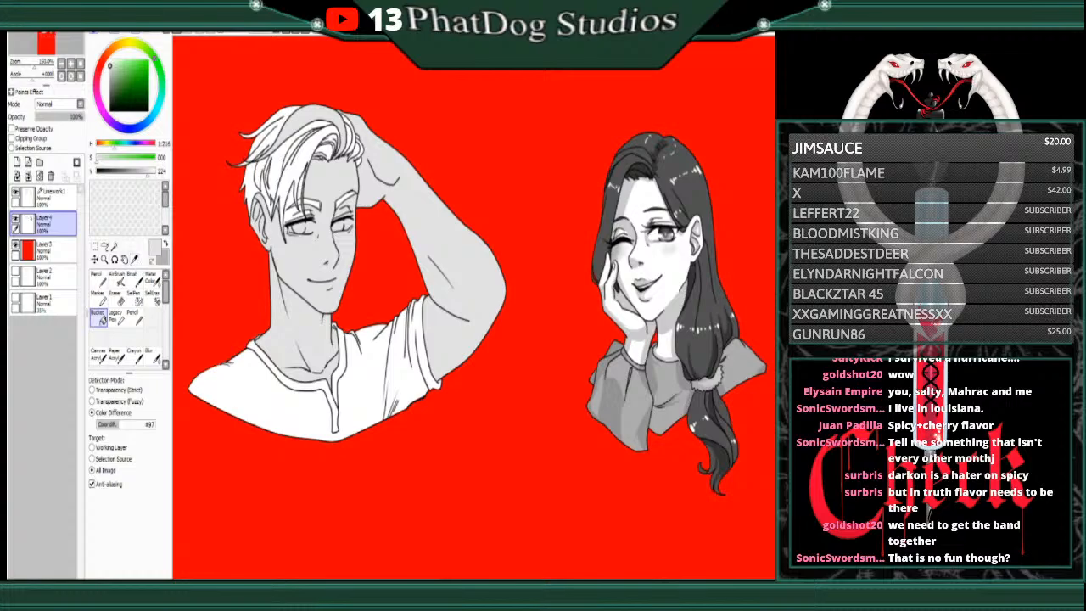
click(293, 213)
Step: Paint white with the pencil over the grey area on the crown of the man's hair
click(72, 63)
click(71, 63)
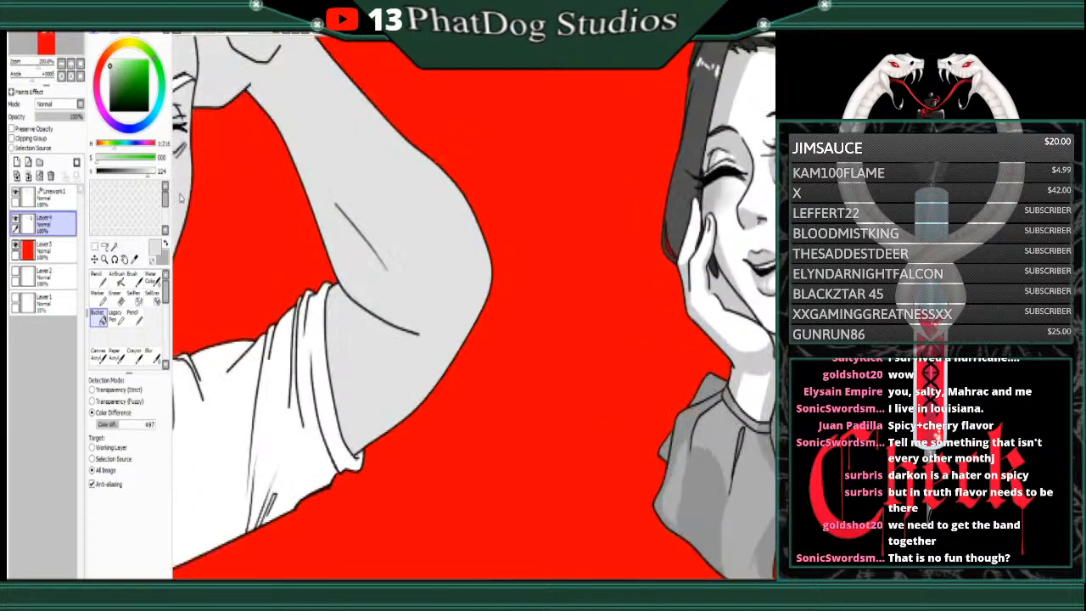
drag(614, 582, 529, 583)
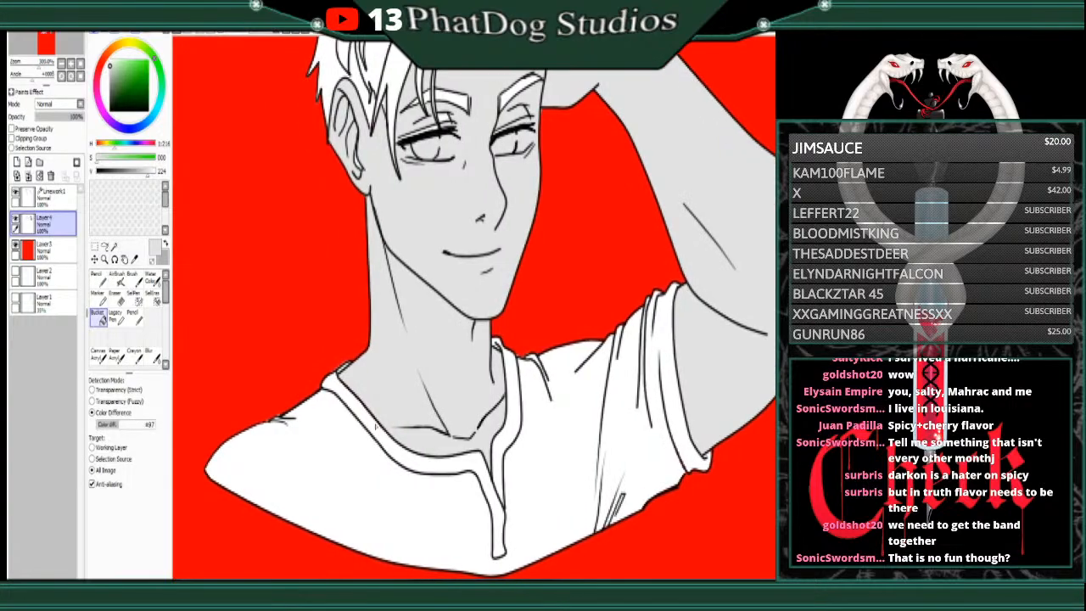
click(99, 280)
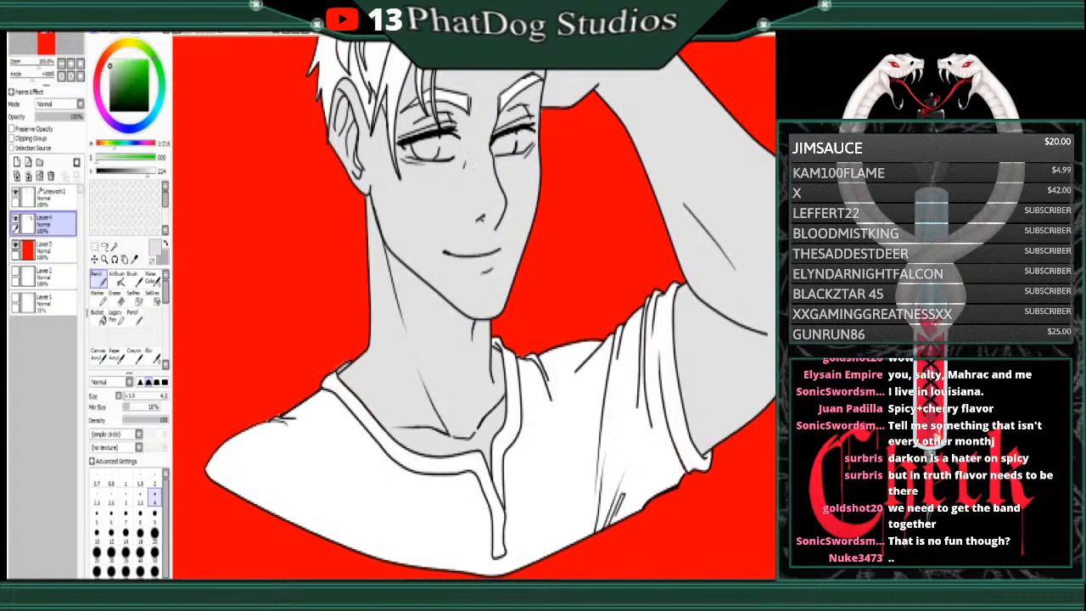
scroll(483, 331, up, 5)
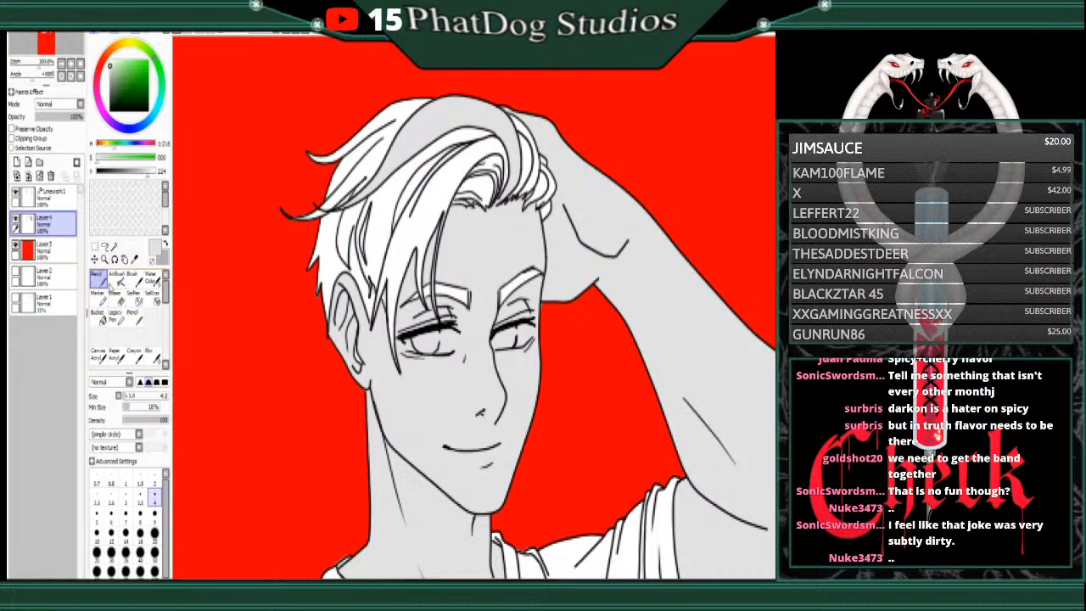
click(166, 245)
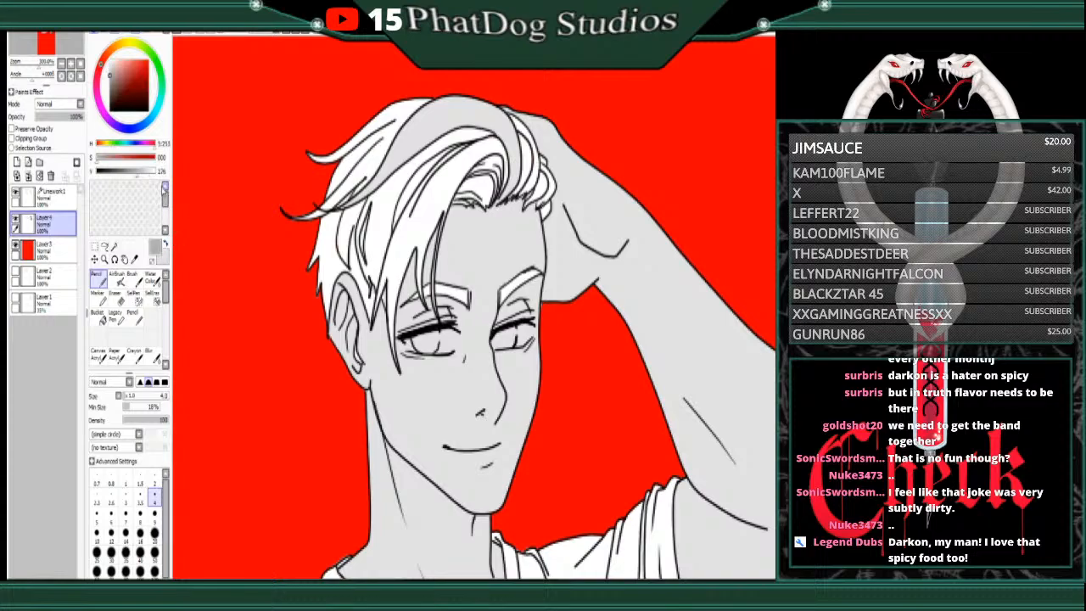
click(109, 60)
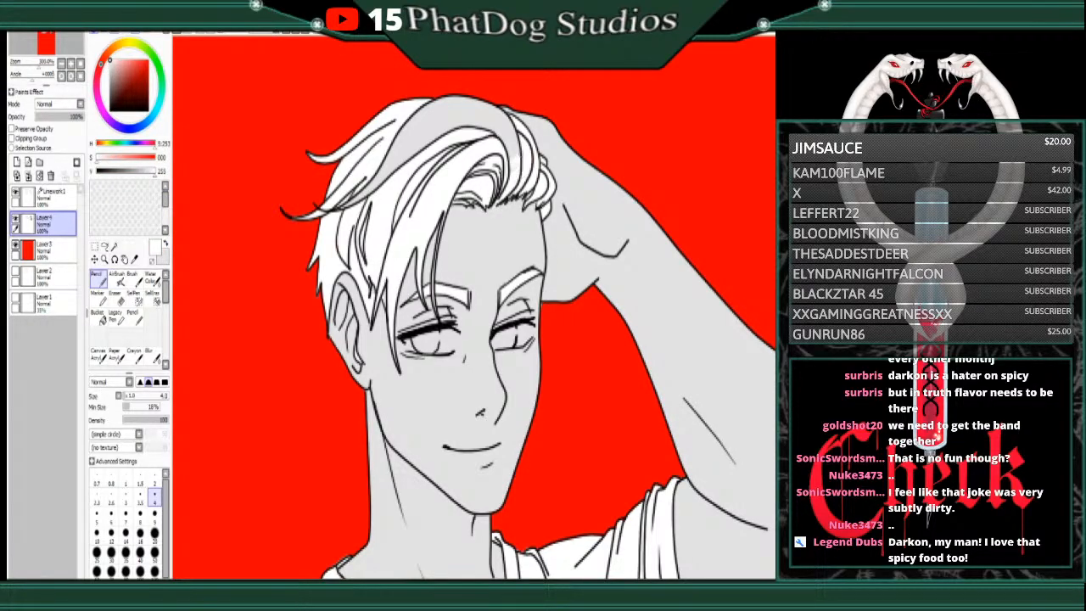
mouse_move(516, 156)
mouse_down()
mouse_move(494, 132)
mouse_move(520, 129)
mouse_move(464, 100)
mouse_move(404, 131)
mouse_move(477, 108)
mouse_move(501, 123)
mouse_move(441, 112)
mouse_move(399, 144)
mouse_move(428, 122)
mouse_move(386, 174)
mouse_move(458, 126)
mouse_move(336, 214)
mouse_up()
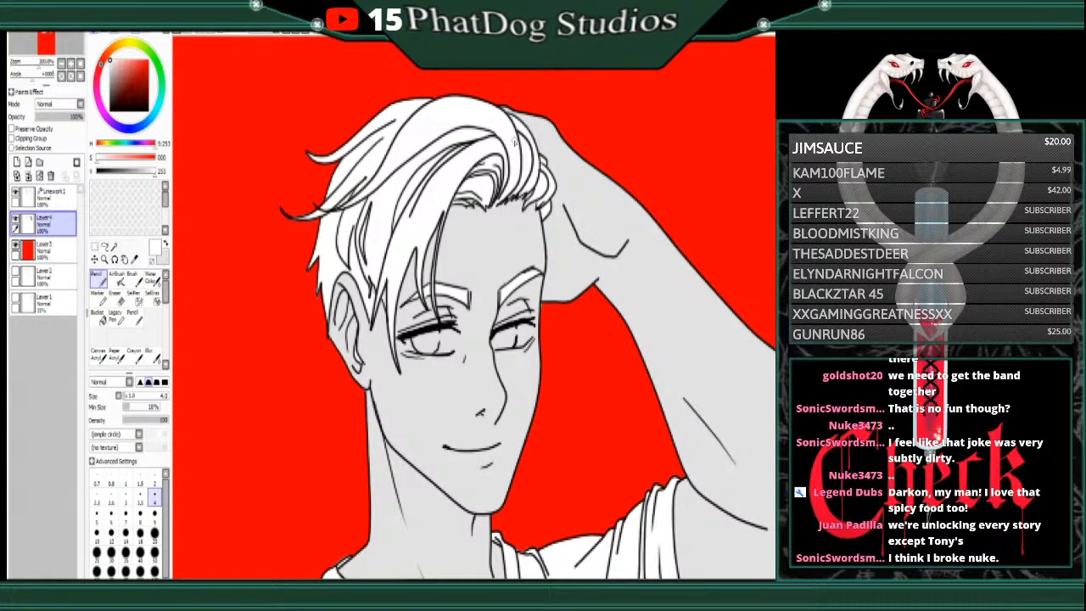
Step: Set the pencil grey to brightness value 194 and shade the tip of the man's nose
right_click(404, 405)
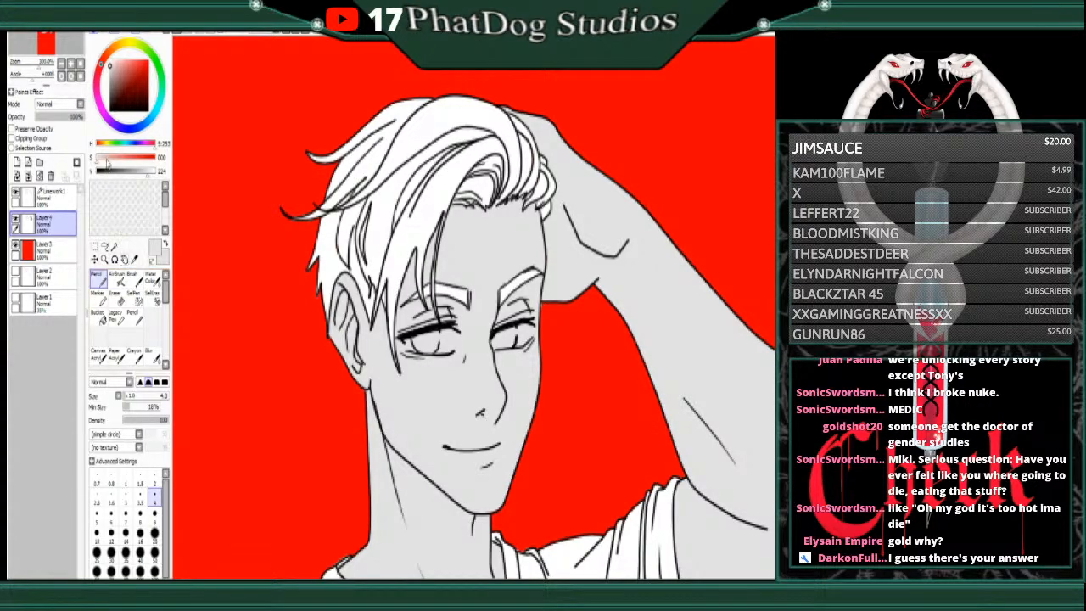
drag(149, 177, 140, 181)
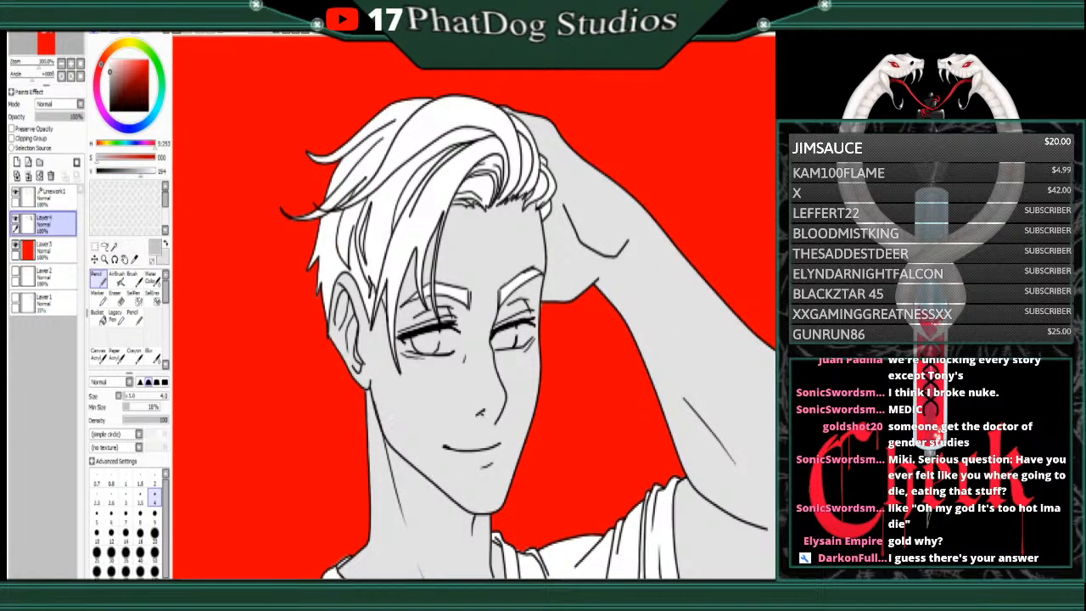
scroll(391, 422, down, 3)
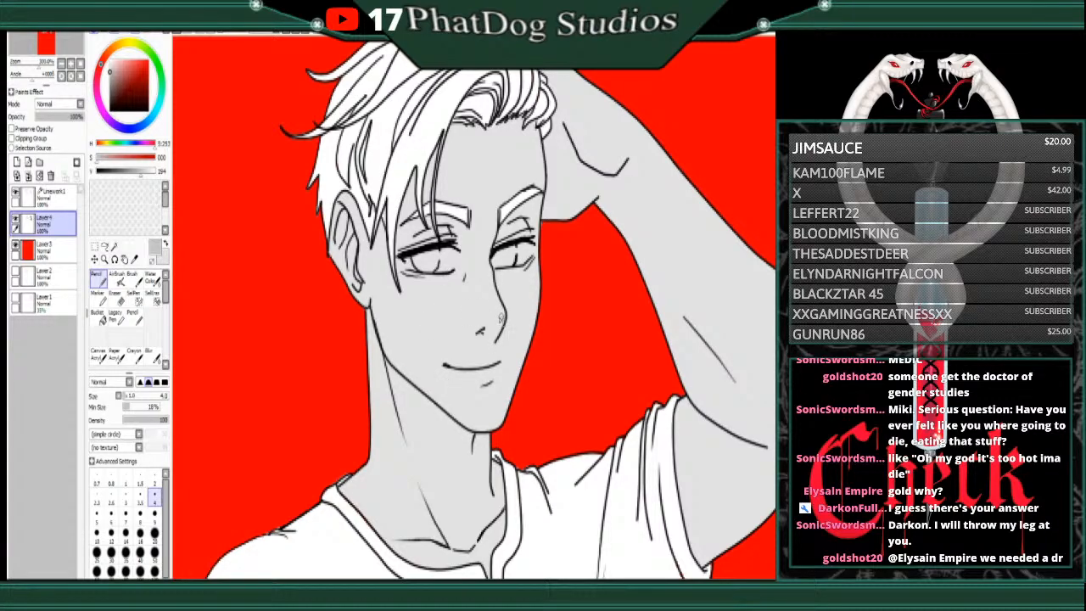
mouse_move(503, 320)
mouse_down()
mouse_move(479, 333)
mouse_move(495, 340)
mouse_move(499, 321)
mouse_move(477, 335)
mouse_up()
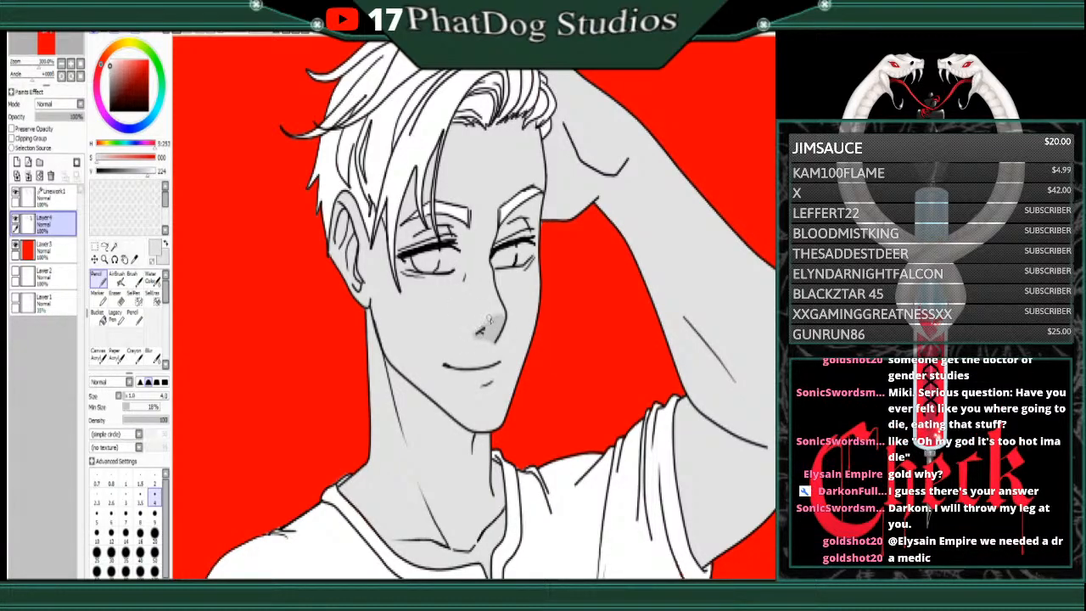
alt+click(496, 333)
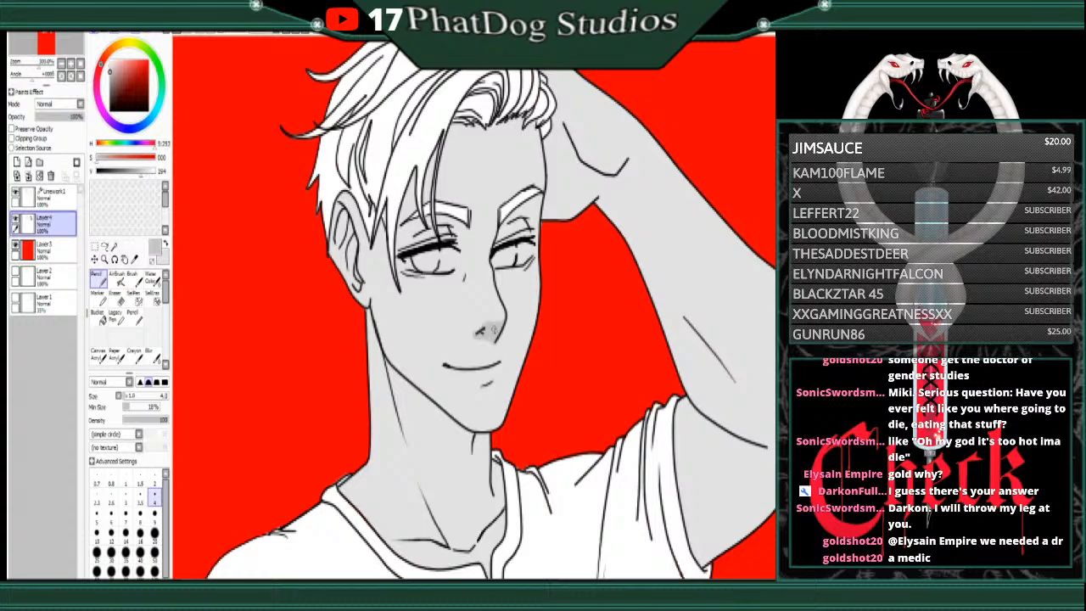
Step: Outline the shadows down the man's cheek and across his neck under the jaw, enabling Preserve Opacity on the layer
mouse_move(409, 275)
mouse_down()
mouse_move(406, 331)
mouse_move(421, 386)
mouse_up()
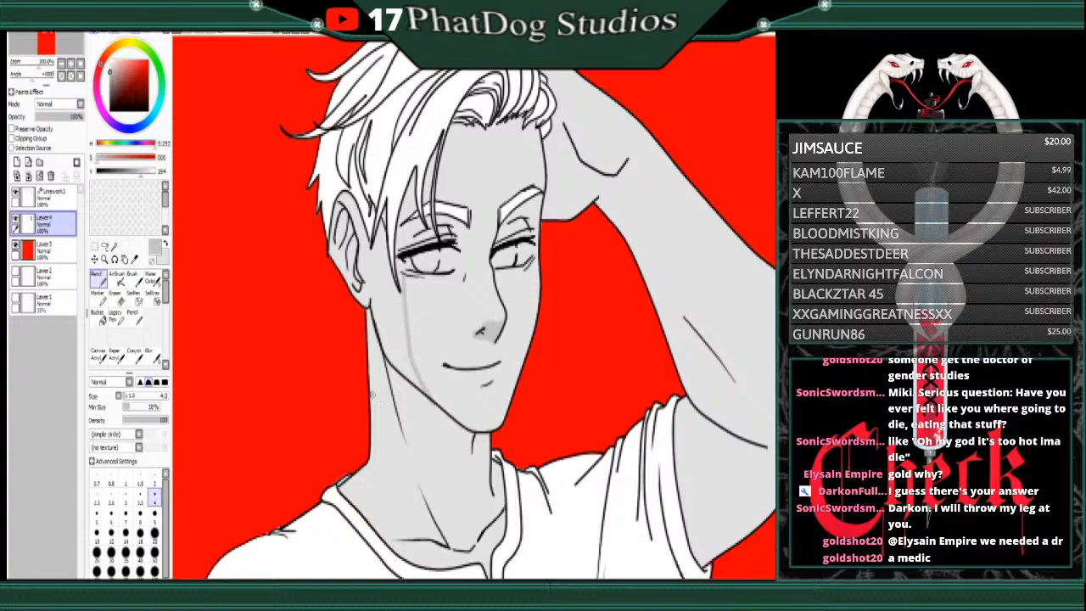
click(11, 129)
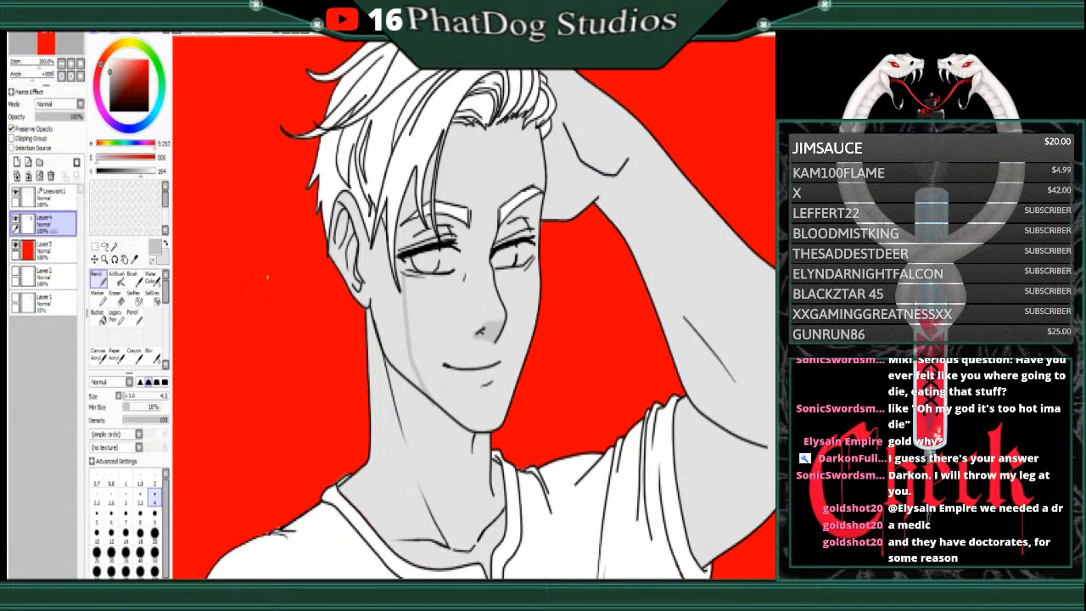
mouse_move(370, 405)
mouse_down()
mouse_move(456, 469)
mouse_move(488, 462)
mouse_up()
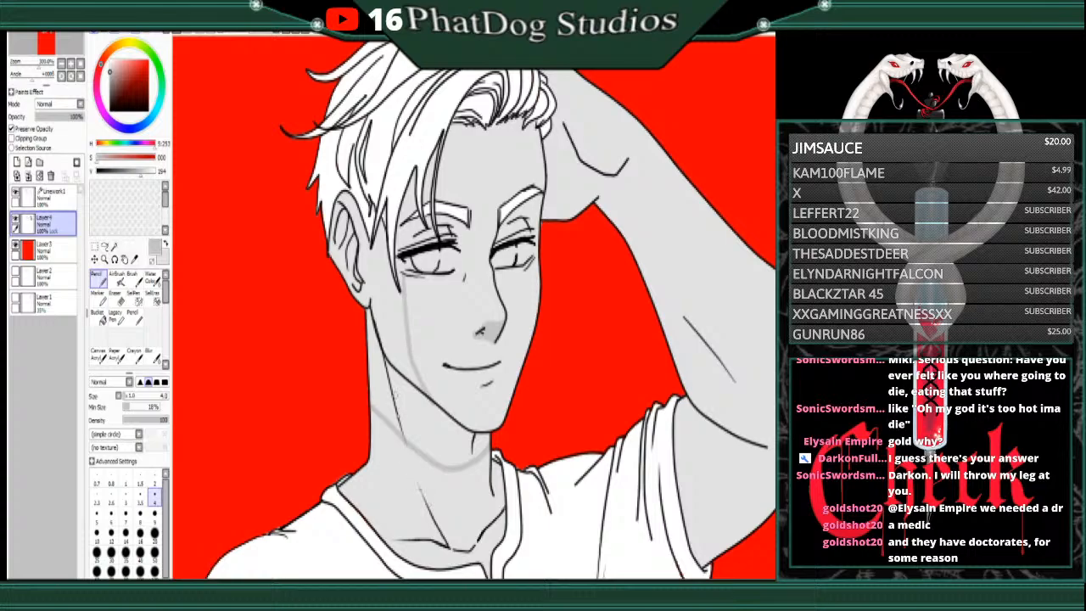
Step: Shade the man's neck muscle and collarbones with grey 194, cleaning the overspill on the shirt collar with white
drag(401, 428, 440, 541)
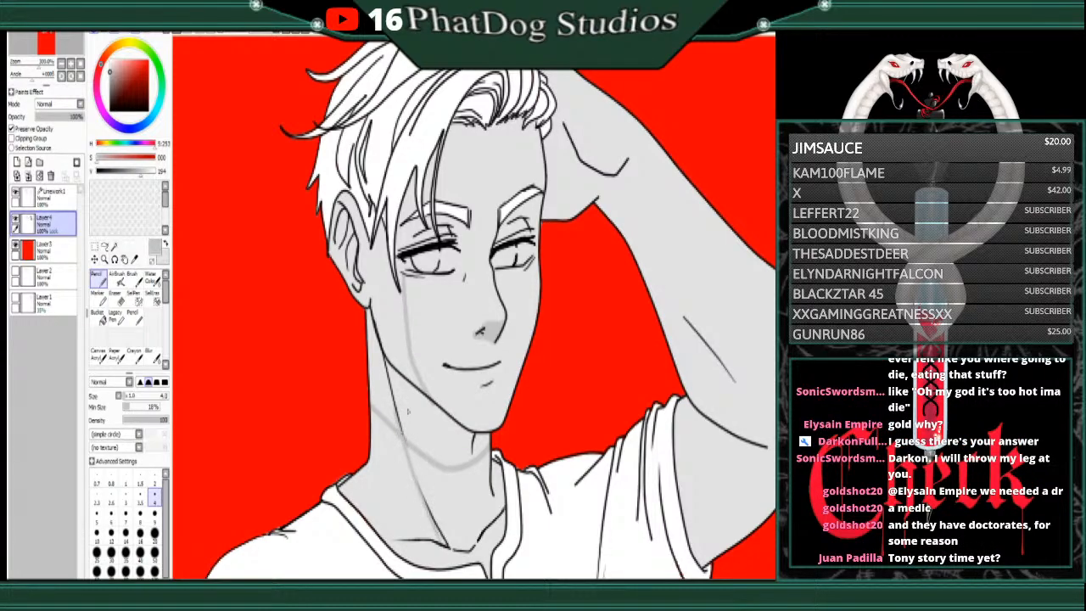
drag(413, 479, 431, 537)
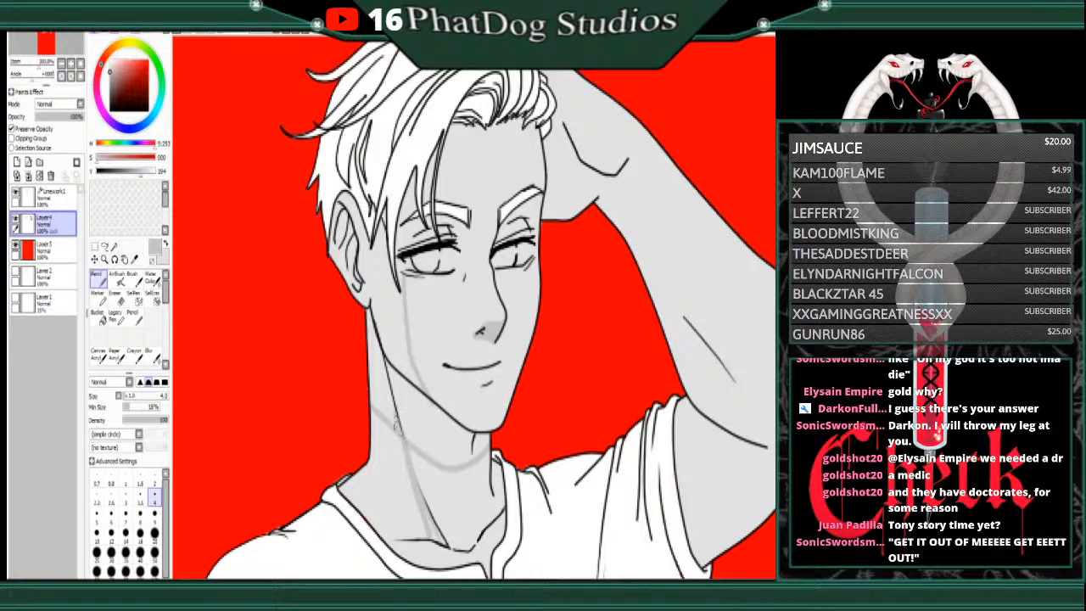
drag(428, 533, 360, 530)
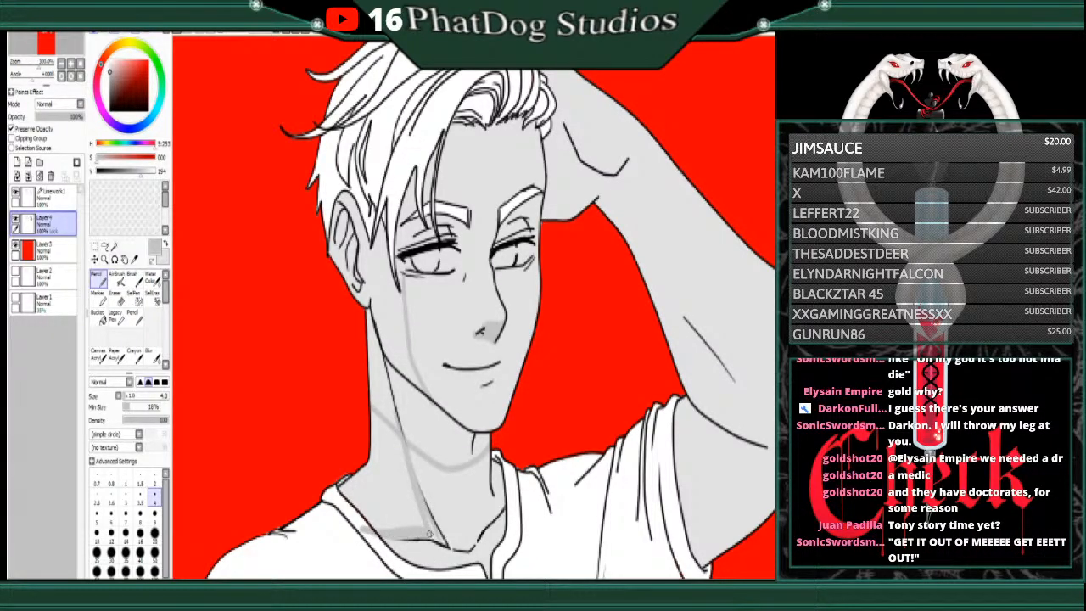
click(166, 243)
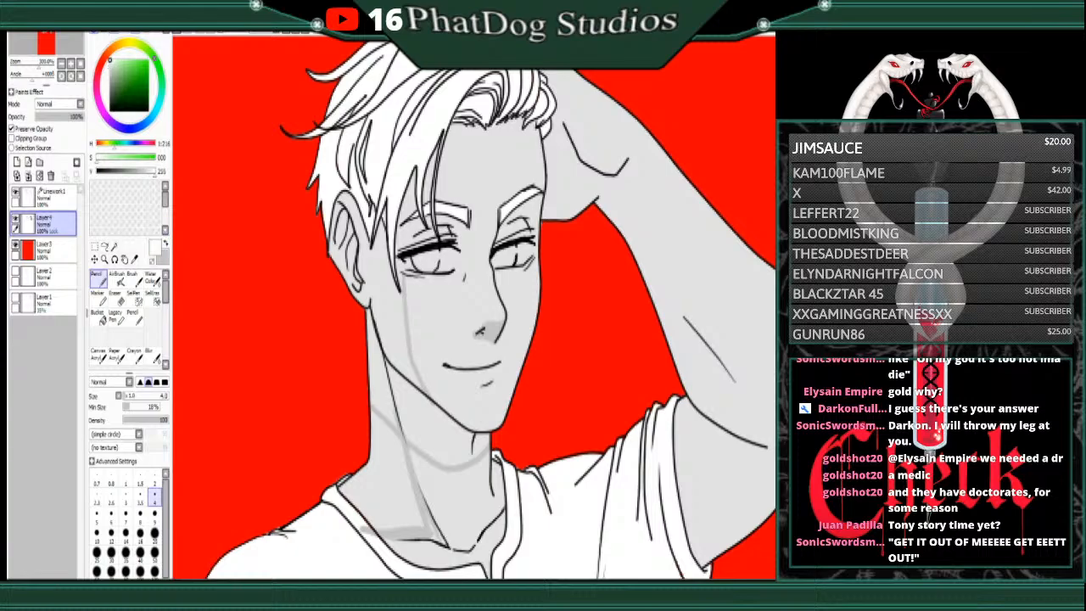
drag(377, 534, 364, 529)
click(165, 245)
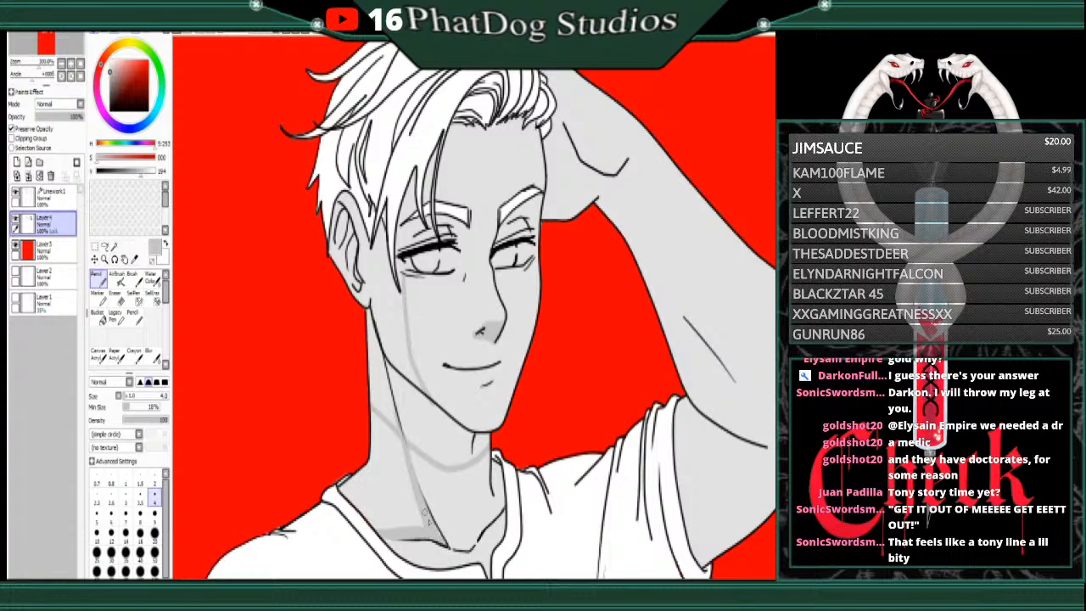
mouse_move(443, 541)
mouse_down()
mouse_move(467, 545)
mouse_move(502, 506)
mouse_move(495, 464)
mouse_move(502, 500)
mouse_up()
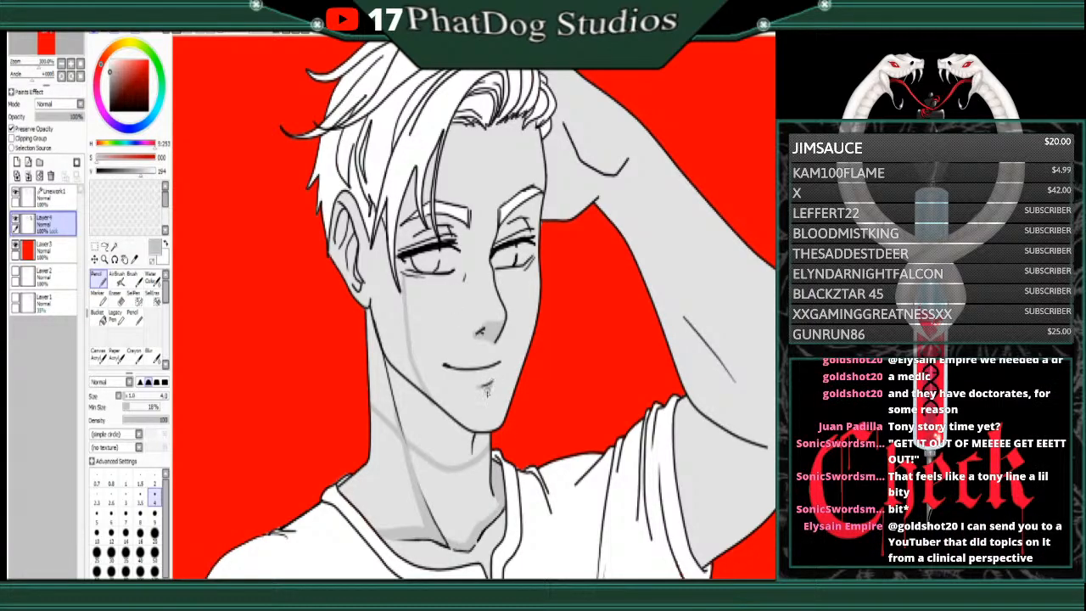
Step: Shade below the man's lower lip and fill the shadow along his cheek and temple with grey 194
mouse_move(487, 393)
mouse_down()
mouse_move(472, 388)
mouse_move(483, 390)
mouse_up()
right_click(463, 406)
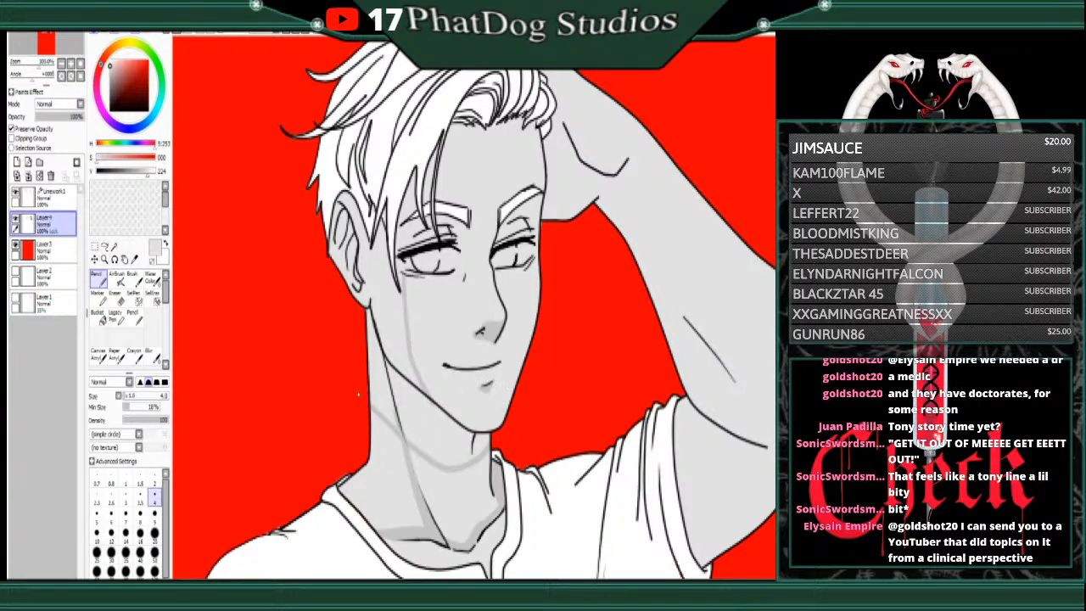
right_click(408, 331)
mouse_move(419, 221)
mouse_down()
mouse_move(416, 245)
mouse_move(400, 254)
mouse_move(398, 245)
mouse_move(402, 287)
mouse_up()
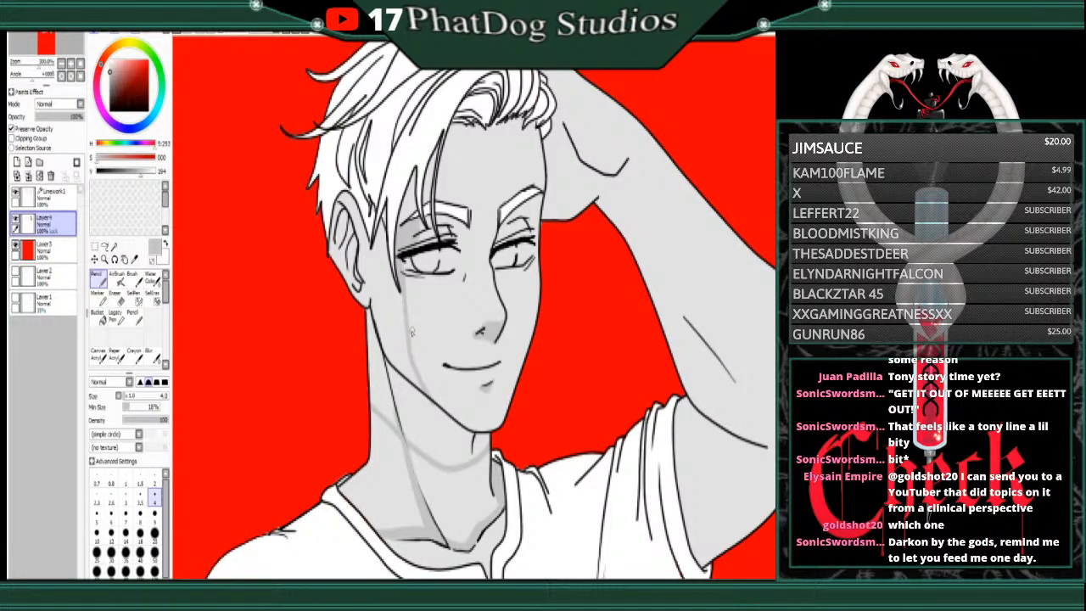
mouse_move(404, 232)
mouse_down()
mouse_move(405, 196)
mouse_move(399, 239)
mouse_move(405, 188)
mouse_move(412, 212)
mouse_move(431, 174)
mouse_move(433, 206)
mouse_up()
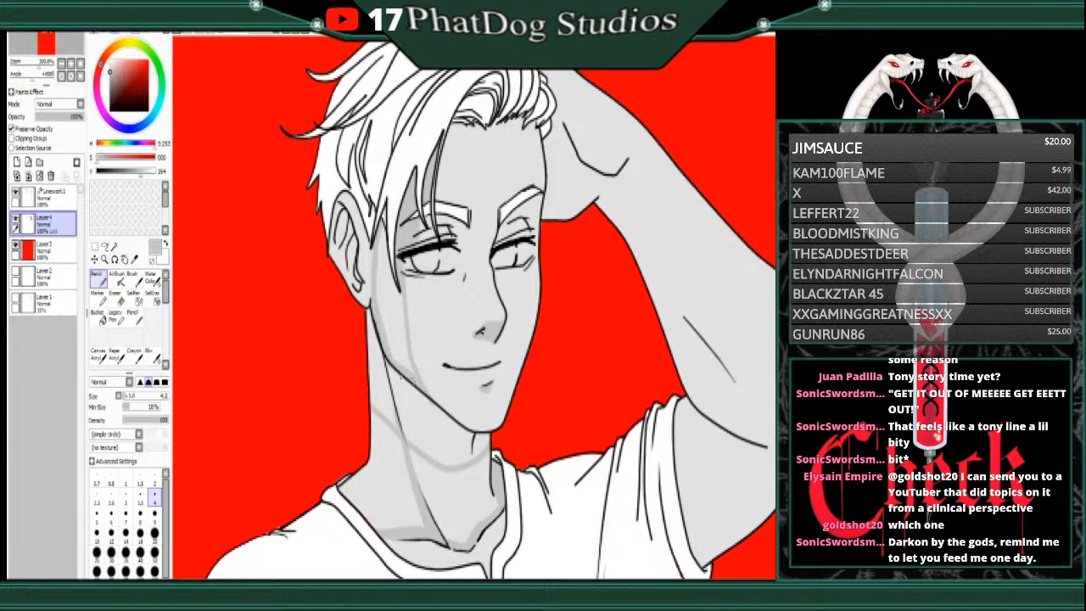
mouse_move(384, 314)
mouse_down()
mouse_move(417, 382)
mouse_move(382, 247)
mouse_move(395, 331)
mouse_move(379, 249)
mouse_move(380, 310)
mouse_up()
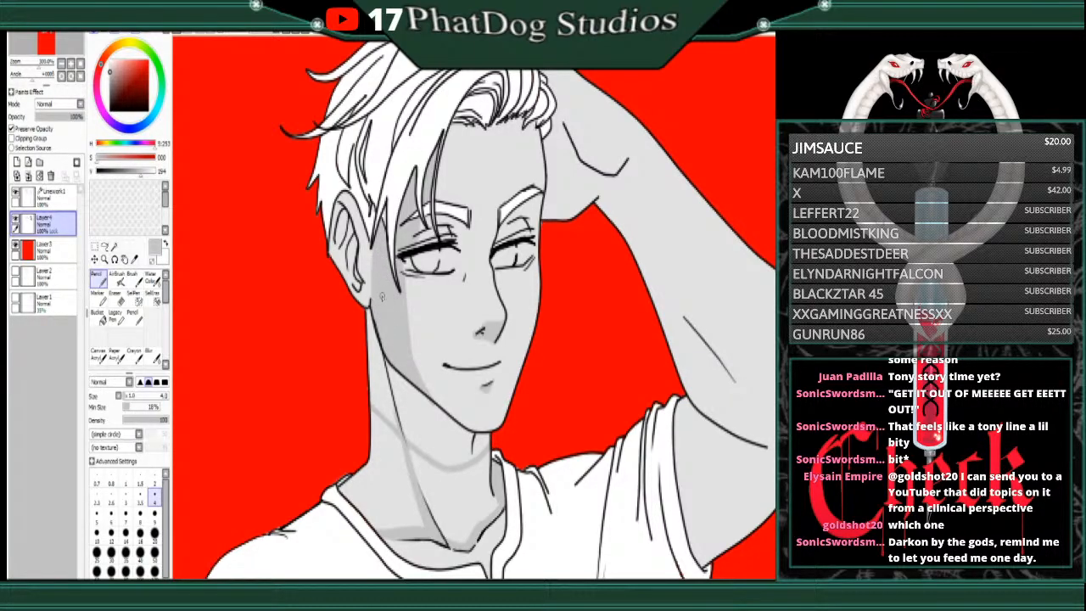
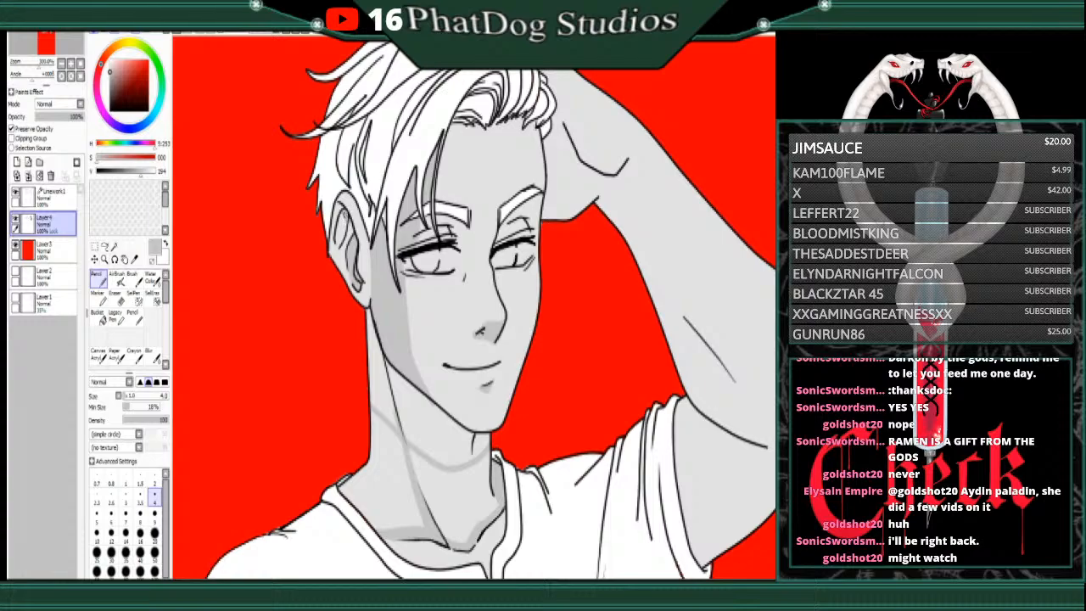
Step: Shade the man's inner ear, the neck under his jaw and his upper eyelids with grey 194
drag(345, 213, 344, 256)
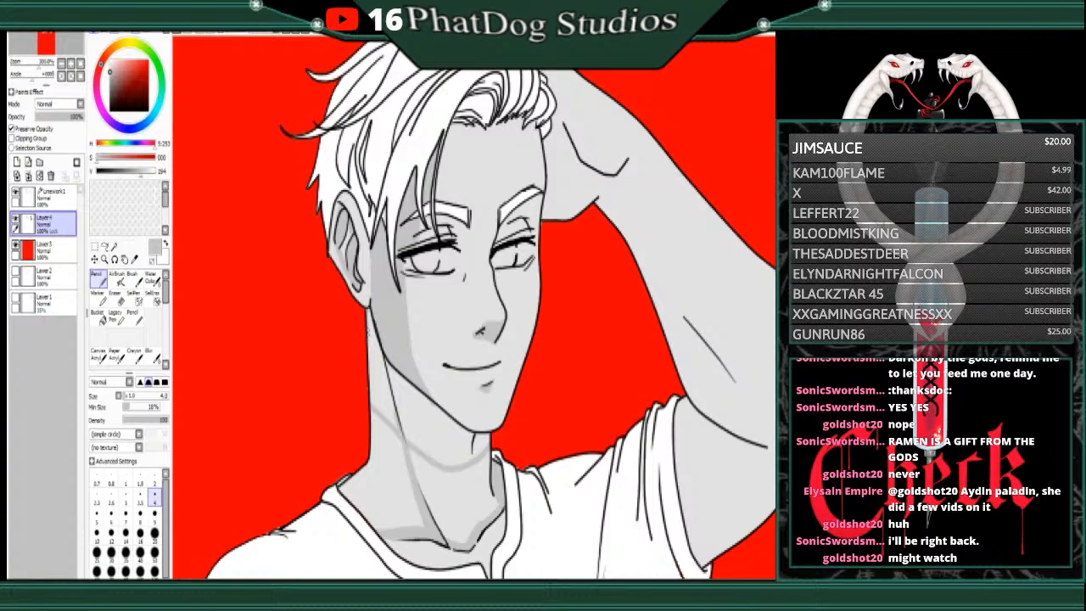
mouse_move(376, 351)
mouse_down()
mouse_move(381, 412)
mouse_move(414, 440)
mouse_move(379, 379)
mouse_move(416, 424)
mouse_move(402, 382)
mouse_move(429, 408)
mouse_move(379, 364)
mouse_move(448, 425)
mouse_move(391, 399)
mouse_move(454, 458)
mouse_move(413, 442)
mouse_move(450, 467)
mouse_move(421, 455)
mouse_move(472, 463)
mouse_move(396, 409)
mouse_up()
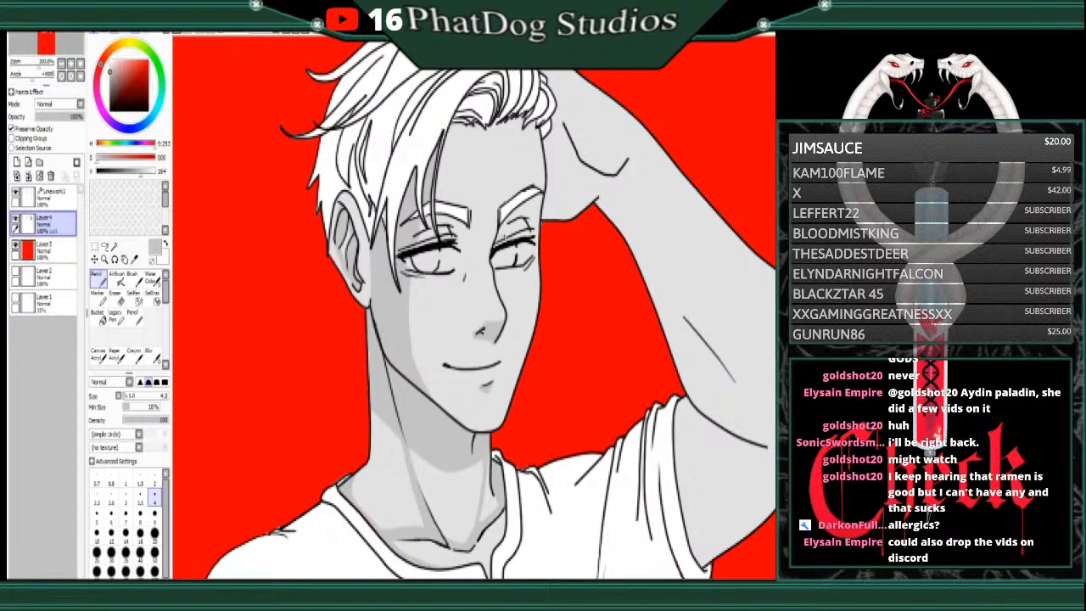
mouse_move(508, 223)
mouse_down()
mouse_move(524, 212)
mouse_move(527, 225)
mouse_move(524, 211)
mouse_move(537, 212)
mouse_move(534, 251)
mouse_move(536, 235)
mouse_up()
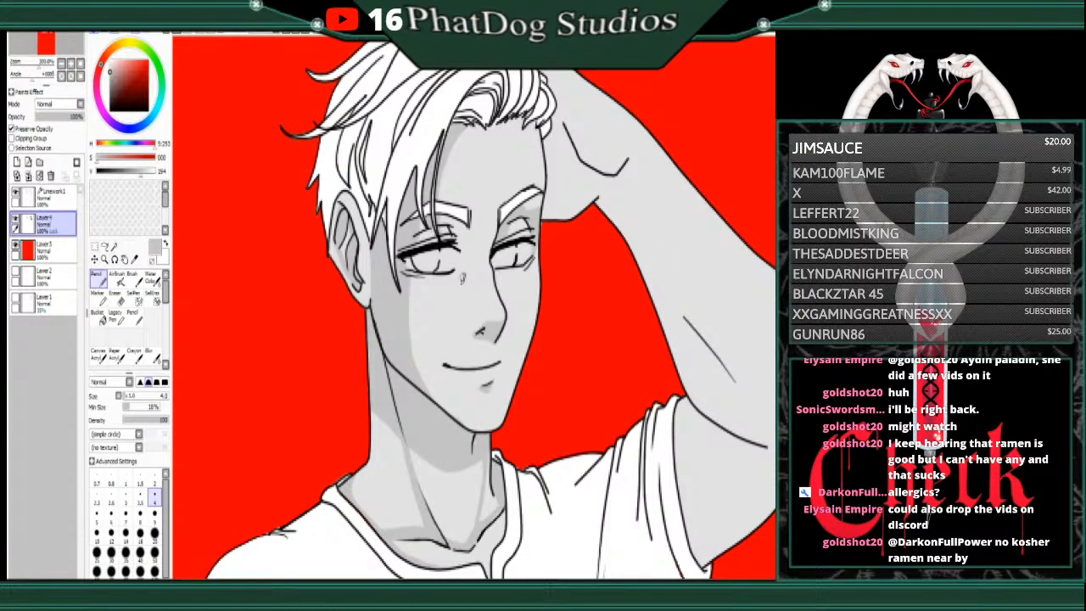
alt+click(458, 337)
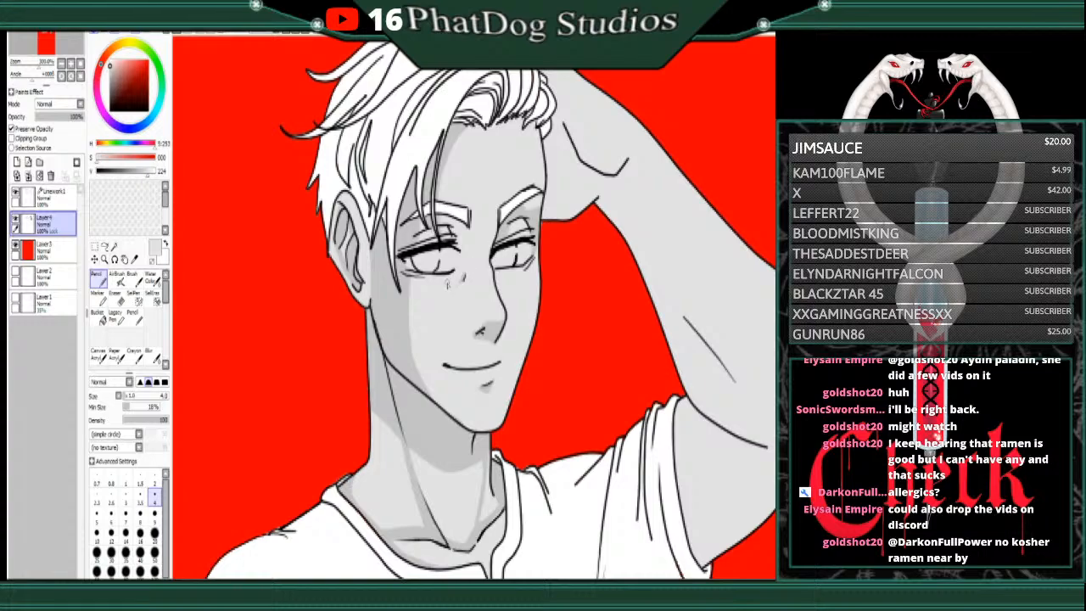
alt+click(399, 326)
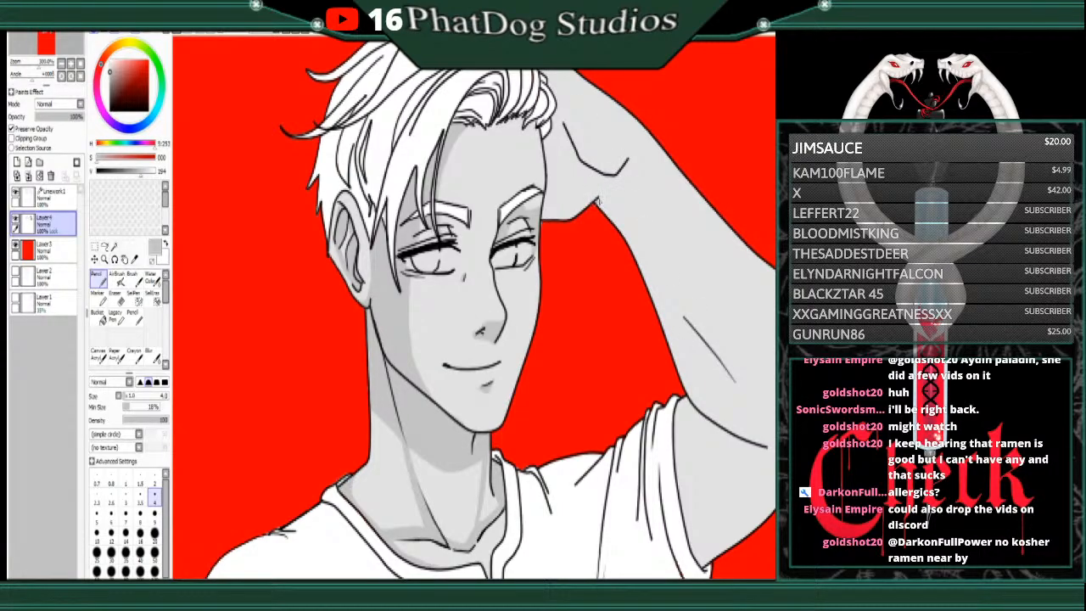
Step: Shade the man's wrist and the back and palm side of his raised hand with grey 194
mouse_move(599, 200)
mouse_down()
mouse_move(617, 179)
mouse_move(600, 196)
mouse_up()
mouse_move(589, 162)
mouse_down()
mouse_move(622, 105)
mouse_move(618, 129)
mouse_move(589, 160)
mouse_move(607, 172)
mouse_move(626, 159)
mouse_move(612, 173)
mouse_move(635, 131)
mouse_up()
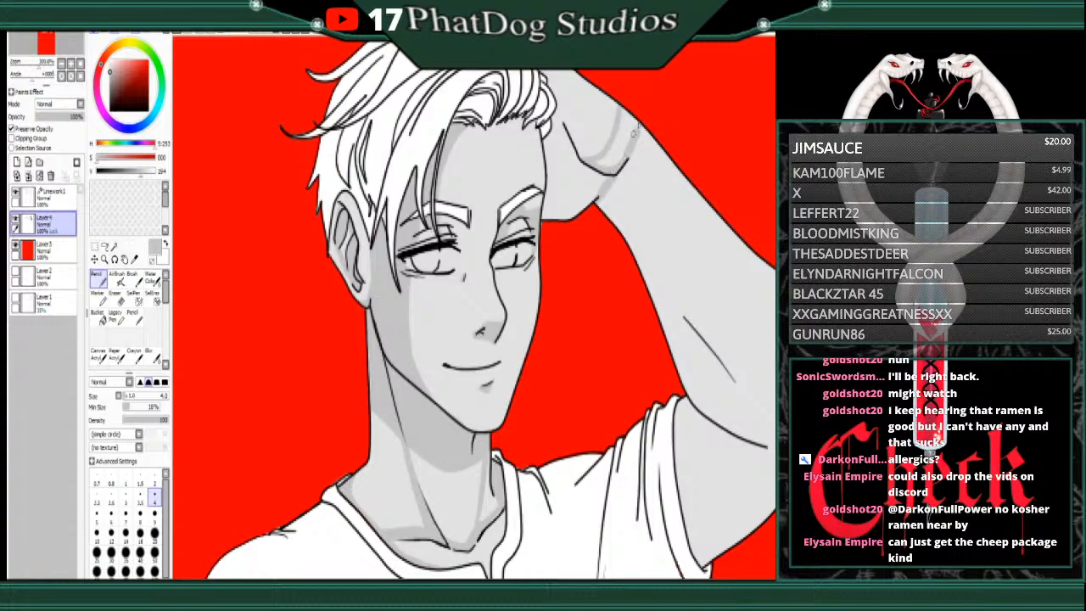
mouse_move(621, 170)
mouse_down()
mouse_move(633, 103)
mouse_move(630, 149)
mouse_move(628, 114)
mouse_move(612, 162)
mouse_move(623, 109)
mouse_move(604, 156)
mouse_up()
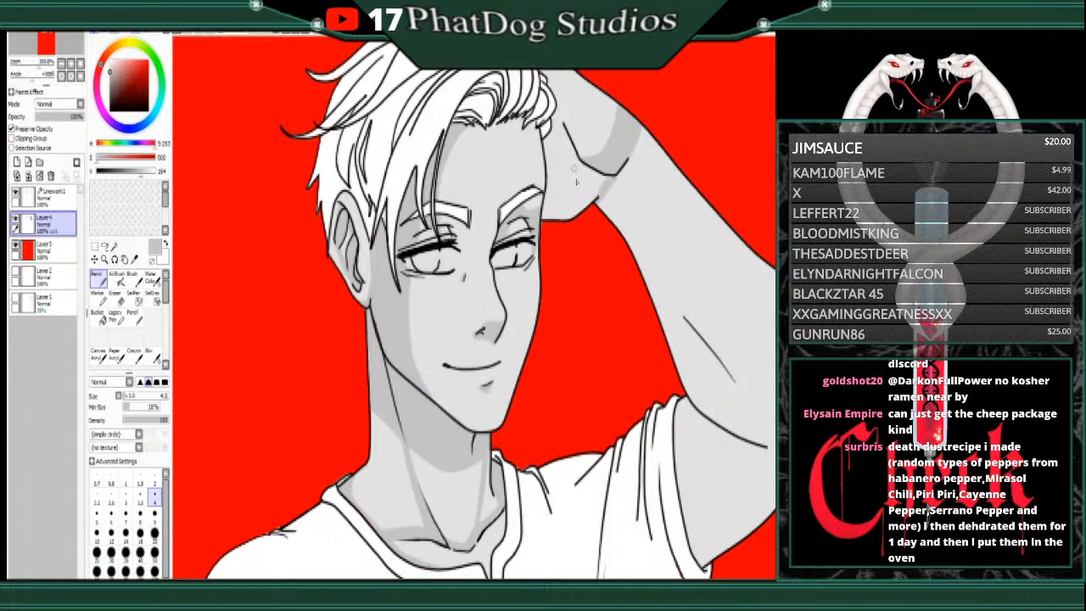
scroll(583, 292, up, 3)
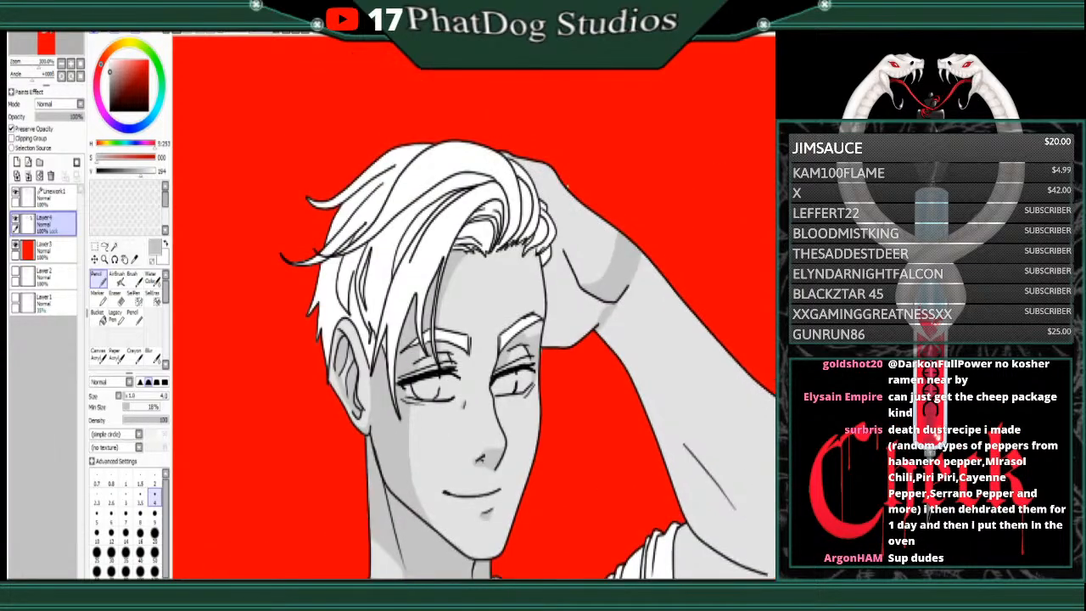
mouse_move(560, 246)
mouse_down()
mouse_move(545, 333)
mouse_move(555, 288)
mouse_move(551, 339)
mouse_move(554, 273)
mouse_move(559, 369)
mouse_move(568, 364)
mouse_move(553, 267)
mouse_move(563, 336)
mouse_move(554, 288)
mouse_move(578, 346)
mouse_move(563, 261)
mouse_move(594, 306)
mouse_up()
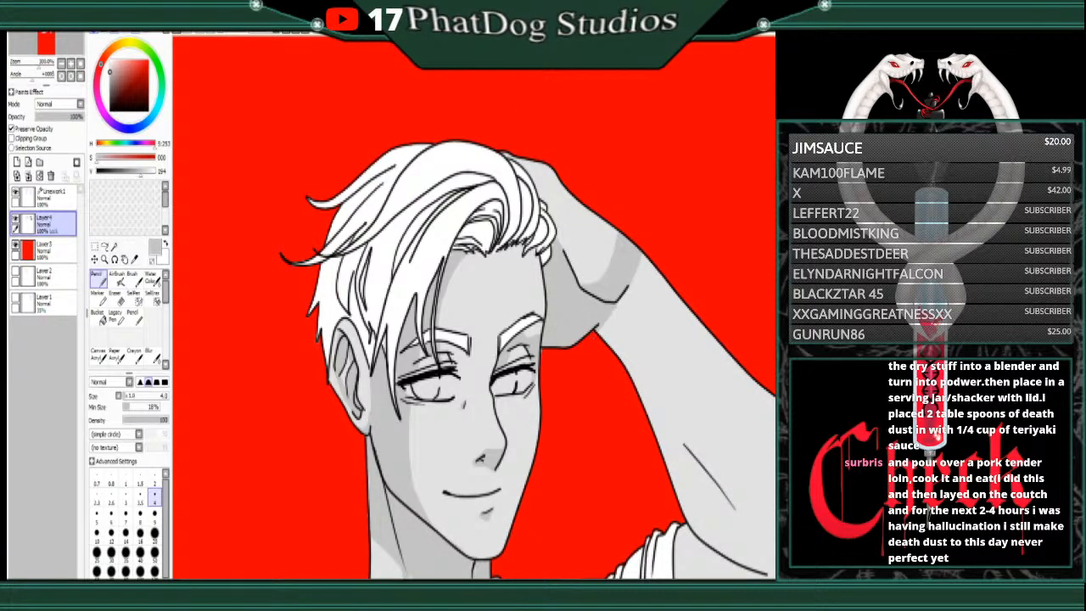
Step: Outline the shadow down the man's raised forearm and around the muscle near the elbow crease with grey 194
scroll(741, 293, down, 5)
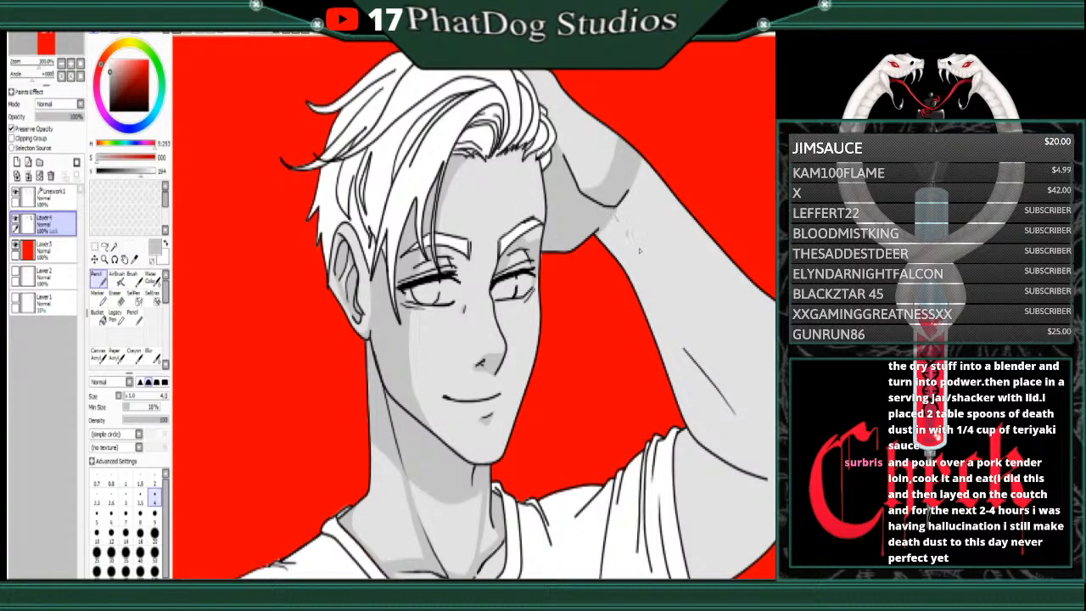
drag(618, 219, 744, 404)
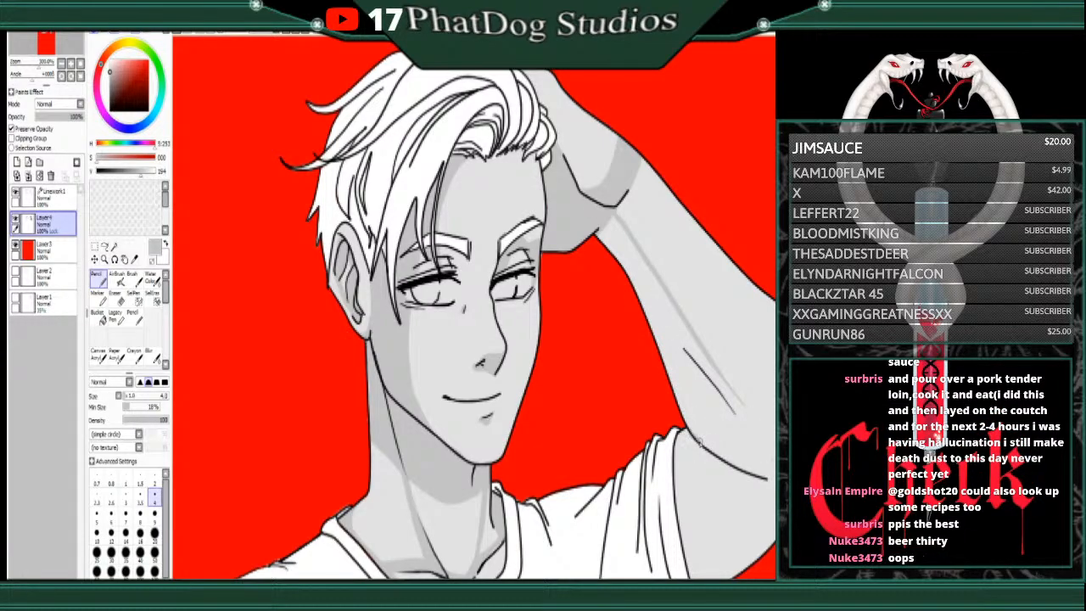
mouse_move(683, 376)
mouse_down()
mouse_move(714, 400)
mouse_move(738, 445)
mouse_move(736, 467)
mouse_move(711, 452)
mouse_up()
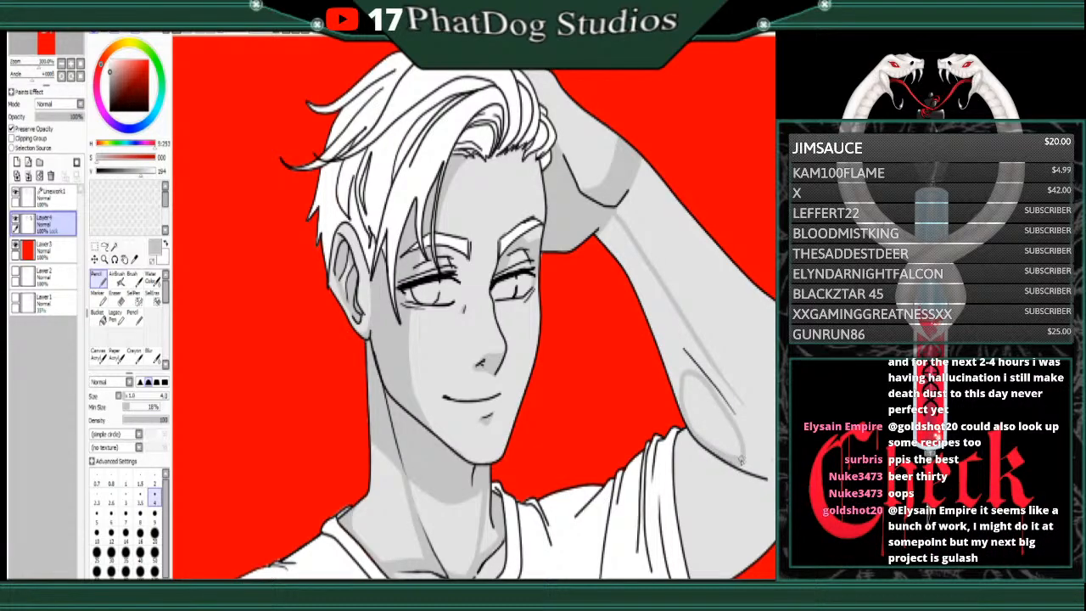
mouse_move(686, 416)
mouse_down()
mouse_move(661, 336)
mouse_move(678, 388)
mouse_move(666, 340)
mouse_move(679, 373)
mouse_move(684, 357)
mouse_up()
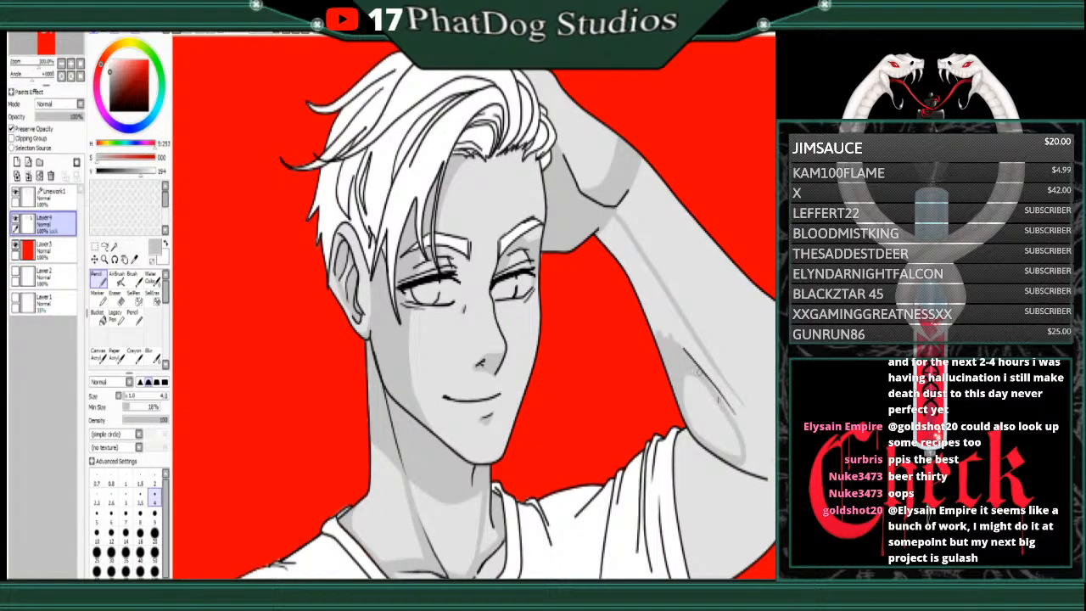
drag(700, 373, 755, 457)
Step: Fill the shadow along the inner edge of the raised forearm, from the wrist to the muscle line
mouse_move(620, 257)
mouse_down()
mouse_move(597, 229)
mouse_move(657, 332)
mouse_up()
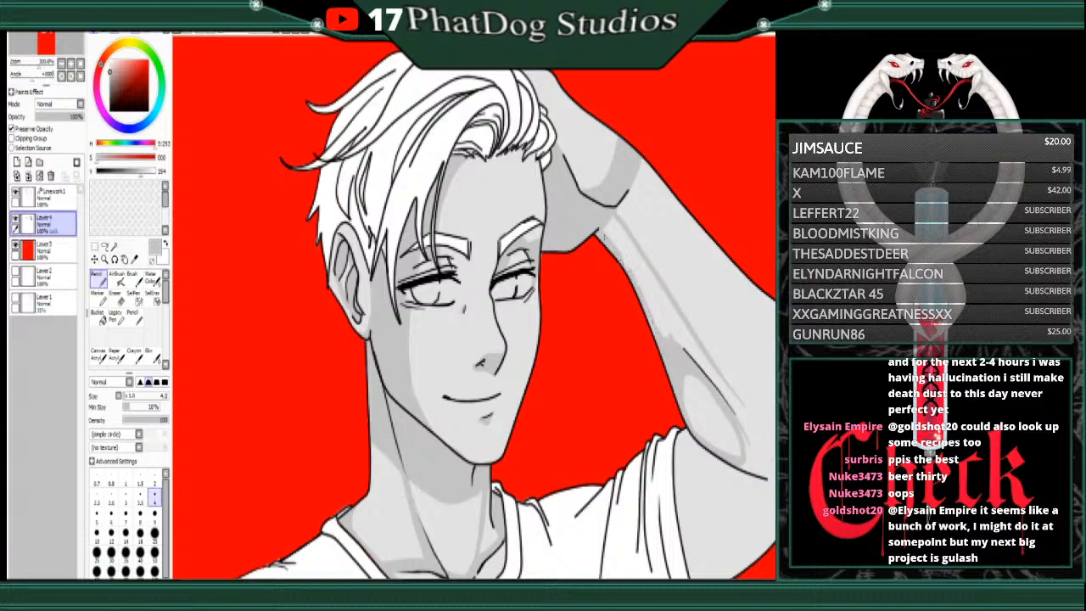
mouse_move(608, 231)
mouse_down()
mouse_move(662, 332)
mouse_move(637, 254)
mouse_up()
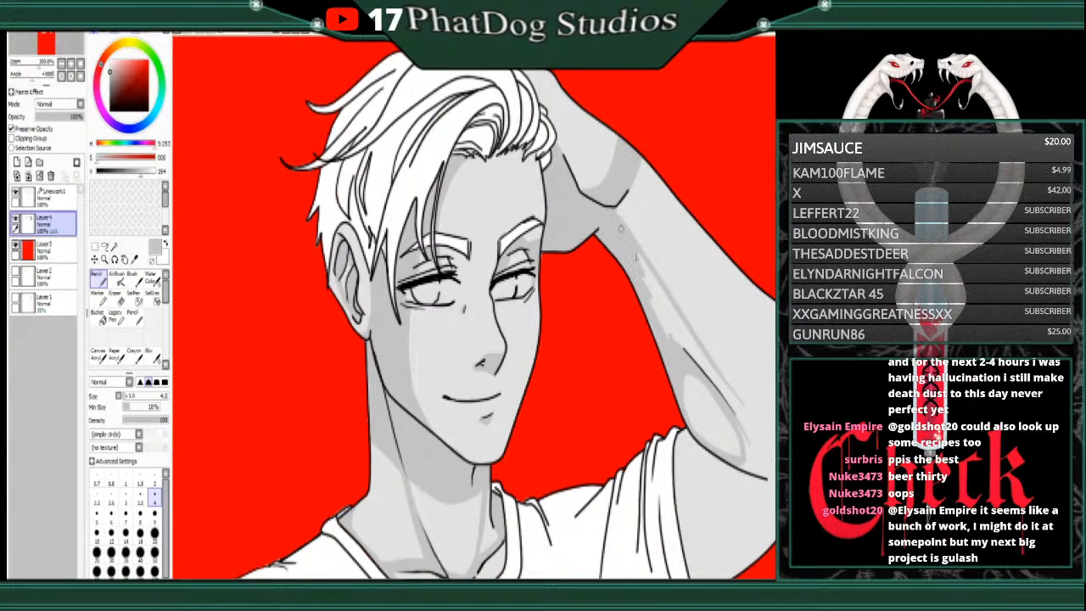
drag(610, 213, 605, 221)
drag(641, 267, 689, 352)
mouse_move(641, 289)
mouse_down()
mouse_move(674, 343)
mouse_move(672, 363)
mouse_up()
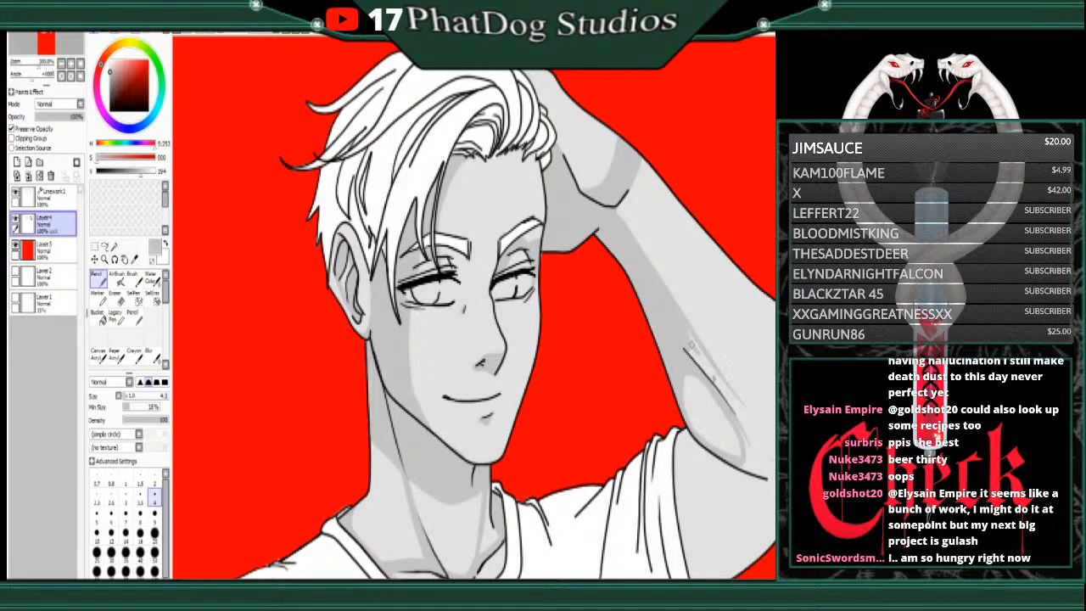
Step: Shade the raised arm around the elbow crease and along the upper arm down to the sleeve with grey 194
drag(686, 341, 720, 386)
drag(677, 316, 775, 445)
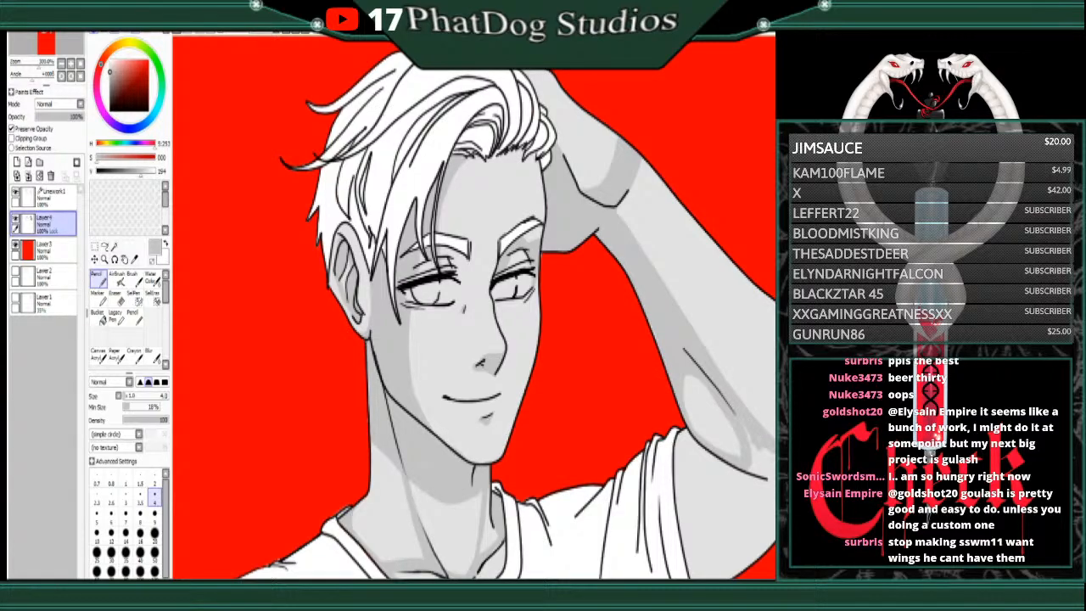
scroll(738, 289, down, 3)
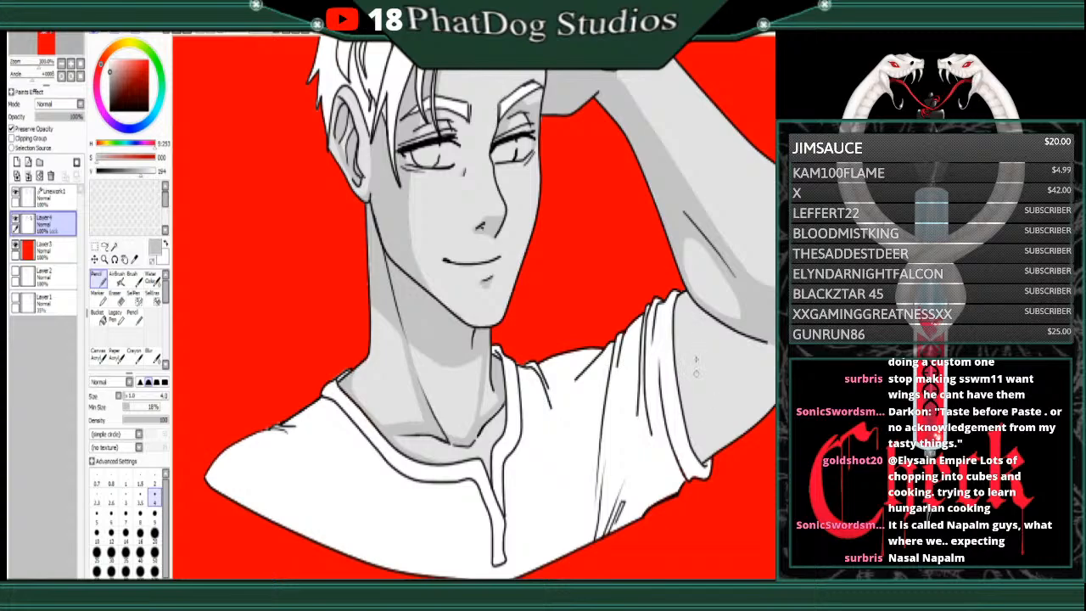
drag(697, 307, 713, 455)
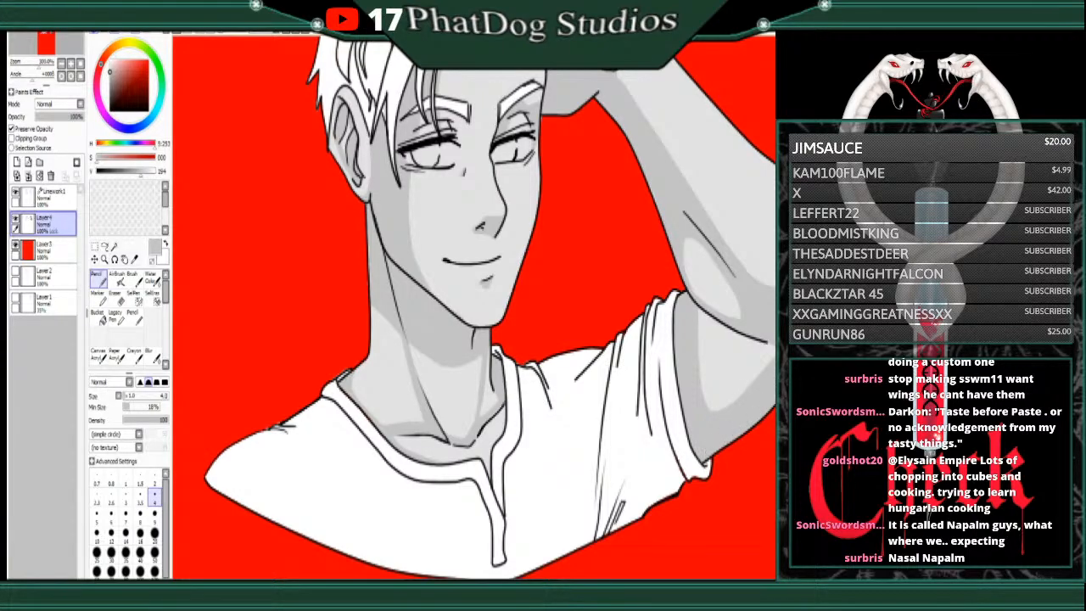
mouse_move(699, 309)
mouse_down()
mouse_move(767, 365)
mouse_move(773, 349)
mouse_up()
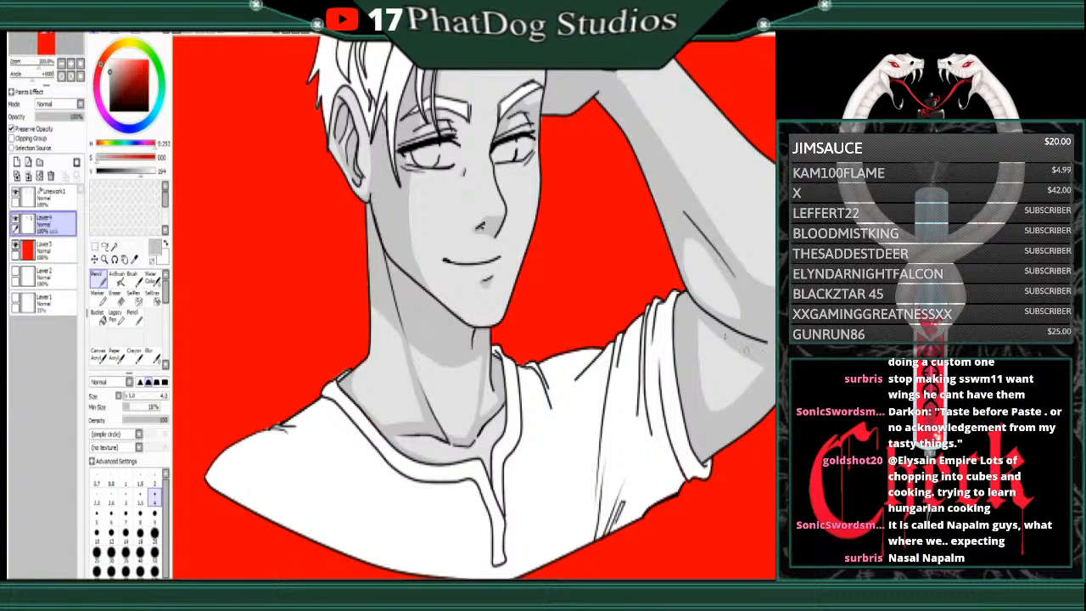
mouse_move(477, 254)
mouse_down()
mouse_move(457, 235)
mouse_move(477, 249)
mouse_move(512, 233)
mouse_up()
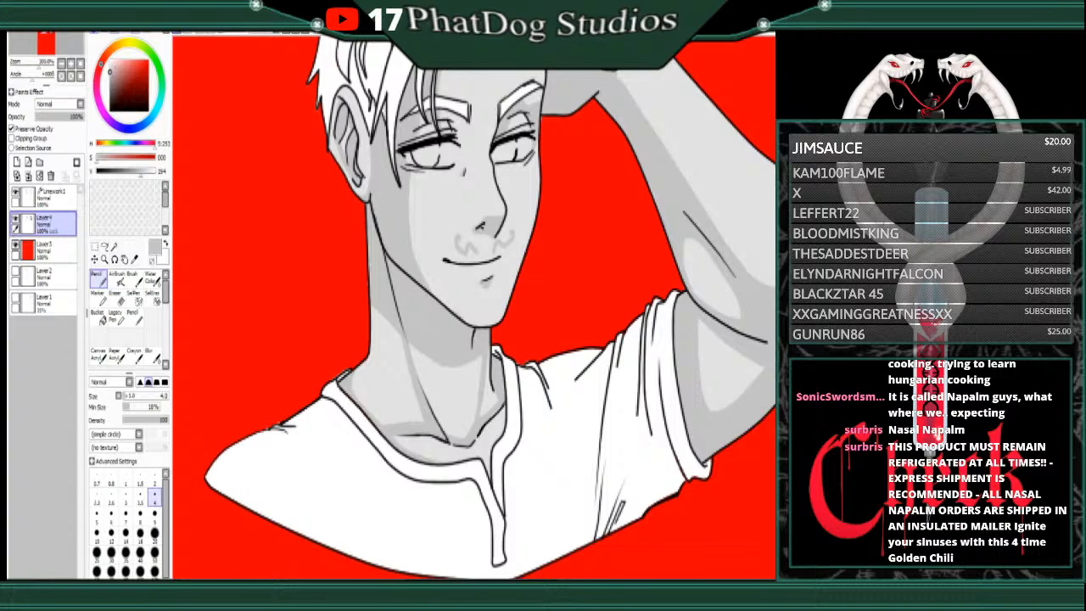
key(ctrl+z)
key(ctrl+z)
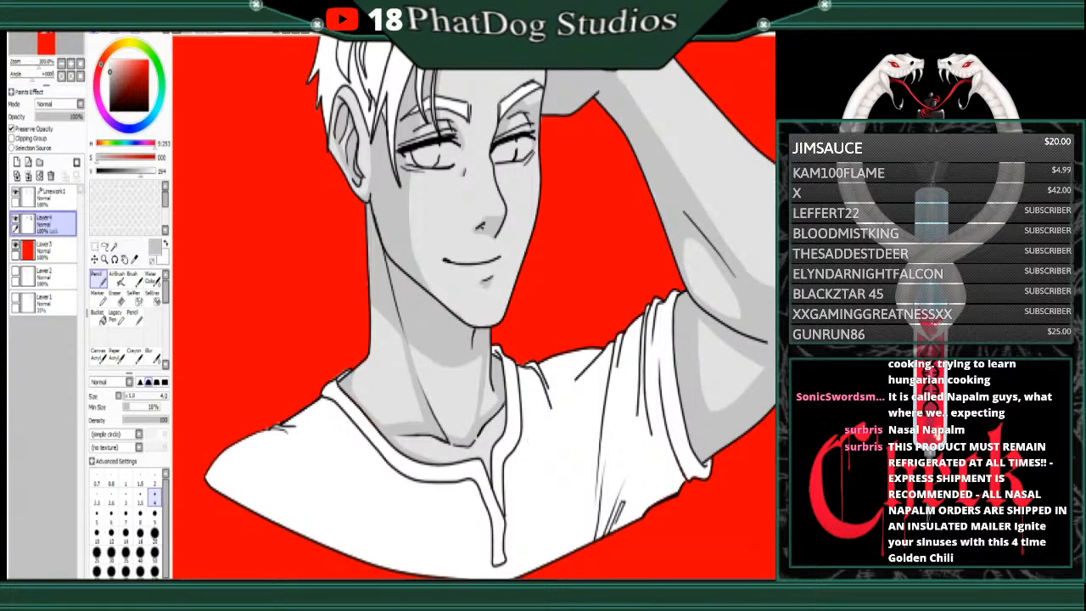
Step: Paint the insides of both of the man's eyes white, using the white sampled from his hair
scroll(463, 186, up, 5)
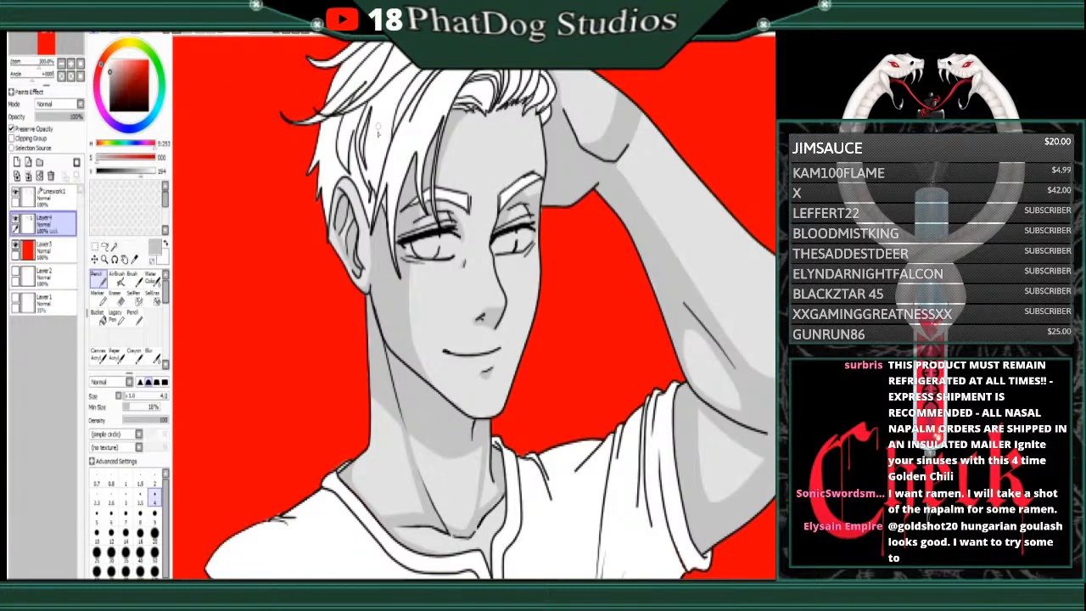
alt+click(396, 150)
mouse_move(407, 246)
mouse_down()
mouse_move(417, 256)
mouse_move(441, 239)
mouse_move(433, 255)
mouse_move(444, 258)
mouse_move(457, 246)
mouse_up()
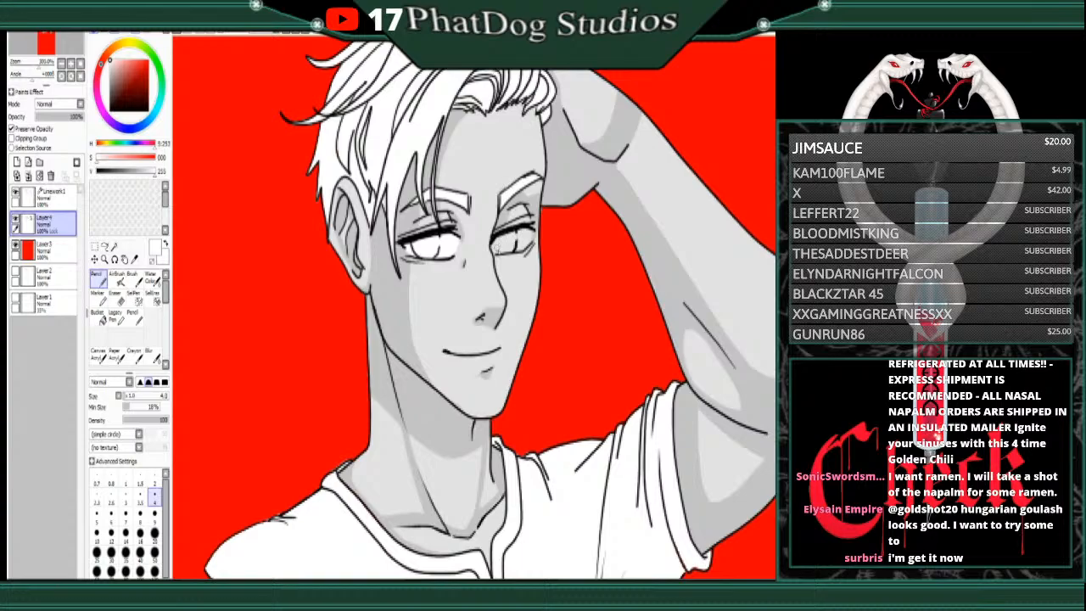
mouse_move(497, 248)
mouse_down()
mouse_move(532, 235)
mouse_move(508, 251)
mouse_move(519, 241)
mouse_up()
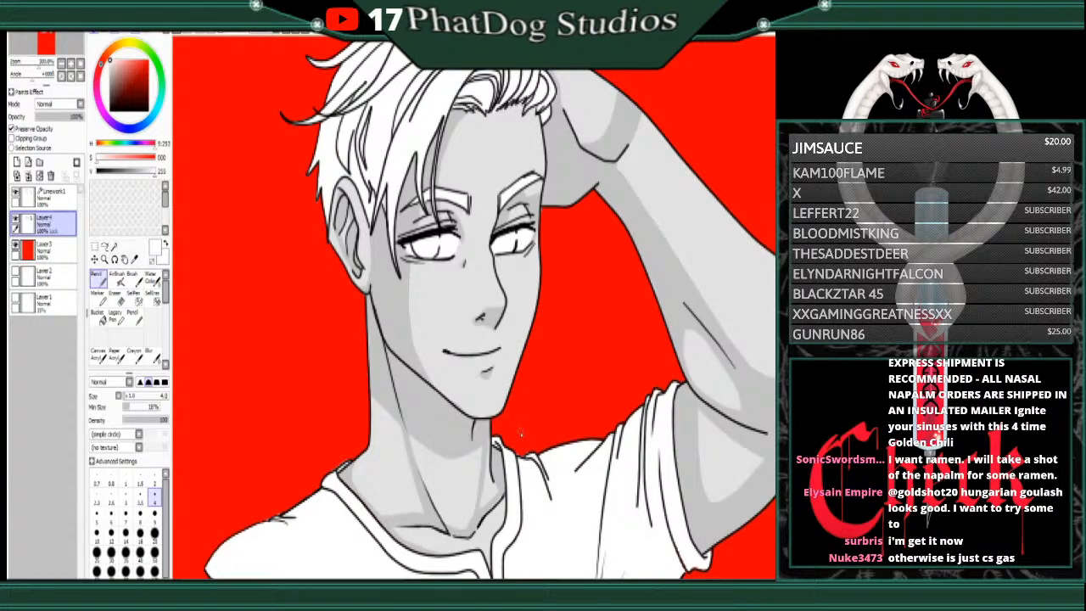
Step: Paint both irises grey 105 and add darker shading inside them with grey 66
click(110, 85)
mouse_move(414, 244)
mouse_down()
mouse_move(417, 254)
mouse_move(429, 241)
mouse_move(513, 243)
mouse_move(501, 249)
mouse_move(513, 239)
mouse_up()
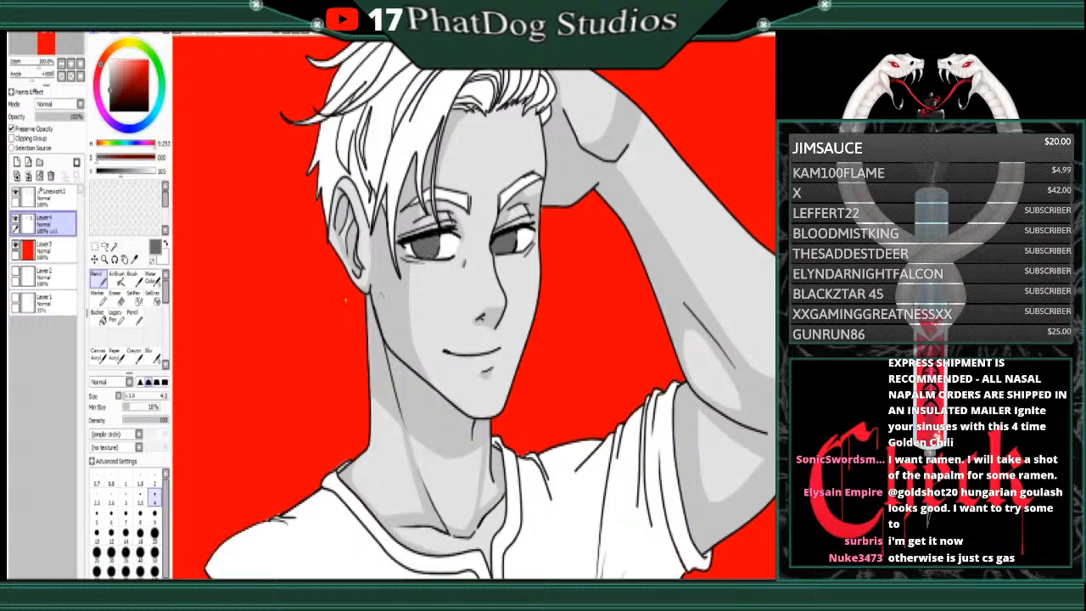
click(112, 172)
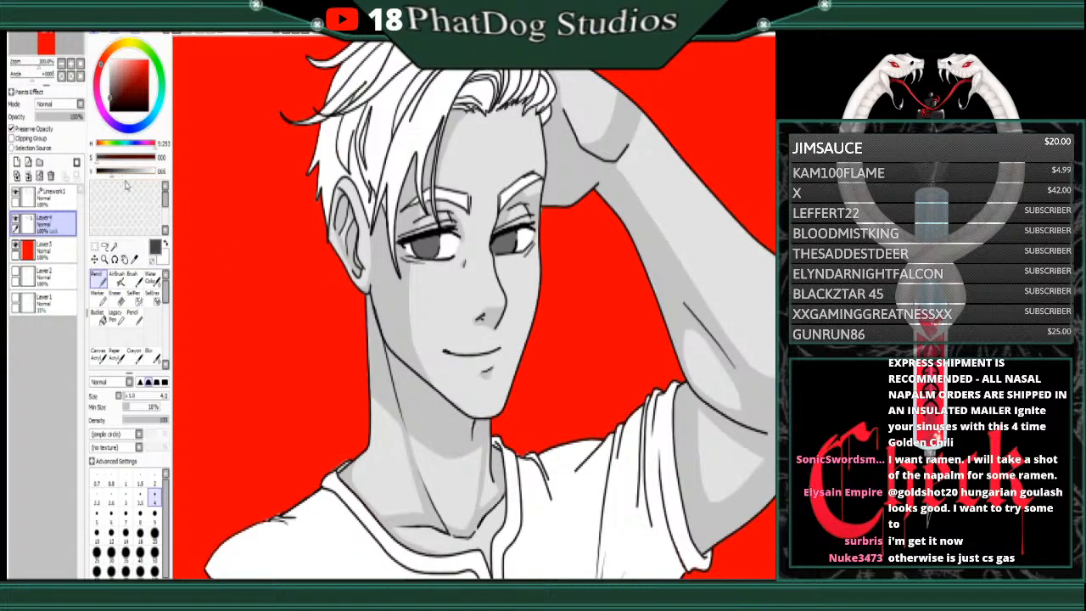
drag(425, 253, 427, 243)
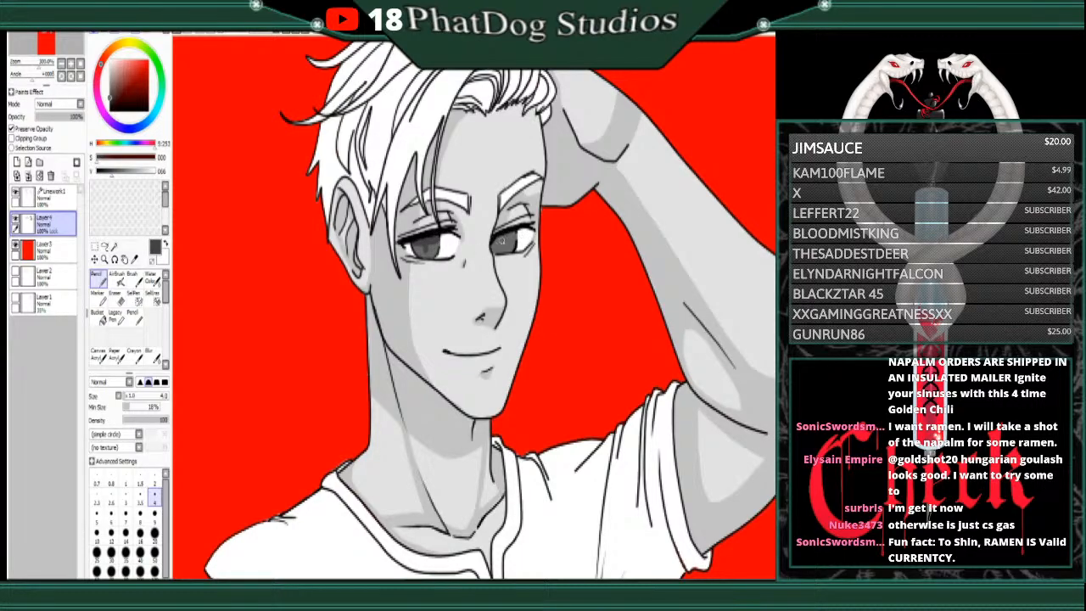
drag(503, 243, 506, 240)
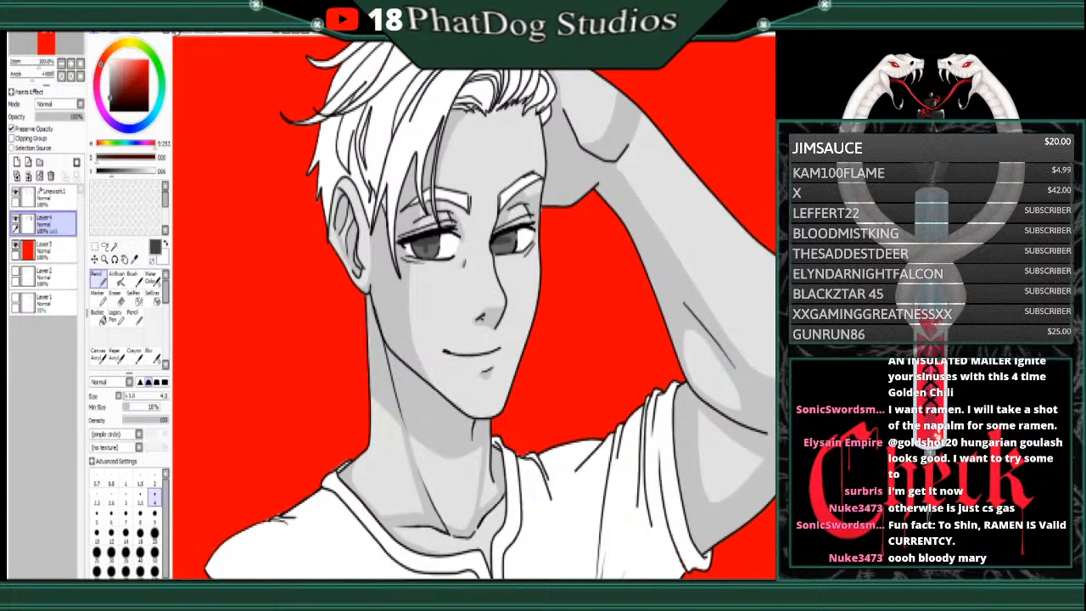
click(177, 34)
drag(500, 242, 512, 237)
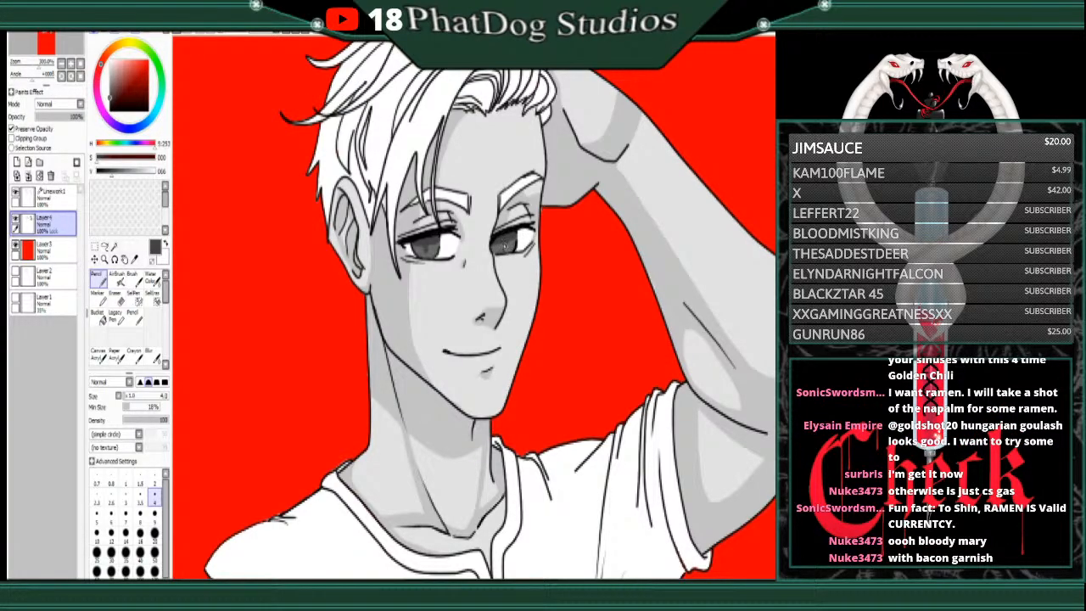
click(177, 34)
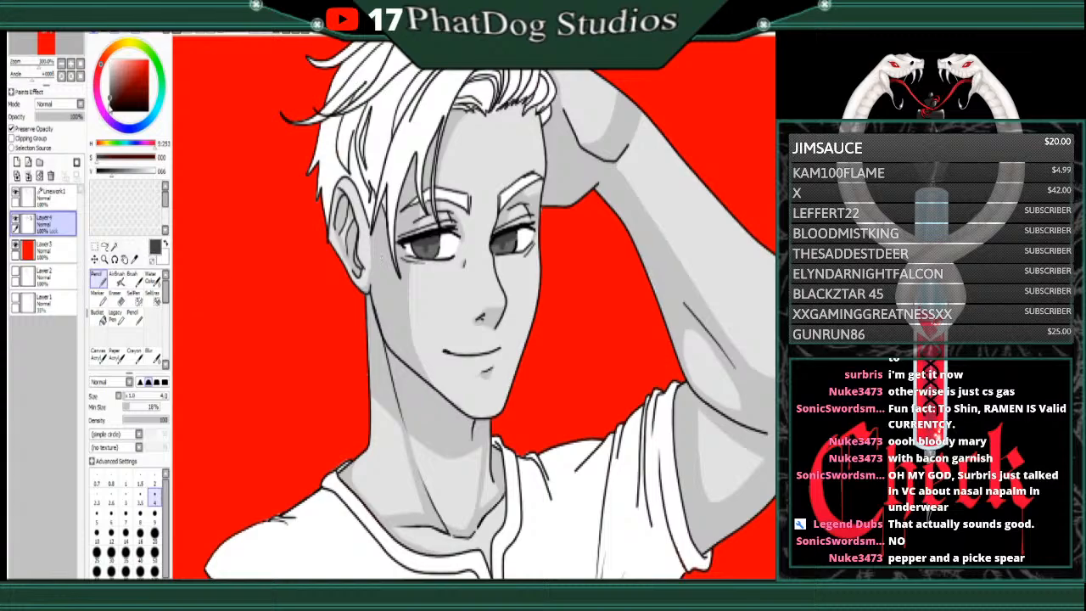
Step: Lighten the lower part of both irises with a mid grey of 135
right_click(432, 250)
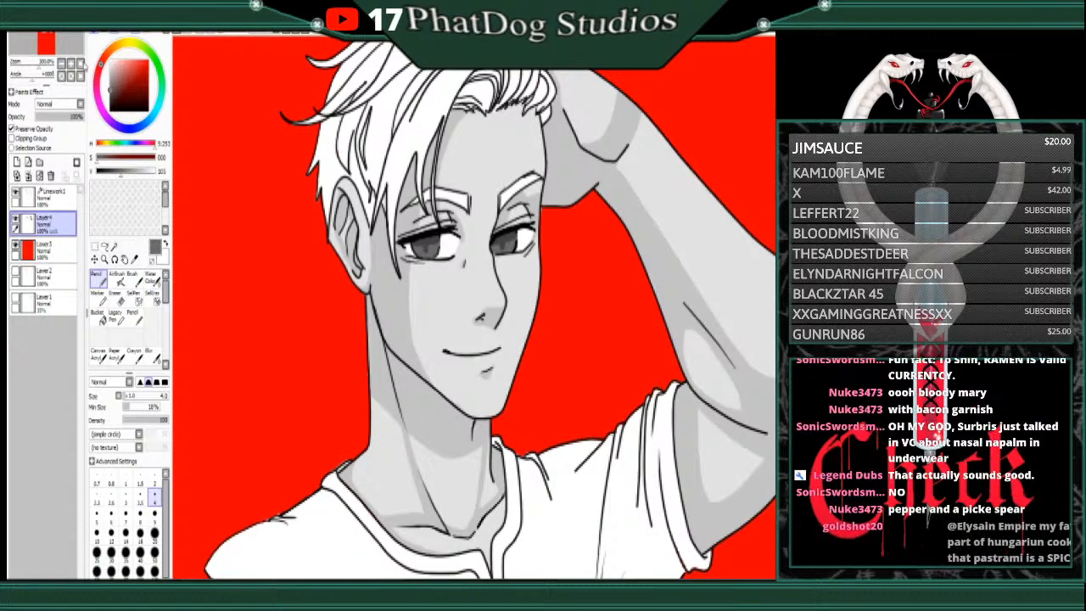
drag(111, 79, 118, 75)
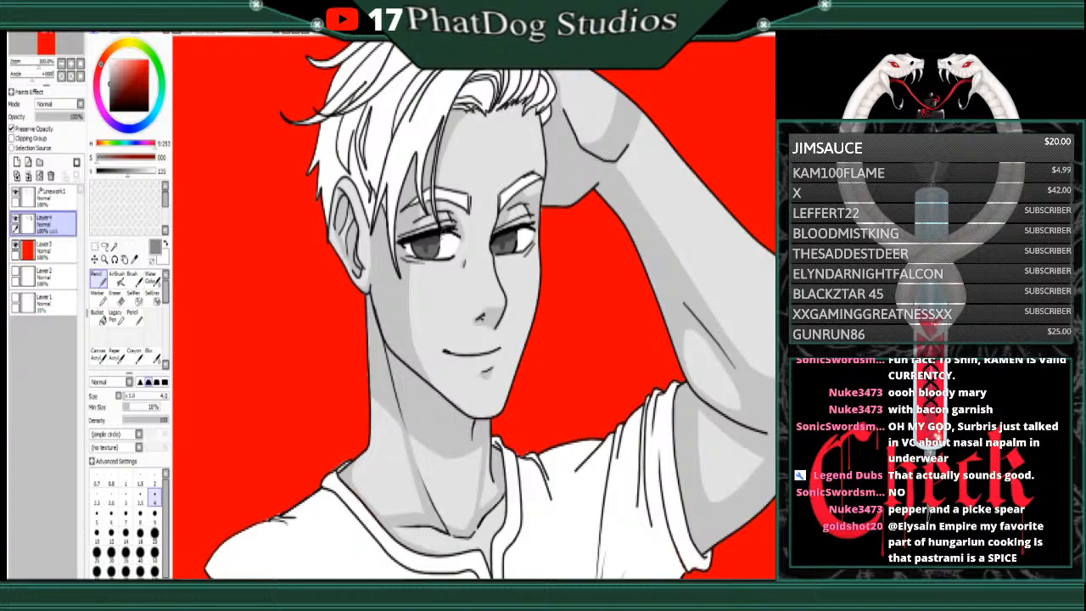
click(431, 248)
drag(426, 257, 416, 256)
drag(511, 245, 495, 252)
Step: Add a soft light-grey glow to the lower part of both irises with the AirBrush at size 7
click(137, 171)
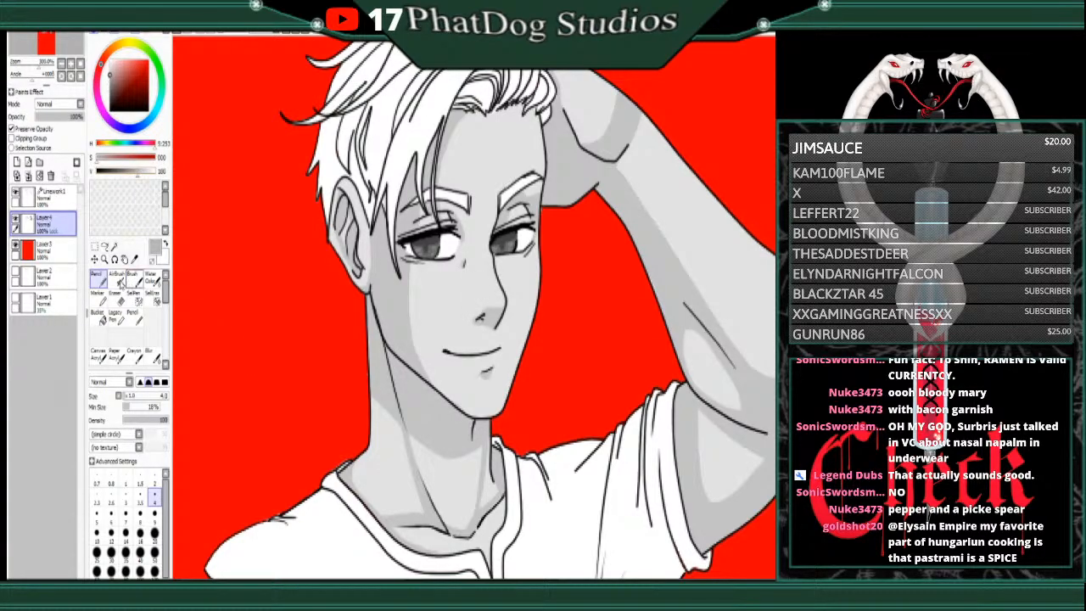
click(116, 276)
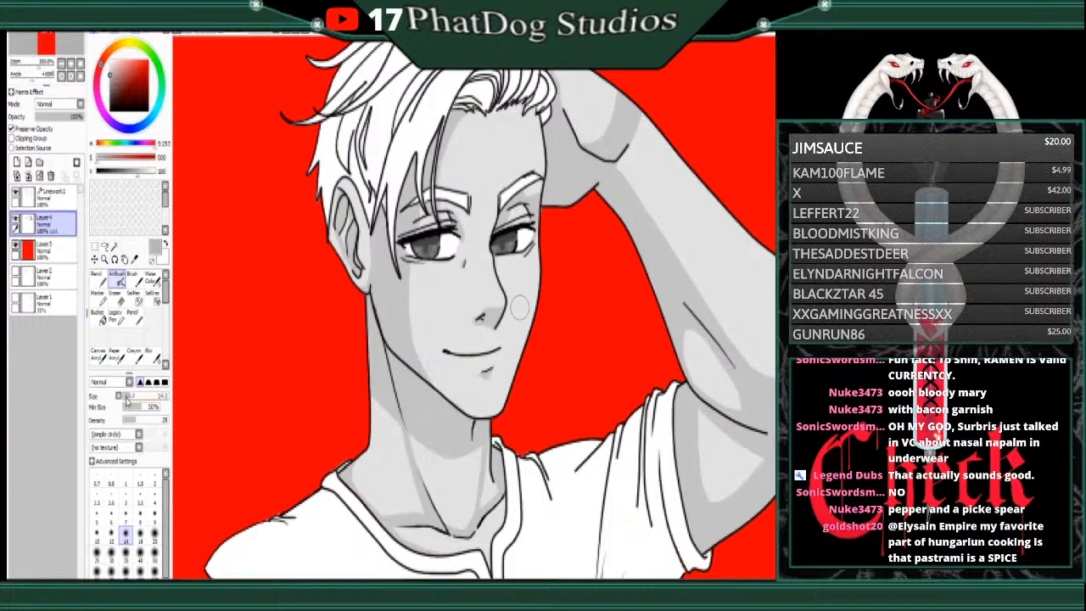
click(126, 514)
drag(422, 256, 494, 248)
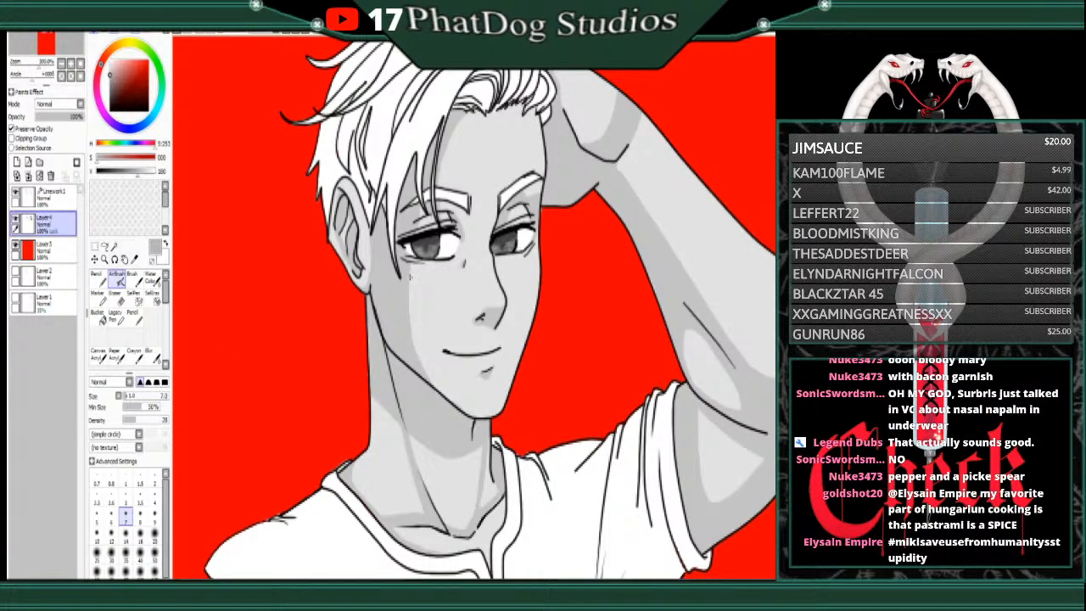
Step: Add a small white highlight to each iris with the Pencil, using the white of the eye
click(97, 278)
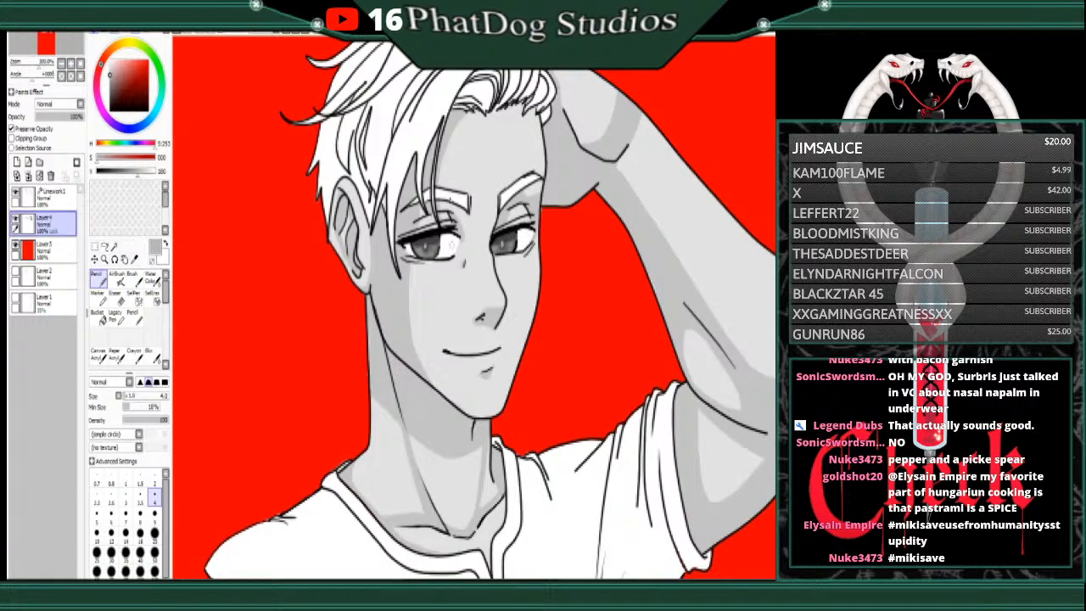
right_click(451, 247)
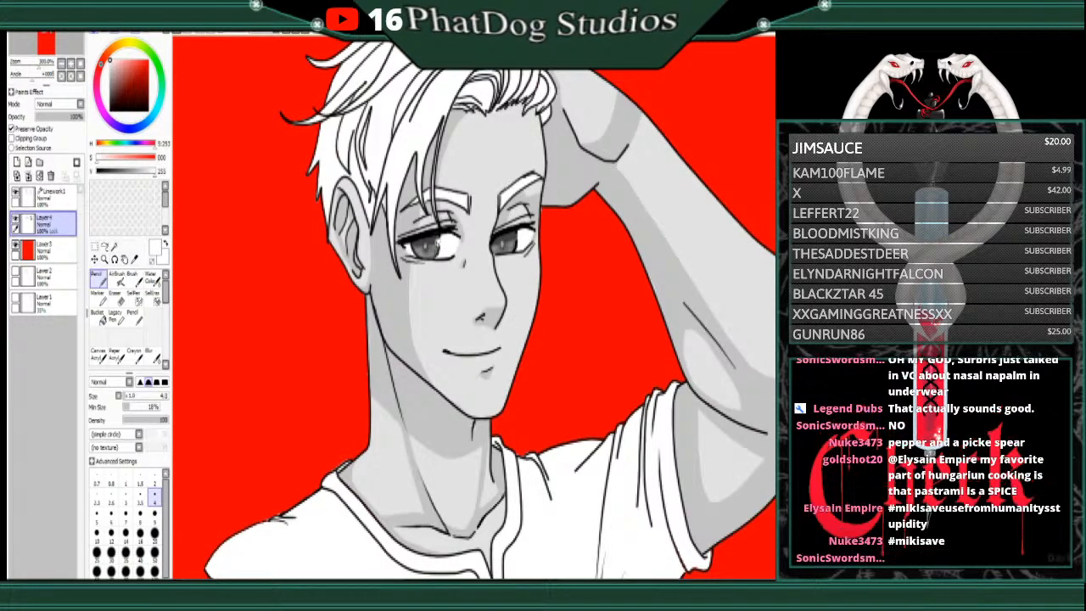
drag(441, 245, 440, 242)
drag(517, 241, 515, 239)
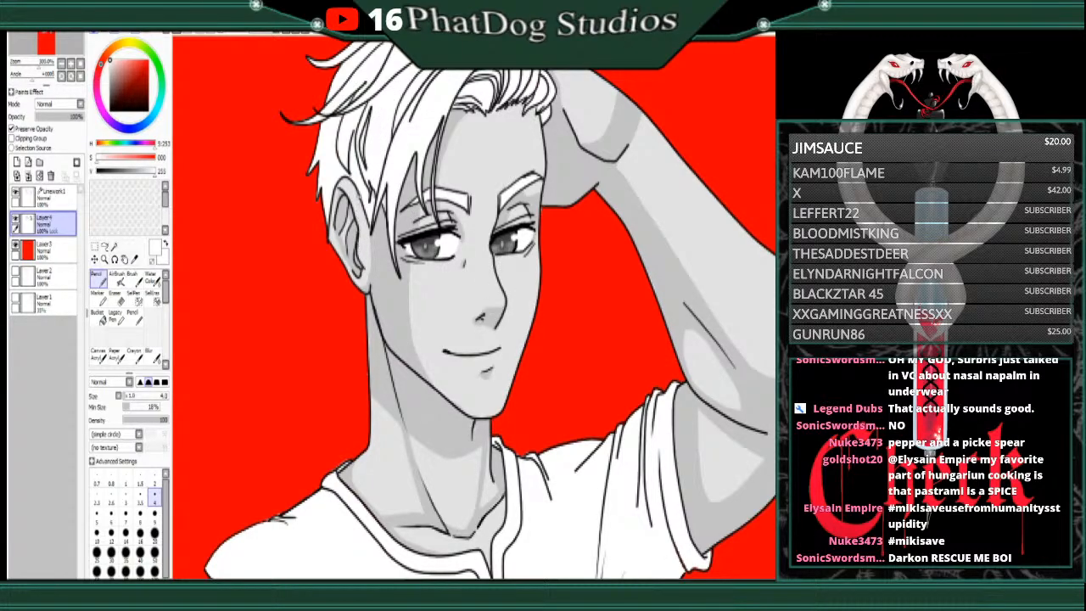
Step: Fill both of the man's eyebrows with dark grey 66 using the Bucket
click(111, 171)
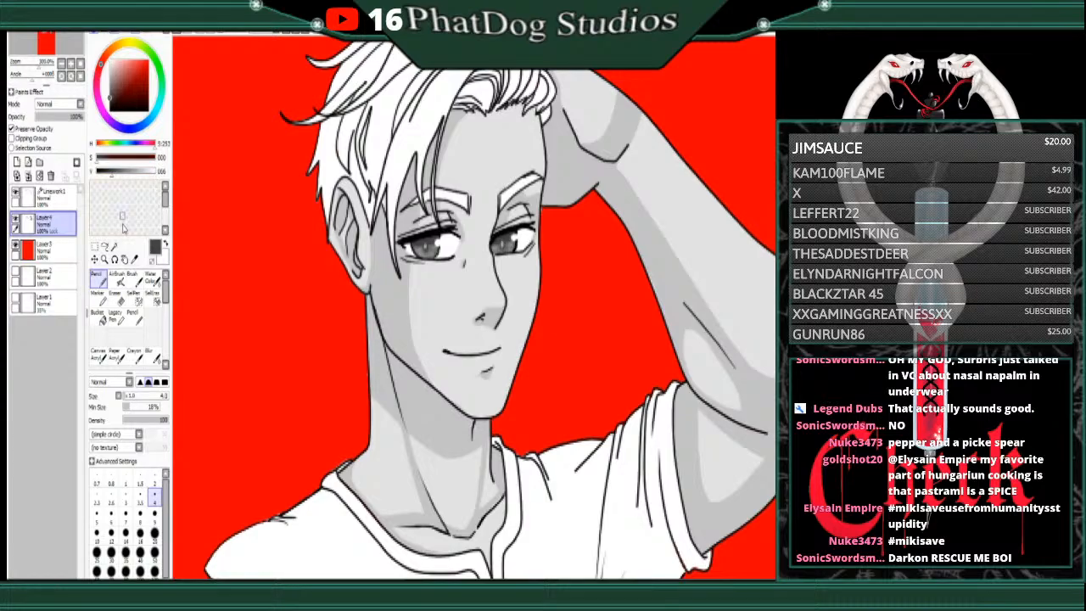
click(99, 314)
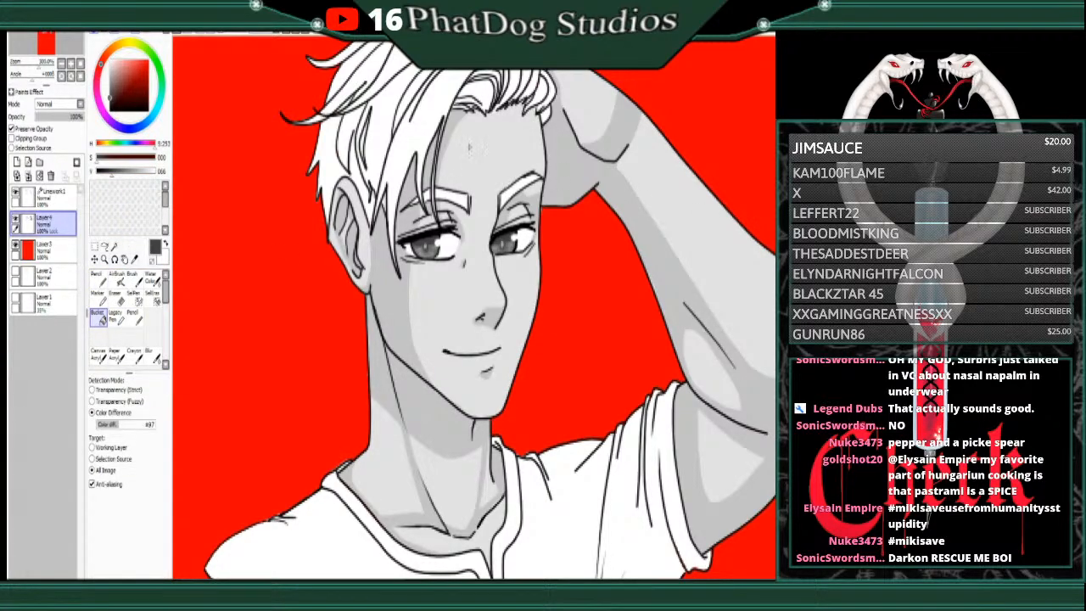
click(518, 181)
click(457, 201)
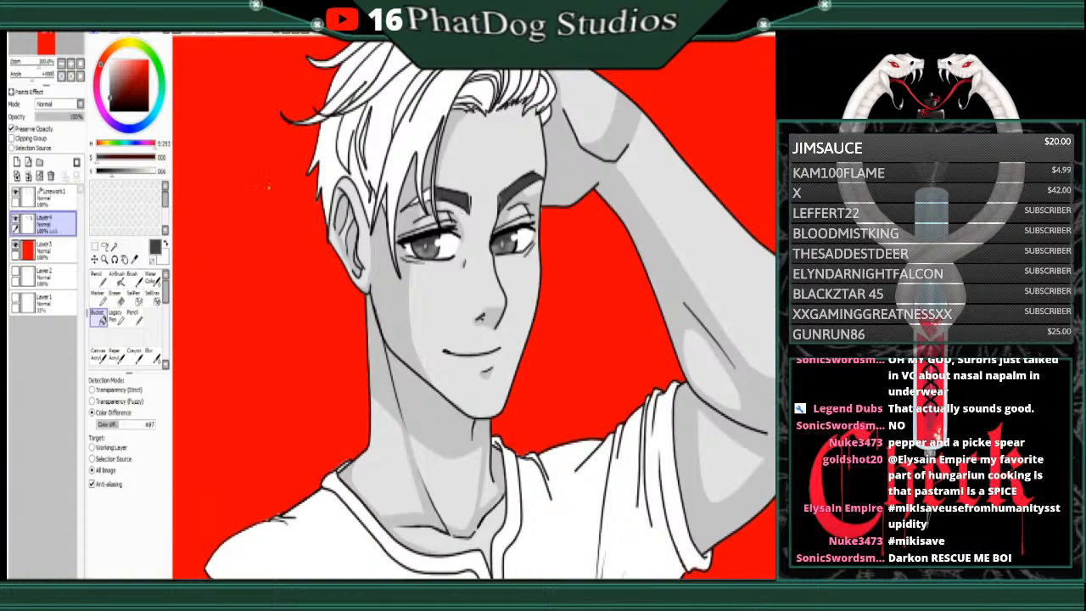
Step: Paint the thin strands over the forehead and bucket-fill the large front hair sections with dark grey 66
click(97, 277)
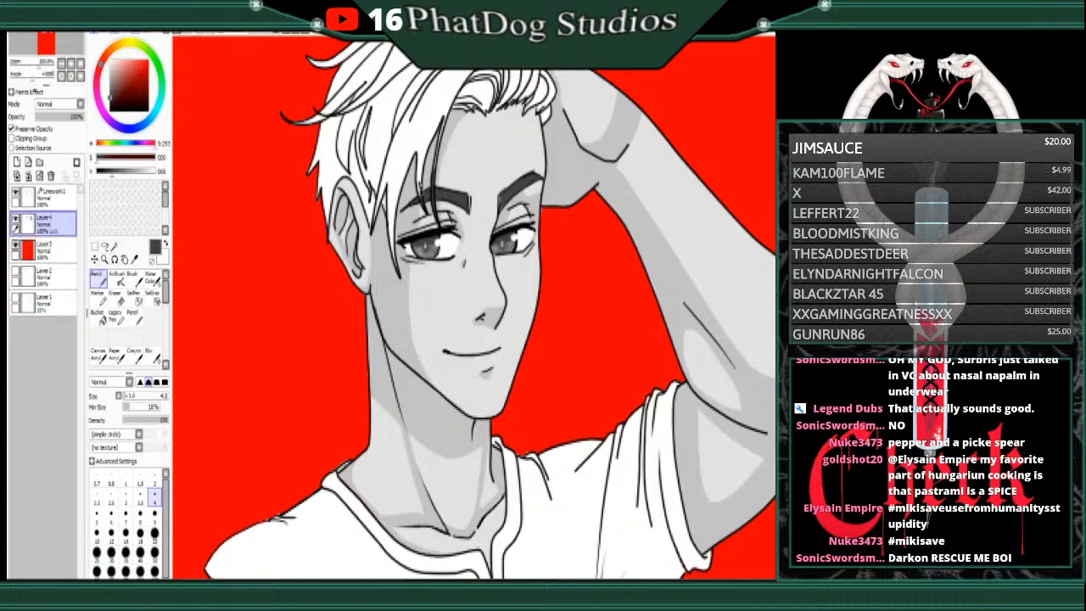
mouse_move(419, 173)
mouse_down()
mouse_move(429, 142)
mouse_move(419, 160)
mouse_up()
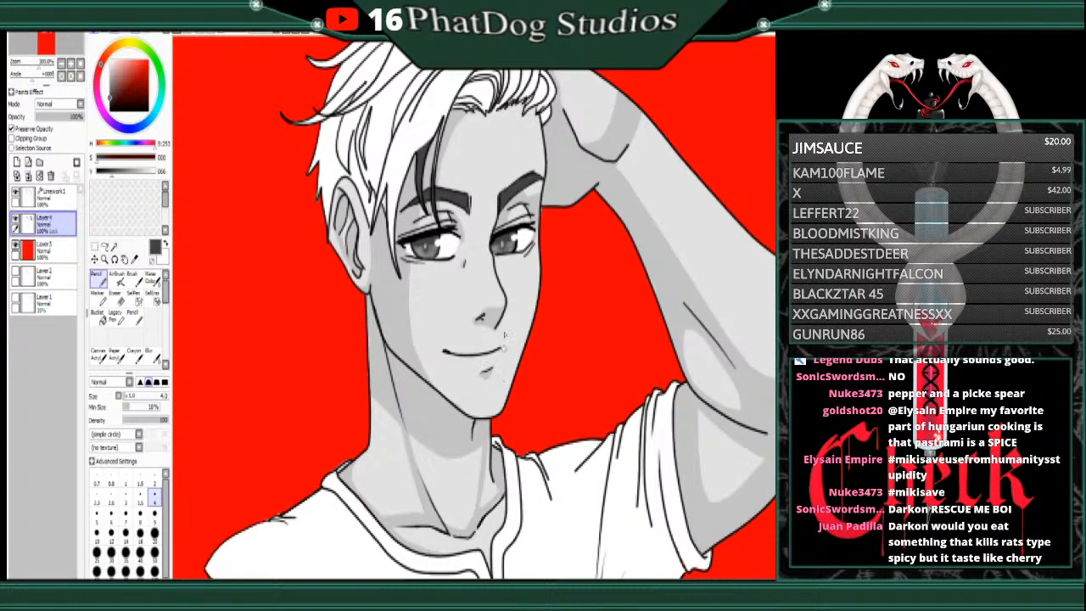
scroll(490, 311, up, 2)
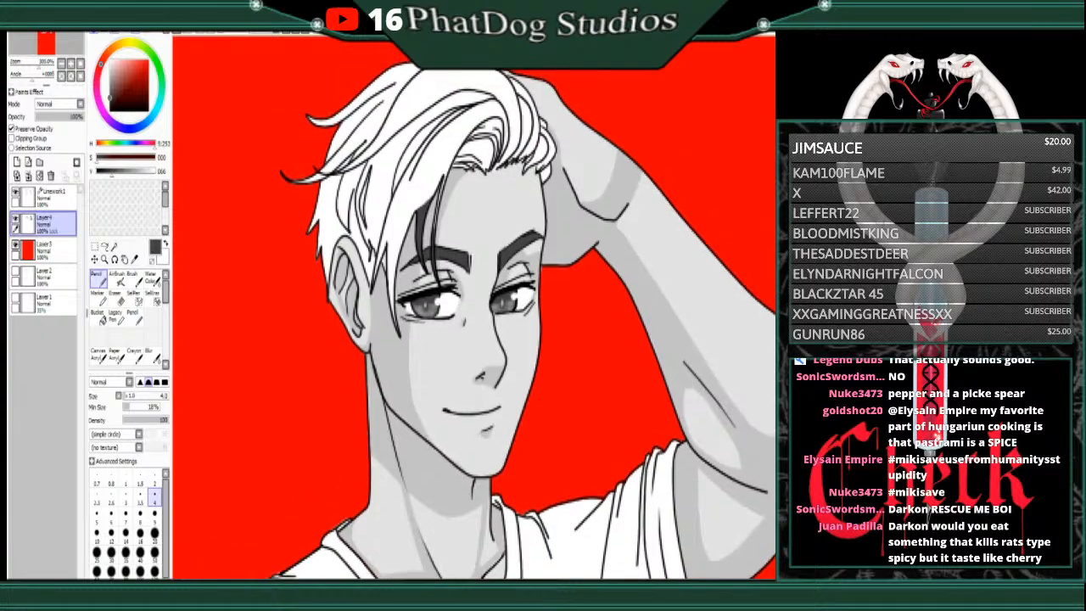
click(99, 315)
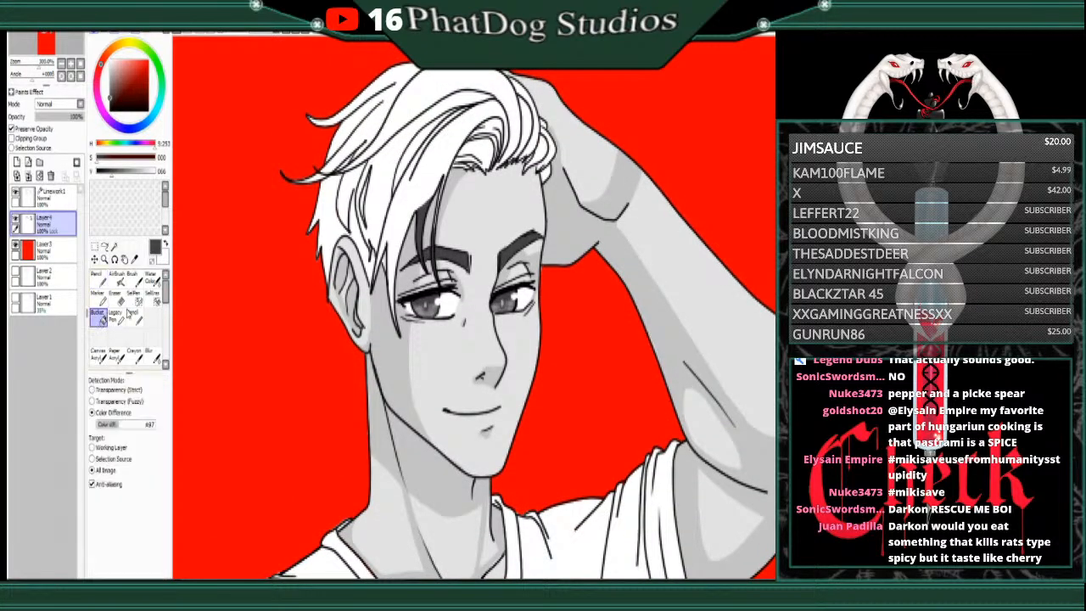
click(389, 195)
click(420, 150)
click(417, 185)
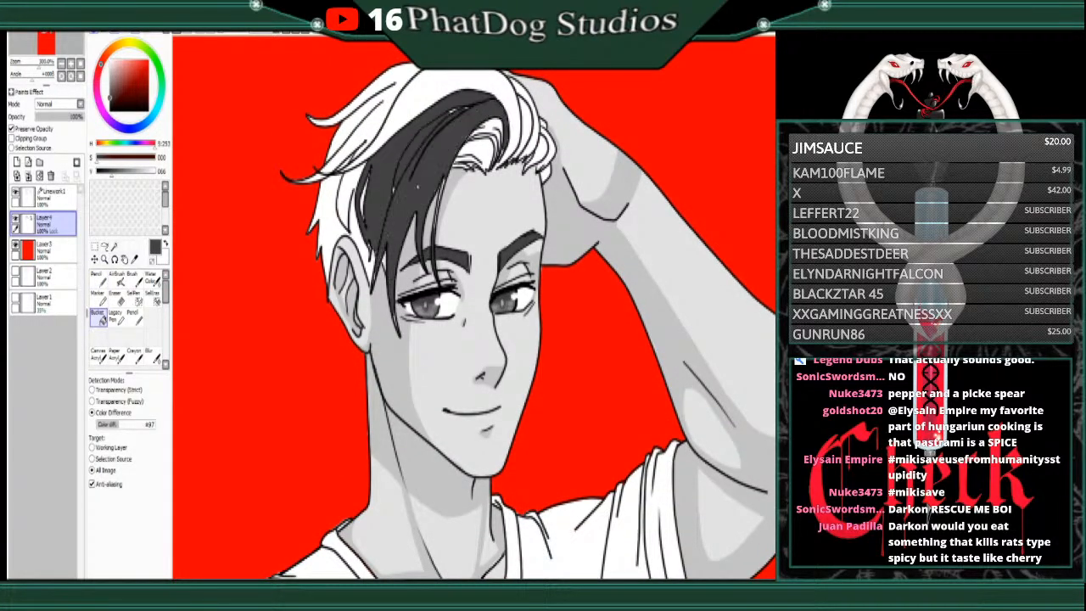
click(513, 123)
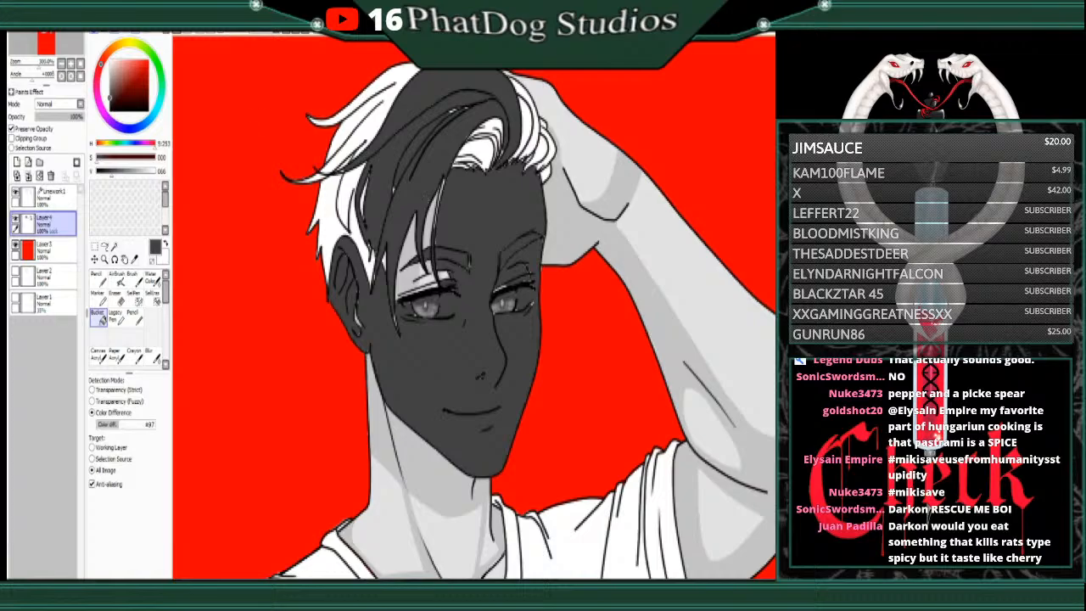
click(177, 34)
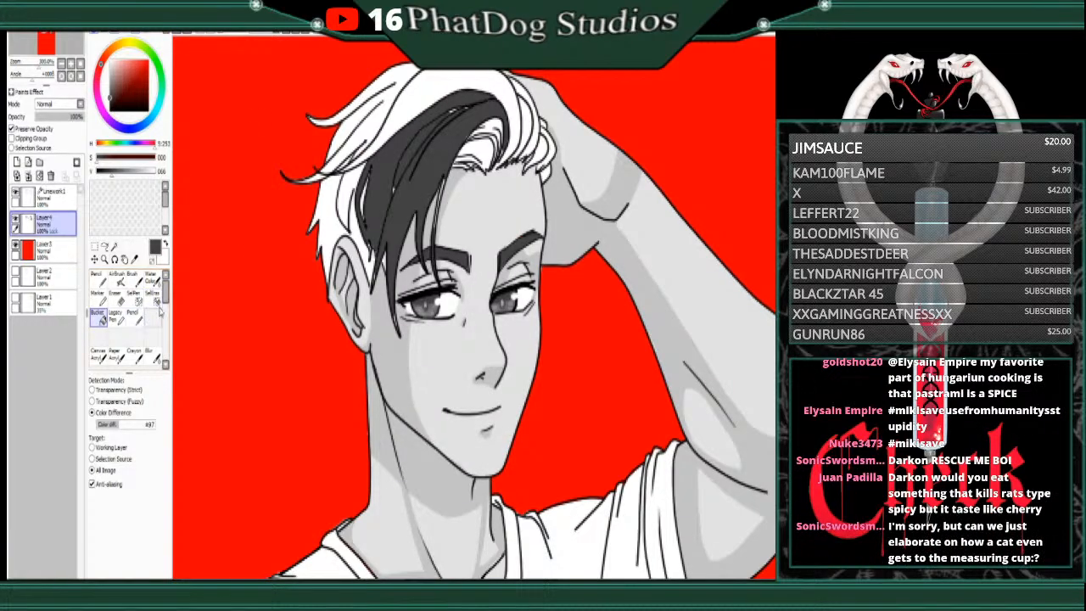
Step: Paint the lower edge of the forehead curls and the white gaps beside the temple with the Pencil in dark grey 66
click(97, 276)
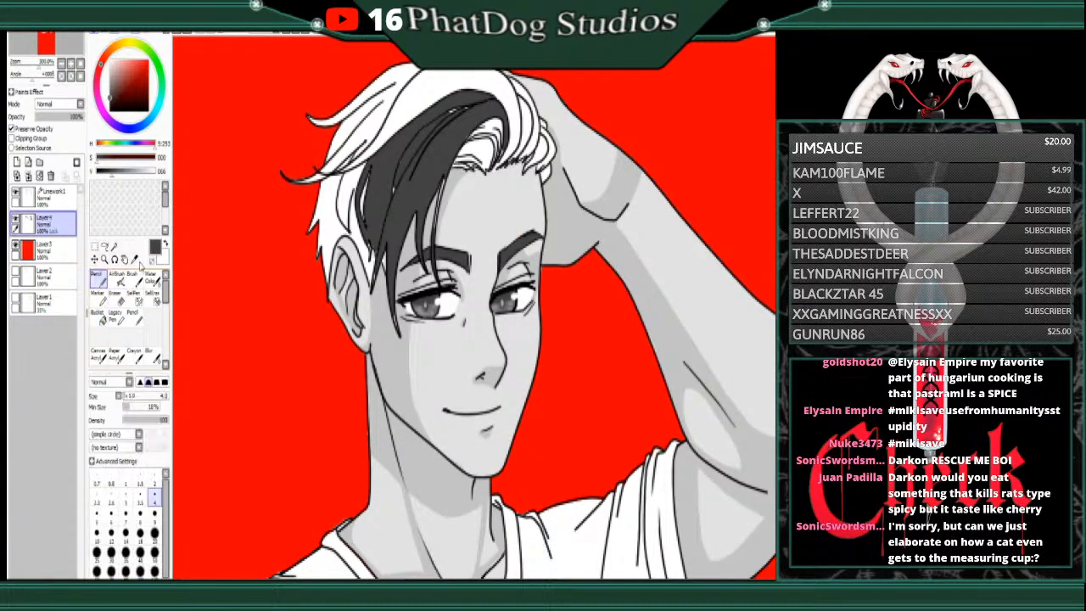
mouse_move(501, 162)
mouse_down()
mouse_move(491, 171)
mouse_move(515, 144)
mouse_move(533, 157)
mouse_move(524, 172)
mouse_move(541, 157)
mouse_move(548, 179)
mouse_move(442, 168)
mouse_move(431, 244)
mouse_up()
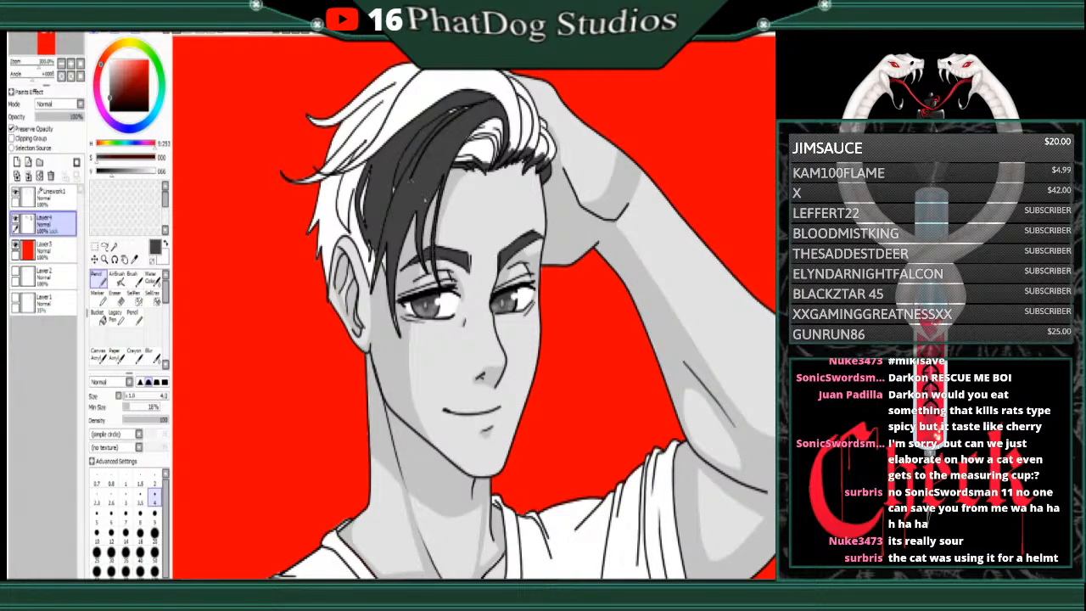
drag(439, 176, 438, 184)
drag(372, 242, 371, 287)
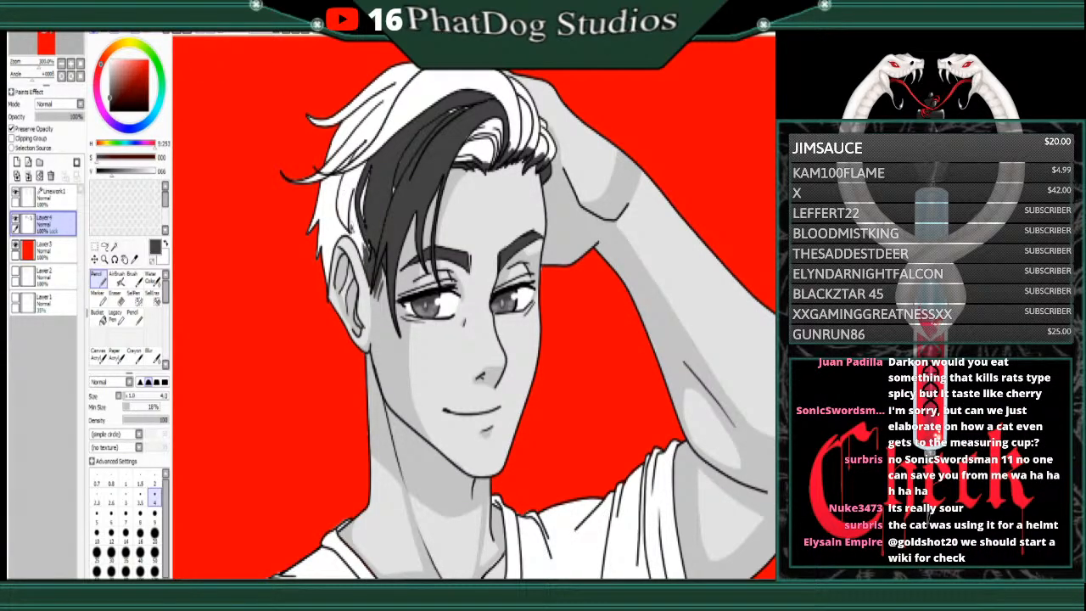
drag(362, 222, 351, 246)
drag(362, 224, 368, 173)
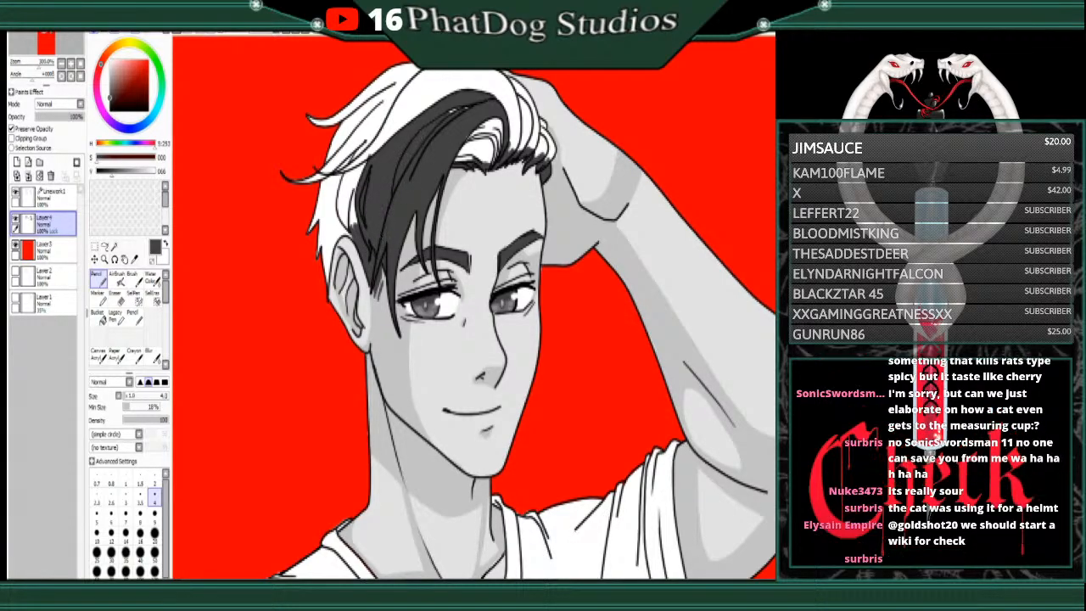
Step: Fill the inner forehead curls, the strands beside the raised hand and the hair just above the ear with dark grey
mouse_move(456, 161)
mouse_down()
mouse_move(536, 148)
mouse_move(535, 138)
mouse_up()
mouse_move(469, 136)
mouse_down()
mouse_move(533, 121)
mouse_move(530, 129)
mouse_up()
mouse_move(507, 80)
mouse_down()
mouse_move(530, 101)
mouse_move(533, 142)
mouse_move(527, 117)
mouse_move(553, 154)
mouse_move(529, 161)
mouse_up()
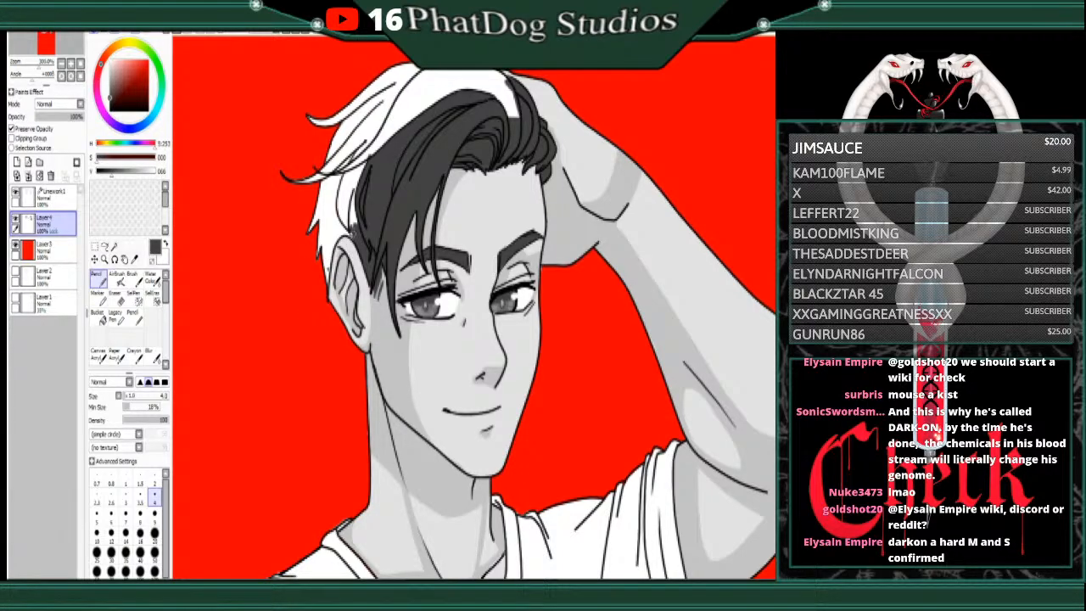
mouse_move(357, 241)
mouse_down()
mouse_move(335, 239)
mouse_move(329, 273)
mouse_move(331, 235)
mouse_up()
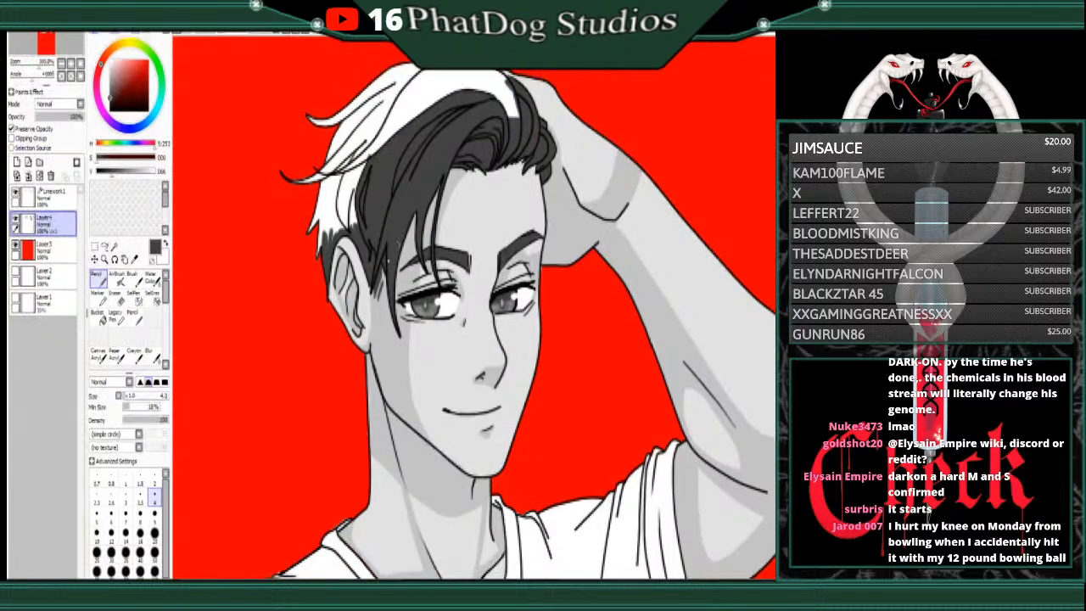
Step: Turn off Preserve Opacity and paint the side and back of the man's hair dark grey out to the spiky outline
click(12, 128)
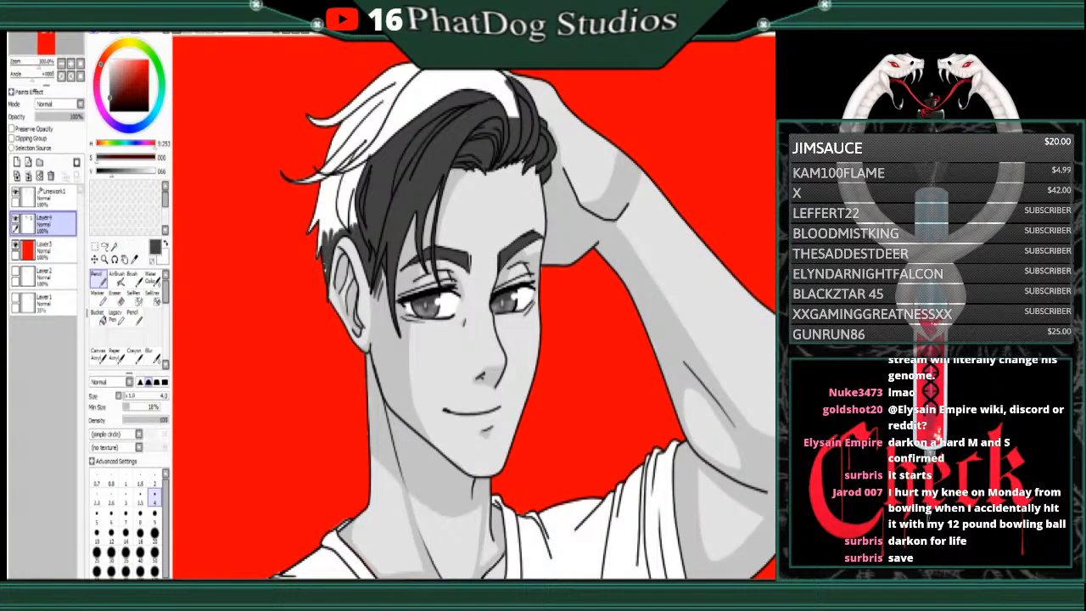
mouse_move(323, 242)
mouse_down()
mouse_move(331, 218)
mouse_move(355, 209)
mouse_move(367, 226)
mouse_move(344, 214)
mouse_move(378, 169)
mouse_move(333, 212)
mouse_move(365, 151)
mouse_move(342, 202)
mouse_move(357, 211)
mouse_move(362, 169)
mouse_move(325, 219)
mouse_move(346, 152)
mouse_up()
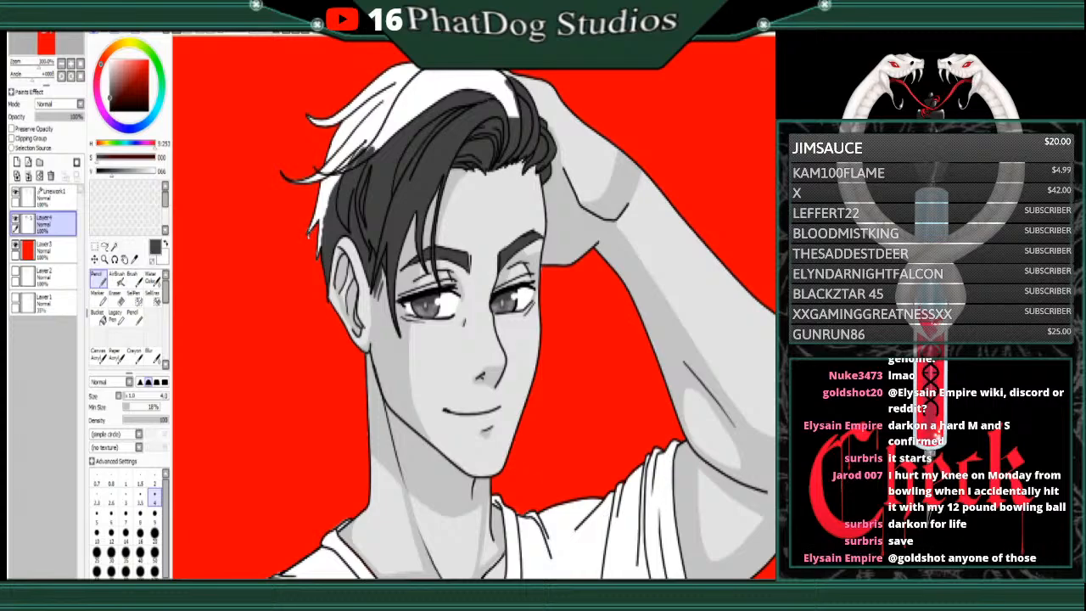
mouse_move(310, 233)
mouse_down()
mouse_move(326, 178)
mouse_move(319, 256)
mouse_up()
drag(328, 201, 326, 214)
mouse_move(340, 164)
mouse_down()
mouse_move(326, 216)
mouse_move(317, 177)
mouse_move(338, 162)
mouse_move(336, 141)
mouse_move(325, 177)
mouse_move(355, 106)
mouse_move(334, 163)
mouse_up()
Step: Paint the crown and the remaining white tuft at the back of the man's head with the same dark grey
mouse_move(353, 124)
mouse_down()
mouse_move(337, 173)
mouse_move(374, 114)
mouse_move(359, 158)
mouse_move(440, 99)
mouse_move(370, 139)
mouse_move(437, 97)
mouse_move(382, 117)
mouse_move(450, 81)
mouse_move(479, 88)
mouse_move(425, 85)
mouse_move(504, 101)
mouse_move(511, 119)
mouse_move(506, 87)
mouse_move(492, 76)
mouse_move(504, 83)
mouse_up()
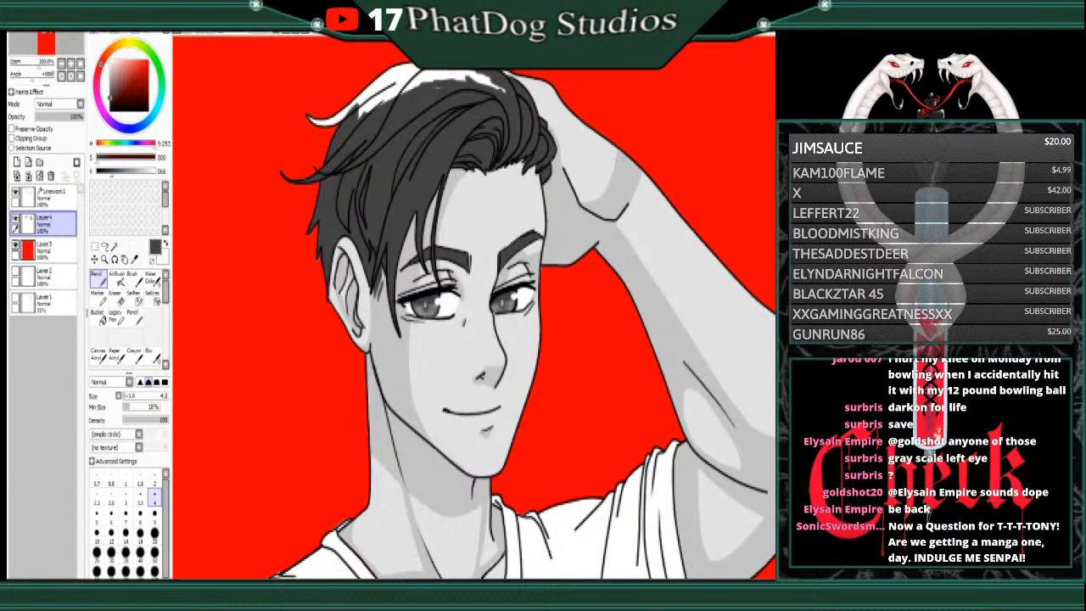
mouse_move(429, 71)
mouse_down()
mouse_move(394, 100)
mouse_move(475, 72)
mouse_move(450, 80)
mouse_move(504, 90)
mouse_up()
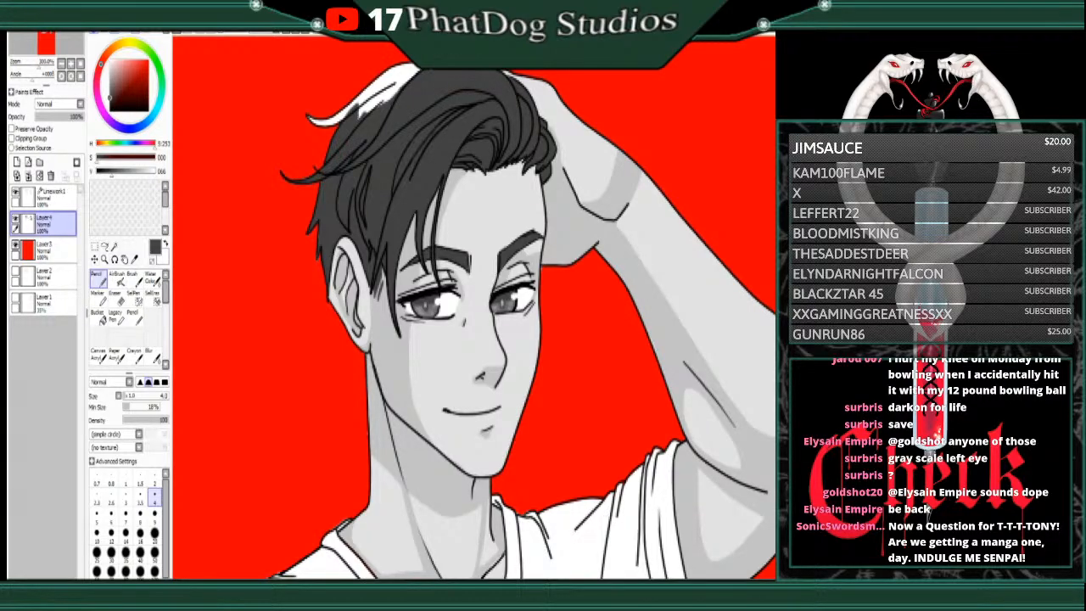
drag(414, 66, 340, 117)
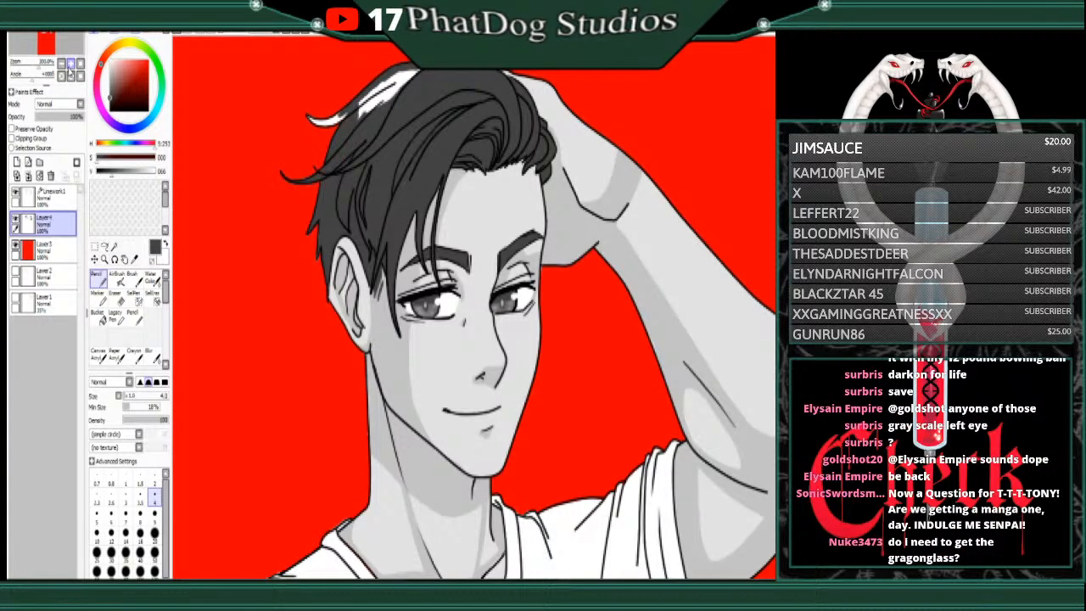
click(63, 64)
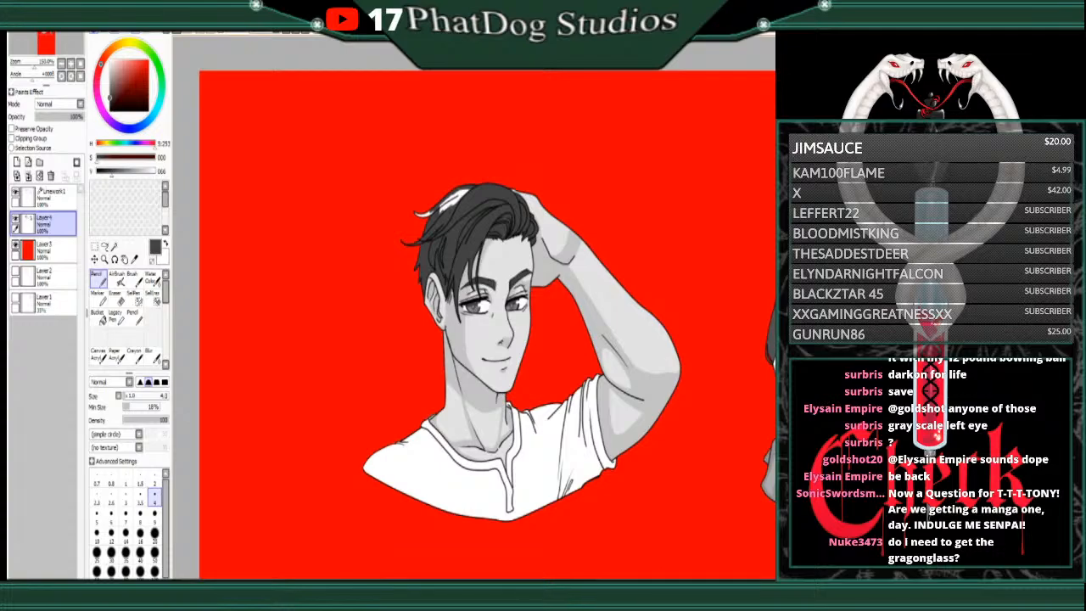
drag(543, 340, 362, 339)
drag(476, 340, 475, 288)
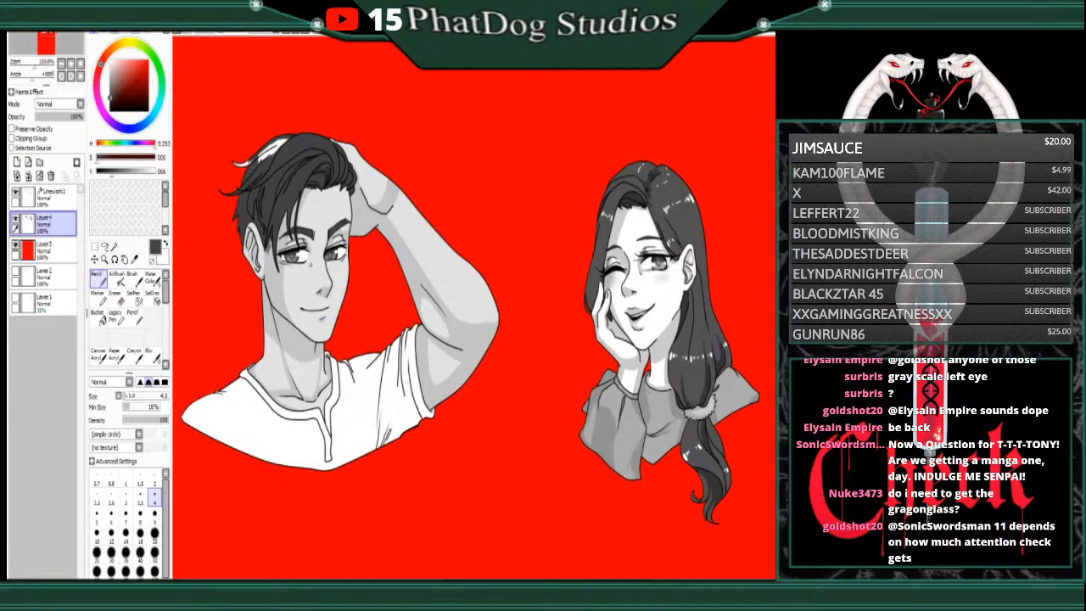
key(Left)
key(Left)
key(Left)
key(Left)
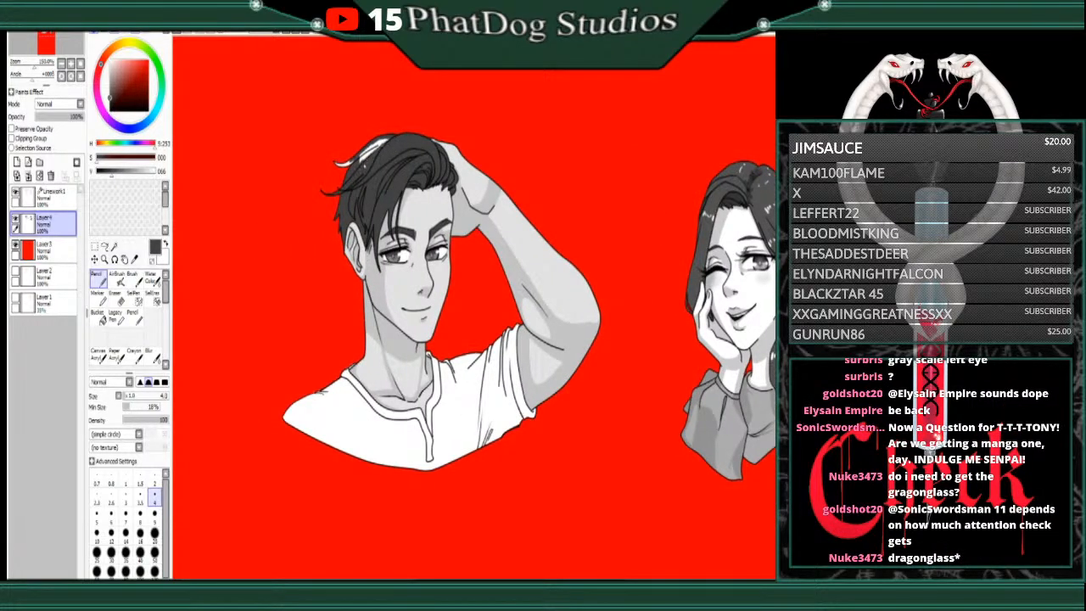
drag(389, 140, 361, 160)
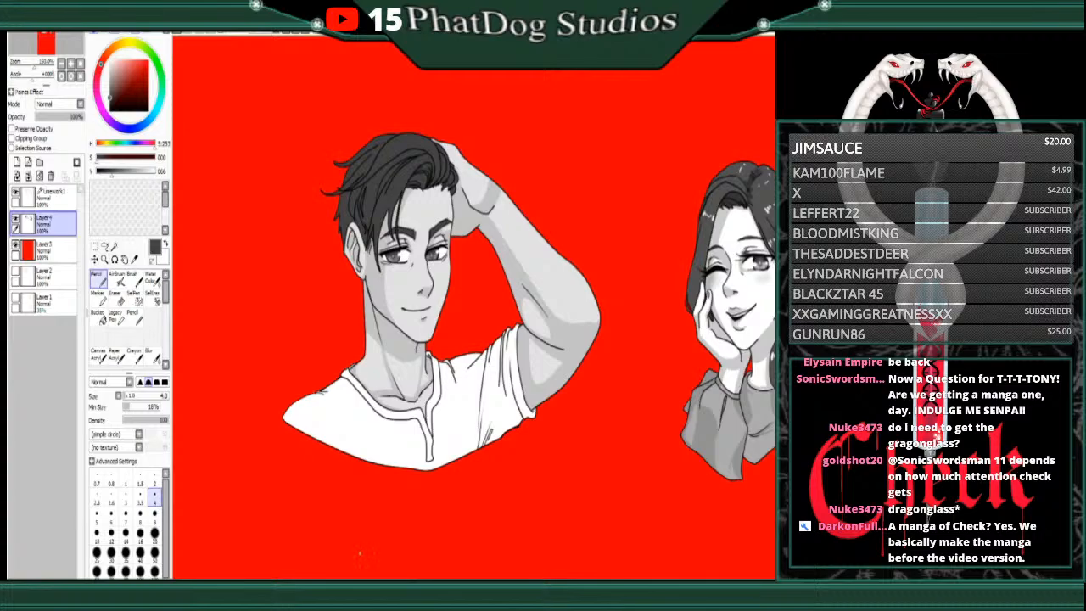
Step: Darken the colour to grey 36 and shade the hollows inside the forehead curls
click(71, 65)
click(71, 65)
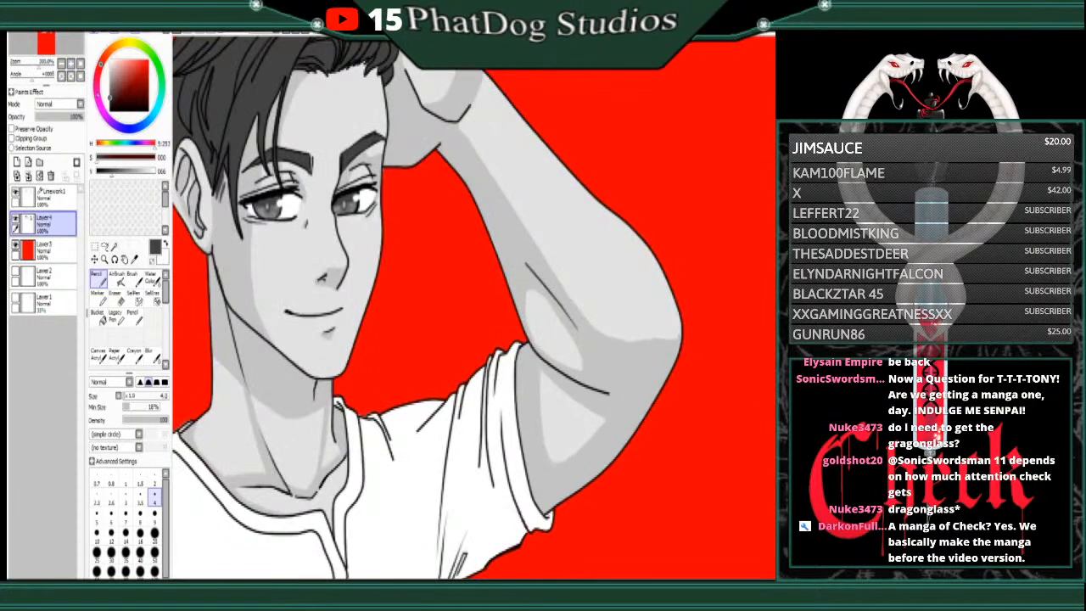
drag(390, 306, 561, 306)
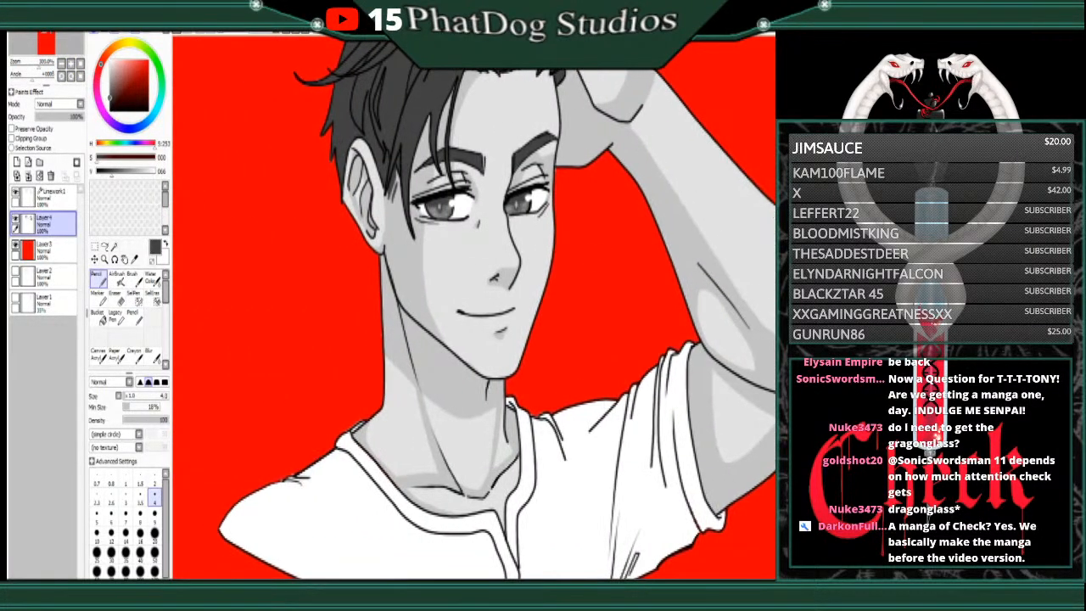
drag(475, 229, 476, 382)
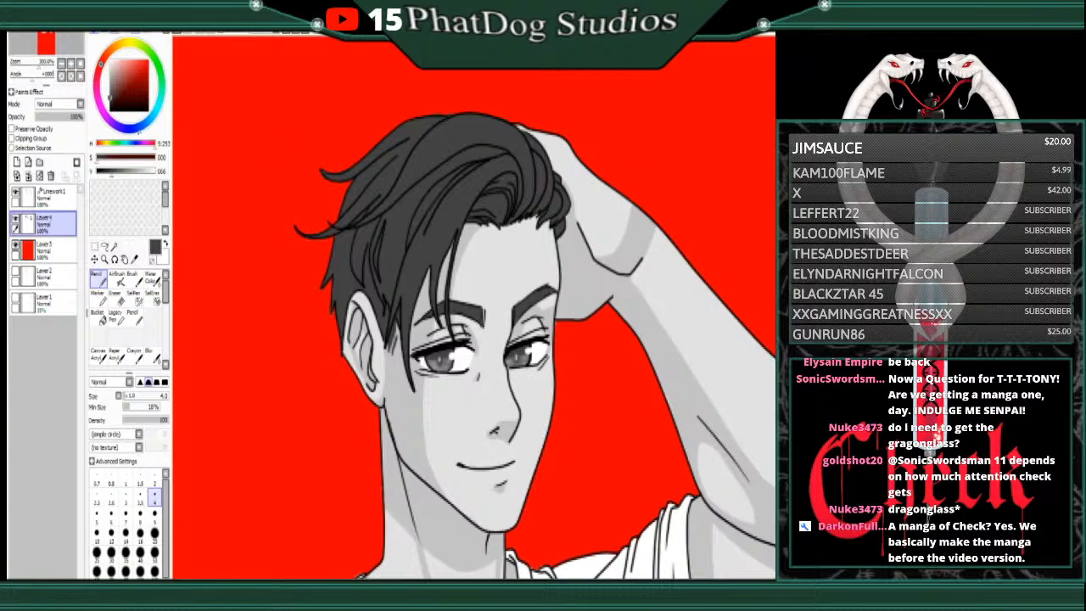
click(108, 172)
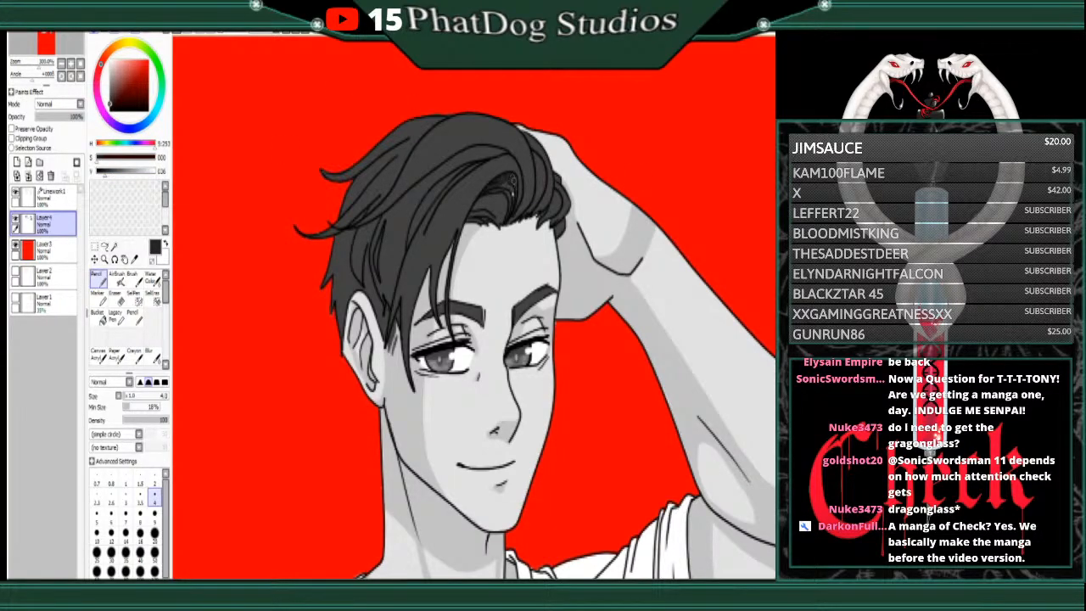
drag(513, 180, 511, 204)
mouse_move(503, 220)
mouse_down()
mouse_move(470, 223)
mouse_move(489, 186)
mouse_move(479, 203)
mouse_move(510, 185)
mouse_move(501, 206)
mouse_up()
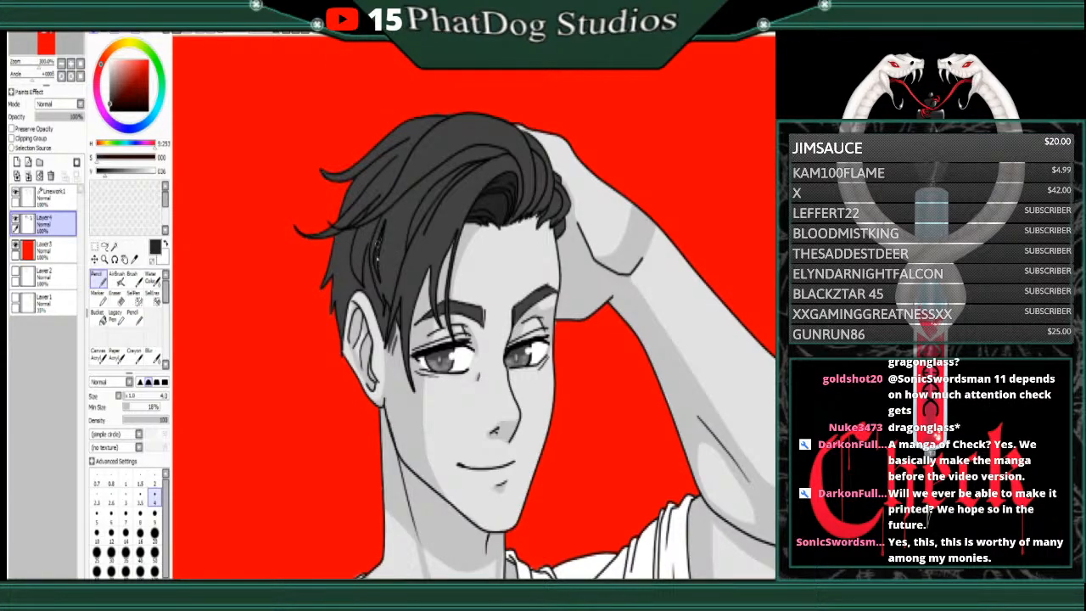
Step: Paint shadows along the side hair and the strands above the ear, resampling the darkest hair grey 29
drag(370, 245, 374, 310)
right_click(370, 314)
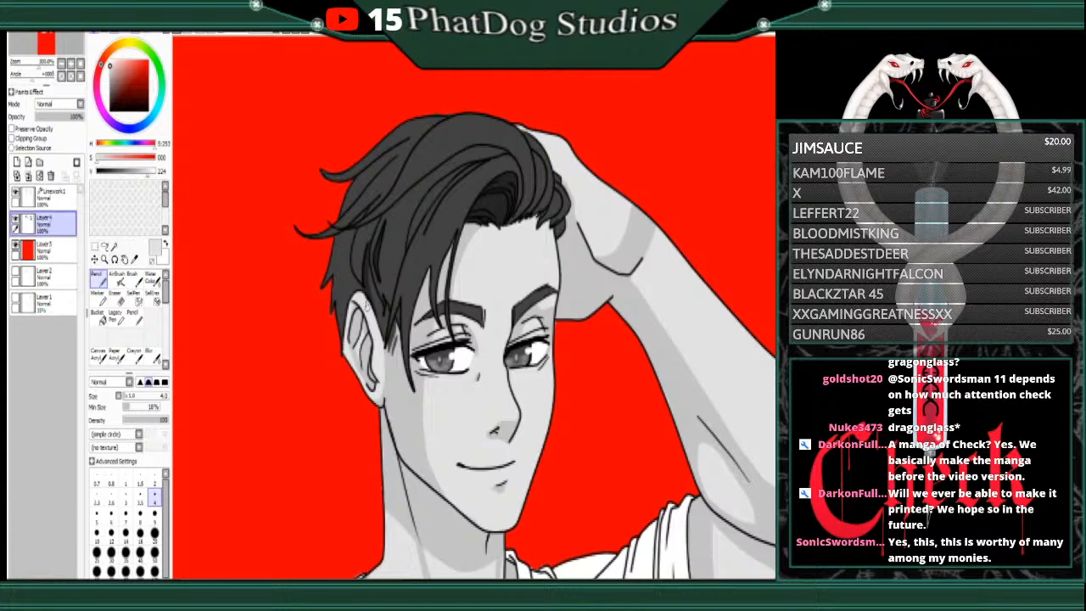
right_click(365, 276)
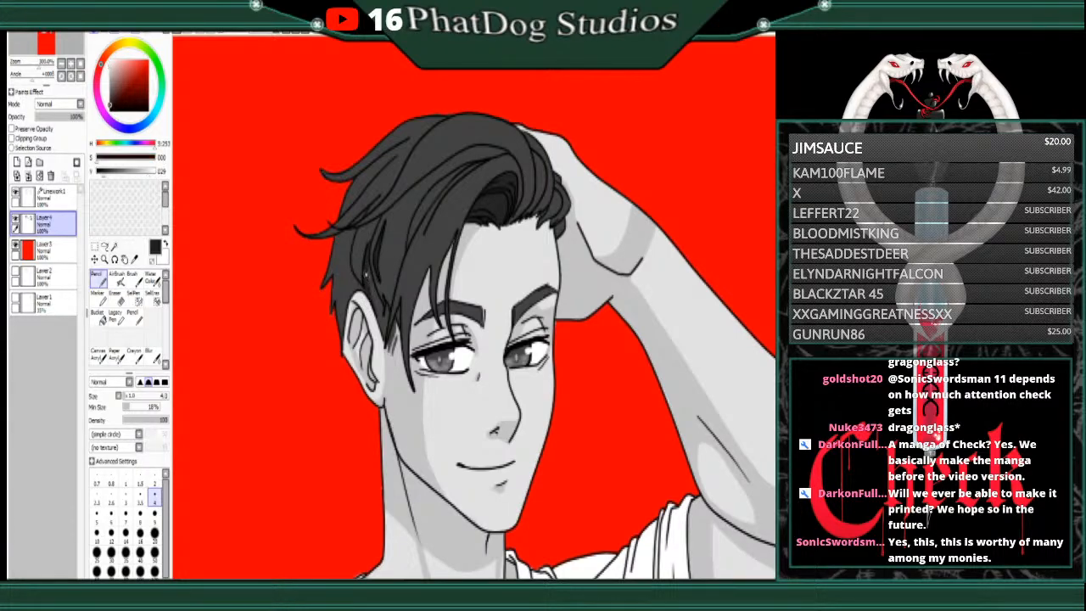
drag(368, 260, 384, 331)
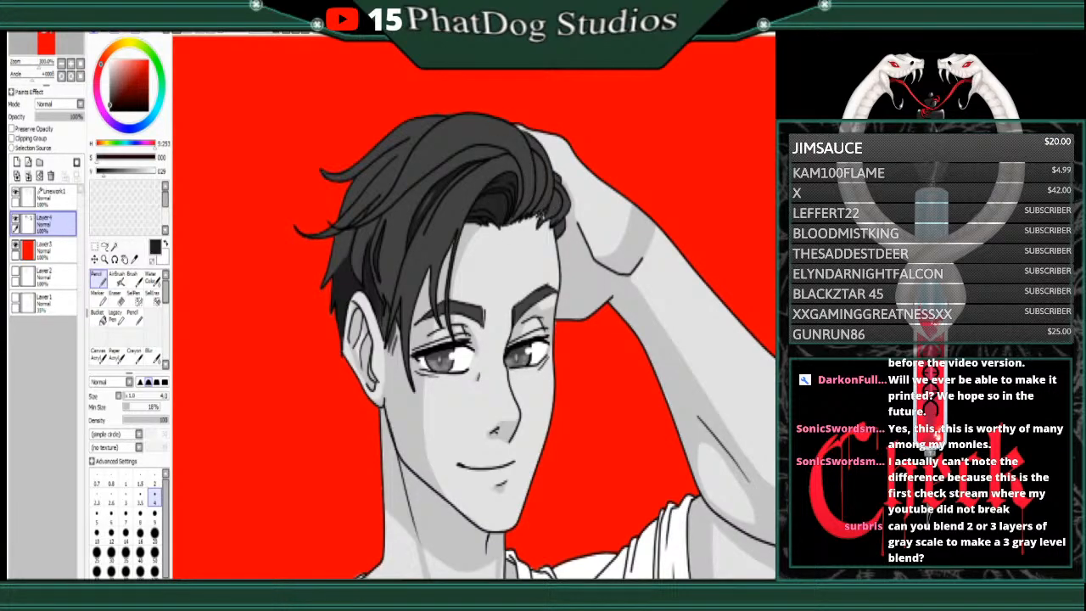
Step: Extend the hair shadows over the curls, crown and back strands using dark greys 36 and 29 sampled from the hair
right_click(543, 171)
right_click(498, 204)
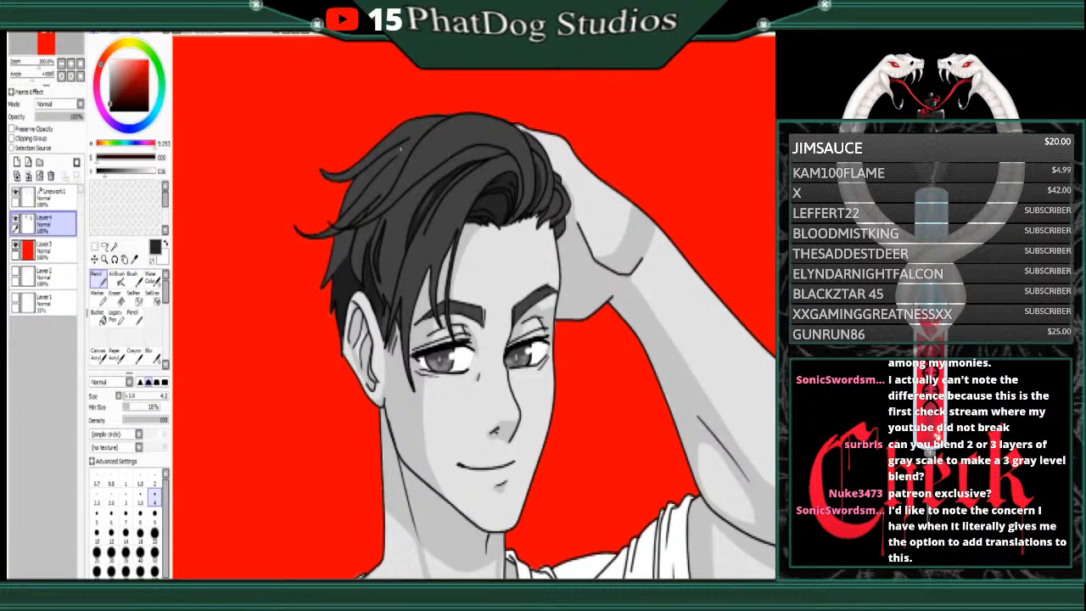
right_click(360, 177)
right_click(346, 289)
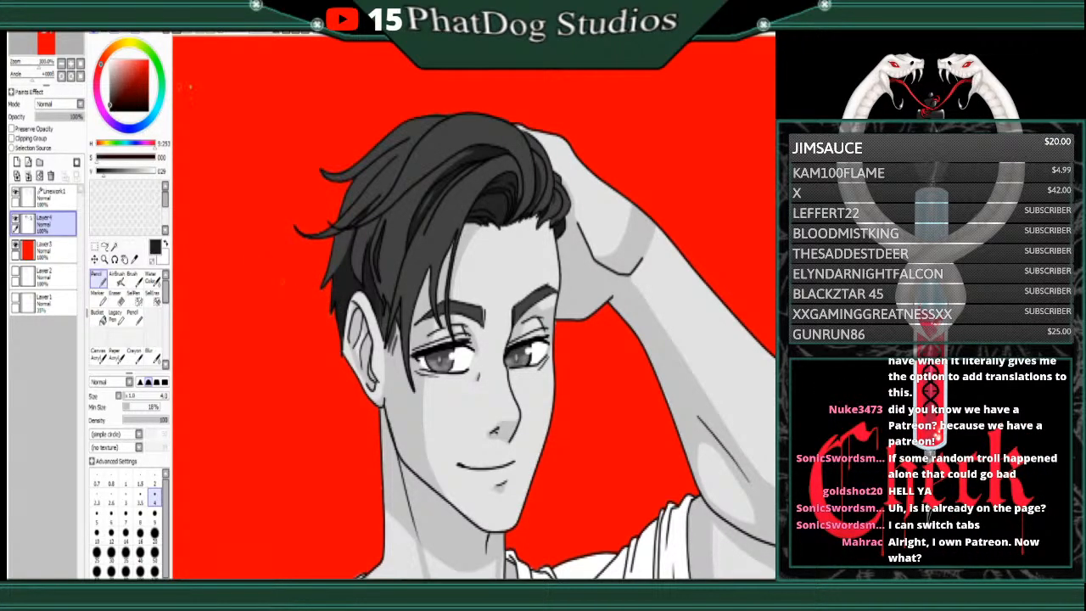
Step: Dot small white highlights across the man's hair and touch up the strands beside the ear with dark grey 29
key(x)
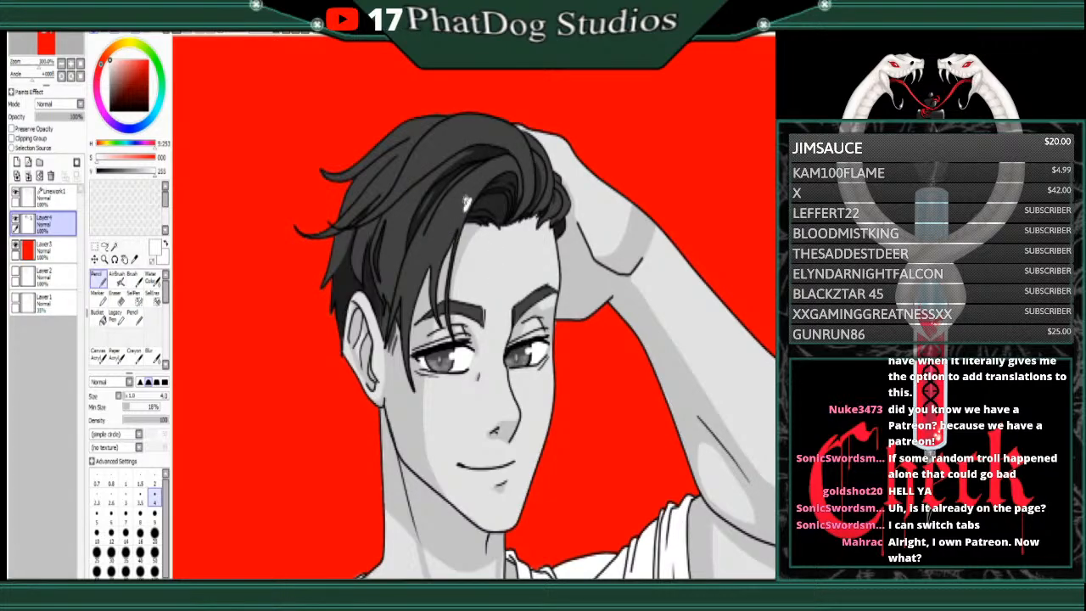
drag(443, 209, 455, 192)
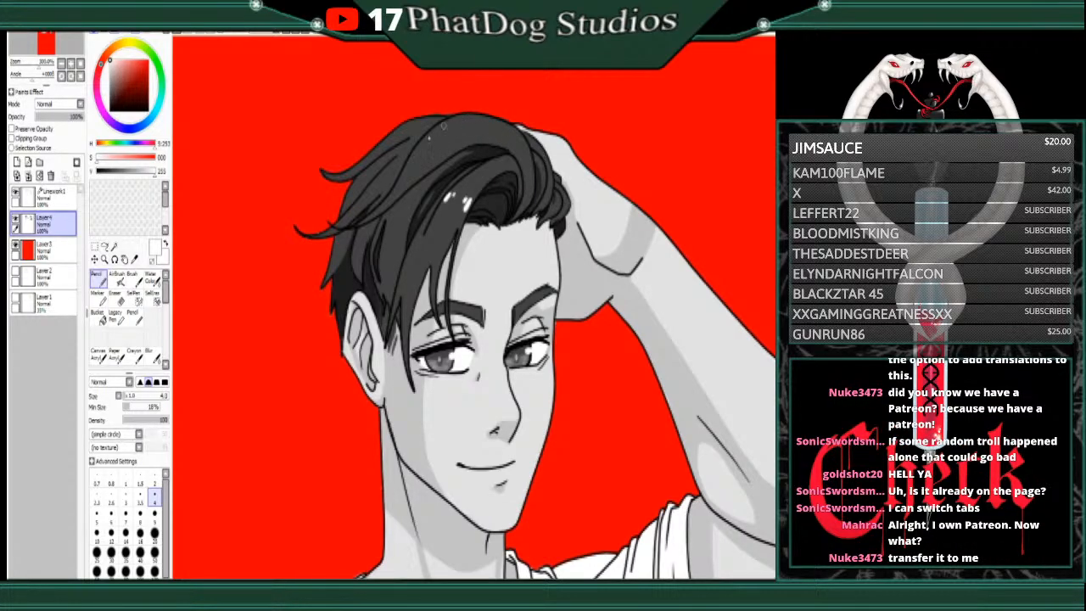
drag(431, 138, 445, 149)
drag(385, 247, 376, 244)
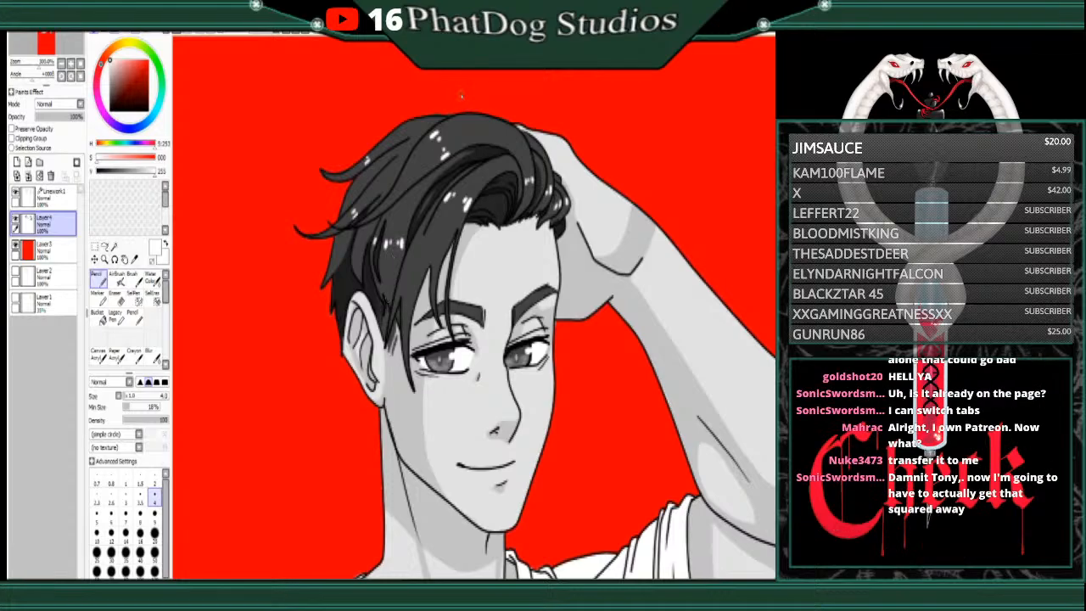
right_click(367, 289)
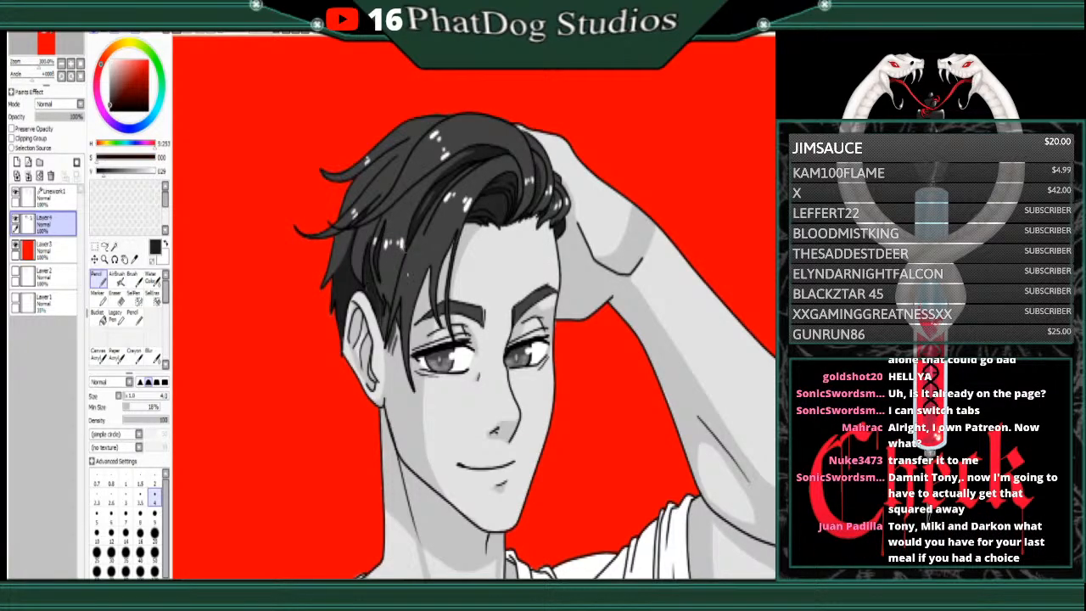
drag(399, 315, 402, 336)
Step: Set the colour to mid grey 140 and bucket-fill the body and sleeve of the man's shirt
scroll(475, 306, down, 3)
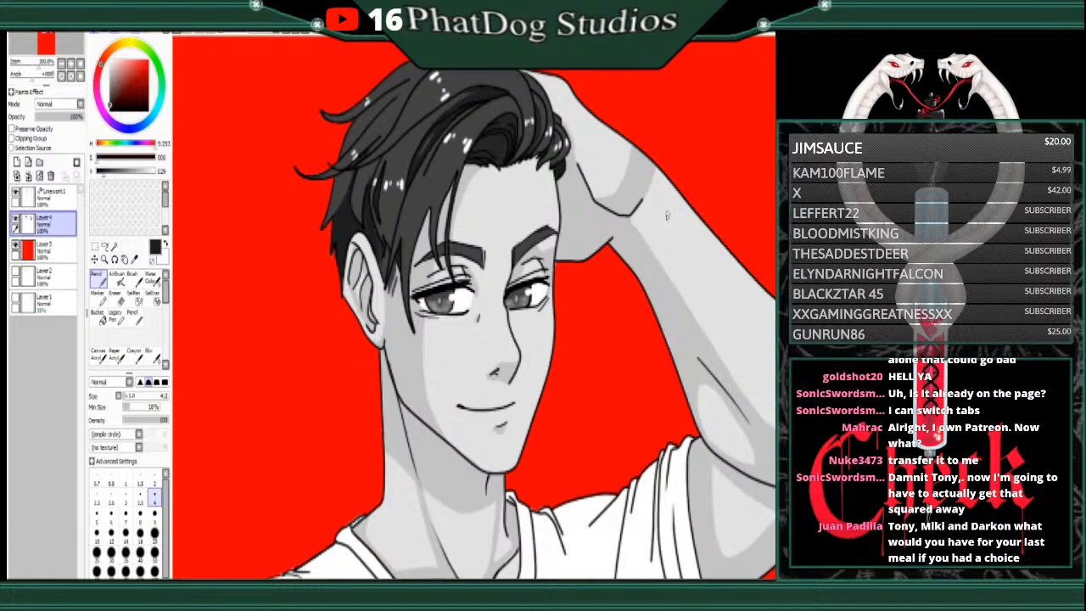
scroll(475, 306, down, 8)
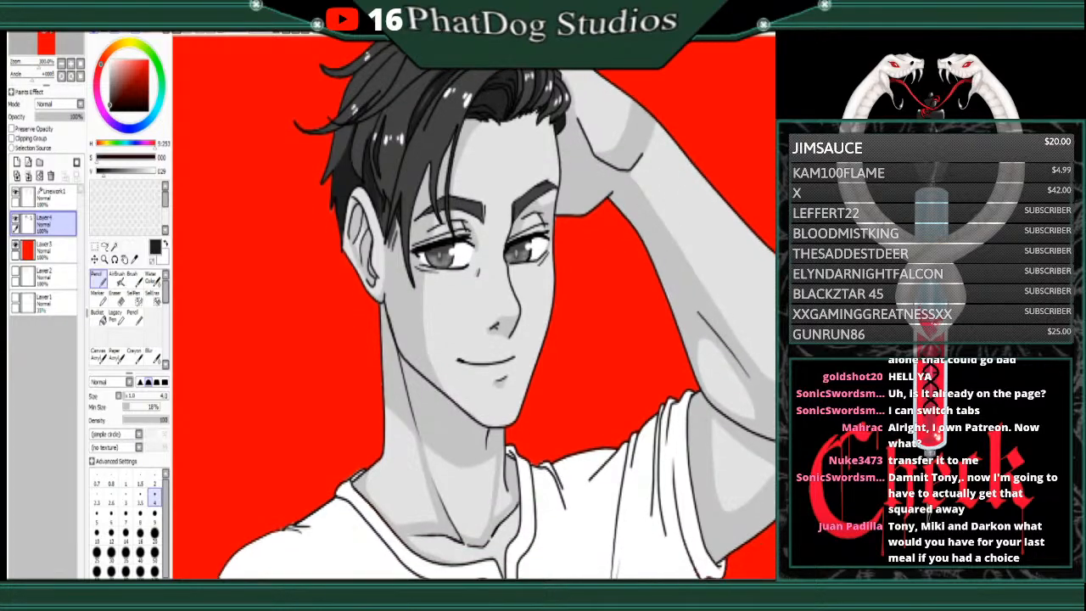
scroll(496, 268, up, 1)
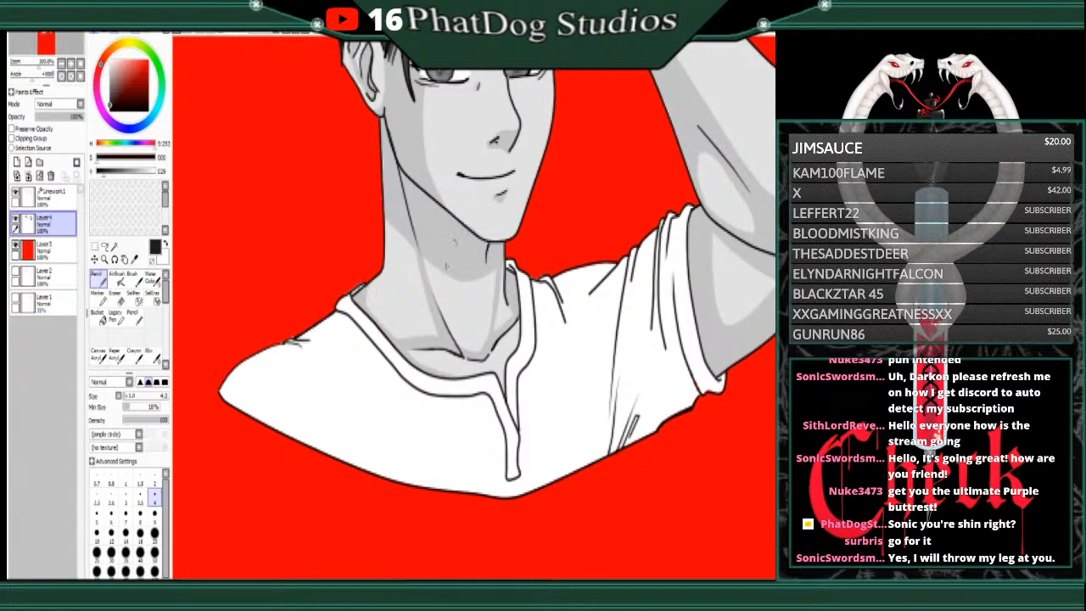
alt+click(433, 251)
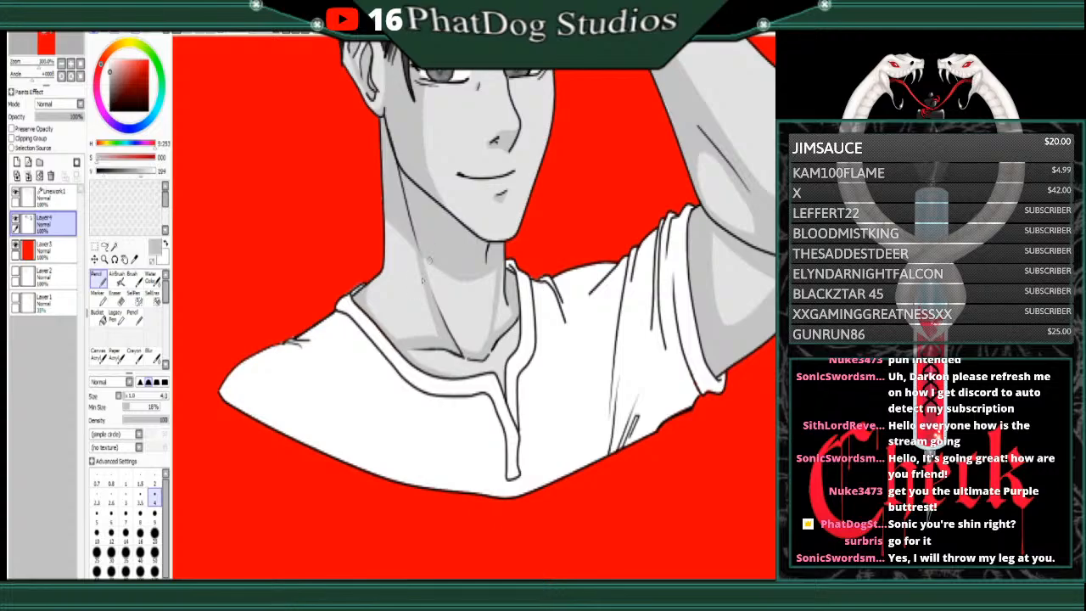
click(135, 173)
click(128, 172)
click(103, 317)
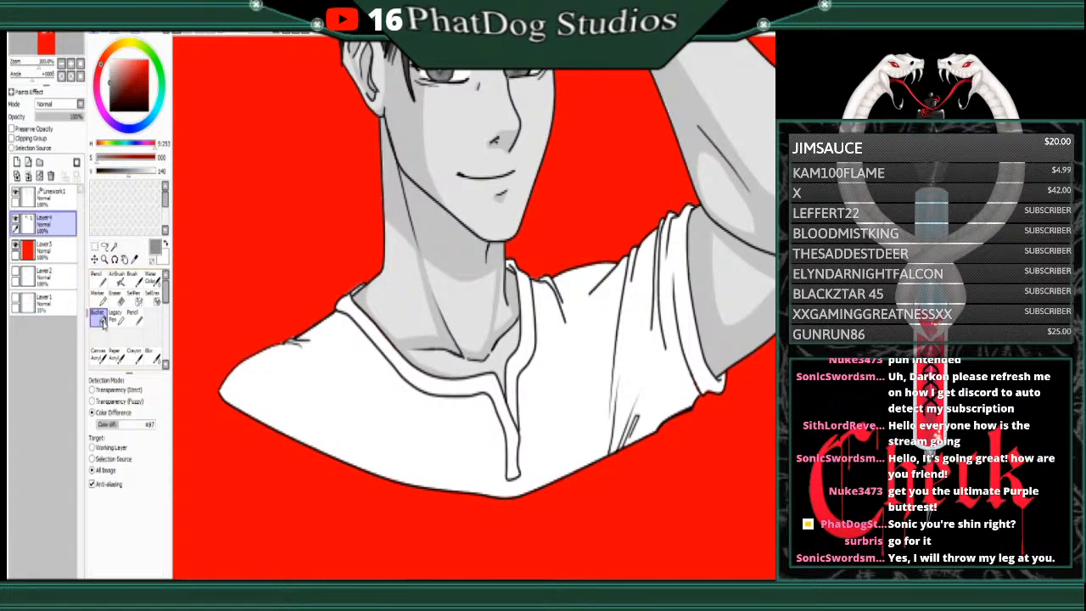
click(328, 444)
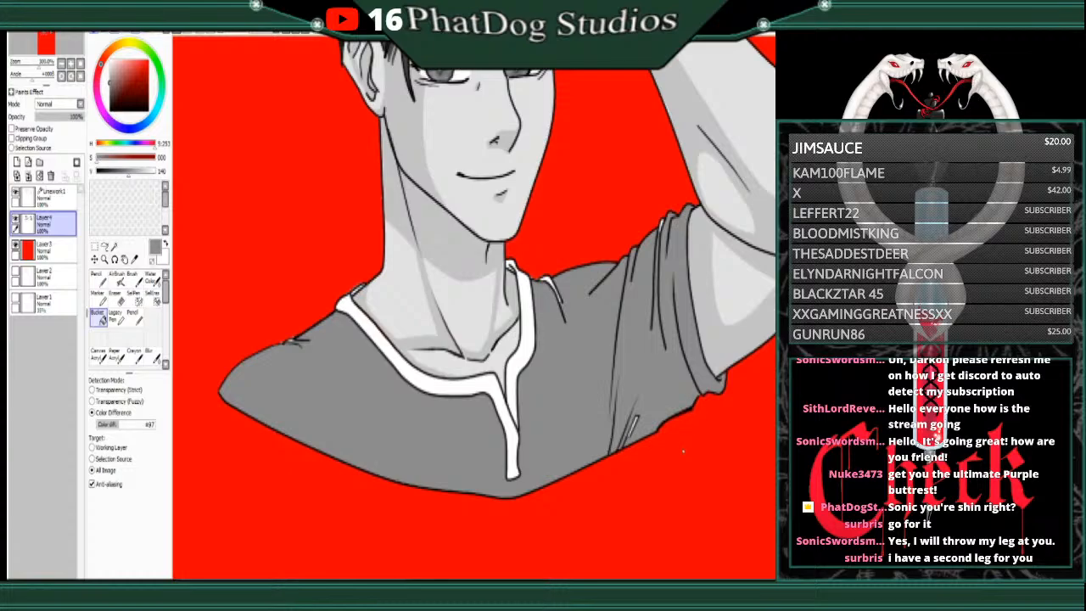
Step: Pencil over the unfilled white gaps beside the shirt's collar, sleeve creases and shoulder with mid grey 140
click(97, 277)
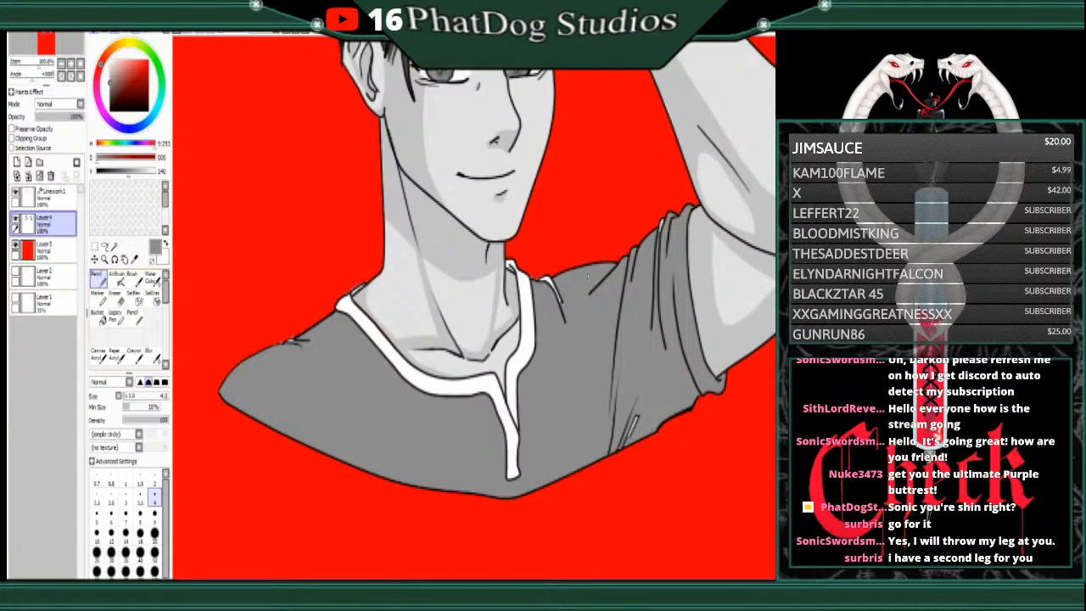
drag(546, 276, 548, 282)
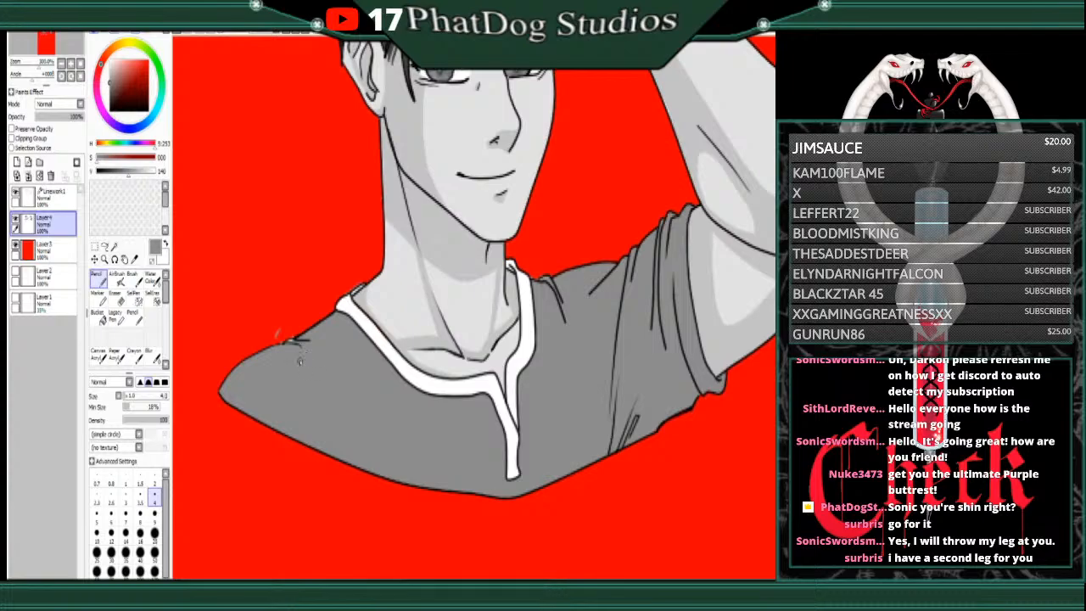
drag(291, 341, 298, 344)
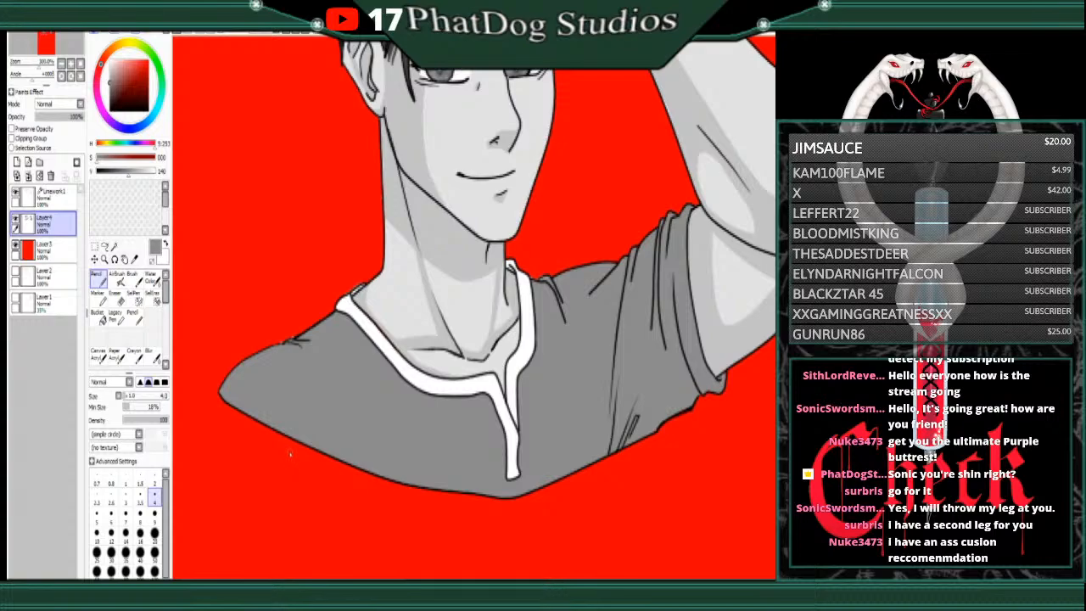
Step: Darken the colour to grey 118 and paint long fold shadows down the raised arm's sleeve
drag(128, 172, 119, 172)
click(123, 171)
right_click(598, 405)
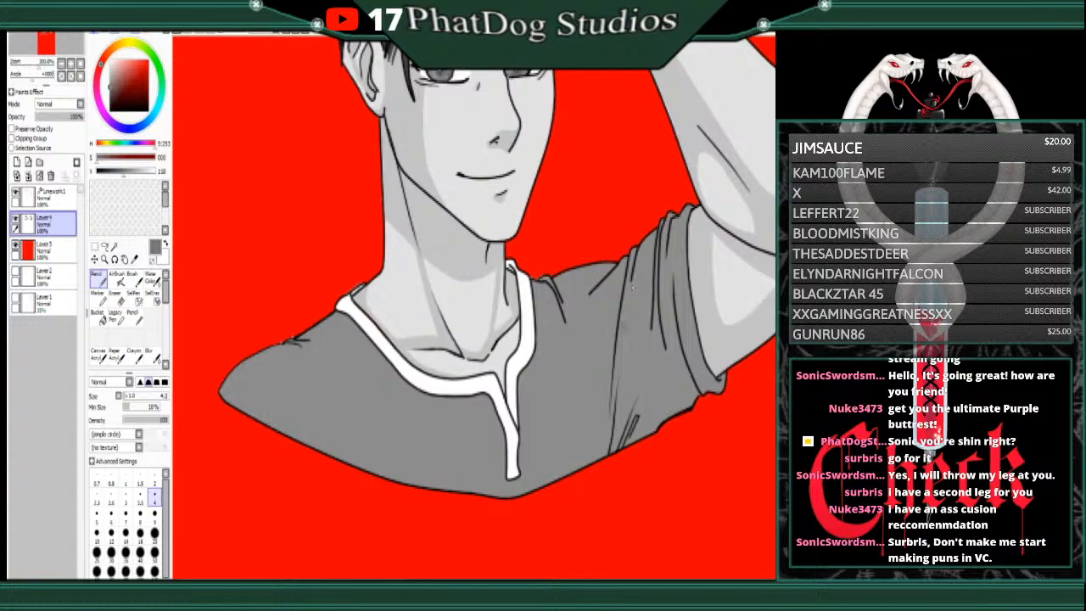
drag(639, 244, 607, 434)
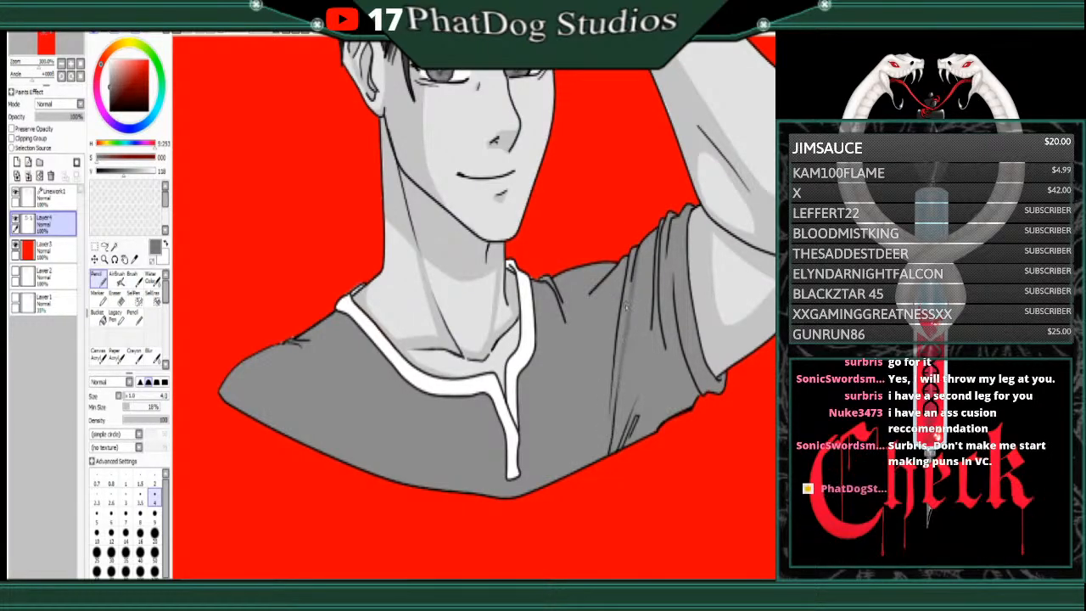
mouse_move(621, 373)
mouse_down()
mouse_move(613, 457)
mouse_move(648, 359)
mouse_move(650, 318)
mouse_move(643, 379)
mouse_up()
drag(652, 329, 635, 401)
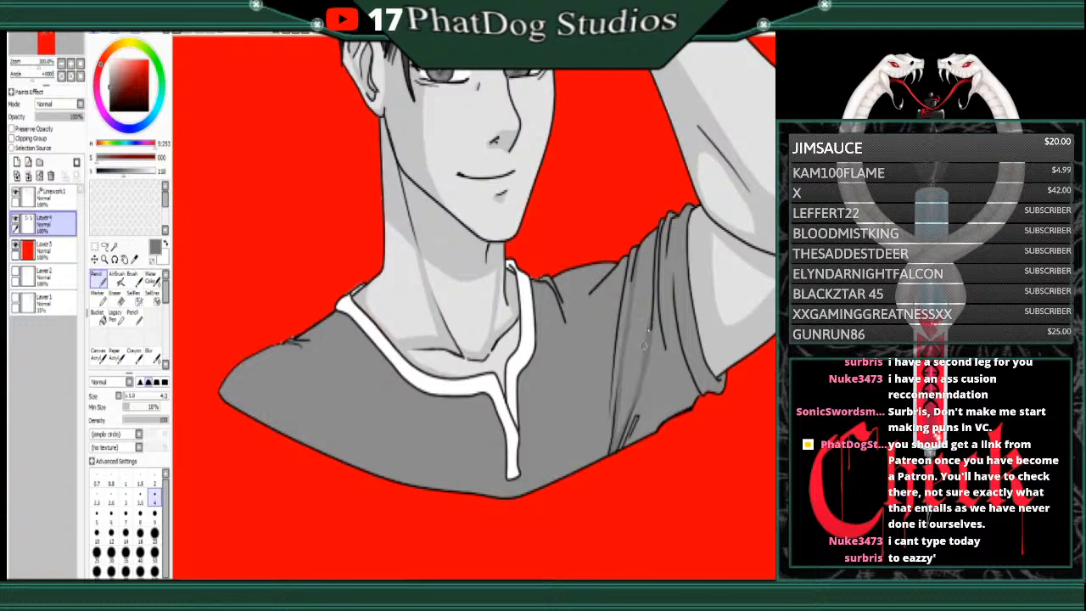
drag(651, 326, 621, 406)
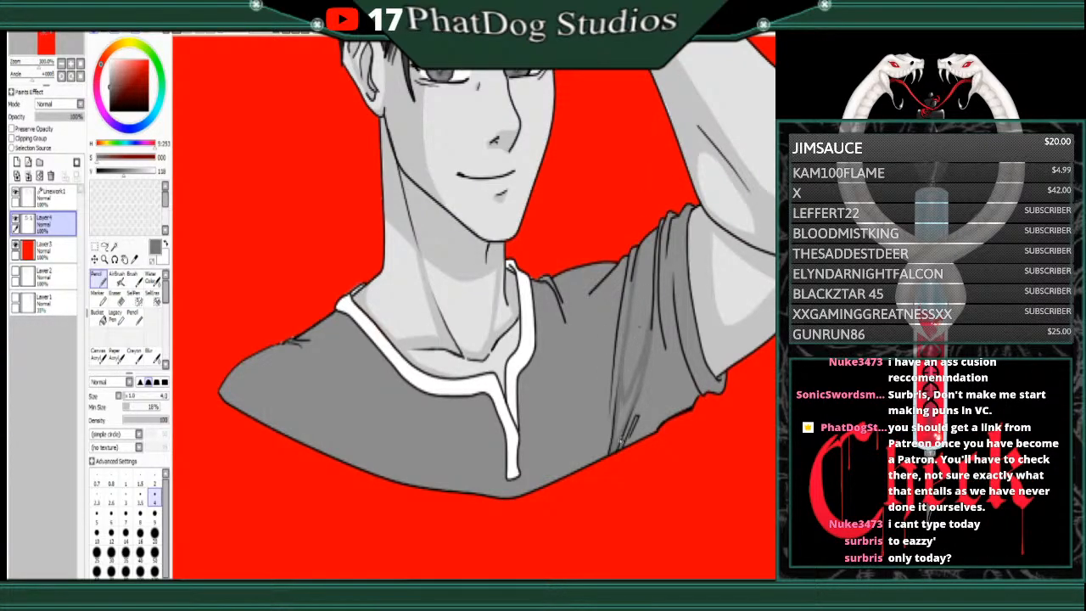
Step: Extend the fold shadows along the sleeve's lower edge, sampling the shirt greys to refine them
mouse_move(620, 406)
mouse_down()
mouse_move(617, 430)
mouse_move(623, 419)
mouse_up()
drag(641, 367, 613, 444)
mouse_move(635, 404)
mouse_down()
mouse_move(622, 450)
mouse_move(642, 210)
mouse_move(674, 374)
mouse_move(670, 309)
mouse_move(676, 405)
mouse_move(658, 431)
mouse_move(658, 365)
mouse_move(666, 407)
mouse_up()
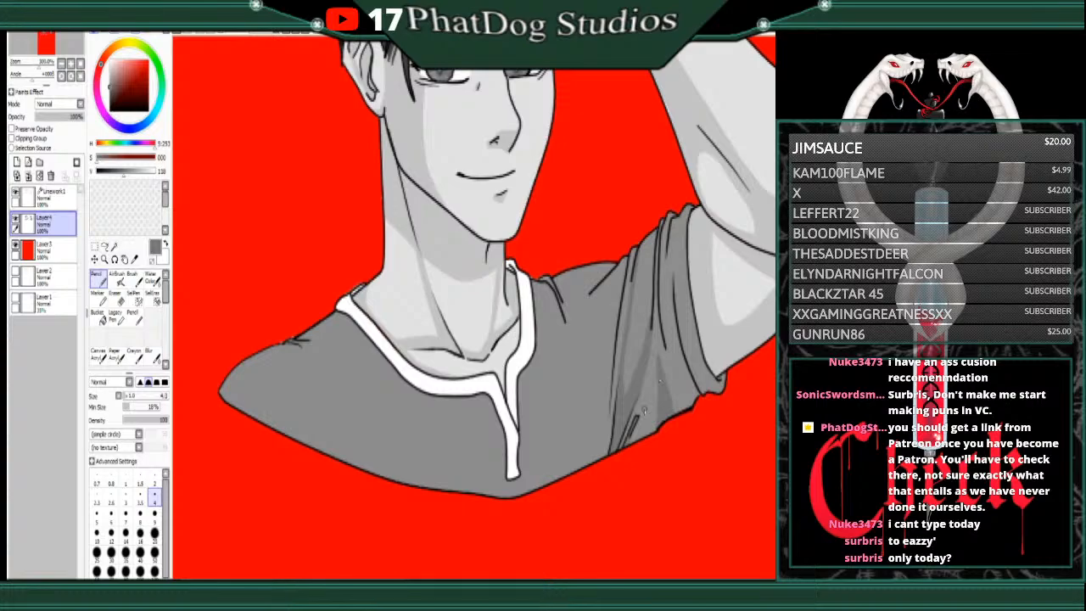
right_click(651, 407)
right_click(664, 404)
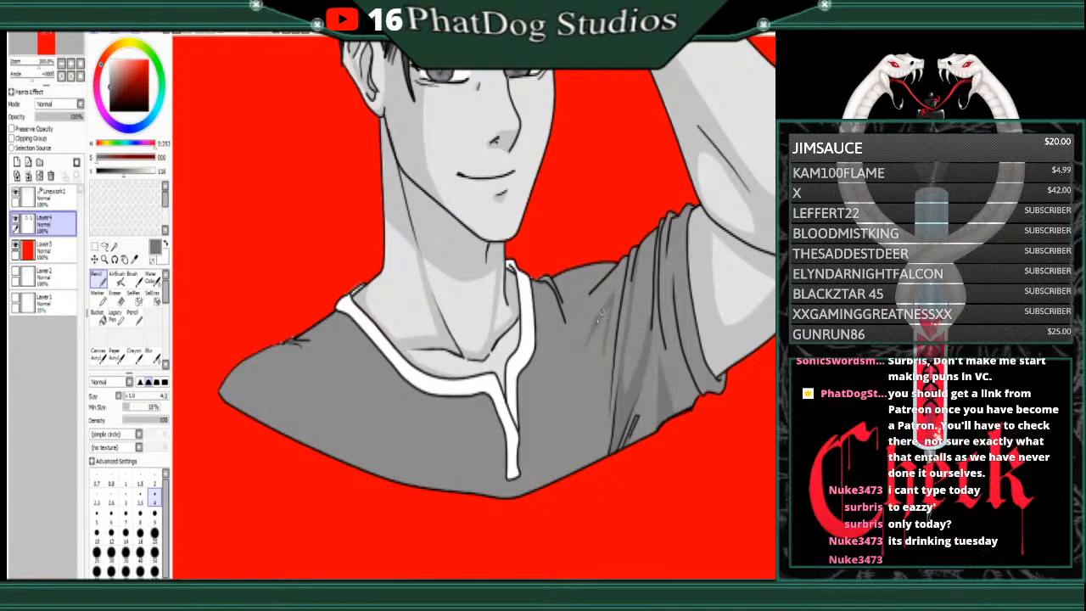
Step: Paint thin crease shadows on the chest beside the sleeve, alternating between sampled shirt greys 118 and 140
drag(594, 332, 597, 383)
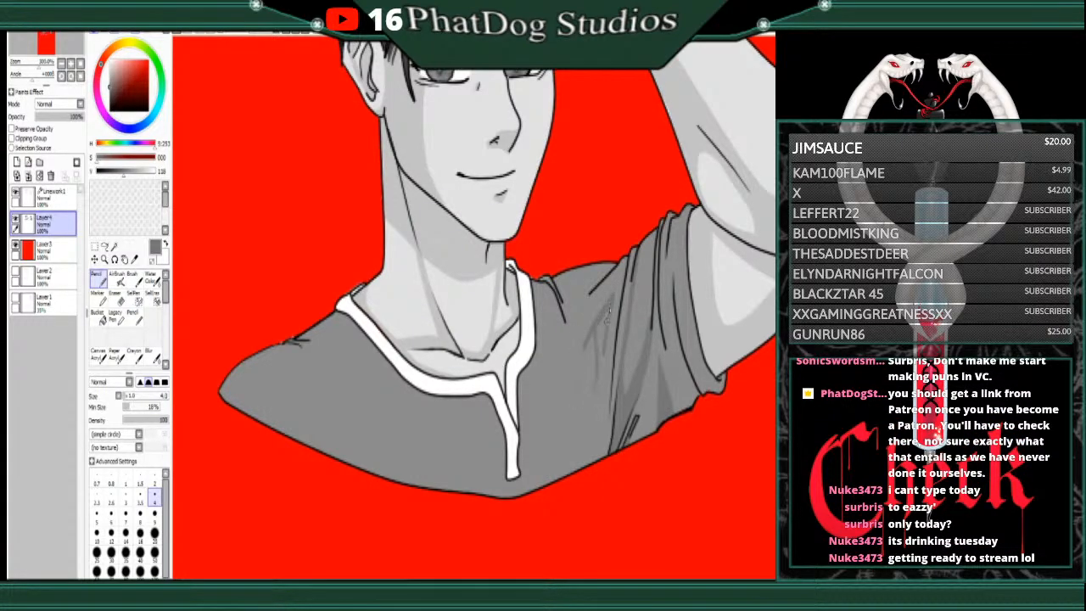
drag(612, 309, 596, 413)
mouse_move(612, 293)
mouse_down()
mouse_move(599, 369)
mouse_move(600, 345)
mouse_up()
right_click(585, 378)
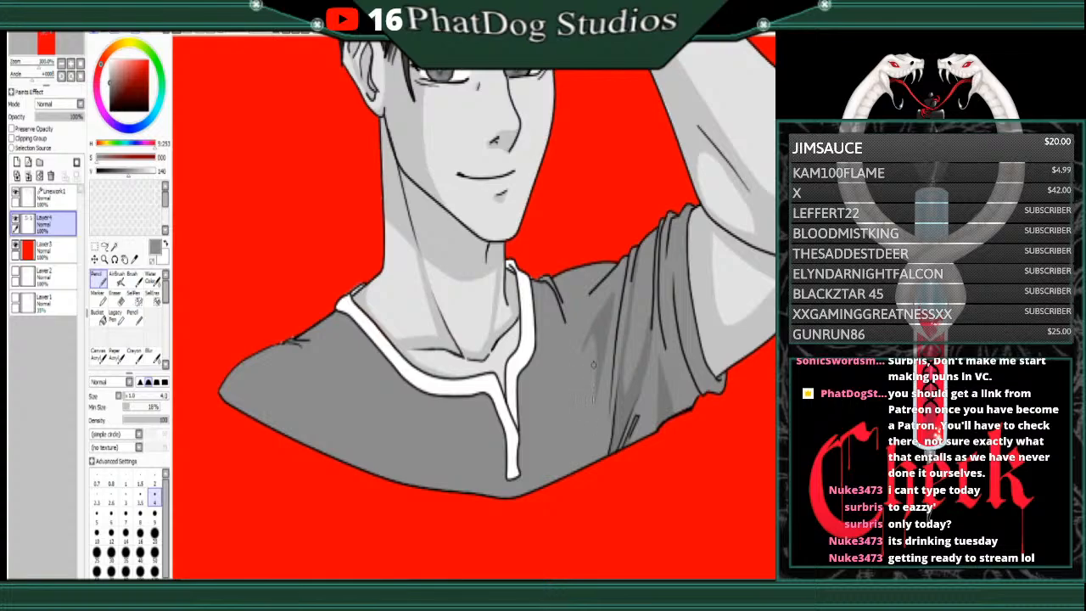
right_click(603, 327)
right_click(585, 327)
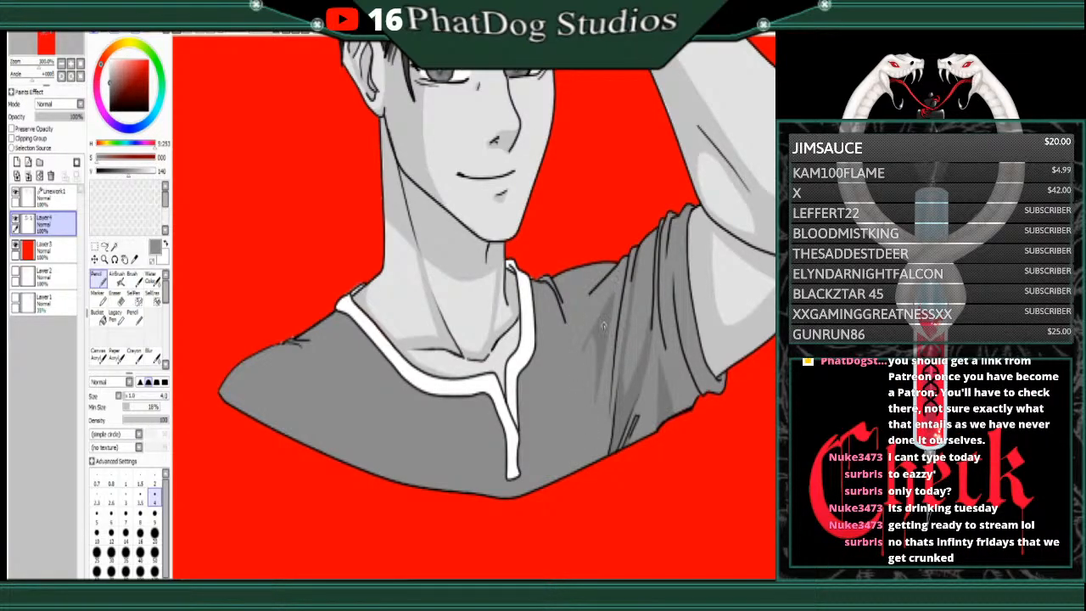
right_click(603, 328)
right_click(580, 409)
right_click(624, 377)
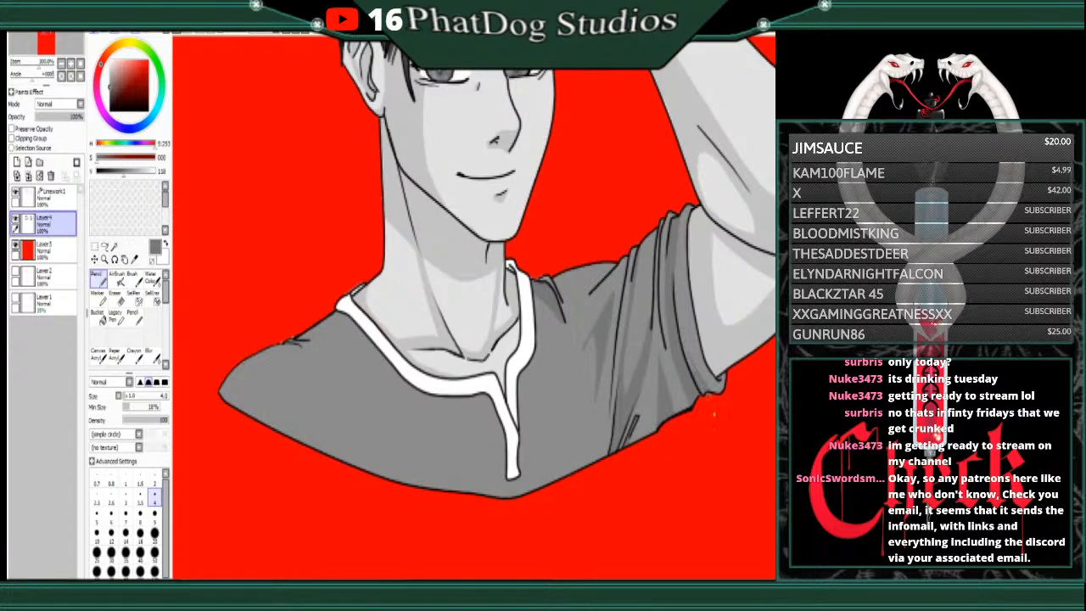
Step: Shade the shirt's hem, outer shoulder and shoulder seam with dark grey 118 using the Pencil tool
click(117, 294)
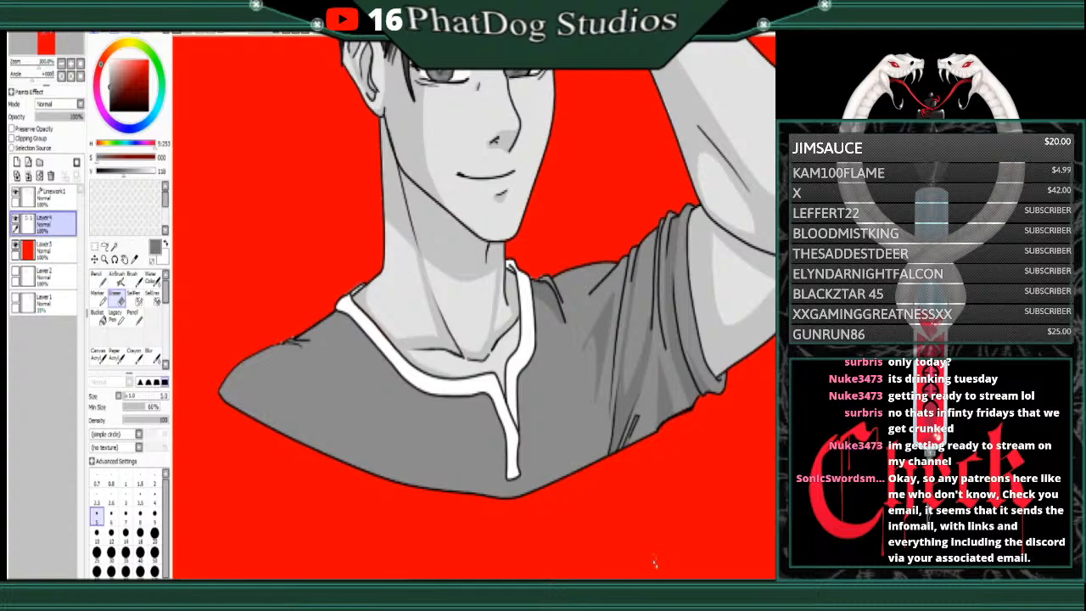
click(96, 278)
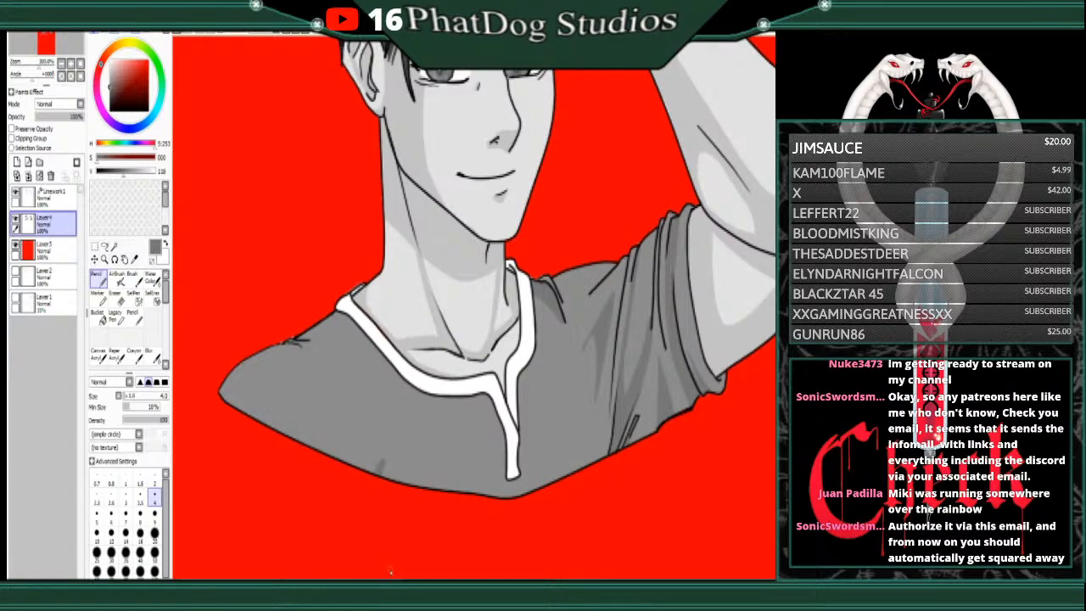
mouse_move(278, 344)
mouse_down()
mouse_move(254, 372)
mouse_move(247, 413)
mouse_up()
mouse_move(265, 352)
mouse_down()
mouse_move(221, 392)
mouse_move(230, 408)
mouse_move(226, 401)
mouse_move(245, 412)
mouse_move(225, 393)
mouse_move(262, 360)
mouse_move(229, 381)
mouse_move(235, 394)
mouse_move(250, 365)
mouse_move(241, 399)
mouse_move(251, 371)
mouse_up()
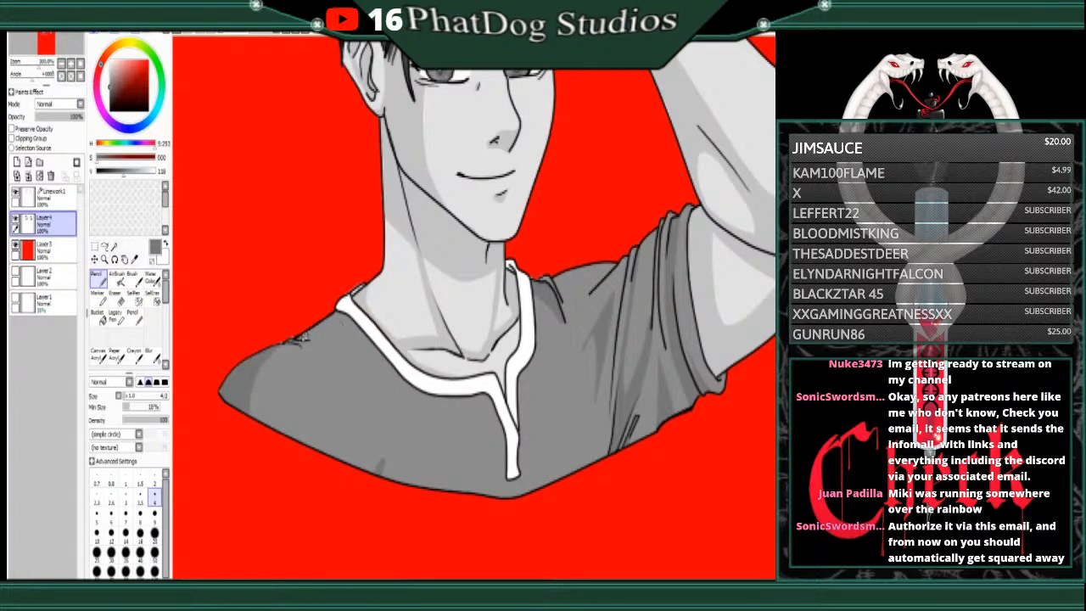
mouse_move(304, 338)
mouse_down()
mouse_move(337, 320)
mouse_move(314, 335)
mouse_move(313, 331)
mouse_up()
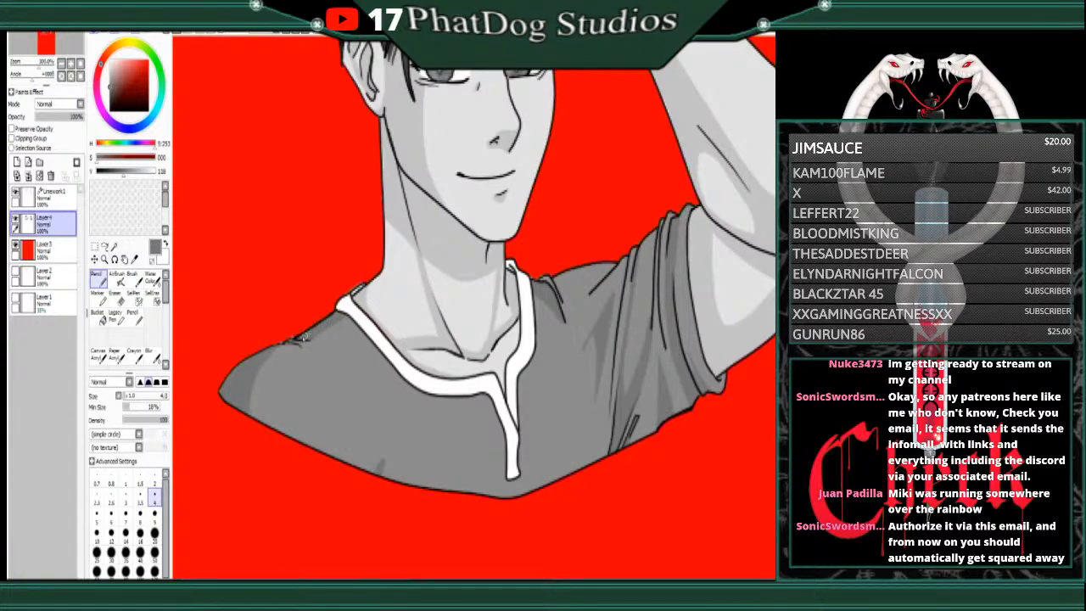
key(e)
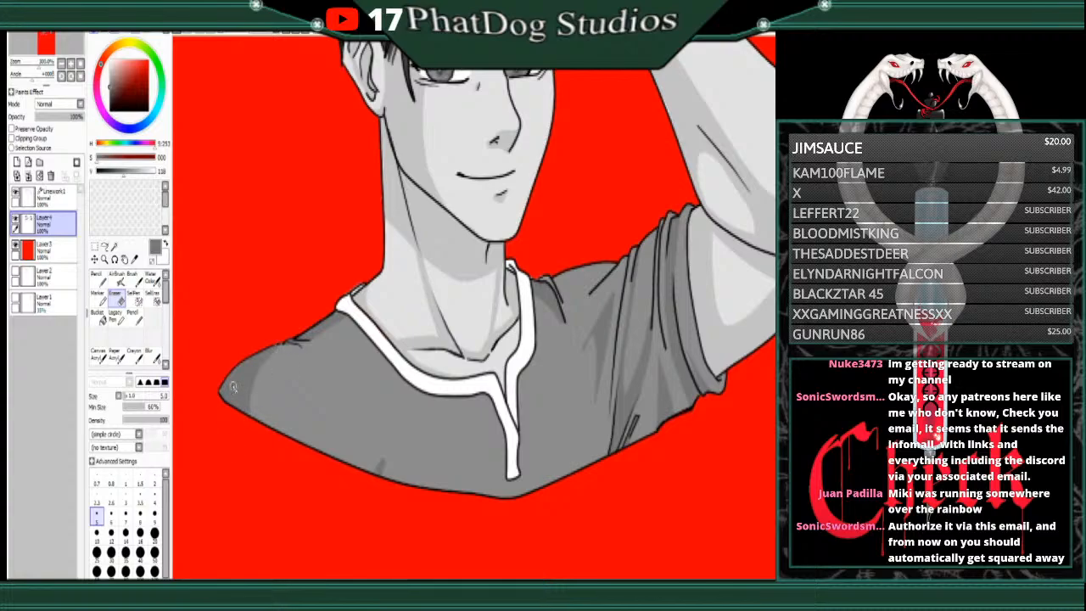
key(n)
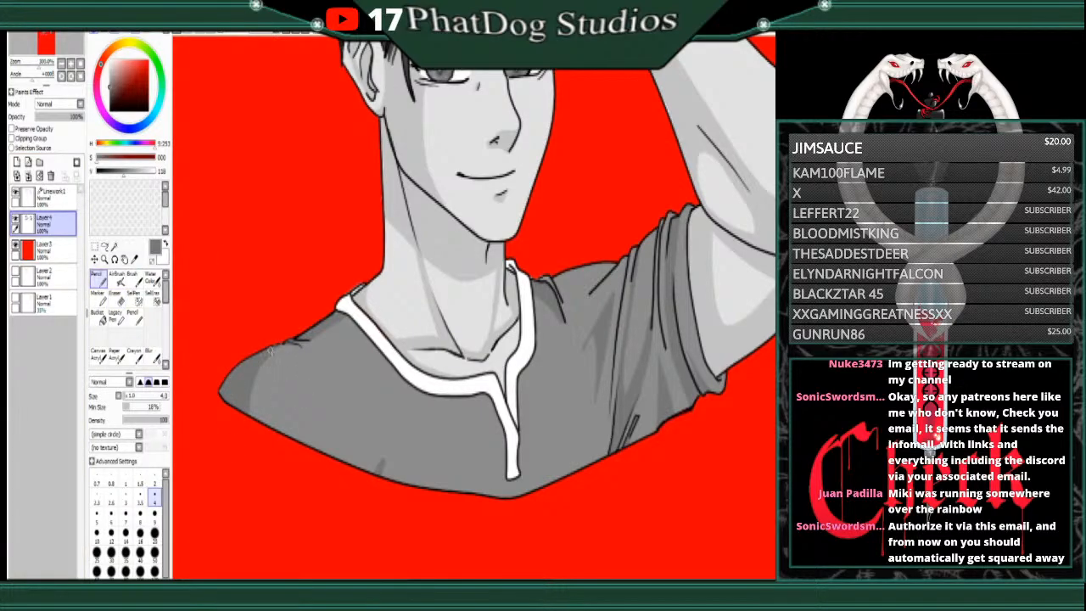
drag(272, 349, 254, 382)
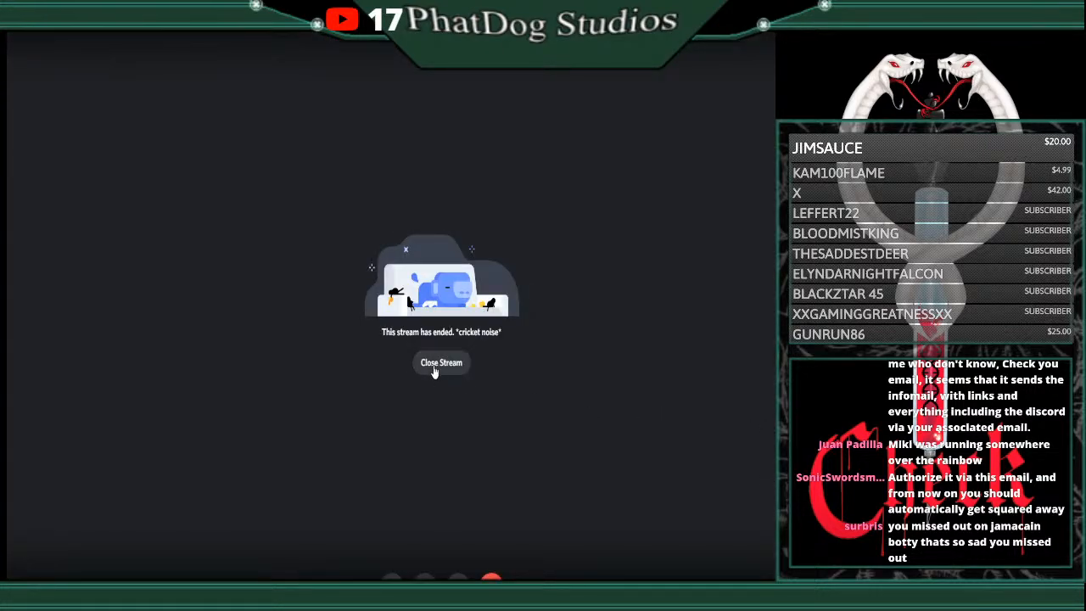
Step: Close the ended stream in the Discord call and watch the newly shared screen
click(433, 364)
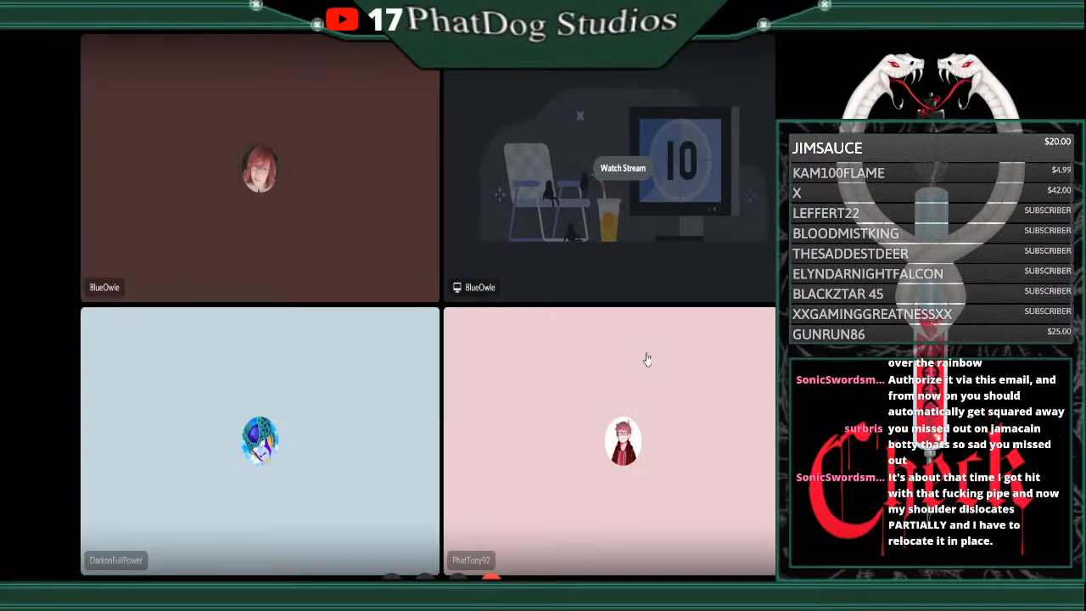
click(636, 175)
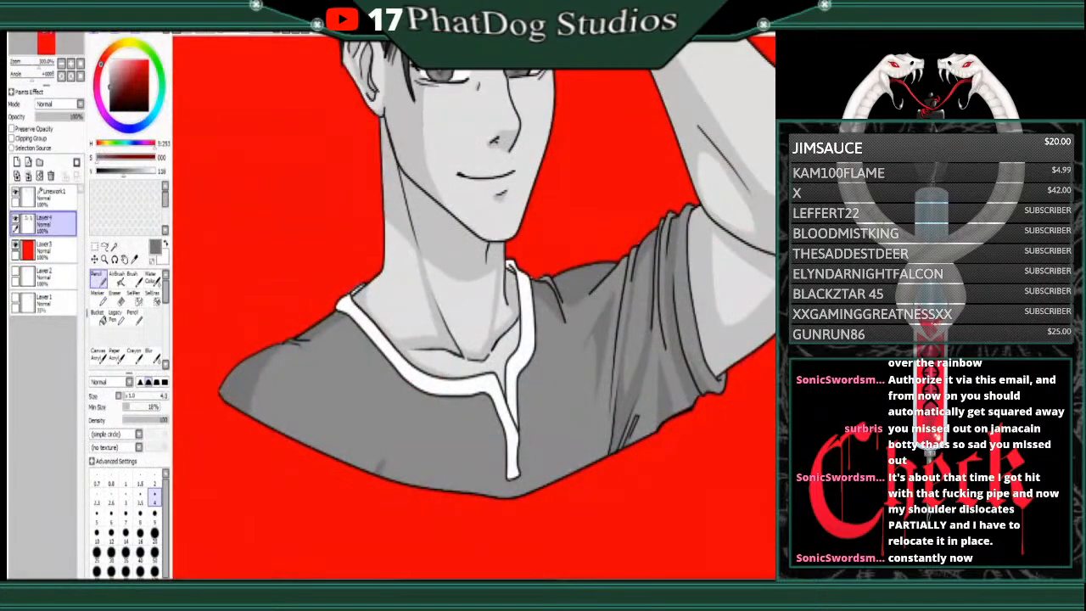
Step: Shade the man's neck along the collar with light grey 194 and touch it up with sampled skin grey 224
right_click(362, 295)
mouse_move(518, 314)
mouse_down()
mouse_move(499, 374)
mouse_move(501, 362)
mouse_move(495, 374)
mouse_move(470, 374)
mouse_move(490, 364)
mouse_move(447, 375)
mouse_up()
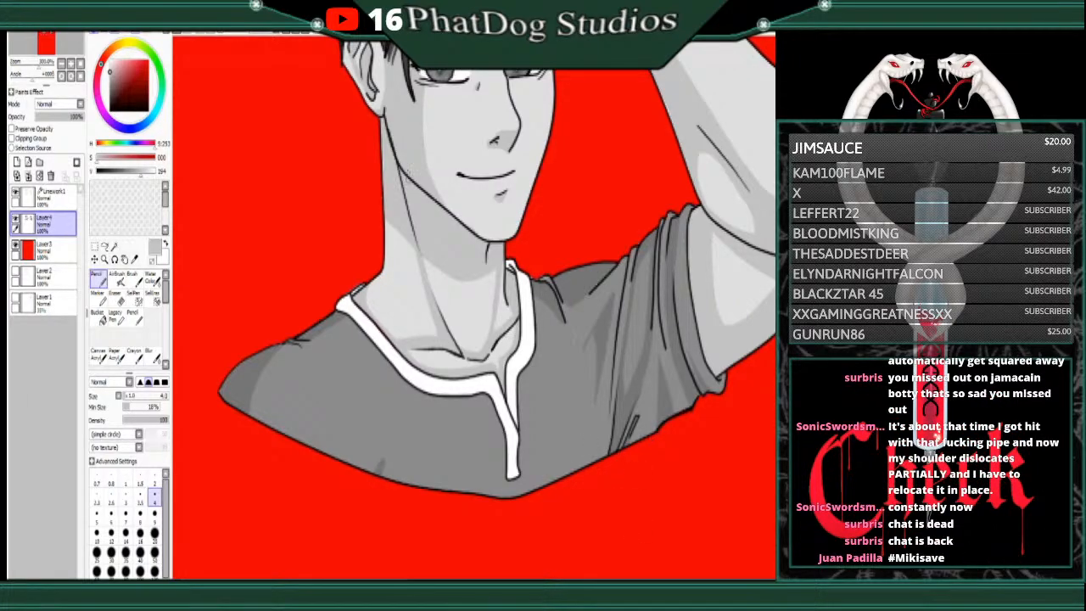
scroll(442, 289, up, 2)
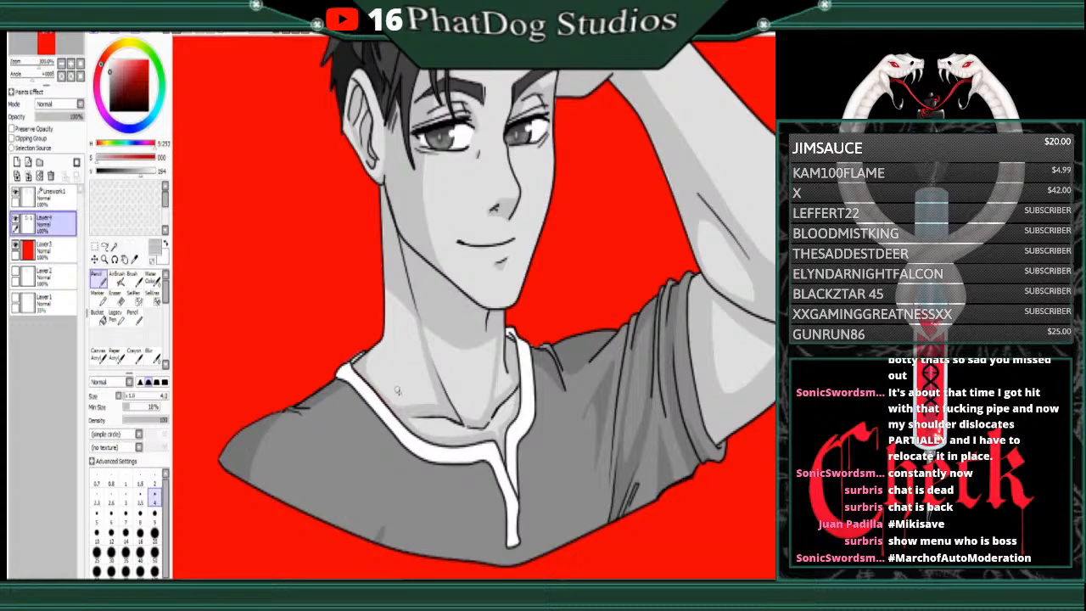
right_click(394, 388)
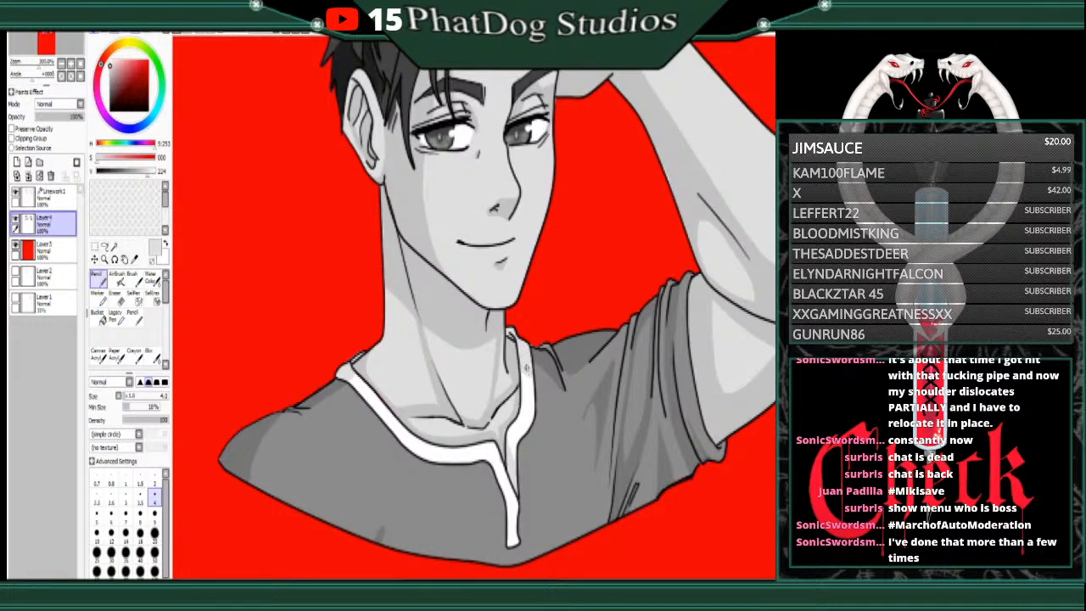
click(116, 296)
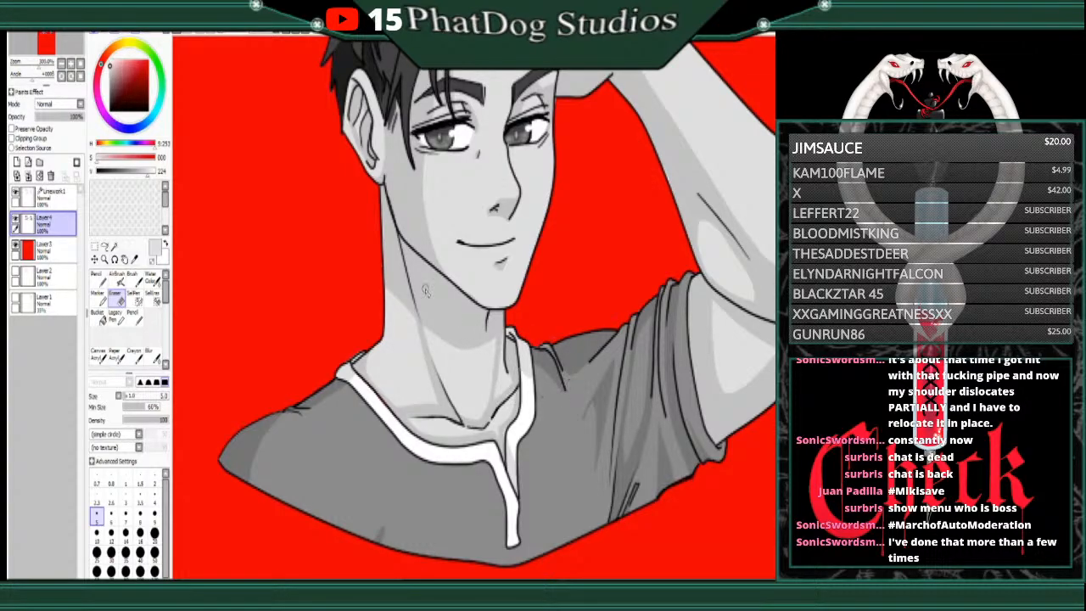
Step: Hide the red background layer and delete it so both characters stand on white
click(62, 65)
click(62, 65)
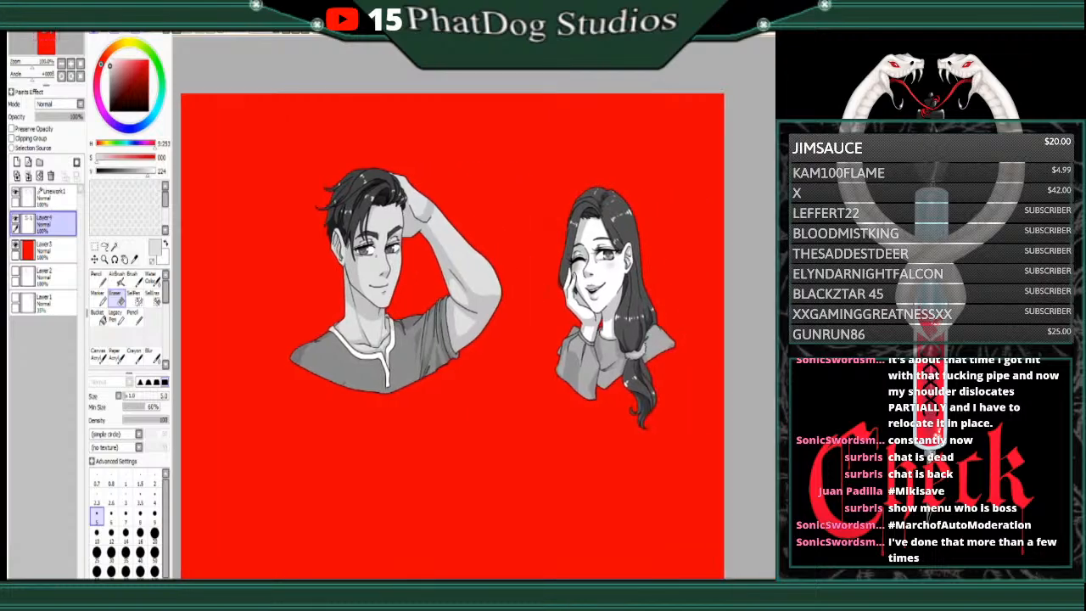
click(16, 246)
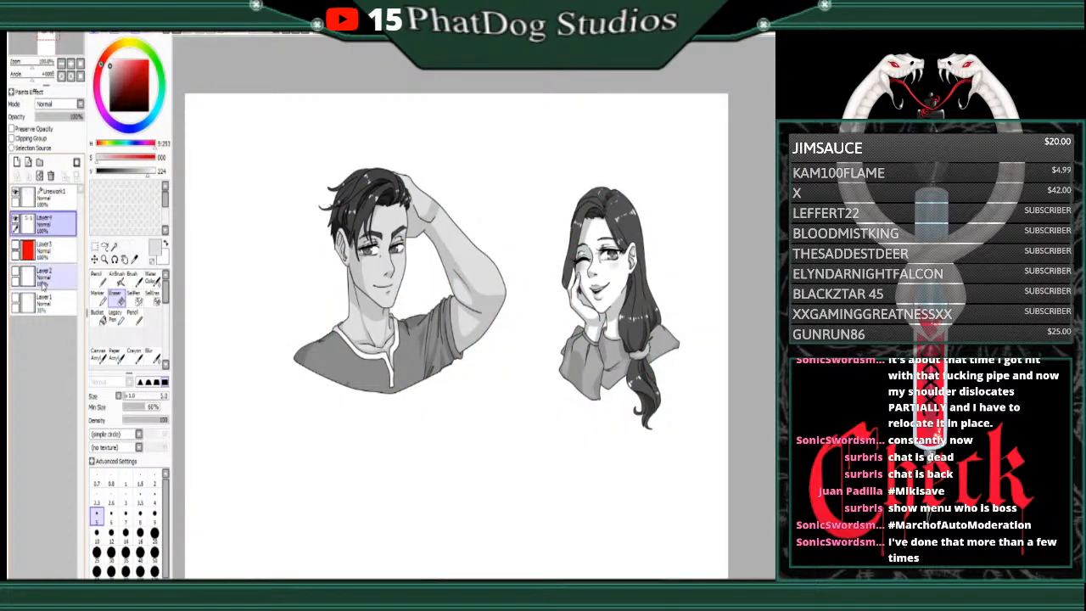
click(57, 252)
click(50, 176)
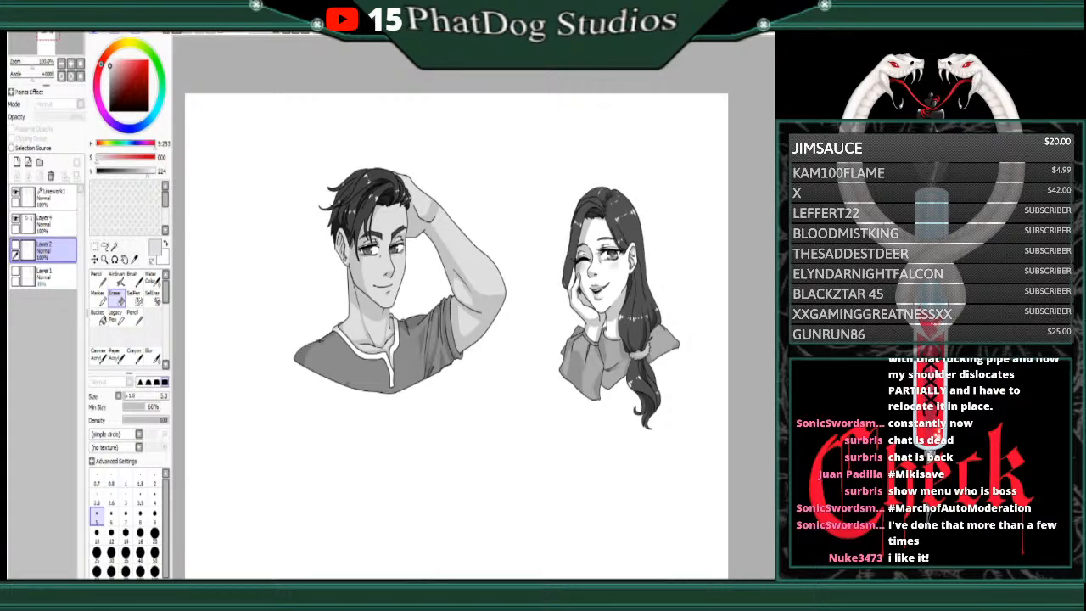
click(63, 201)
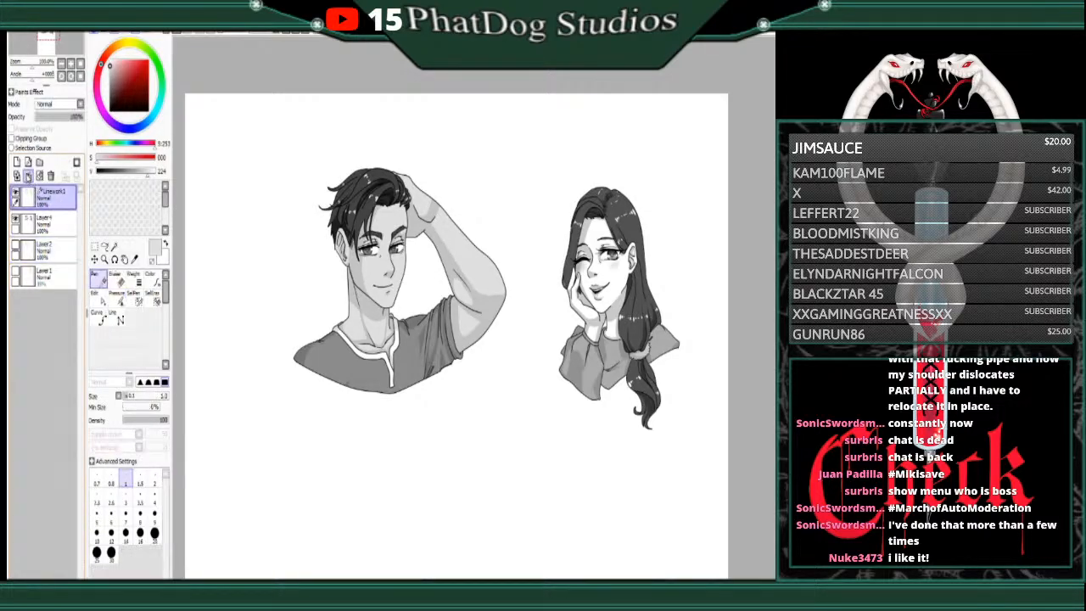
click(51, 176)
click(95, 247)
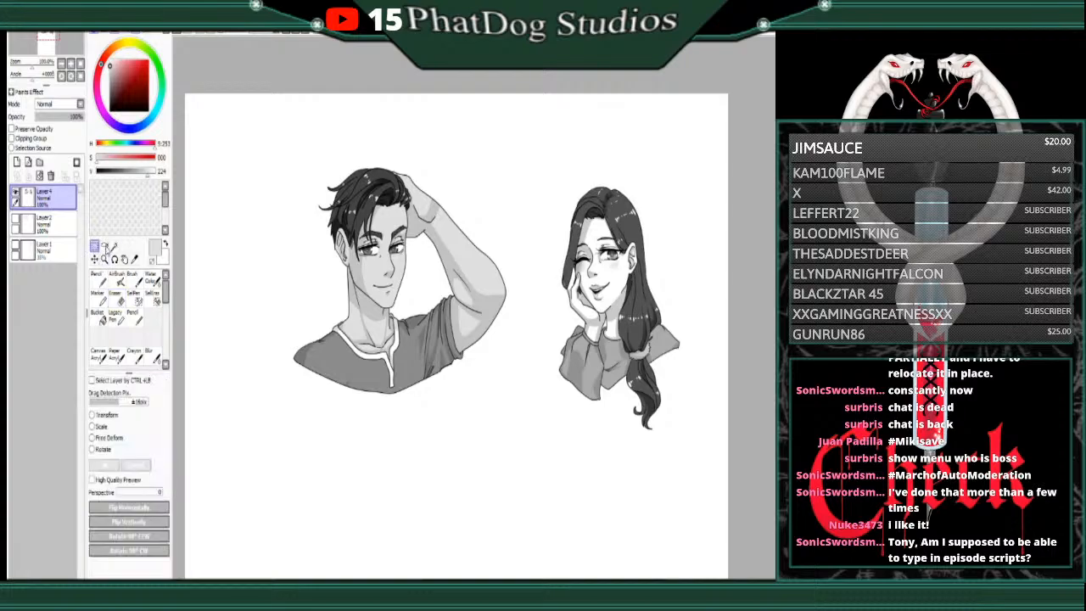
drag(507, 155, 281, 432)
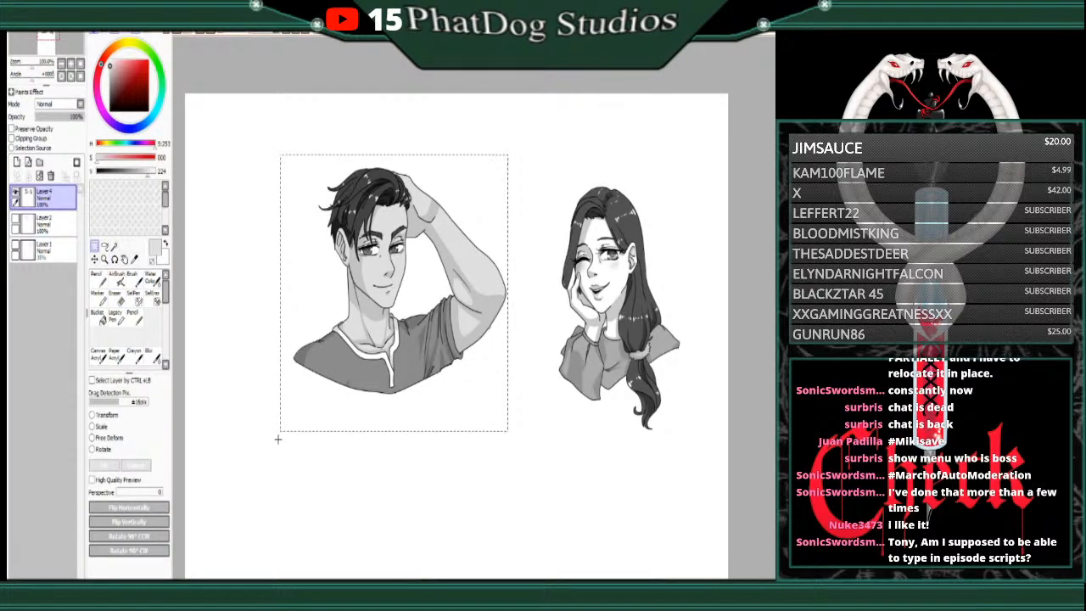
key(ctrl+d)
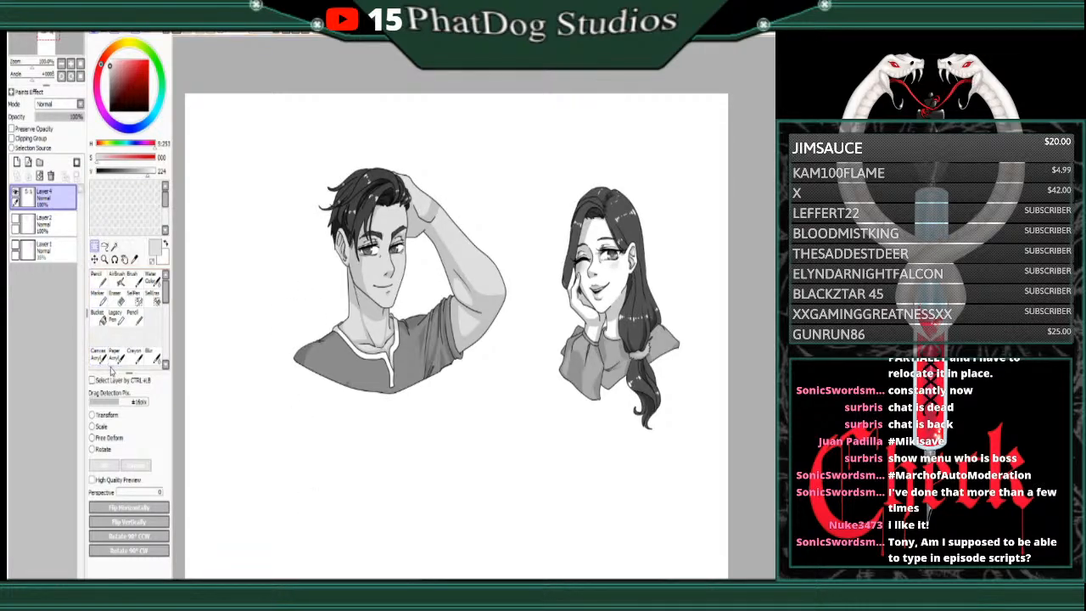
key(ctrl+z)
key(ctrl+z)
key(ctrl+z)
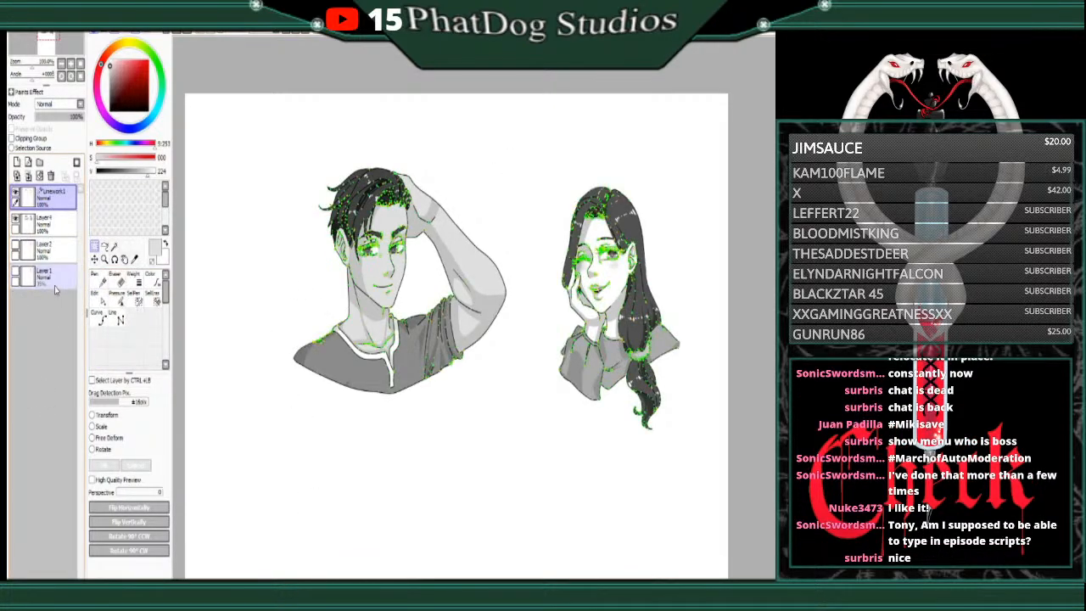
Step: Make Layer4, which holds the characters' shading, the active layer for isolating the woman's hair
click(55, 232)
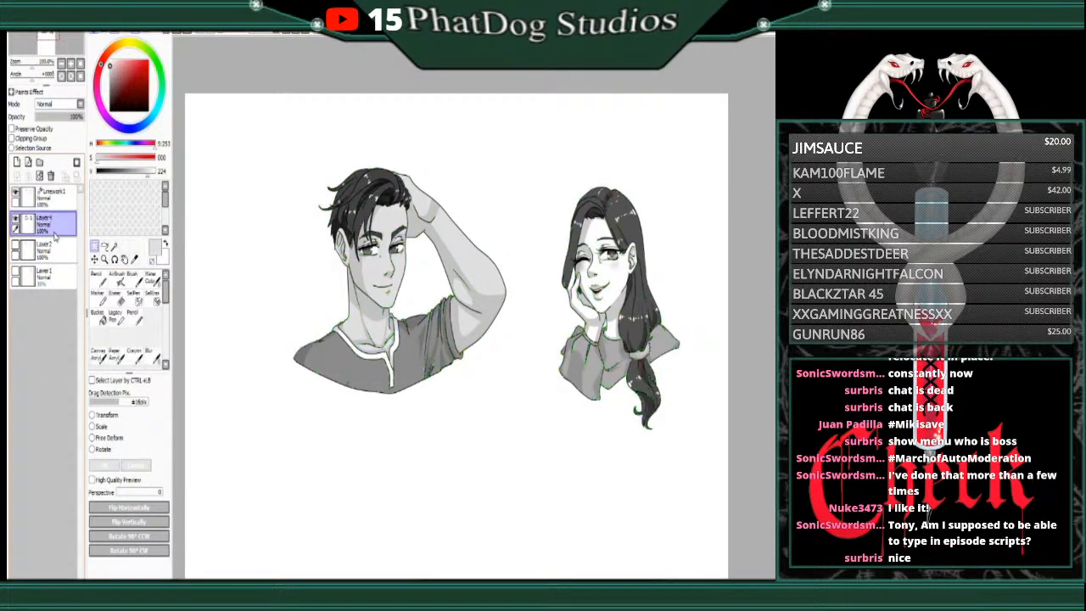
click(72, 64)
drag(523, 368, 328, 368)
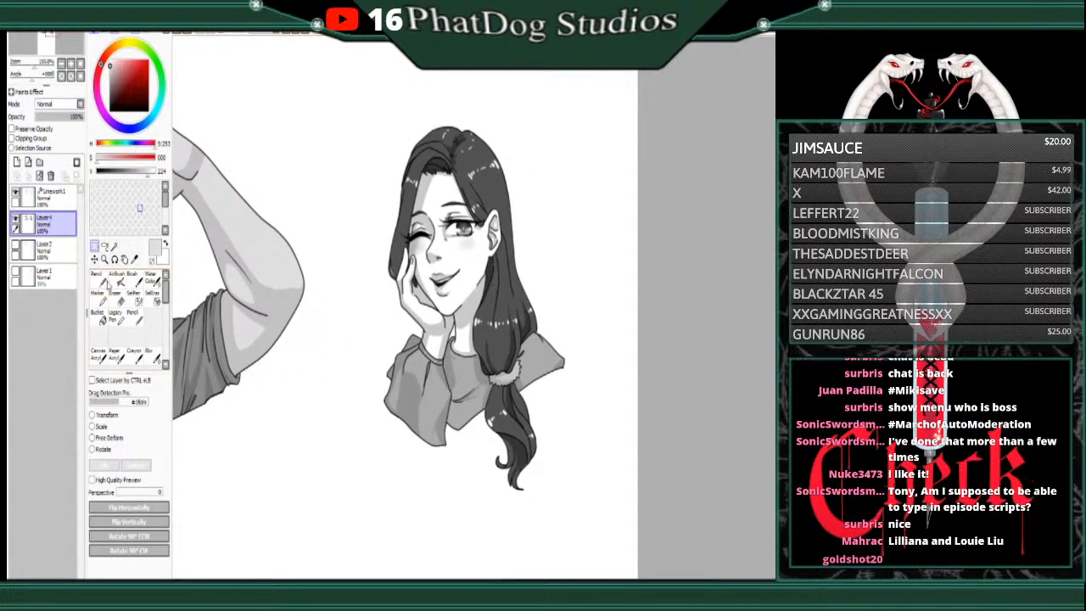
click(114, 246)
click(480, 407)
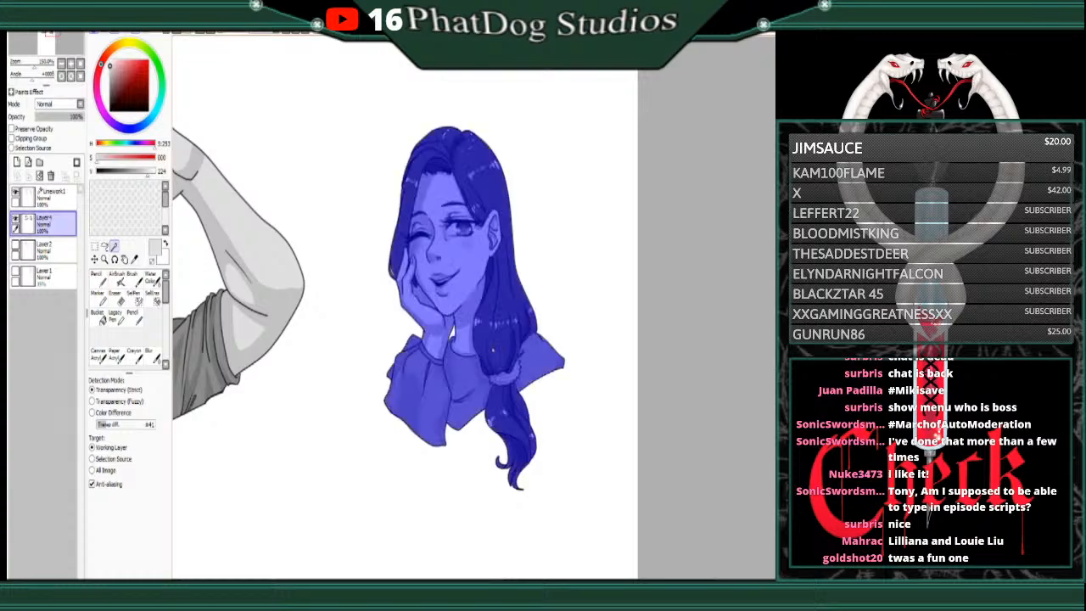
click(415, 429)
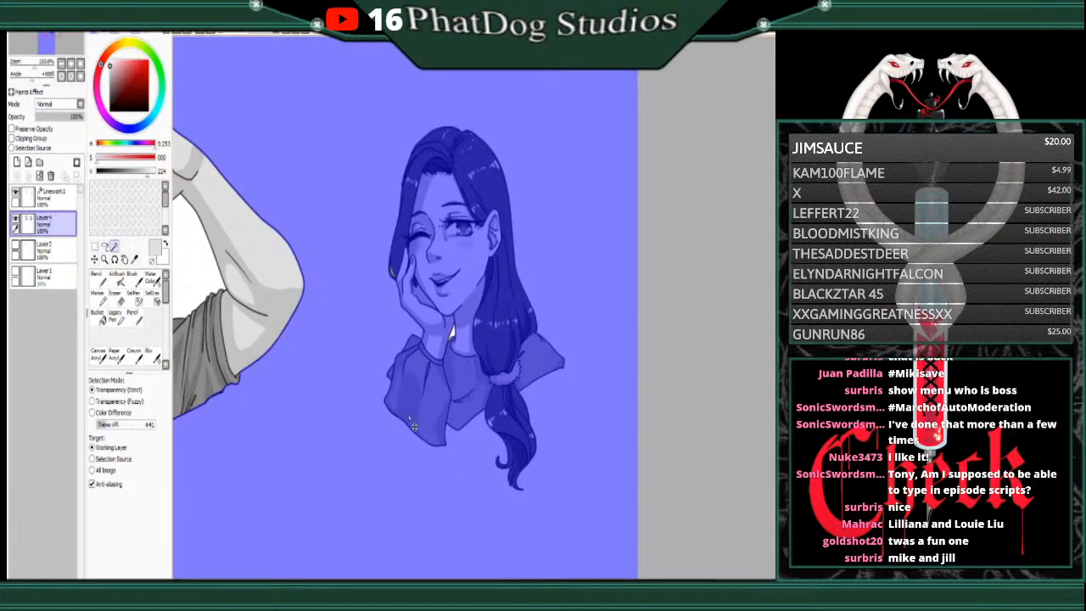
click(186, 33)
key(ctrl+d)
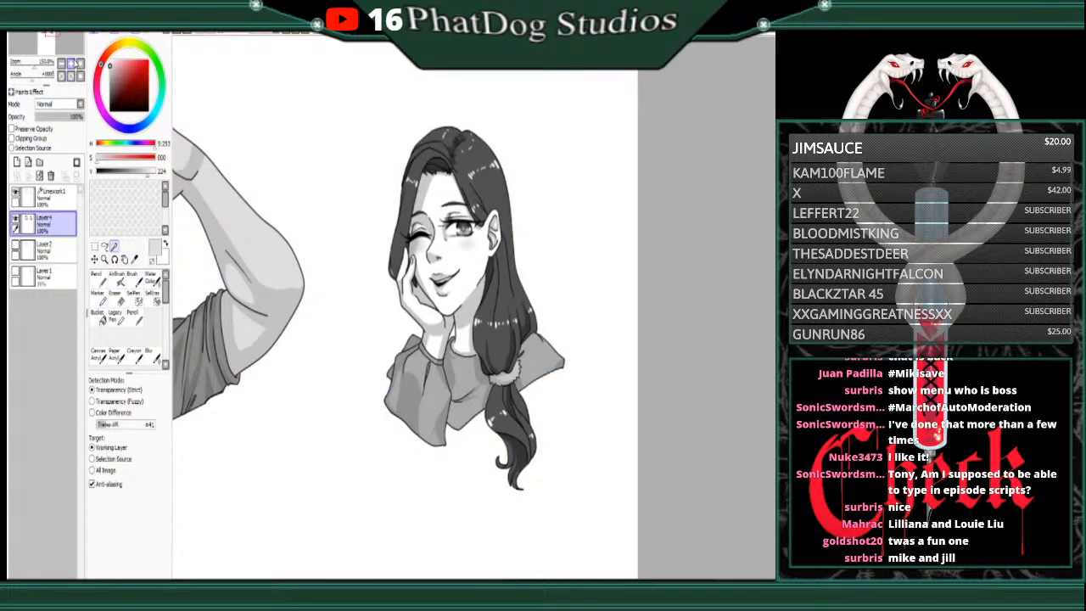
click(72, 65)
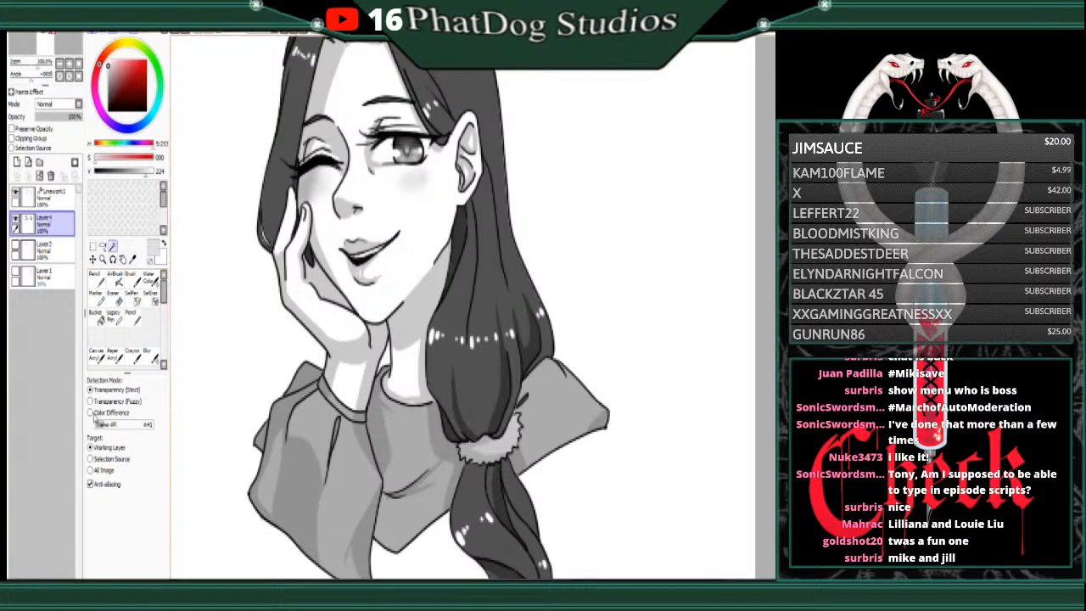
click(90, 470)
click(482, 409)
click(119, 425)
click(391, 446)
click(392, 449)
click(98, 425)
click(500, 400)
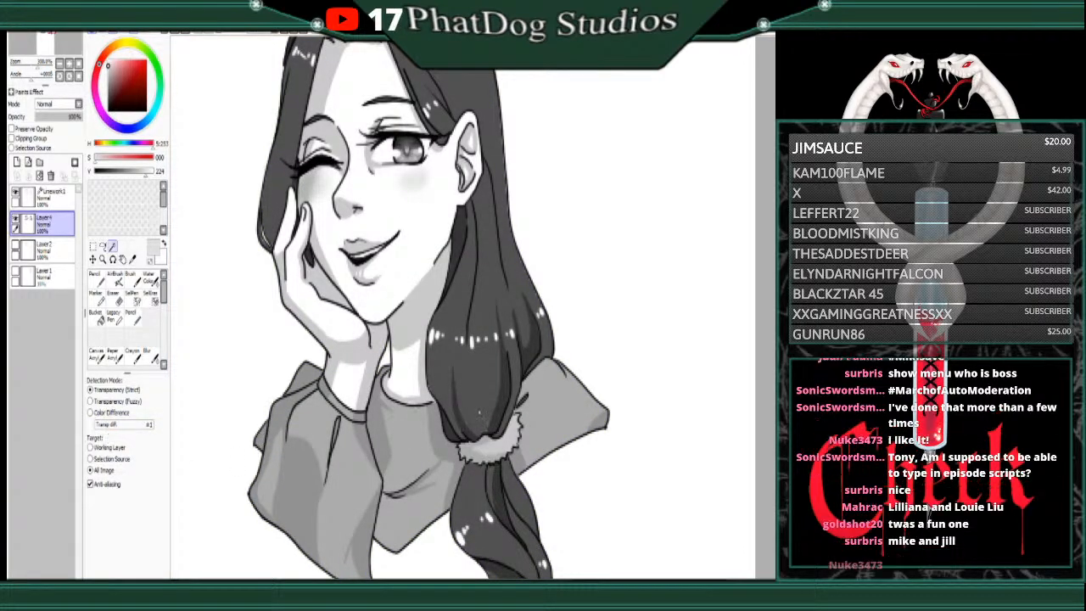
click(340, 459)
key(ctrl+d)
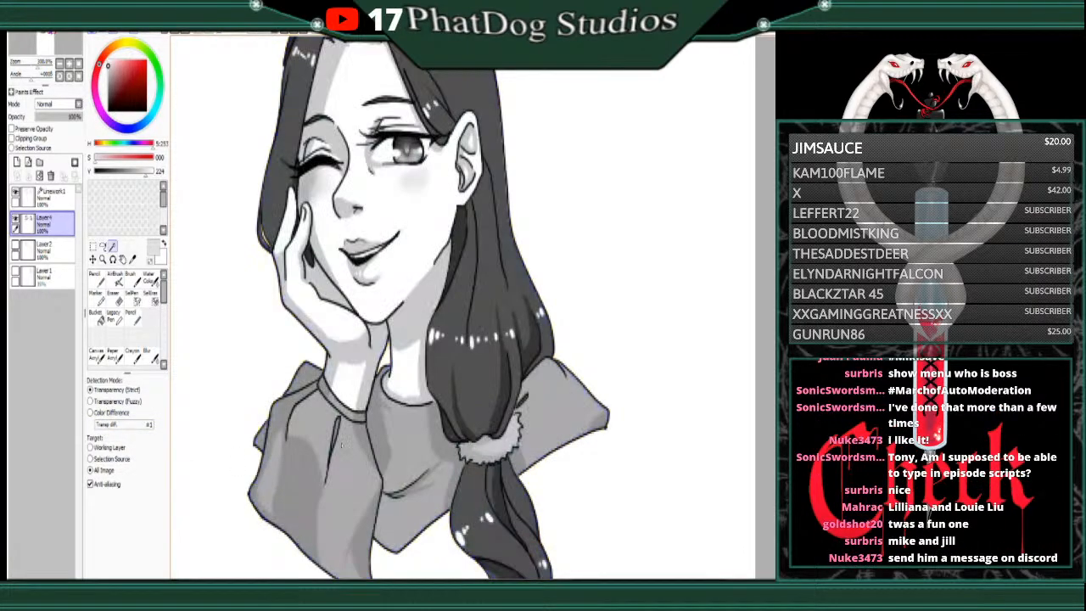
Step: Cover the woman's hair from the crown down through the ponytail with a Selection Pen mask at size 14
click(62, 65)
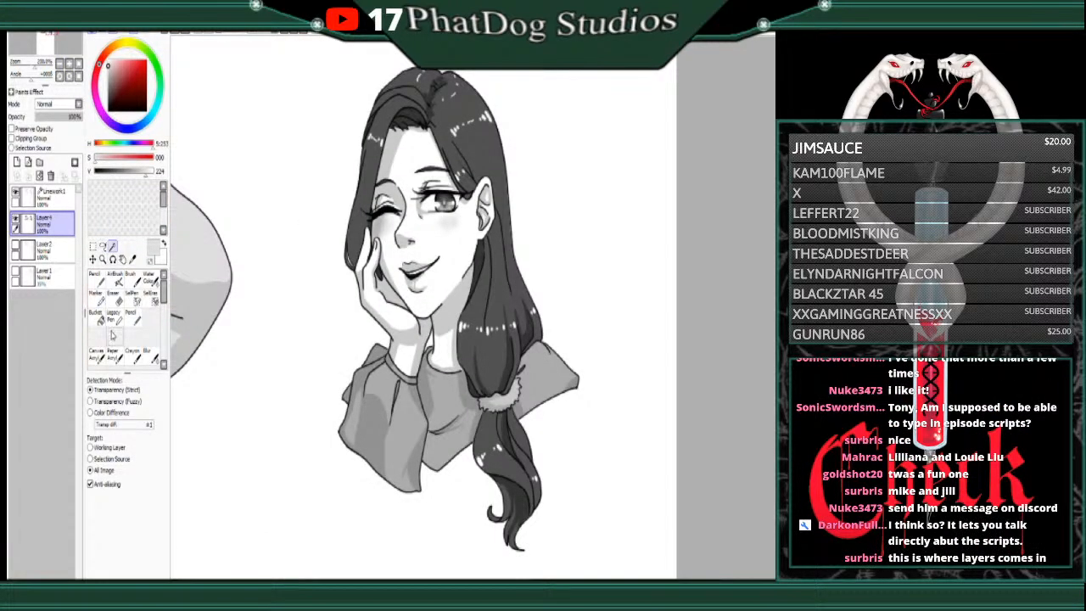
click(135, 298)
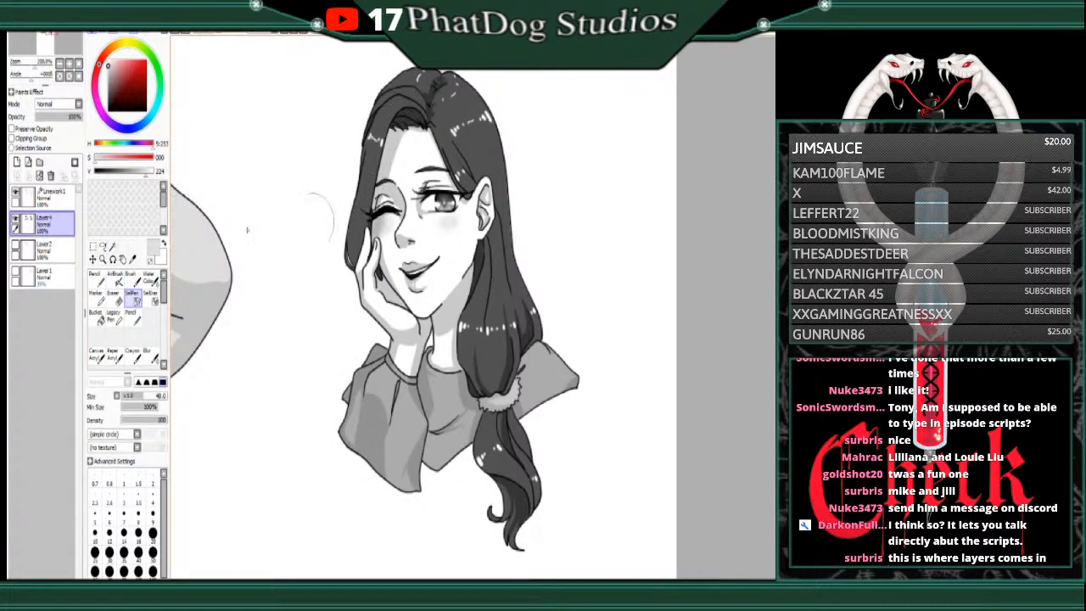
mouse_move(379, 121)
mouse_down()
mouse_move(352, 259)
mouse_move(355, 161)
mouse_move(384, 95)
mouse_move(395, 102)
mouse_move(425, 76)
mouse_move(407, 81)
mouse_move(501, 111)
mouse_move(519, 191)
mouse_move(513, 255)
mouse_move(540, 299)
mouse_move(536, 330)
mouse_move(468, 339)
mouse_move(494, 265)
mouse_move(484, 255)
mouse_move(520, 302)
mouse_move(502, 236)
mouse_up()
key(ctrl+z)
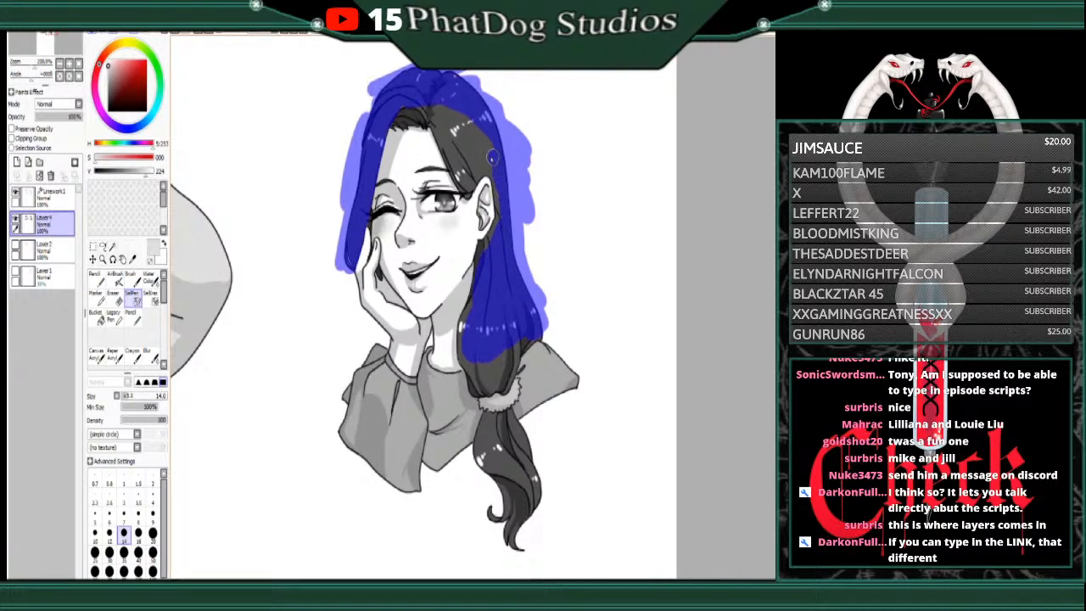
mouse_move(493, 157)
mouse_down()
mouse_move(461, 174)
mouse_move(426, 109)
mouse_move(401, 115)
mouse_move(451, 91)
mouse_move(465, 133)
mouse_move(445, 121)
mouse_move(500, 154)
mouse_move(482, 105)
mouse_up()
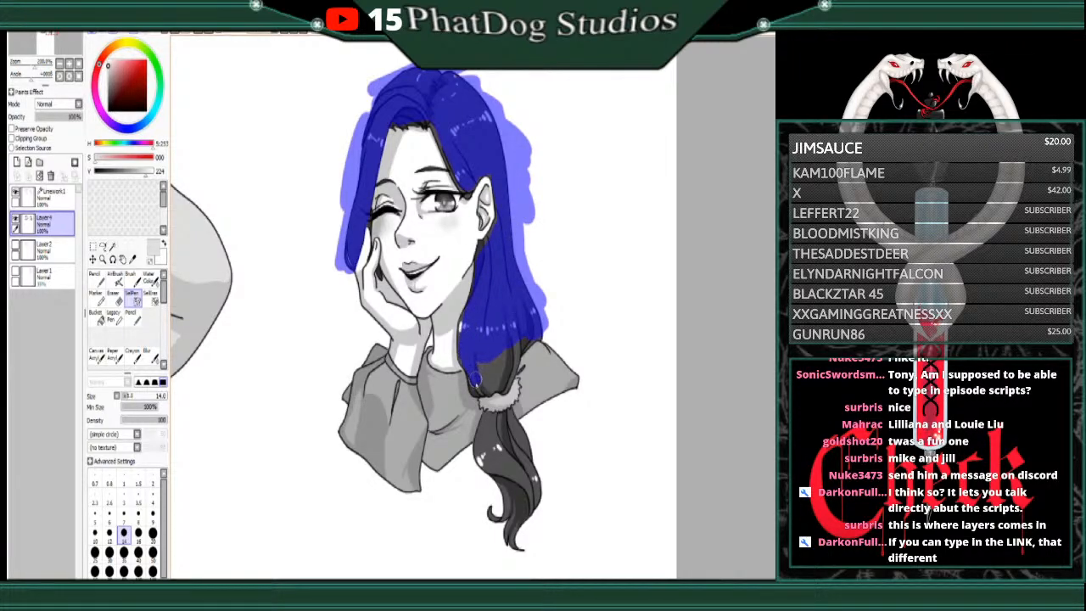
mouse_move(475, 379)
mouse_down()
mouse_move(507, 372)
mouse_move(503, 338)
mouse_move(492, 366)
mouse_up()
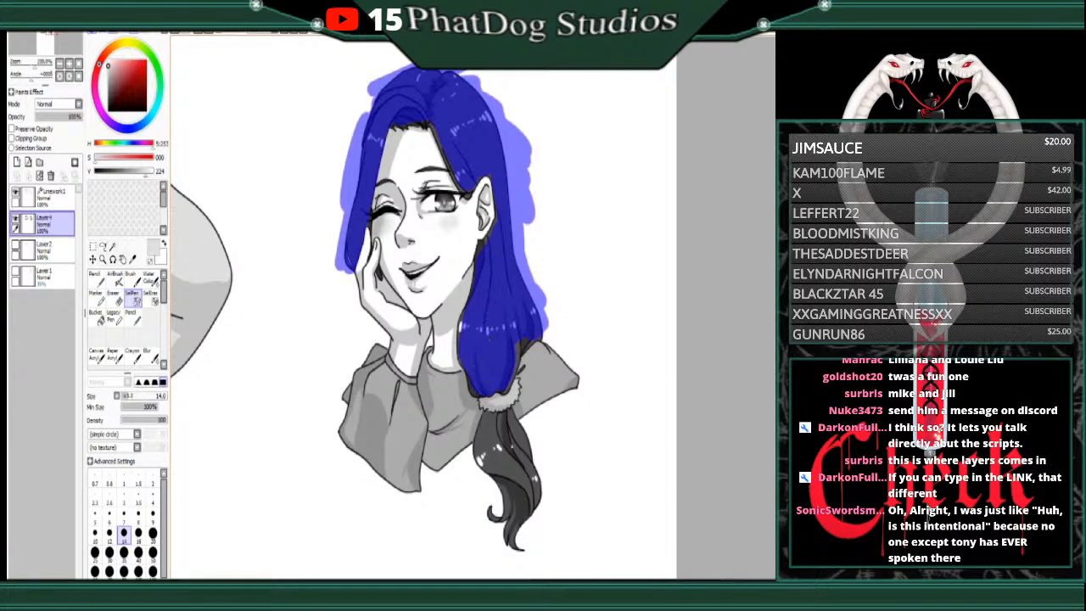
mouse_move(485, 424)
mouse_down()
mouse_move(482, 450)
mouse_move(505, 485)
mouse_move(526, 450)
mouse_move(479, 451)
mouse_move(505, 439)
mouse_move(502, 471)
mouse_move(551, 509)
mouse_move(546, 559)
mouse_move(566, 544)
mouse_up()
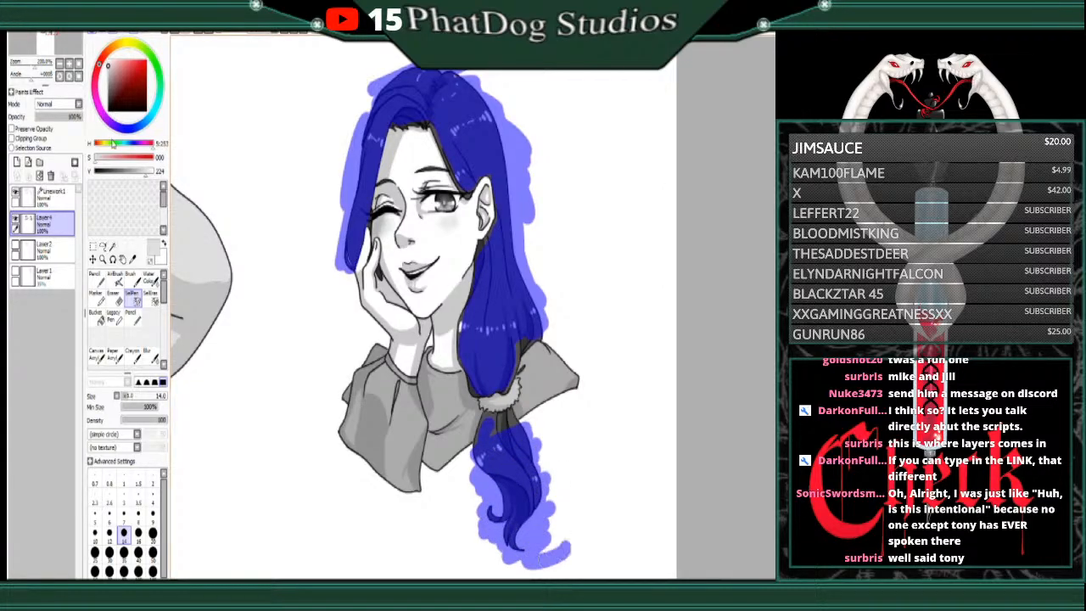
Step: Extend the hair selection to its edges along the neck and shoulder with the Selection Pen at size 4
click(68, 64)
click(69, 64)
click(68, 63)
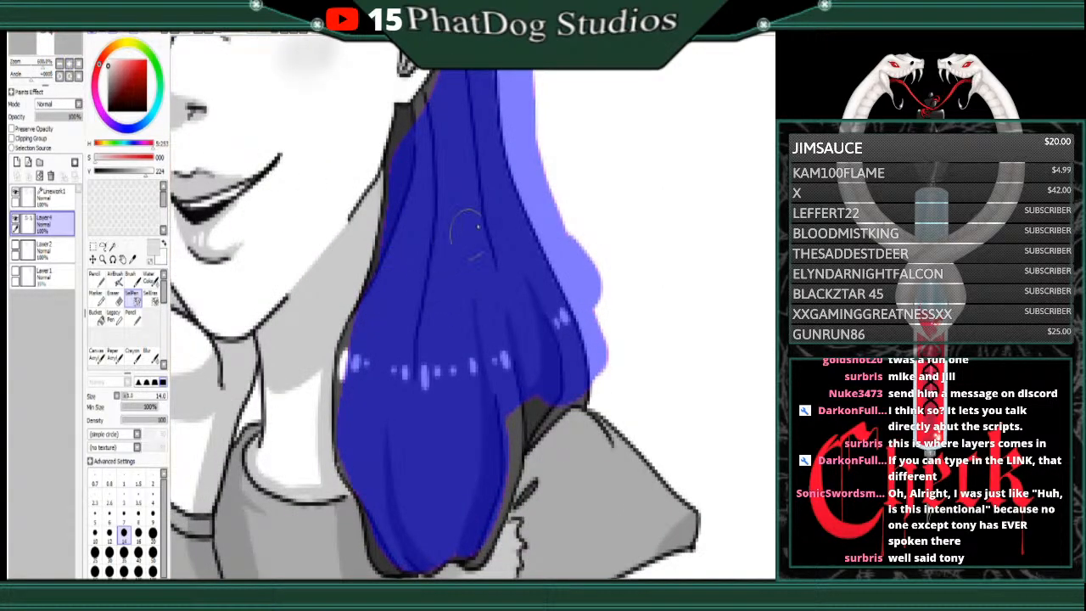
click(137, 398)
drag(402, 114, 382, 278)
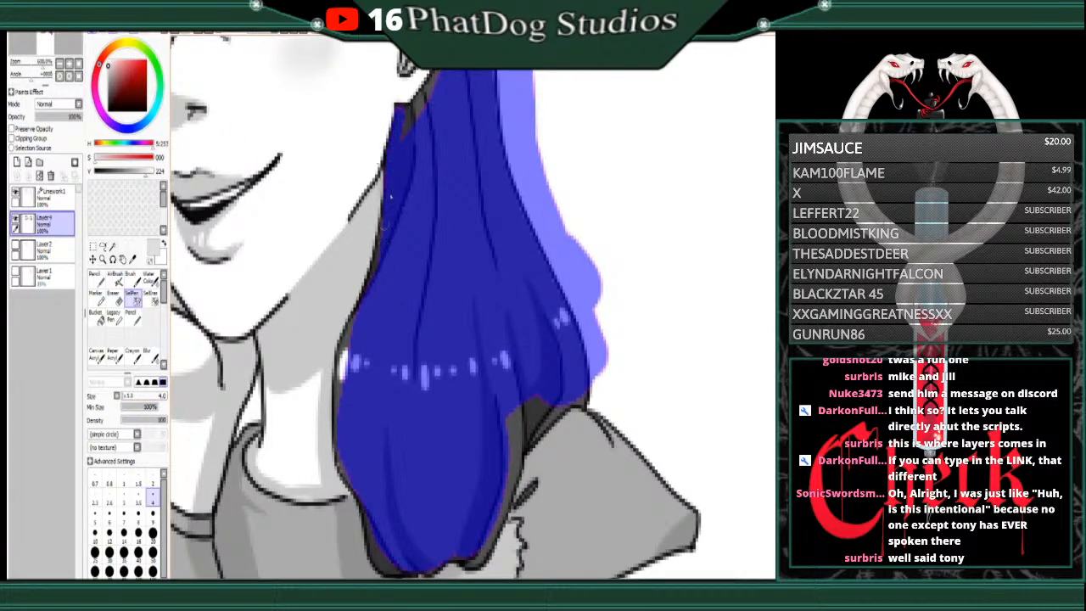
drag(391, 197, 377, 270)
mouse_move(358, 336)
mouse_down()
mouse_move(341, 374)
mouse_move(338, 454)
mouse_move(338, 421)
mouse_up()
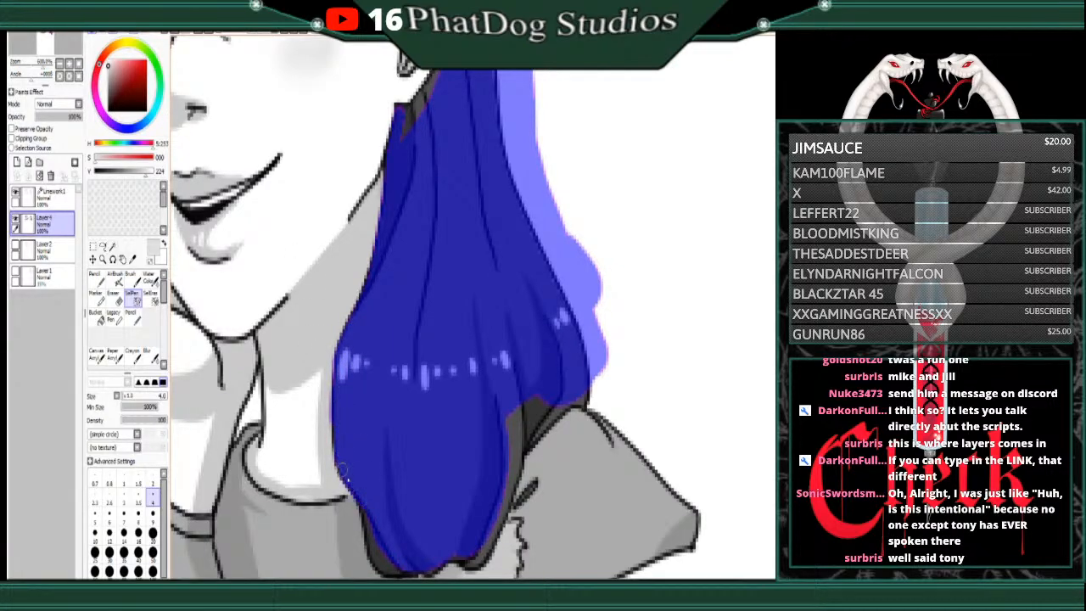
mouse_move(528, 392)
mouse_down()
mouse_move(559, 393)
mouse_move(514, 451)
mouse_move(562, 395)
mouse_move(550, 416)
mouse_move(514, 459)
mouse_move(471, 451)
mouse_up()
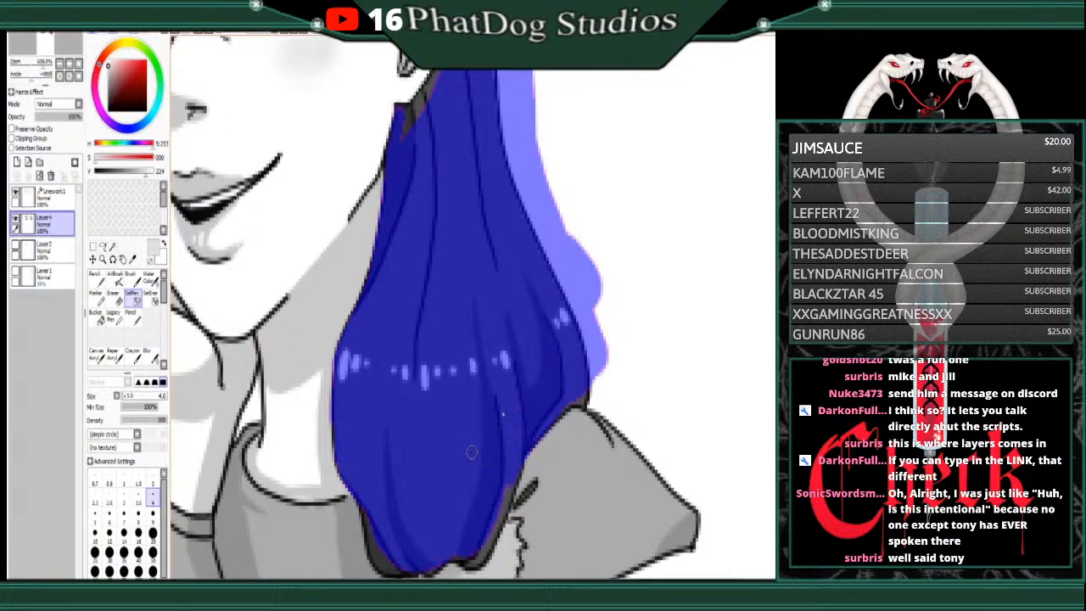
drag(563, 405, 585, 399)
Step: Fill in the selection along the hair's lower edges just above the scrunchie
scroll(437, 307, down, 2)
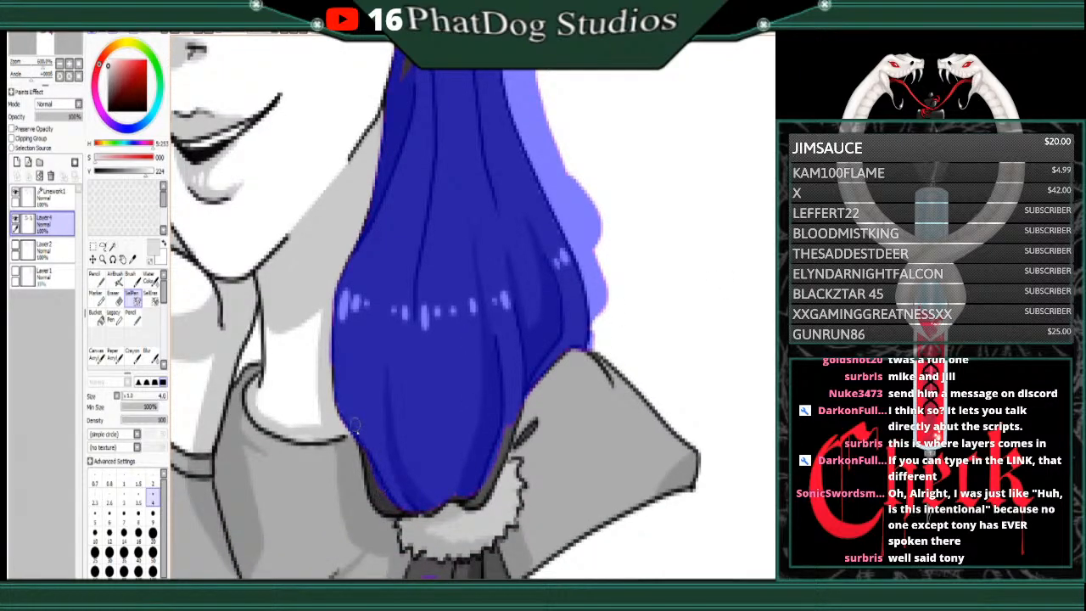
mouse_move(355, 424)
mouse_down()
mouse_move(370, 487)
mouse_move(371, 466)
mouse_move(392, 507)
mouse_move(377, 497)
mouse_move(402, 506)
mouse_move(380, 498)
mouse_up()
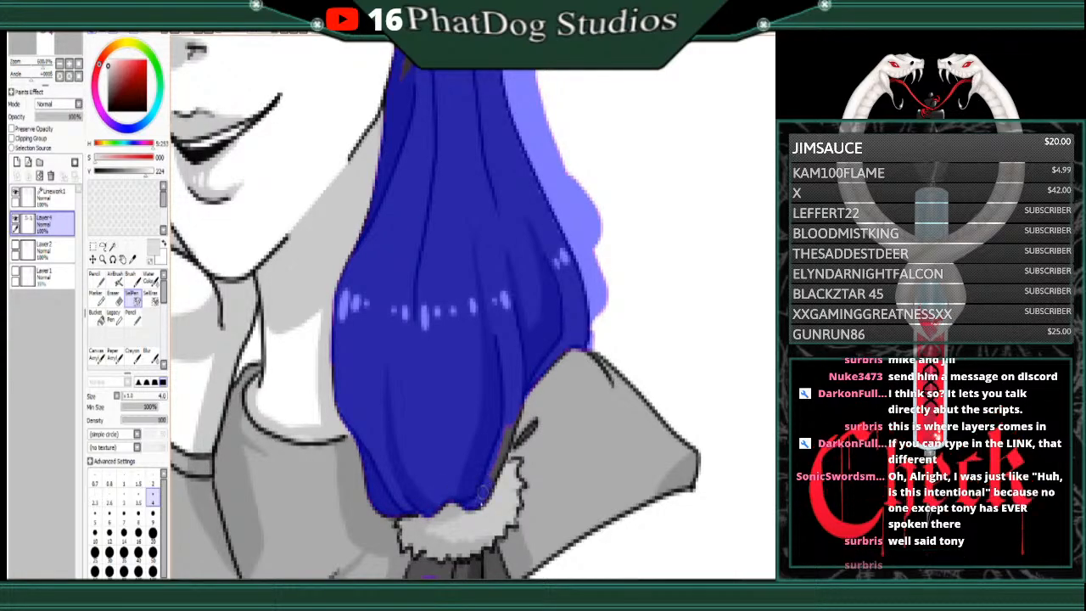
drag(498, 459, 515, 406)
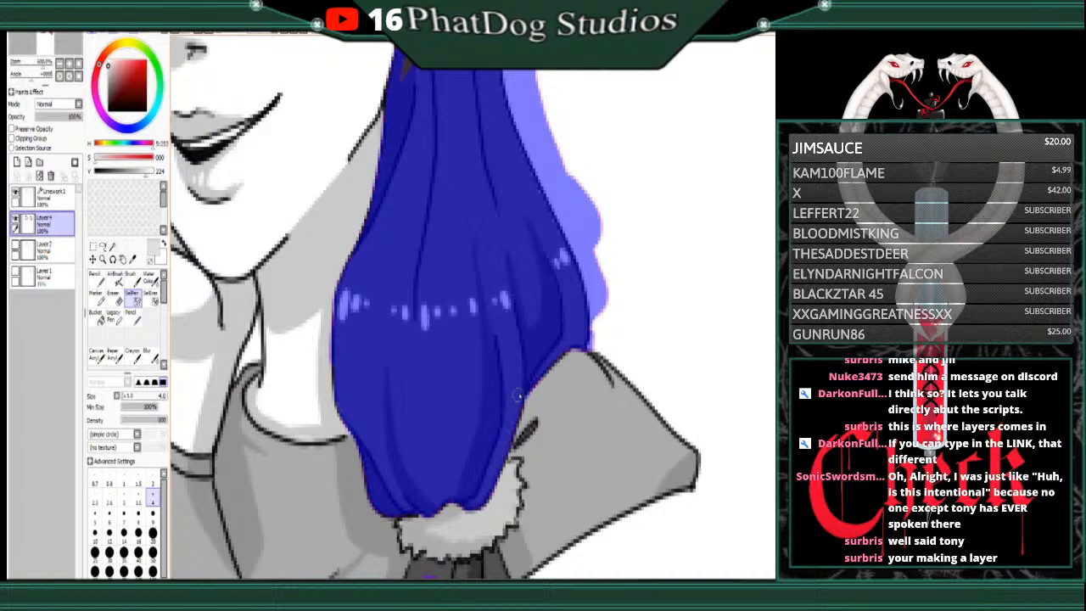
Step: Complete the selection of the ponytail's upper part directly below the scrunchie
scroll(517, 395, down, 3)
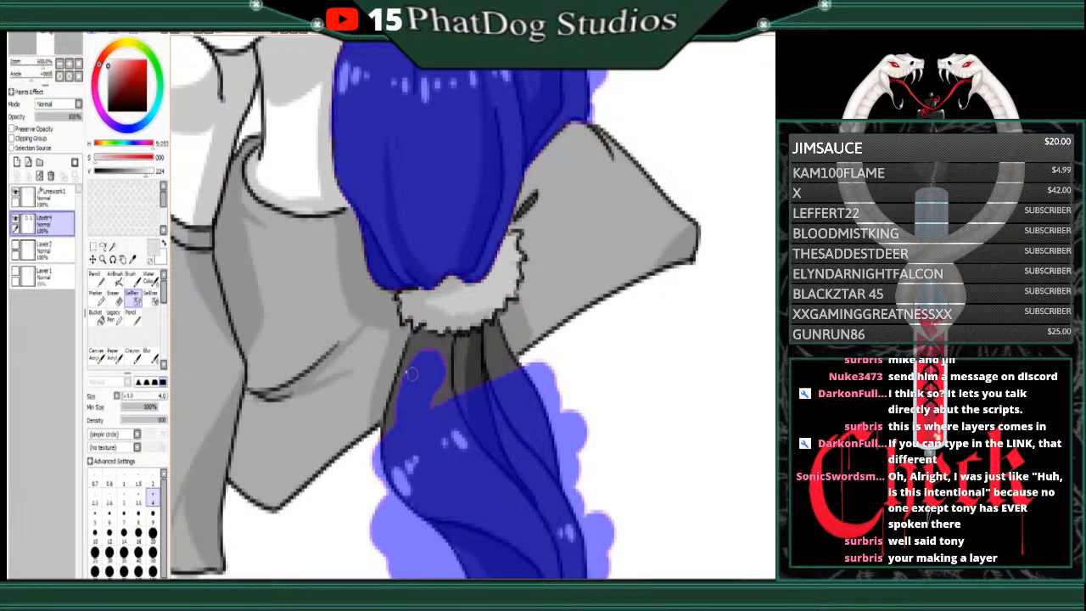
drag(421, 332, 393, 426)
mouse_move(420, 347)
mouse_down()
mouse_move(450, 344)
mouse_move(462, 357)
mouse_move(493, 327)
mouse_move(519, 377)
mouse_move(498, 342)
mouse_up()
mouse_move(510, 380)
mouse_down()
mouse_move(431, 377)
mouse_move(423, 365)
mouse_move(417, 395)
mouse_move(425, 404)
mouse_move(502, 370)
mouse_up()
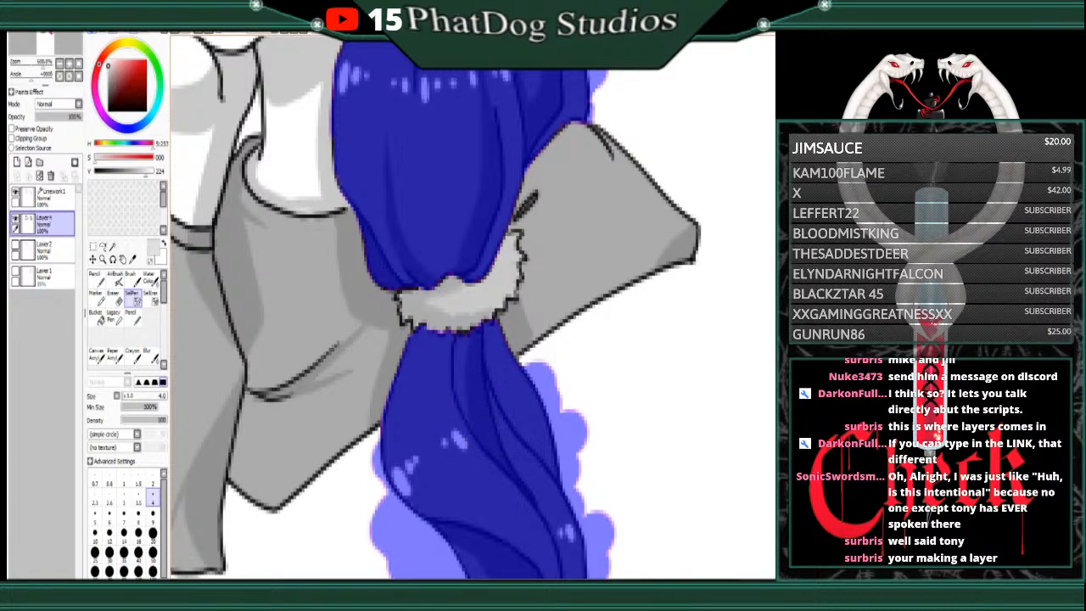
Step: Extend the hair selection behind and beneath the woman's ear up to the ear's outline
mouse_move(47, 35)
mouse_down()
mouse_move(46, 46)
mouse_move(44, 35)
mouse_up()
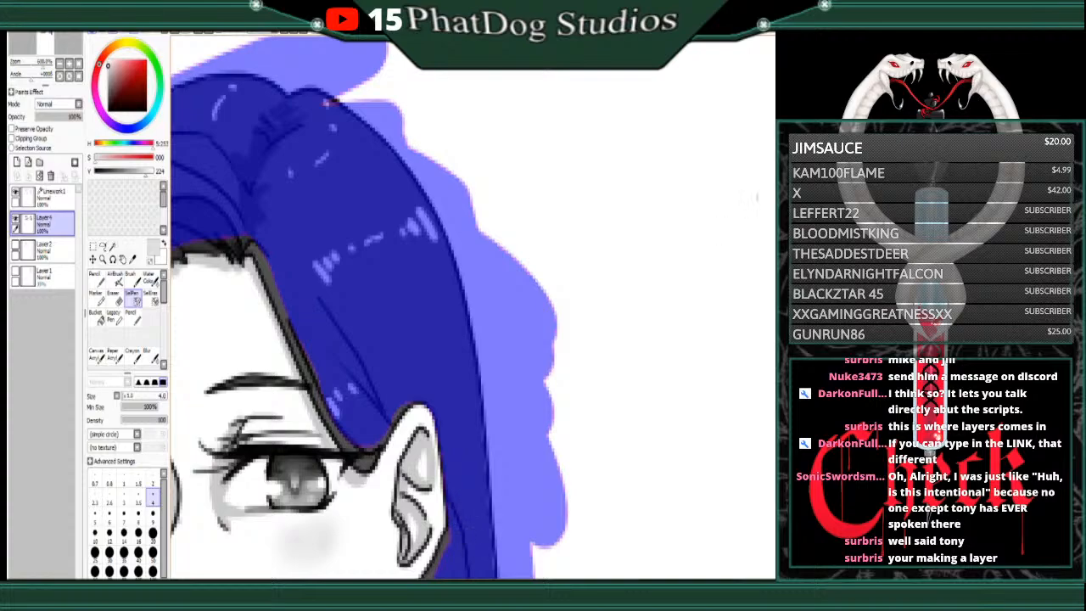
scroll(464, 276, down, 3)
drag(440, 417, 450, 364)
drag(450, 364, 436, 429)
drag(453, 393, 411, 468)
mouse_move(445, 415)
mouse_down()
mouse_move(401, 459)
mouse_move(419, 463)
mouse_move(408, 487)
mouse_up()
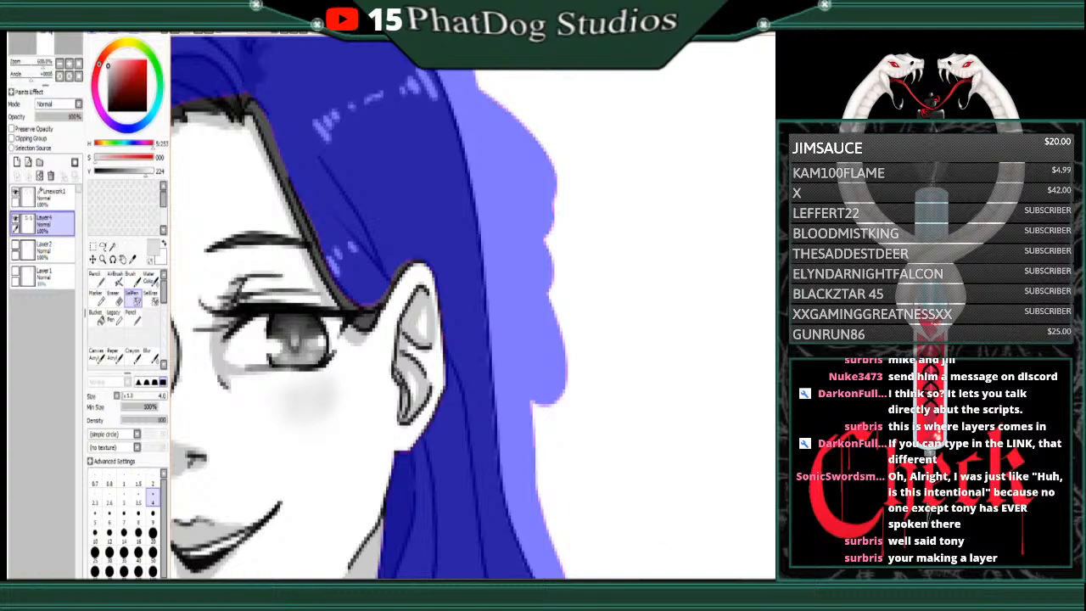
Step: Refine the hair selection along both sides of the face, using Selection Pen size 3 for the hair between the fingers
drag(704, 586, 646, 585)
mouse_move(464, 106)
mouse_down()
mouse_move(516, 198)
mouse_move(465, 143)
mouse_move(500, 158)
mouse_move(523, 224)
mouse_up()
mouse_move(553, 291)
mouse_down()
mouse_move(594, 323)
mouse_move(618, 265)
mouse_move(592, 300)
mouse_move(618, 258)
mouse_up()
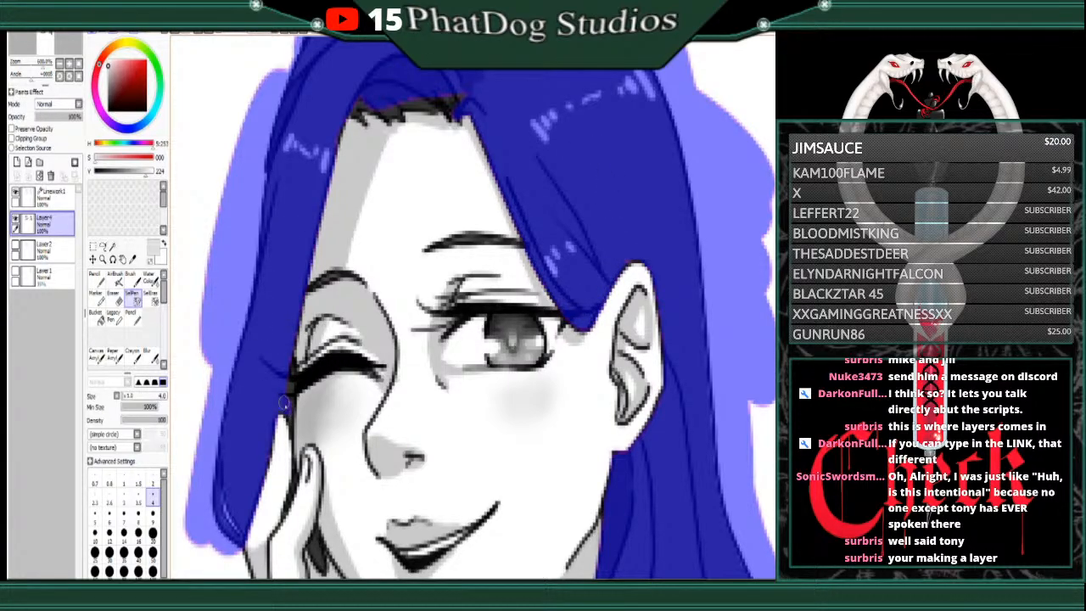
click(124, 497)
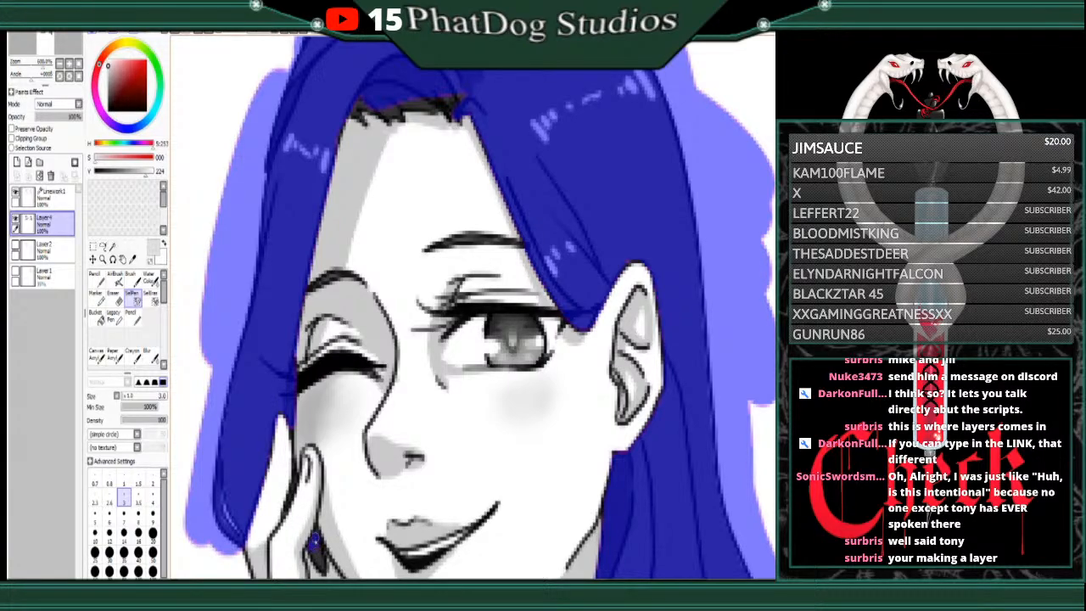
drag(314, 541, 316, 557)
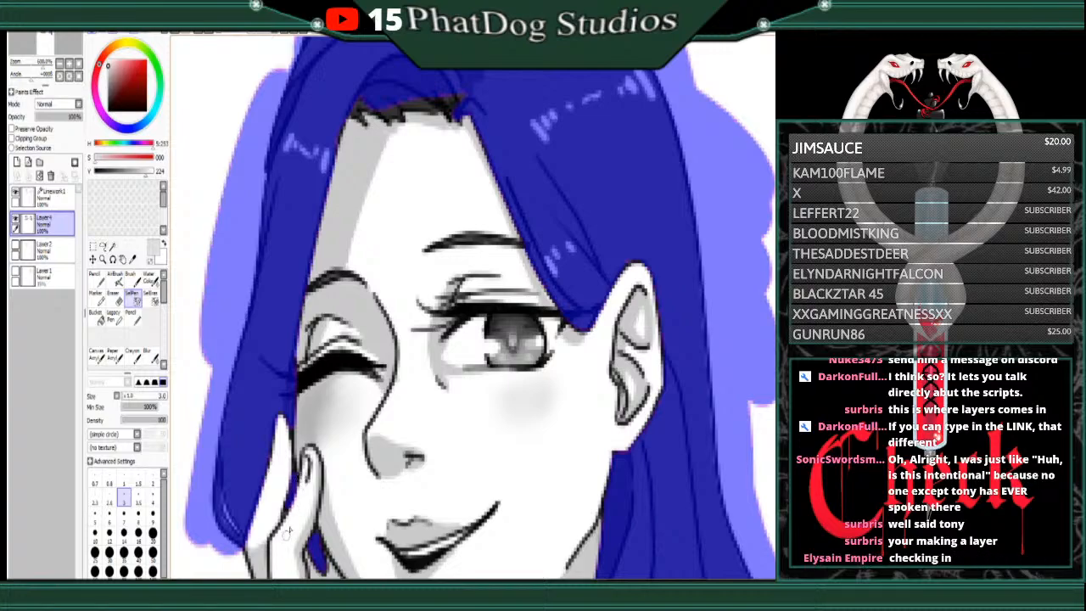
Step: Add the remaining spot at the crown and the jagged bangs above the forehead to the hair selection
scroll(476, 306, up, 5)
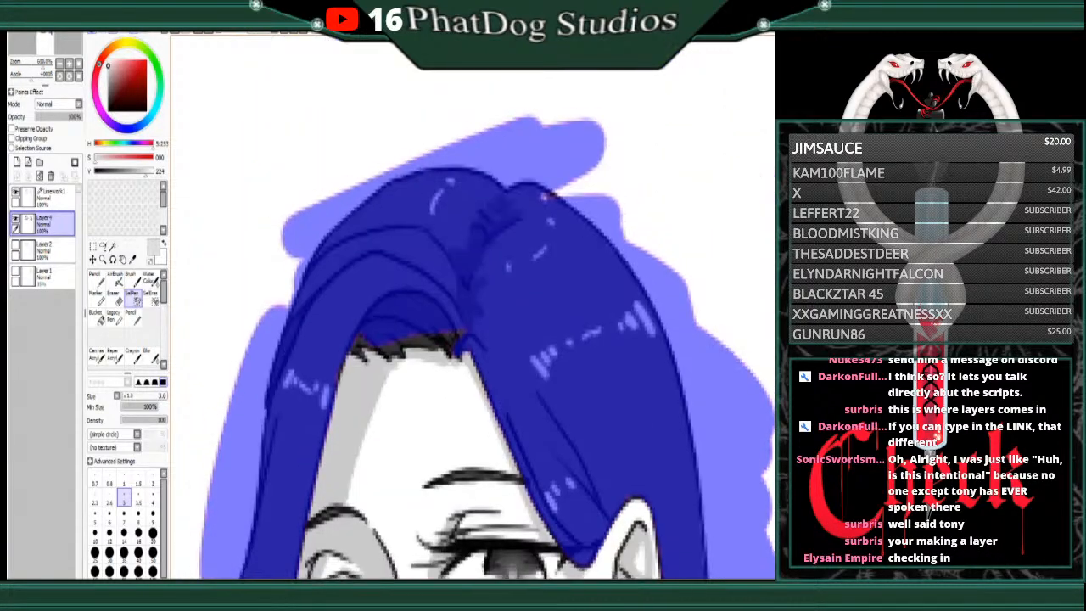
mouse_move(580, 187)
mouse_down()
mouse_move(595, 189)
mouse_move(565, 195)
mouse_move(594, 192)
mouse_up()
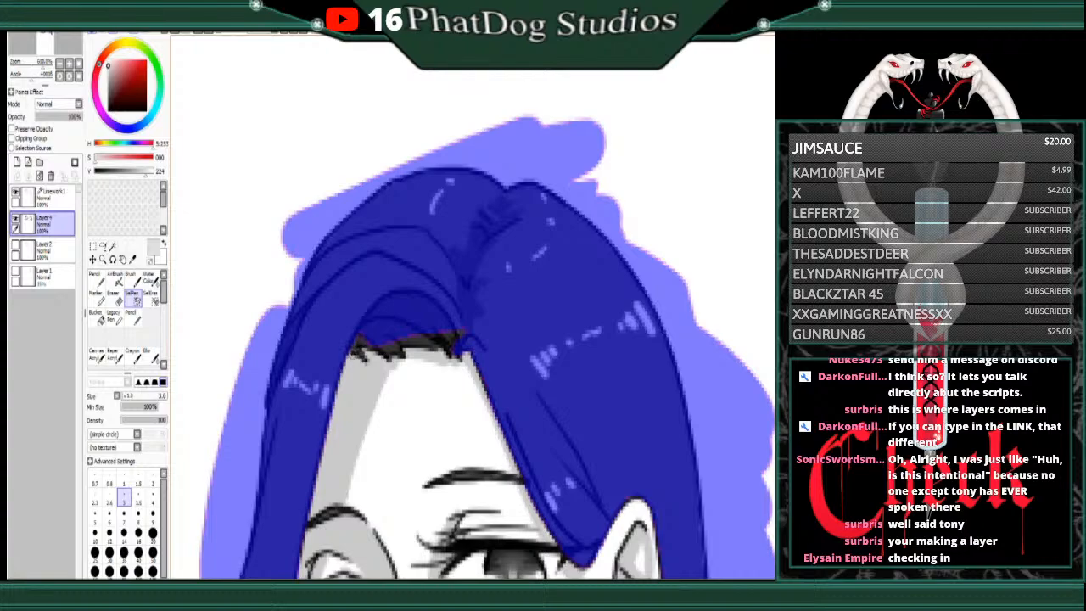
drag(365, 363, 355, 346)
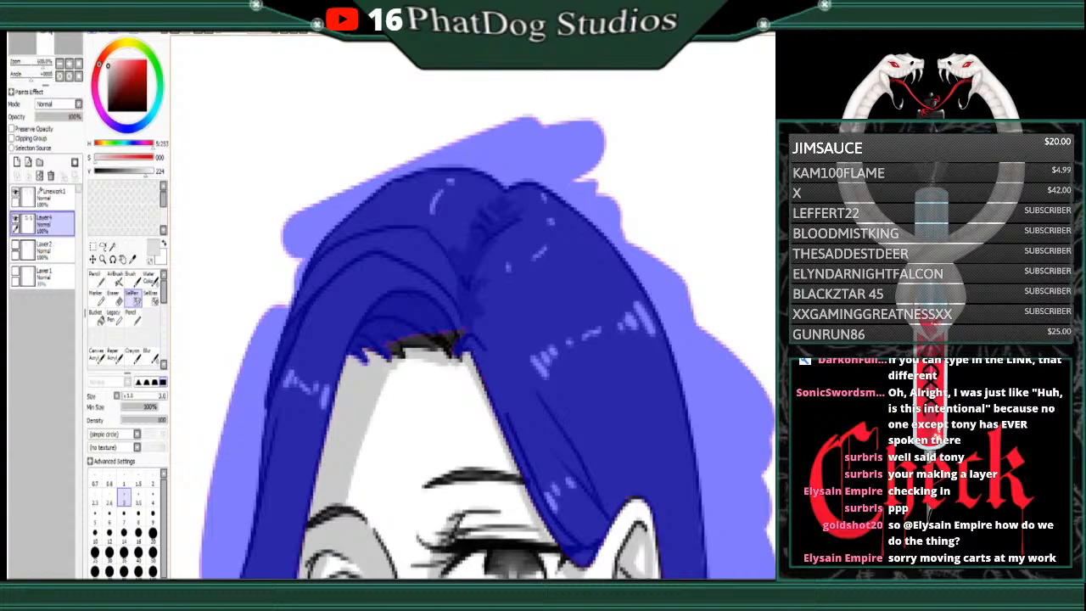
mouse_move(373, 592)
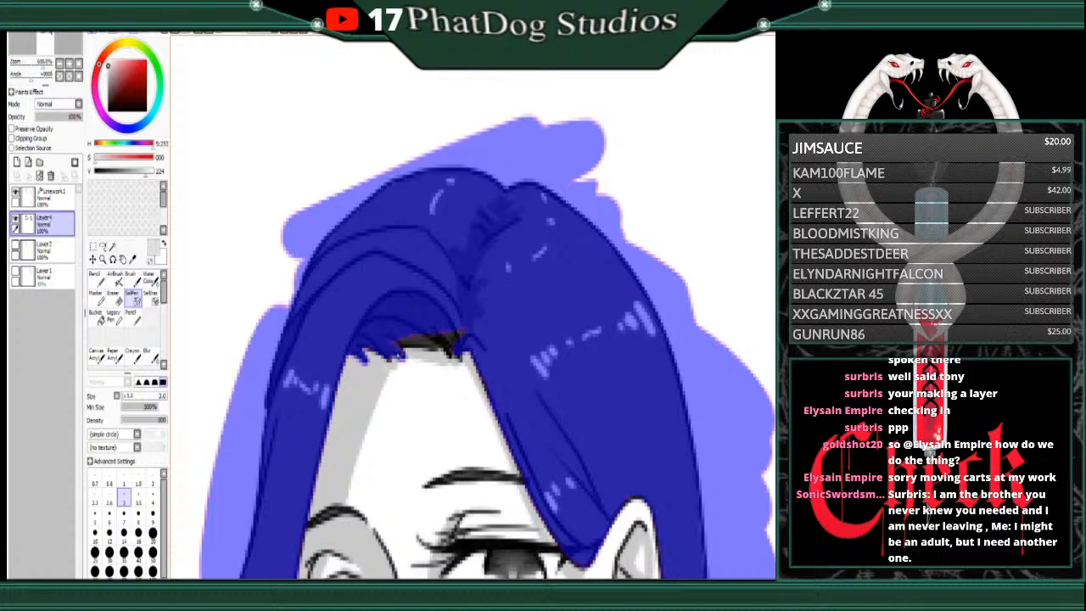
key(ctrl+z)
drag(399, 339, 430, 340)
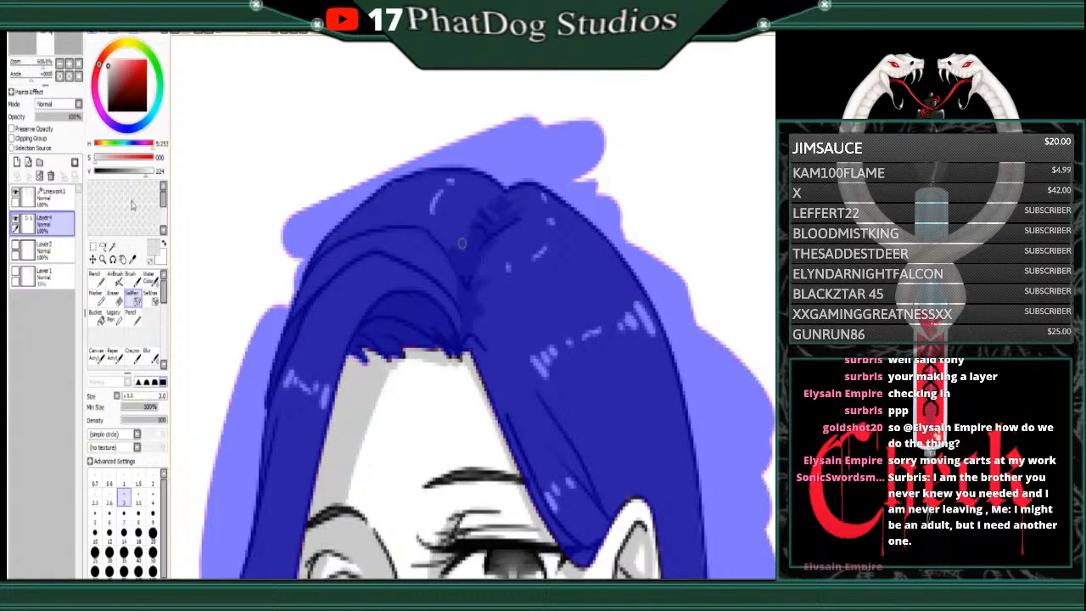
Step: Lighten the woman's selected hair by setting its brightness to +42, and clear the selection
click(59, 63)
click(59, 64)
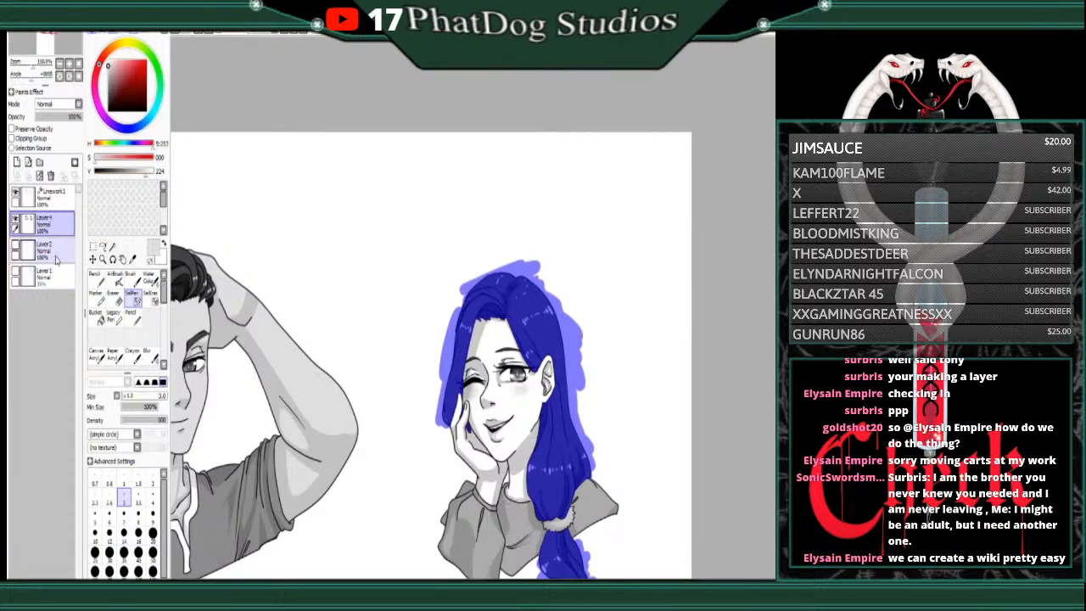
click(97, 278)
click(180, 33)
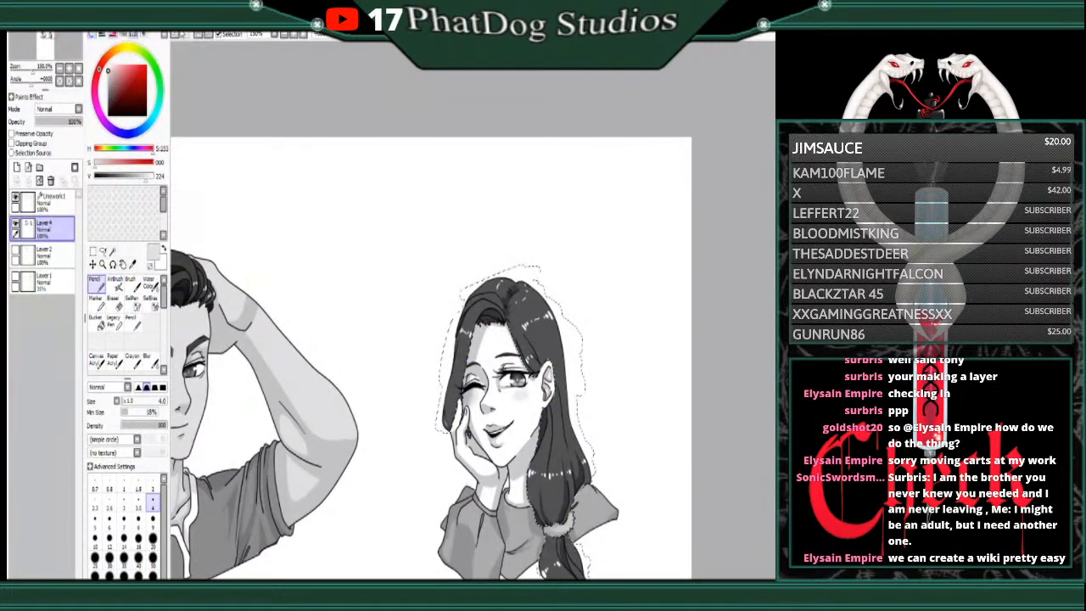
click(185, 93)
drag(339, 130, 385, 136)
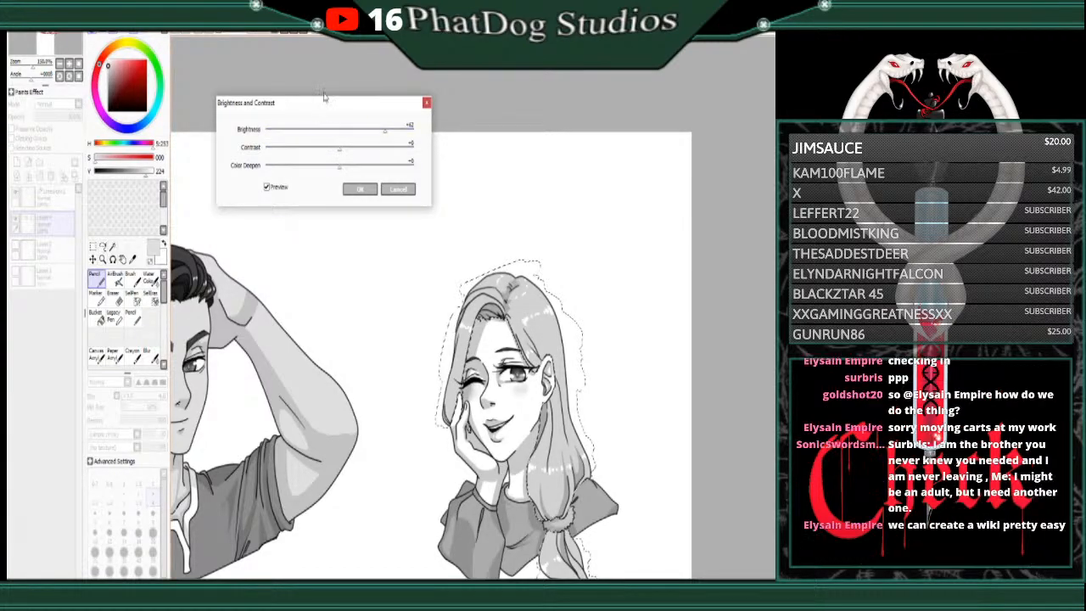
click(358, 190)
key(ctrl+d)
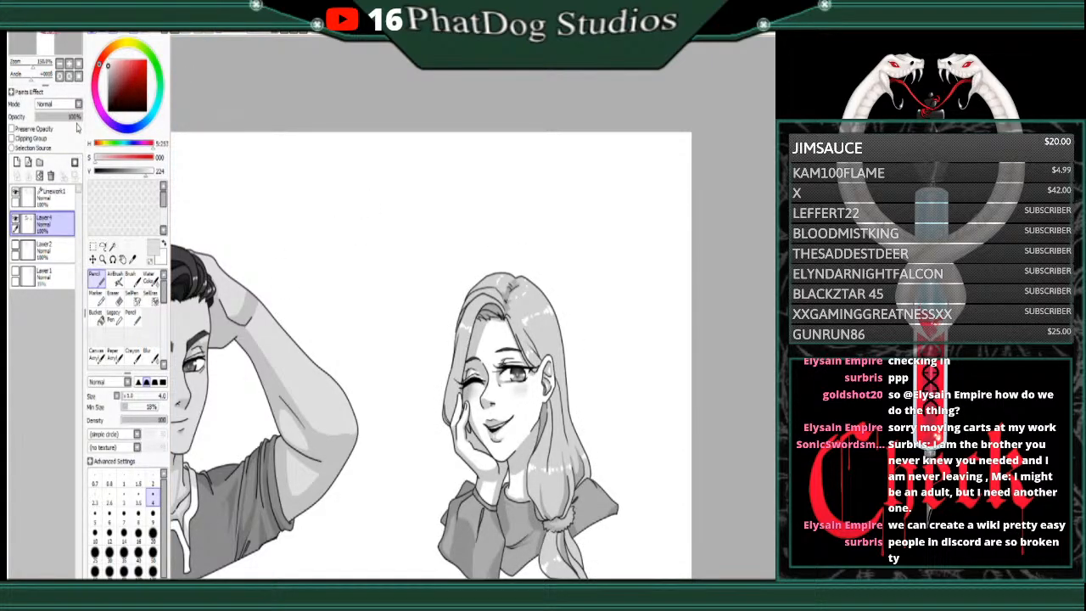
Step: Examine the woman's lightened hair up close at the crown and around the face, and then both characters together
scroll(521, 310, up, 5)
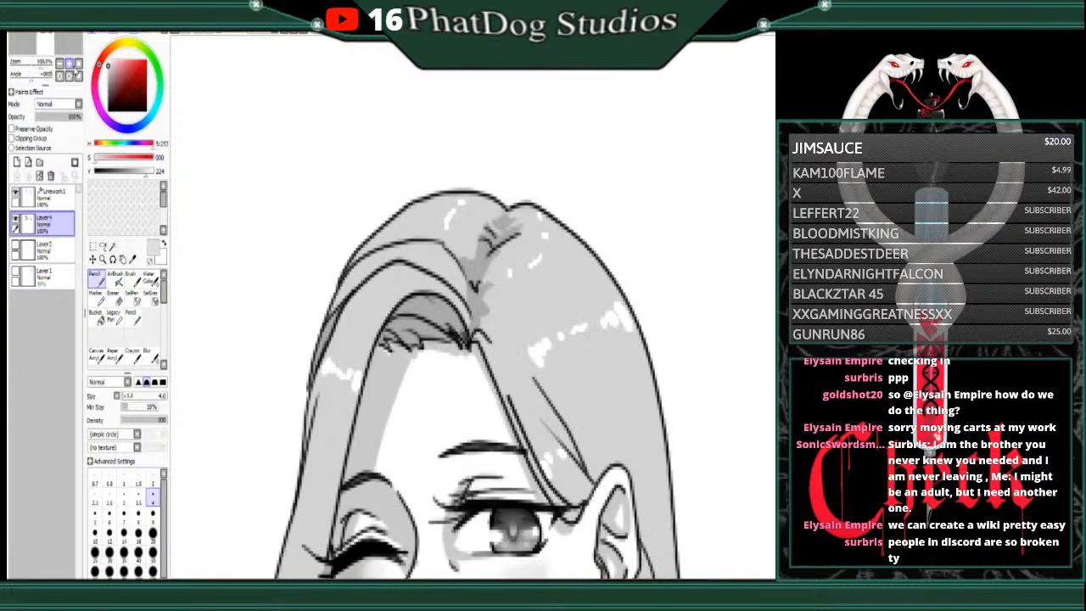
scroll(503, 302, down, 4)
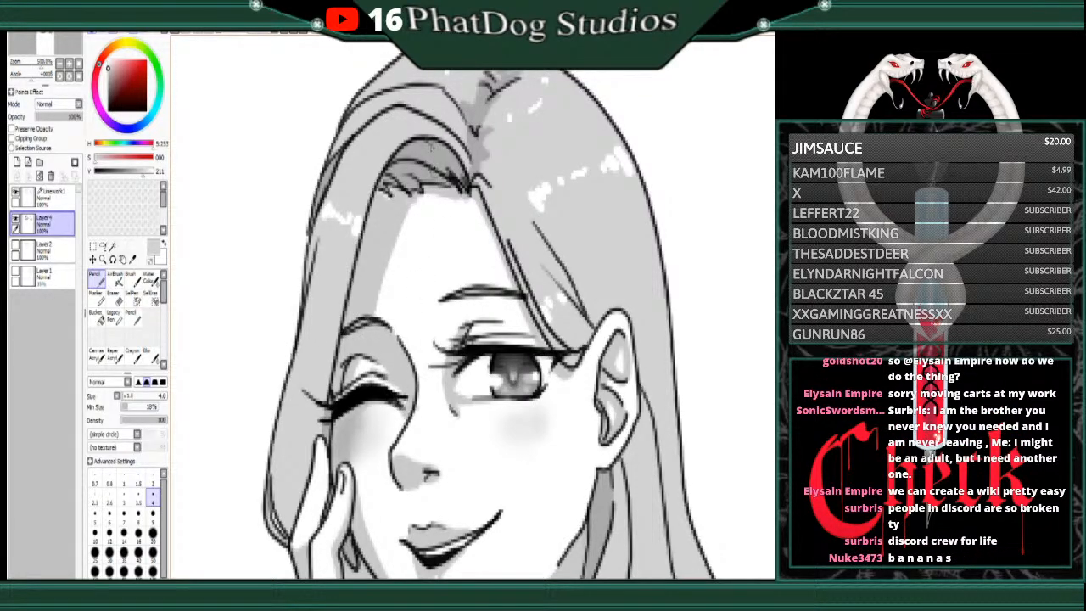
alt+click(439, 161)
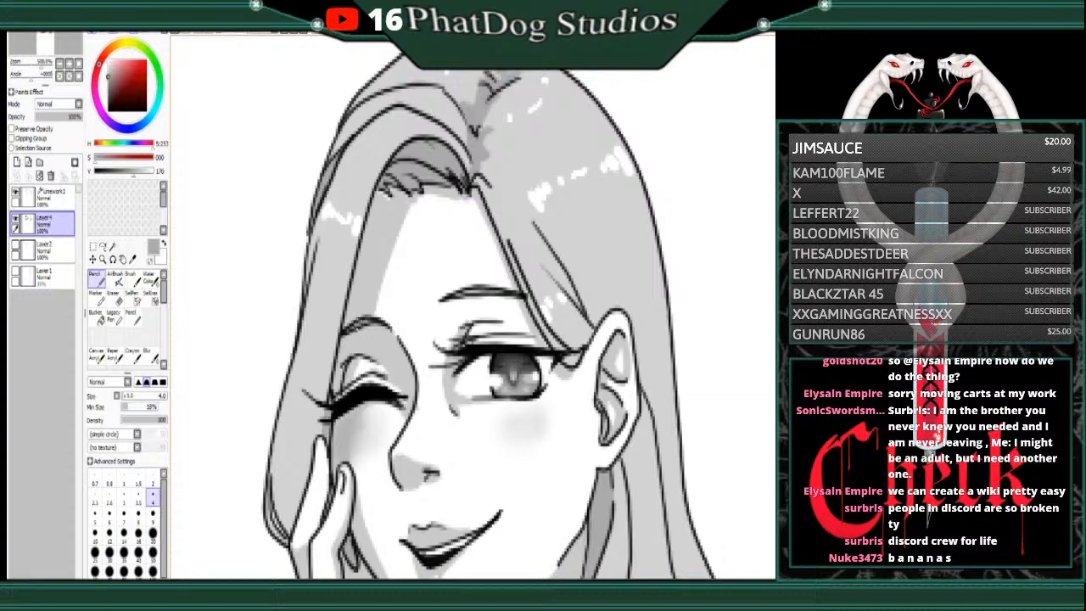
click(60, 65)
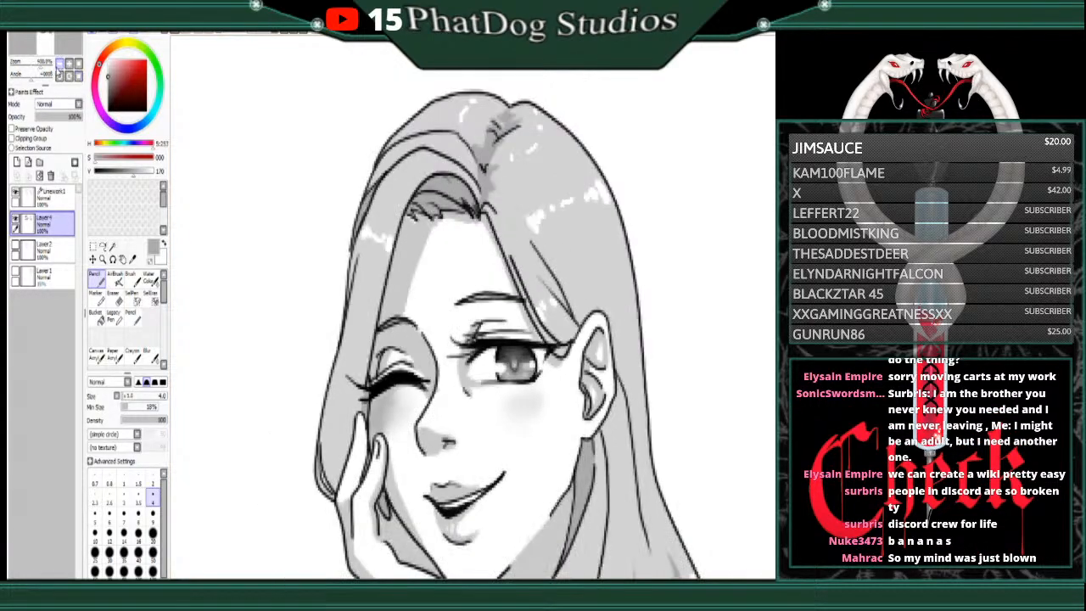
click(60, 64)
click(60, 65)
click(60, 64)
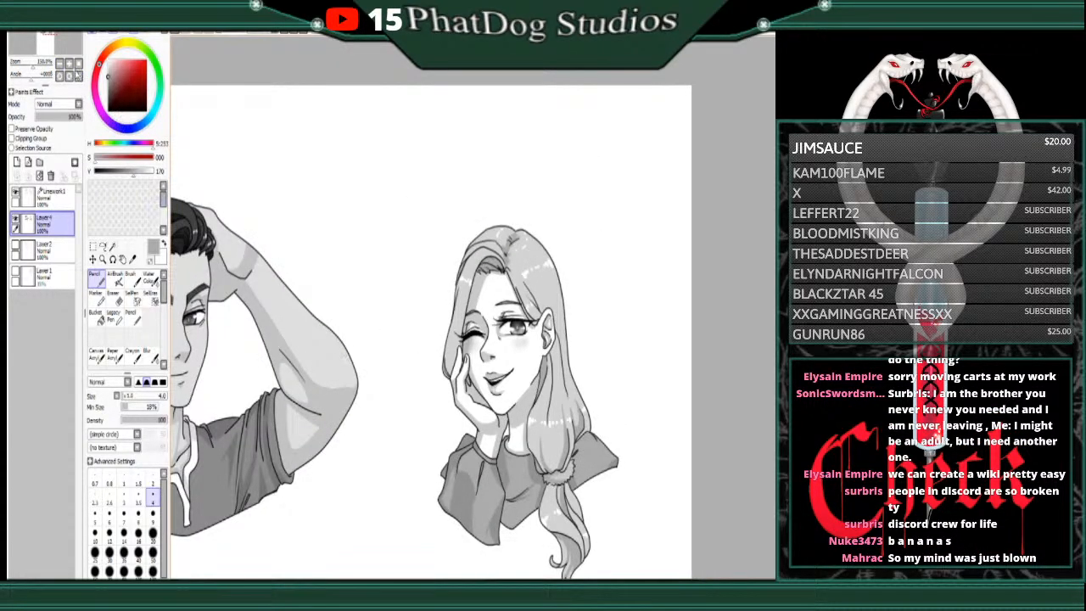
click(60, 64)
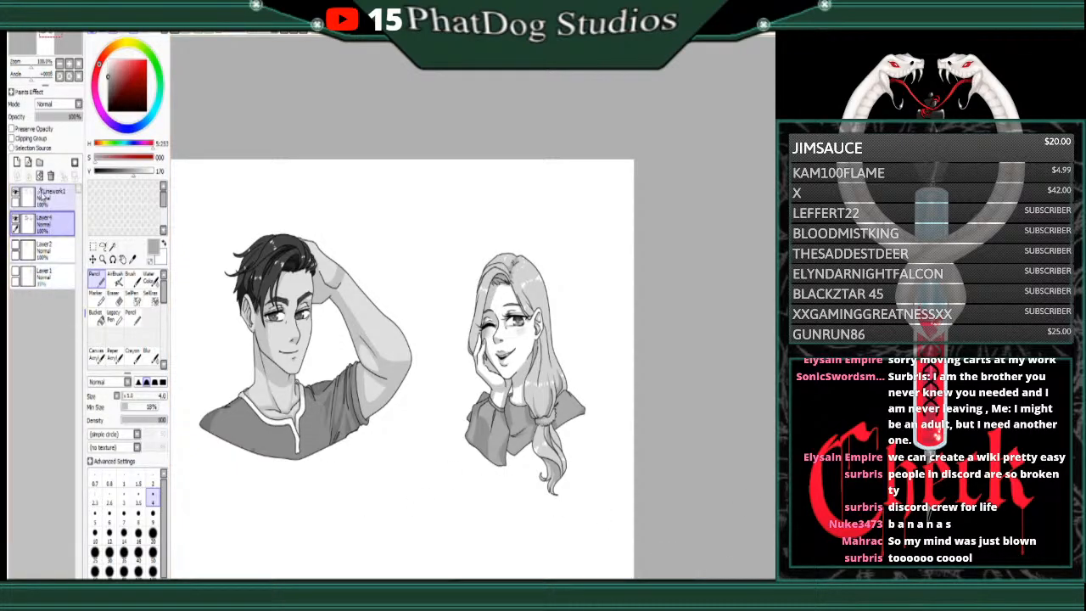
click(46, 196)
click(28, 177)
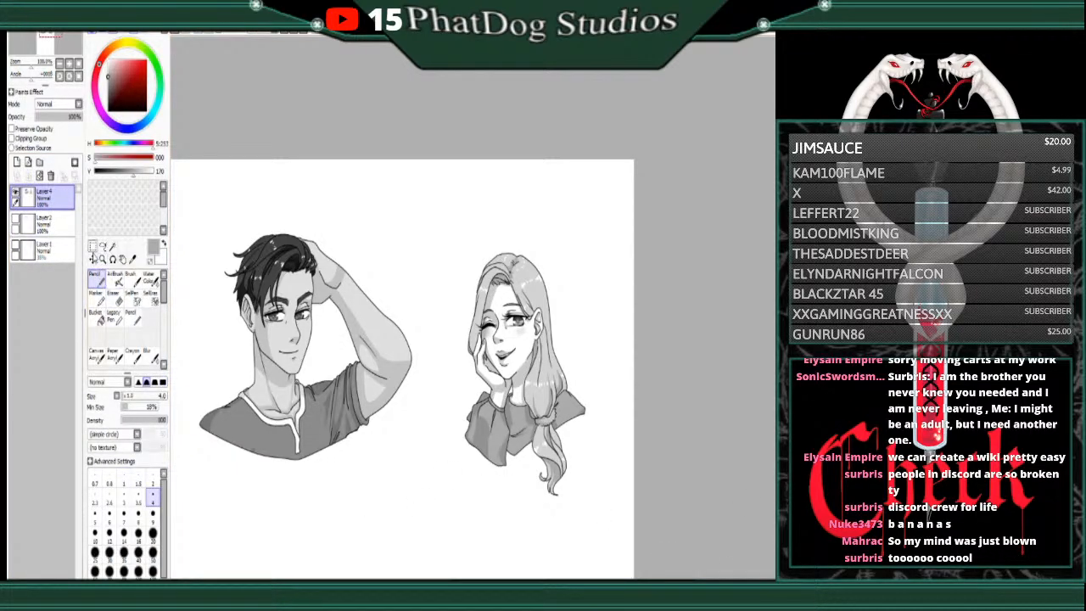
click(94, 259)
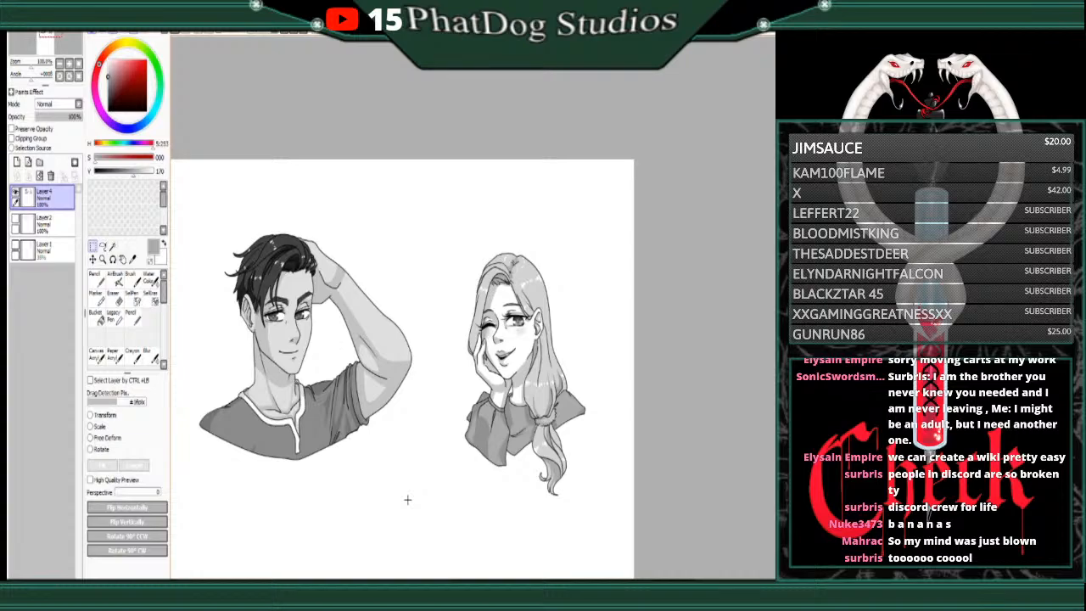
click(69, 64)
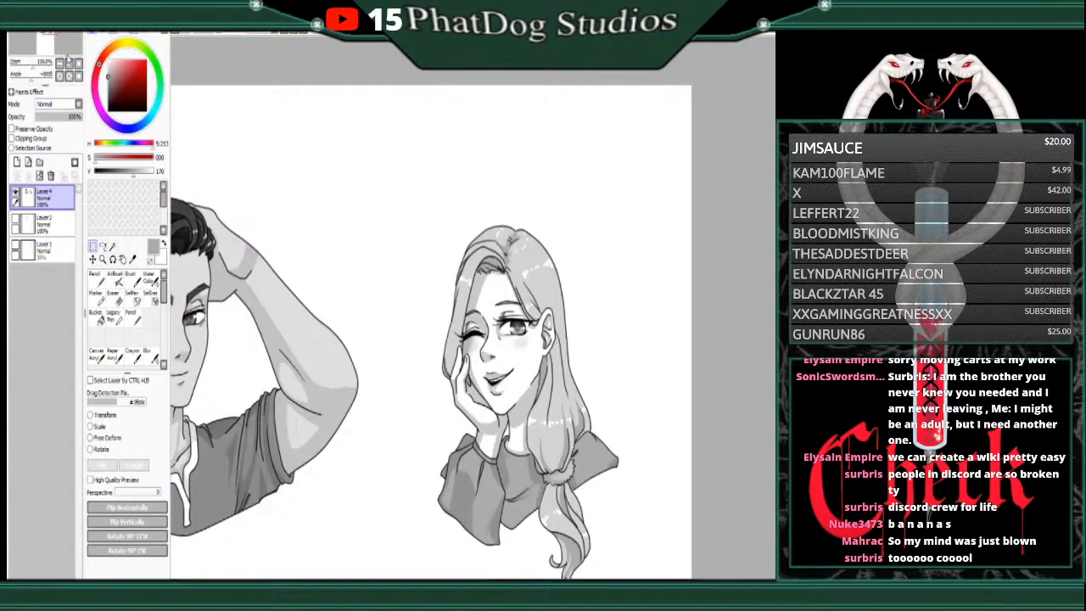
click(70, 64)
click(69, 64)
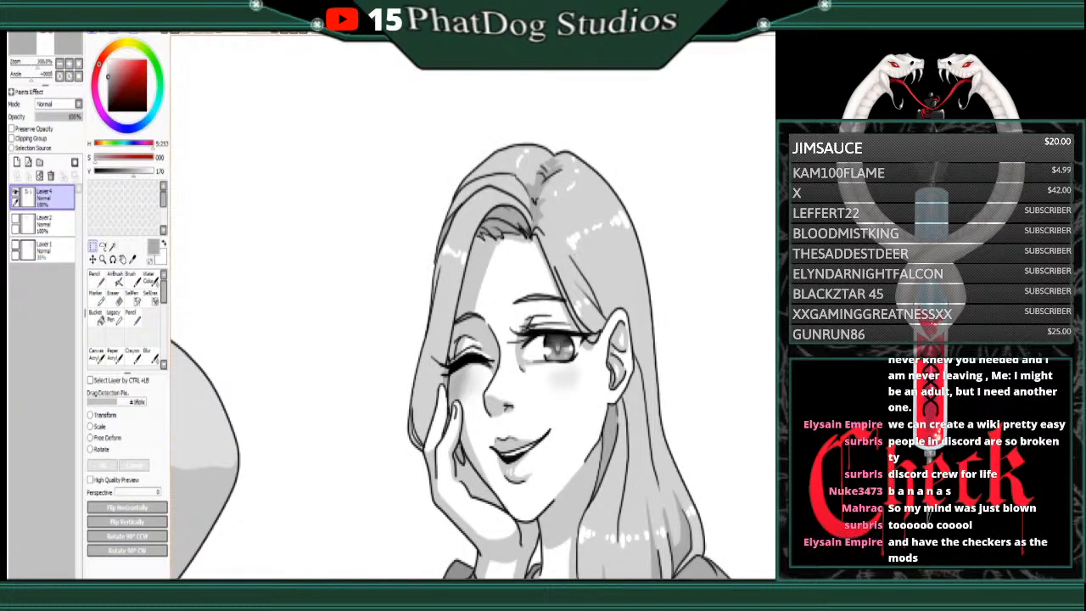
scroll(472, 306, down, 5)
scroll(473, 305, up, 1)
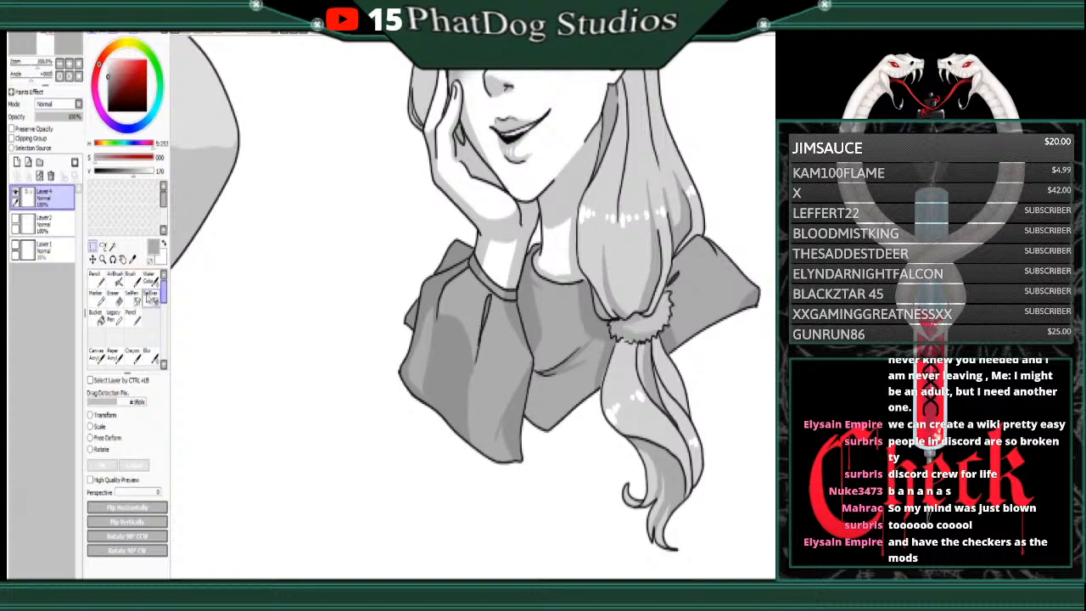
click(103, 246)
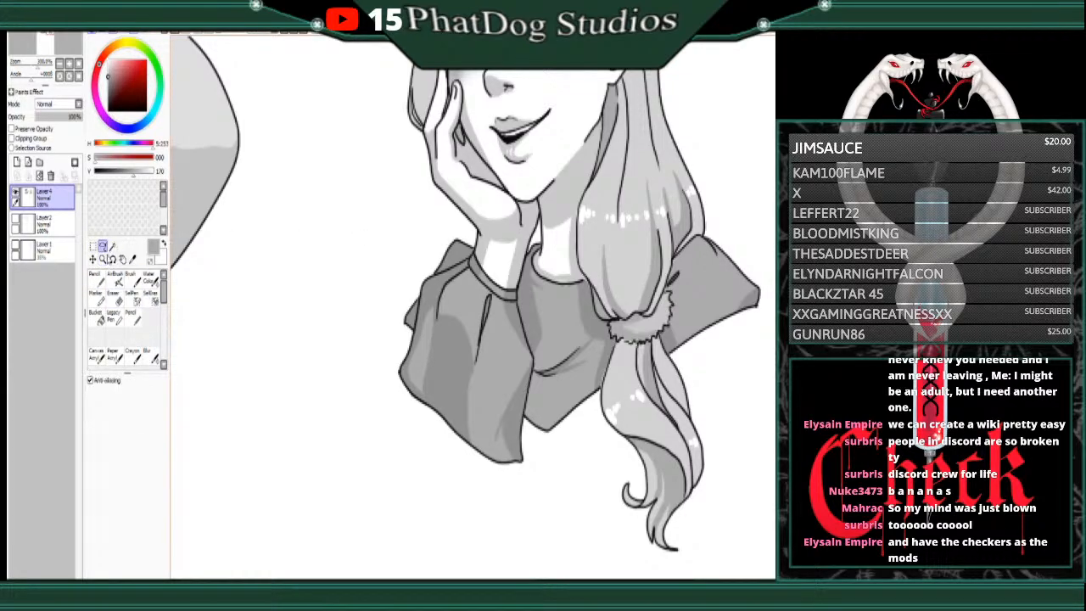
click(28, 162)
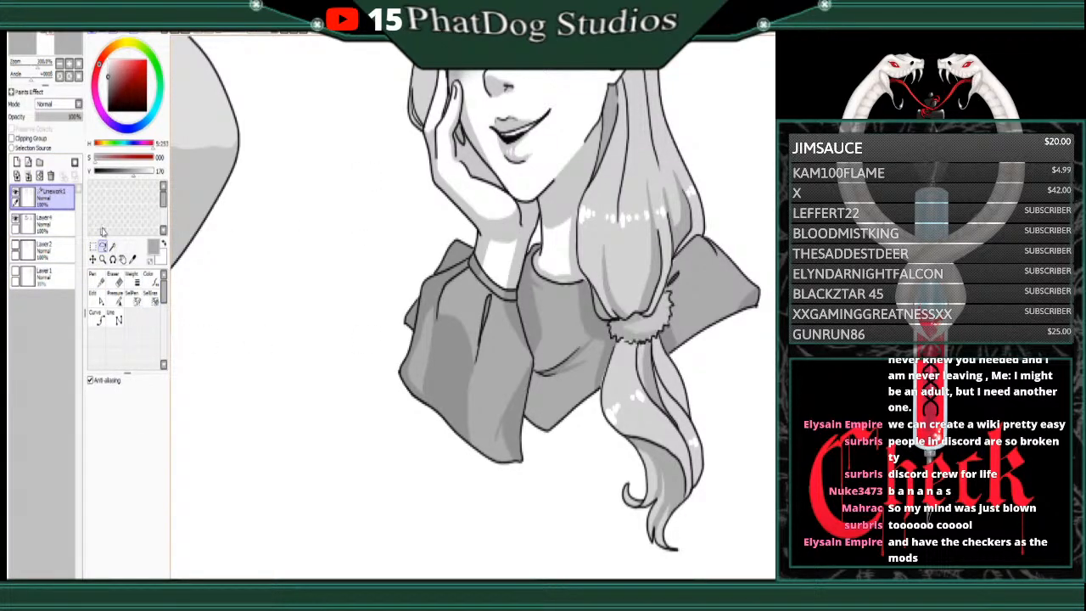
Step: Select the woman's scrunchie on the shading layer with a freehand selection and darken it by lowering the brightness
click(42, 222)
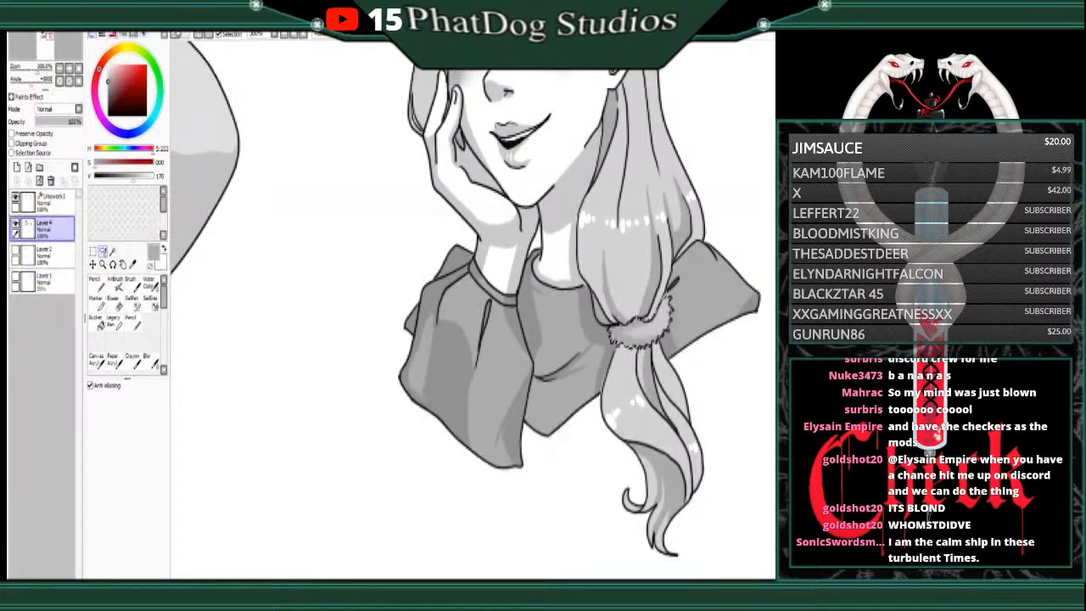
key(ctrl+u)
click(356, 216)
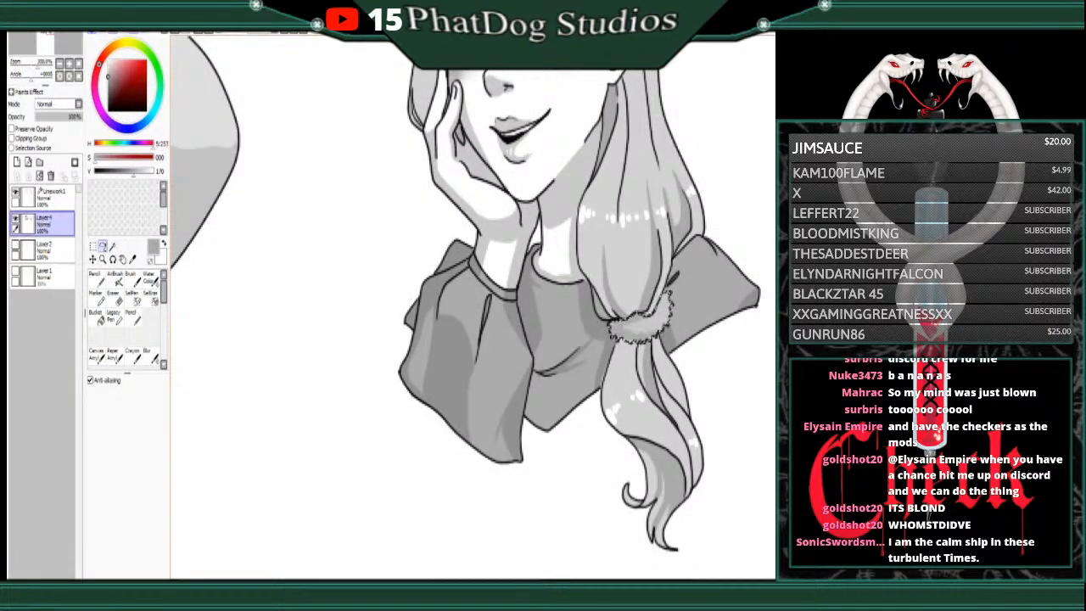
click(184, 63)
drag(339, 131, 295, 140)
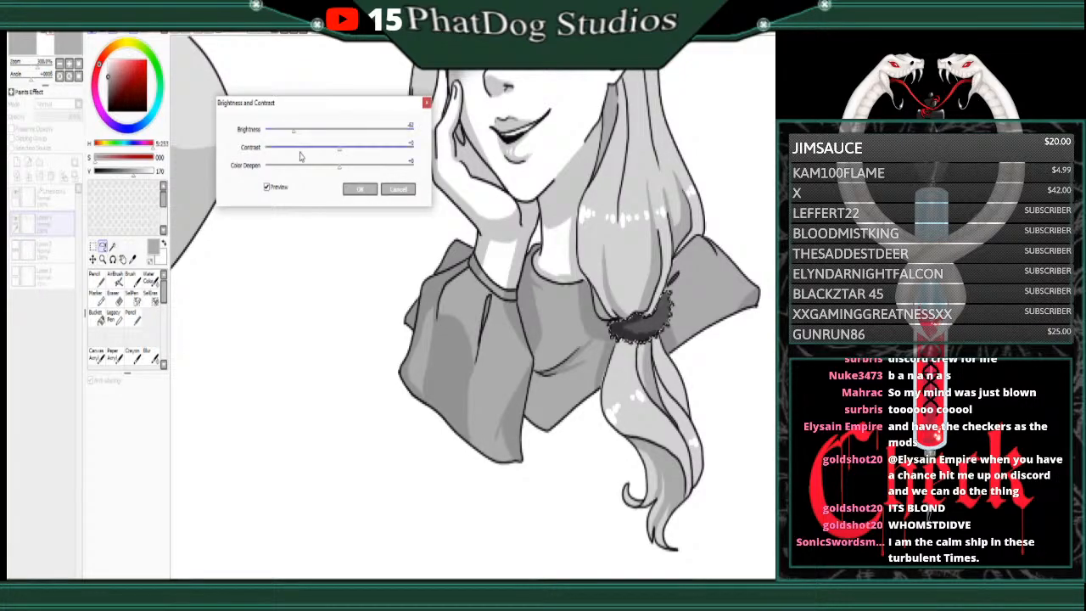
click(359, 189)
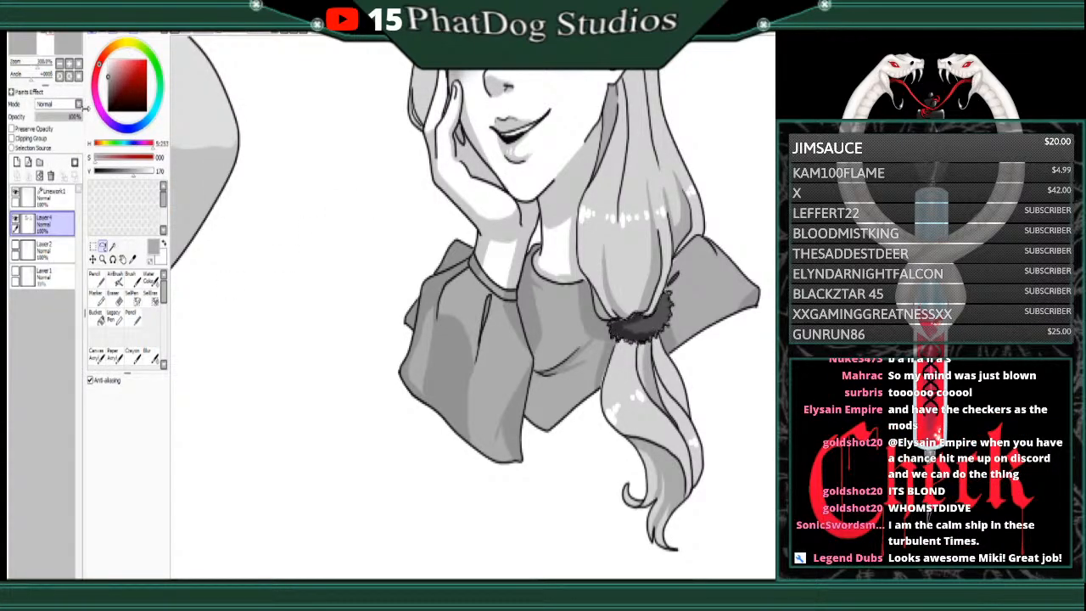
Step: Merge the linework layer down into the shading layer and enclose the whole man in a rectangular selection
click(59, 64)
click(60, 63)
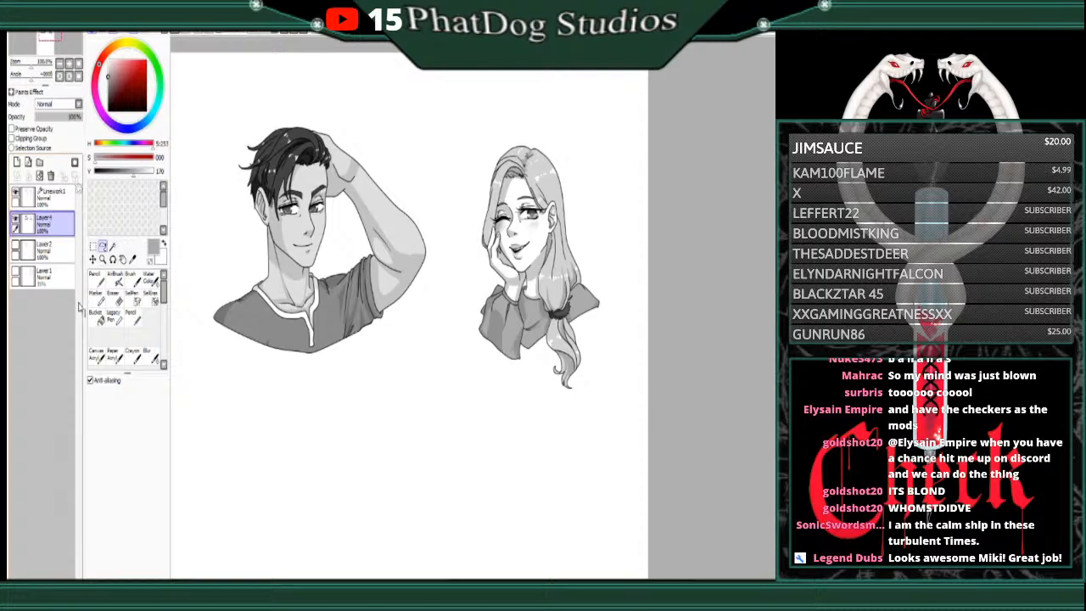
click(55, 197)
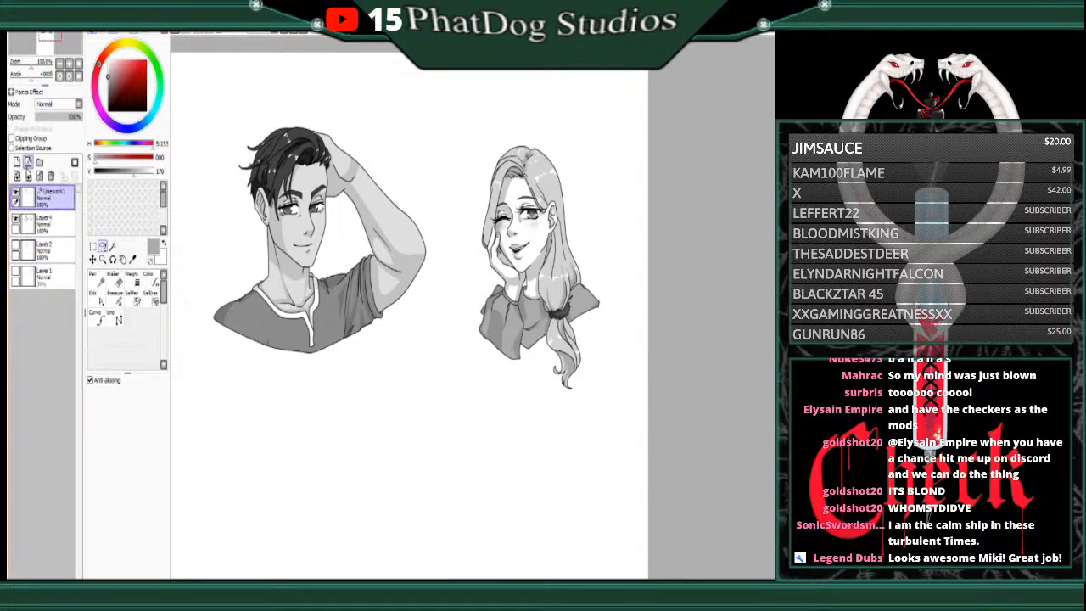
click(29, 176)
click(93, 246)
drag(427, 109, 208, 392)
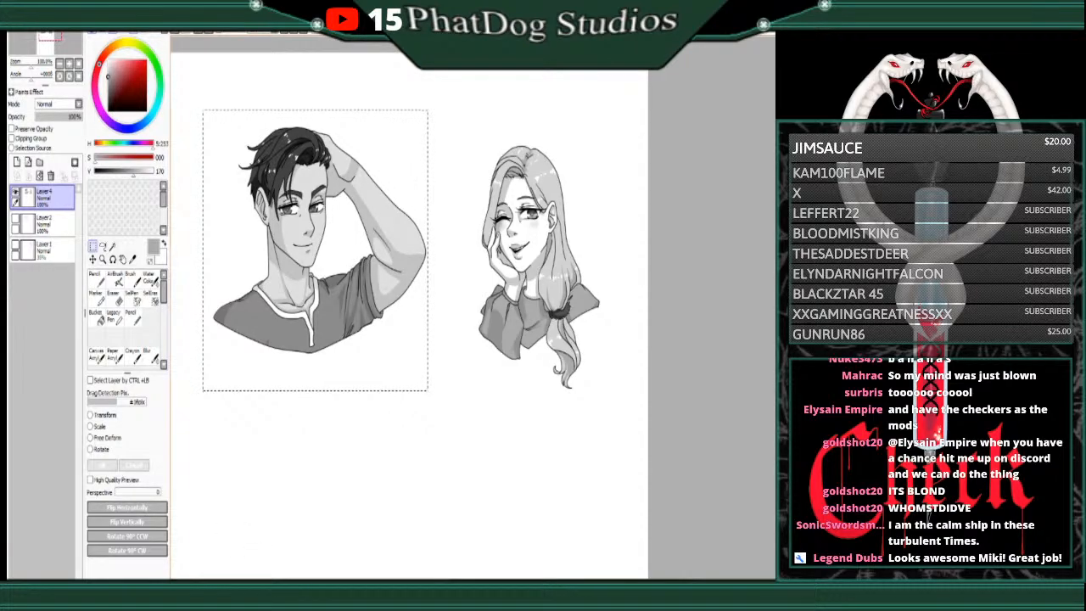